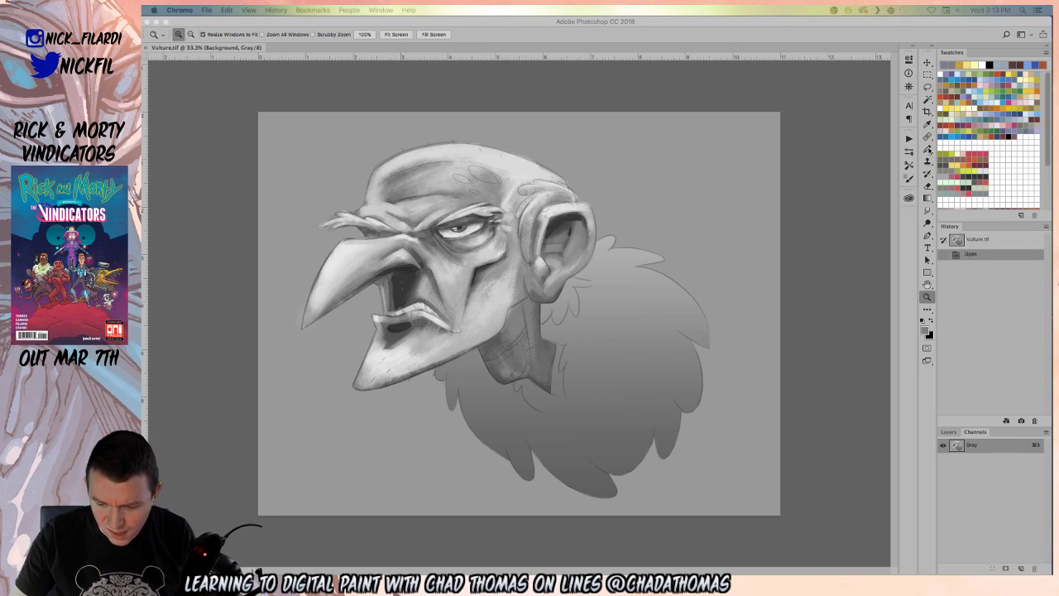
click(928, 149)
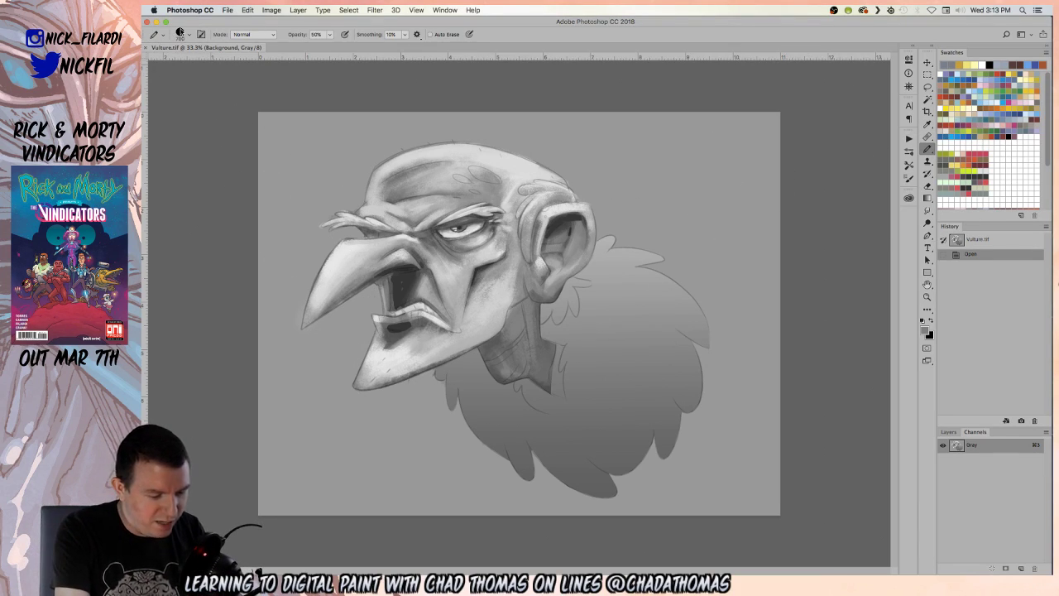
click(184, 34)
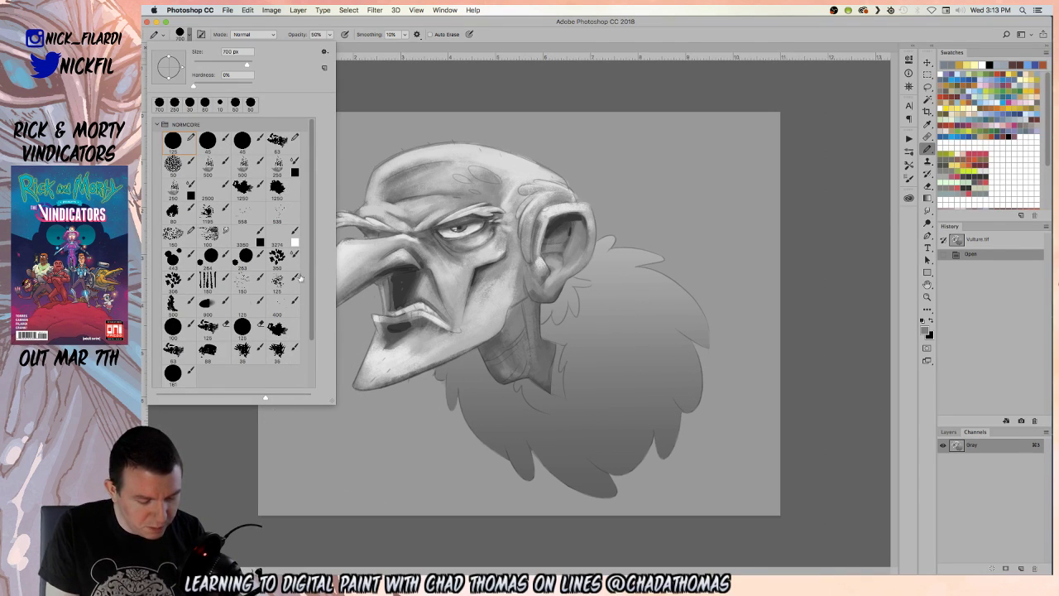
drag(311, 271, 311, 346)
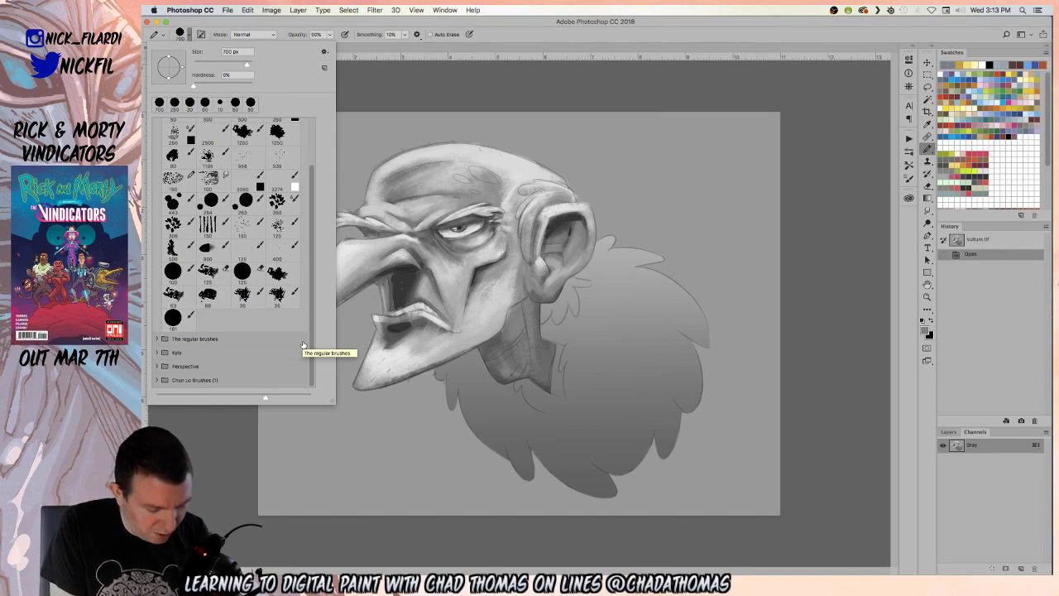
click(157, 380)
scroll(313, 220, down, 10)
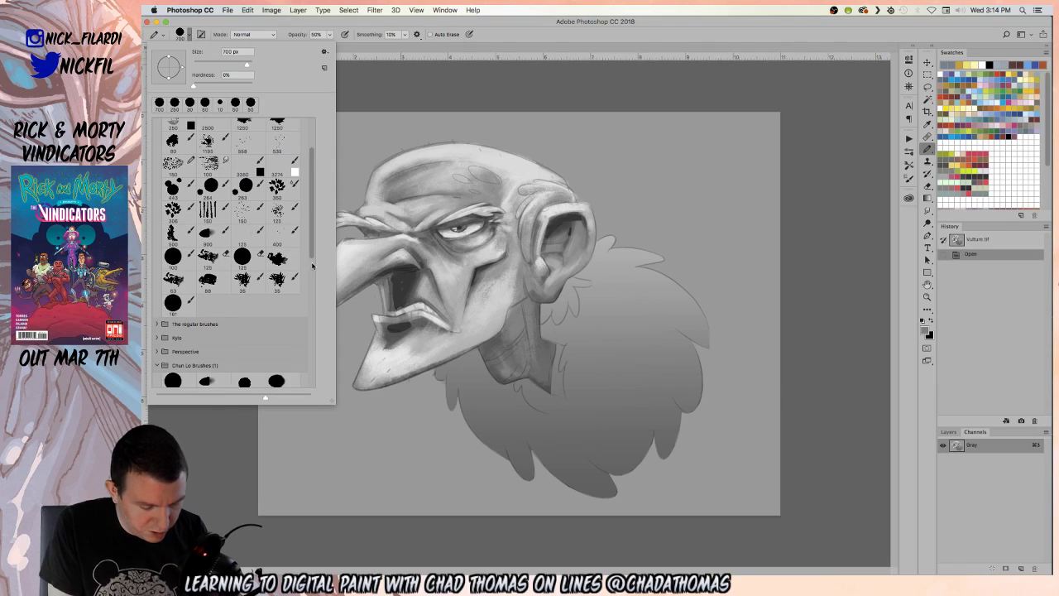
scroll(309, 350, down, 5)
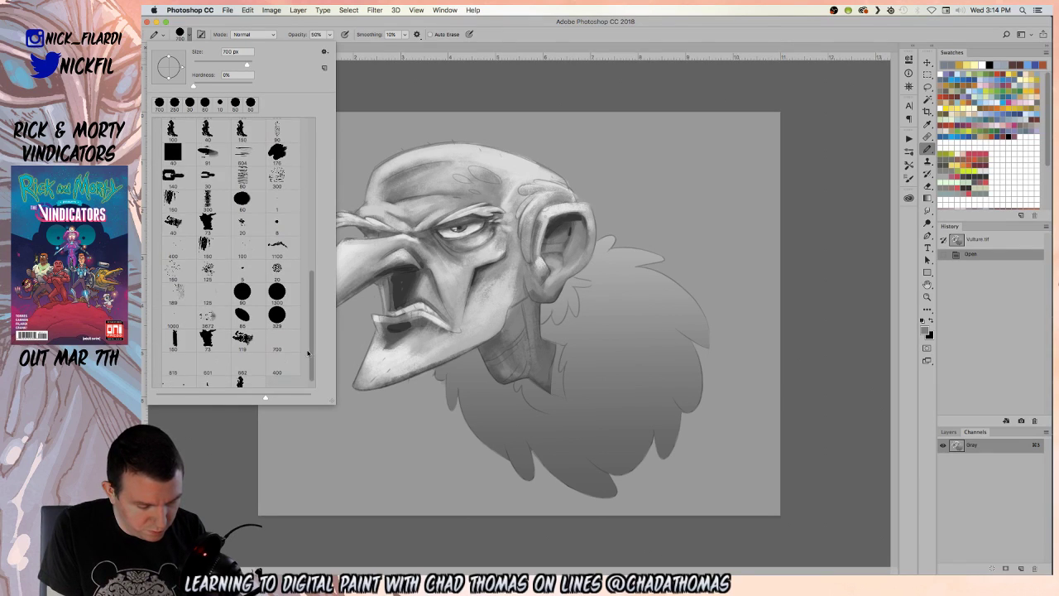
- Switch to the Brush tool and choose the 73 px textured brush from the Chun Lo Brushes group
click(927, 149)
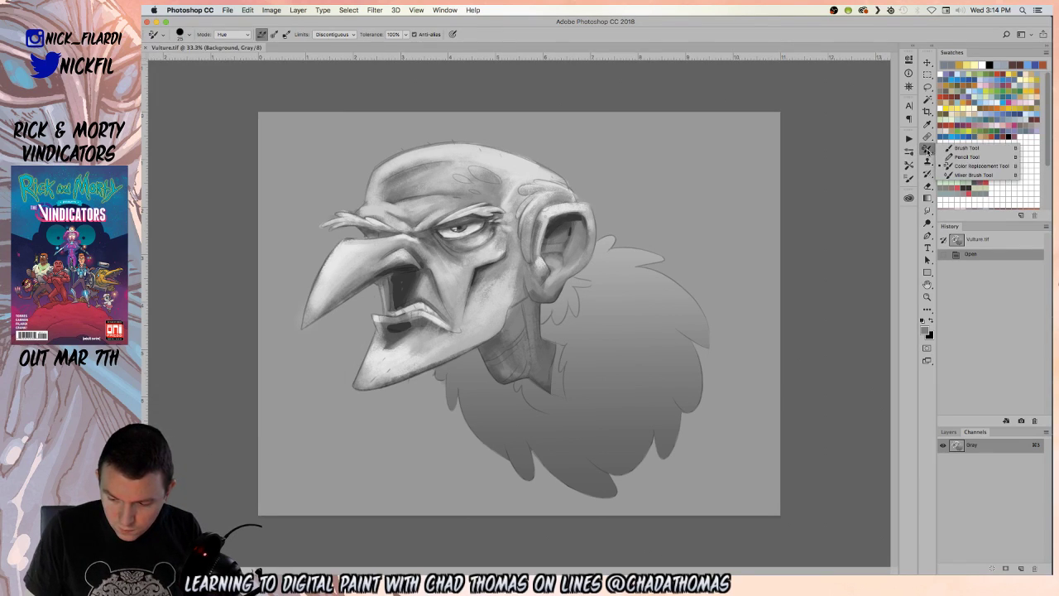
click(928, 150)
click(943, 147)
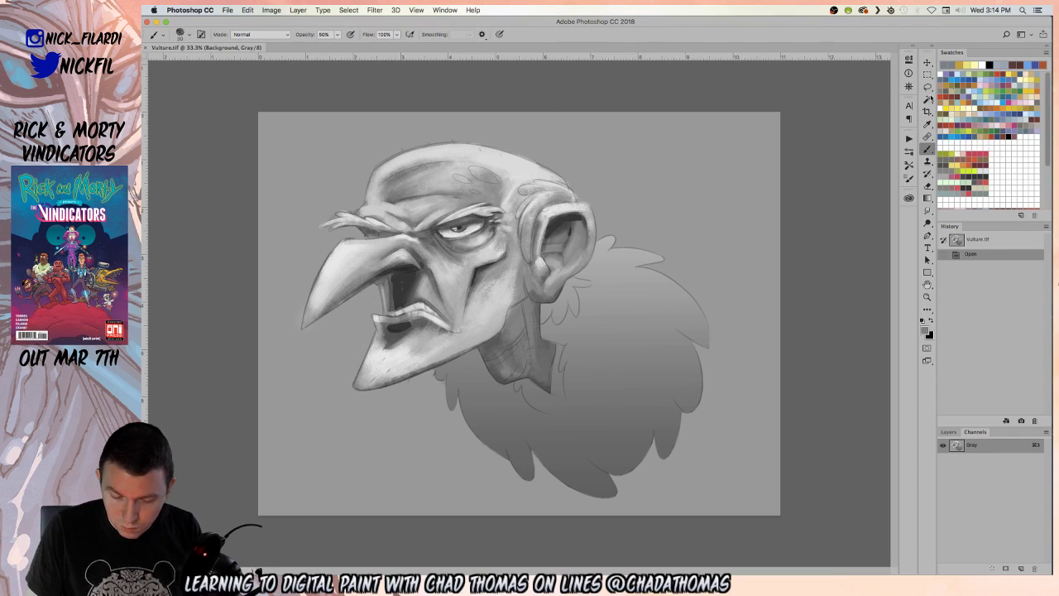
click(155, 35)
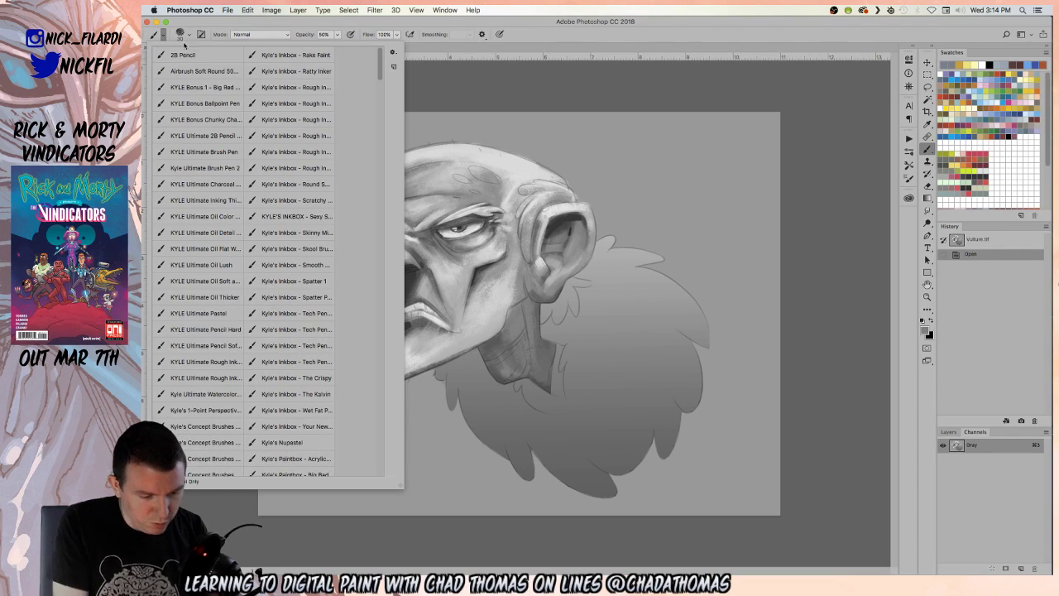
click(180, 35)
click(189, 35)
drag(308, 215, 309, 364)
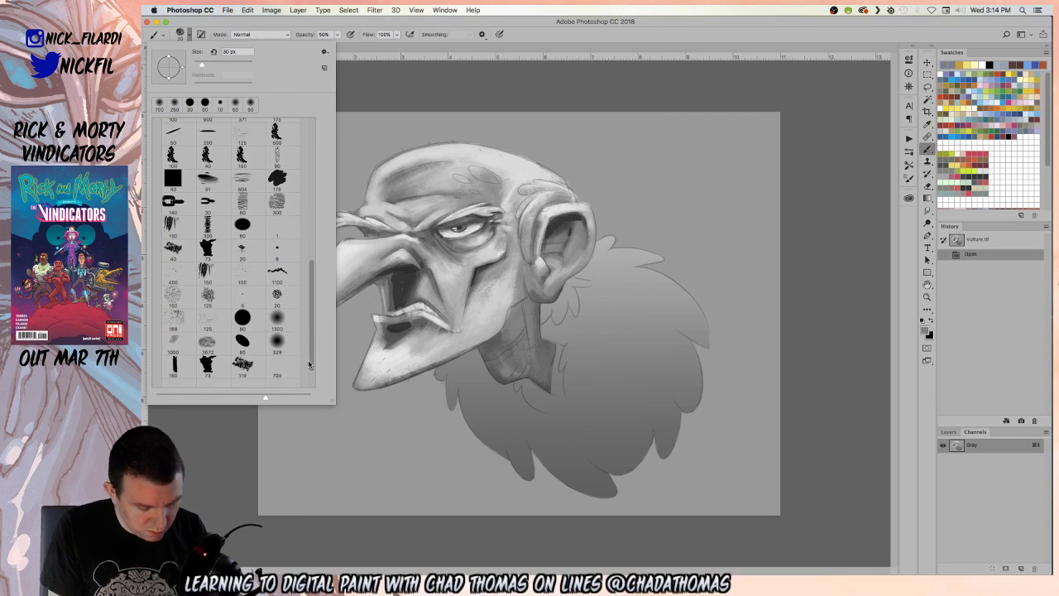
scroll(309, 364, down, 2)
scroll(249, 322, up, 5)
click(208, 327)
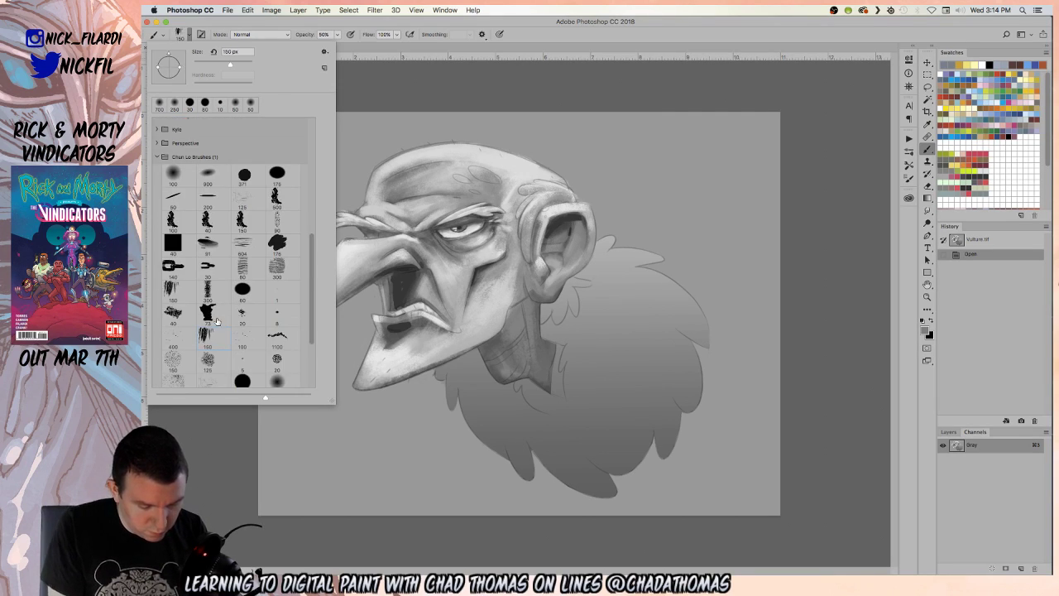
click(208, 314)
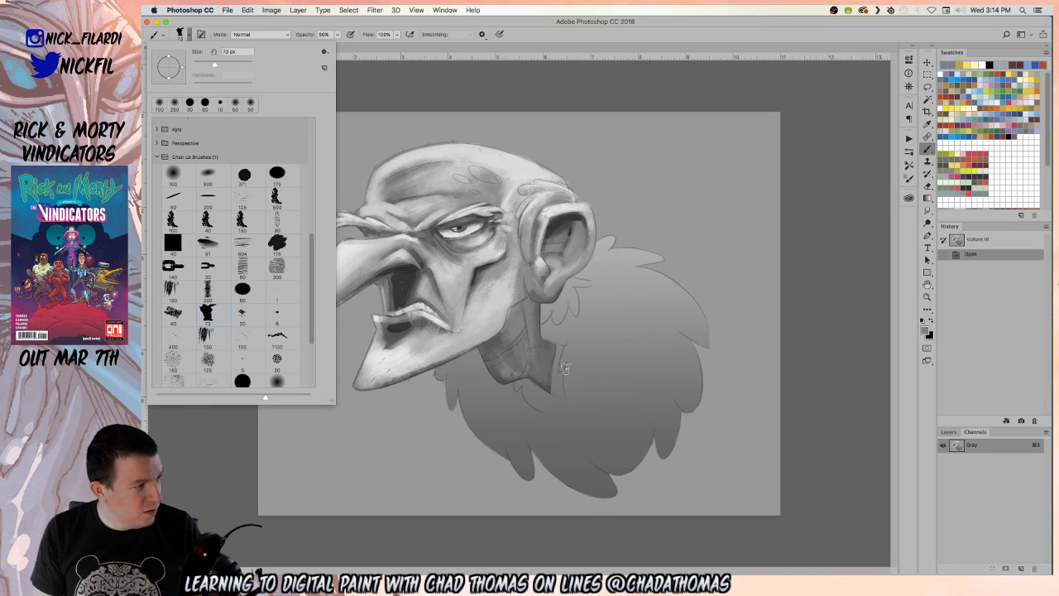
click(480, 273)
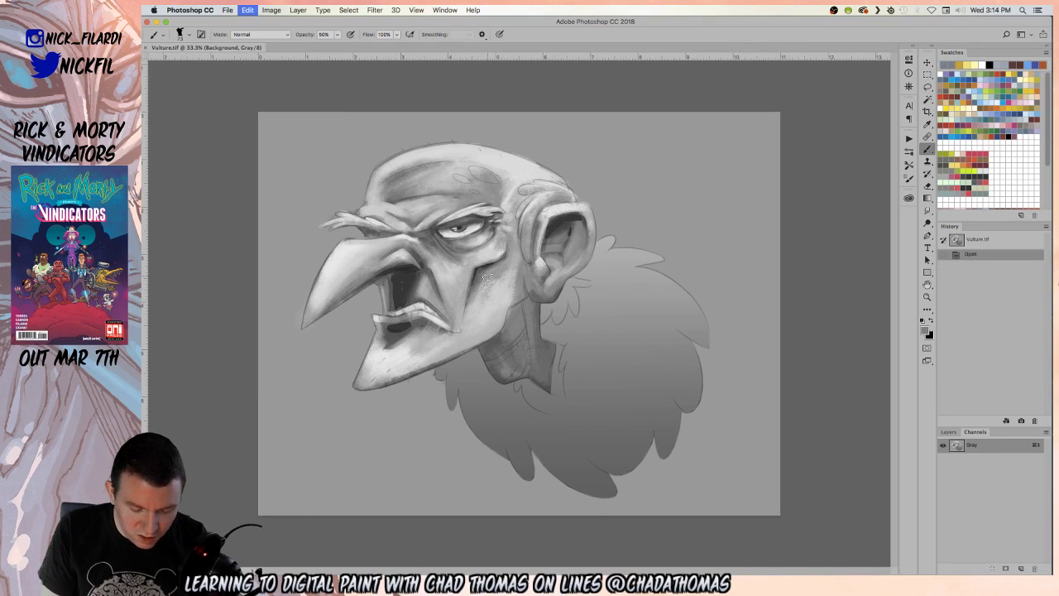
- Paint textured grey shading over the cheek between the cheekbone and jaw, undoing a stray stroke
mouse_move(473, 302)
mouse_down()
mouse_move(502, 263)
mouse_move(477, 276)
mouse_move(488, 276)
mouse_move(469, 310)
mouse_move(506, 263)
mouse_up()
mouse_move(483, 323)
mouse_down()
mouse_move(507, 289)
mouse_move(504, 313)
mouse_up()
key(super+z)
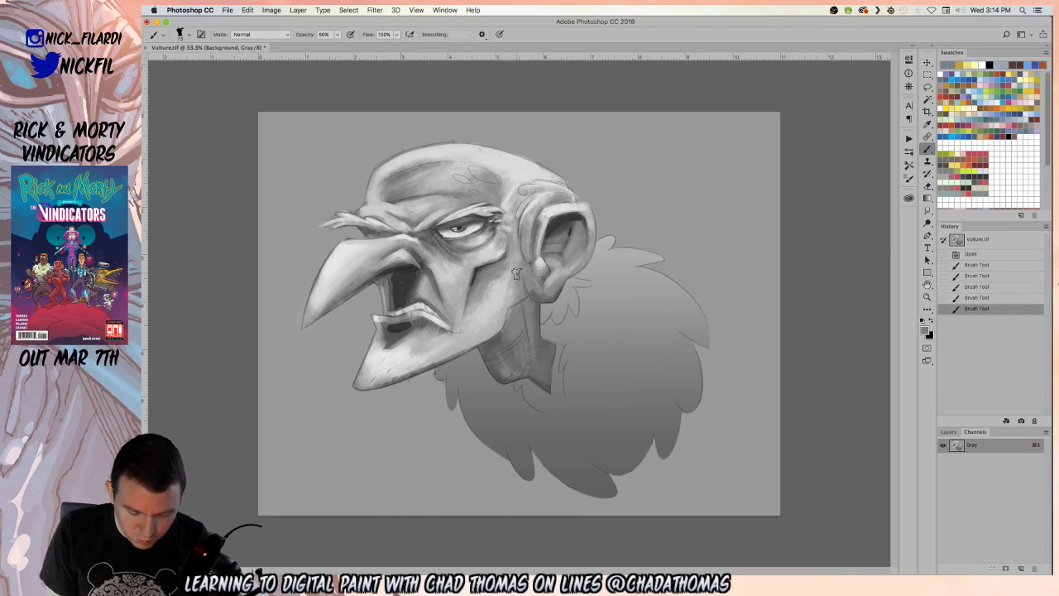
drag(516, 272, 504, 311)
mouse_move(505, 269)
mouse_down()
mouse_move(497, 329)
mouse_move(507, 236)
mouse_move(509, 277)
mouse_up()
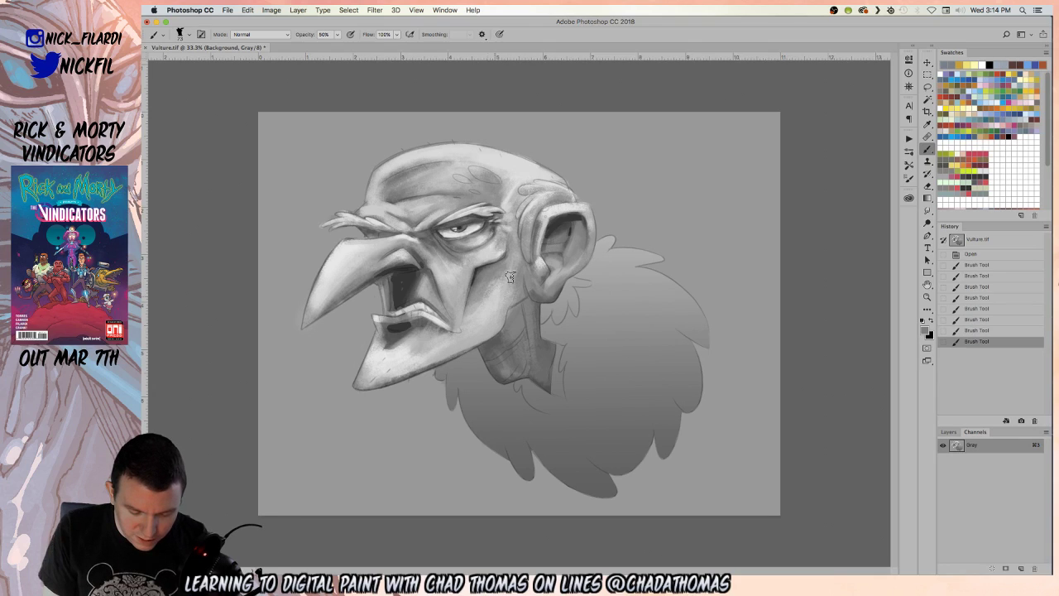
- Zoom to 50% and brighten the temple and cheekbone with light grey sampled from the scalp, building up to white highlights
click(928, 295)
click(417, 257)
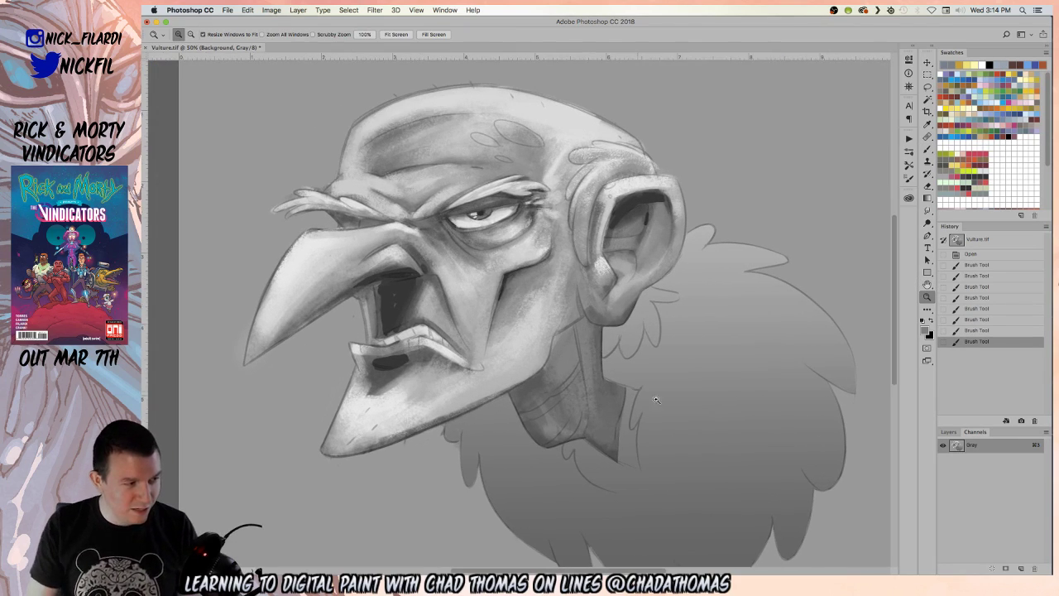
click(927, 284)
drag(571, 346, 682, 385)
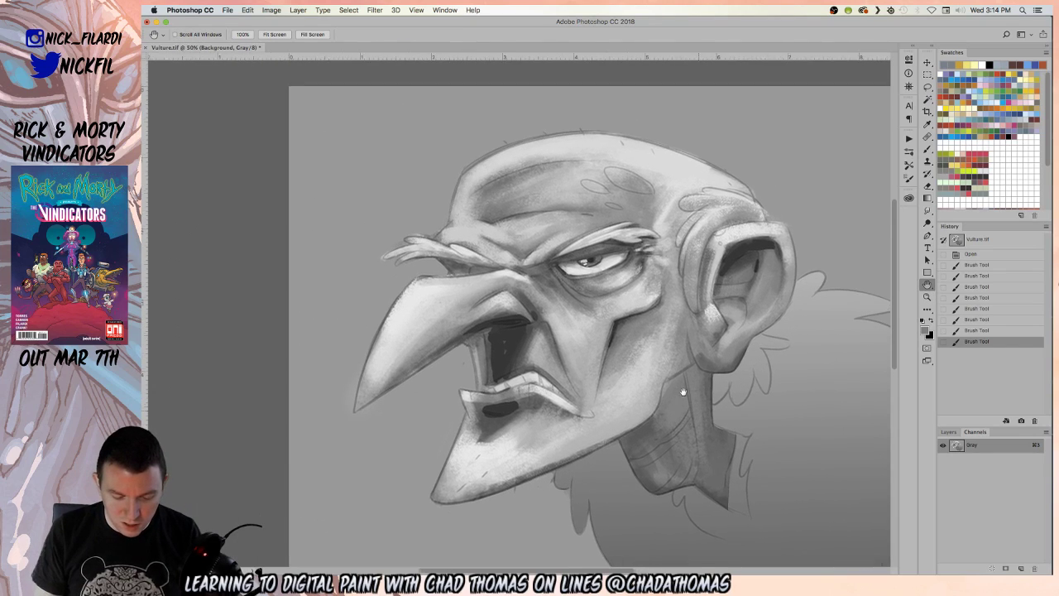
click(928, 149)
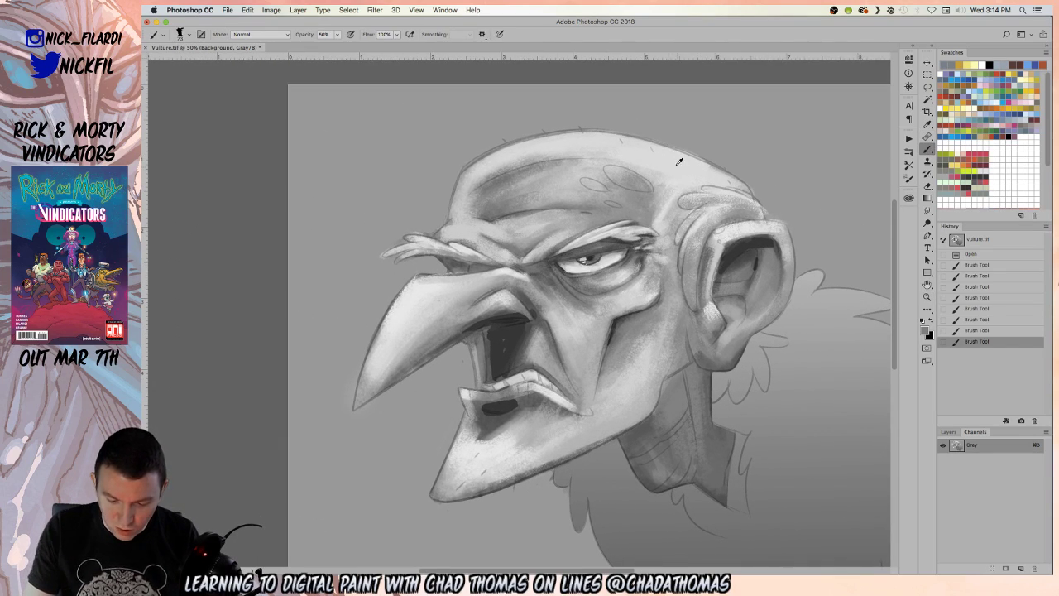
alt+click(703, 180)
mouse_move(676, 168)
mouse_down()
mouse_move(650, 216)
mouse_move(677, 172)
mouse_move(687, 217)
mouse_move(653, 248)
mouse_move(666, 232)
mouse_up()
drag(680, 185, 669, 245)
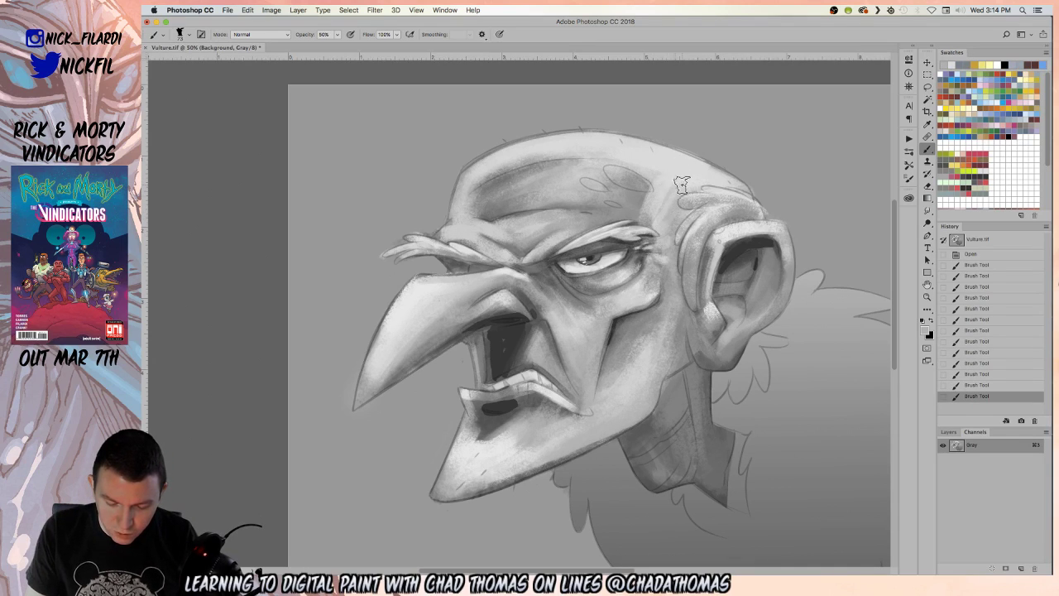
drag(680, 185, 667, 244)
mouse_move(681, 193)
mouse_down()
mouse_move(672, 203)
mouse_move(662, 162)
mouse_move(650, 180)
mouse_up()
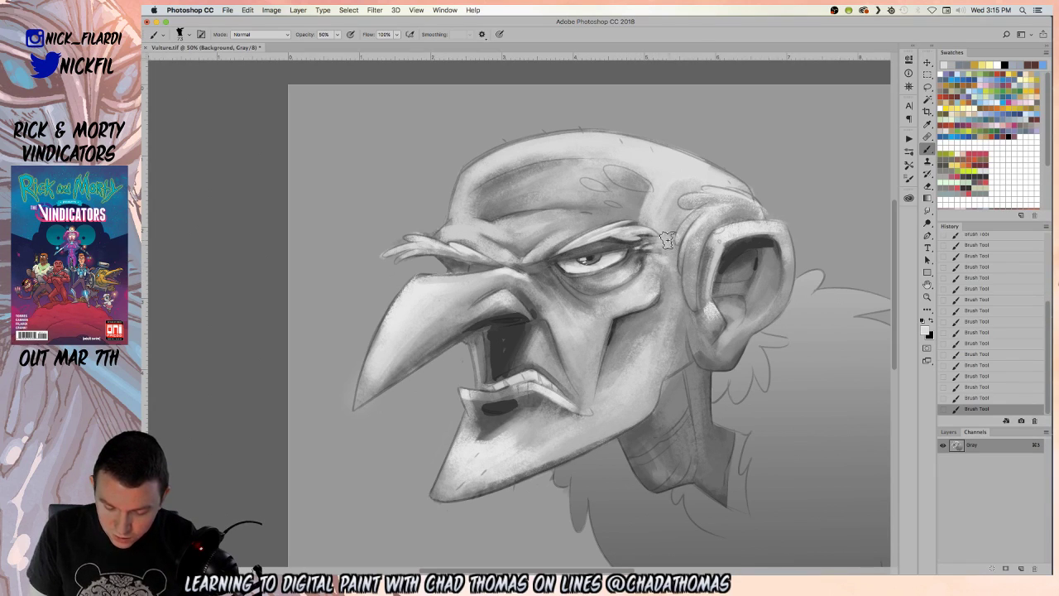
click(993, 173)
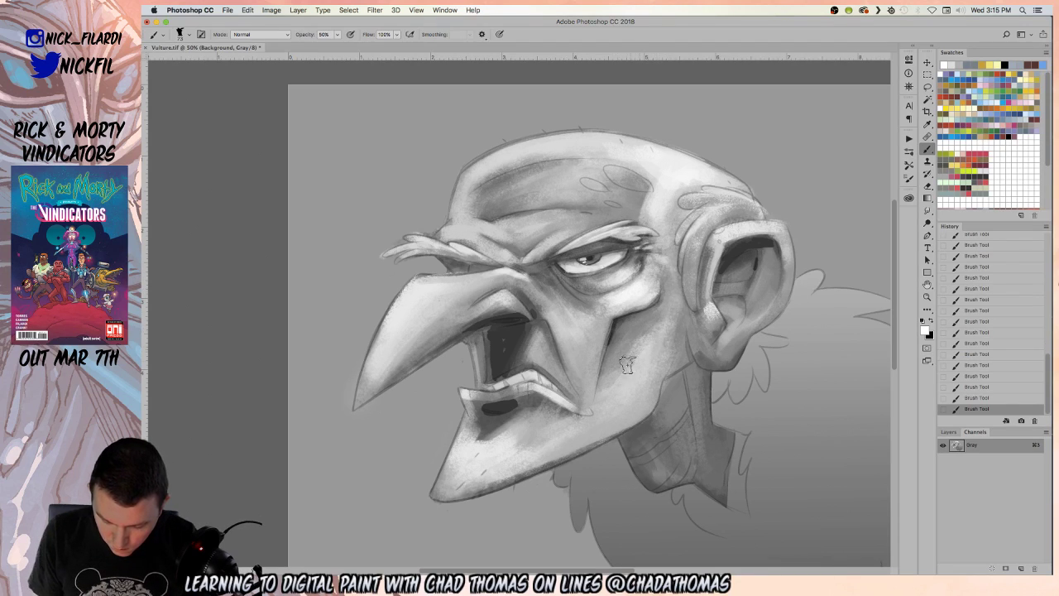
- Rework the shadow beneath the lower lip with dark and mid greys sampled around the mouth
alt+click(491, 410)
drag(513, 403, 525, 396)
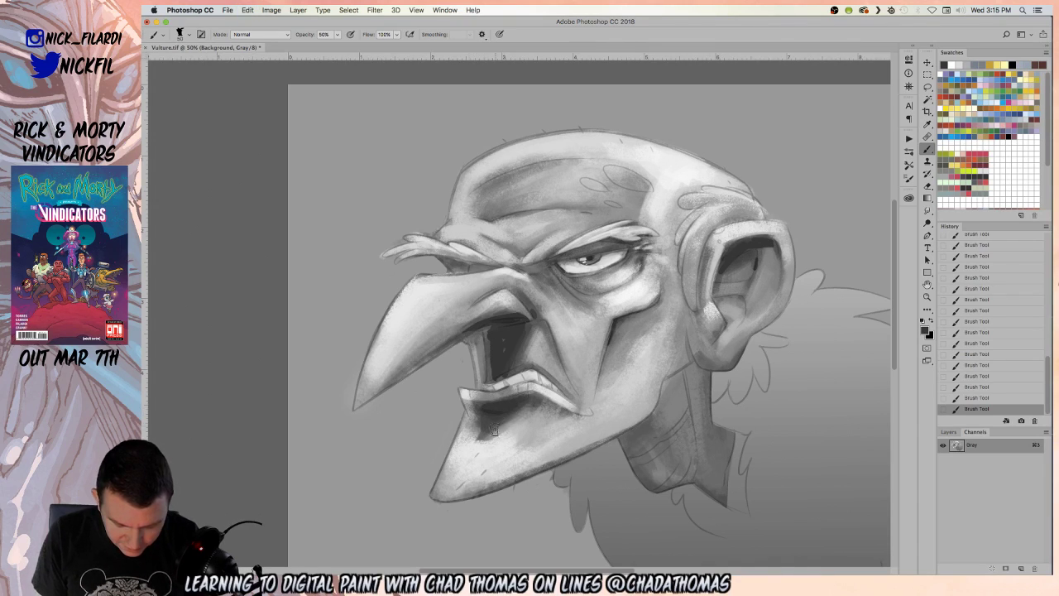
alt+click(466, 399)
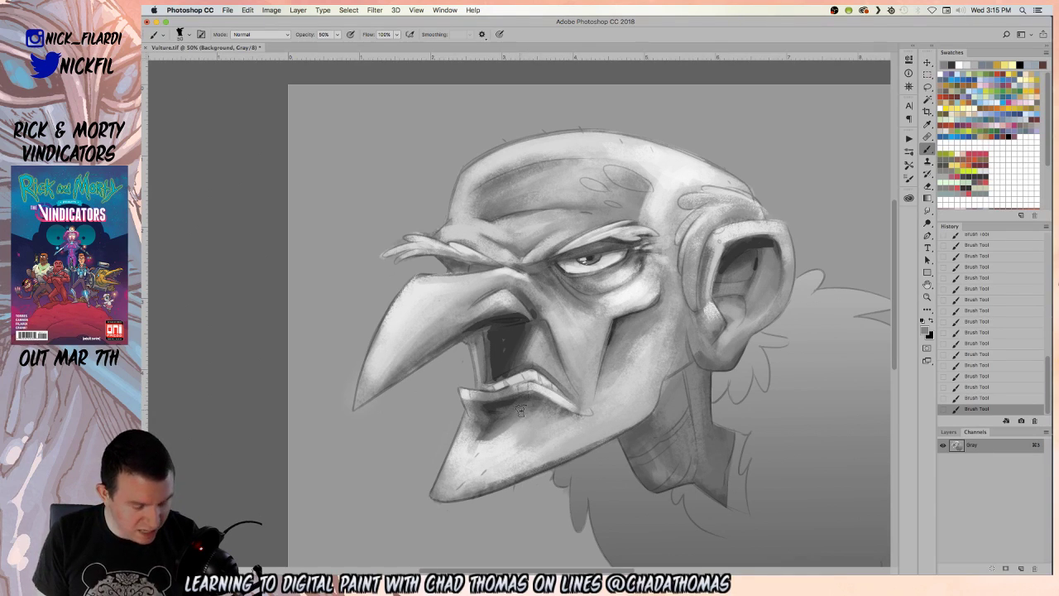
alt+click(494, 405)
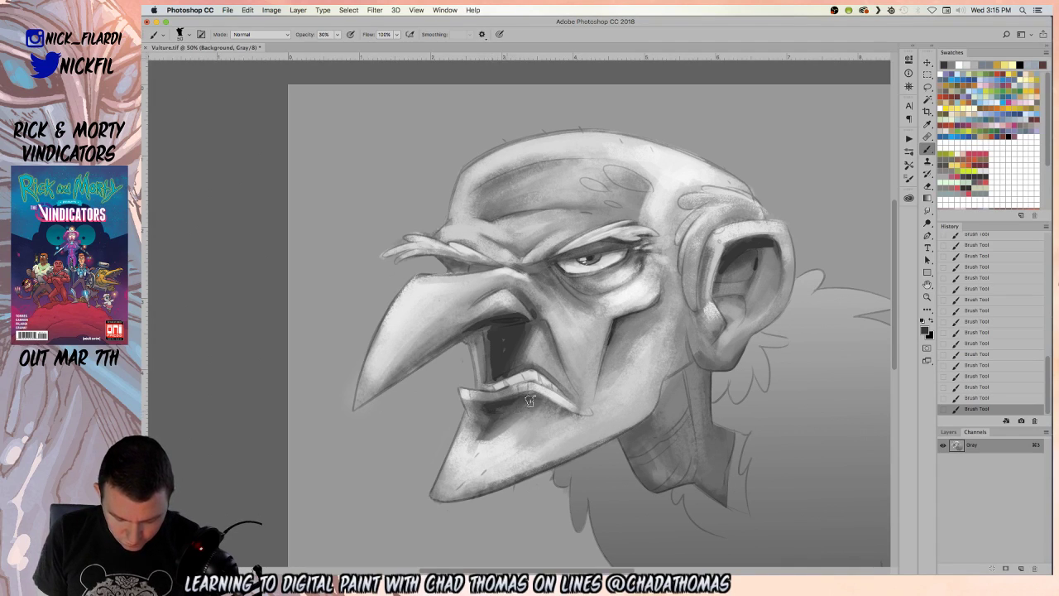
drag(532, 401, 550, 416)
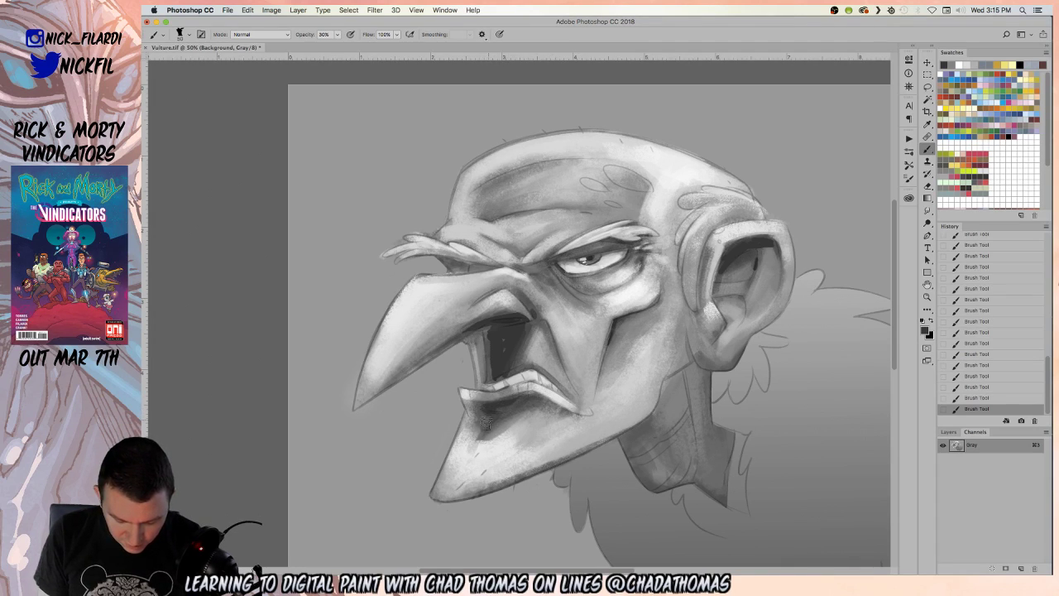
drag(476, 439, 539, 401)
- Blend the lower edge of the lip shadow into the chin with light grey sampled from the chin
alt+click(500, 442)
mouse_move(492, 444)
mouse_down()
mouse_move(526, 418)
mouse_move(490, 448)
mouse_move(529, 430)
mouse_up()
alt+click(529, 430)
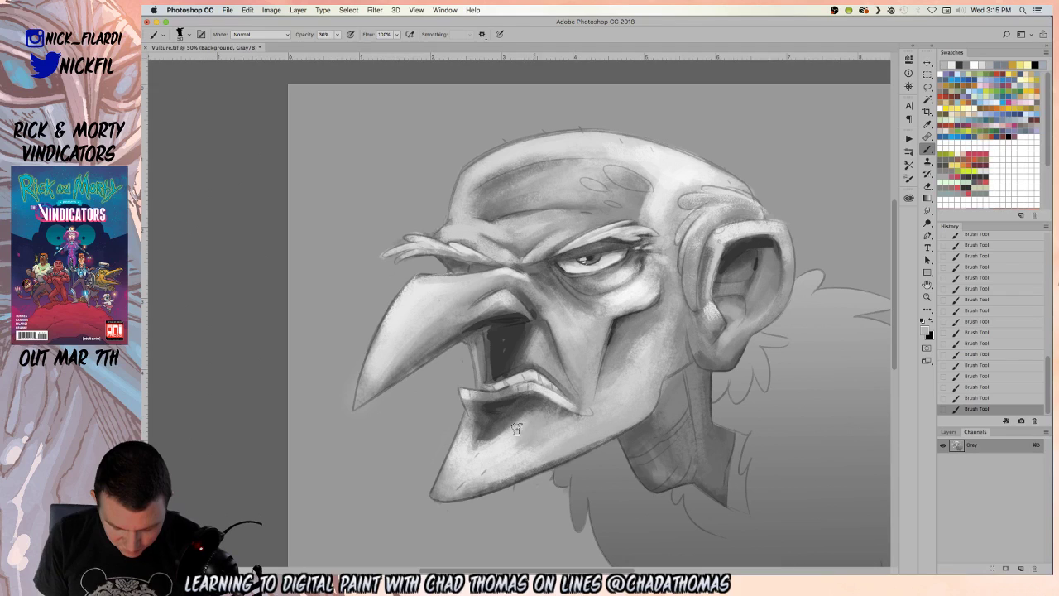
- Shade the open mouth and beak underside with the dark grey below the lip, and sample the temple's light tone
alt+click(502, 405)
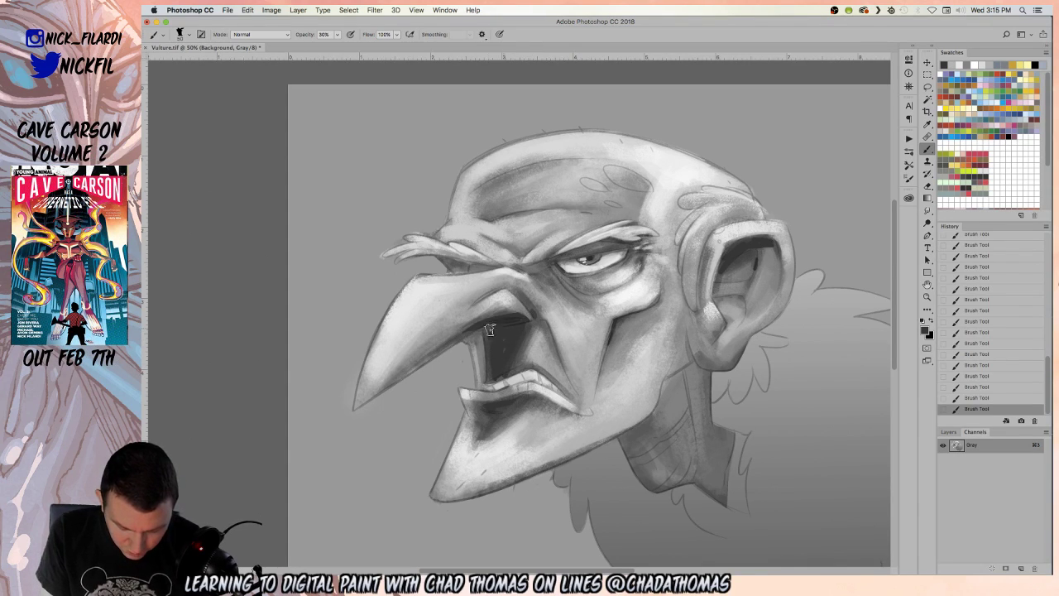
drag(469, 330, 453, 354)
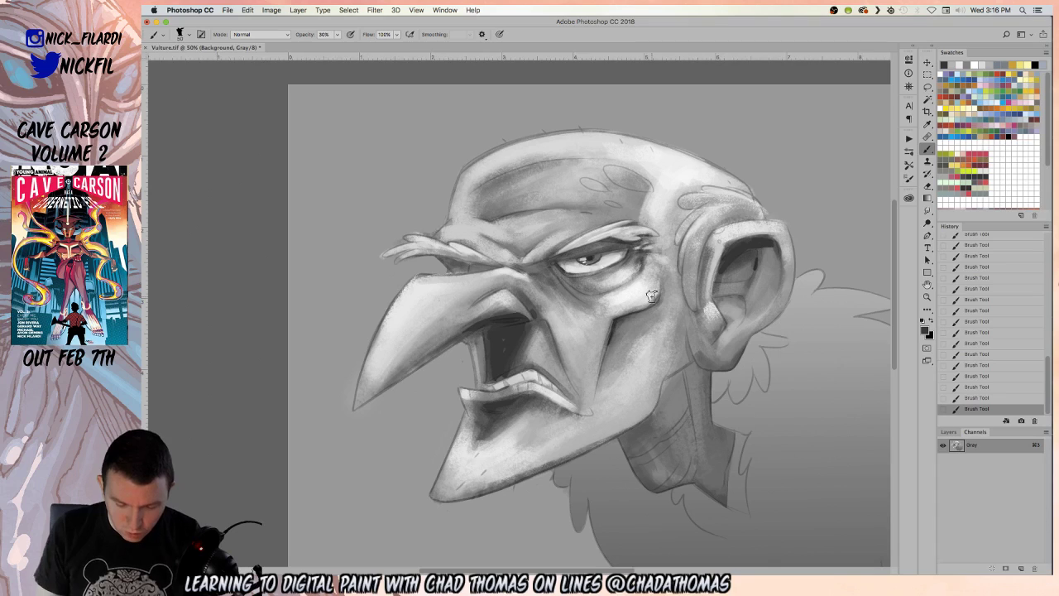
alt+click(671, 200)
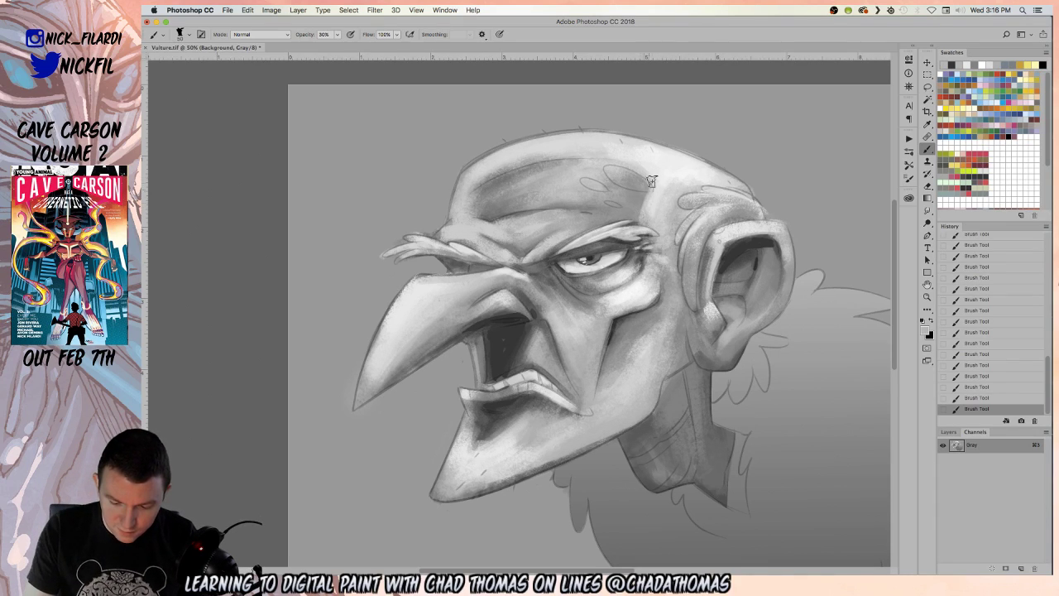
- Review the whole painting zoomed out, and return to a 50% view of the face with the Brush tool active
click(927, 296)
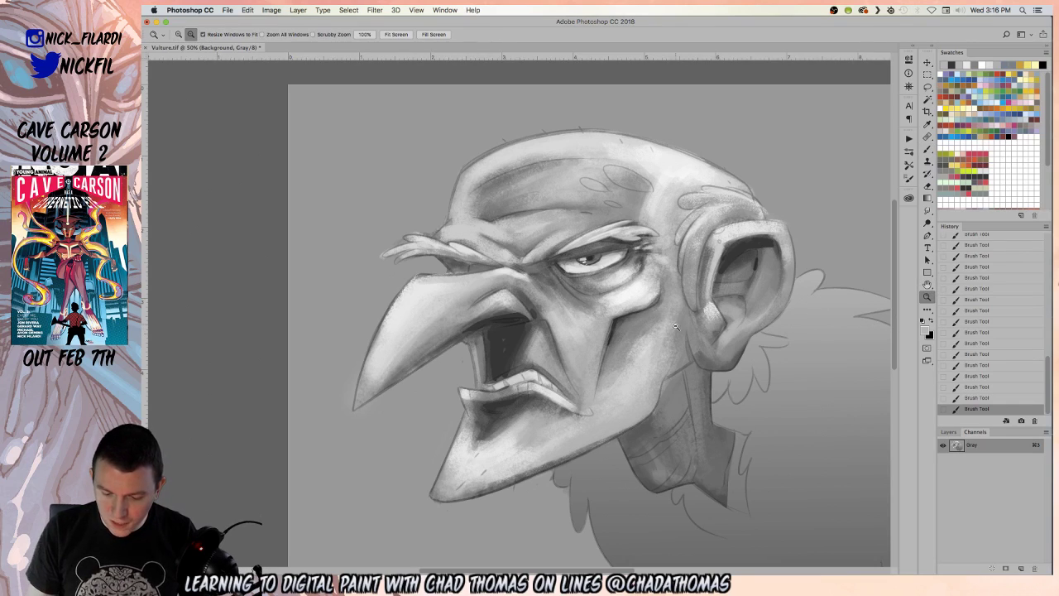
alt+click(677, 326)
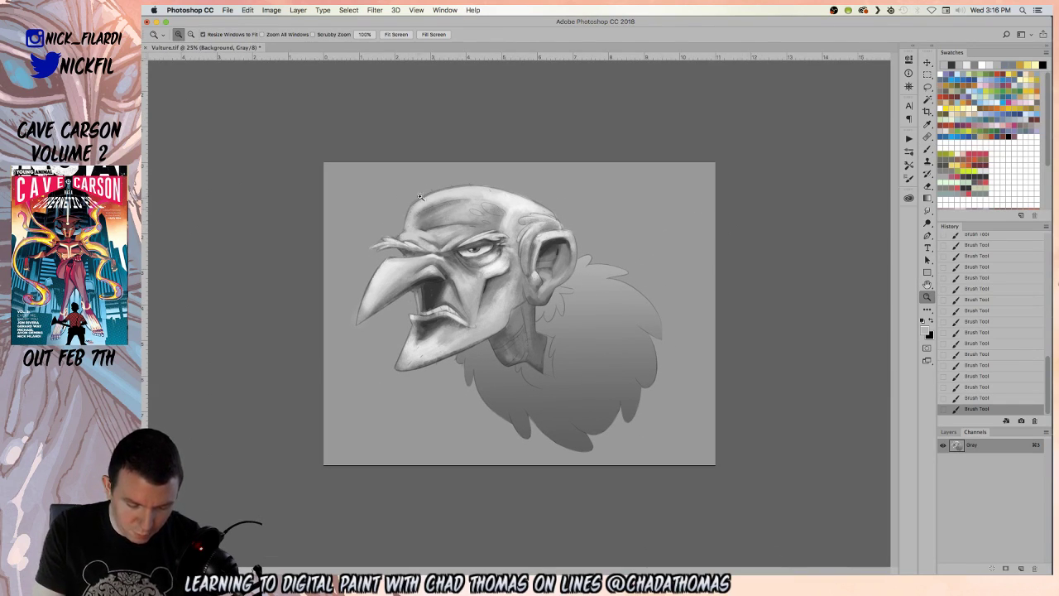
click(928, 149)
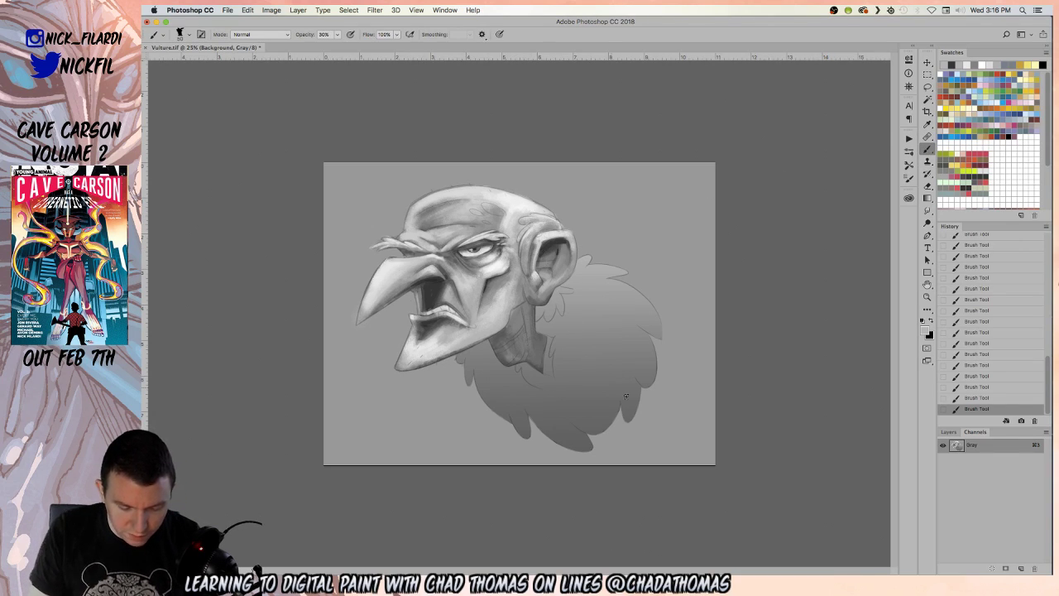
click(926, 296)
click(496, 221)
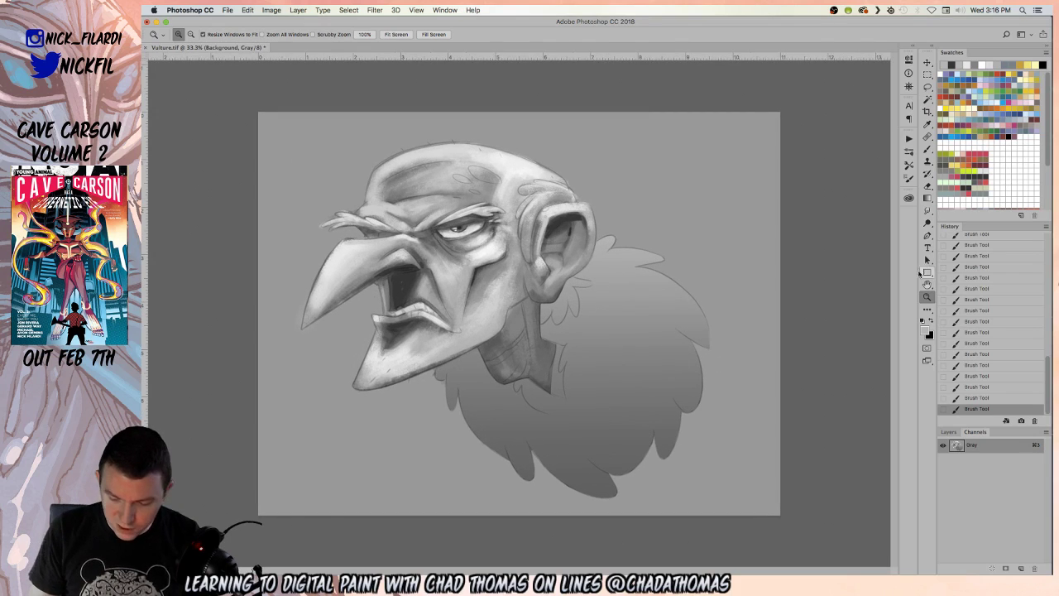
click(927, 283)
click(927, 296)
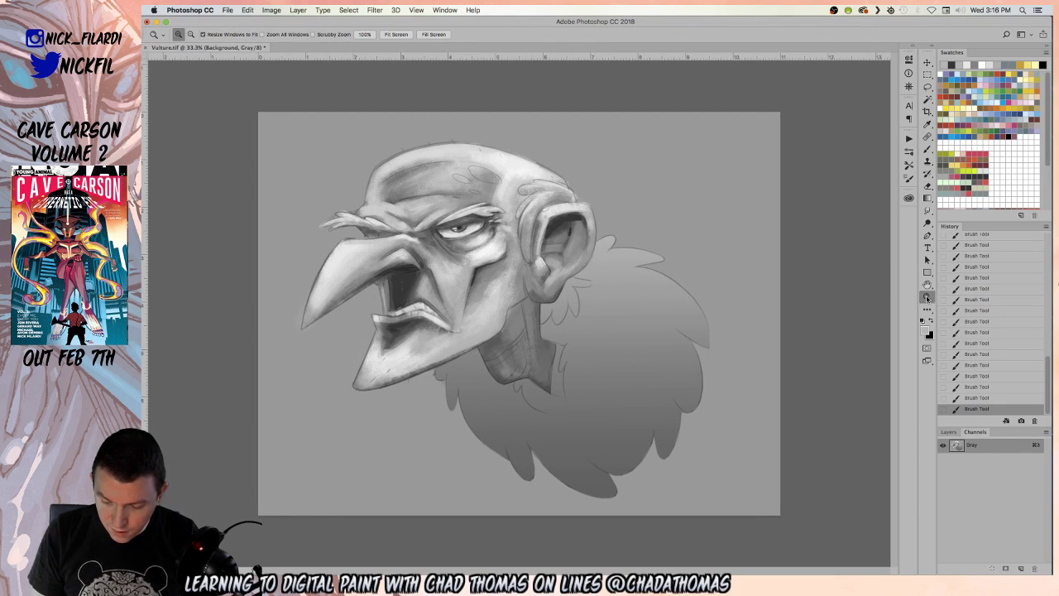
click(443, 239)
click(927, 283)
drag(517, 308, 673, 378)
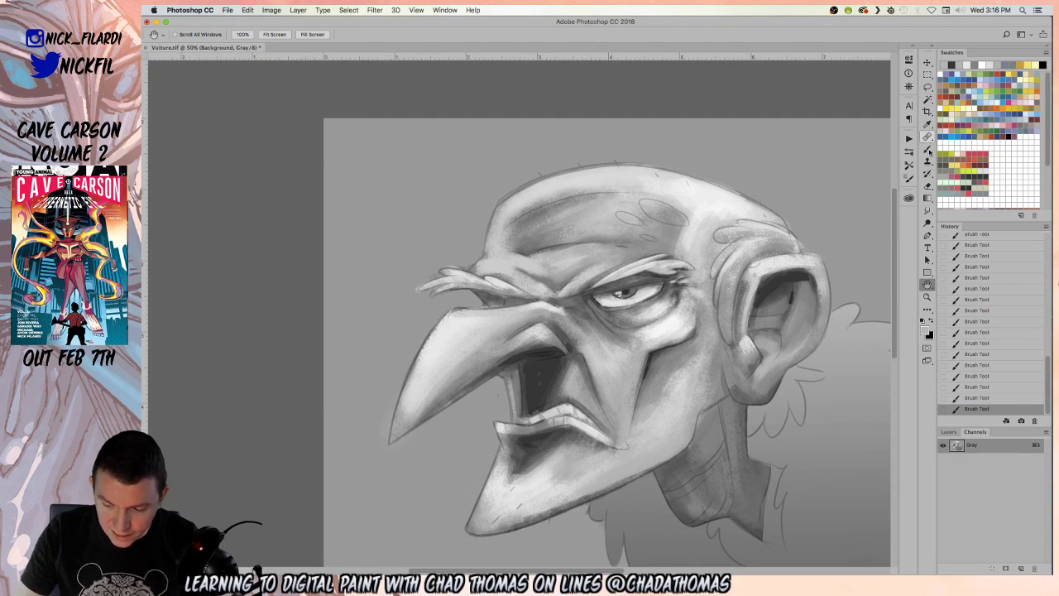
click(927, 149)
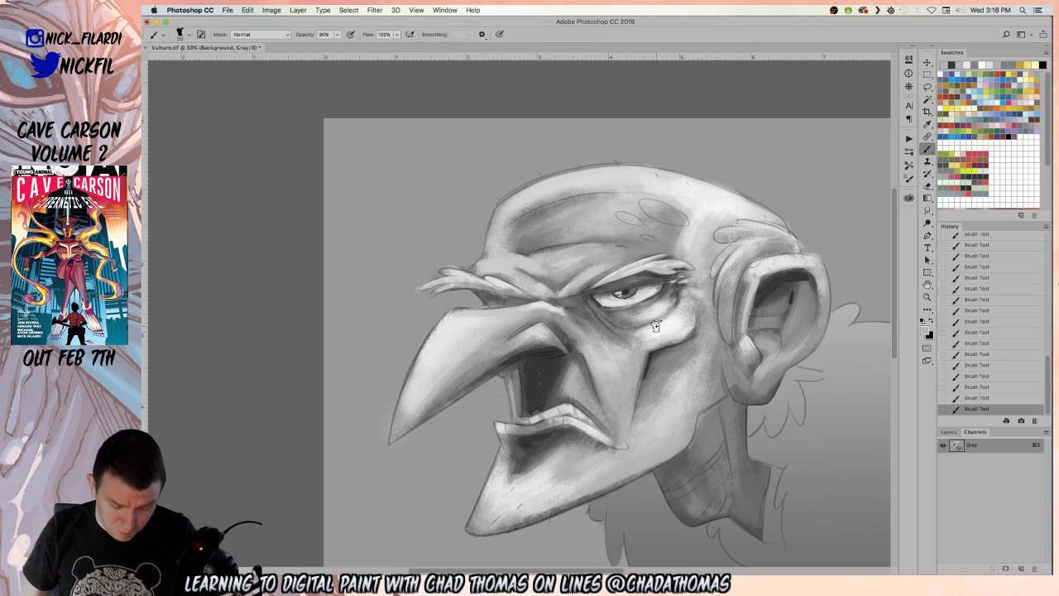
- Shade the beak's tip and upper side with greys sampled from the mouth, the beak tip and the beak's side
alt+click(521, 357)
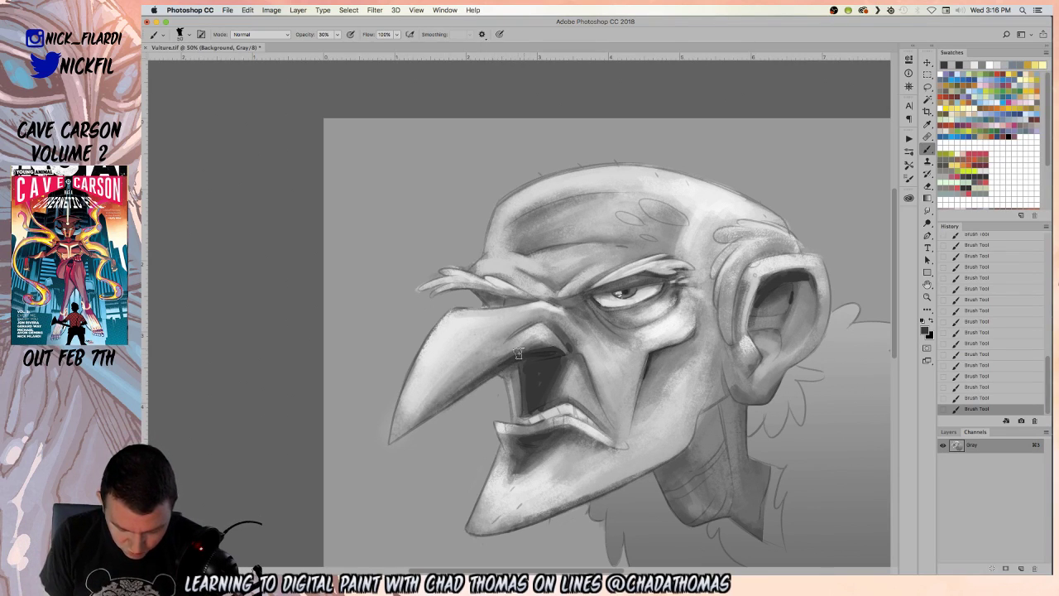
drag(507, 338, 545, 323)
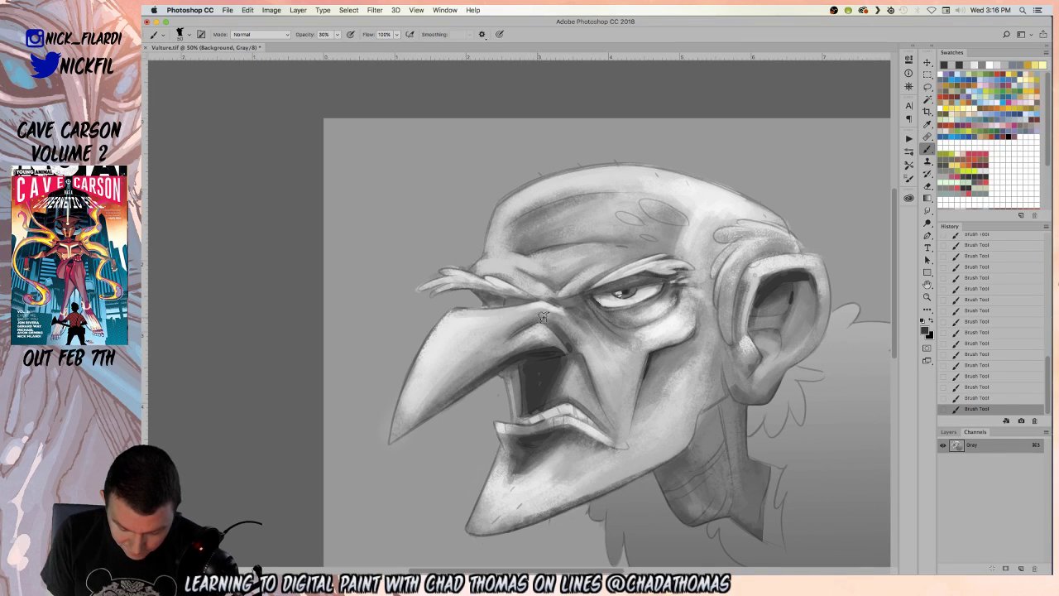
alt+click(392, 430)
drag(393, 430, 406, 418)
alt+click(464, 367)
mouse_move(438, 343)
mouse_down()
mouse_move(418, 370)
mouse_move(452, 319)
mouse_move(406, 391)
mouse_move(463, 324)
mouse_move(407, 401)
mouse_move(447, 318)
mouse_move(403, 396)
mouse_move(441, 327)
mouse_move(490, 307)
mouse_move(442, 321)
mouse_move(424, 350)
mouse_move(450, 332)
mouse_move(449, 321)
mouse_move(411, 387)
mouse_move(438, 352)
mouse_move(498, 313)
mouse_move(456, 321)
mouse_move(417, 360)
mouse_move(396, 428)
mouse_up()
mouse_move(431, 338)
mouse_down()
mouse_move(507, 312)
mouse_move(440, 342)
mouse_up()
- Blend the bridge and side of the beak at 100% brush opacity with greys sampled along the beak
key(0)
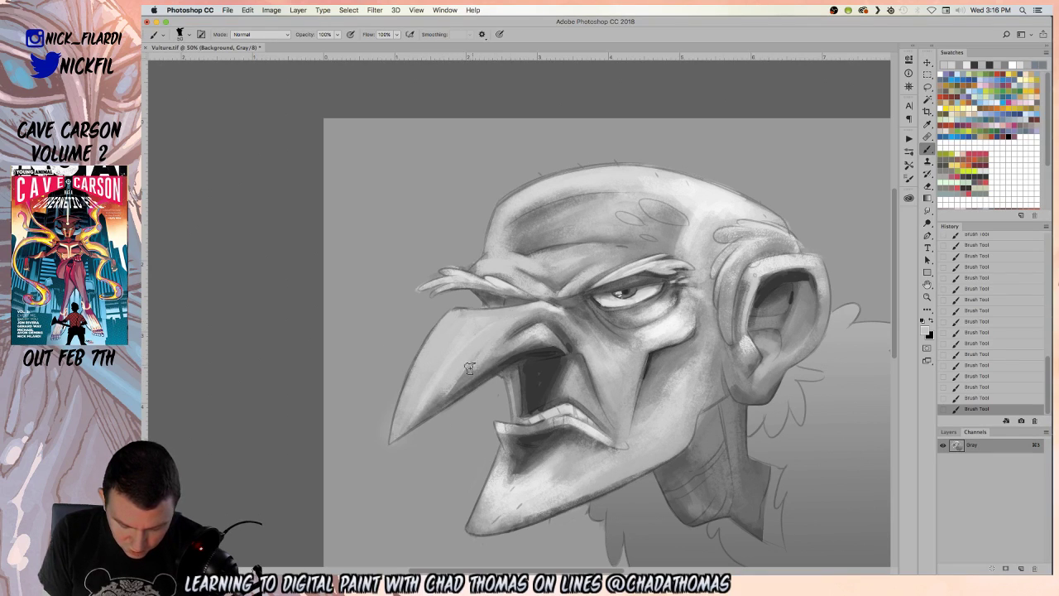
alt+click(522, 315)
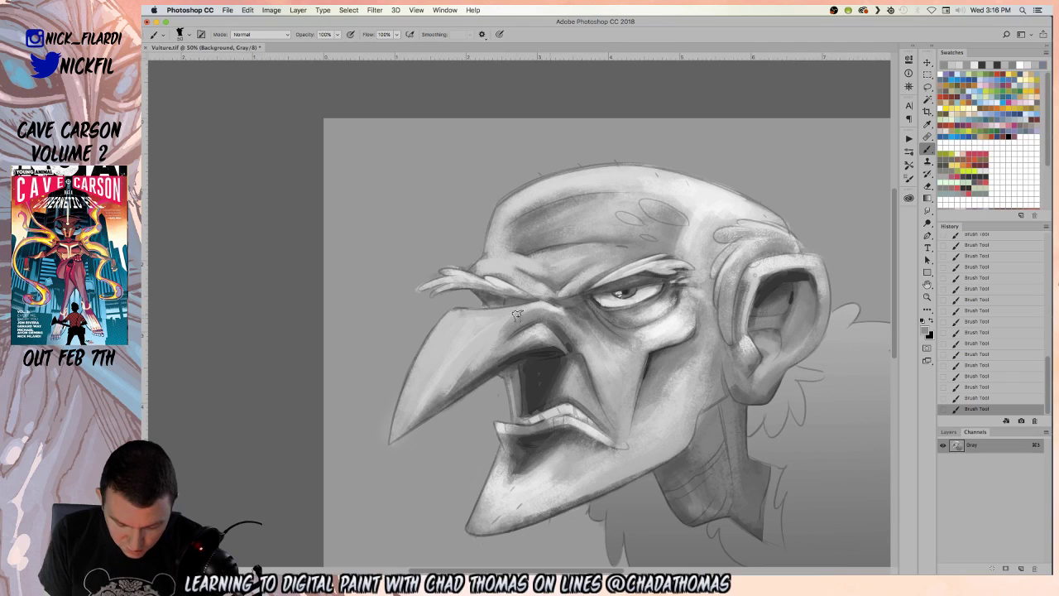
alt+click(517, 311)
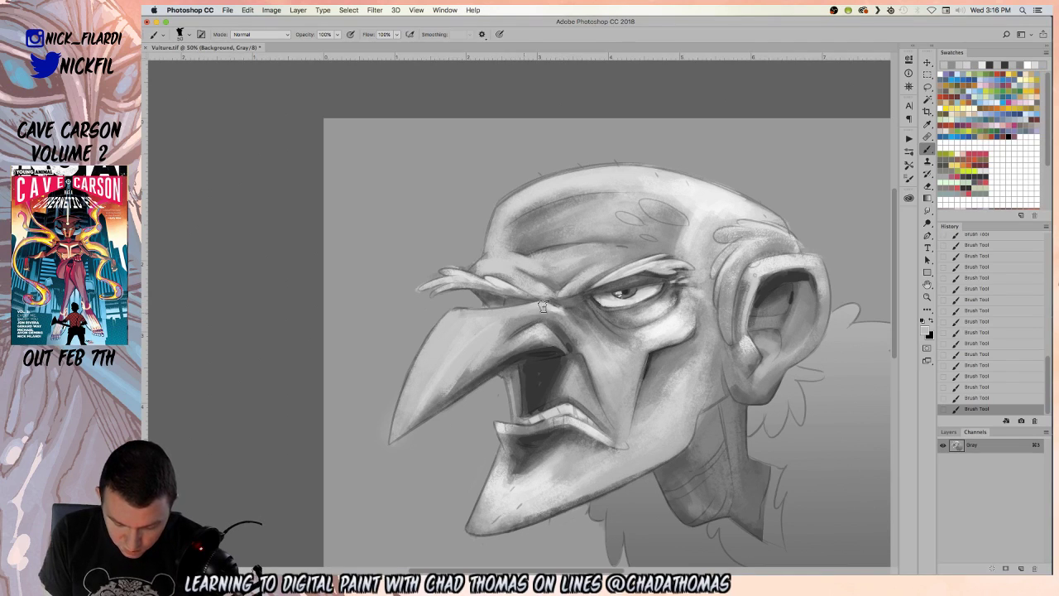
alt+click(513, 325)
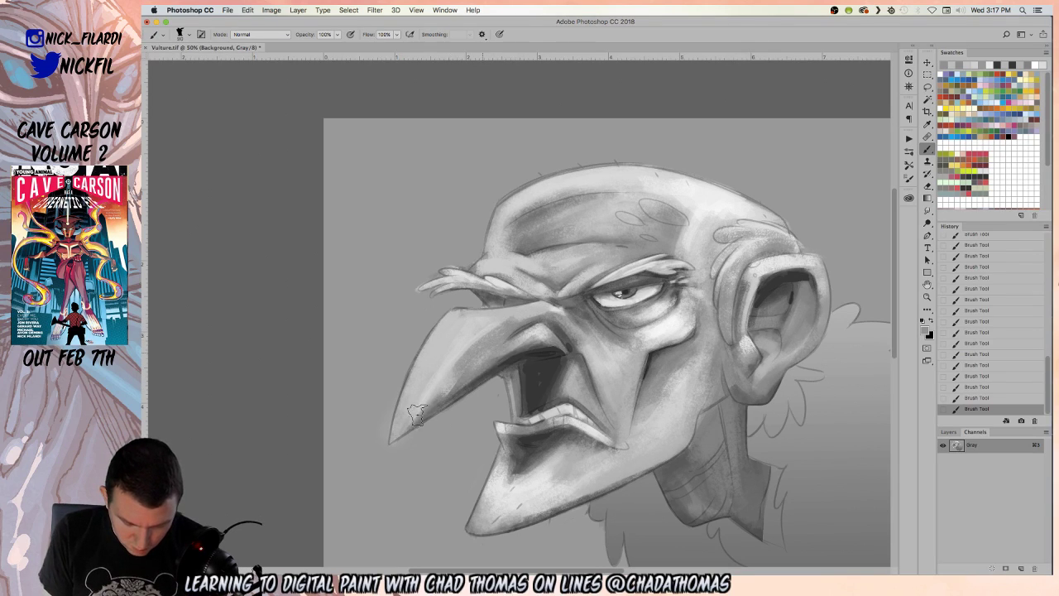
alt+click(438, 378)
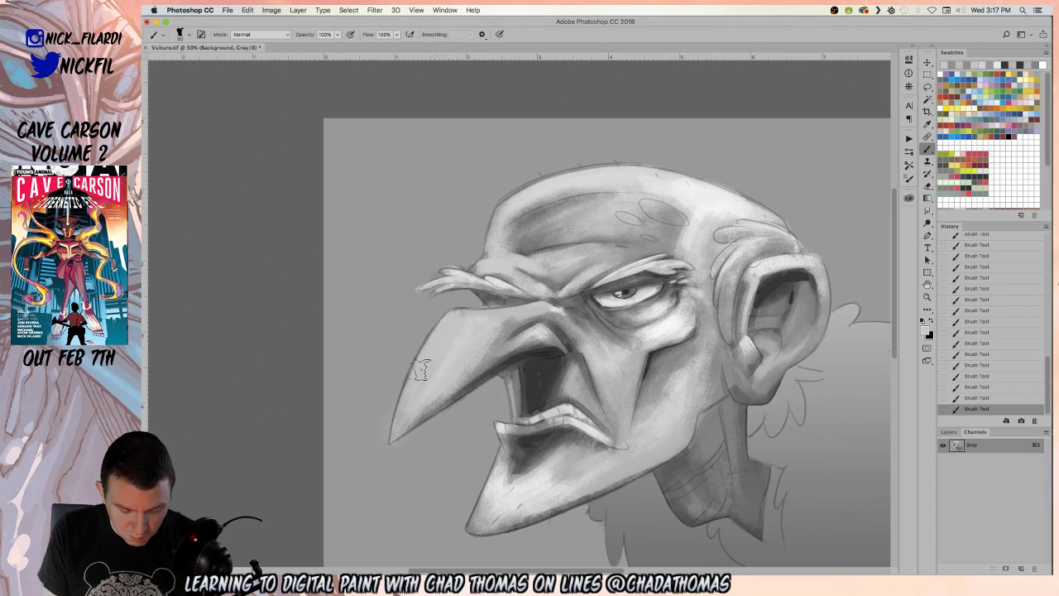
- Add textured shading along the beak's lower side, undoing one stroke and repainting it at 30% brush opacity
mouse_move(496, 331)
mouse_down()
mouse_move(406, 432)
mouse_move(433, 394)
mouse_move(420, 414)
mouse_up()
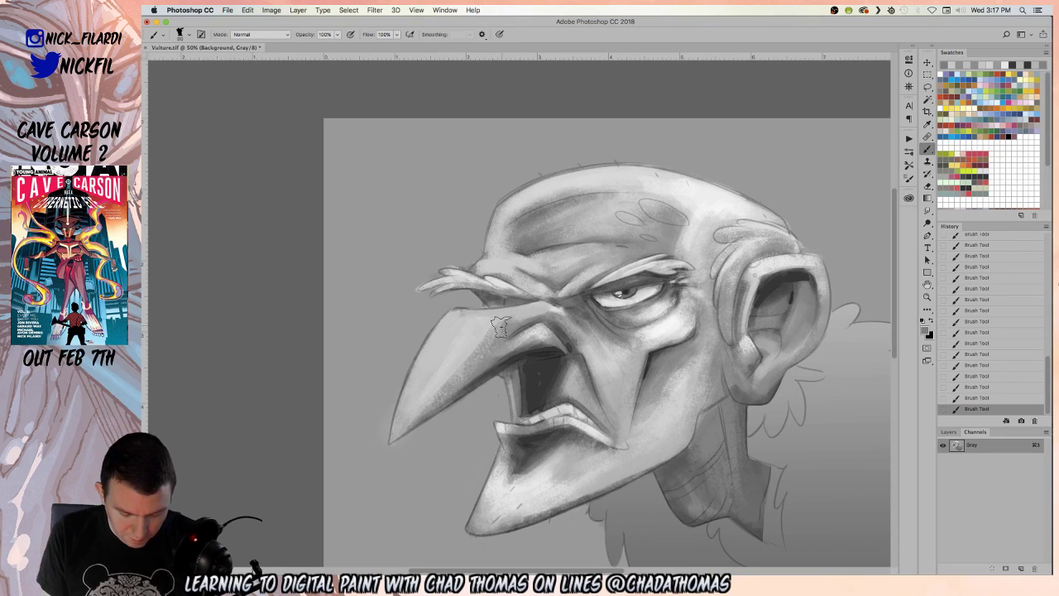
drag(495, 331, 426, 407)
key(super+z)
key(3)
drag(494, 324, 416, 416)
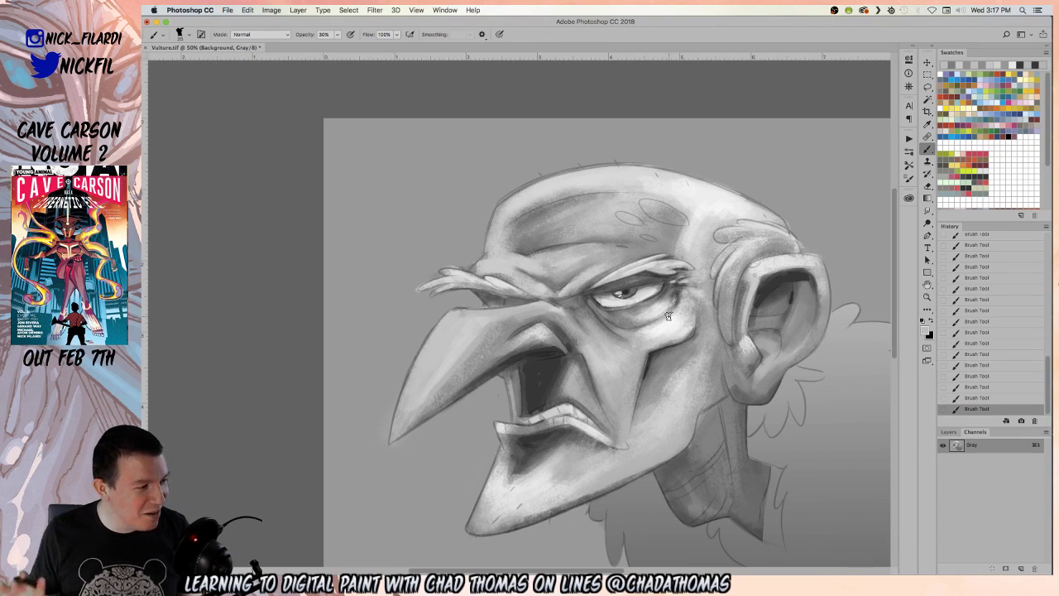
- Paint a highlight down the beak with light tones sampled from the nose bridge and brow, and blend it with beak greys at 50% opacity
alt+click(555, 309)
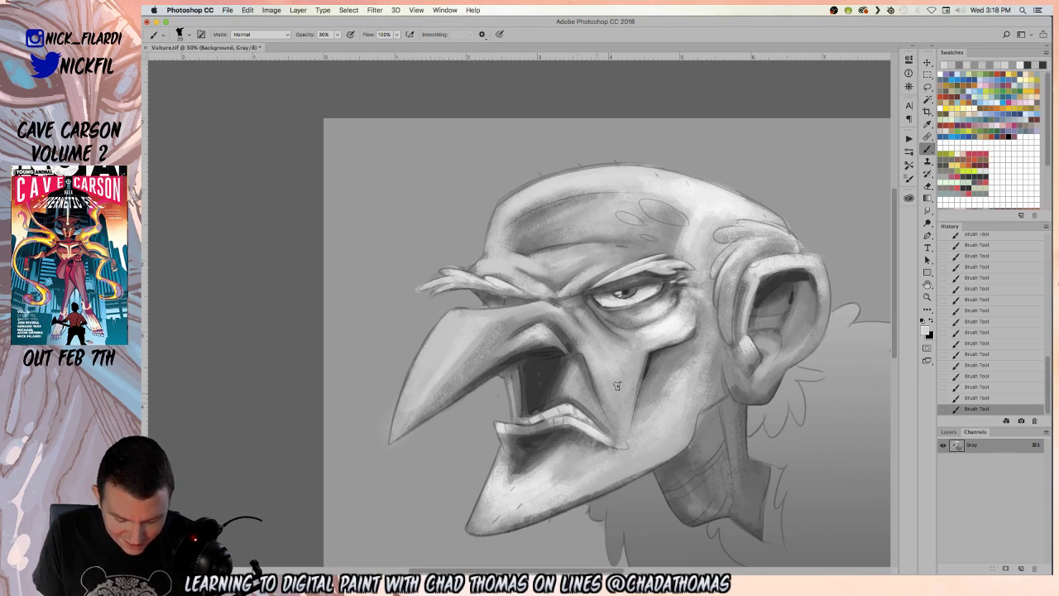
alt+click(682, 257)
drag(420, 403, 441, 371)
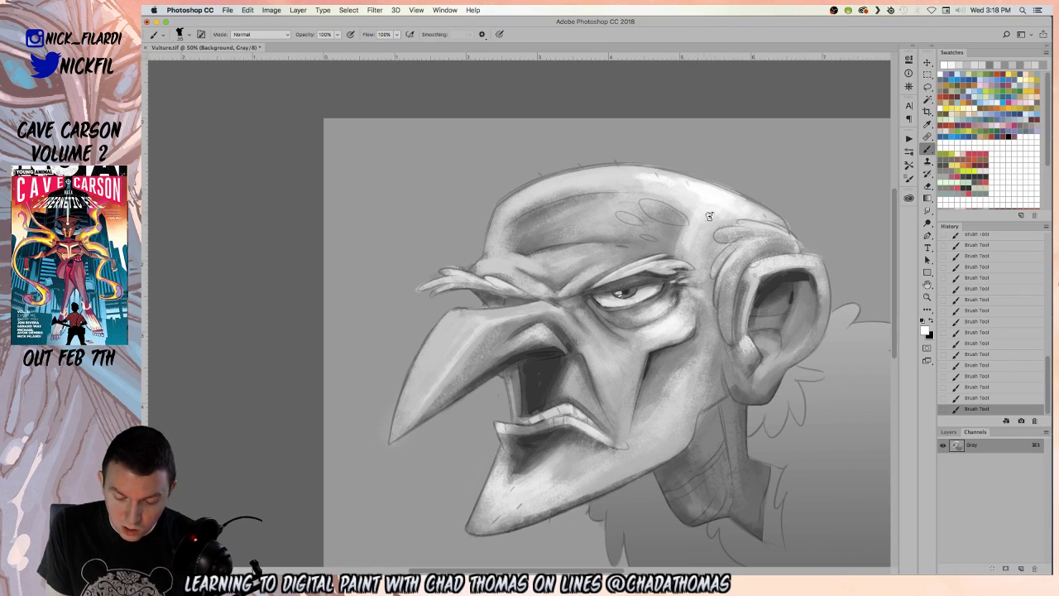
alt+click(471, 321)
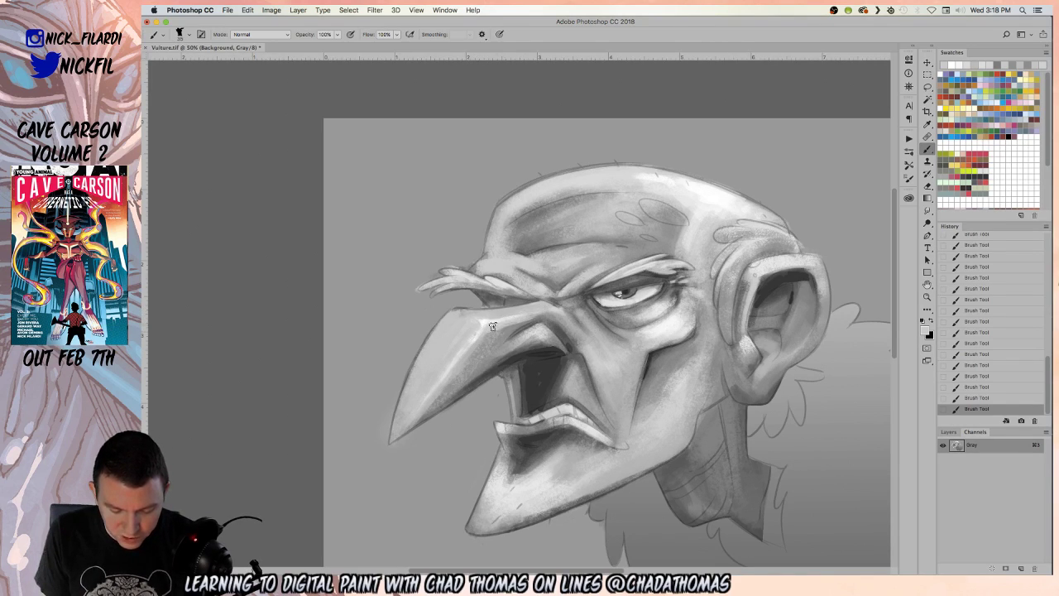
alt+click(498, 332)
key(5)
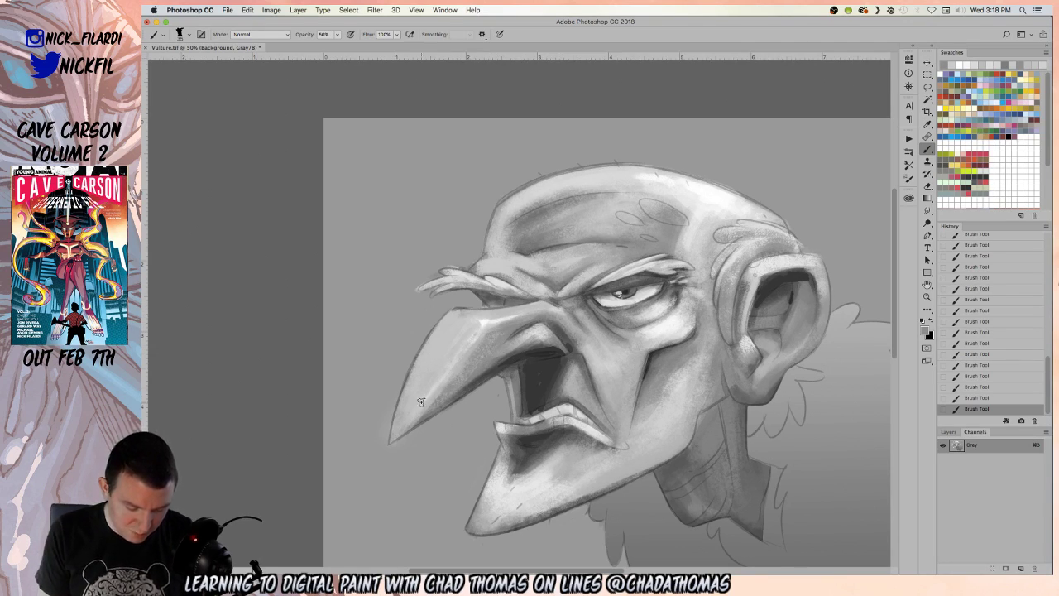
- Refine the beak's light and dark tones in a zoomed-out view, sampling light greys from the beak and dark grey from the mouth
click(927, 296)
alt+click(787, 302)
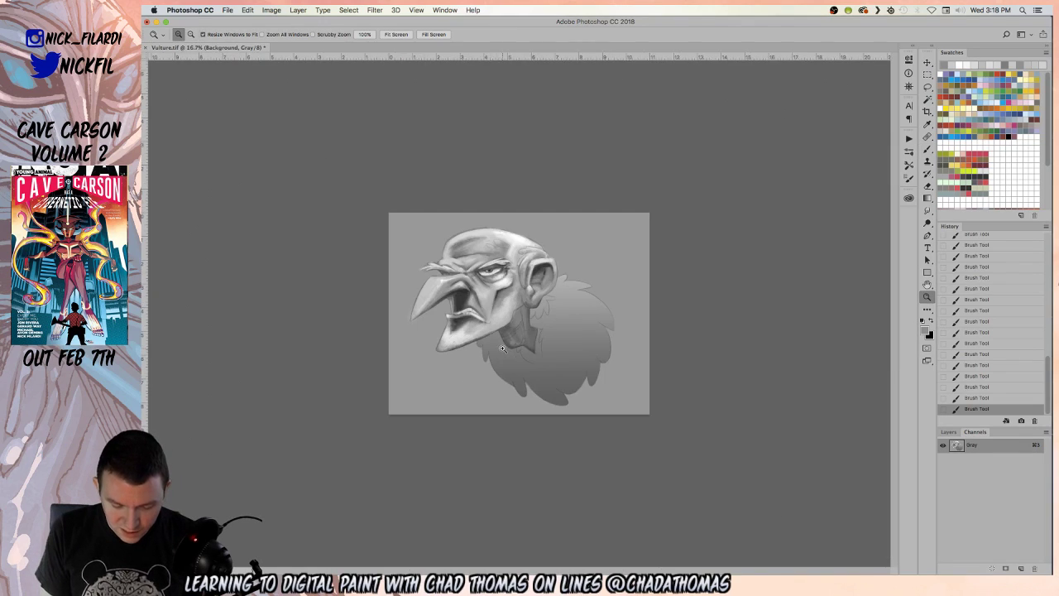
key(b)
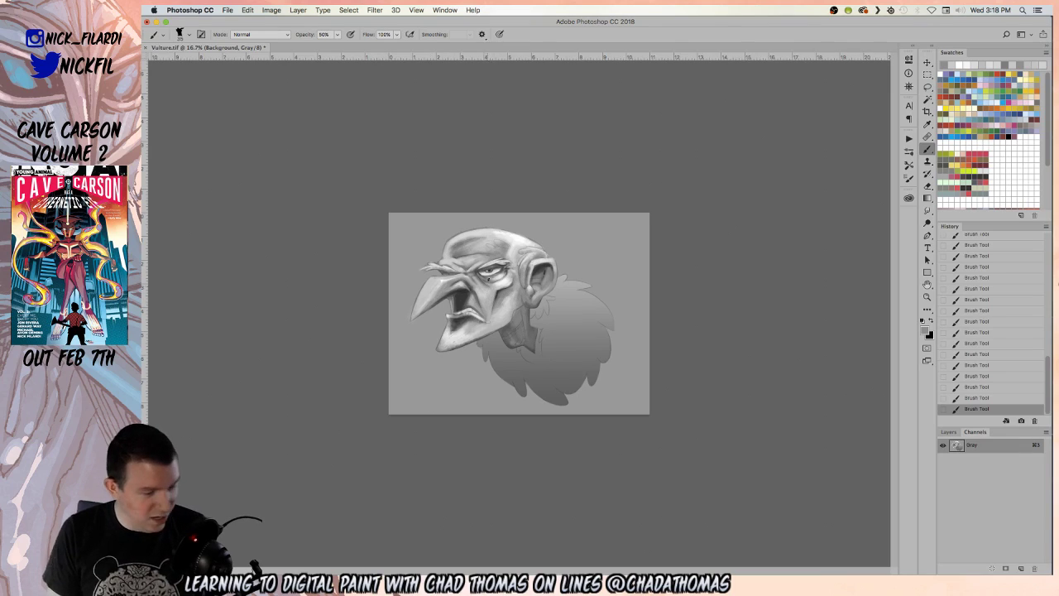
alt+click(445, 276)
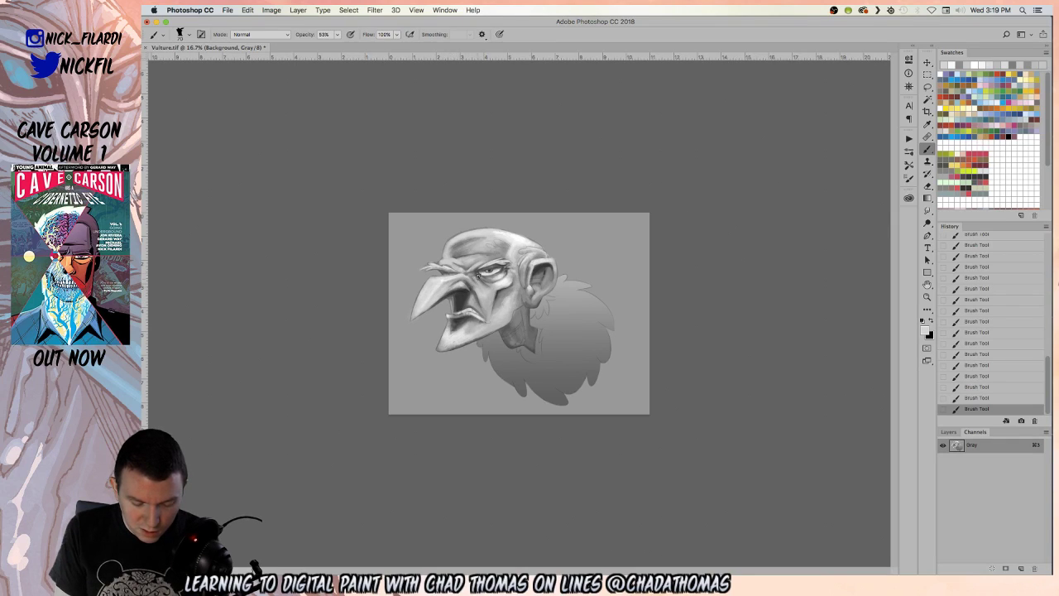
alt+click(440, 273)
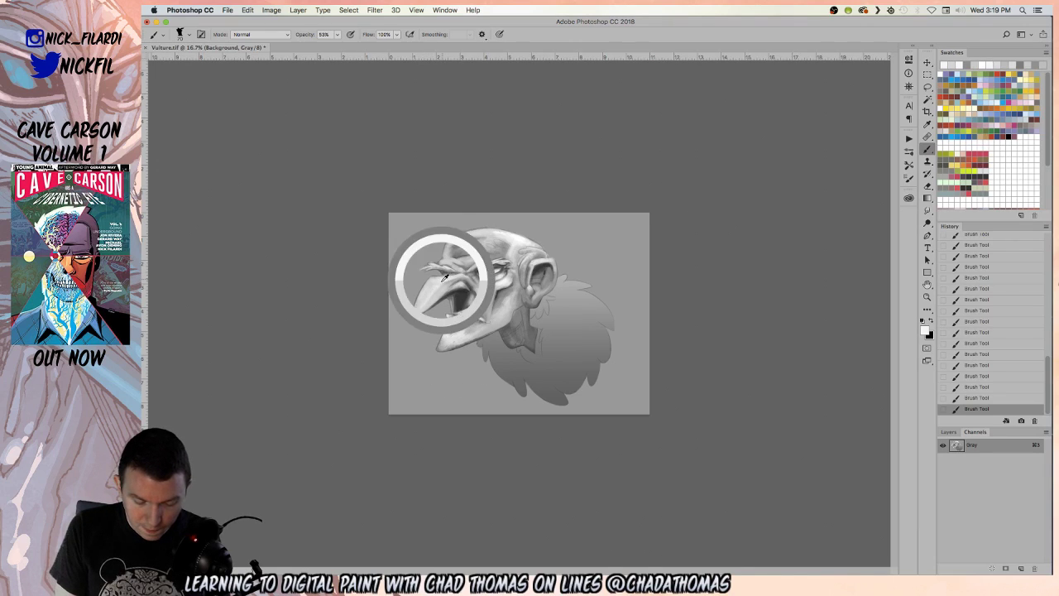
click(1006, 178)
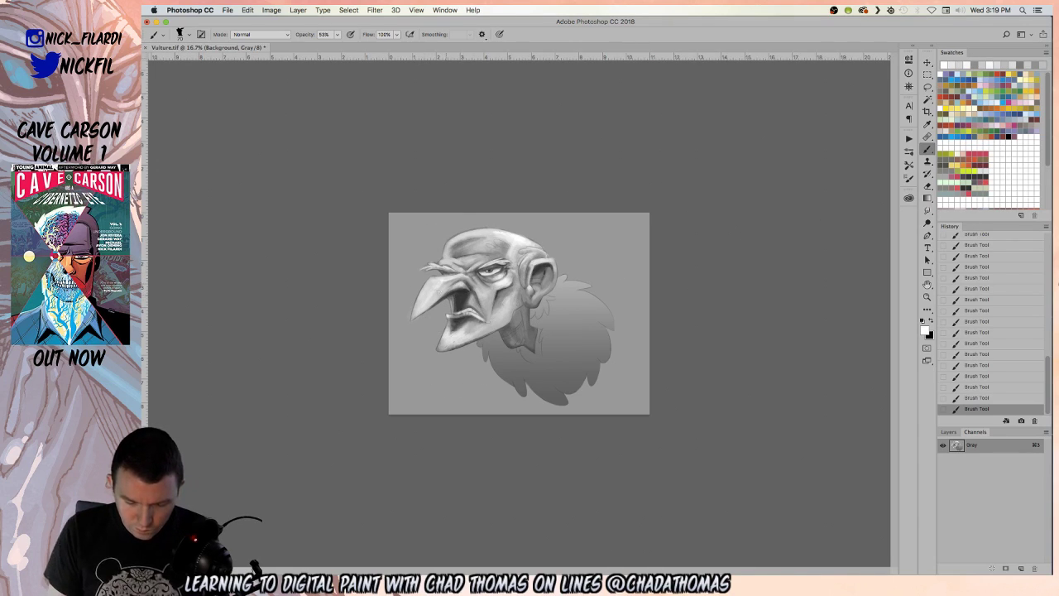
alt+click(430, 280)
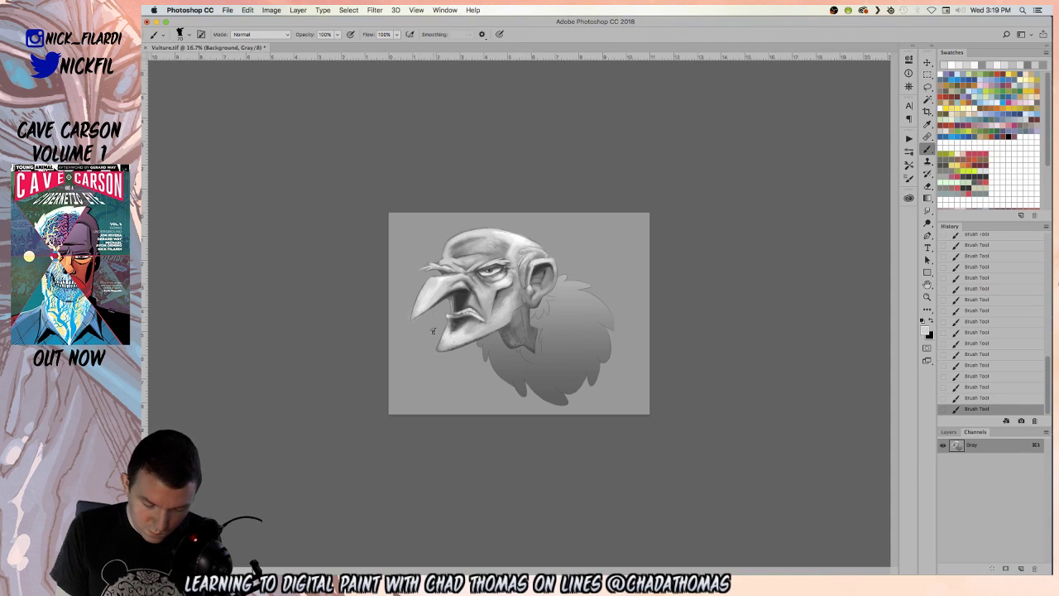
alt+click(451, 300)
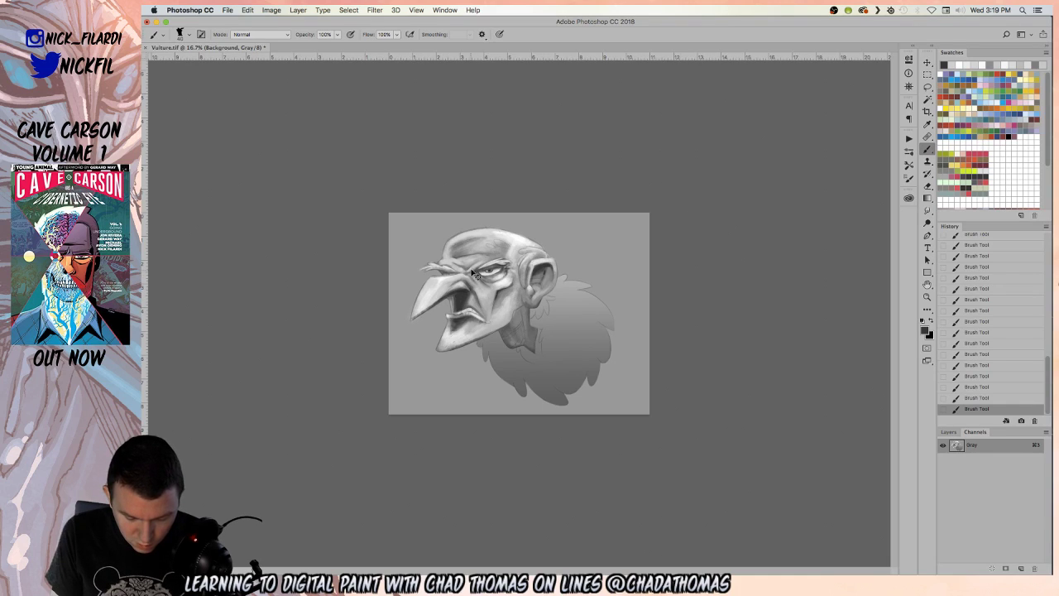
- Unlock the Background copy layer, set its opacity to 32%, and lock it again
click(948, 431)
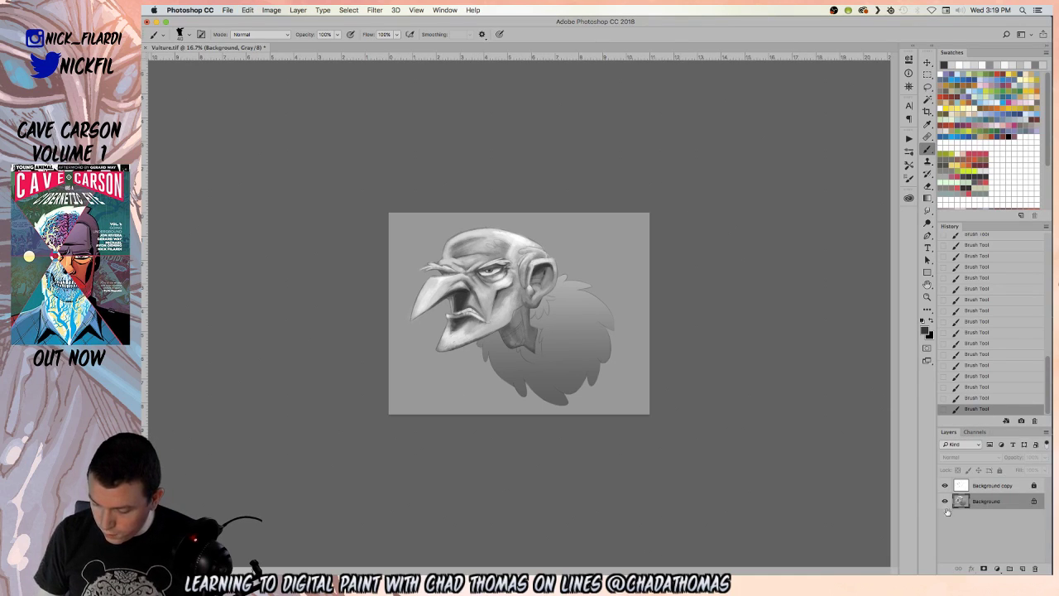
click(1036, 491)
click(1000, 469)
click(1045, 456)
drag(1044, 469, 1016, 471)
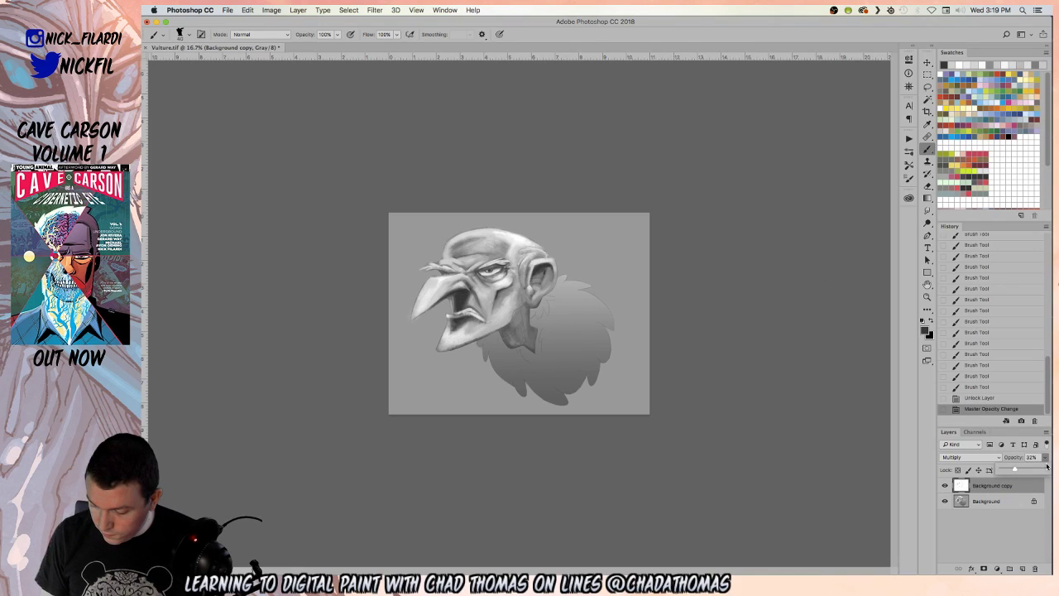
click(999, 470)
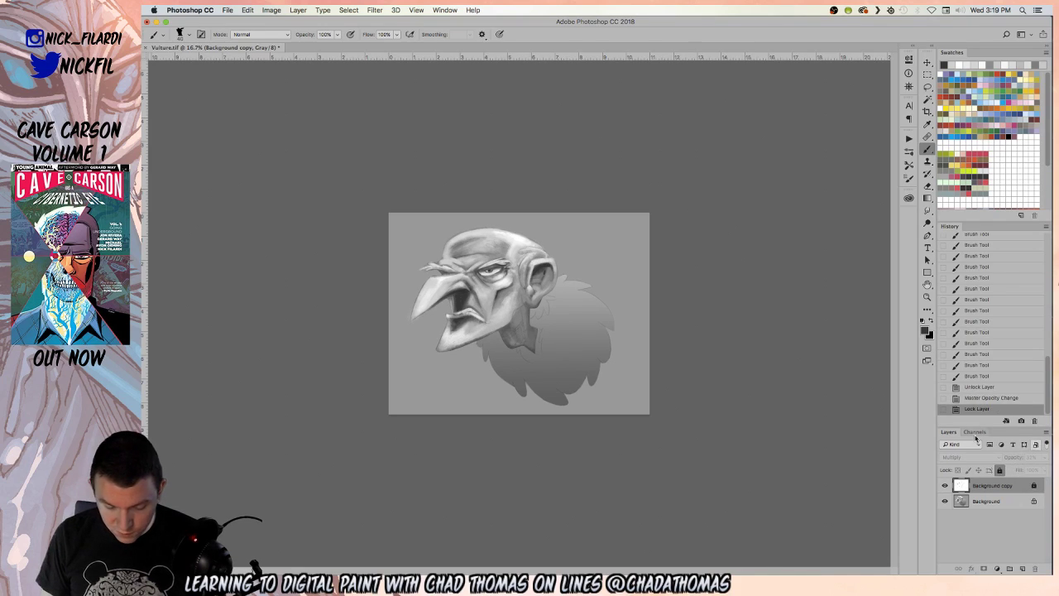
- Choose the 73 px textured brush preset for painting the face at 66.7% zoom
click(927, 297)
drag(488, 285, 882, 315)
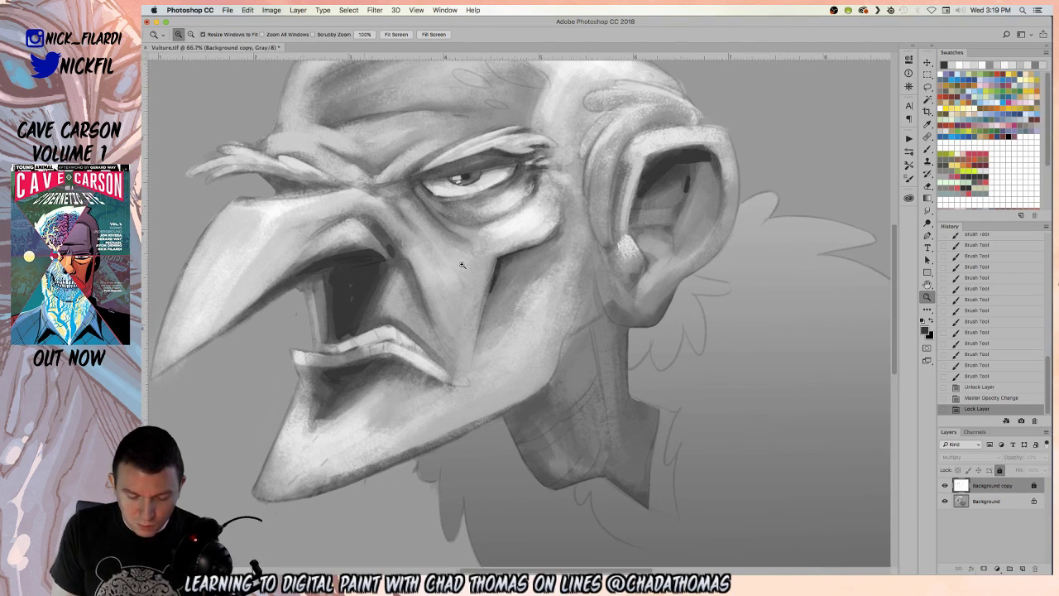
click(928, 284)
mouse_move(439, 345)
mouse_down()
mouse_move(596, 474)
mouse_move(601, 321)
mouse_up()
click(928, 148)
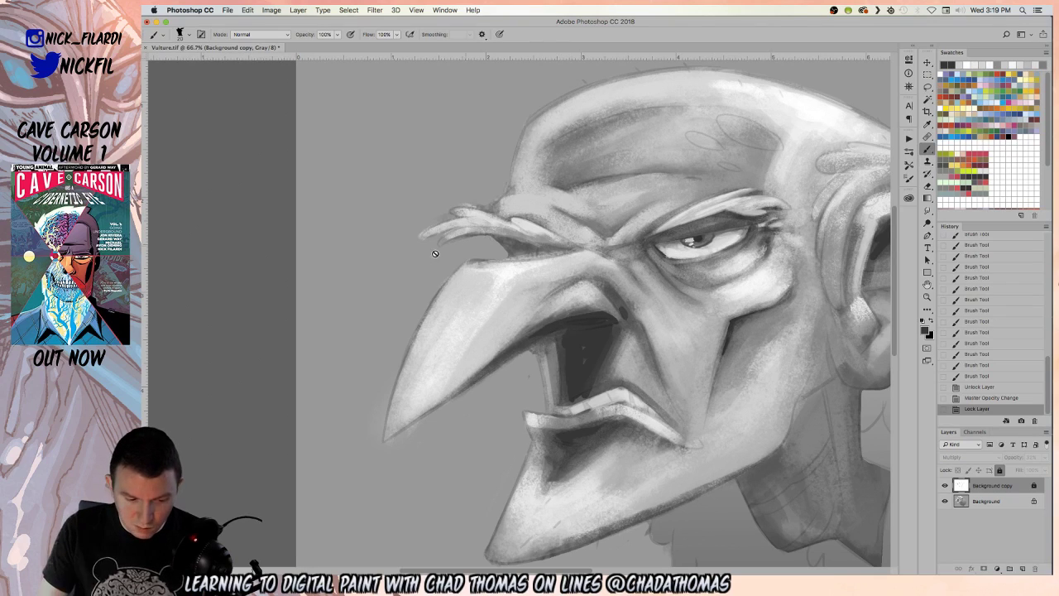
click(181, 35)
click(209, 312)
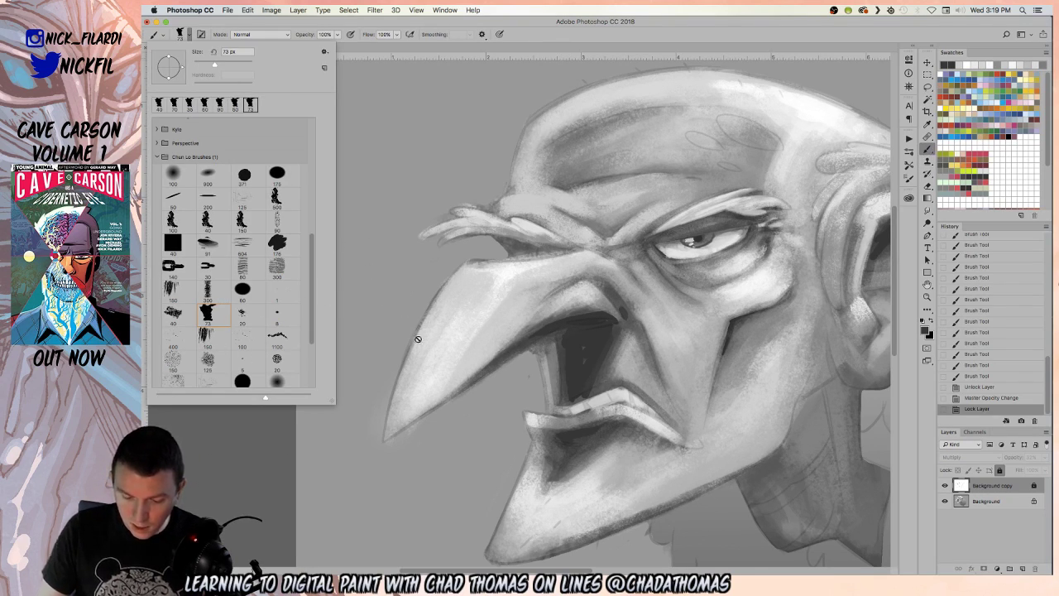
click(385, 298)
click(672, 197)
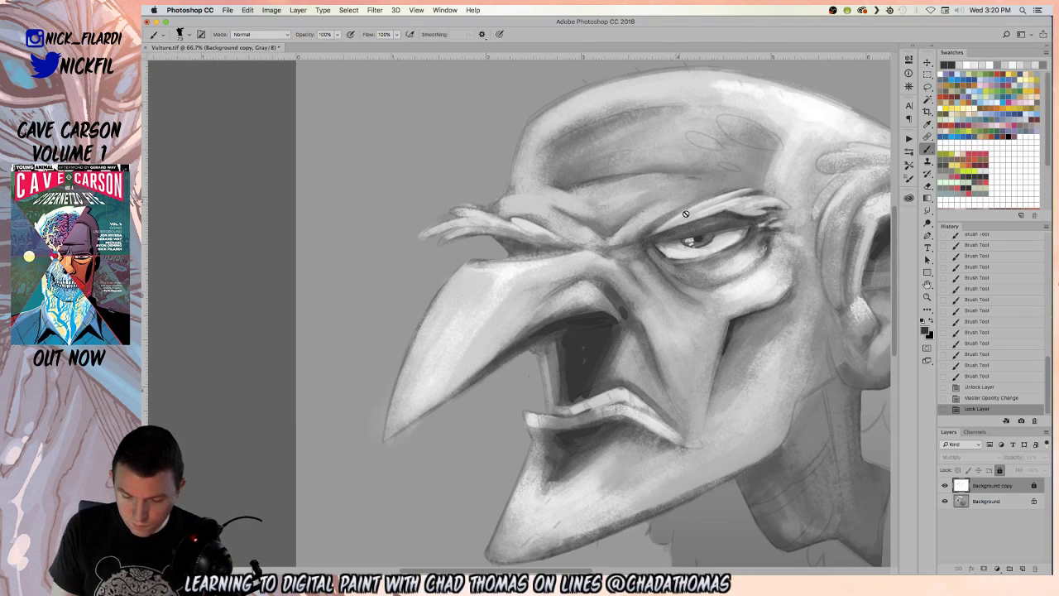
- Shade the beak above the nostril fold on the Background layer, lowering the brush opacity to 50%
click(987, 502)
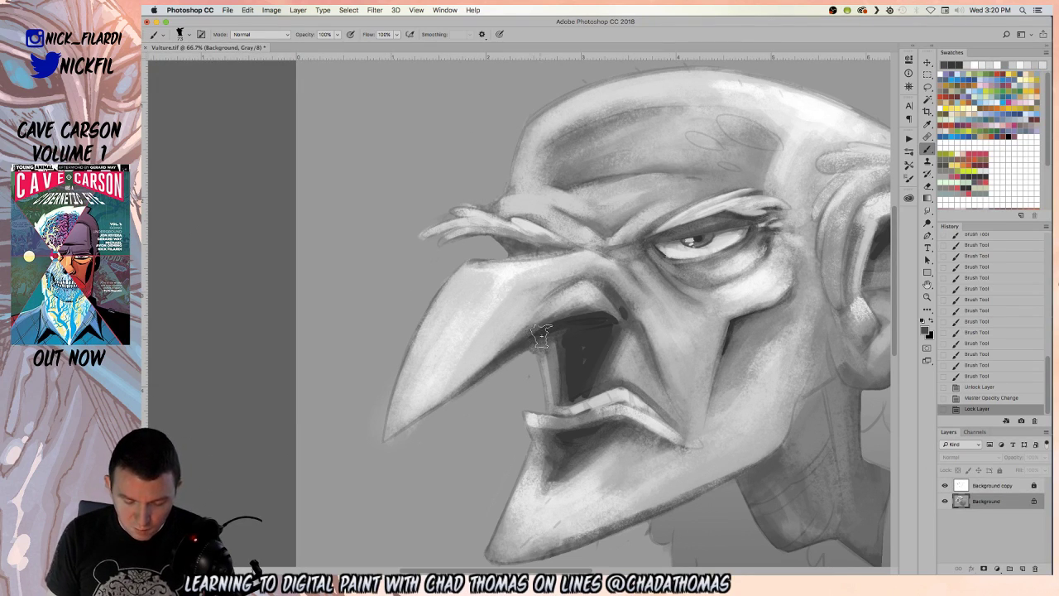
mouse_move(547, 296)
mouse_down()
mouse_move(601, 274)
mouse_move(553, 293)
mouse_move(593, 269)
mouse_move(601, 283)
mouse_move(562, 283)
mouse_move(574, 275)
mouse_move(597, 286)
mouse_move(587, 273)
mouse_move(585, 284)
mouse_move(621, 280)
mouse_move(599, 278)
mouse_move(609, 291)
mouse_move(569, 279)
mouse_move(544, 295)
mouse_move(564, 270)
mouse_move(542, 297)
mouse_move(579, 268)
mouse_up()
mouse_move(546, 295)
mouse_down()
mouse_move(577, 266)
mouse_move(546, 285)
mouse_move(557, 274)
mouse_move(580, 284)
mouse_move(547, 283)
mouse_move(608, 275)
mouse_move(580, 273)
mouse_move(623, 300)
mouse_move(607, 301)
mouse_move(582, 273)
mouse_move(550, 297)
mouse_move(580, 266)
mouse_up()
key(5)
mouse_move(548, 303)
mouse_down()
mouse_move(580, 264)
mouse_move(629, 283)
mouse_move(601, 276)
mouse_up()
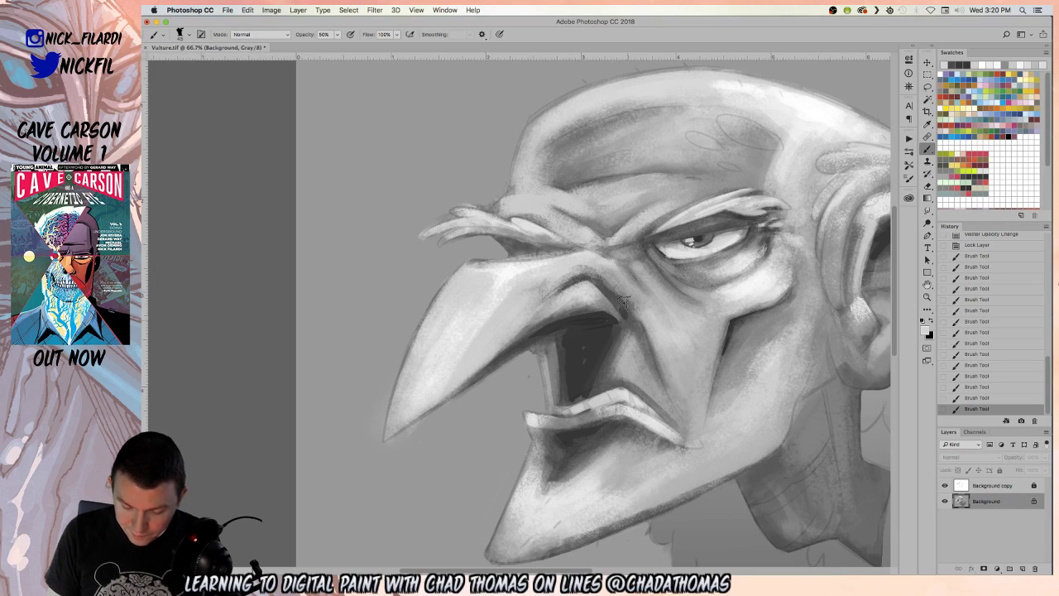
- Deepen the shadow under the beak and inside the open mouth with dark greys sampled around the nostril and mouth
alt+click(616, 298)
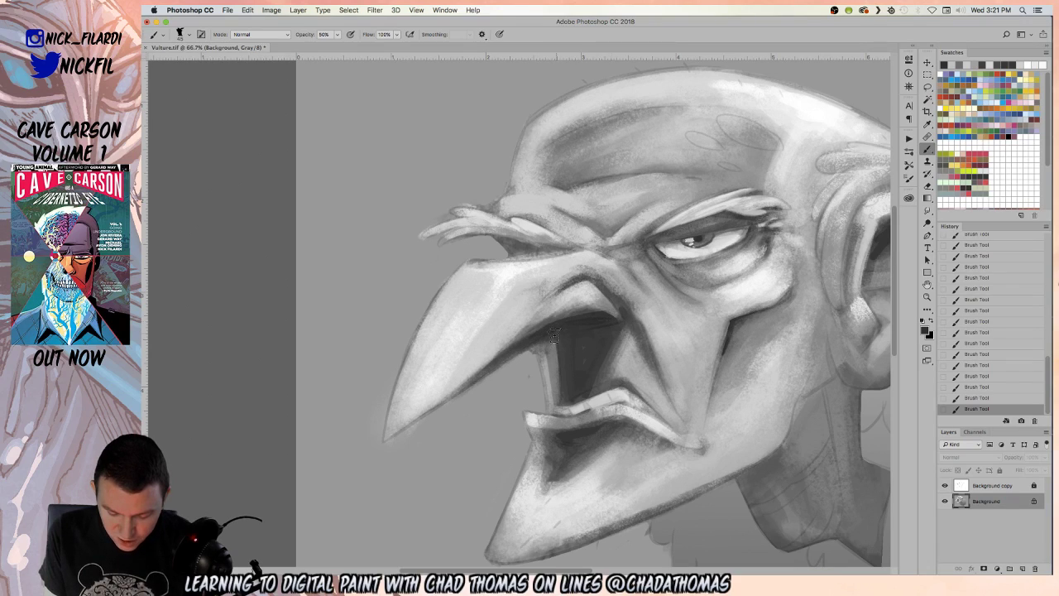
mouse_move(606, 318)
mouse_down()
mouse_move(564, 323)
mouse_move(580, 312)
mouse_move(535, 338)
mouse_move(561, 318)
mouse_move(538, 307)
mouse_up()
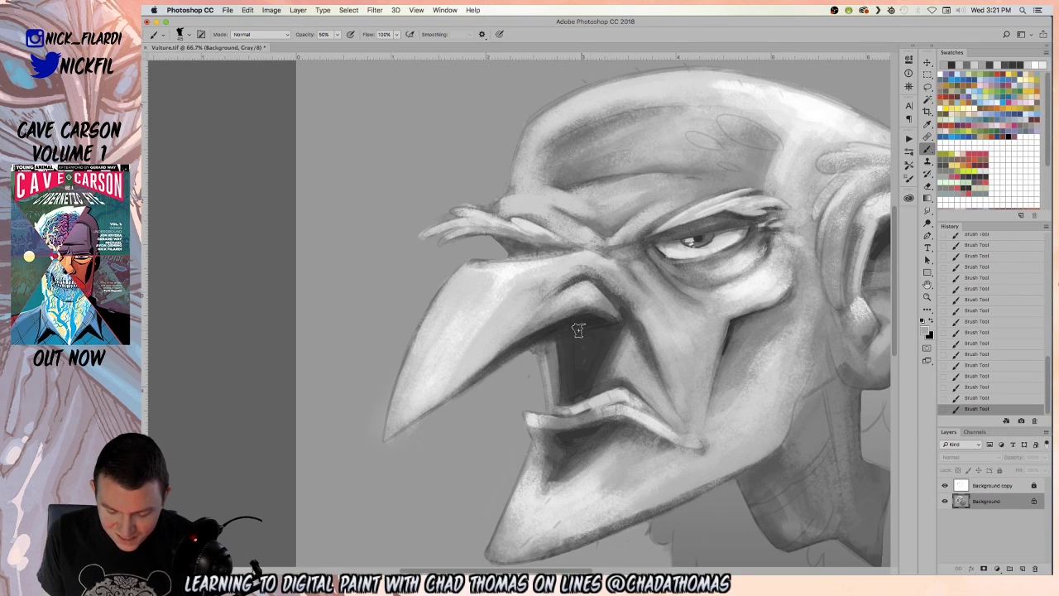
alt+click(624, 313)
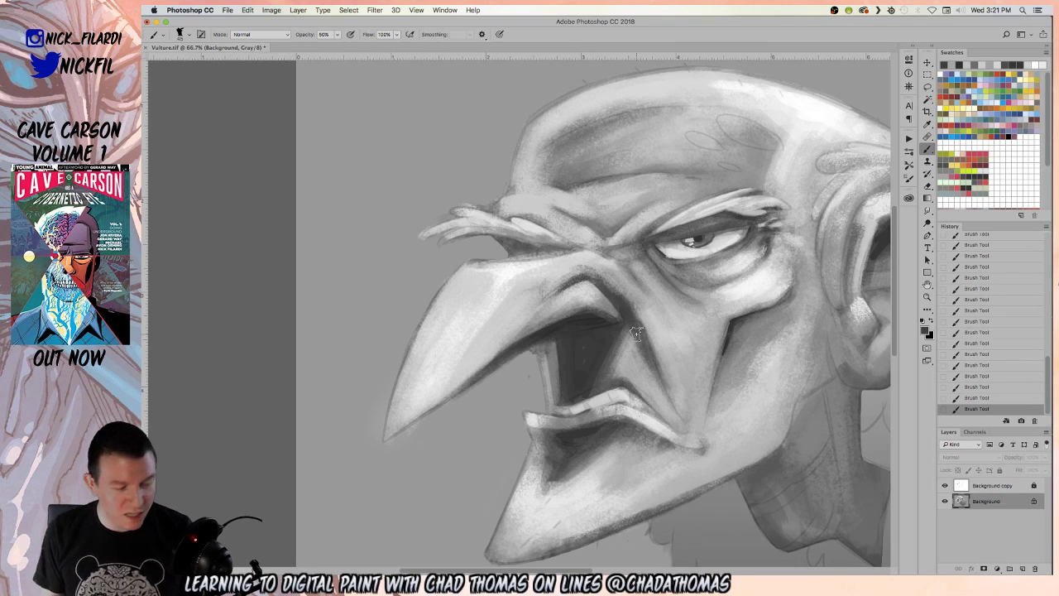
alt+click(589, 343)
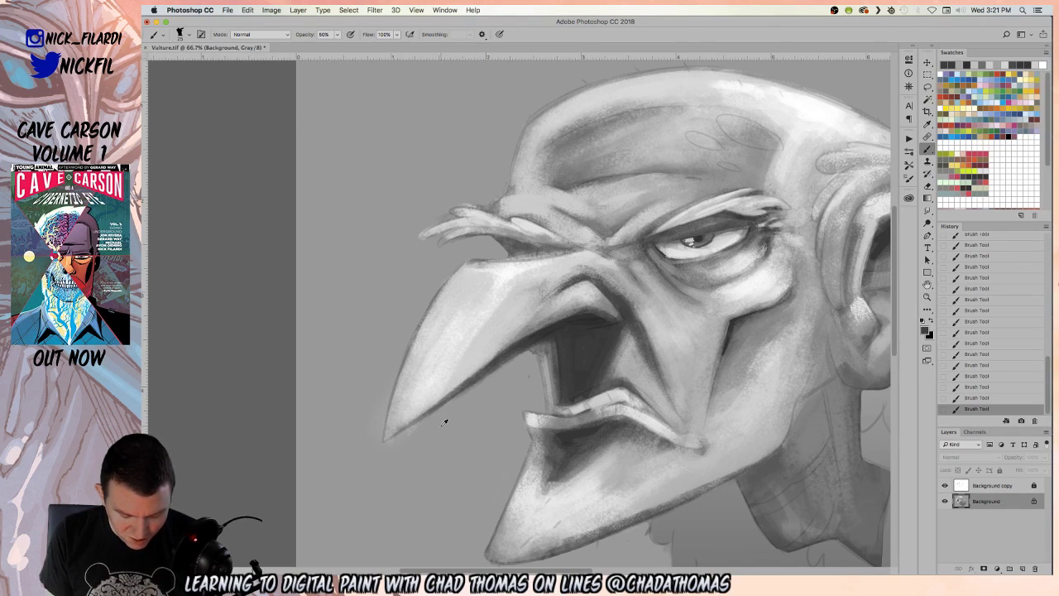
- Clean up the beak's lower edge with a smaller Pencil at 100% opacity, using the background grey sampled beside the beak
alt+click(506, 371)
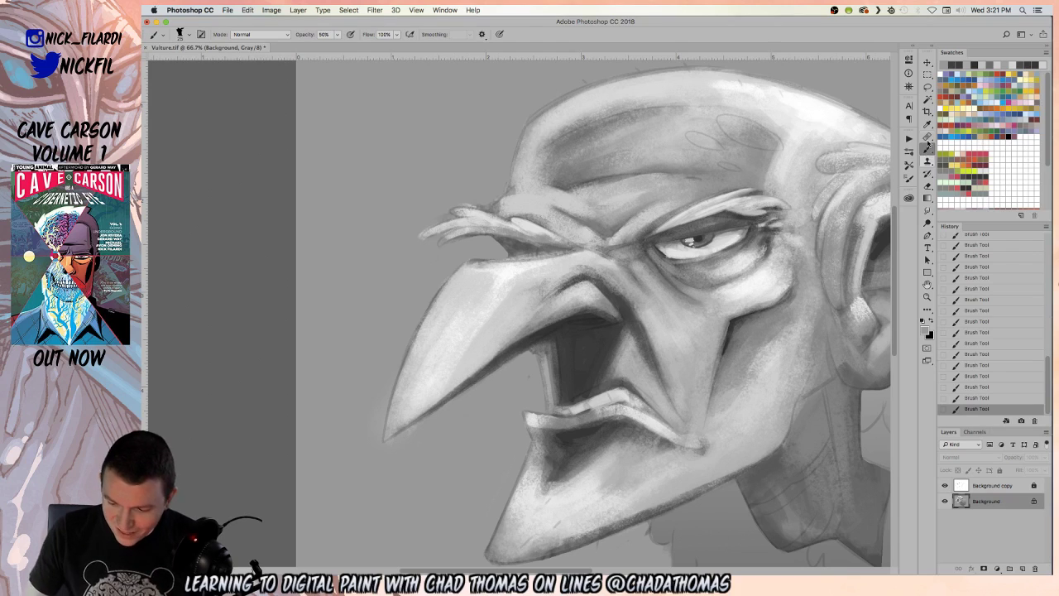
key(shift+b)
key(bracketleft)
key(bracketleft)
key(bracketleft)
key(bracketleft)
key(bracketleft)
key(bracketleft)
key(bracketleft)
key(bracketleft)
key(bracketleft)
key(bracketleft)
key(bracketleft)
key(bracketleft)
key(bracketleft)
key(bracketleft)
key(bracketleft)
key(bracketleft)
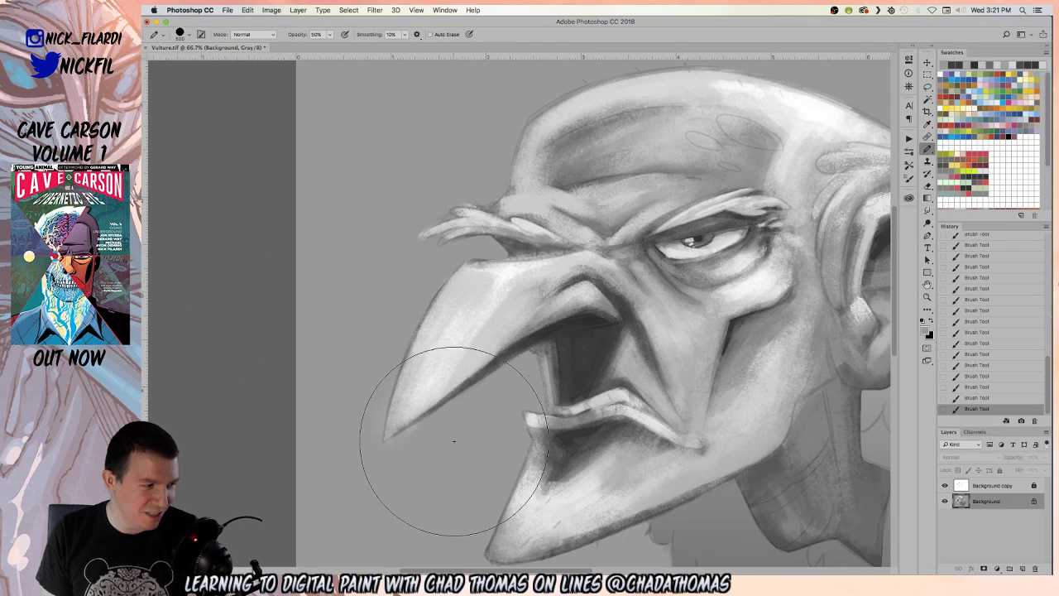
key(0)
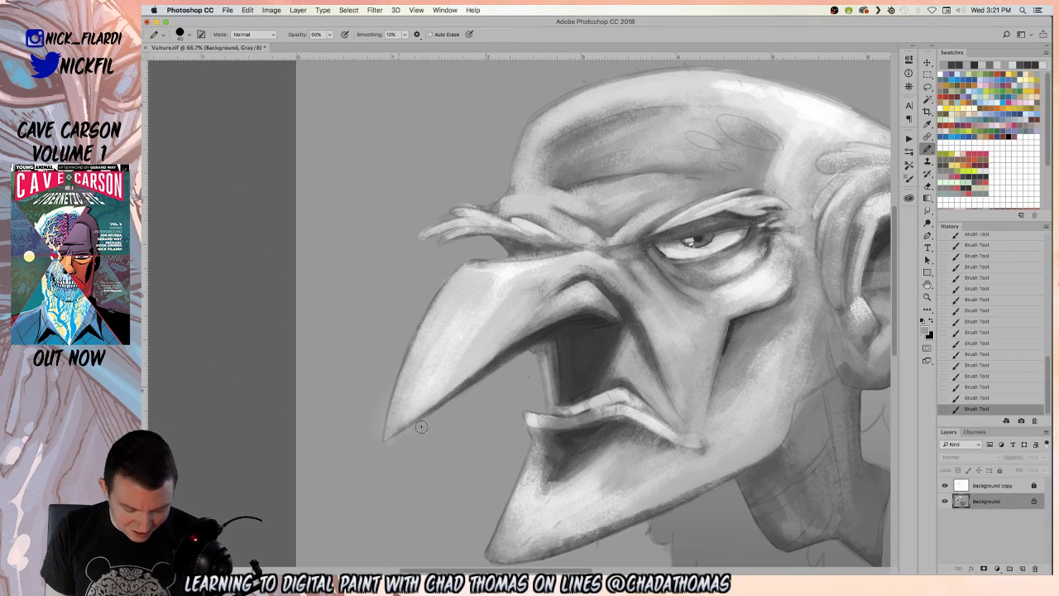
click(403, 437)
drag(416, 430, 502, 369)
mouse_move(452, 413)
mouse_down()
mouse_move(532, 377)
mouse_move(523, 358)
mouse_up()
drag(470, 394, 516, 364)
mouse_move(395, 444)
mouse_down()
mouse_move(466, 397)
mouse_move(408, 434)
mouse_up()
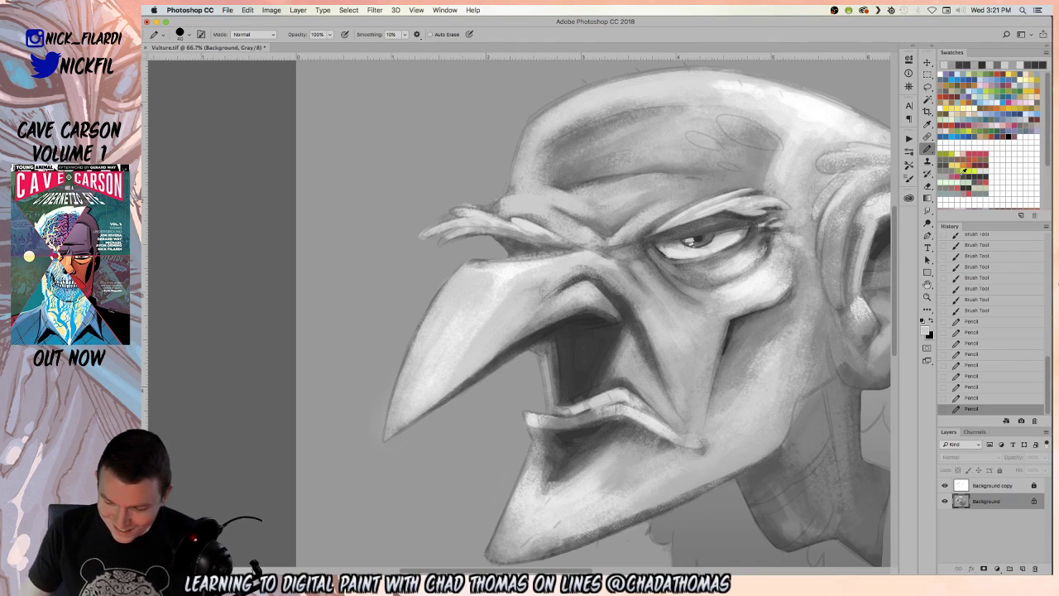
- Darken the beak's underside and the upper edge of the open mouth with the textured brush at 50% opacity
key(shift+b)
key(shift+b)
key(shift+b)
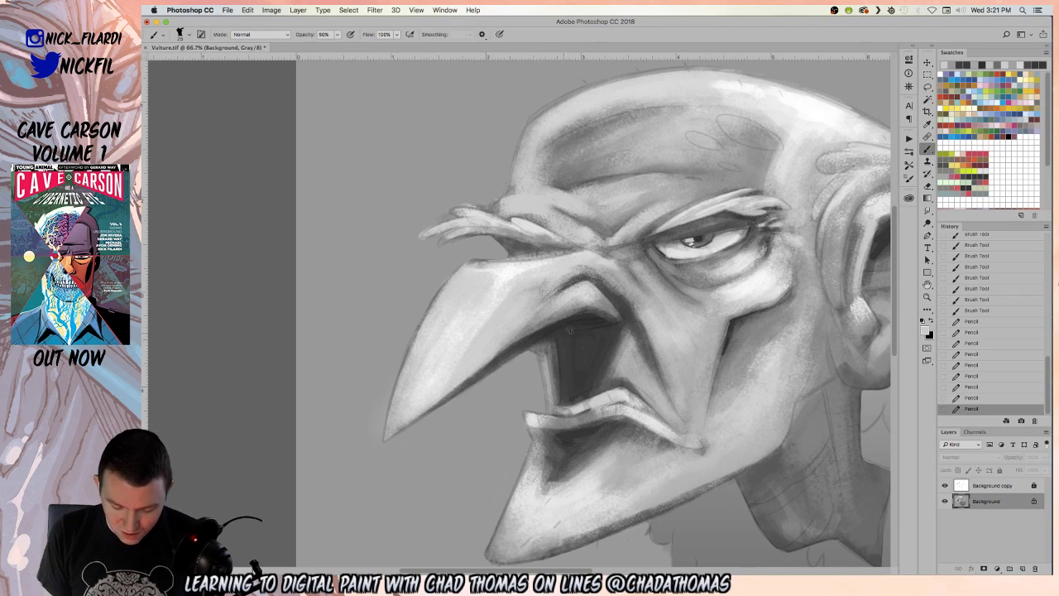
mouse_move(572, 323)
mouse_down()
mouse_move(612, 321)
mouse_move(527, 340)
mouse_move(584, 315)
mouse_up()
drag(506, 355, 593, 311)
drag(522, 344, 471, 383)
mouse_move(507, 356)
mouse_down()
mouse_move(439, 398)
mouse_move(552, 329)
mouse_move(468, 388)
mouse_up()
mouse_move(579, 319)
mouse_down()
mouse_move(542, 333)
mouse_move(612, 326)
mouse_move(577, 317)
mouse_up()
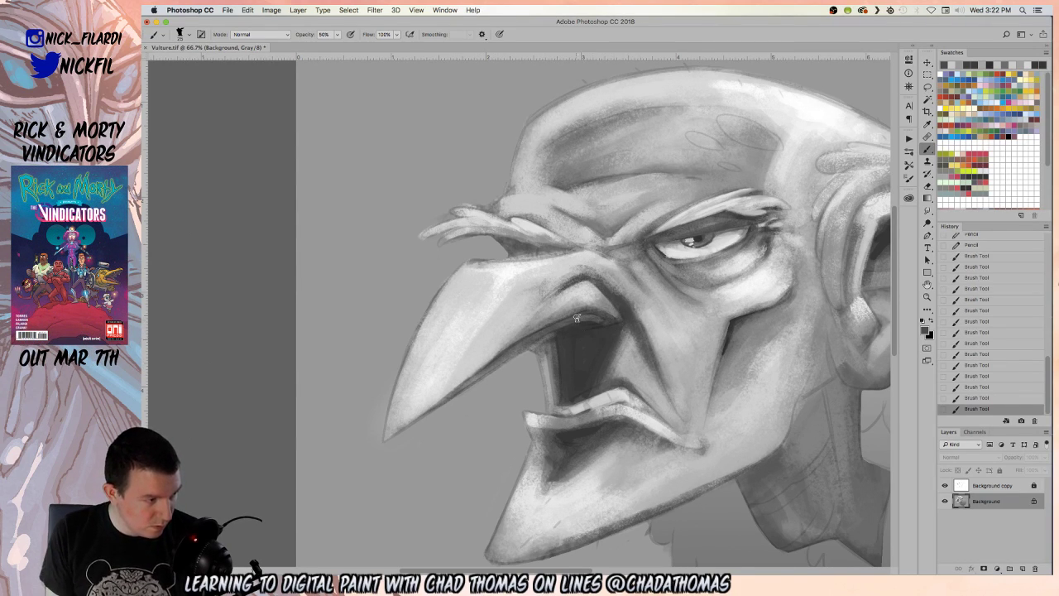
- Soften the shading along the beak's lower edge with greys sampled from the beak, and undo the last stroke
alt+click(509, 333)
drag(523, 331, 441, 393)
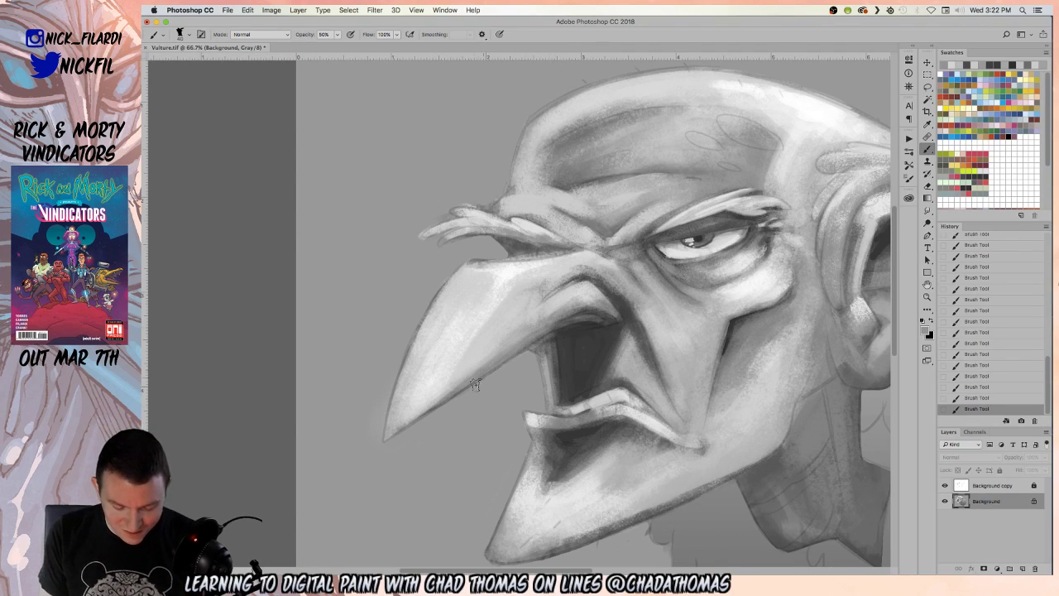
alt+click(506, 276)
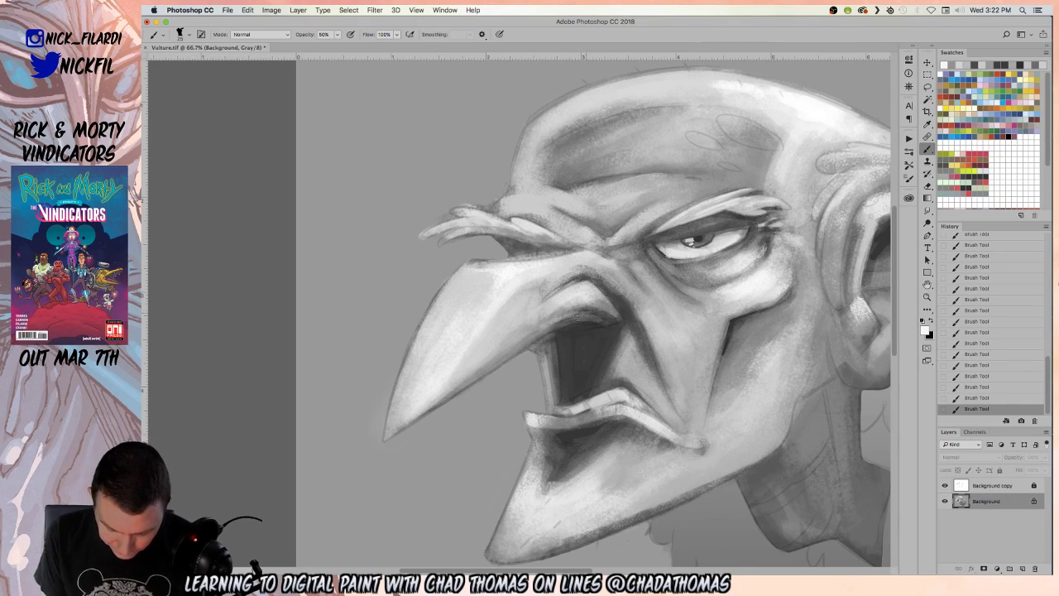
key(super+z)
key(x)
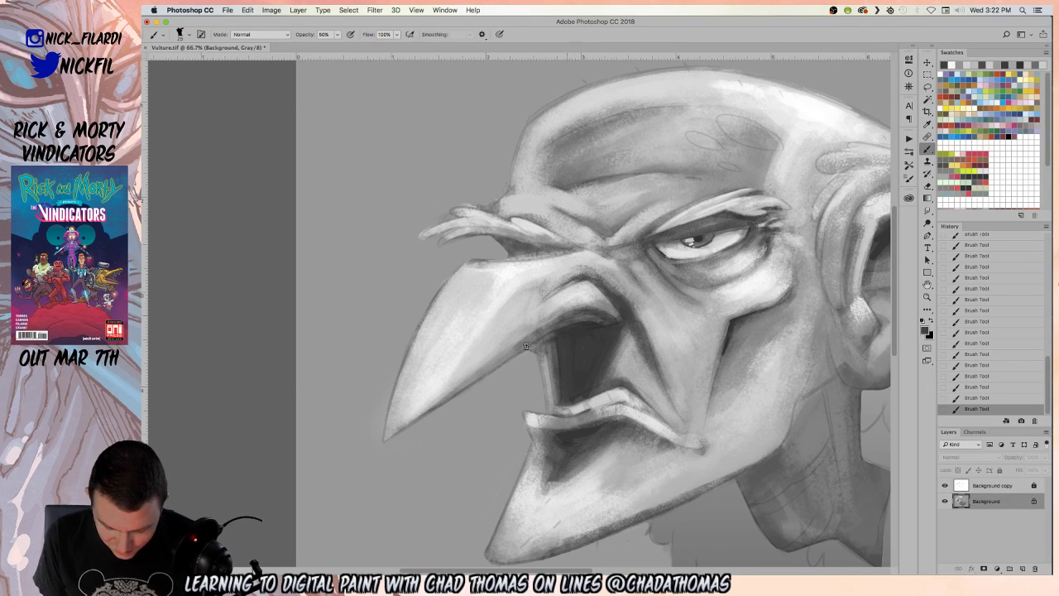
- Paint small folds where the beak meets the brow and brighten the nostril rim, using sampled light greys
alt+click(616, 264)
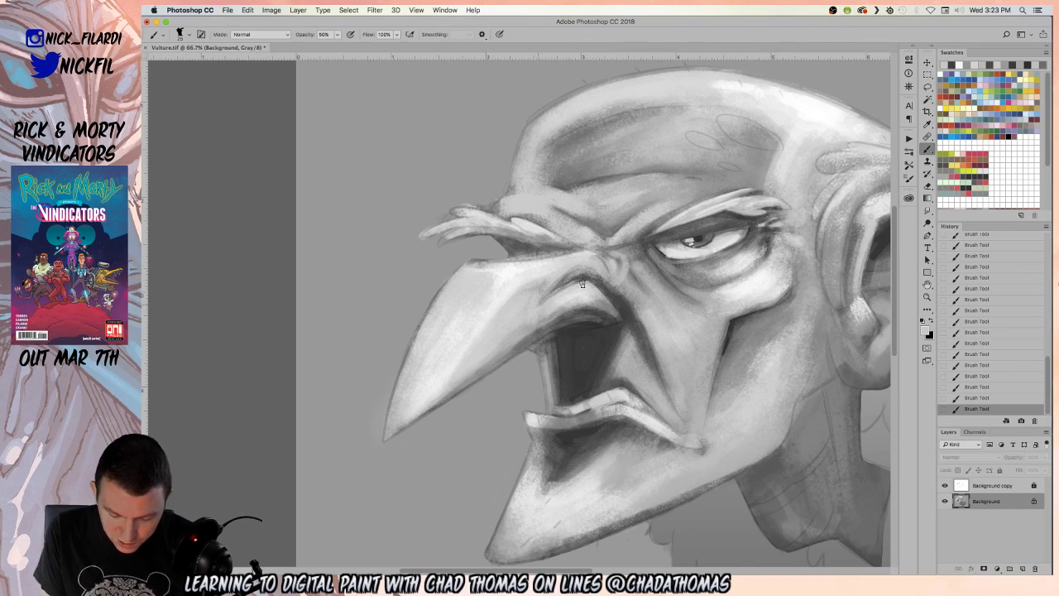
key(0)
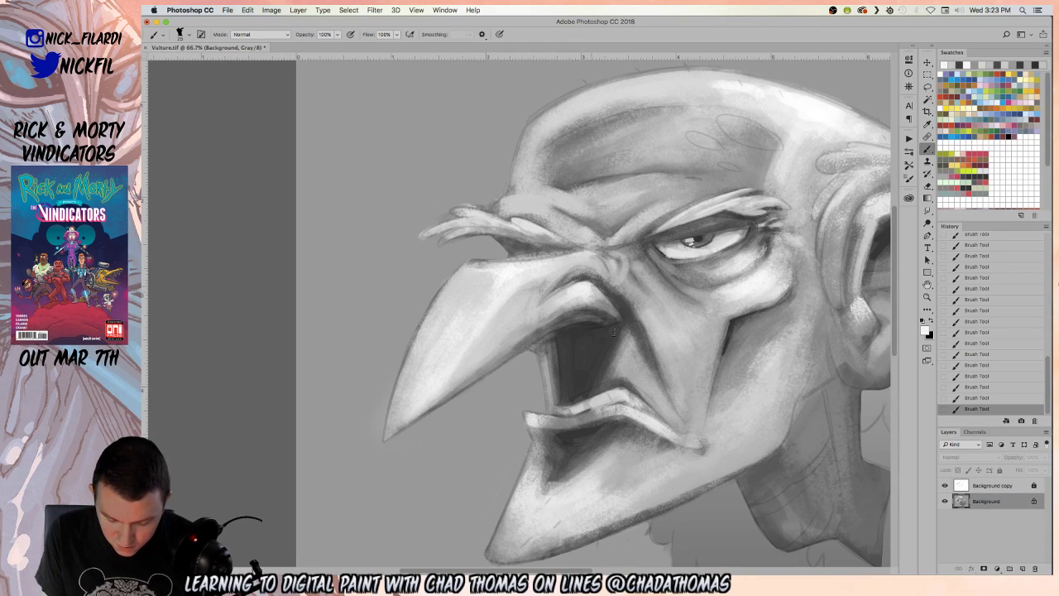
key(space)
drag(640, 343, 632, 364)
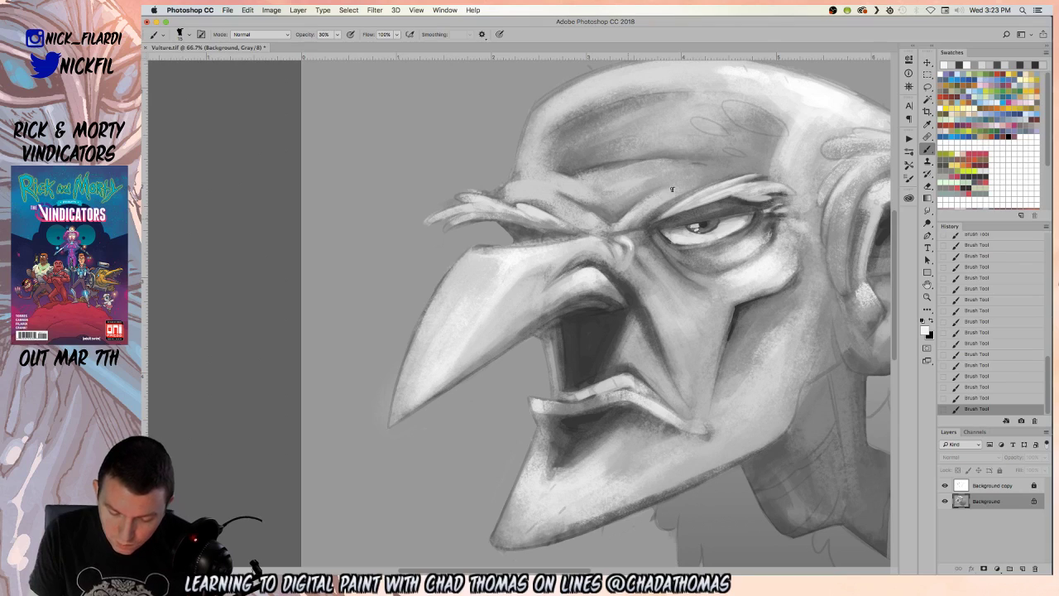
alt+click(639, 245)
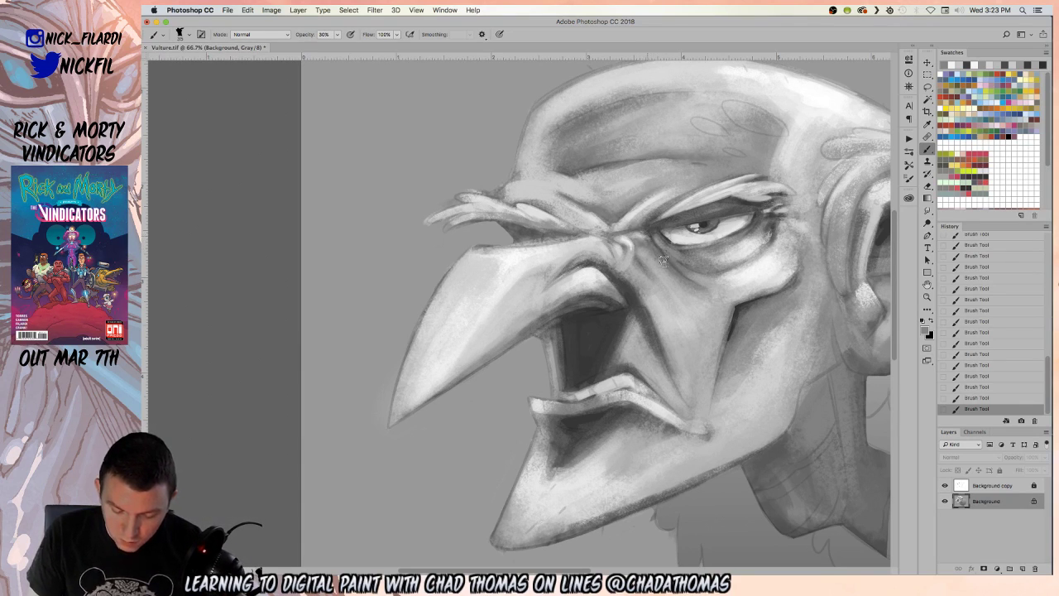
alt+click(644, 238)
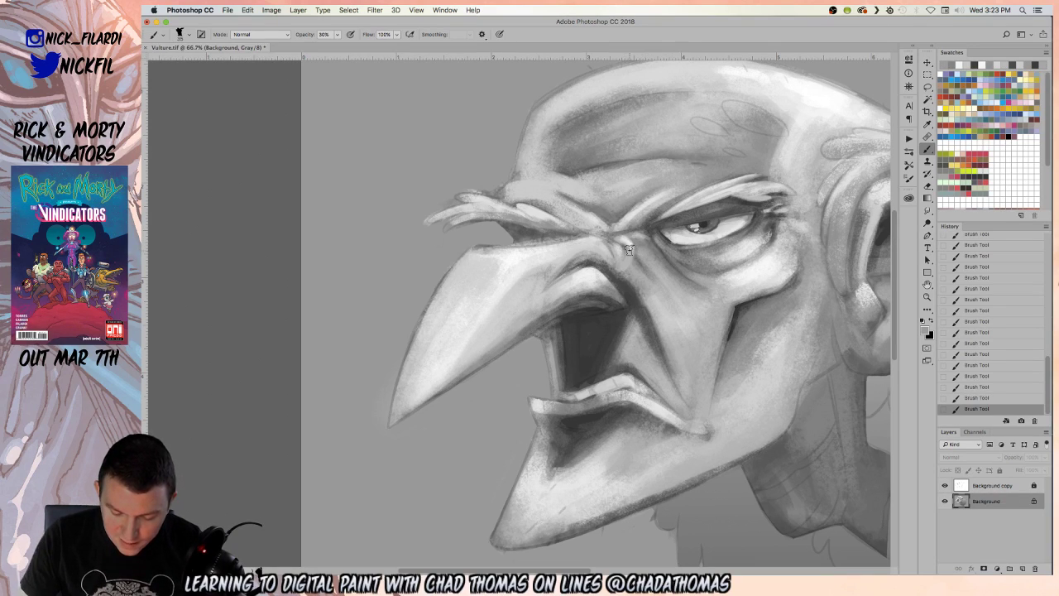
drag(629, 250, 626, 260)
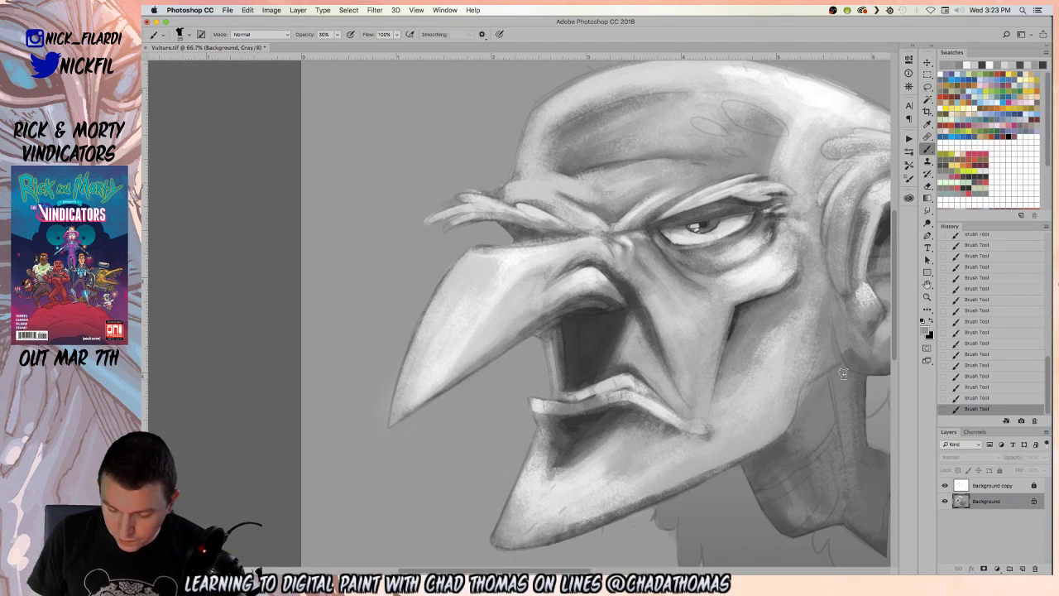
- Refine the shading of the cheek fold and the area under the eye with brush strokes in greys sampled nearby
click(927, 296)
alt+click(642, 321)
alt+click(641, 331)
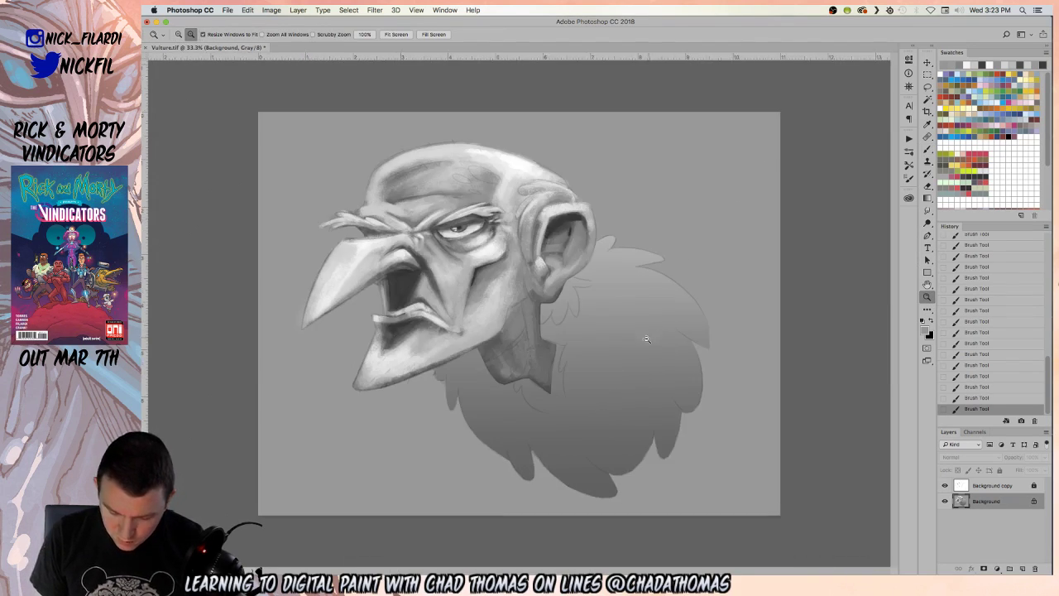
click(424, 246)
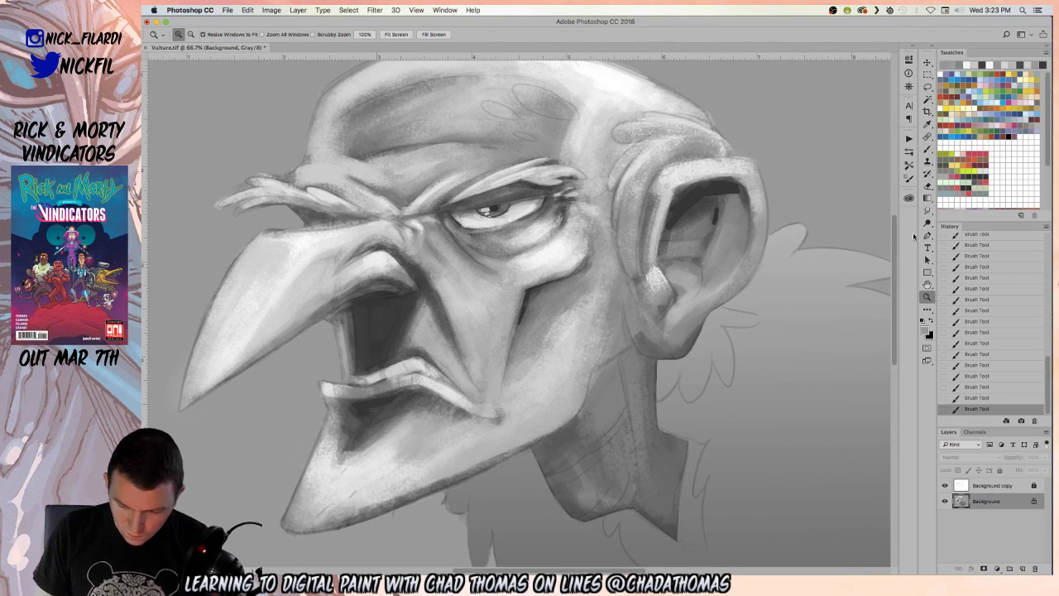
click(927, 284)
drag(489, 303, 634, 350)
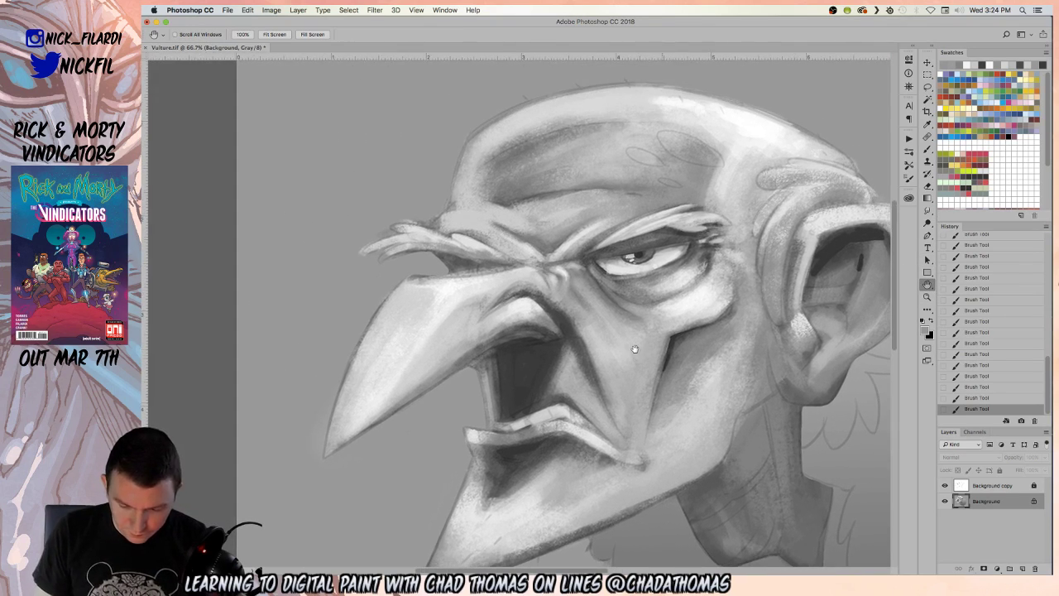
click(928, 150)
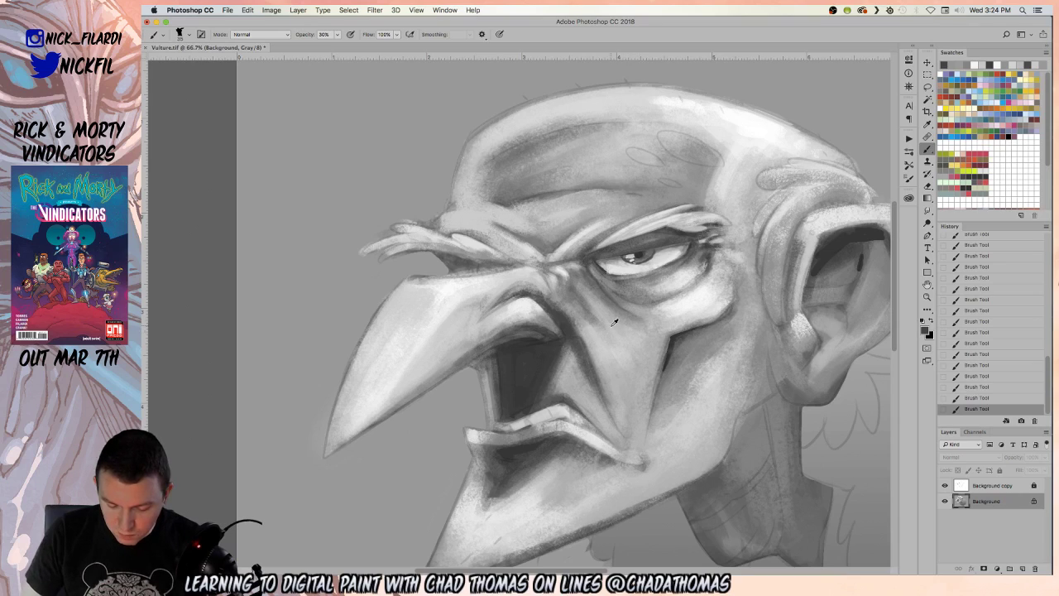
alt+click(590, 307)
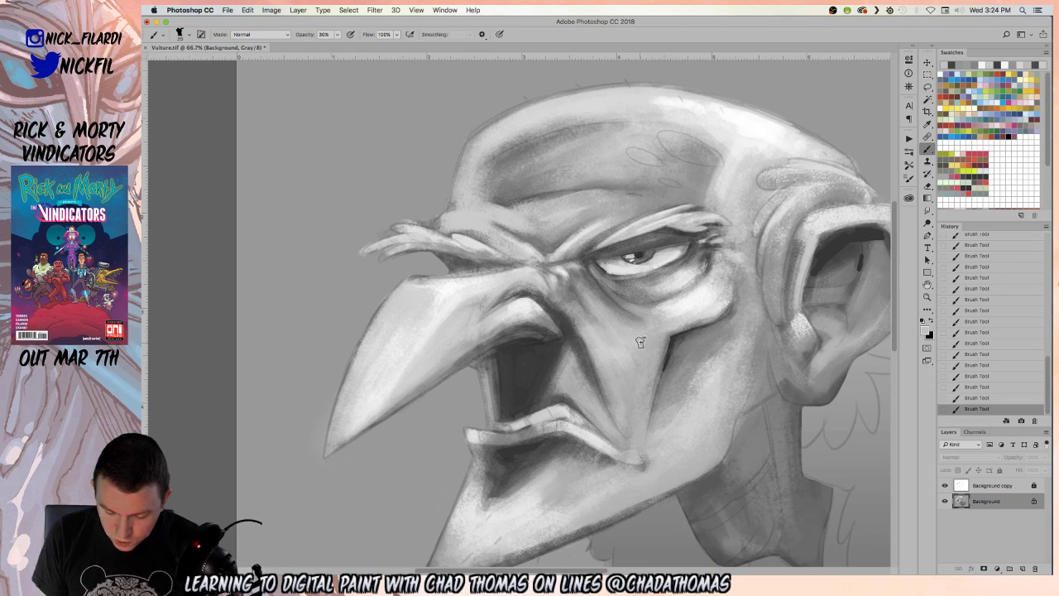
alt+click(670, 315)
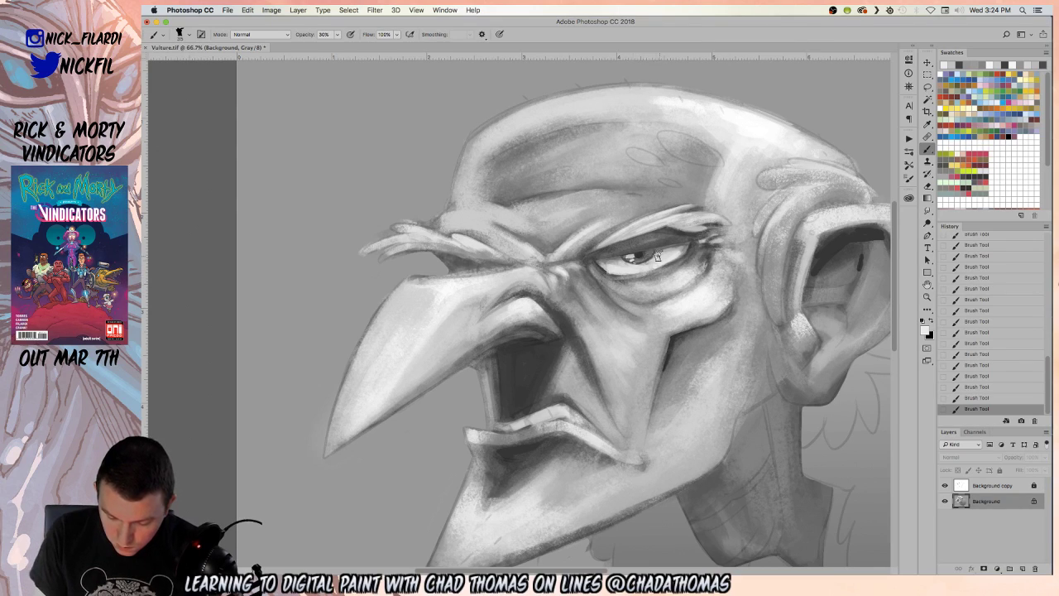
- Shade the eyeball, eyelids and outer eye corner wrinkles with dark and light greys sampled around the eye
alt+click(604, 266)
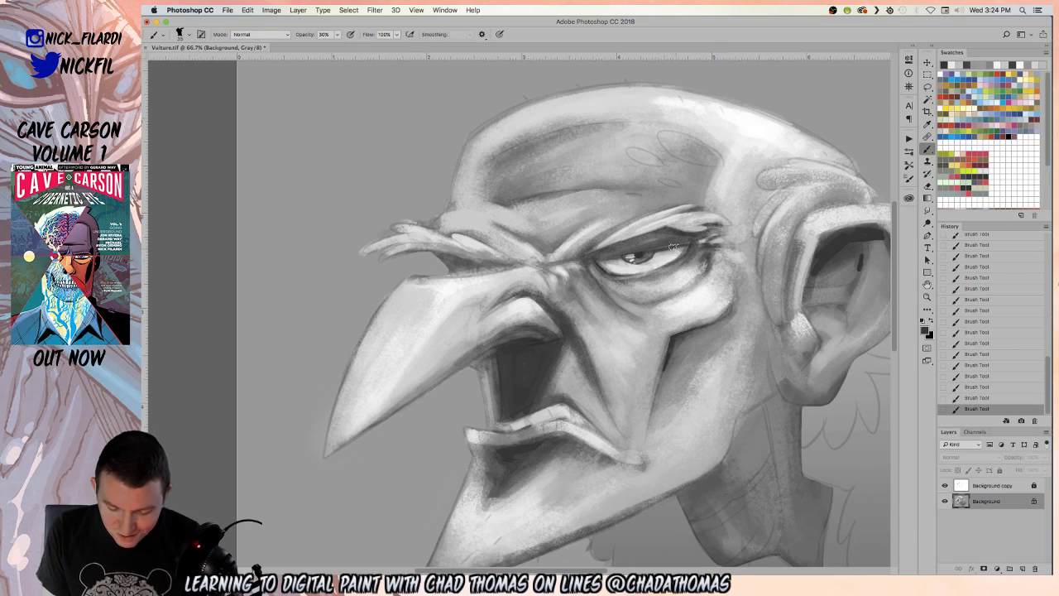
alt+click(631, 263)
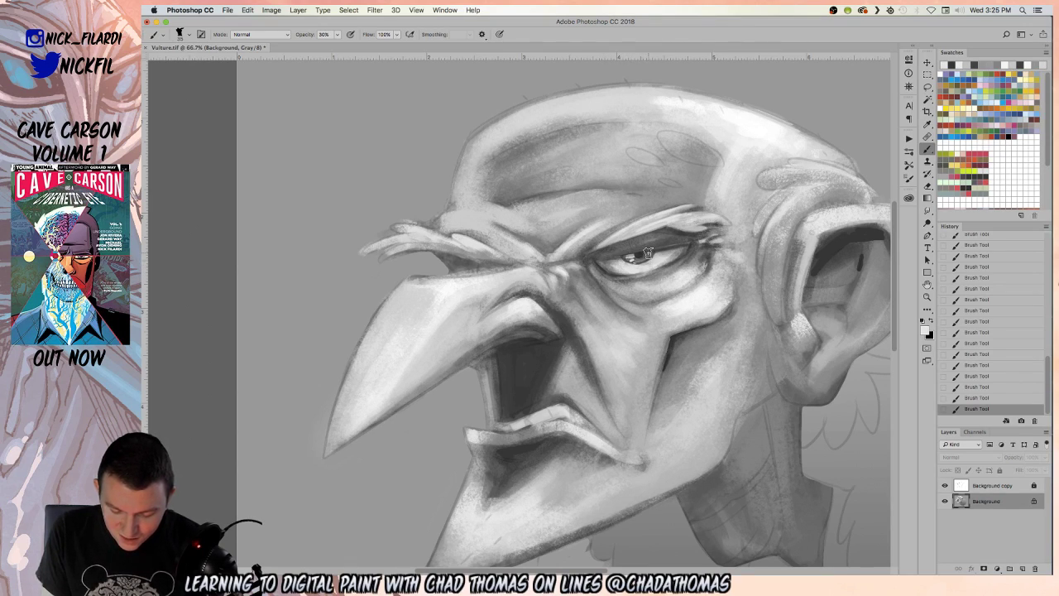
alt+click(617, 262)
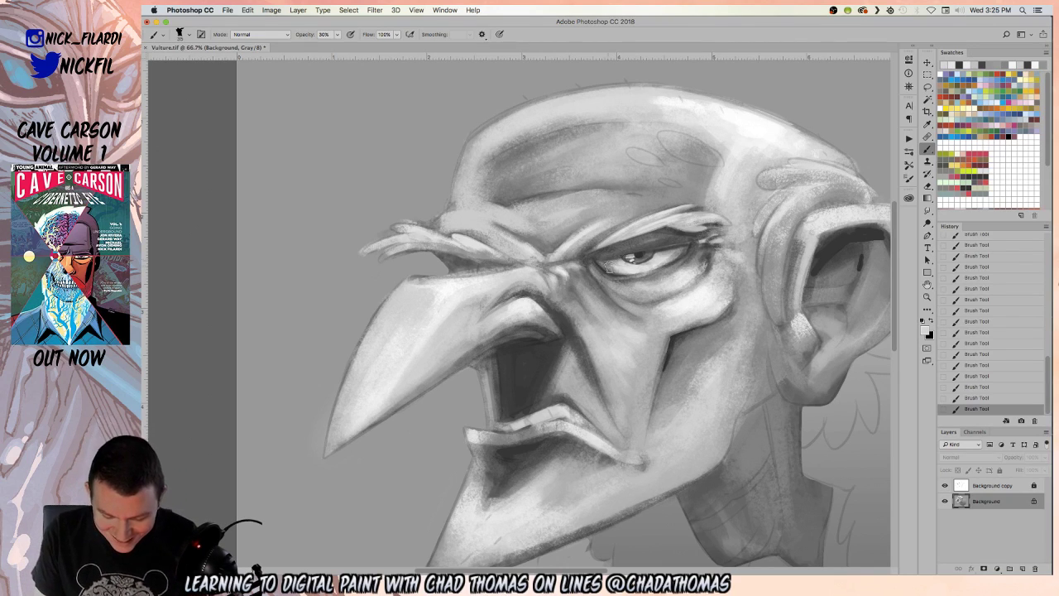
alt+click(607, 263)
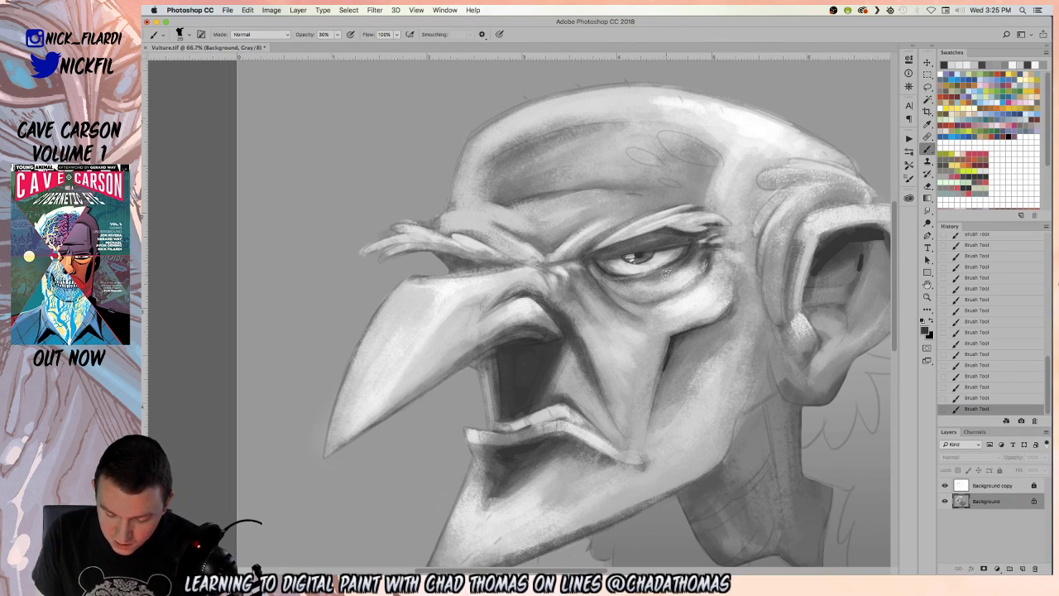
alt+click(716, 238)
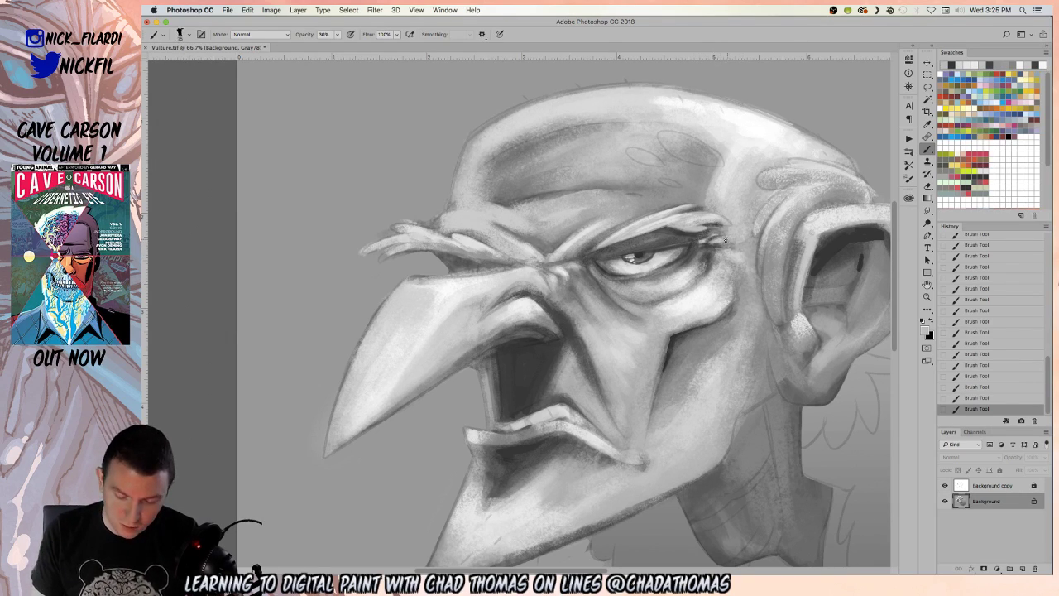
alt+click(729, 226)
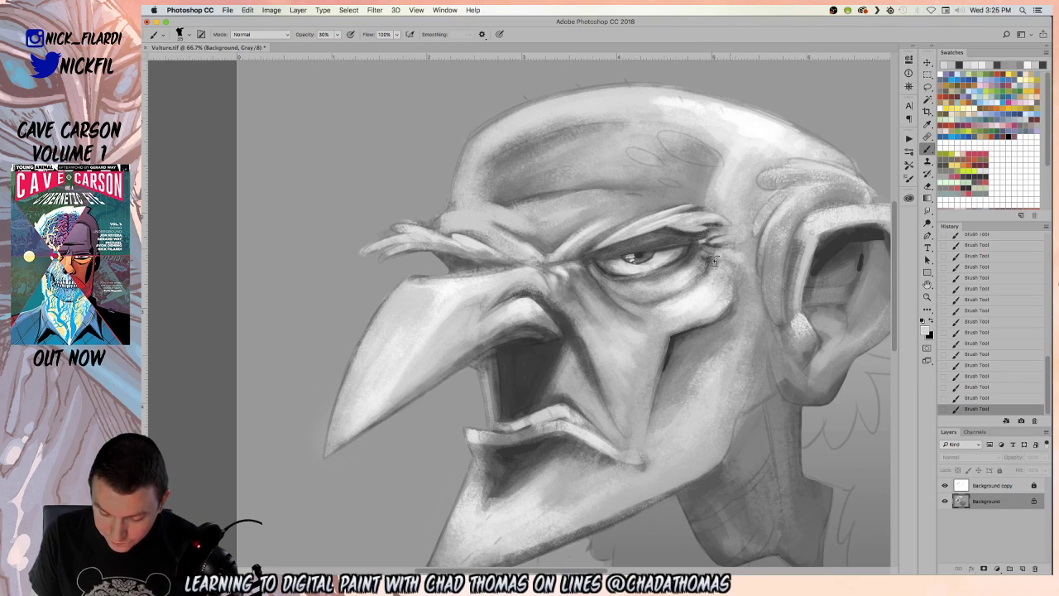
- Highlight the brow ridge and eyebrow folds with near-white tones sampled from the top of the head
click(927, 296)
alt+click(633, 317)
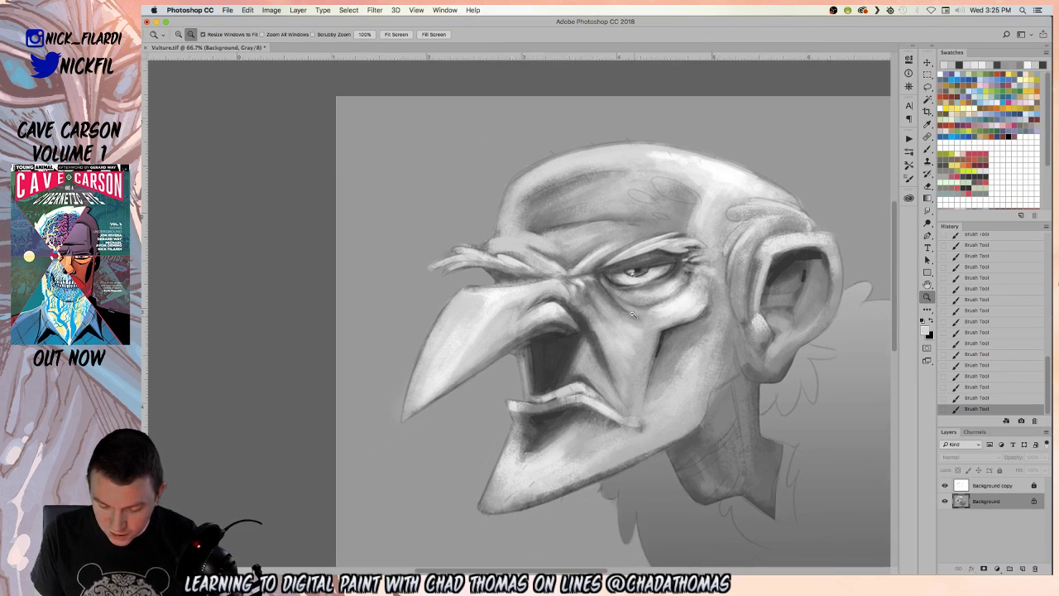
click(633, 317)
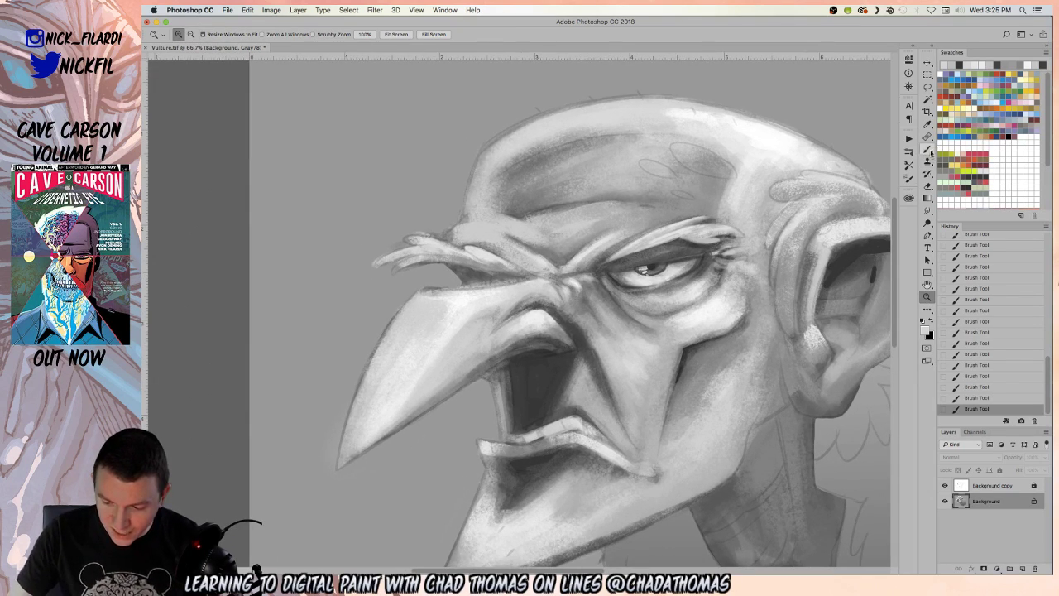
click(928, 149)
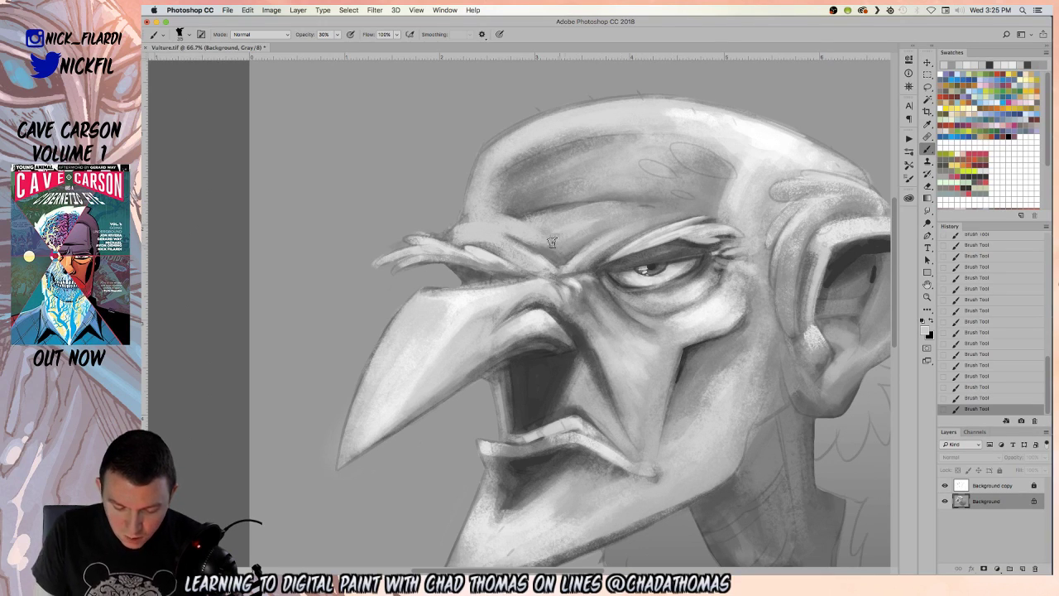
alt+click(753, 122)
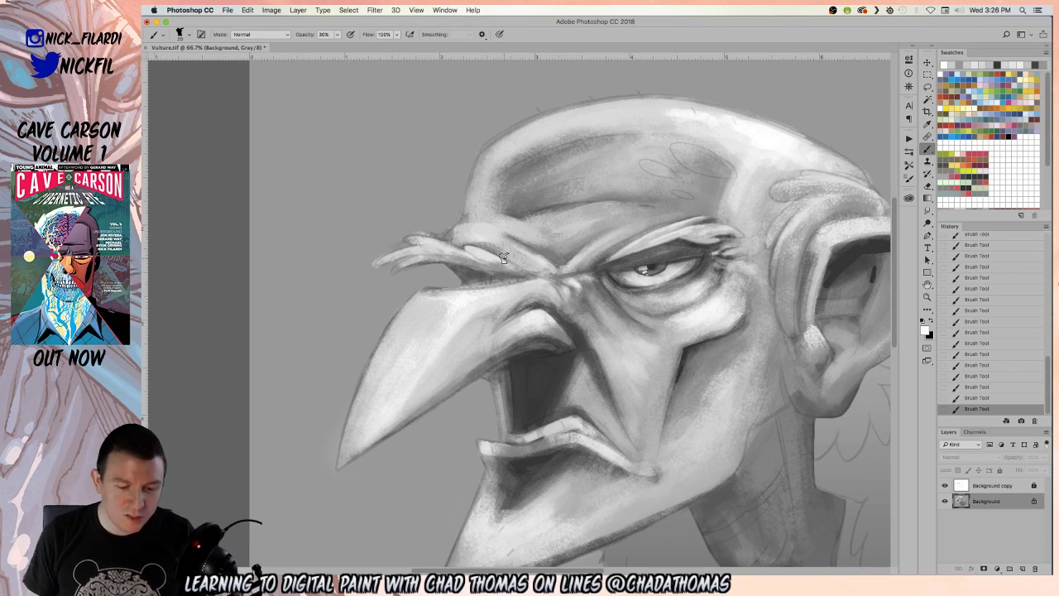
alt+click(686, 106)
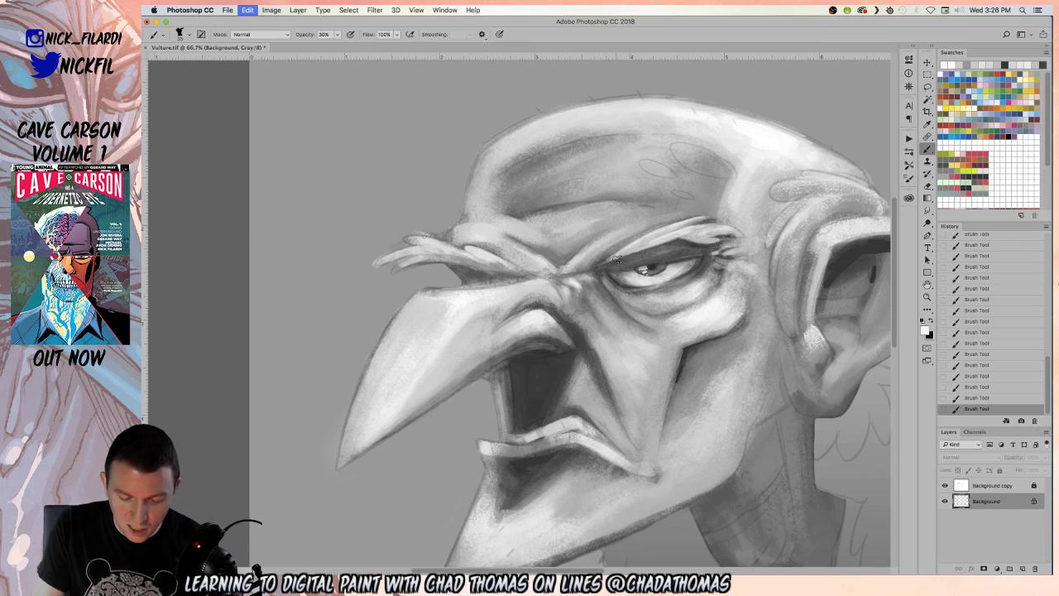
- Hide the Background copy line art and sharpen the forehead's outer contour using sampled greys at 100% brush opacity
click(945, 486)
click(946, 486)
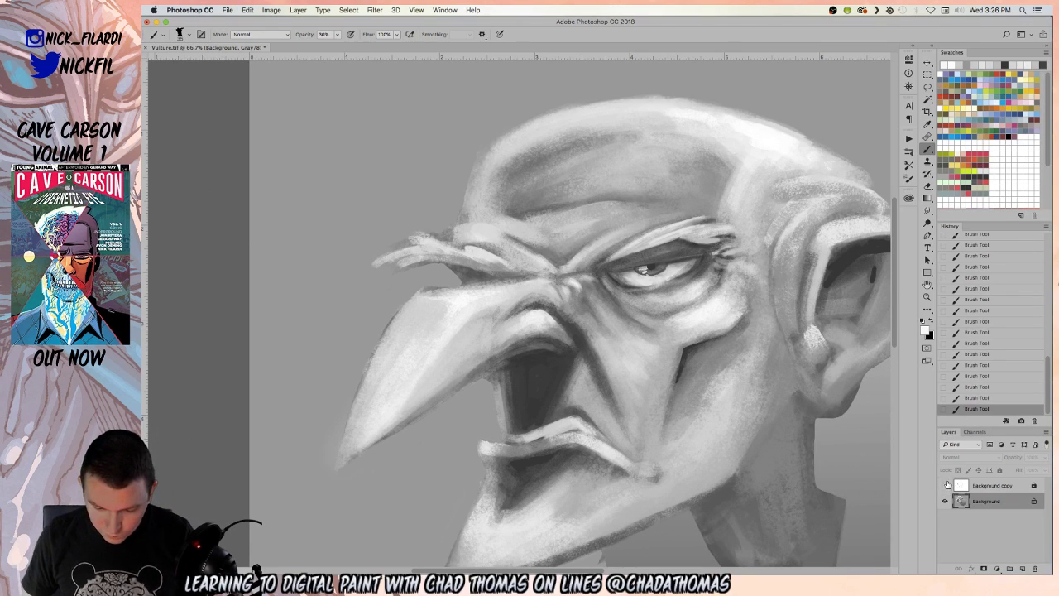
key(x)
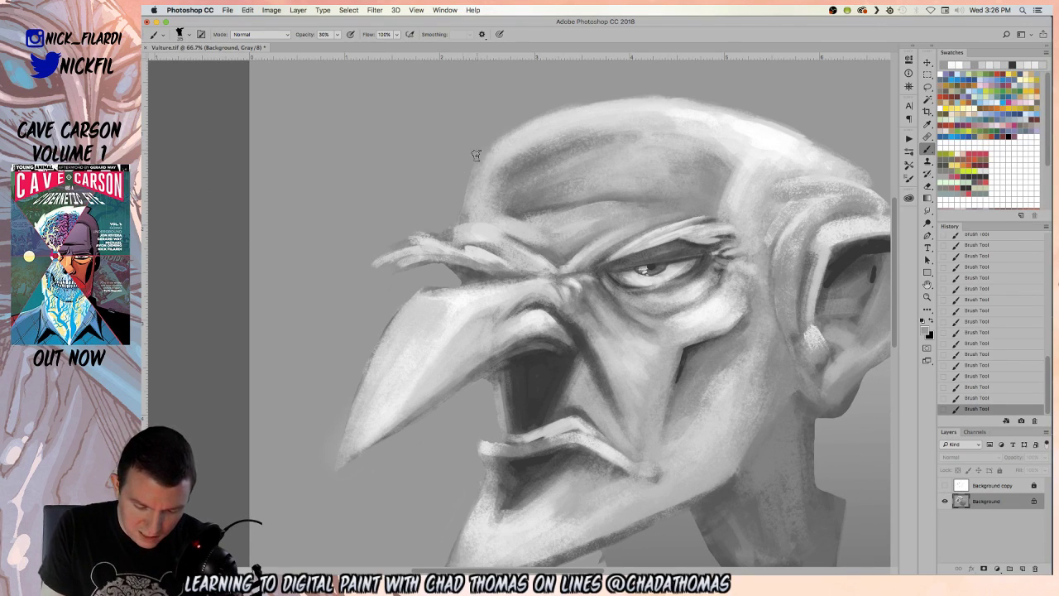
click(261, 34)
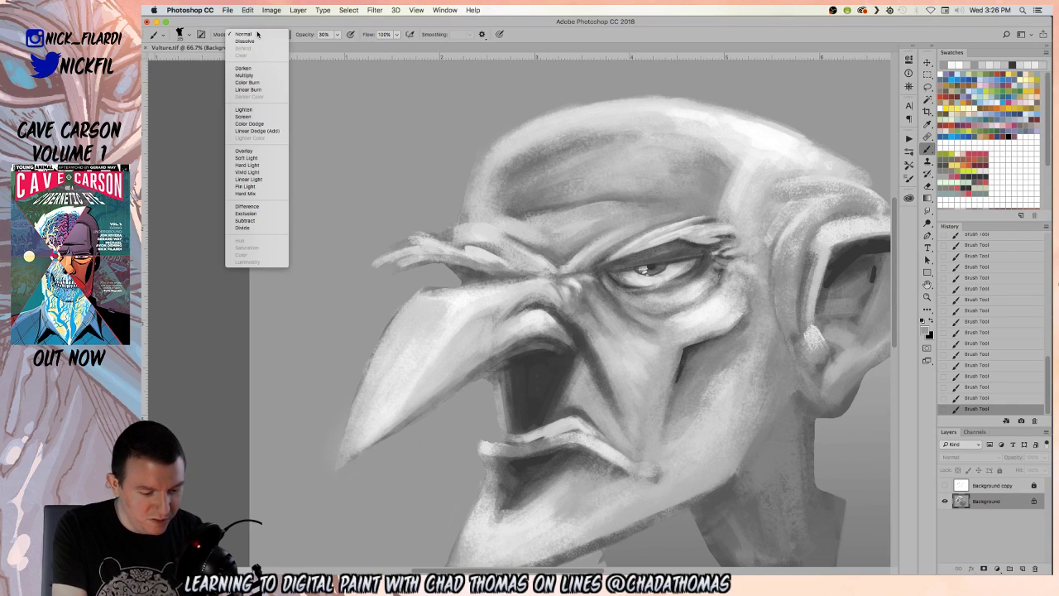
click(258, 34)
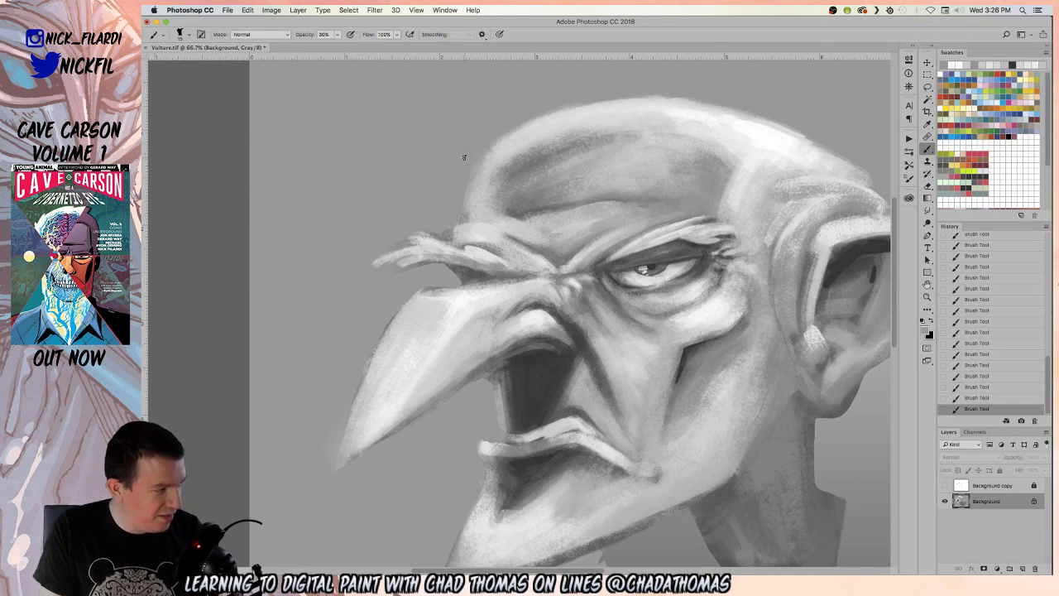
key(0)
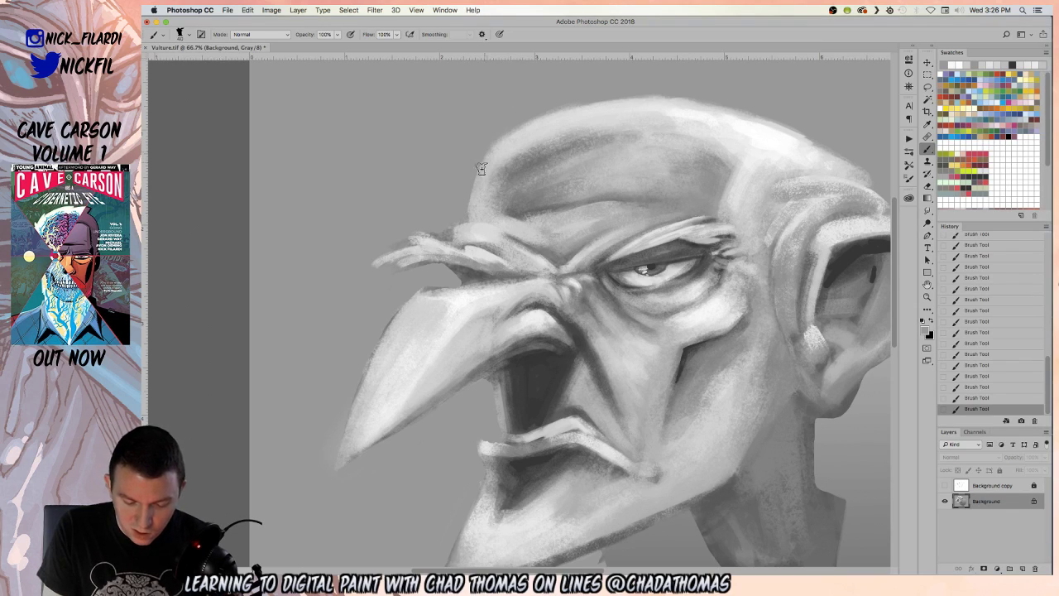
alt+click(474, 214)
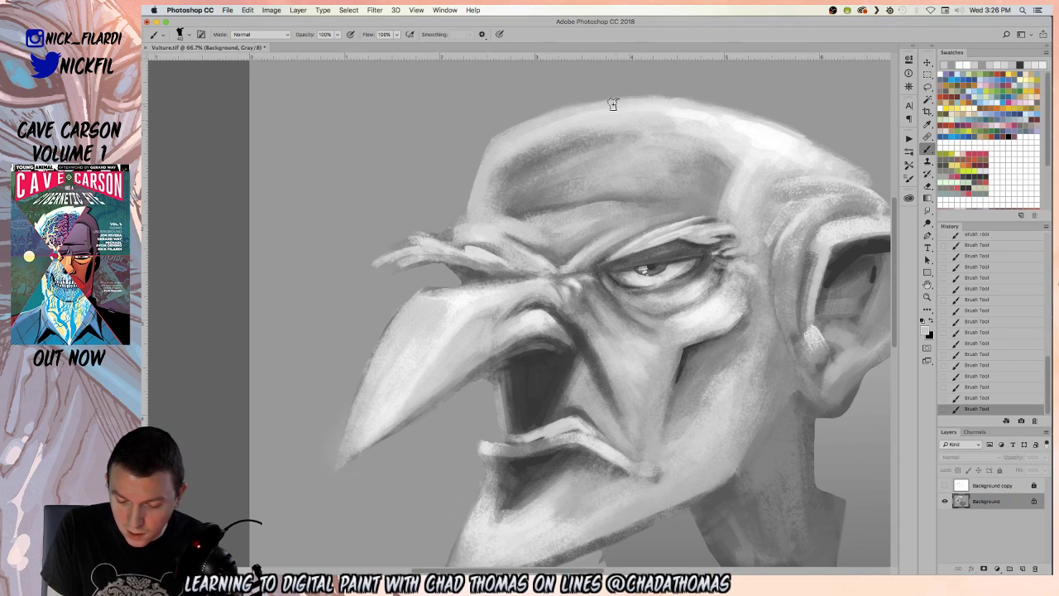
- Smooth the contour along the crown and back of the head with light grey brush strokes
click(927, 284)
drag(745, 253, 638, 270)
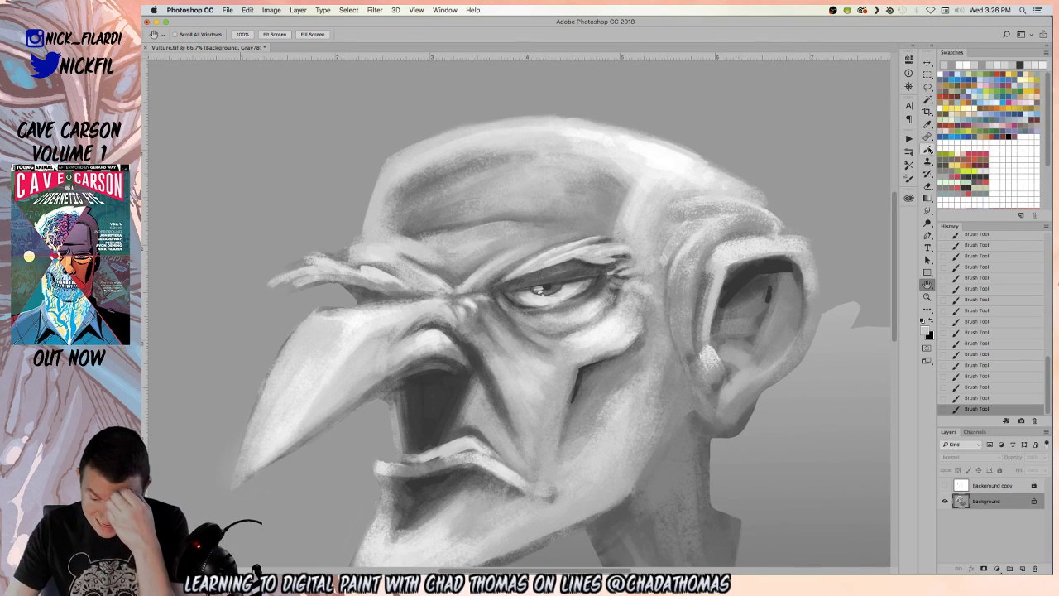
click(927, 148)
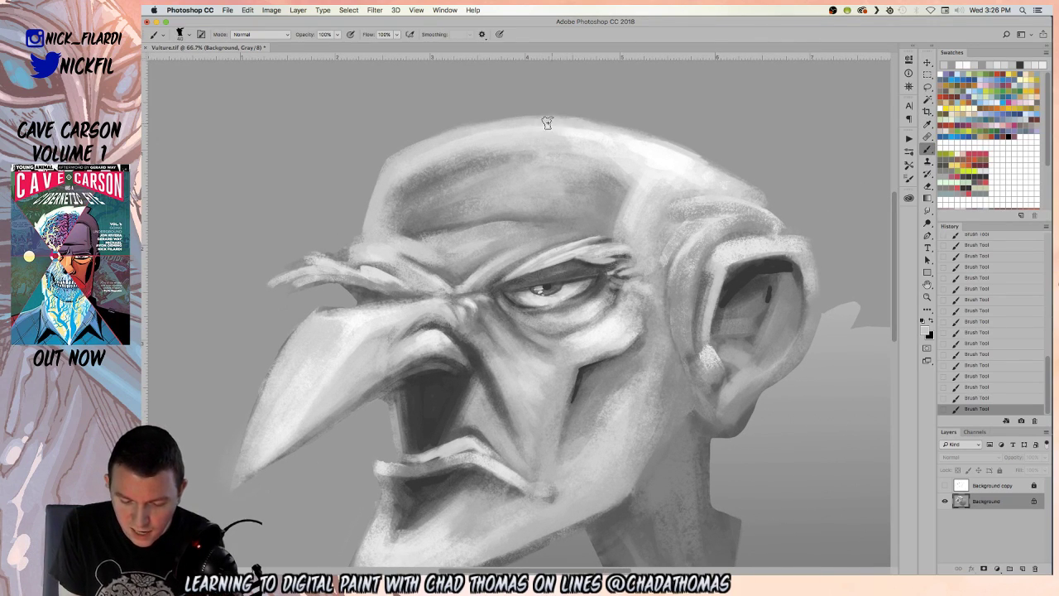
mouse_move(646, 146)
mouse_down()
mouse_move(588, 124)
mouse_move(693, 156)
mouse_move(659, 143)
mouse_move(734, 195)
mouse_move(685, 152)
mouse_move(743, 184)
mouse_up()
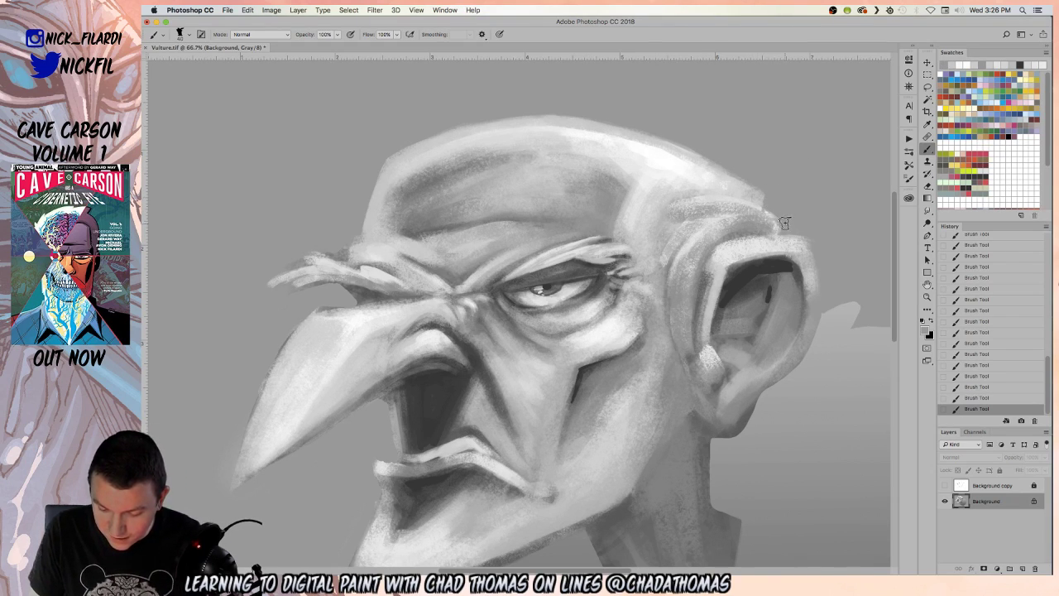
- Paint white highlights on the eyebrow above the open eye and on the eyeball
click(926, 296)
alt+click(522, 361)
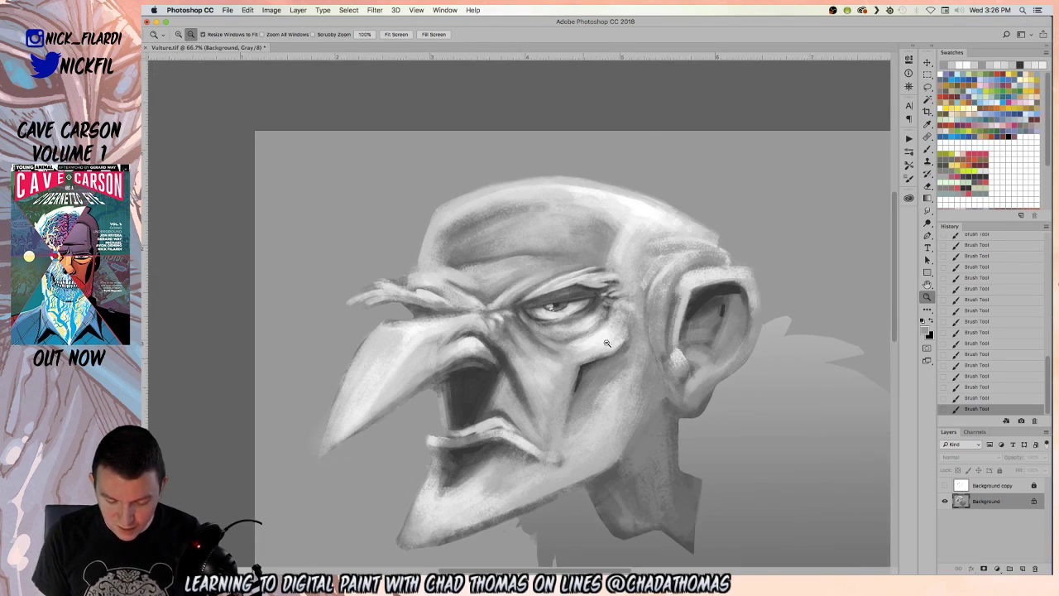
click(944, 65)
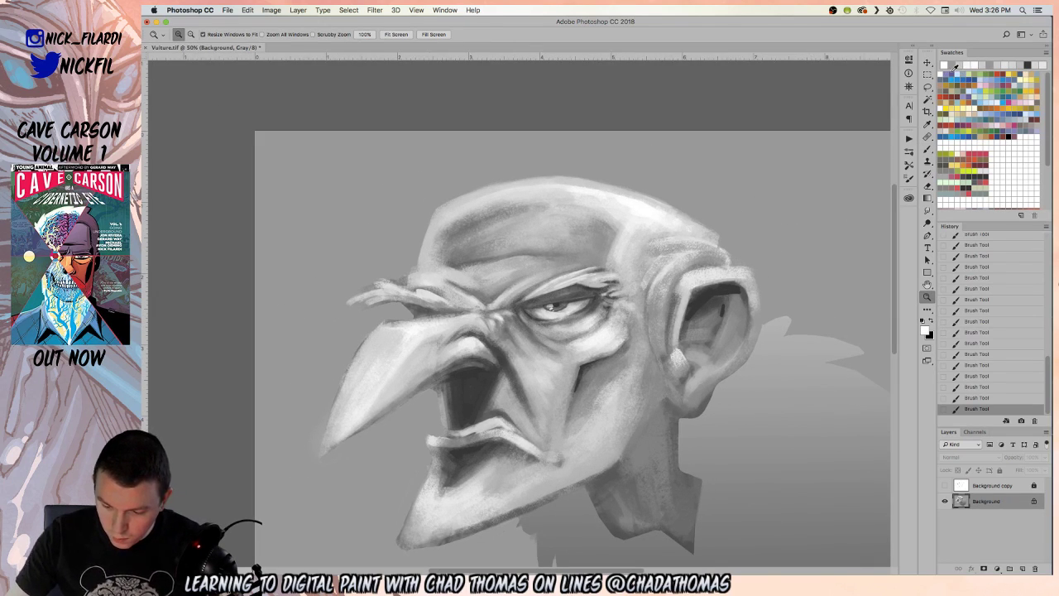
click(927, 149)
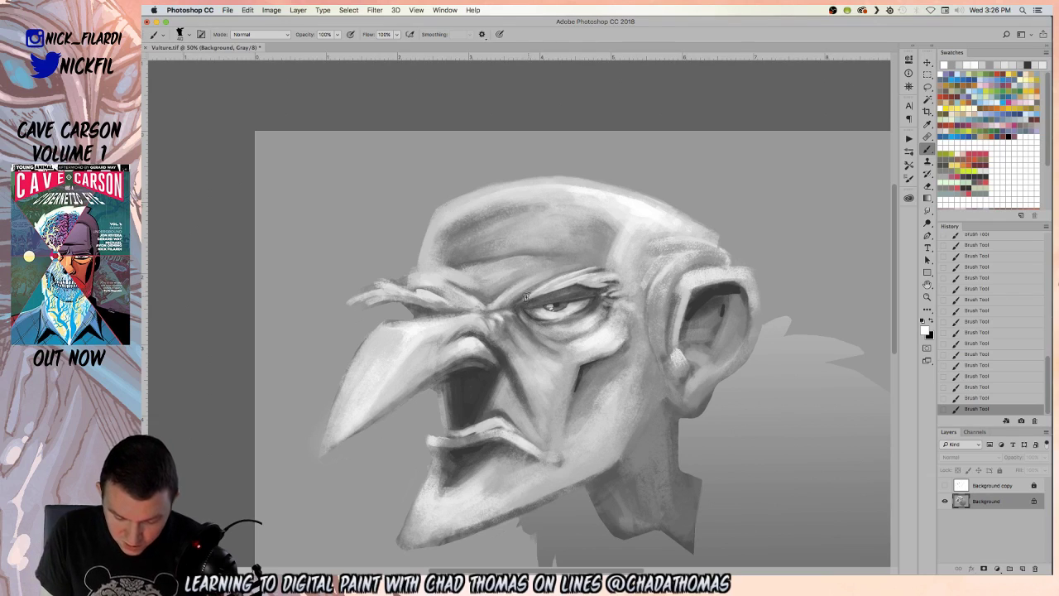
drag(571, 280, 612, 278)
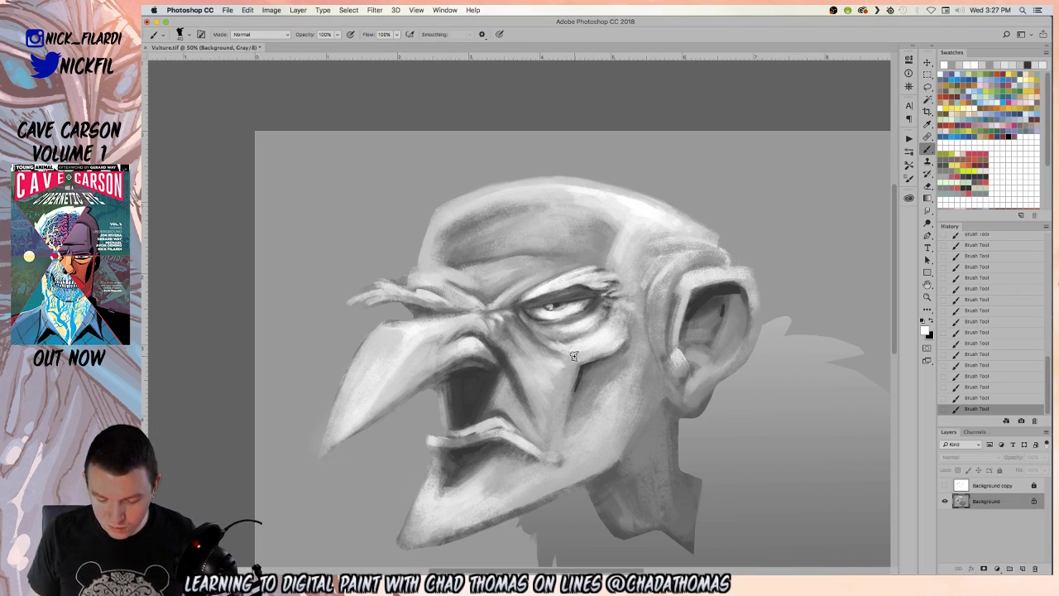
- Lasso the eyebrow above the open eye and brighten it with two white Screen gradients, then clear the selection
key(l)
mouse_move(527, 296)
mouse_down()
mouse_move(599, 266)
mouse_move(595, 275)
mouse_move(617, 279)
mouse_move(527, 302)
mouse_up()
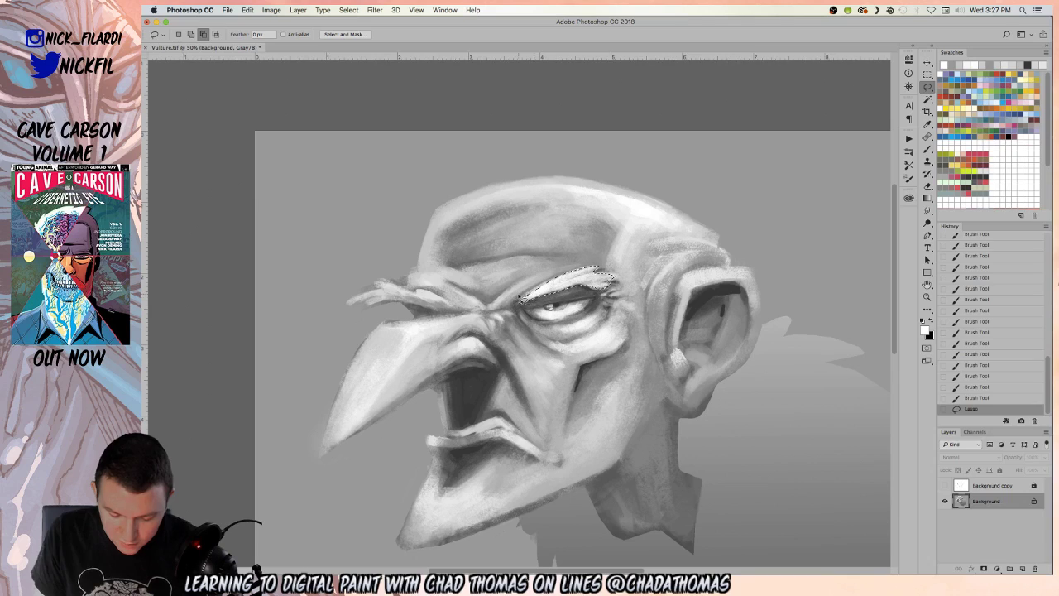
click(927, 198)
drag(588, 254, 579, 289)
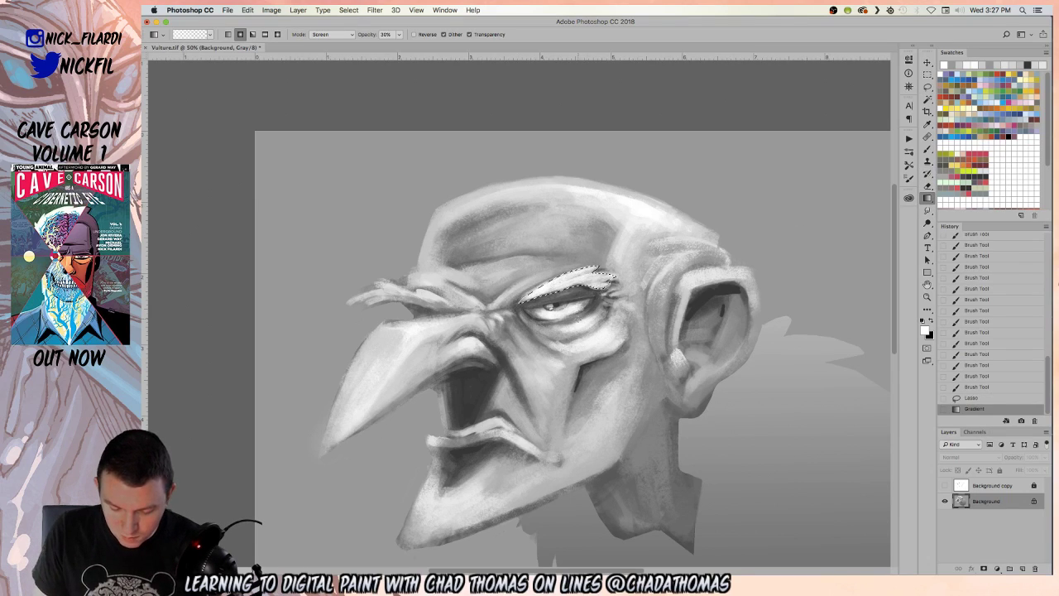
drag(588, 253, 579, 289)
key(super+d)
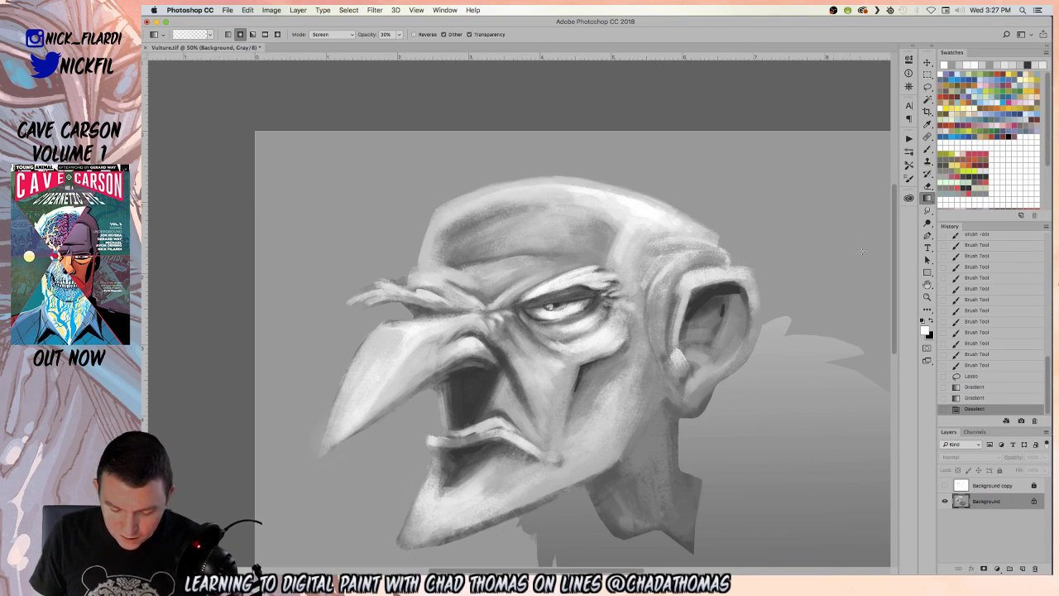
- Blend the forehead shading above the brow with broad brush strokes in sampled mid greys
key(b)
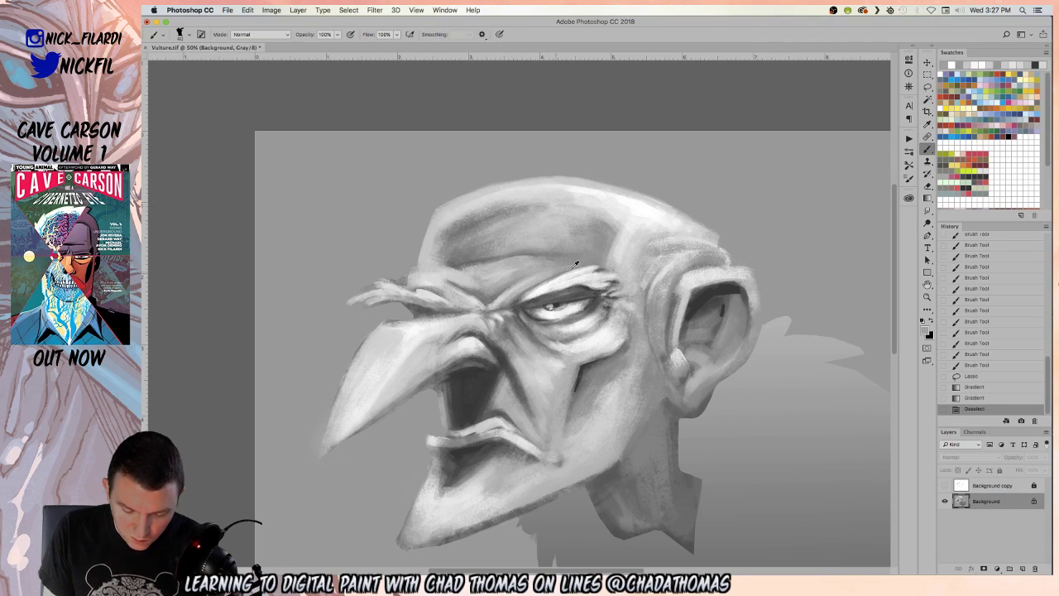
drag(559, 263, 572, 258)
mouse_move(566, 256)
mouse_down()
mouse_move(596, 253)
mouse_move(548, 235)
mouse_move(589, 241)
mouse_move(540, 258)
mouse_up()
drag(591, 229, 515, 264)
mouse_move(463, 242)
mouse_down()
mouse_move(507, 218)
mouse_move(447, 256)
mouse_move(505, 206)
mouse_up()
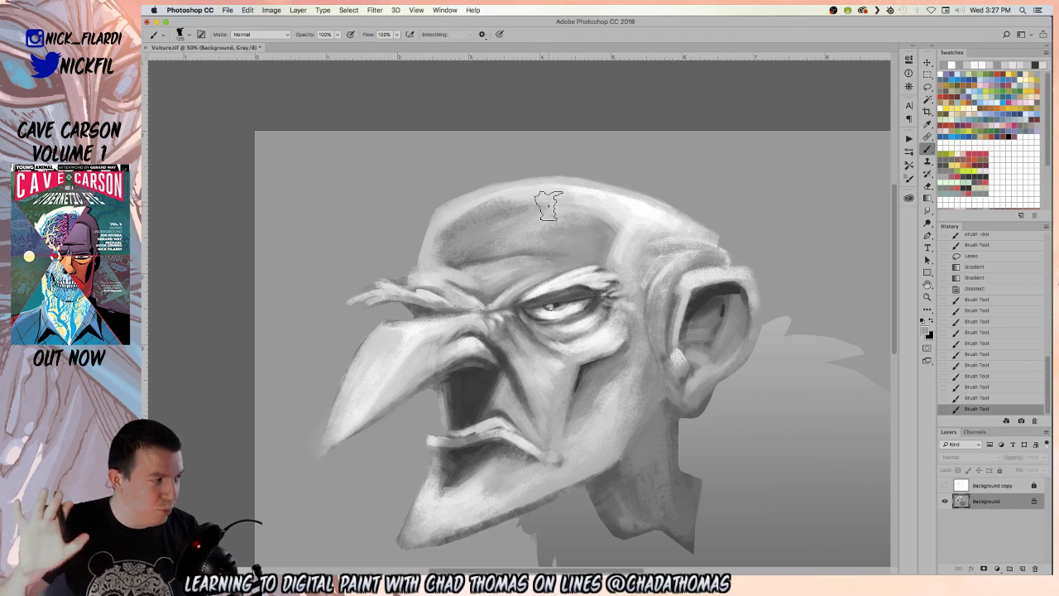
- Refine the outer tip of the eyebrow with a smaller brush in light grey
key(bracketleft)
key(bracketleft)
key(bracketleft)
key(bracketleft)
key(bracketleft)
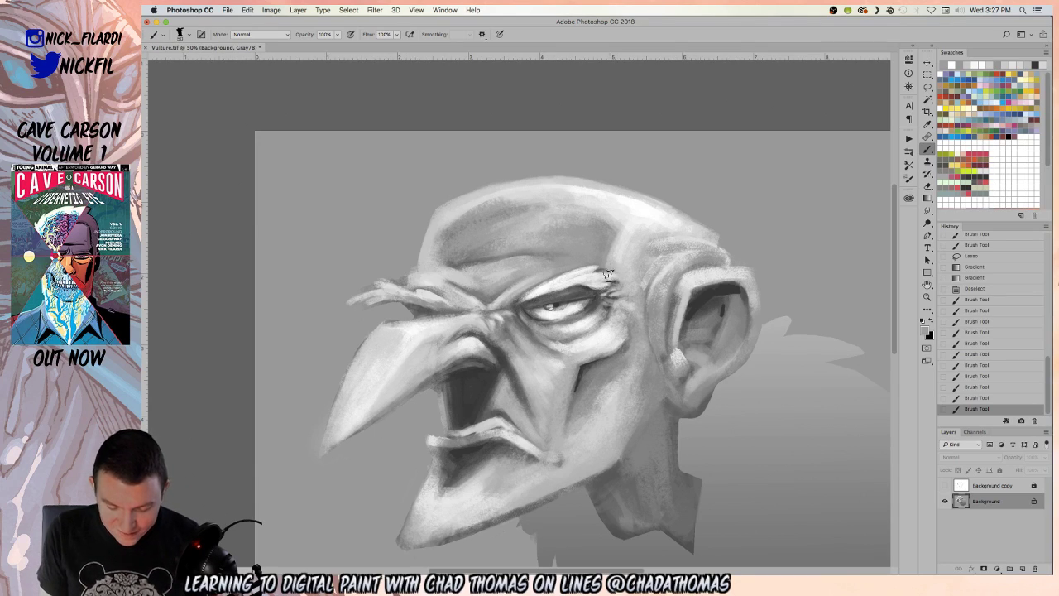
drag(599, 274, 616, 282)
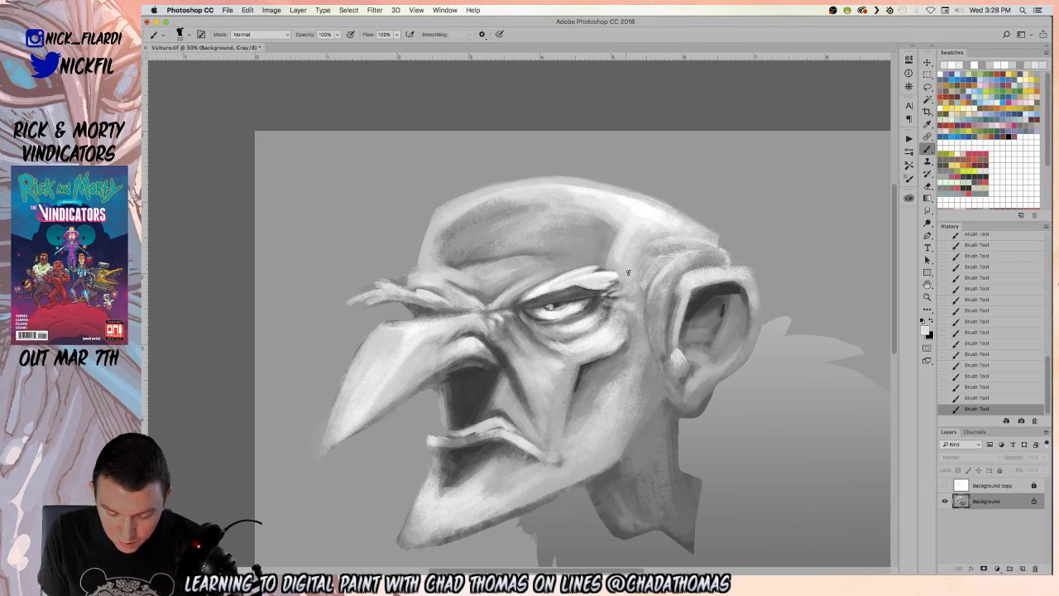
- Shade the wrinkles at the outer eye corner beneath the eyebrow tip with dark and light greys sampled nearby
alt+click(610, 281)
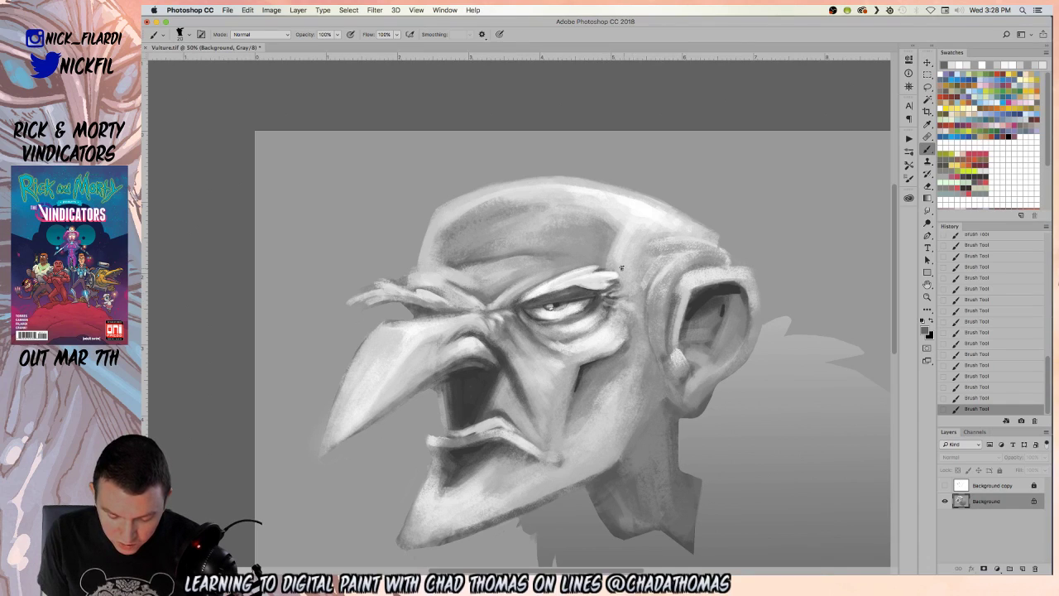
alt+click(613, 295)
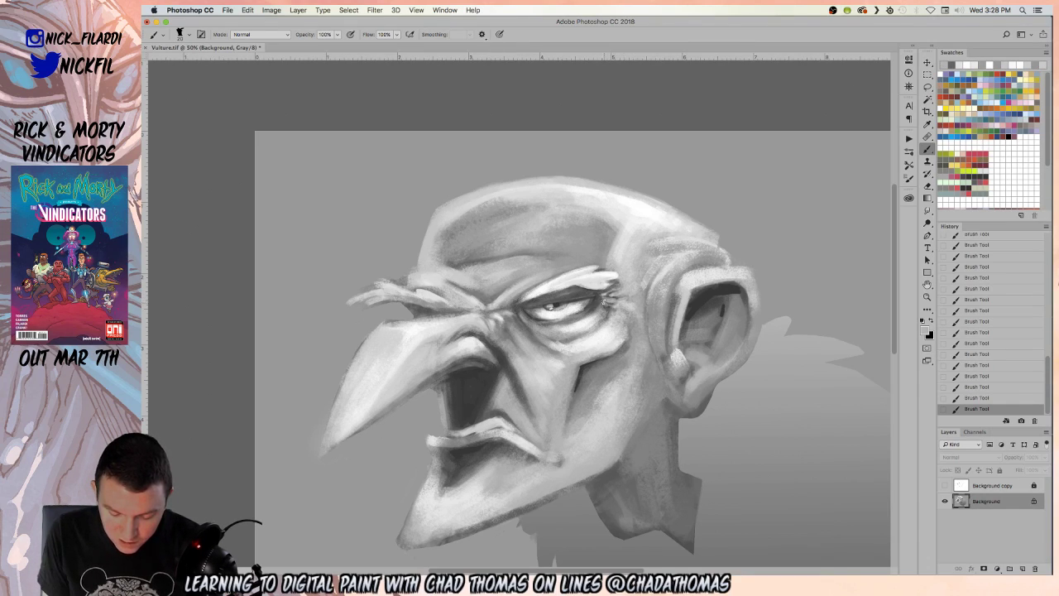
alt+click(612, 309)
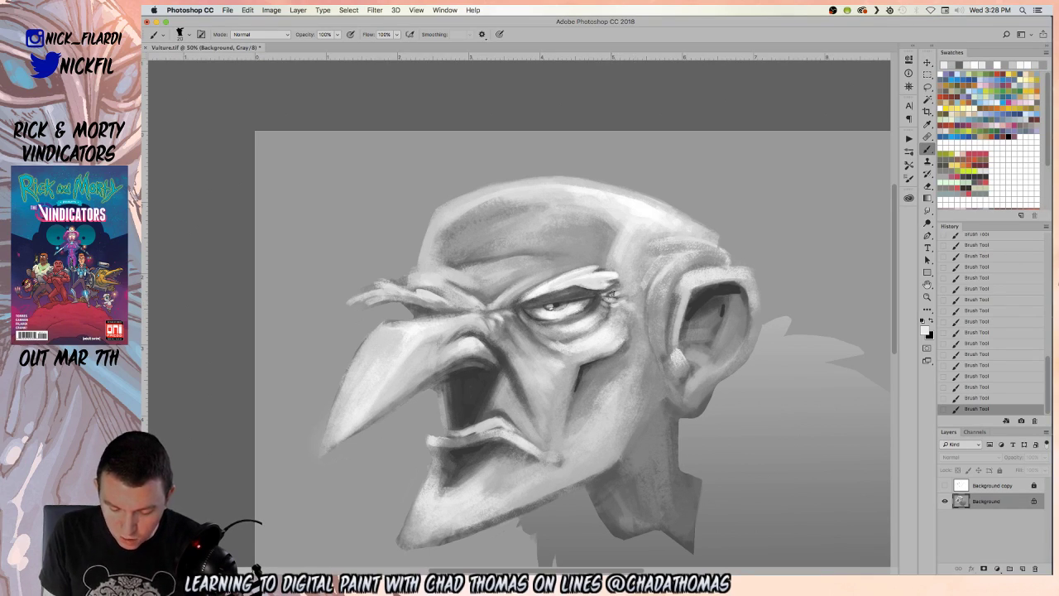
alt+click(631, 283)
key(bracketleft)
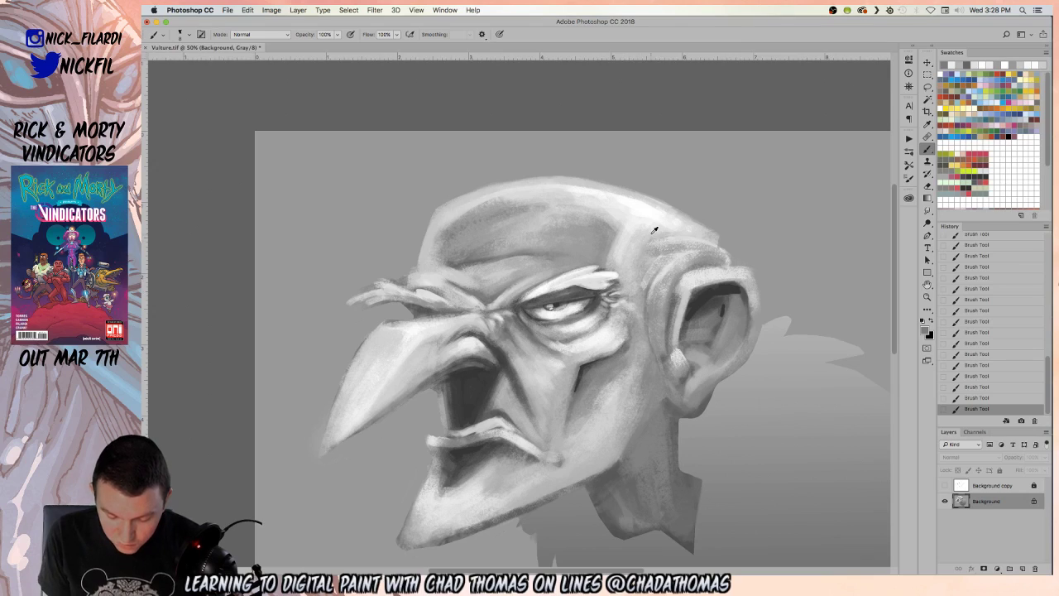
alt+click(606, 295)
click(604, 299)
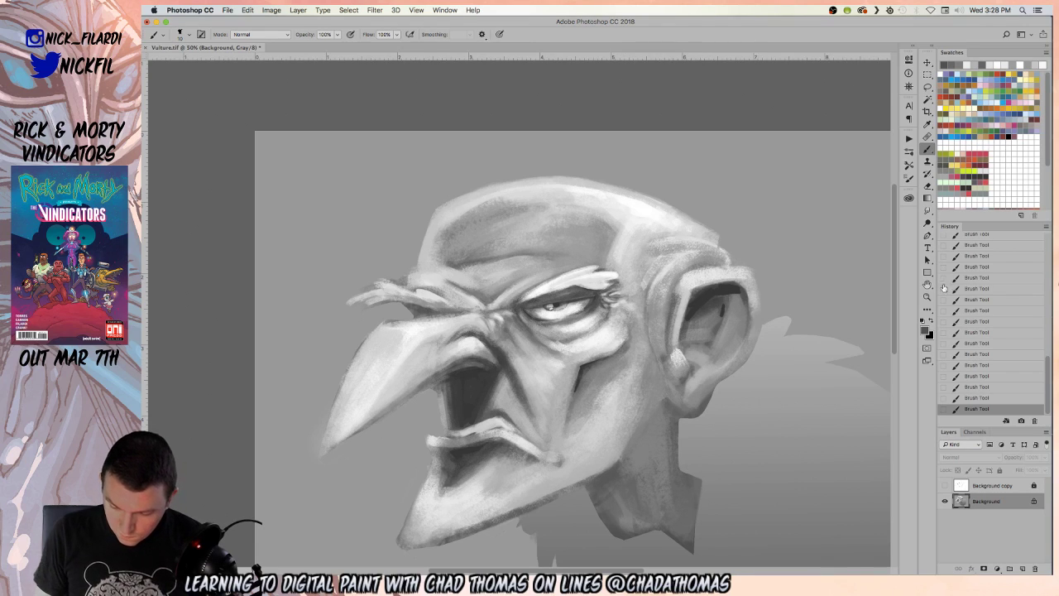
- Brighten the top and back of the head with a larger brush in sampled near-white, and clean its edge with background grey
click(927, 284)
drag(639, 350, 721, 322)
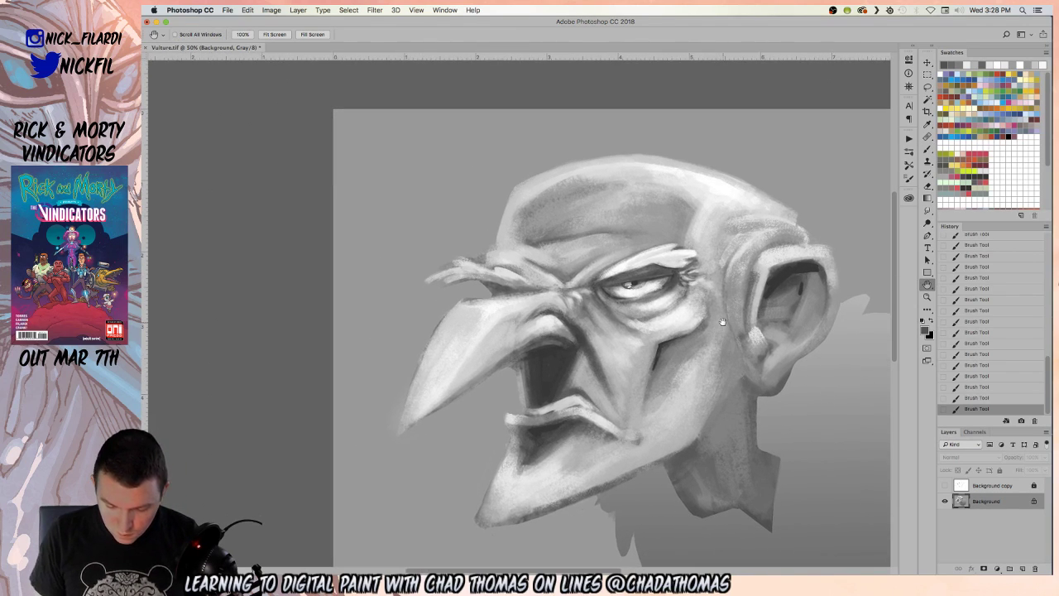
click(928, 149)
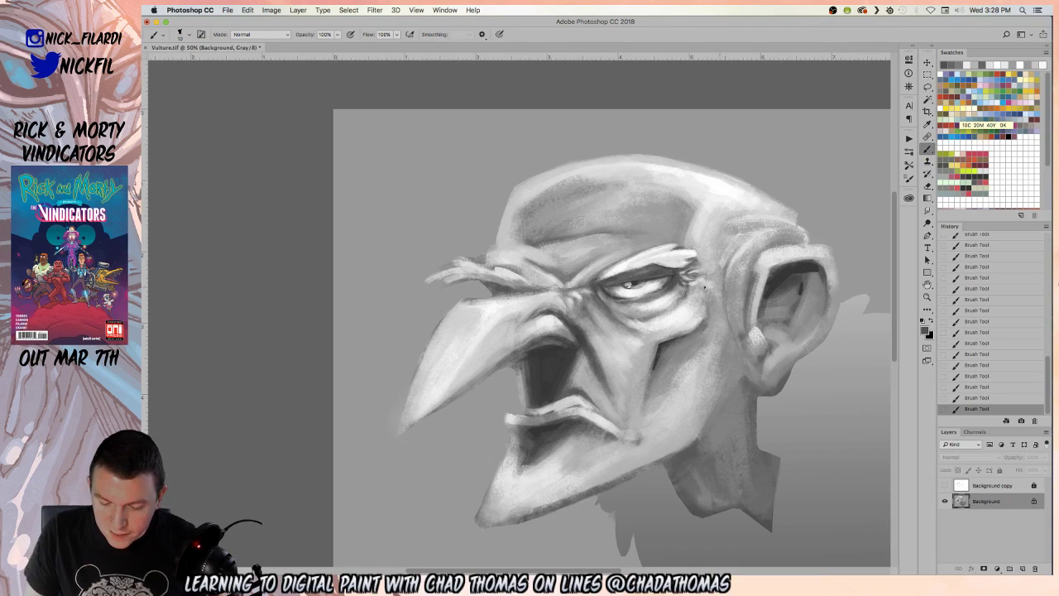
key(bracketright)
key(bracketright)
key(bracketright)
alt+click(660, 163)
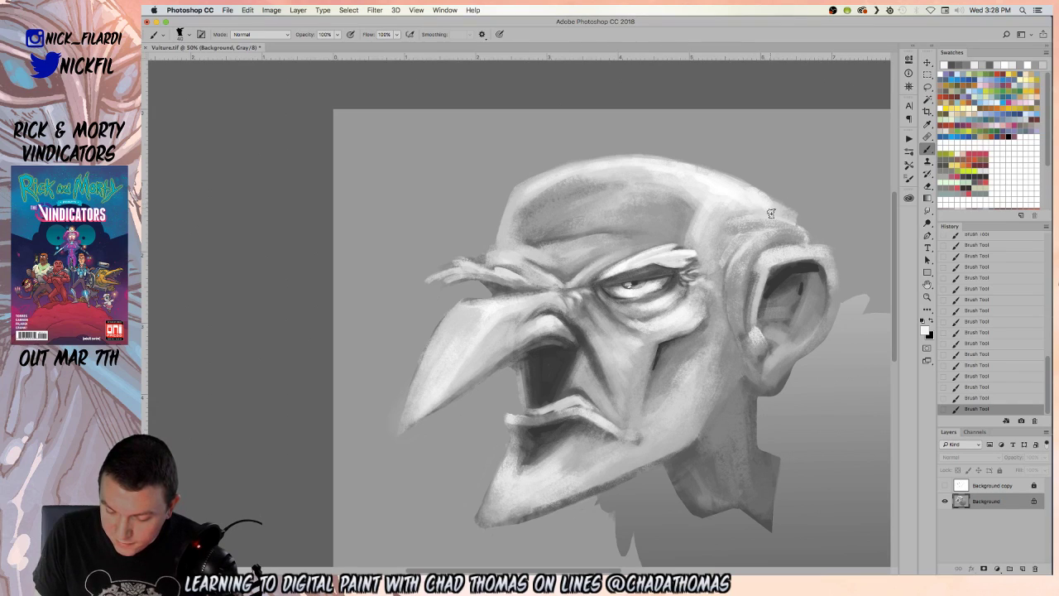
alt+click(793, 203)
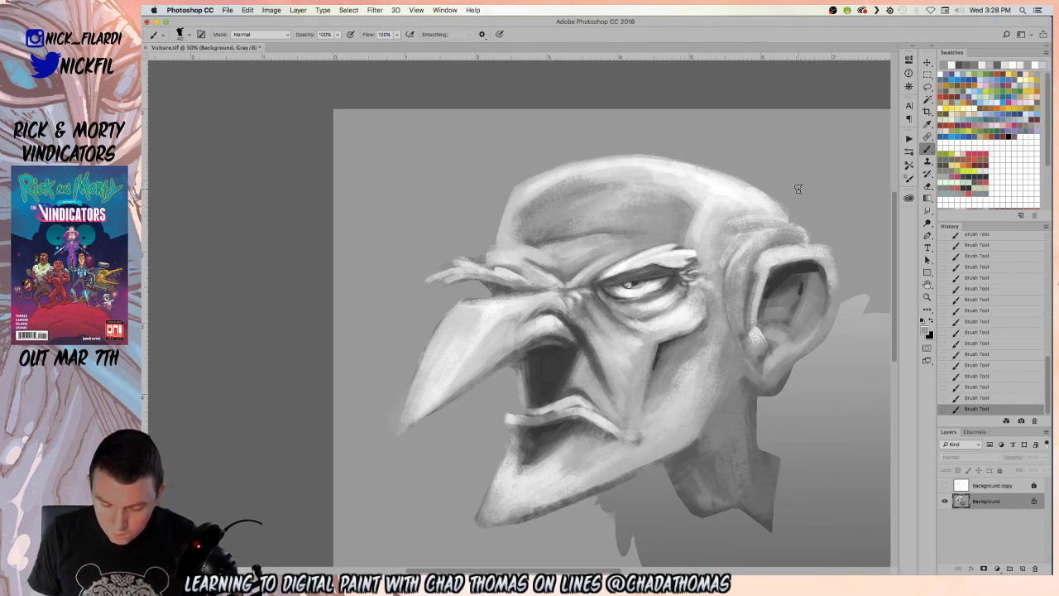
- Show the Background copy line art and paint dark grey age spots on the forehead within the sketched shapes
click(945, 485)
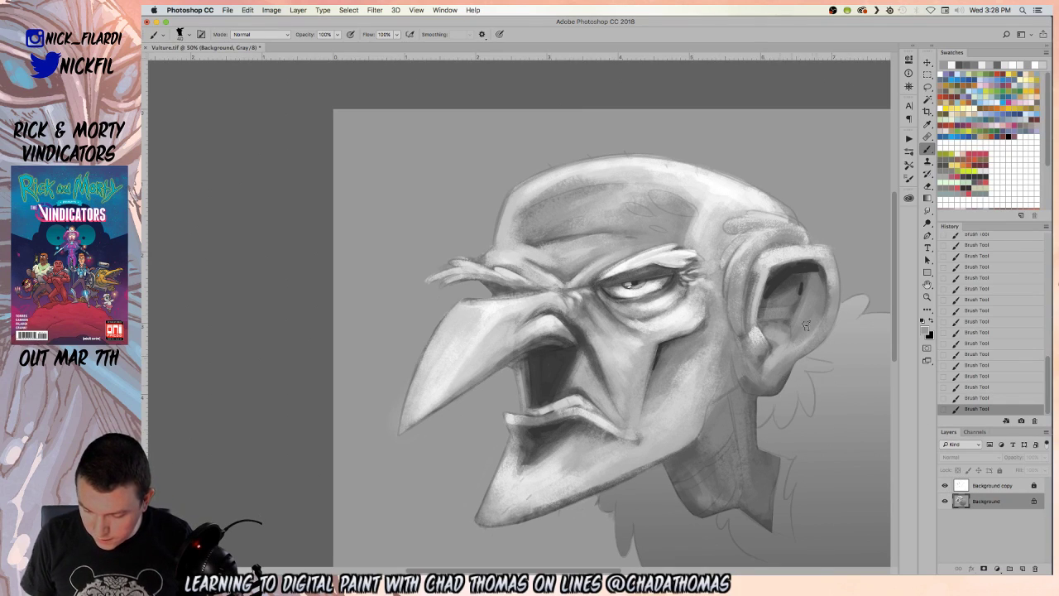
alt+click(539, 235)
mouse_move(634, 202)
mouse_down()
mouse_move(663, 217)
mouse_move(641, 208)
mouse_move(669, 194)
mouse_move(654, 192)
mouse_move(692, 212)
mouse_move(653, 191)
mouse_move(699, 212)
mouse_move(667, 223)
mouse_up()
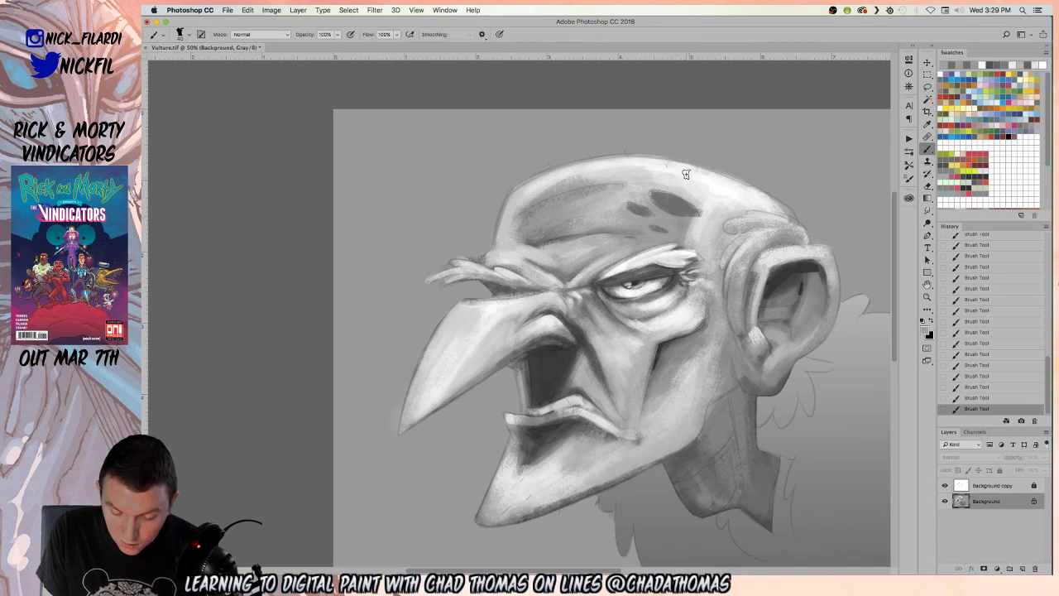
alt+click(672, 207)
drag(654, 197, 704, 199)
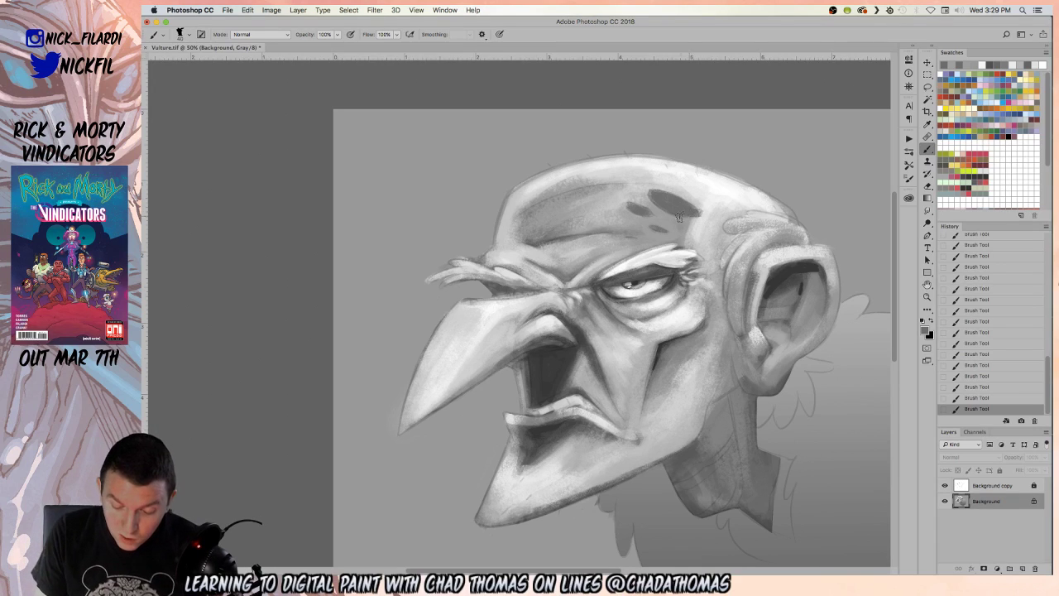
- Hide the Background copy line art and soften the forehead age spots with sampled light grey at 30% opacity
alt+click(708, 199)
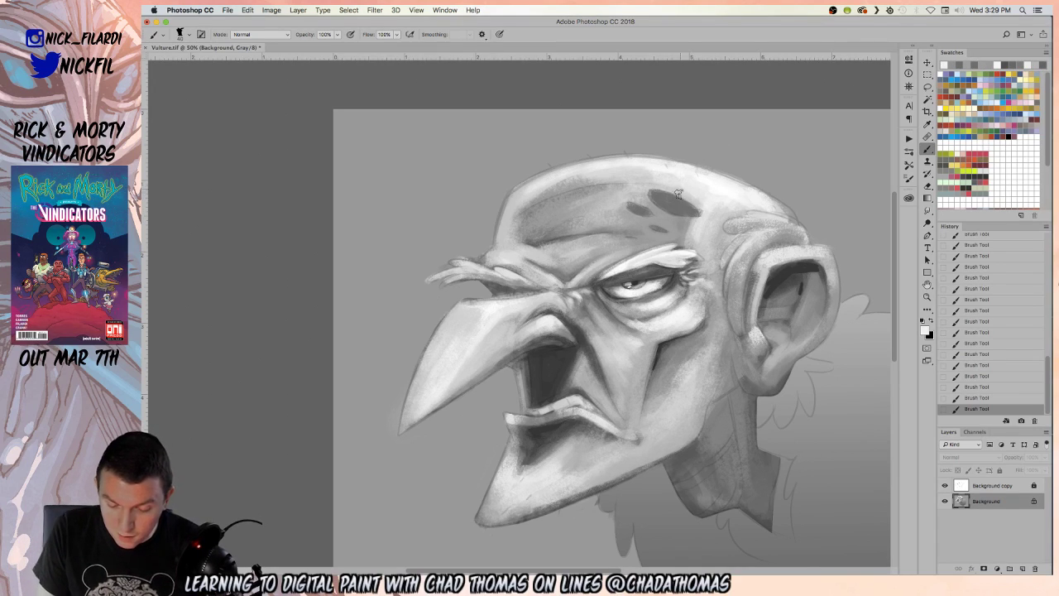
click(944, 486)
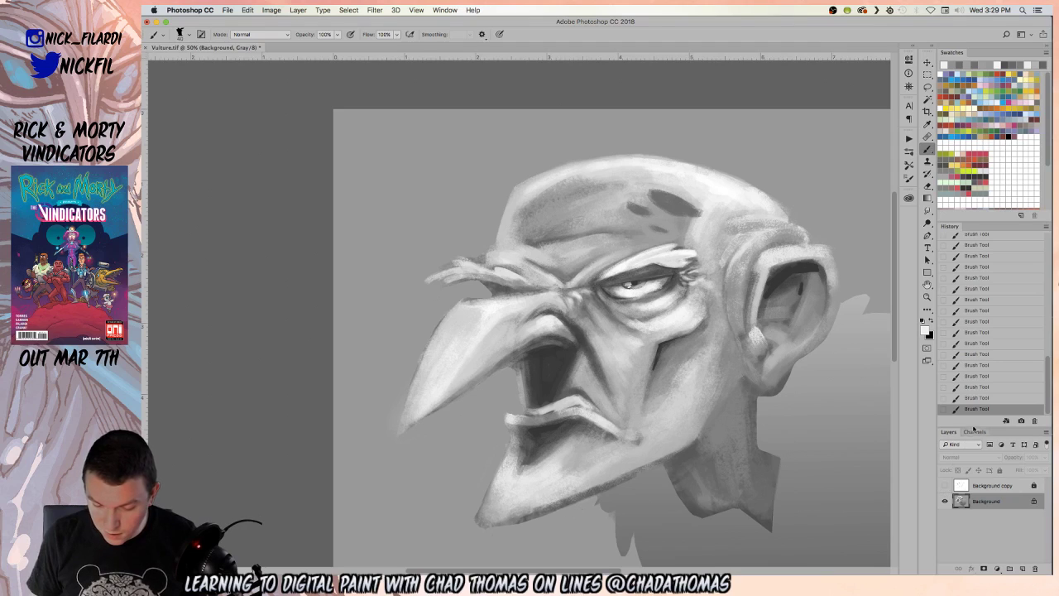
alt+click(687, 210)
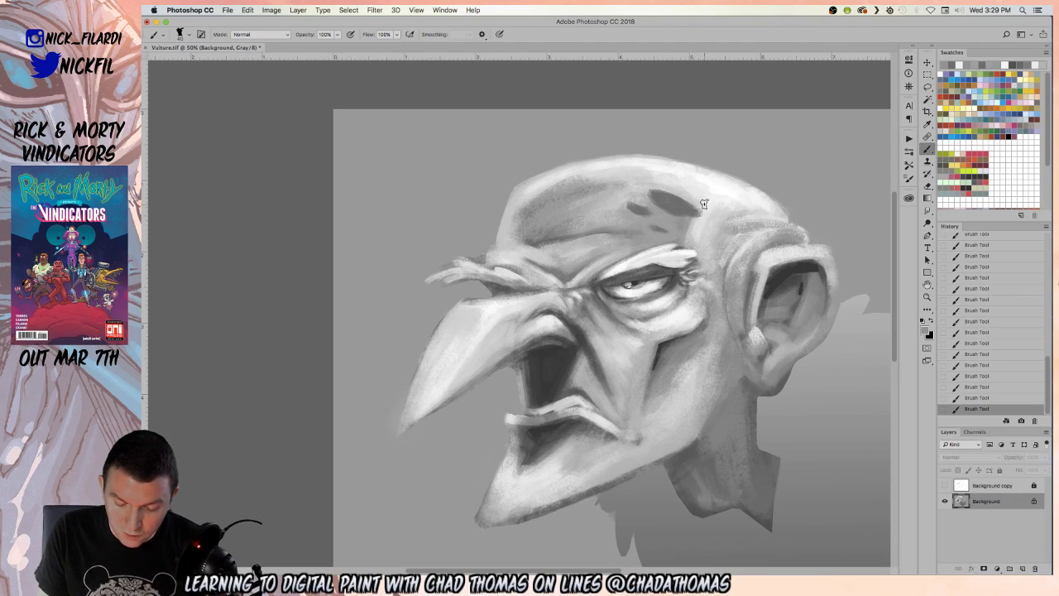
key(3)
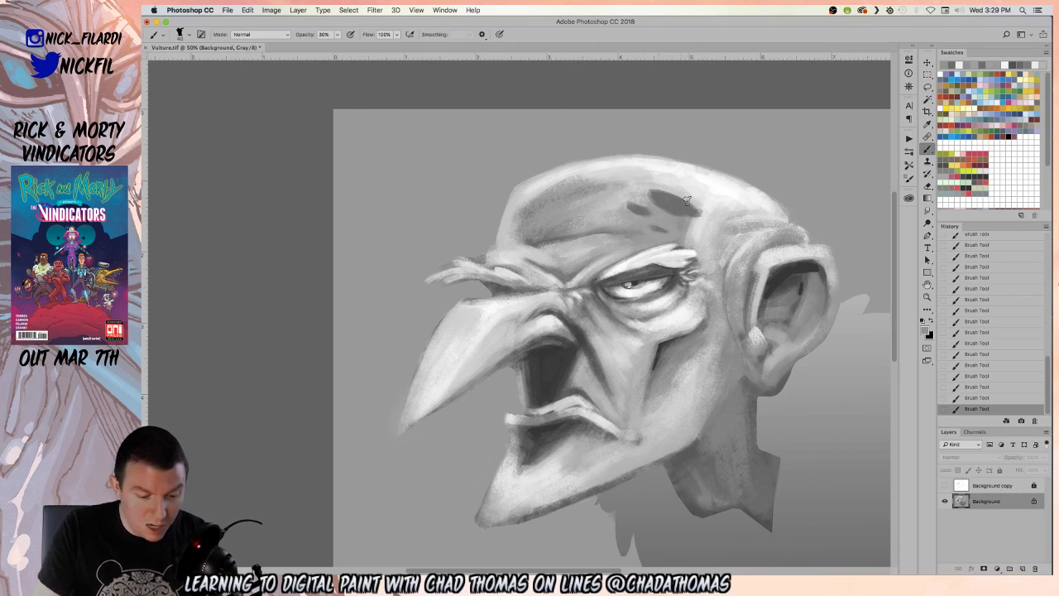
key(super+z)
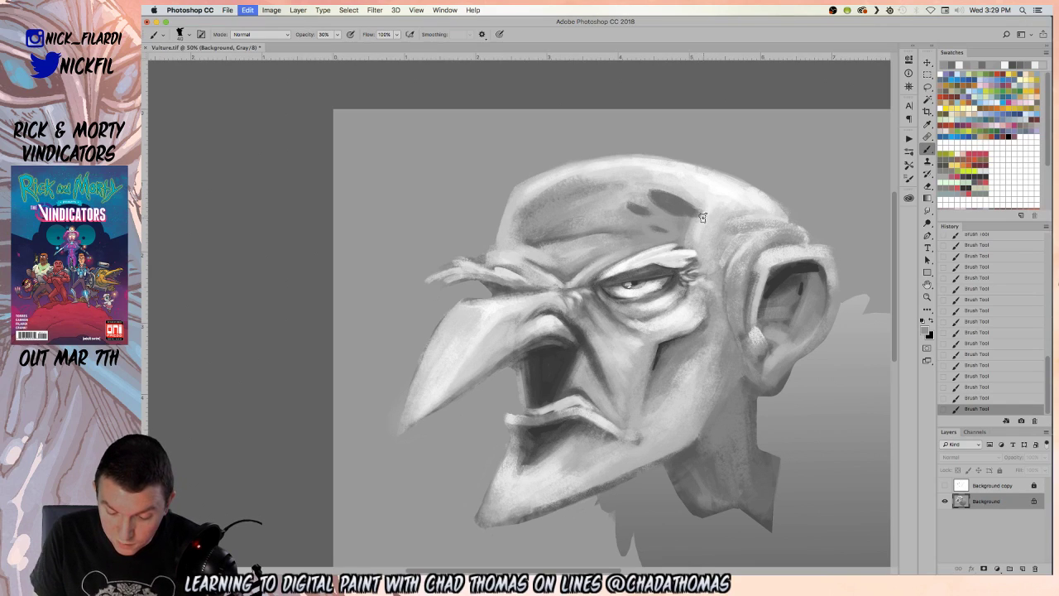
alt+click(702, 214)
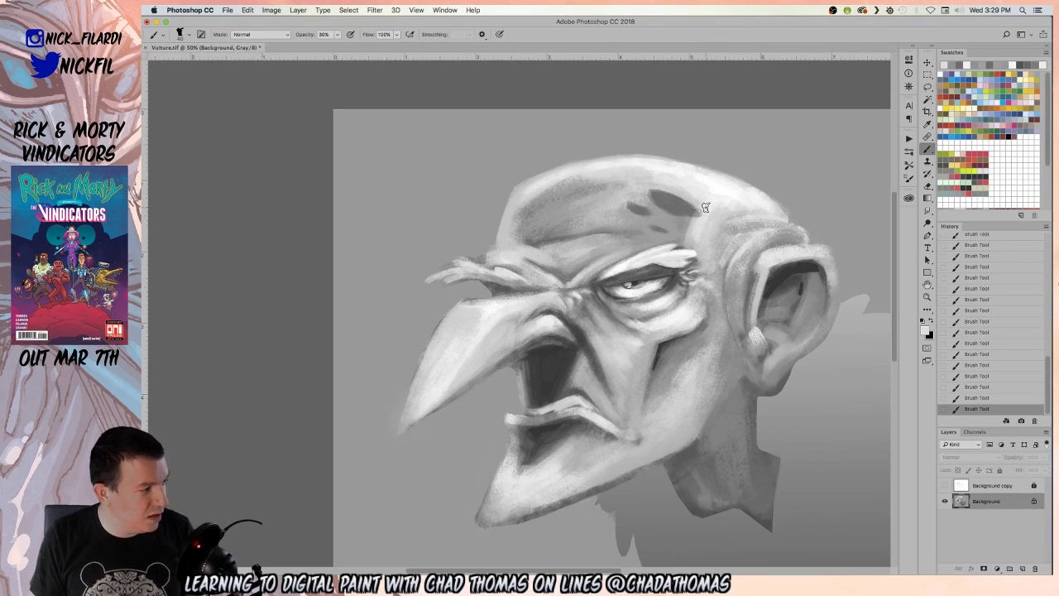
mouse_move(705, 207)
mouse_down()
mouse_move(649, 193)
mouse_move(703, 195)
mouse_up()
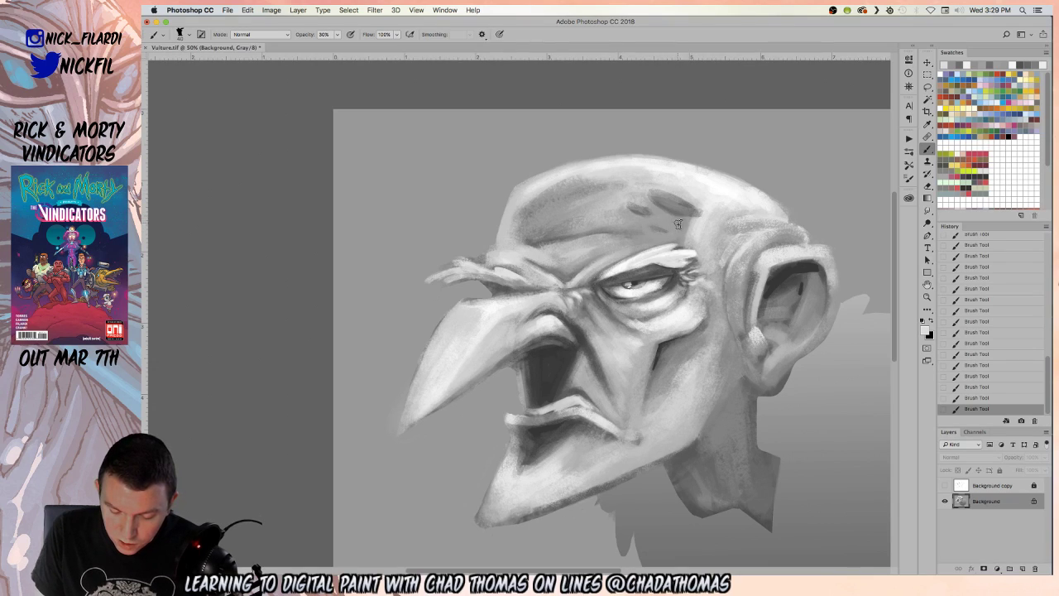
- Paint a near-white hair tuft above the ear with the Brush at 100% opacity
click(927, 296)
alt+click(654, 303)
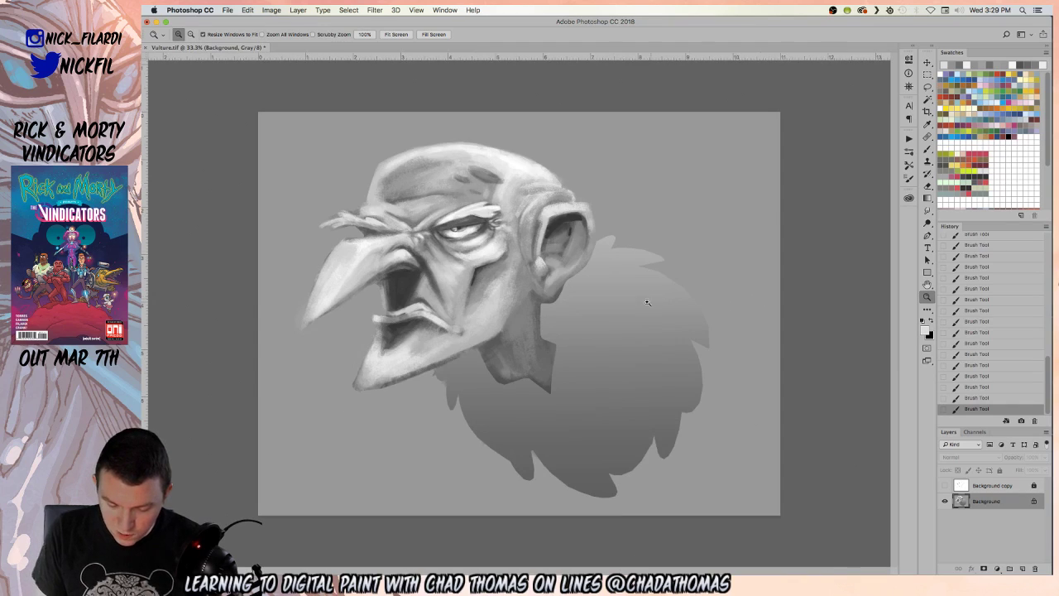
click(468, 236)
click(927, 283)
drag(644, 311, 719, 368)
click(928, 149)
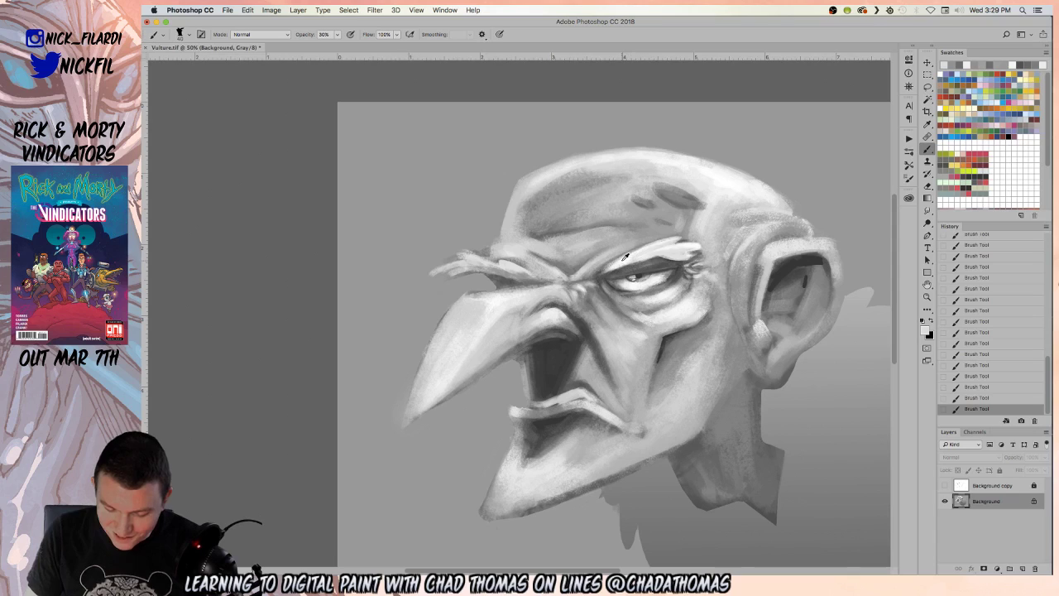
key(0)
mouse_move(746, 257)
mouse_down()
mouse_move(790, 230)
mouse_move(761, 232)
mouse_move(785, 225)
mouse_move(771, 217)
mouse_move(731, 222)
mouse_move(787, 225)
mouse_move(749, 216)
mouse_move(794, 240)
mouse_move(796, 224)
mouse_move(772, 219)
mouse_move(794, 239)
mouse_move(798, 224)
mouse_move(792, 235)
mouse_move(807, 227)
mouse_move(761, 242)
mouse_move(796, 251)
mouse_up()
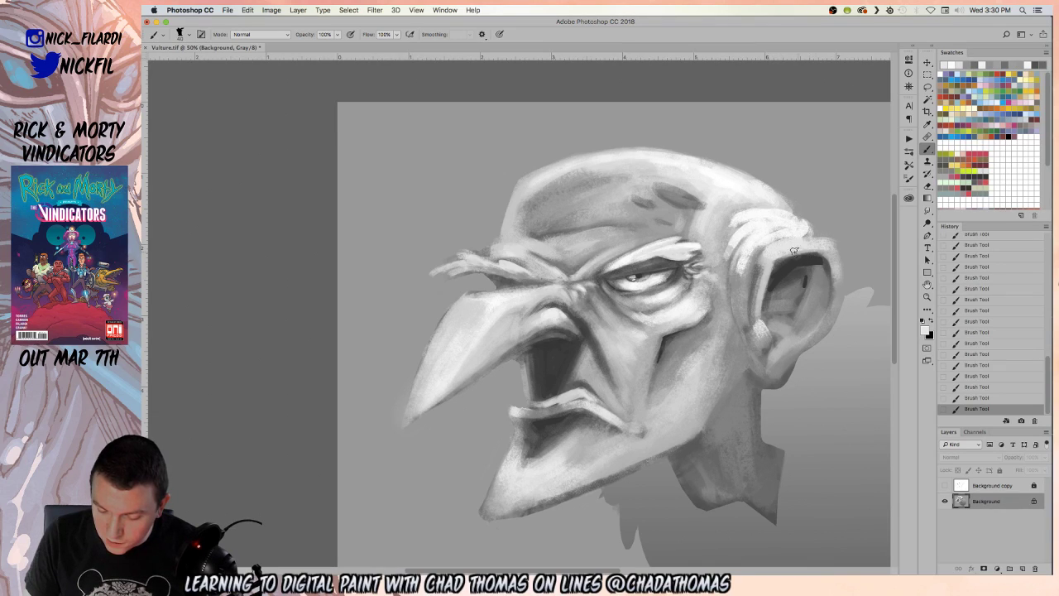
- Refine the hair tuft and the upper ear rim with greys and near-whites sampled from the surrounding strokes
alt+click(762, 248)
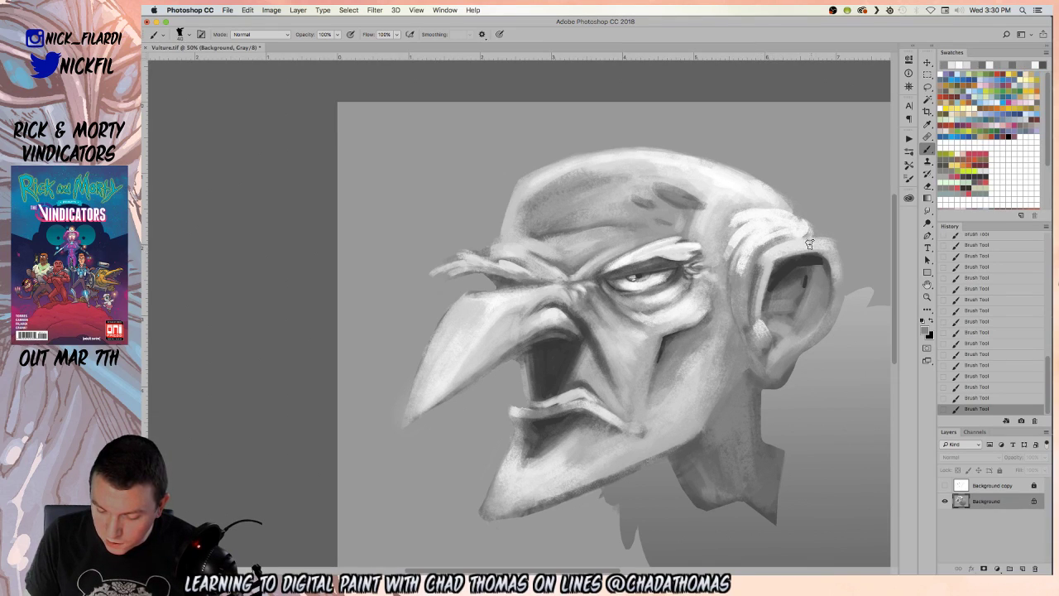
mouse_move(805, 235)
mouse_down()
mouse_move(772, 253)
mouse_move(793, 237)
mouse_up()
alt+click(777, 248)
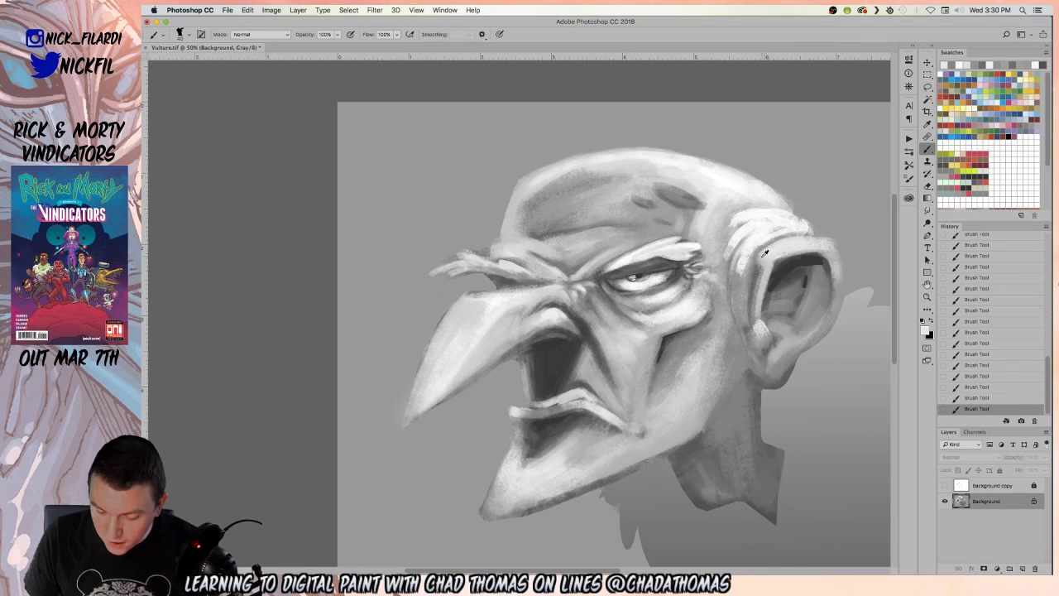
click(776, 253)
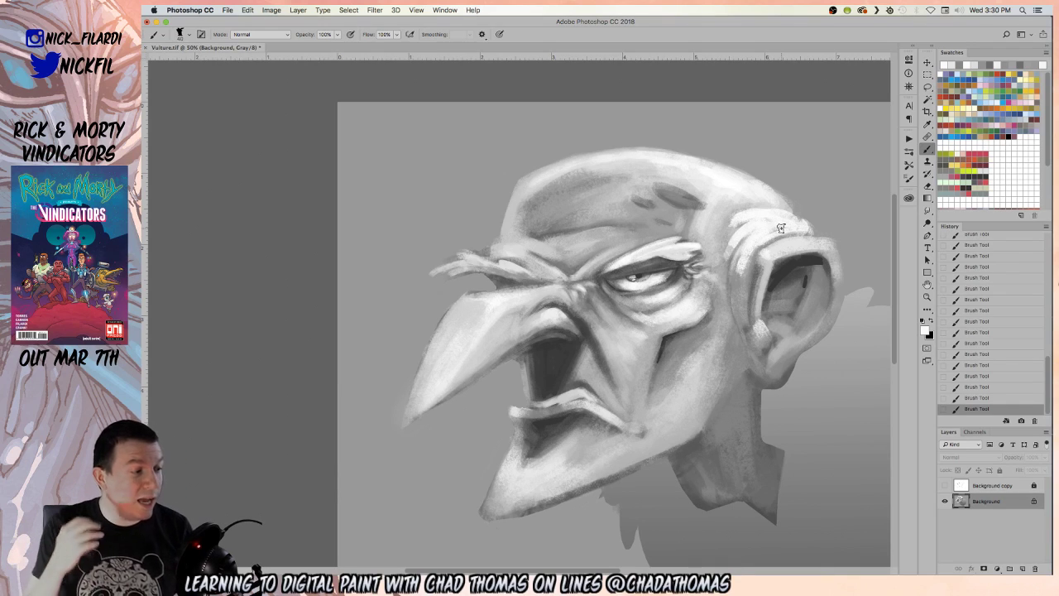
alt+click(735, 221)
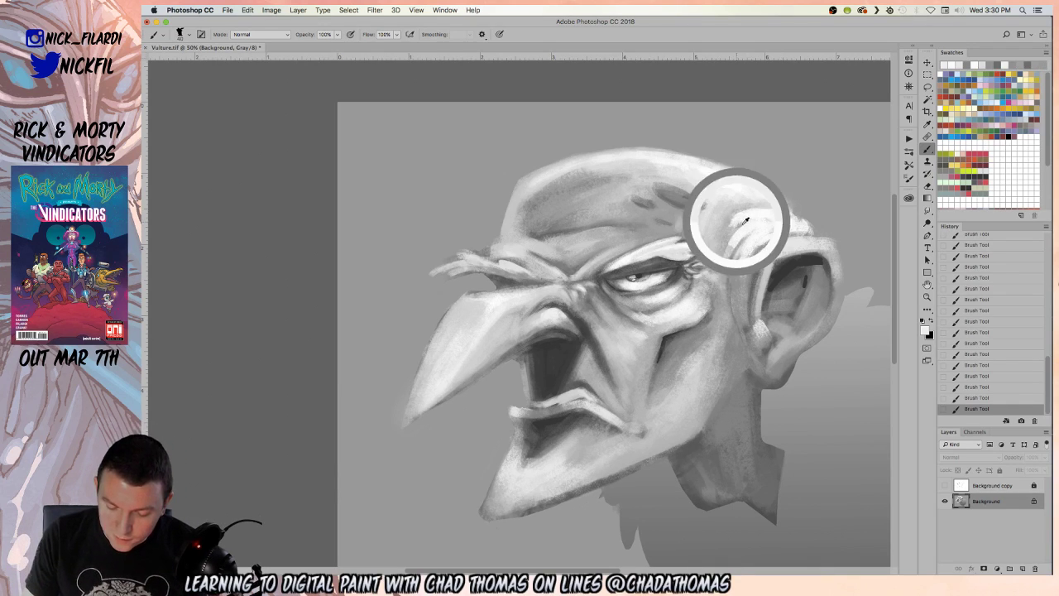
drag(732, 254, 755, 228)
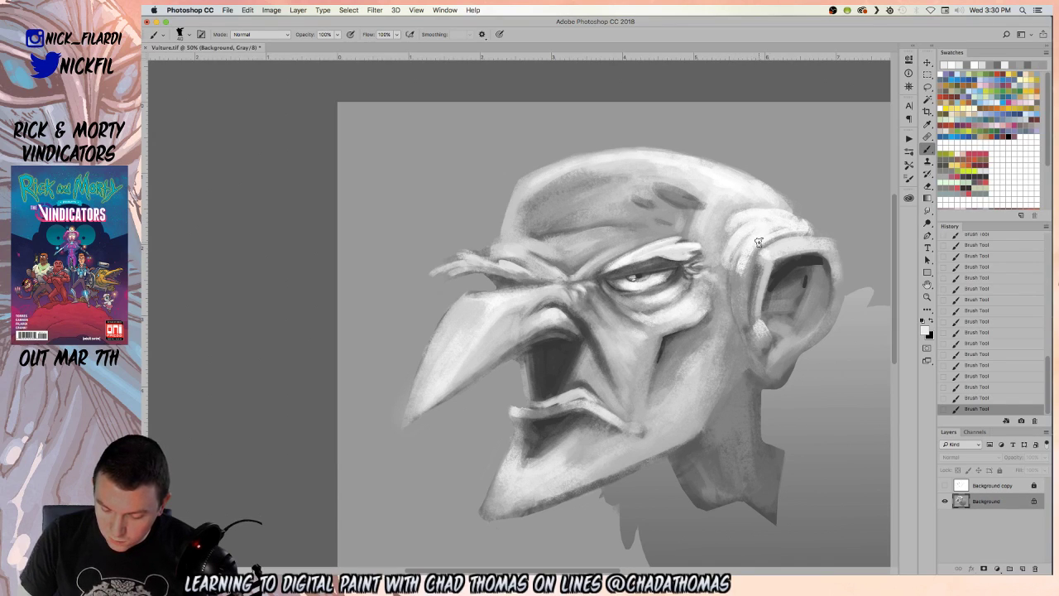
- Show the Background copy line art and extend the white hair down in front of the ear with sampled light greys
click(945, 485)
alt+click(761, 234)
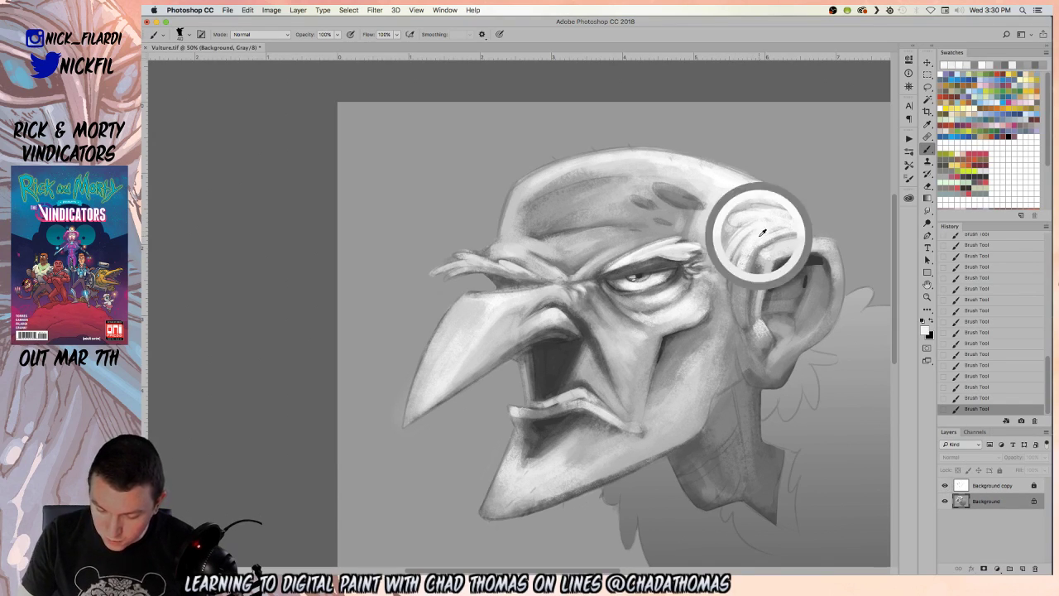
mouse_move(739, 265)
mouse_down()
mouse_move(743, 312)
mouse_move(772, 233)
mouse_move(745, 258)
mouse_move(737, 296)
mouse_move(741, 269)
mouse_move(739, 307)
mouse_move(757, 247)
mouse_move(742, 323)
mouse_move(747, 256)
mouse_up()
key(super+z)
key(5)
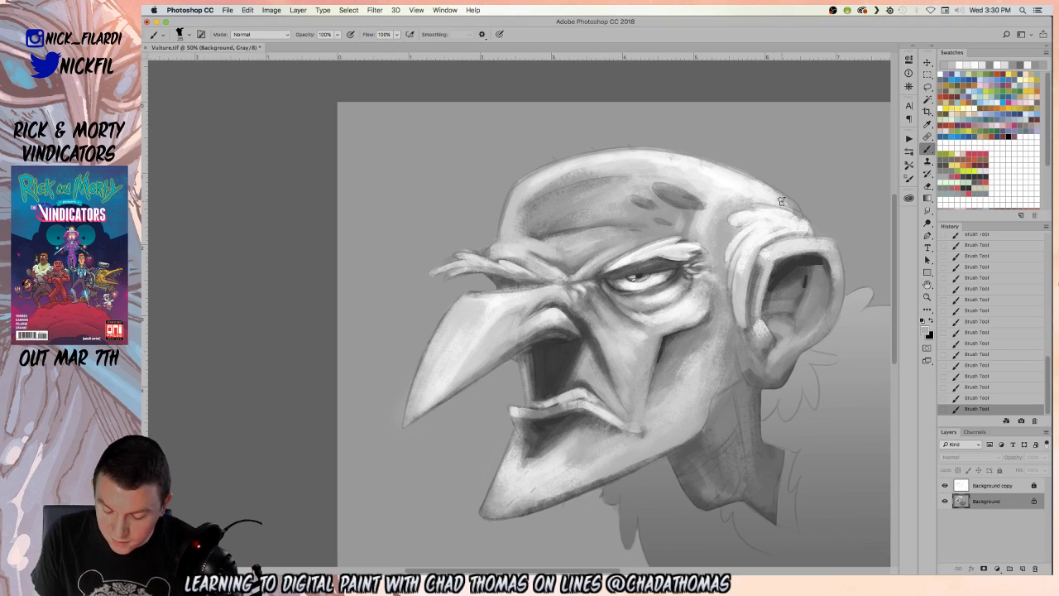
alt+click(755, 216)
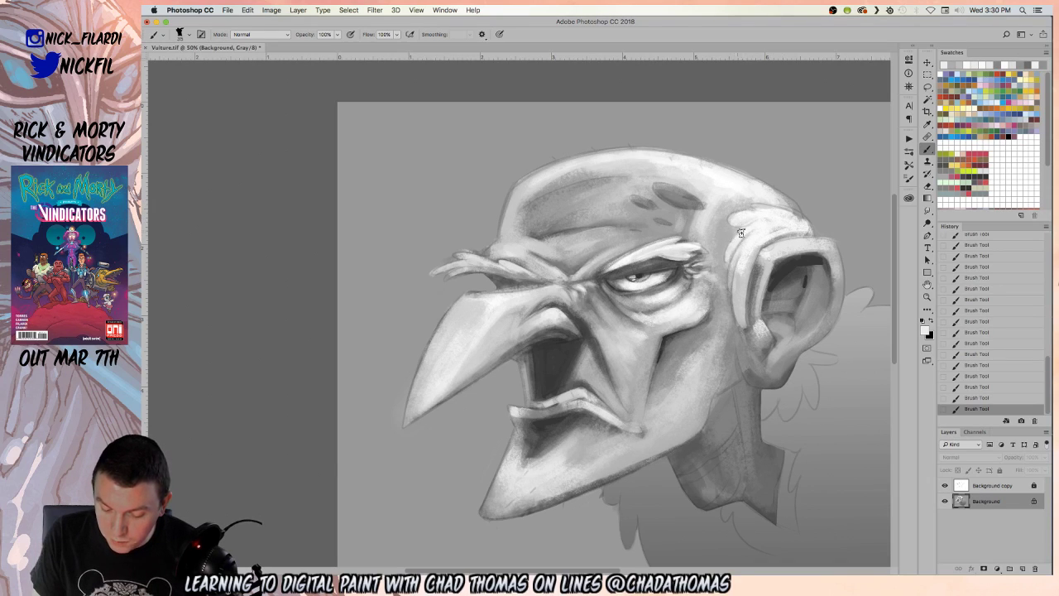
alt+click(743, 263)
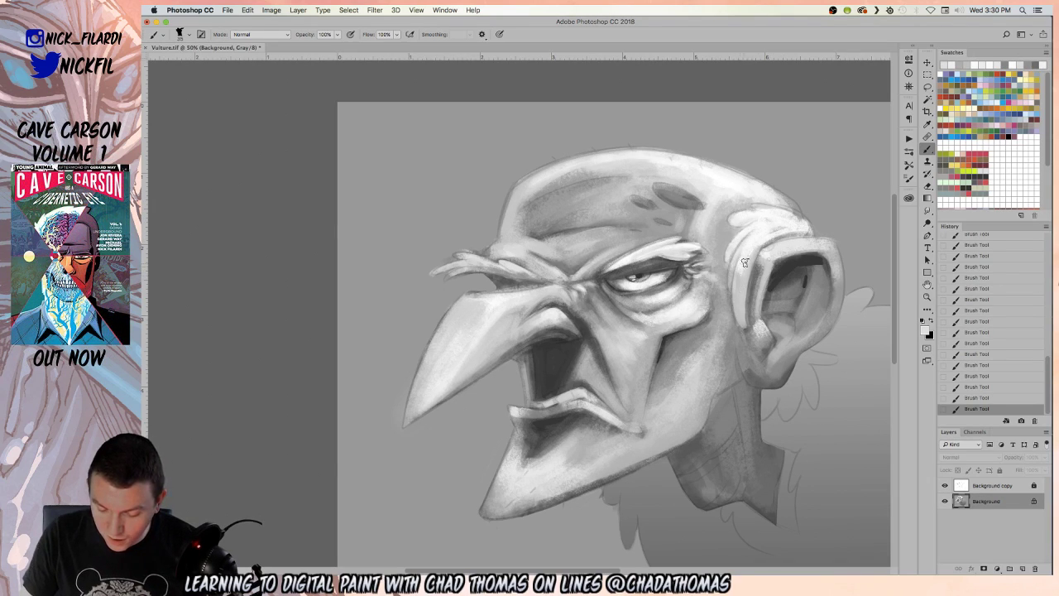
alt+click(765, 215)
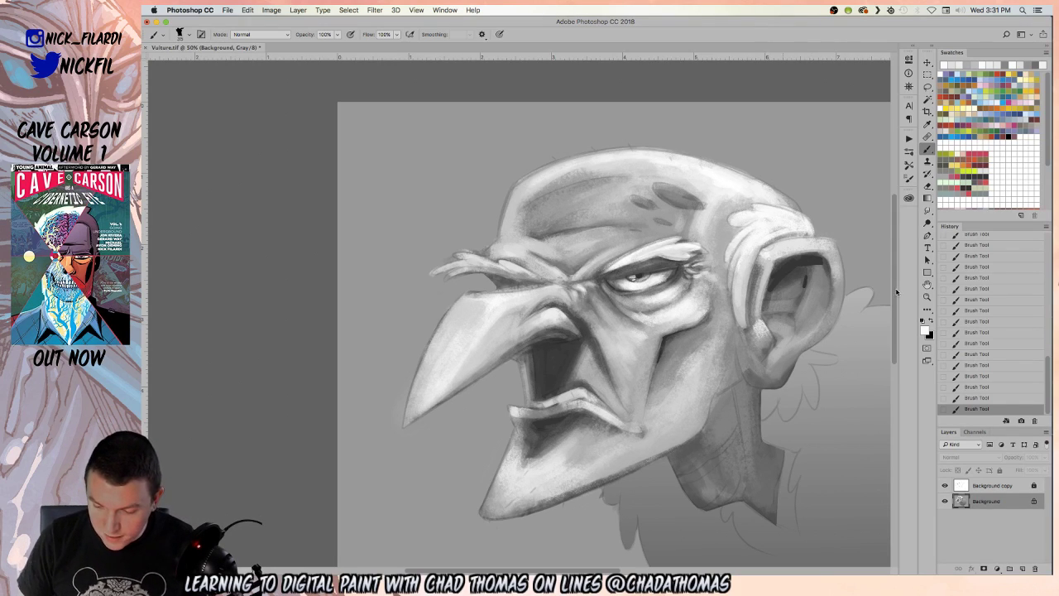
- Try a sampled light grey stroke on the back of the head above the hair tuft
click(927, 87)
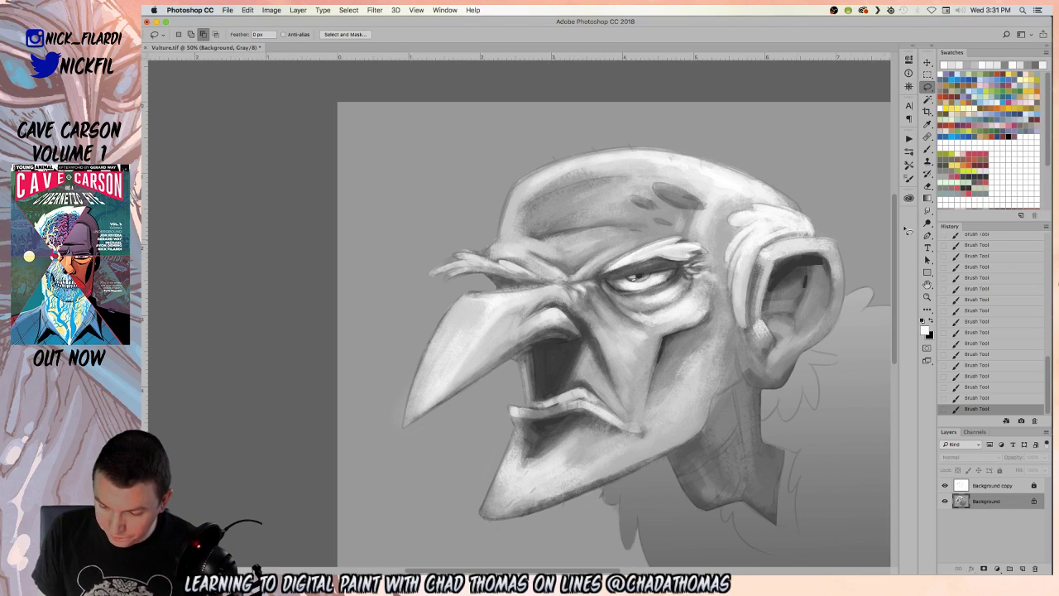
click(927, 149)
alt+click(742, 206)
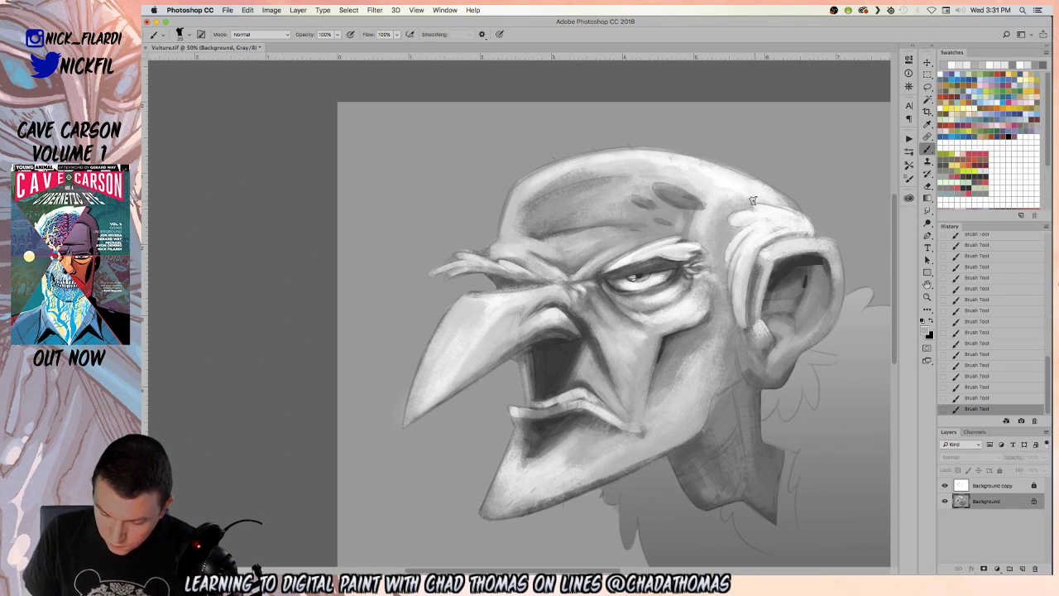
drag(741, 200, 778, 195)
key(super+z)
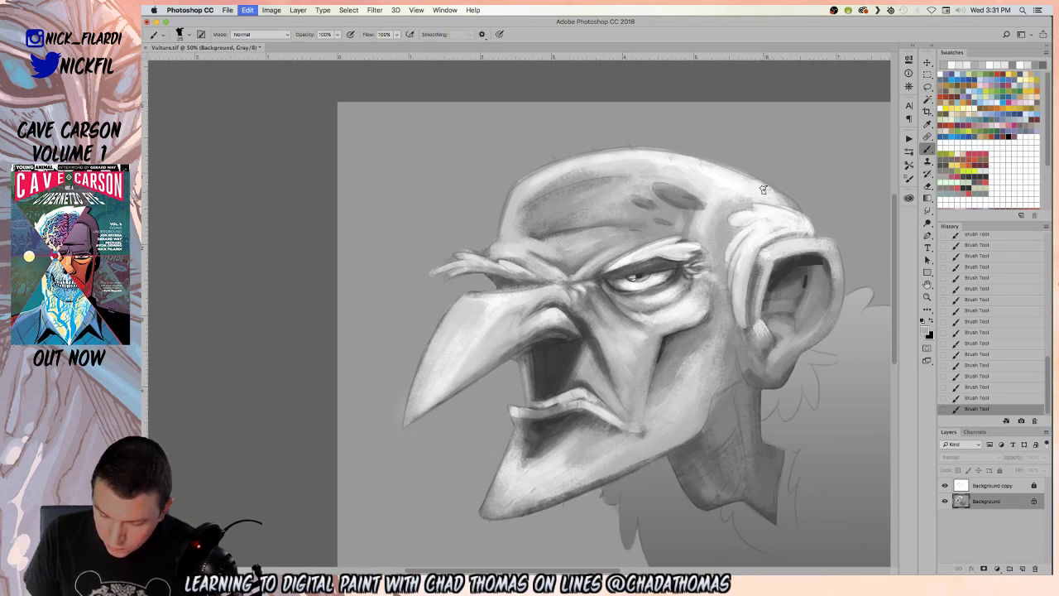
- Lighten the cheek below the eye down to the jaw with a larger light grey brush at 50% opacity
key(3)
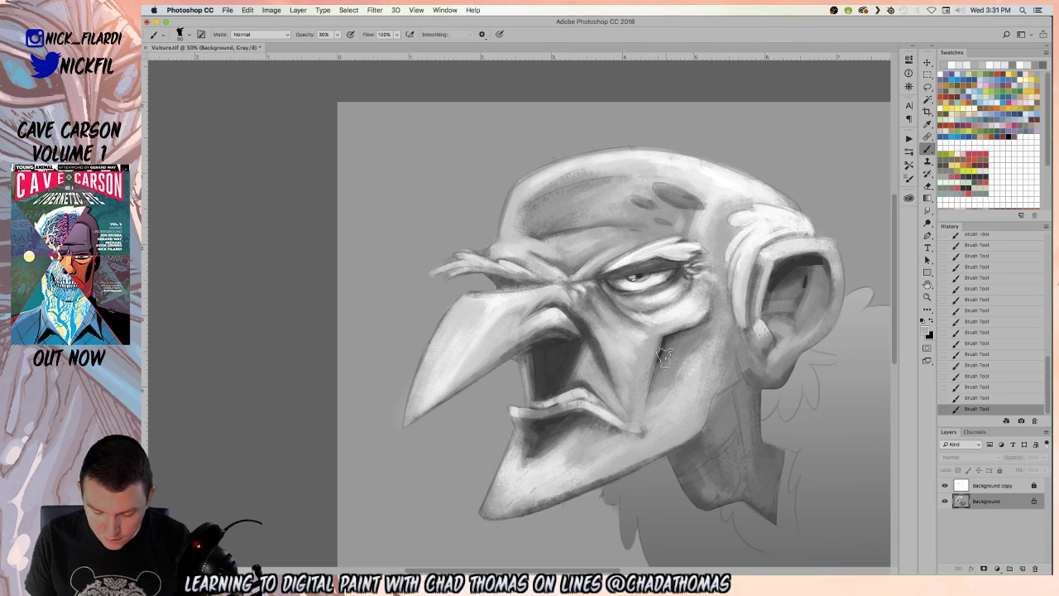
key(5)
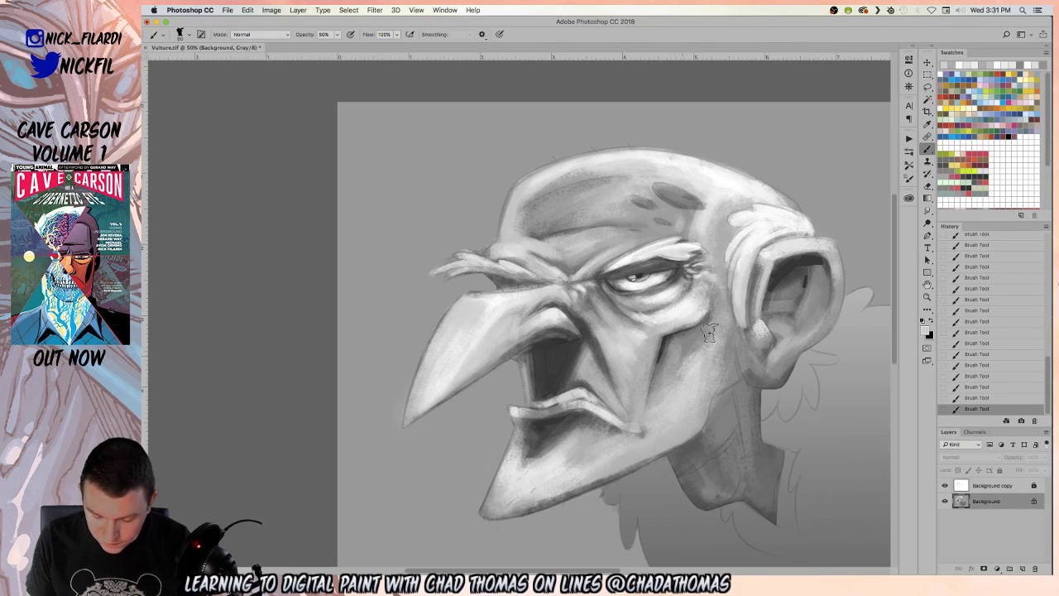
mouse_move(709, 334)
mouse_down()
mouse_move(685, 342)
mouse_move(697, 327)
mouse_move(664, 344)
mouse_move(648, 416)
mouse_up()
mouse_move(722, 316)
mouse_down()
mouse_move(643, 430)
mouse_move(653, 437)
mouse_up()
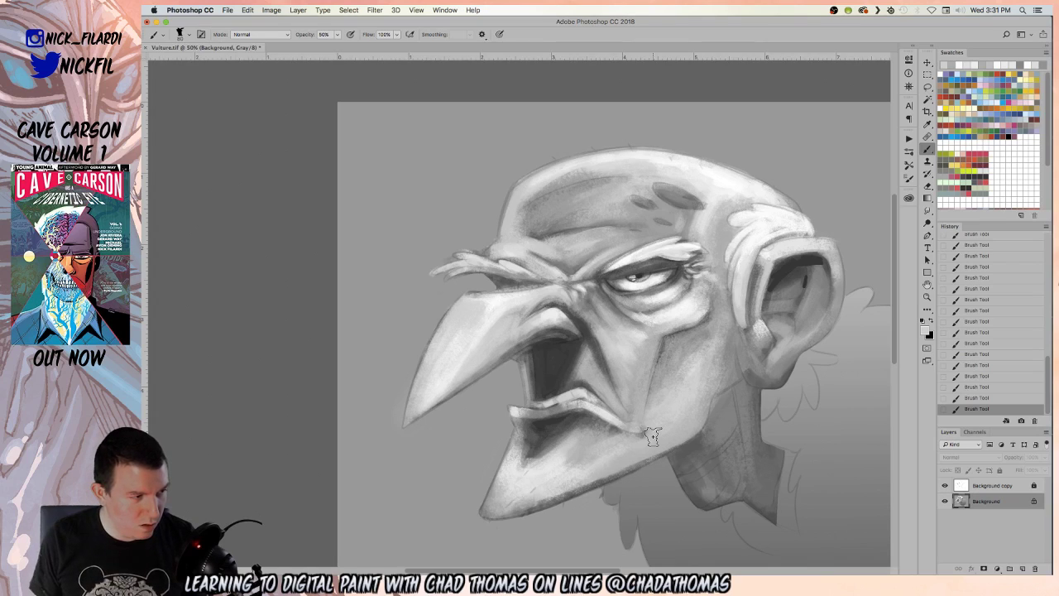
mouse_move(778, 199)
mouse_down()
mouse_move(736, 273)
mouse_move(753, 269)
mouse_up()
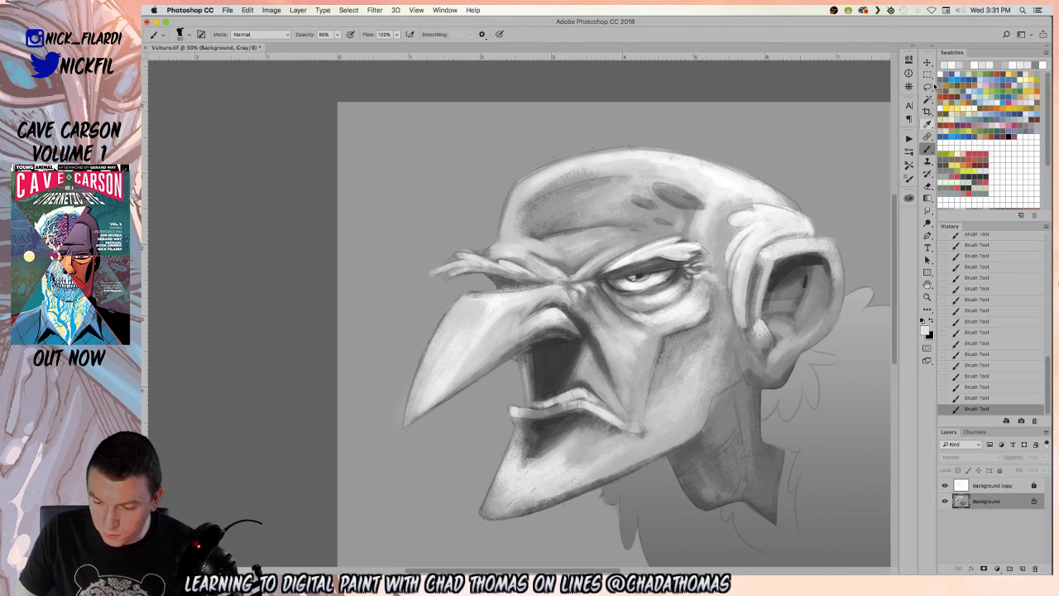
- Try light strokes near the age spots and eyebrow tip with a small area above the hair tuft lassoed, and deselect
key(l)
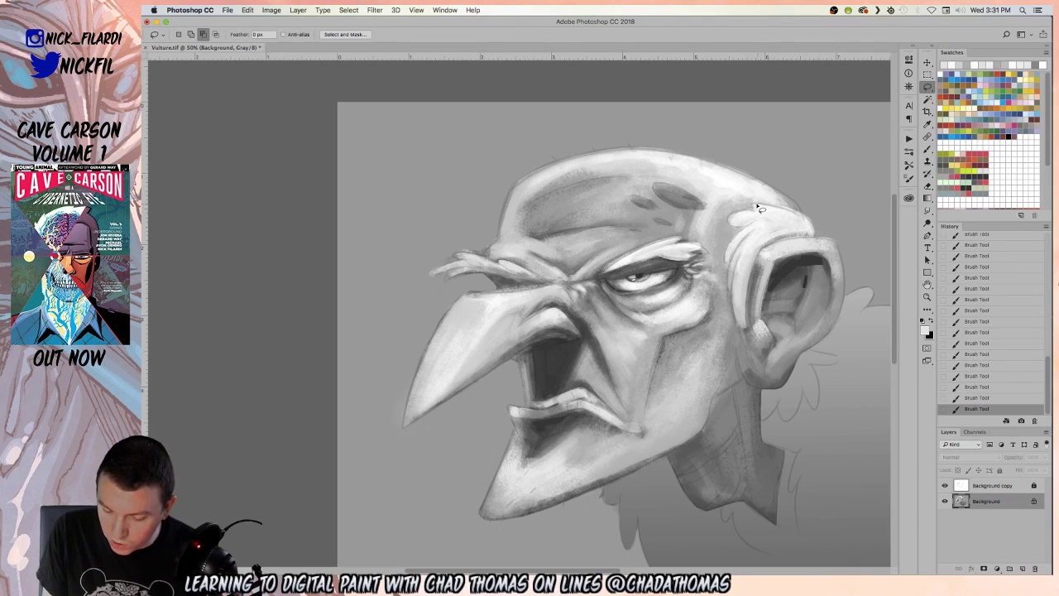
drag(759, 208, 757, 206)
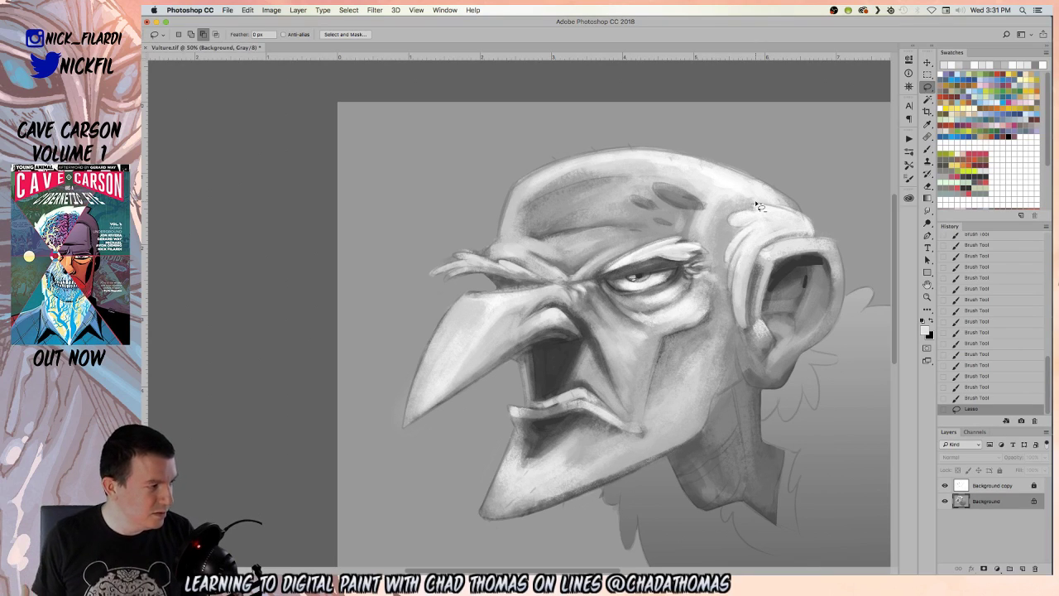
click(927, 148)
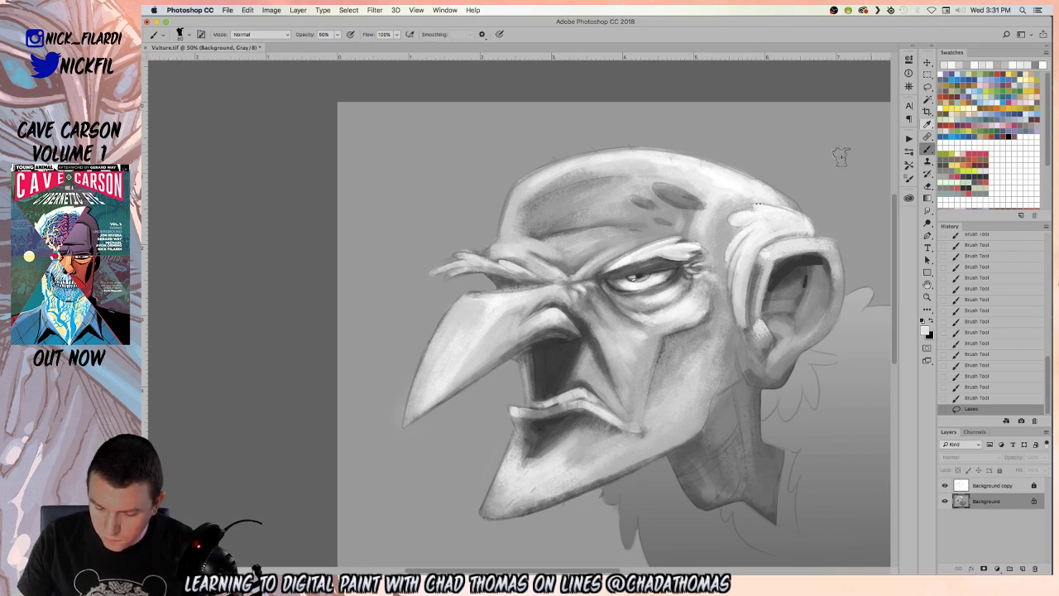
drag(683, 194, 701, 220)
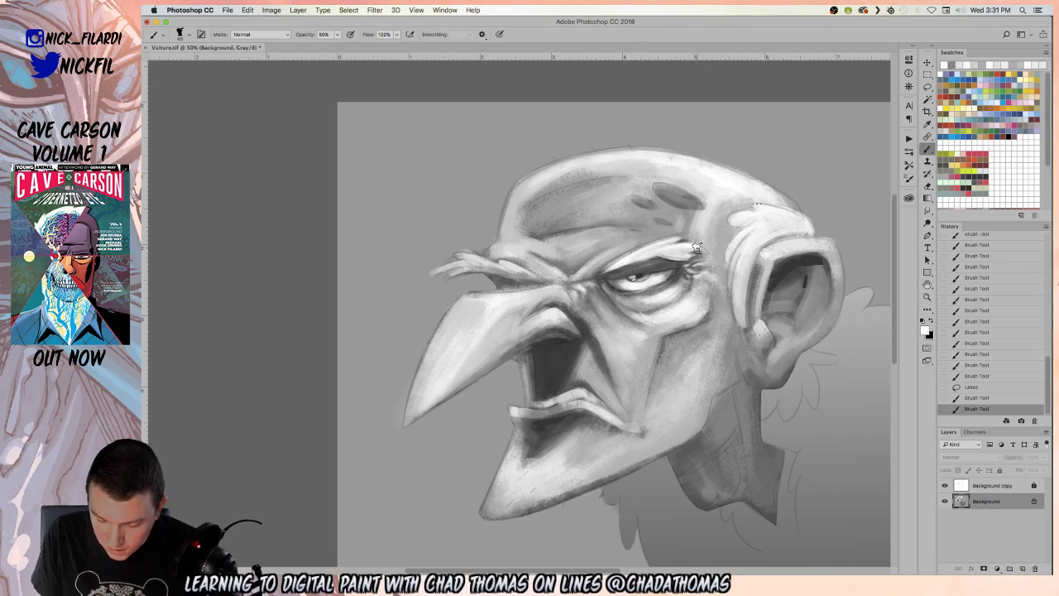
drag(700, 244, 722, 241)
key(0)
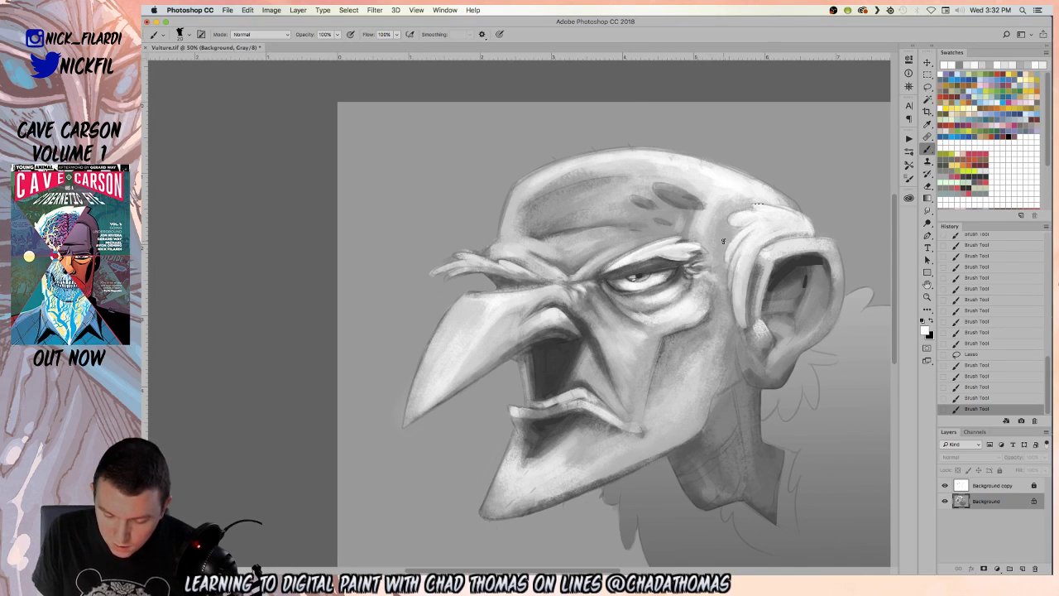
key(super+d)
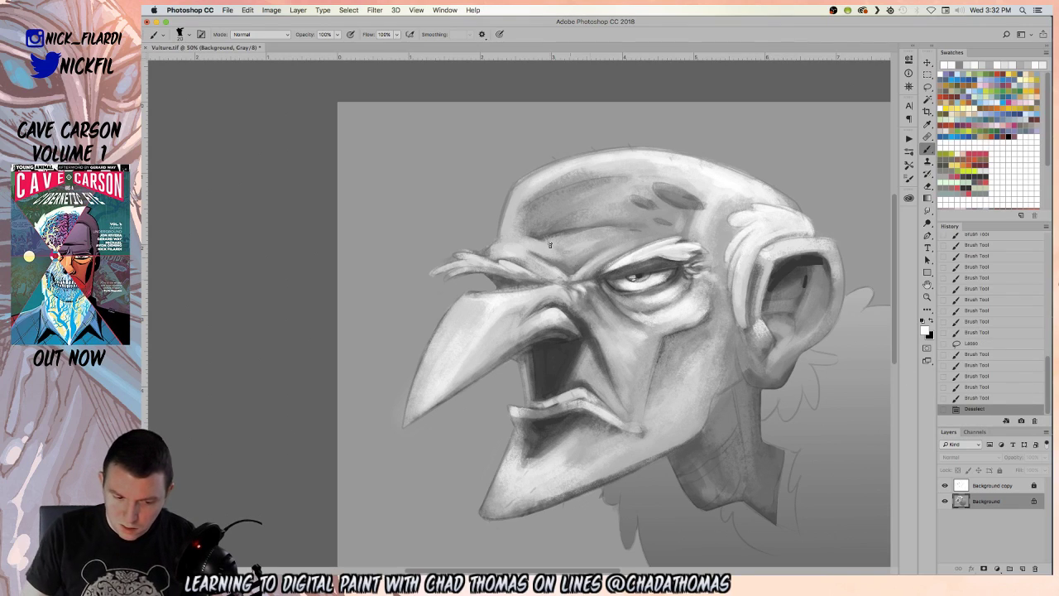
- Sharpen the eyebrow's outer tip and inner edge with a small brush at 100% opacity in greys sampled nearby
mouse_move(697, 250)
mouse_down()
mouse_move(708, 256)
mouse_move(705, 245)
mouse_move(684, 256)
mouse_move(699, 251)
mouse_up()
alt+click(694, 258)
alt+click(666, 258)
mouse_move(695, 255)
mouse_down()
mouse_move(682, 251)
mouse_move(705, 244)
mouse_up()
alt+click(680, 249)
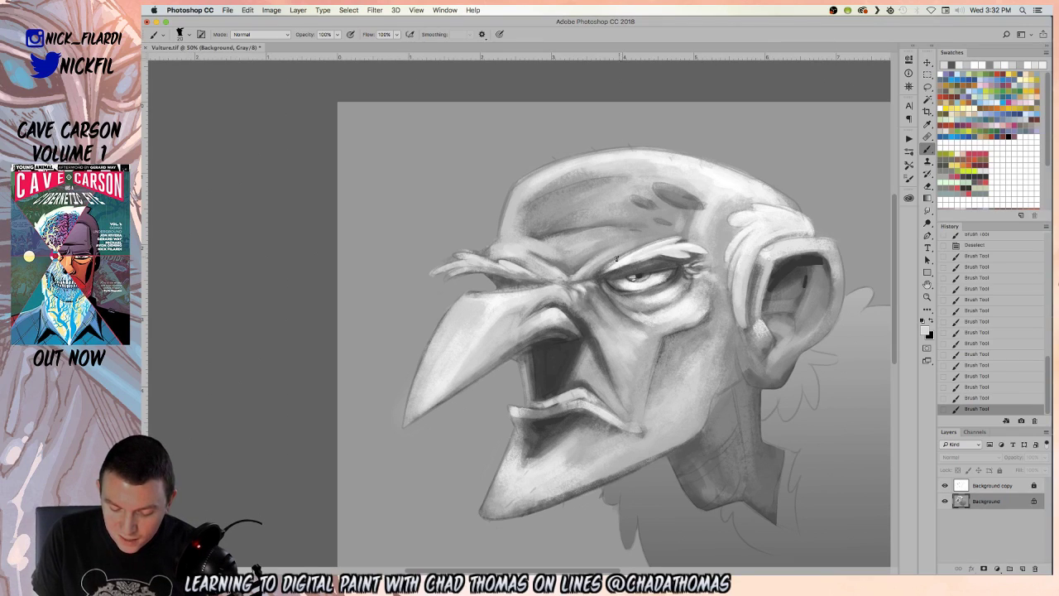
drag(608, 269, 622, 261)
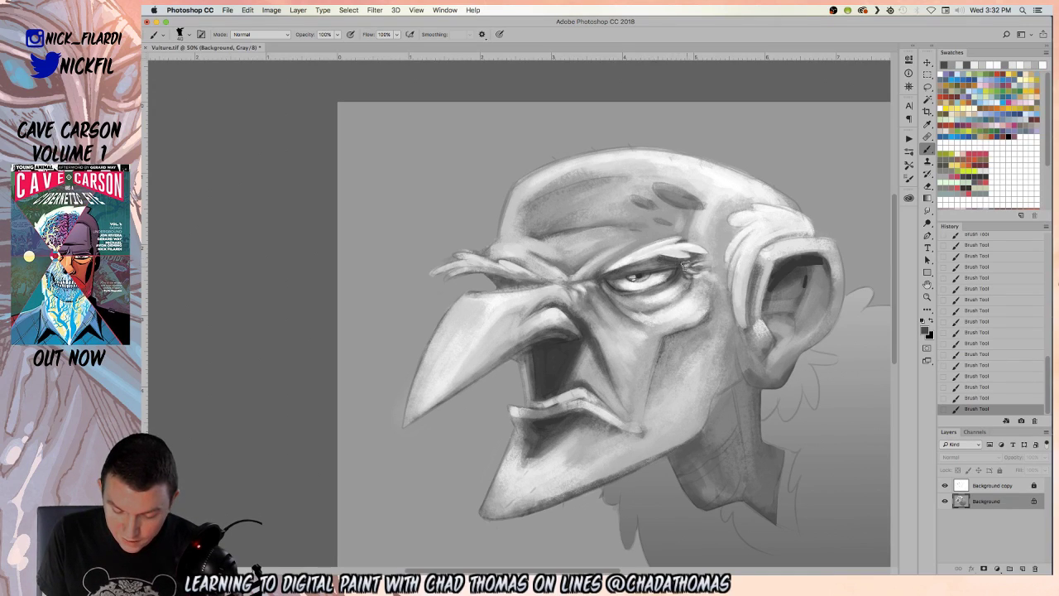
- Touch up the near eye's dark upper lid line and paint a light highlight along the beak's ridge with sampled greys
drag(602, 277, 677, 259)
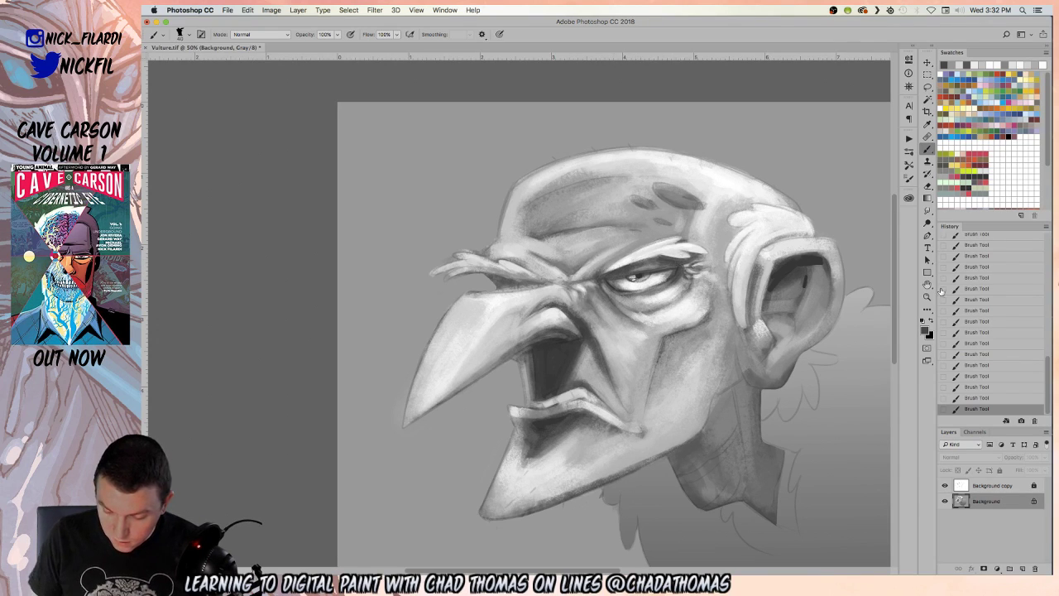
click(926, 284)
mouse_move(593, 412)
mouse_down()
mouse_move(654, 418)
mouse_move(603, 415)
mouse_up()
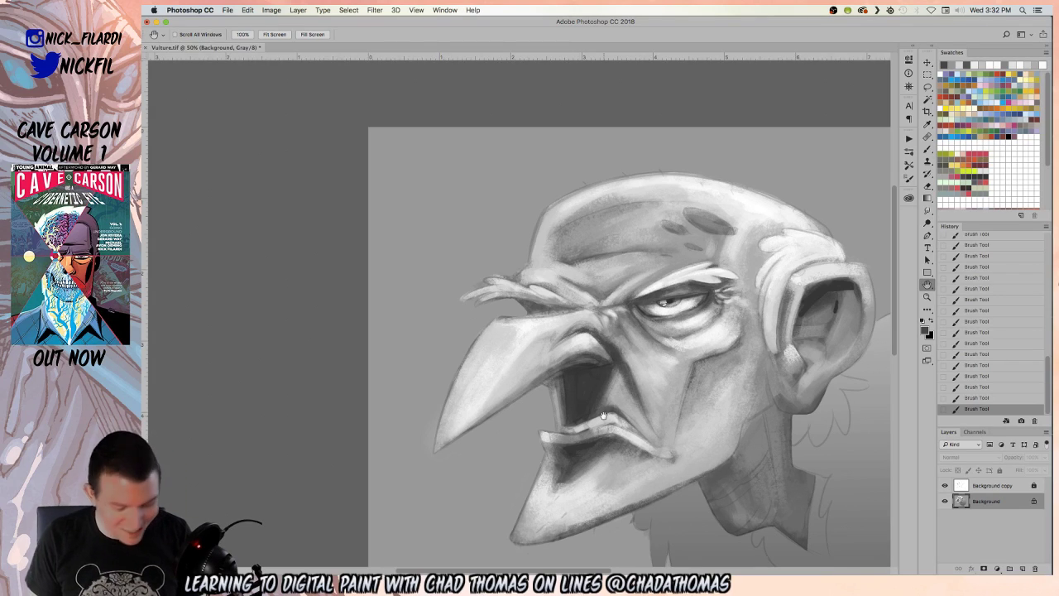
click(927, 149)
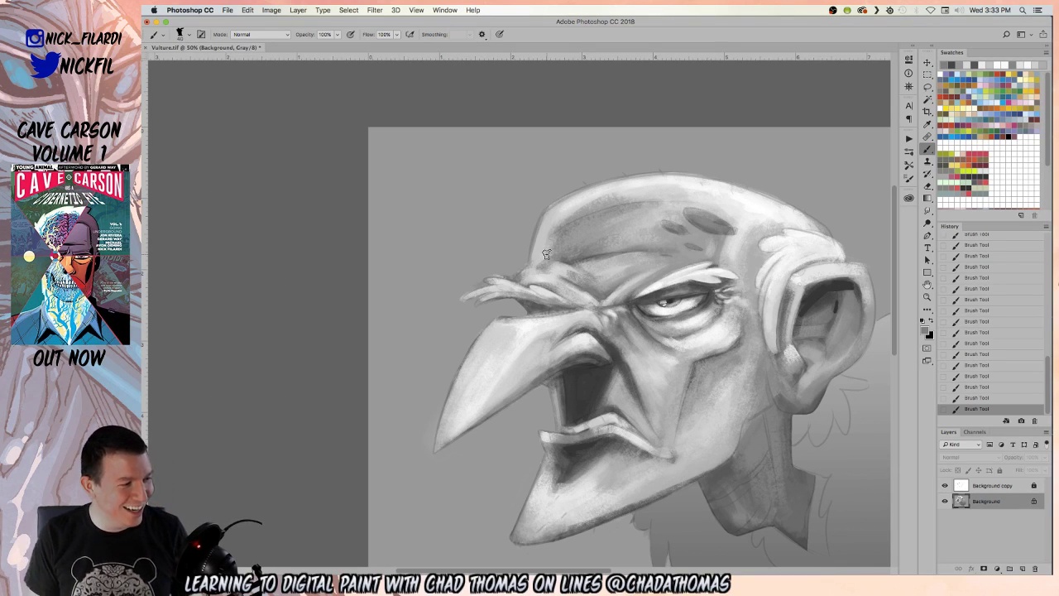
alt+click(511, 318)
alt+click(532, 328)
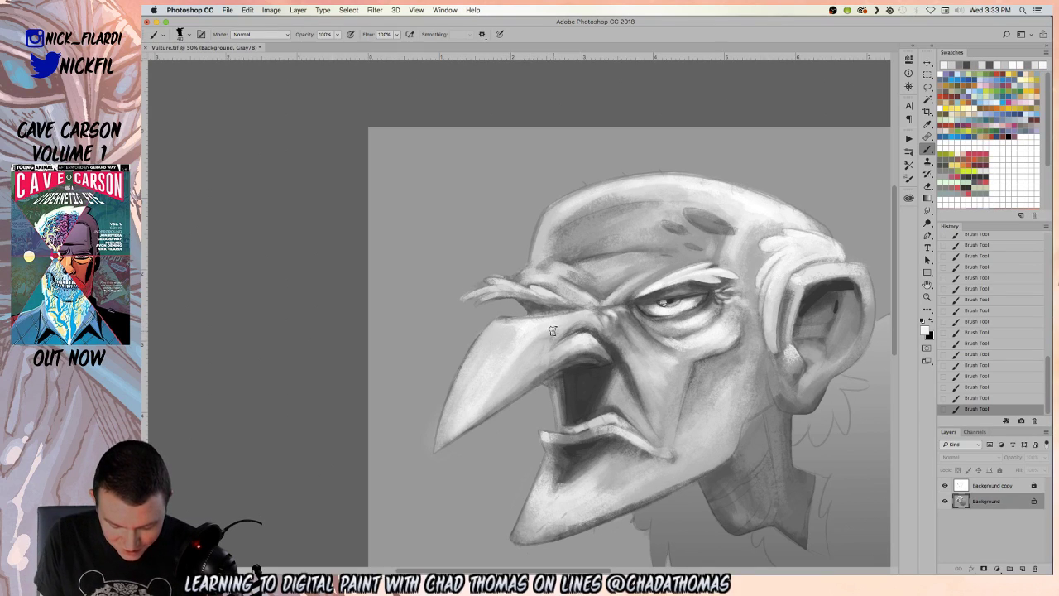
alt+click(768, 197)
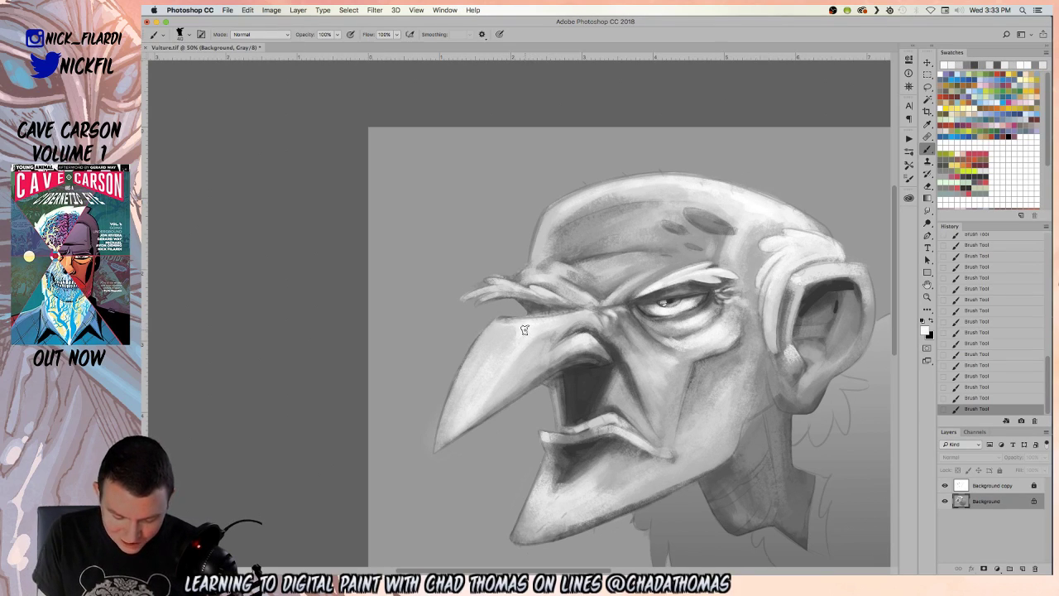
alt+click(490, 388)
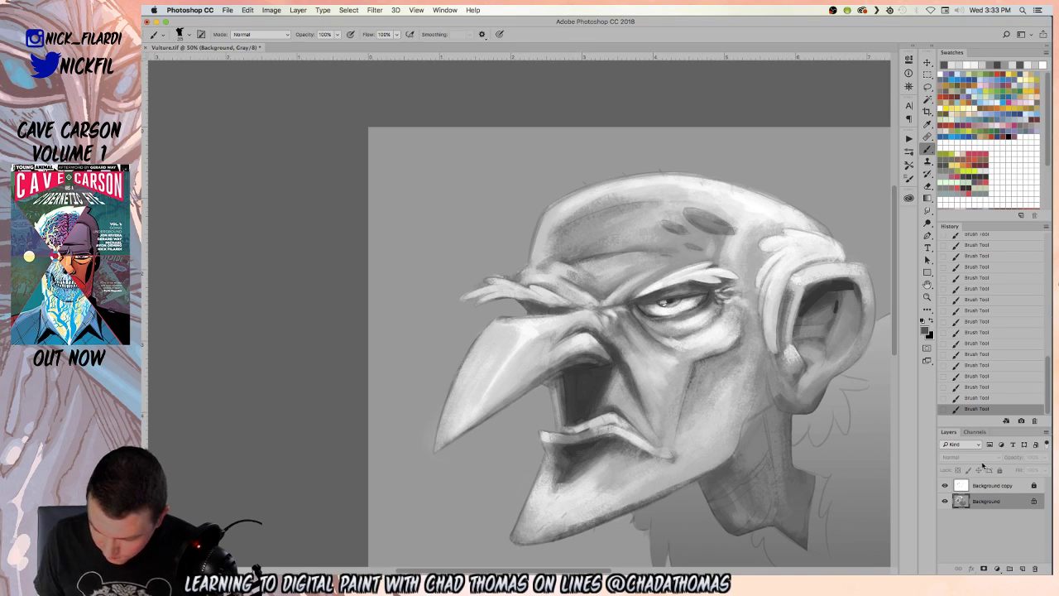
- Unlock the Background copy line-art layer and raise its opacity to 100%
click(945, 500)
click(944, 500)
click(945, 486)
click(945, 486)
click(1006, 486)
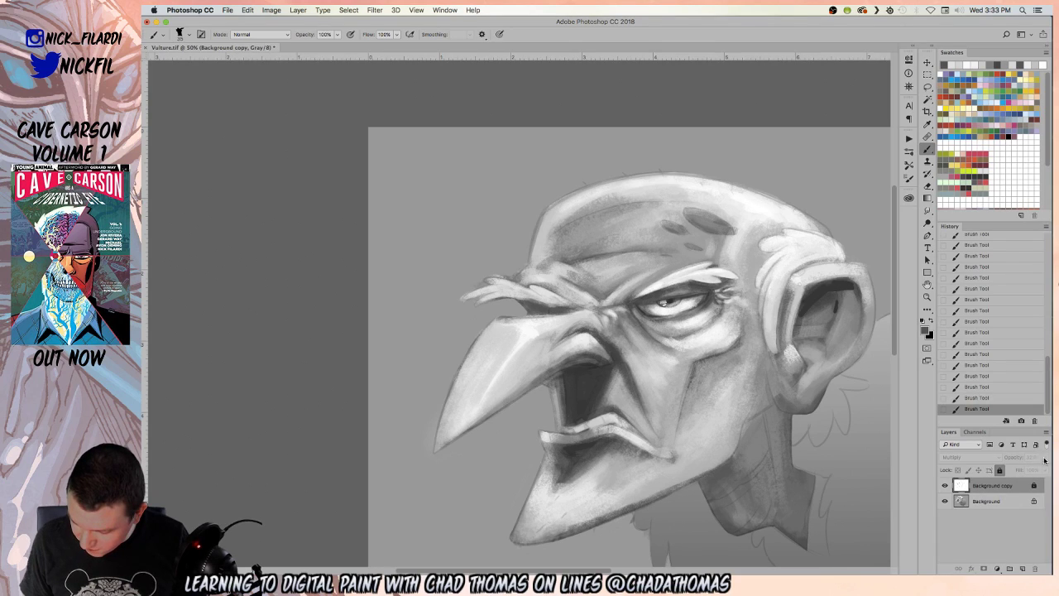
click(999, 470)
click(1044, 457)
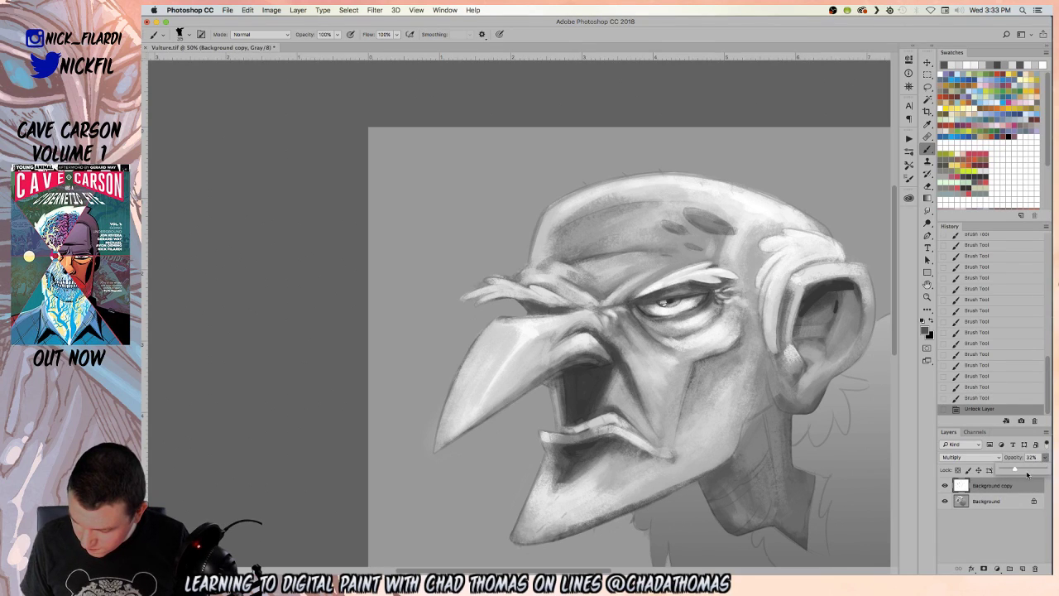
click(1042, 469)
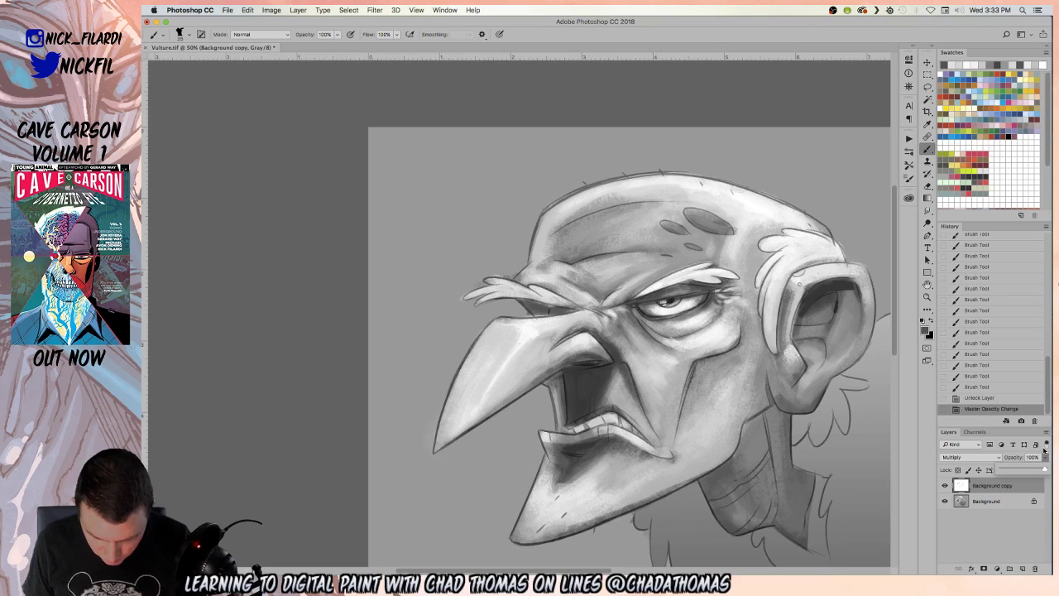
key(Return)
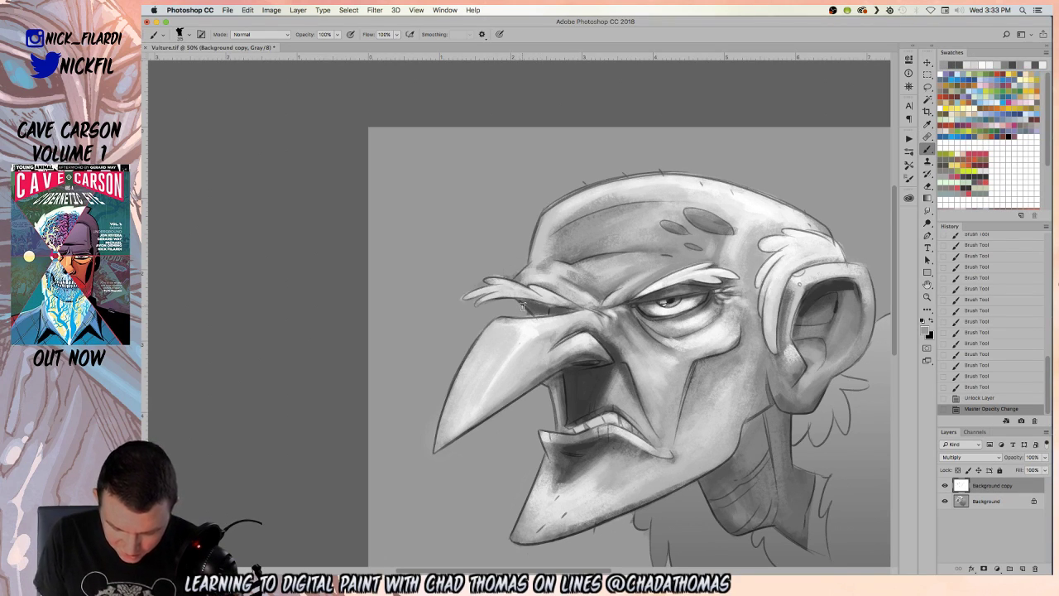
- Hide the Background copy line art and make the Background layer active for painting
click(946, 487)
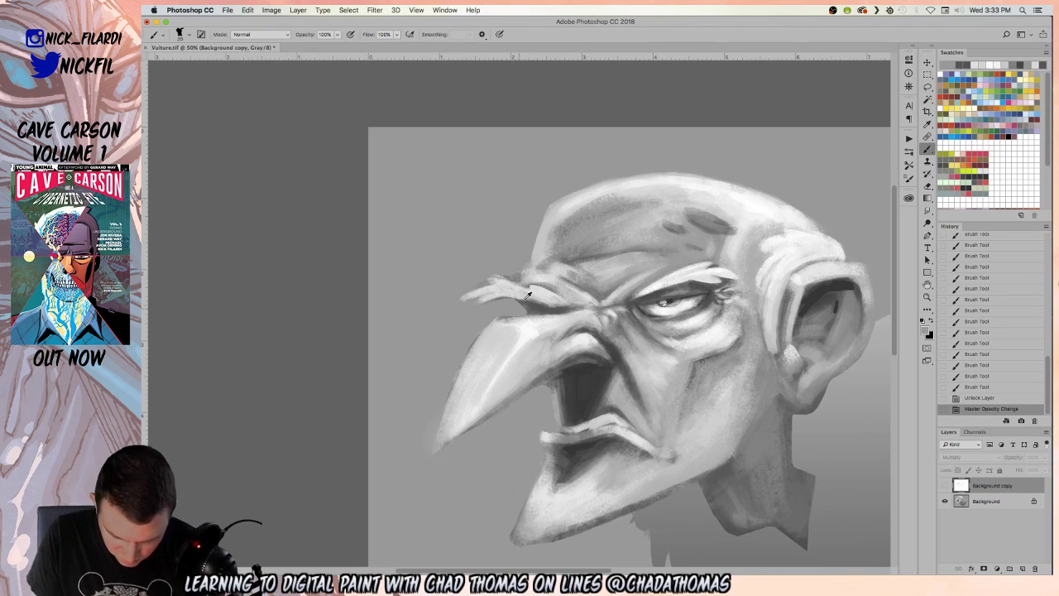
click(945, 485)
click(947, 488)
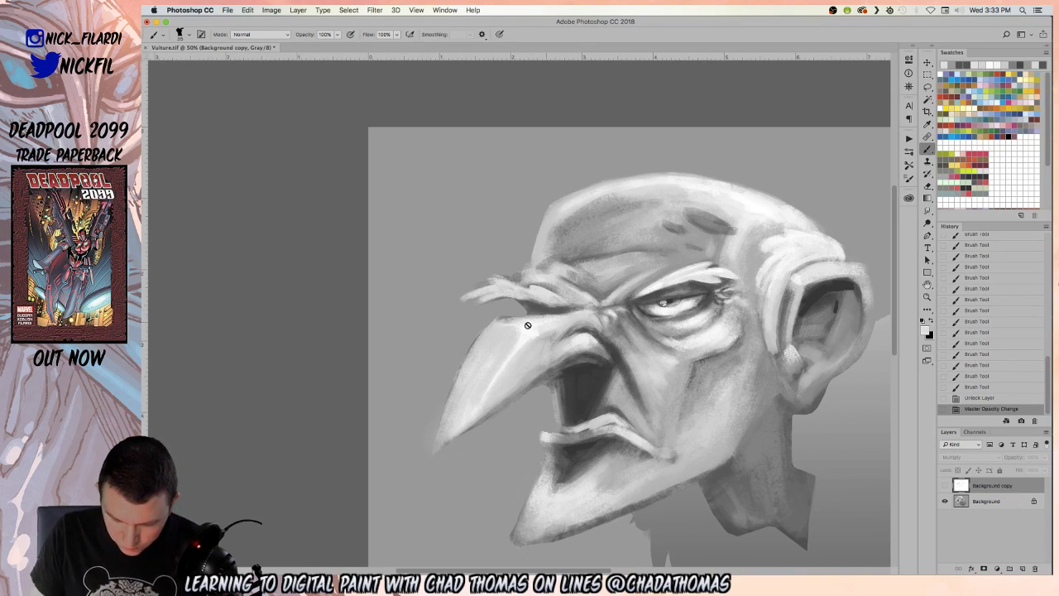
click(499, 321)
click(667, 196)
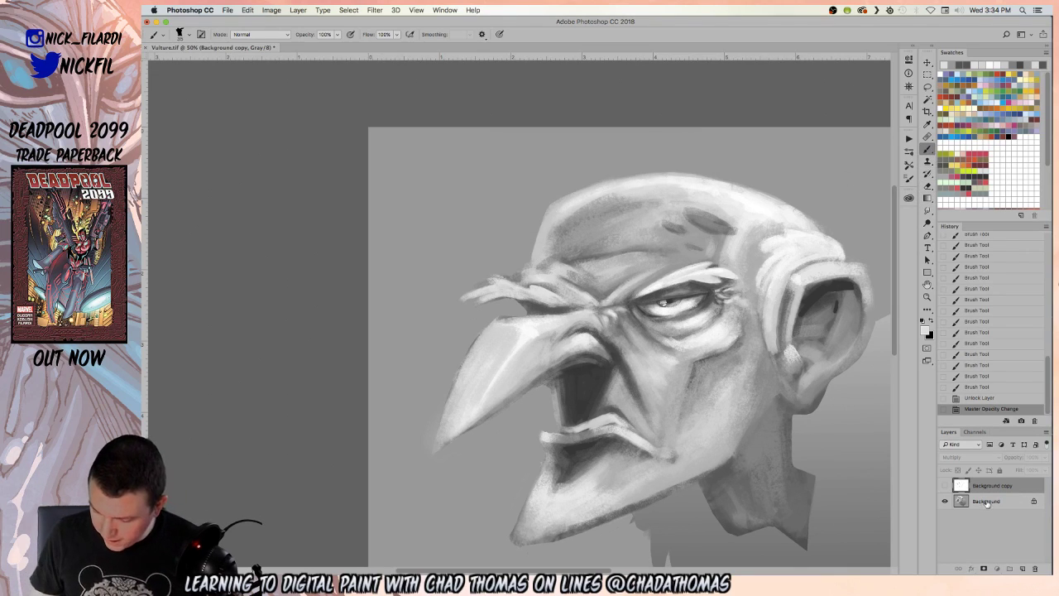
click(985, 501)
- Define the far eyebrow's lower edge with dark strokes beneath it and light hair strokes above, using a small brush
mouse_move(500, 321)
mouse_down()
mouse_move(545, 319)
mouse_move(521, 321)
mouse_move(533, 318)
mouse_move(520, 303)
mouse_move(532, 307)
mouse_up()
click(533, 318)
click(538, 314)
click(519, 303)
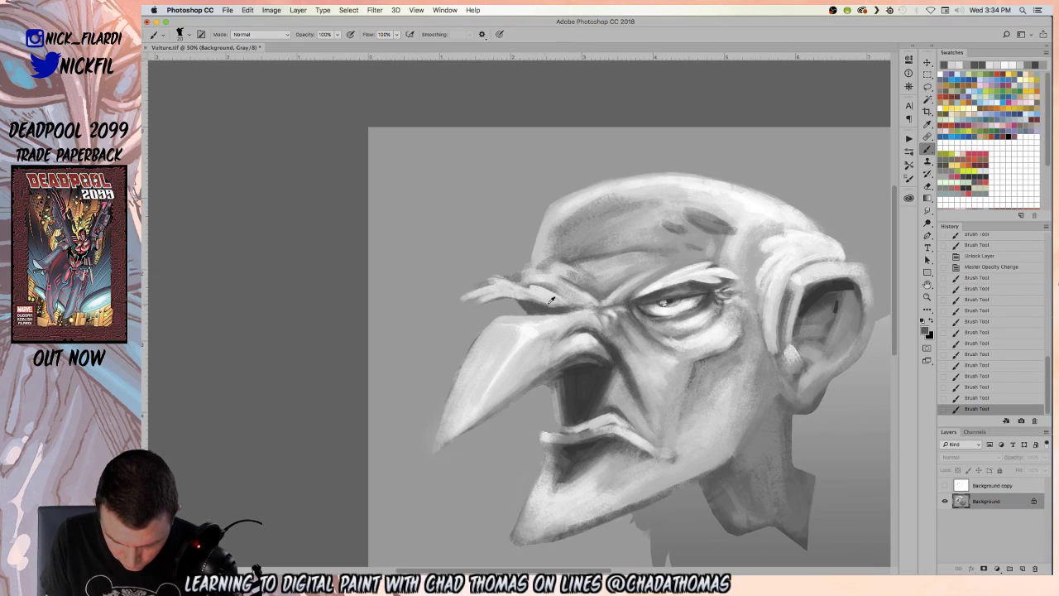
mouse_move(516, 295)
mouse_down()
mouse_move(550, 302)
mouse_move(507, 291)
mouse_move(578, 304)
mouse_move(546, 301)
mouse_up()
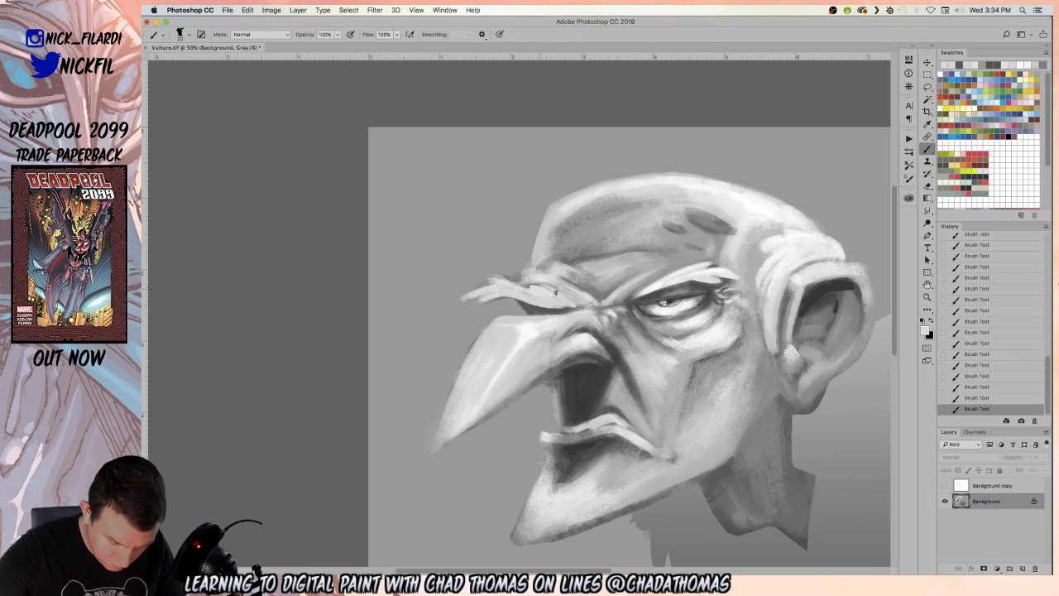
click(667, 306)
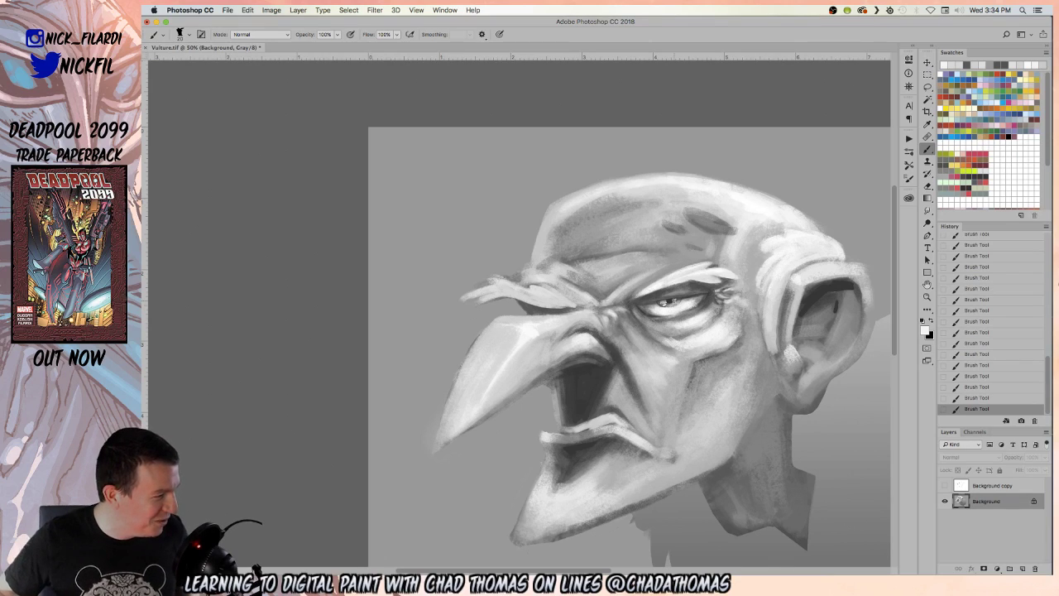
mouse_move(529, 294)
mouse_down()
mouse_move(569, 303)
mouse_move(543, 285)
mouse_move(554, 305)
mouse_move(501, 284)
mouse_move(532, 296)
mouse_move(481, 290)
mouse_move(526, 289)
mouse_move(499, 294)
mouse_move(529, 299)
mouse_up()
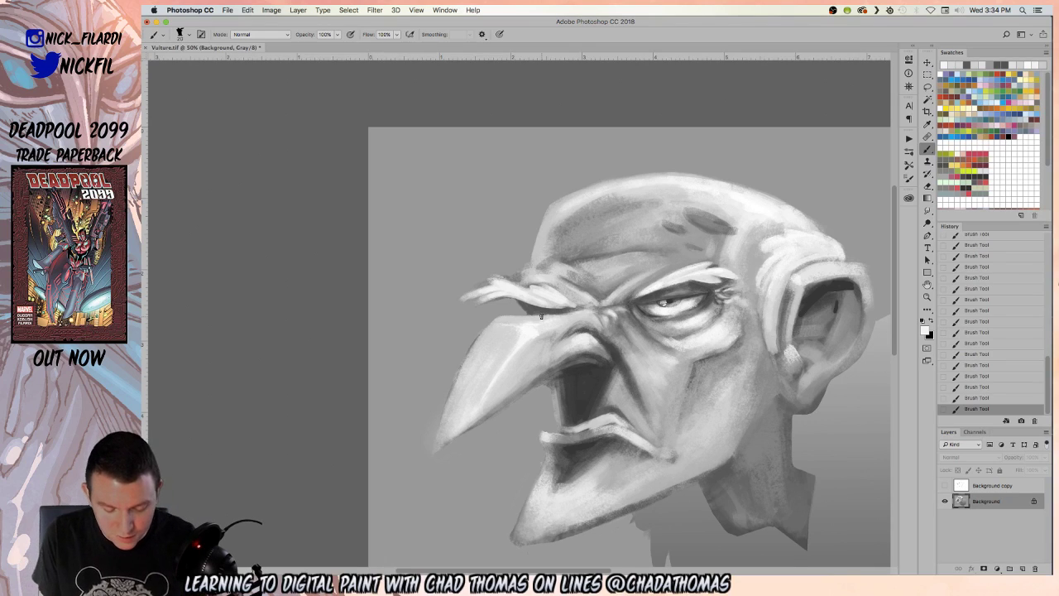
- Check the far eyebrow against the line art and reshape its outer tip with sampled light hair and background greys
click(944, 485)
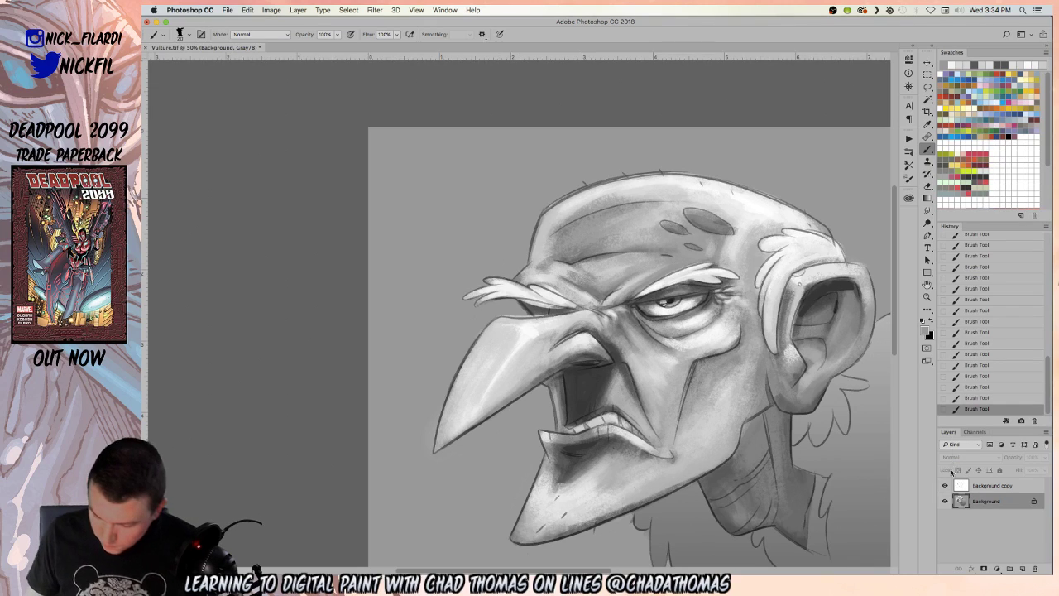
click(945, 485)
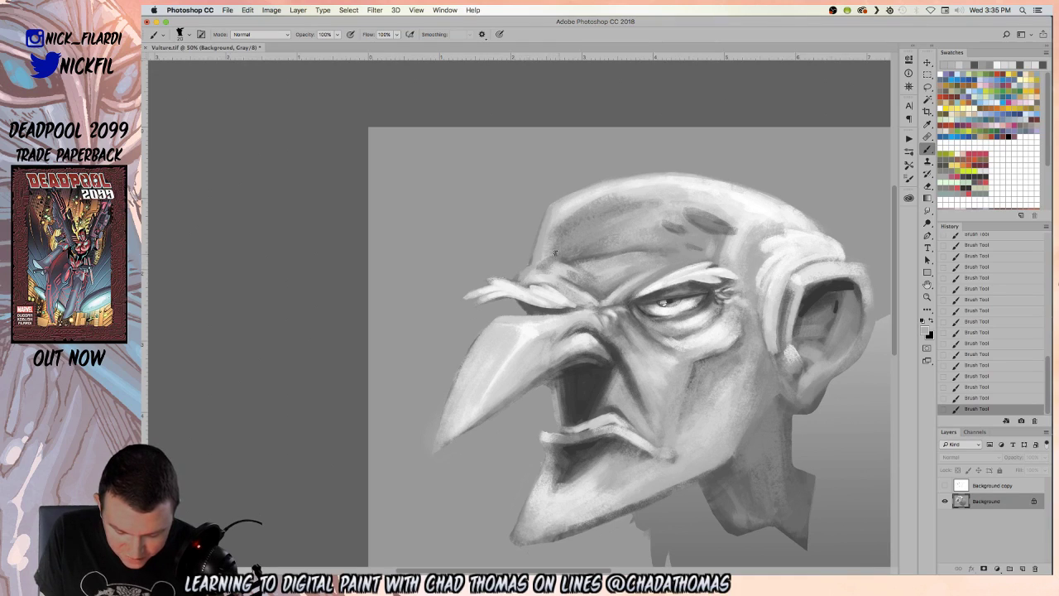
alt+click(547, 288)
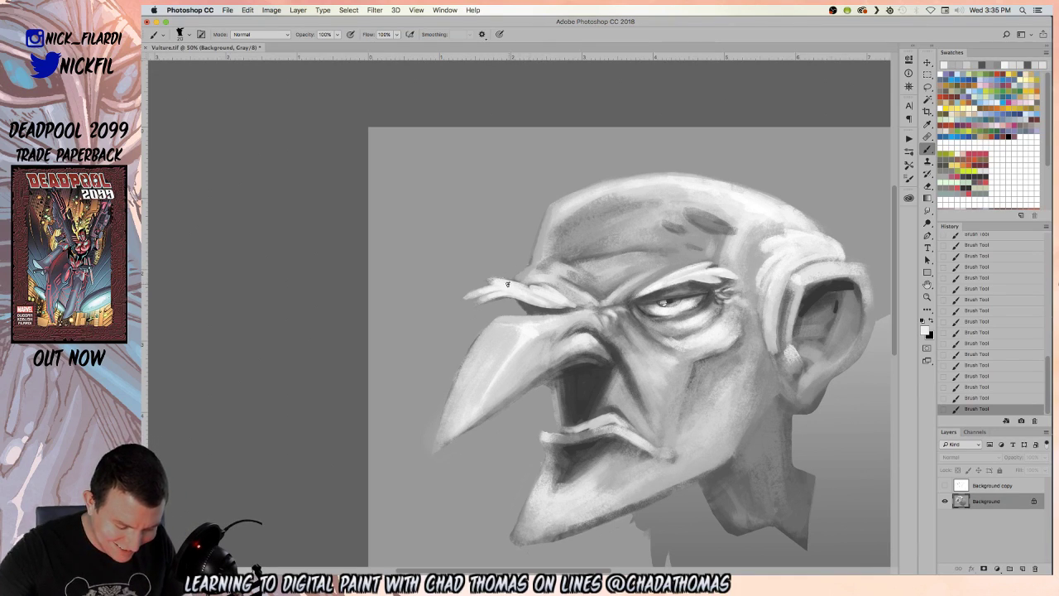
alt+click(462, 294)
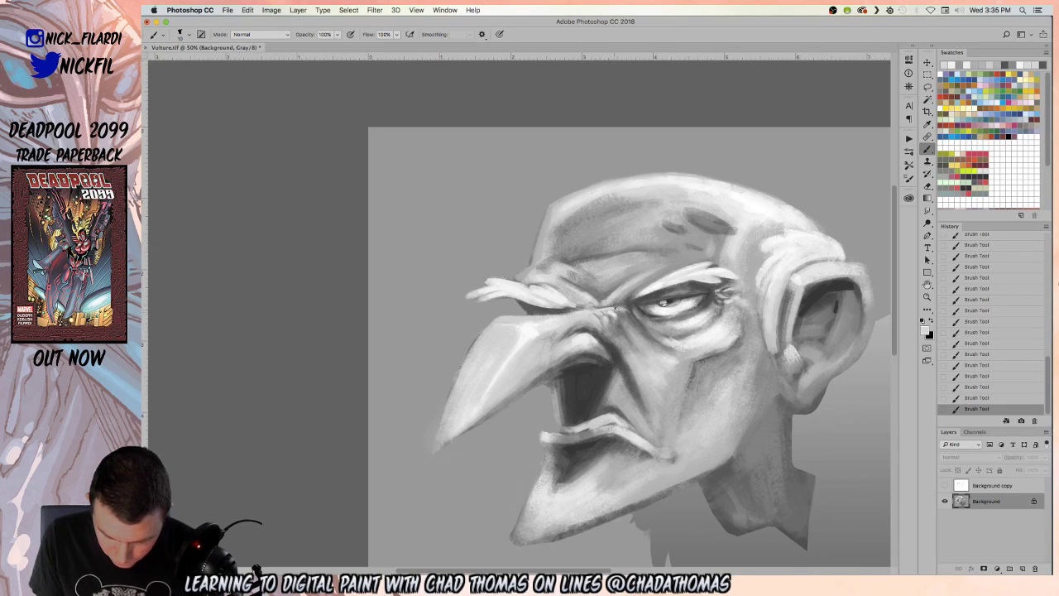
- Paint small wrinkles on the nose bridge between the eyes and blend the top of the beak with sampled greys
key(bracketright)
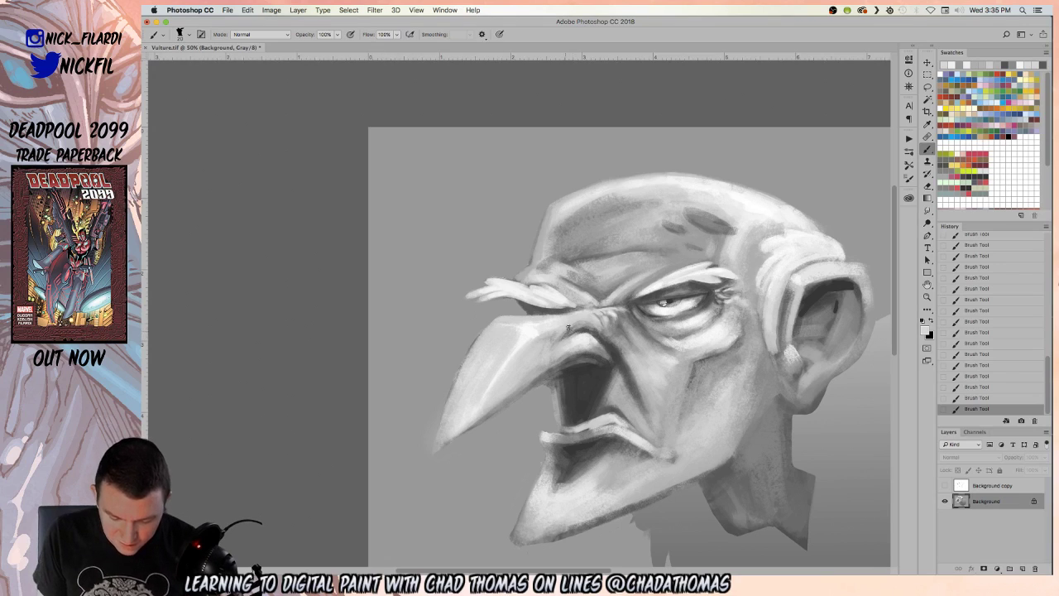
key(z)
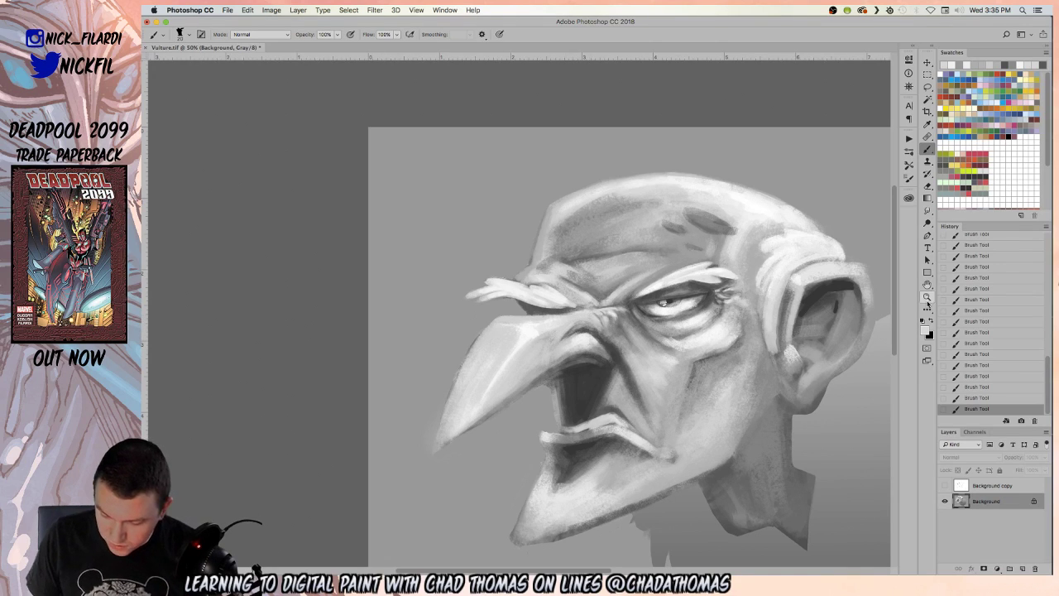
alt+click(709, 279)
click(509, 315)
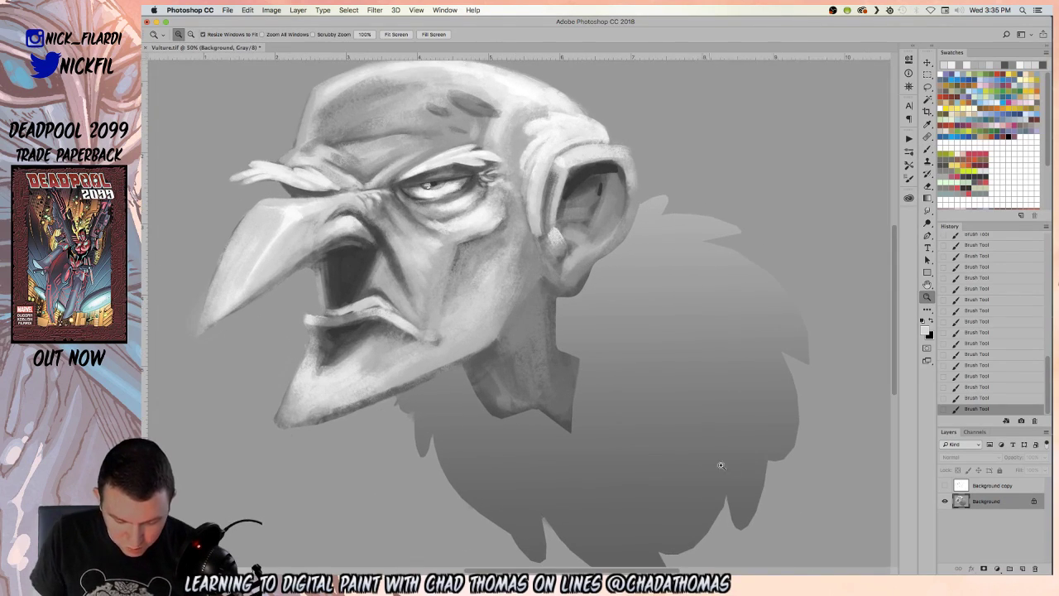
key(h)
mouse_move(618, 335)
mouse_down()
mouse_move(678, 408)
mouse_move(782, 431)
mouse_up()
click(928, 150)
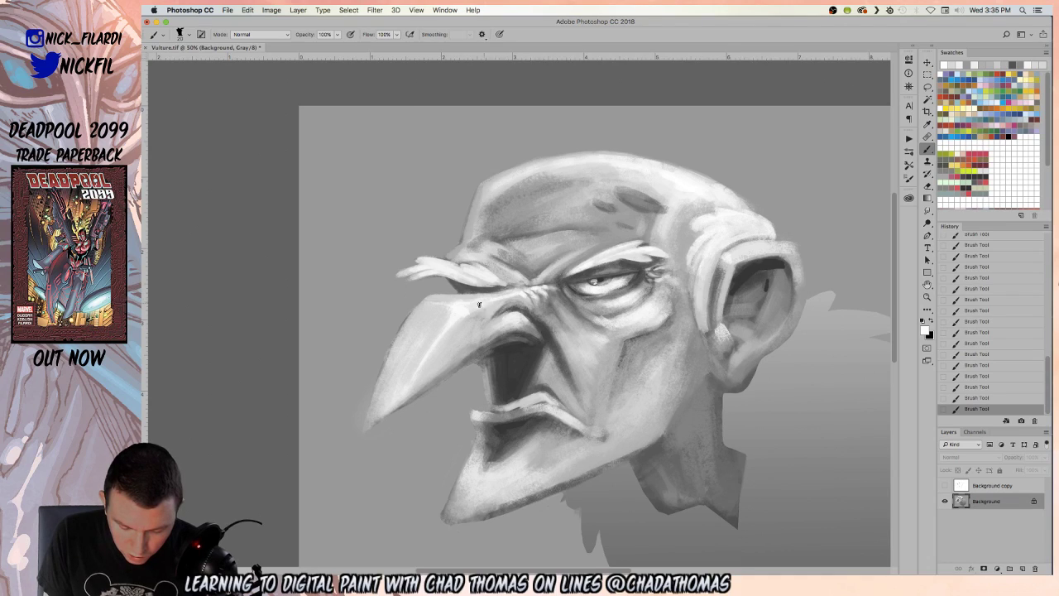
alt+click(509, 290)
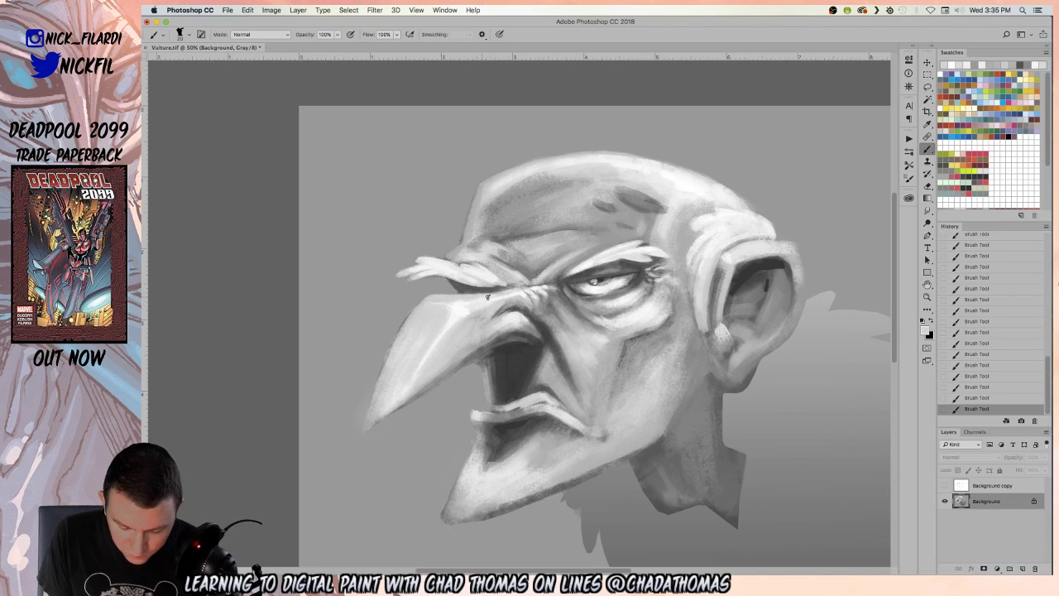
click(542, 293)
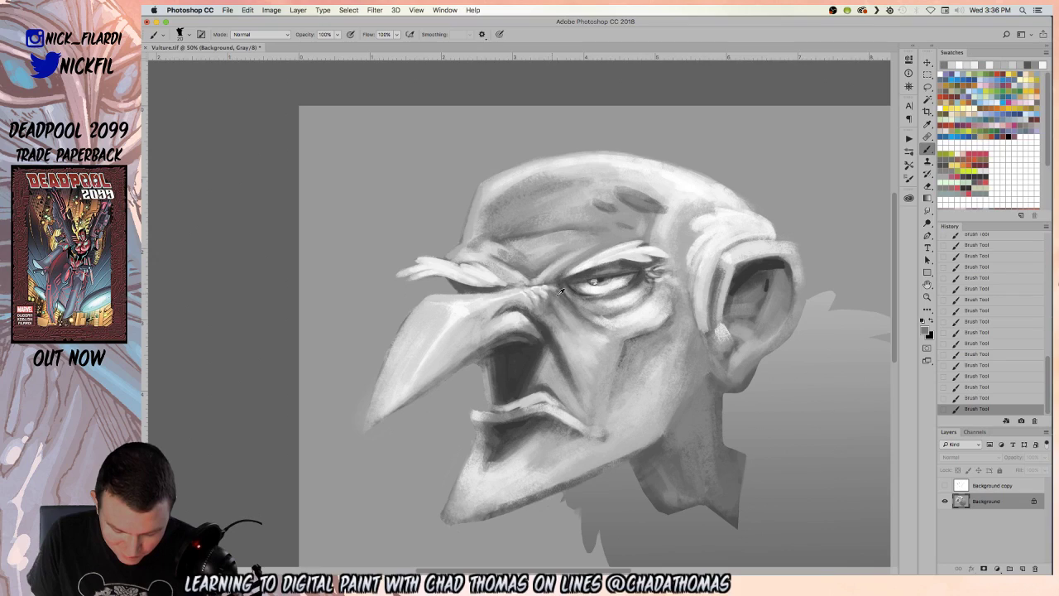
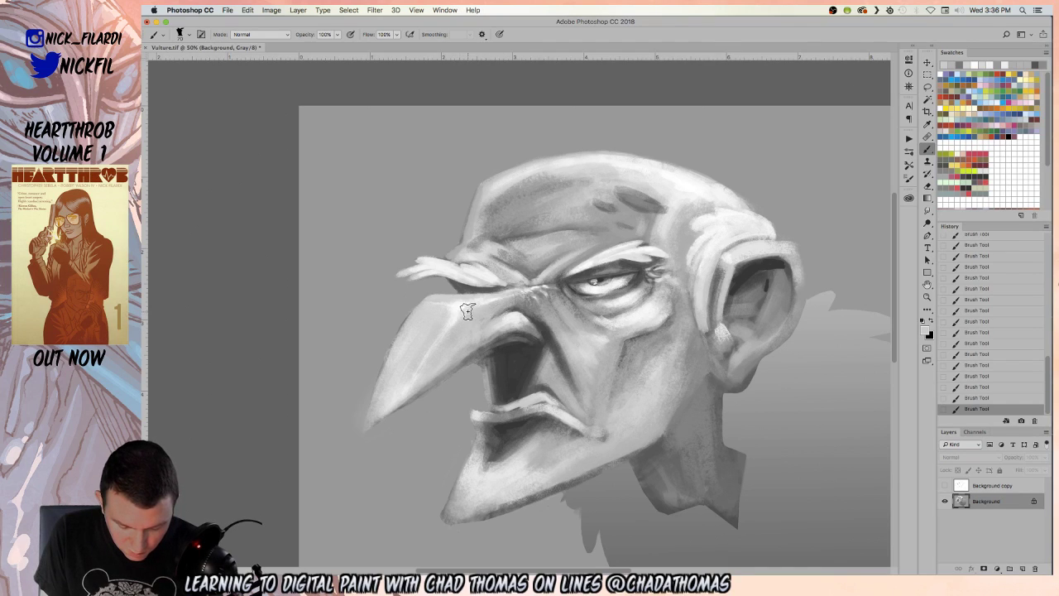
- Clean up the beak's outer edge and pointed tip against the background with the Brush tool
click(927, 296)
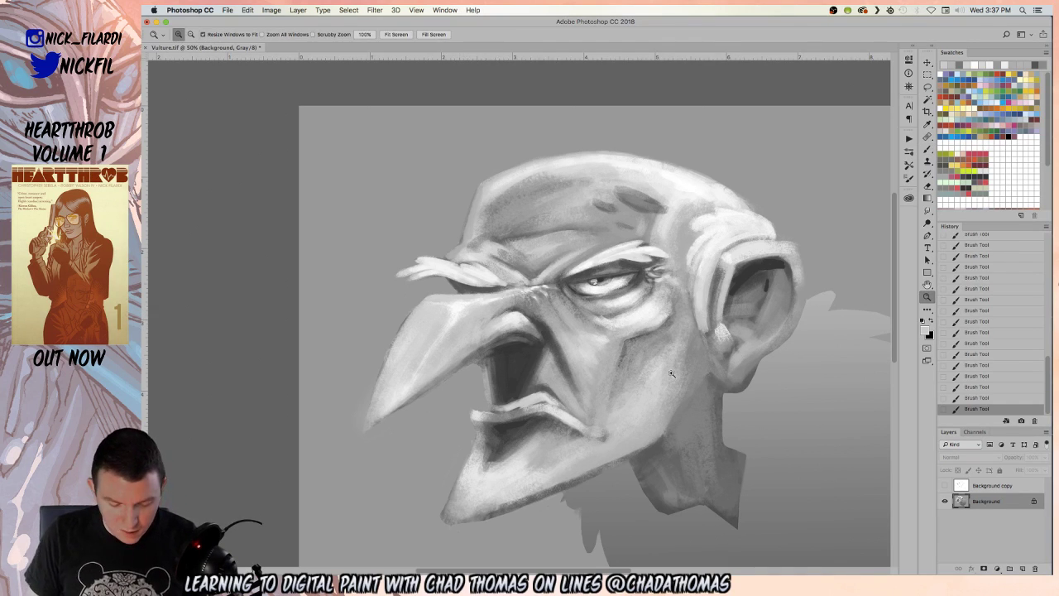
alt+click(685, 373)
click(785, 372)
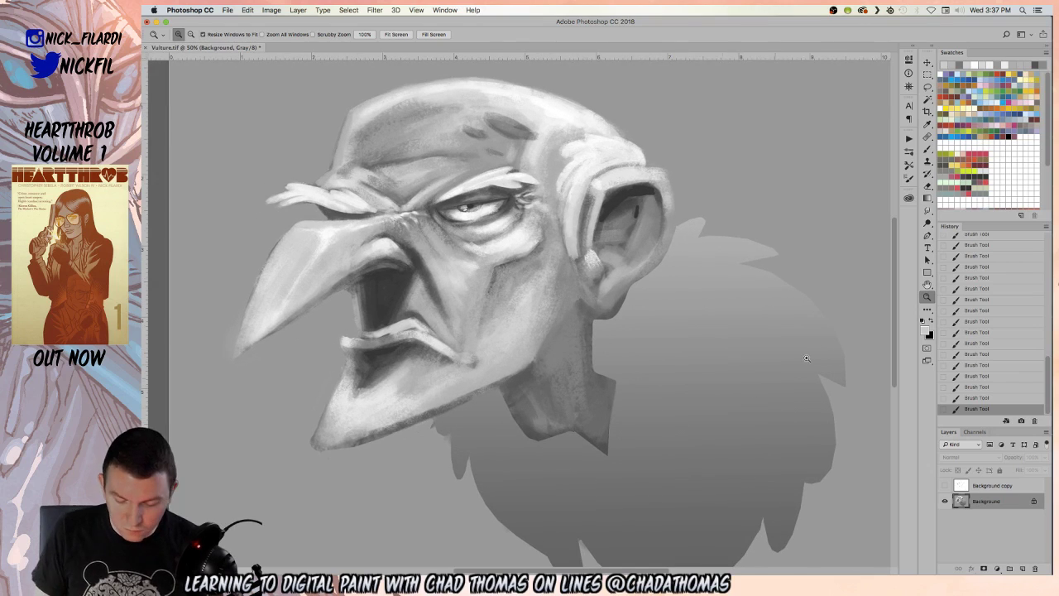
key(h)
drag(519, 343, 641, 358)
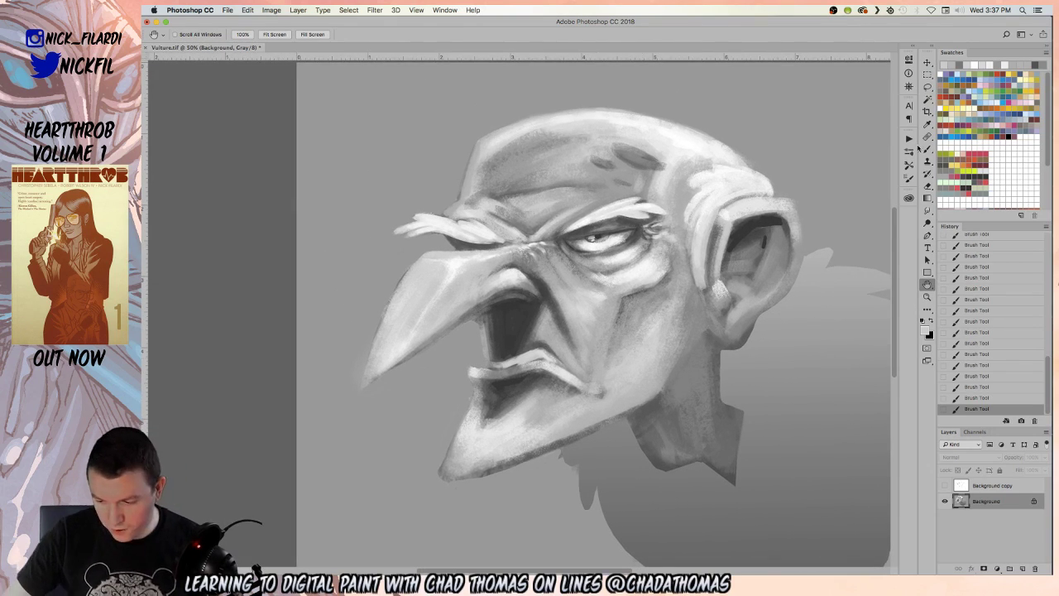
key(b)
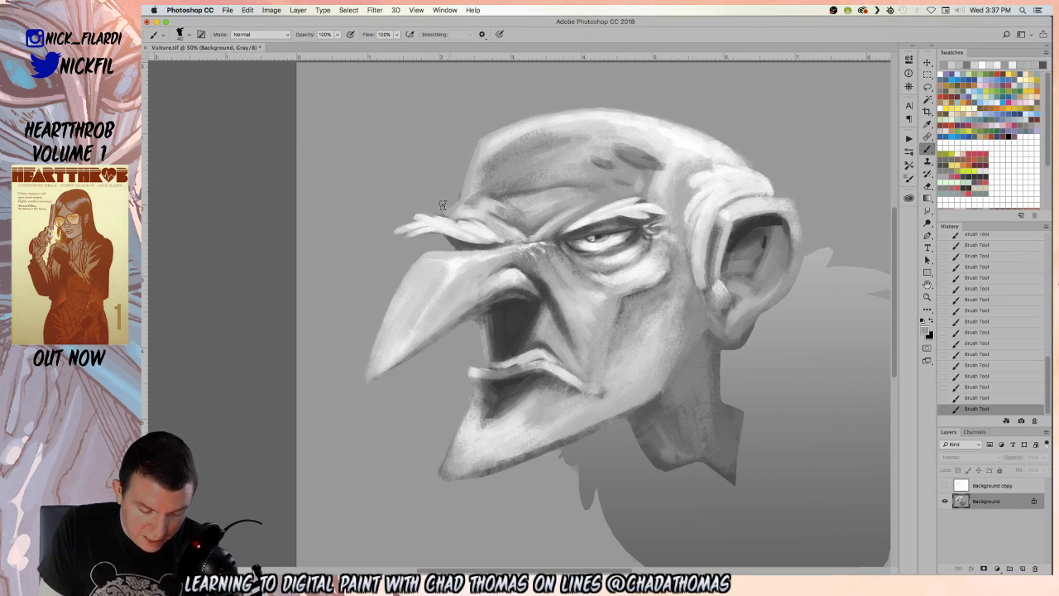
- Paint fine light hair strokes along the far eyebrow with a smaller brush, using sampled light grey and a near-white swatch
key(bracketleft)
key(bracketleft)
key(bracketleft)
key(bracketleft)
key(bracketleft)
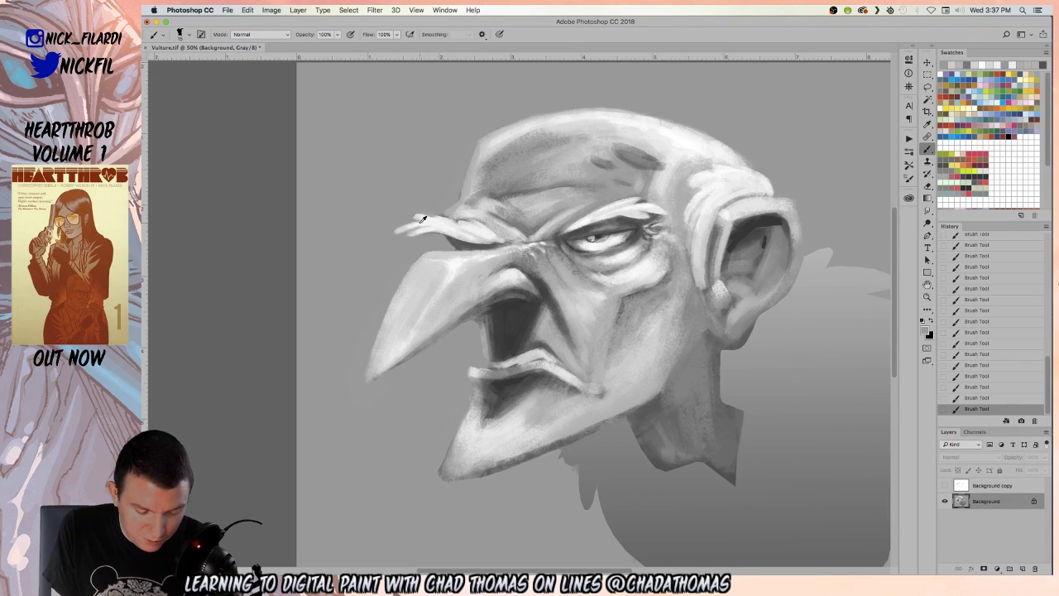
alt+click(422, 217)
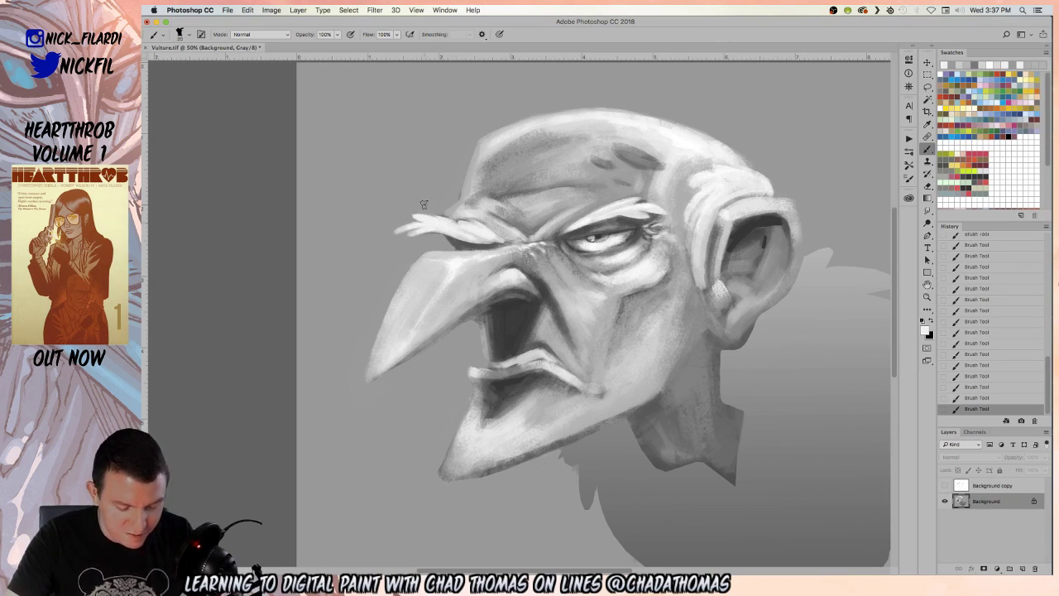
click(944, 69)
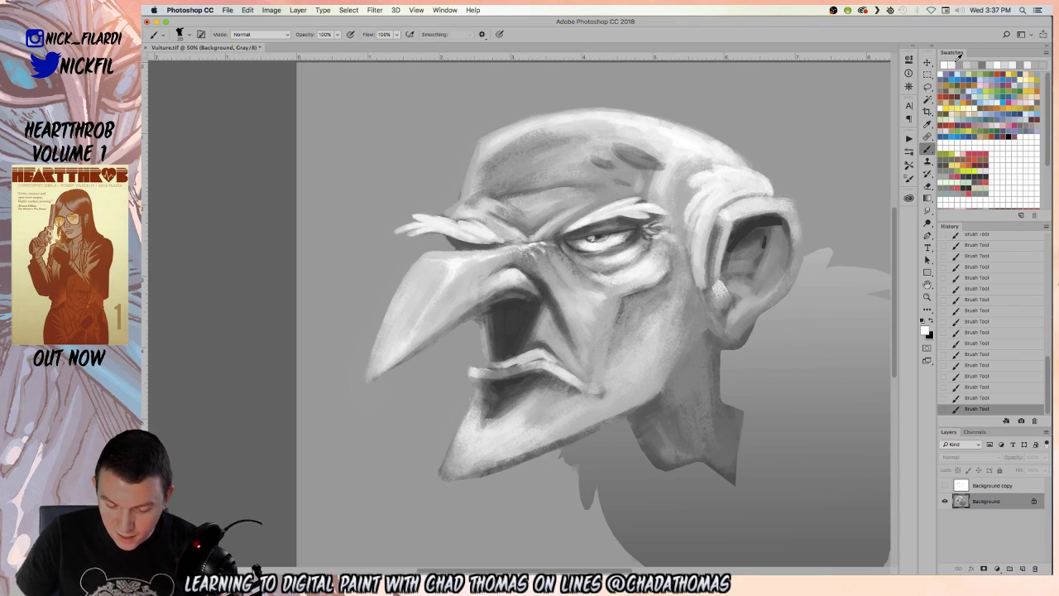
key(bracketleft)
key(bracketleft)
key(bracketleft)
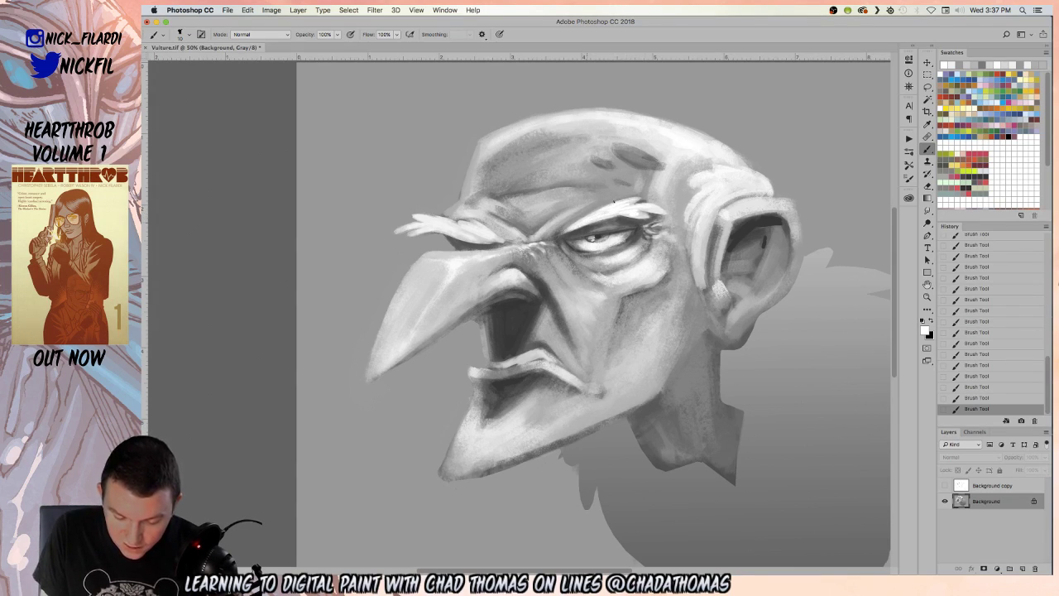
drag(443, 224, 481, 234)
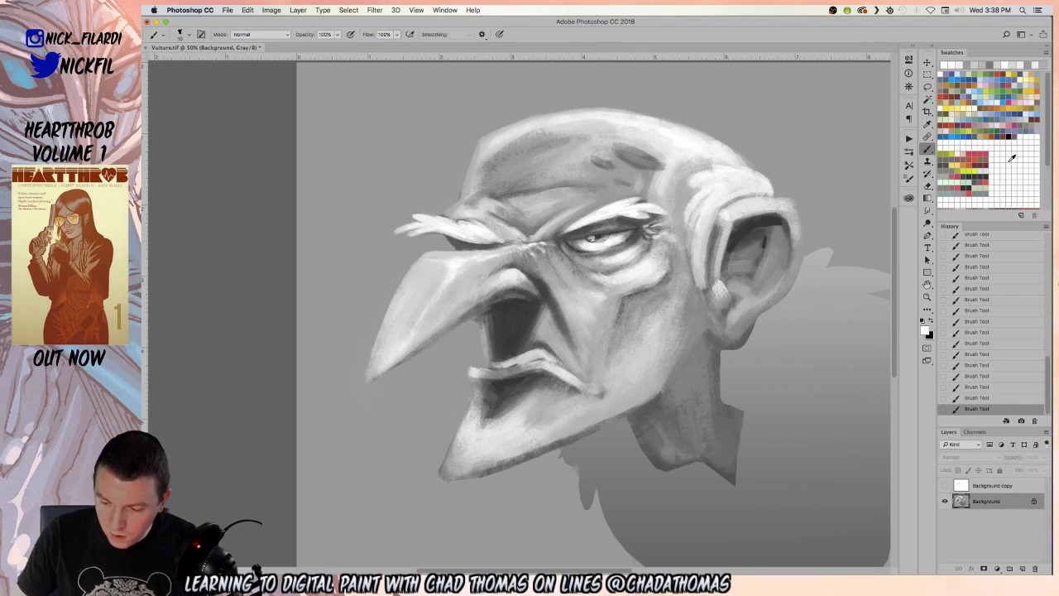
- Paint wrinkles at the near eye's outer corner with a slightly larger brush and a sampled grey
key(bracketright)
key(bracketright)
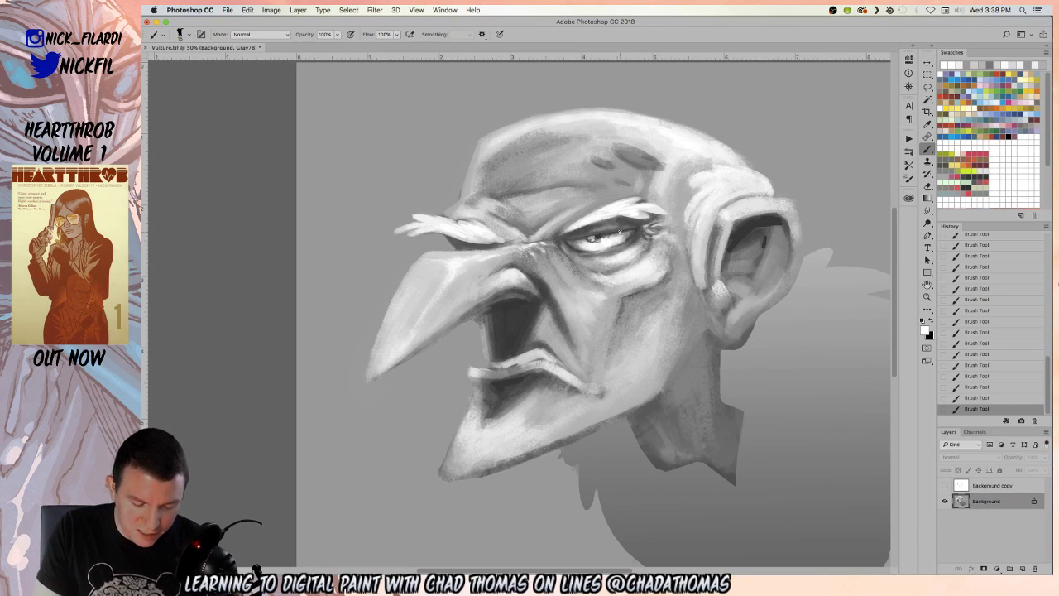
key(x)
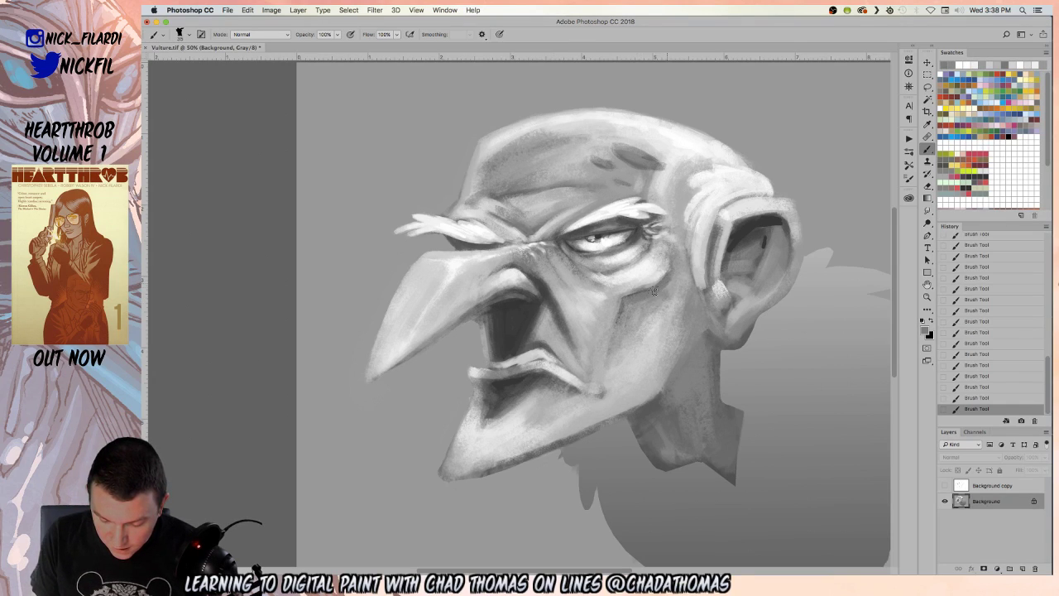
alt+click(659, 238)
drag(655, 240, 645, 238)
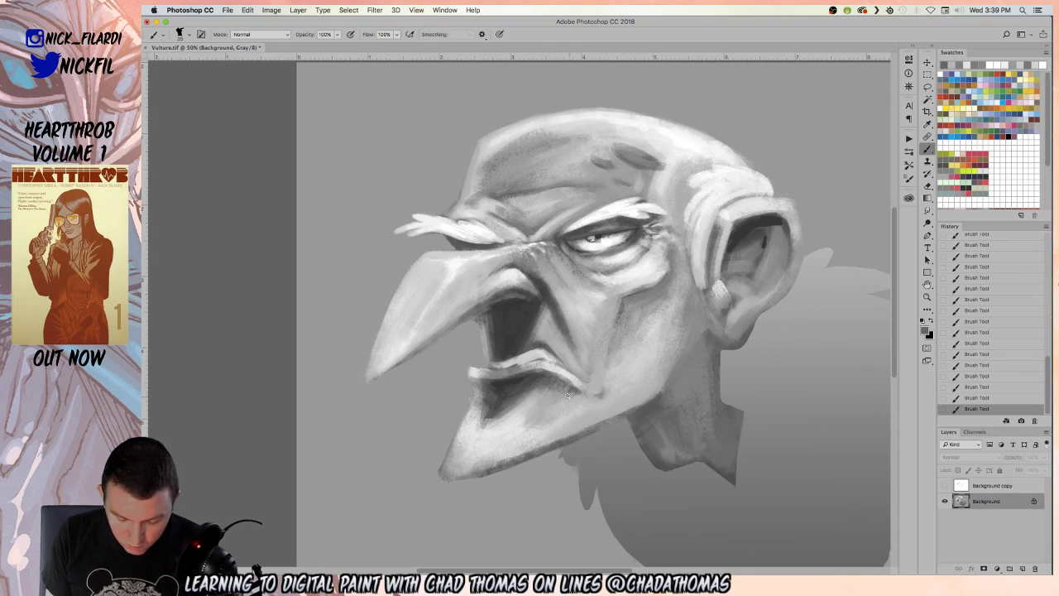
- Clean up the front tip of the upper lip and retouch the dark cavity beneath the nostril with the Brush tool
click(928, 285)
drag(584, 386, 664, 367)
click(927, 150)
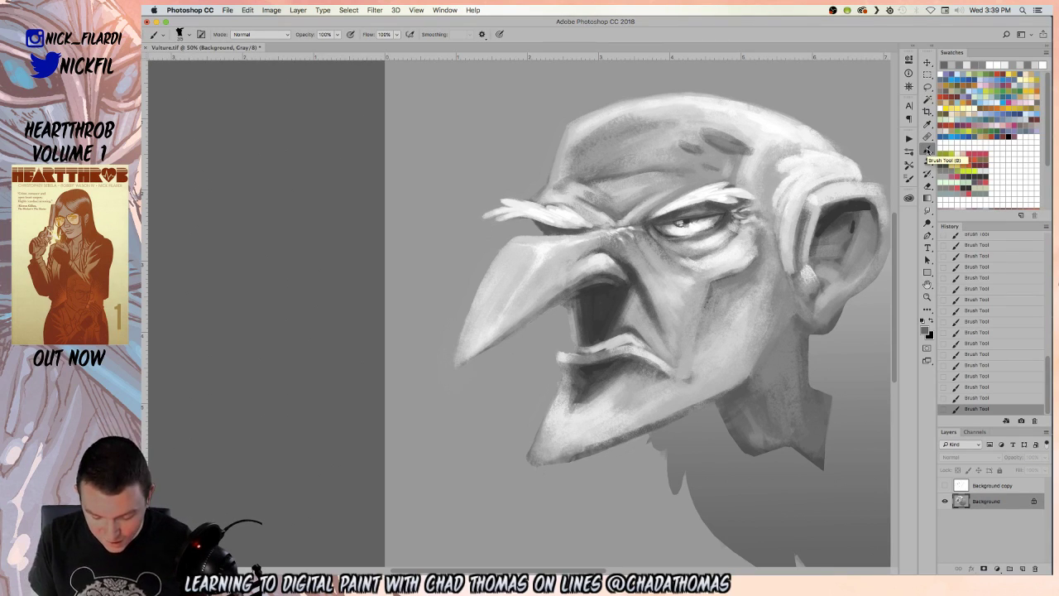
mouse_move(562, 356)
mouse_down()
mouse_move(567, 343)
mouse_move(574, 353)
mouse_up()
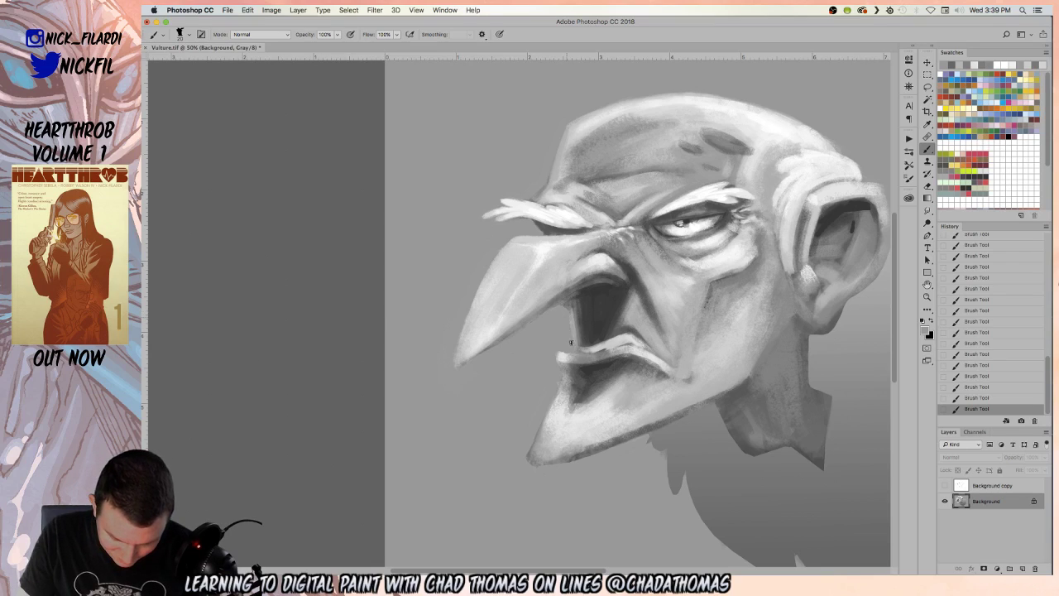
mouse_move(592, 344)
mouse_down()
mouse_move(565, 300)
mouse_move(618, 283)
mouse_up()
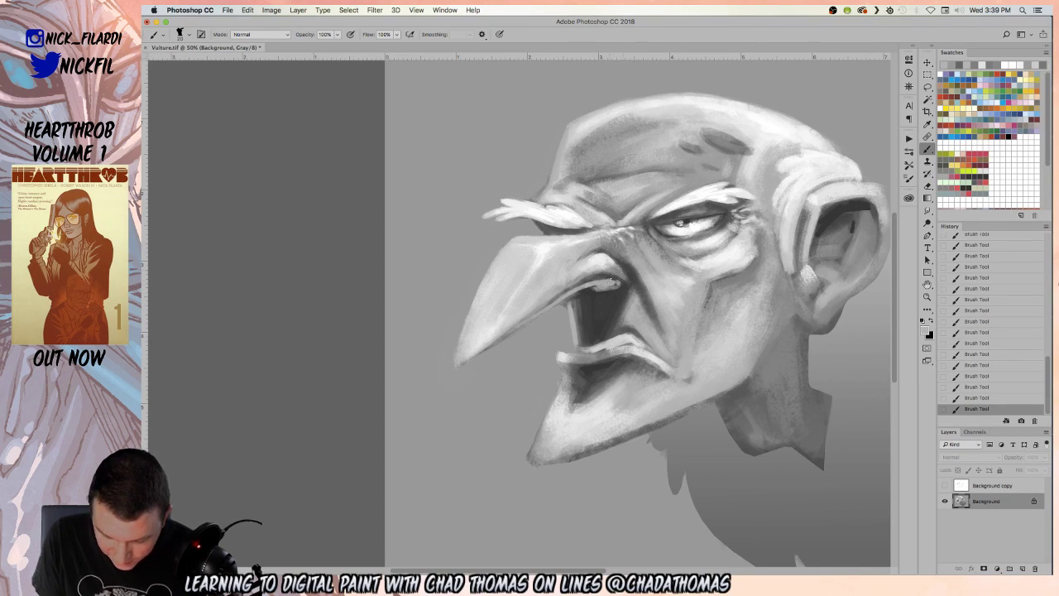
- Shade and soften the beak's lower edge with sampled grey at 50% brush opacity
mouse_move(556, 299)
mouse_down()
mouse_move(612, 280)
mouse_move(593, 280)
mouse_move(582, 287)
mouse_move(618, 287)
mouse_move(596, 291)
mouse_move(632, 262)
mouse_move(621, 287)
mouse_move(561, 298)
mouse_move(532, 316)
mouse_move(574, 292)
mouse_move(494, 350)
mouse_move(572, 281)
mouse_move(533, 310)
mouse_up()
key(5)
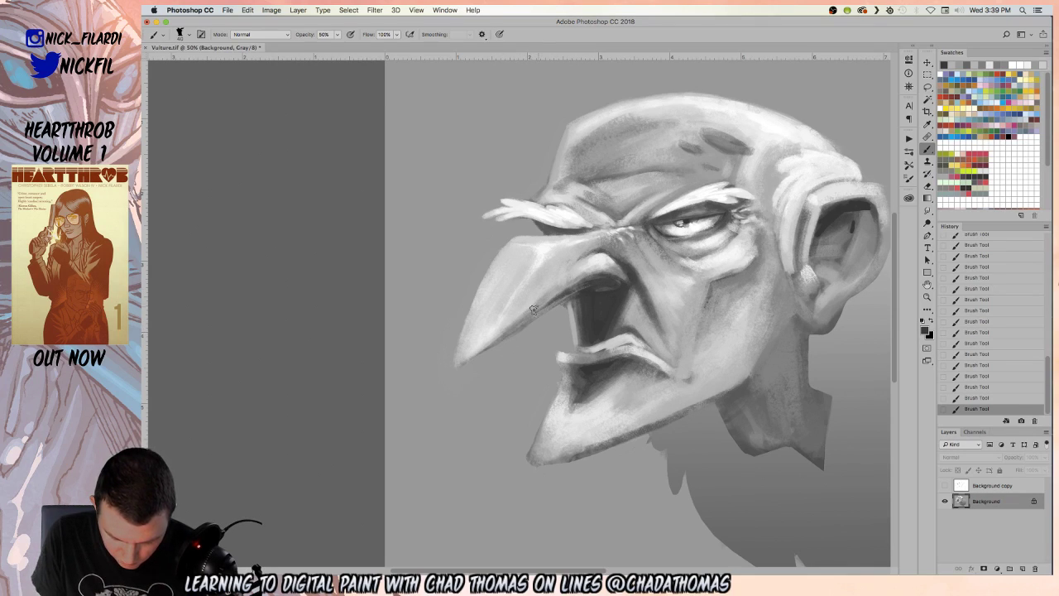
alt+click(565, 281)
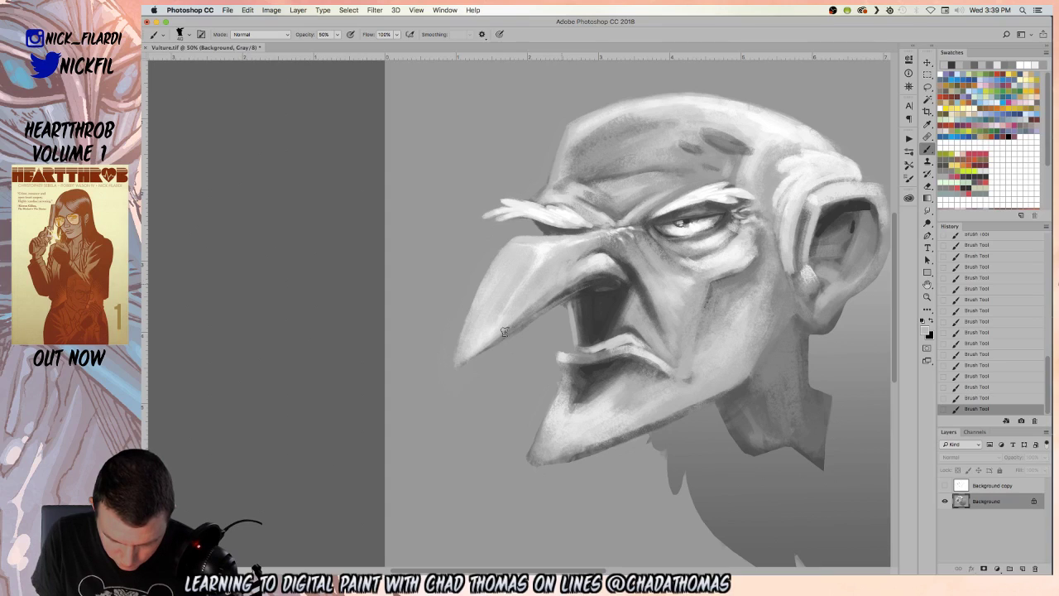
mouse_move(514, 339)
mouse_down()
mouse_move(499, 349)
mouse_move(532, 324)
mouse_move(491, 352)
mouse_up()
- Paint a light edge down the strip between the beak and upper lip with sampled light grey at 100% opacity
key(0)
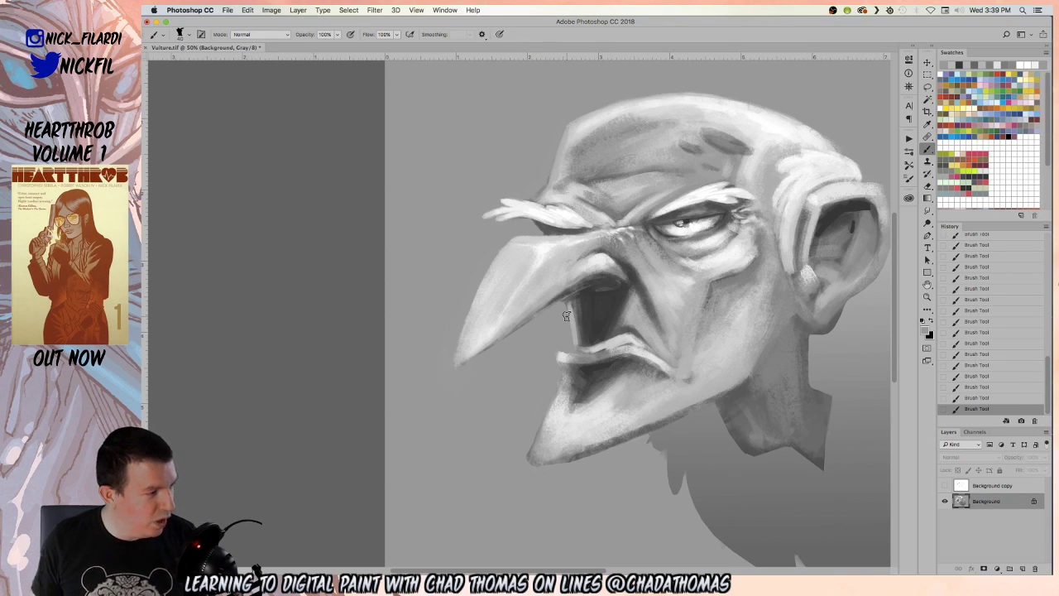
alt+click(602, 258)
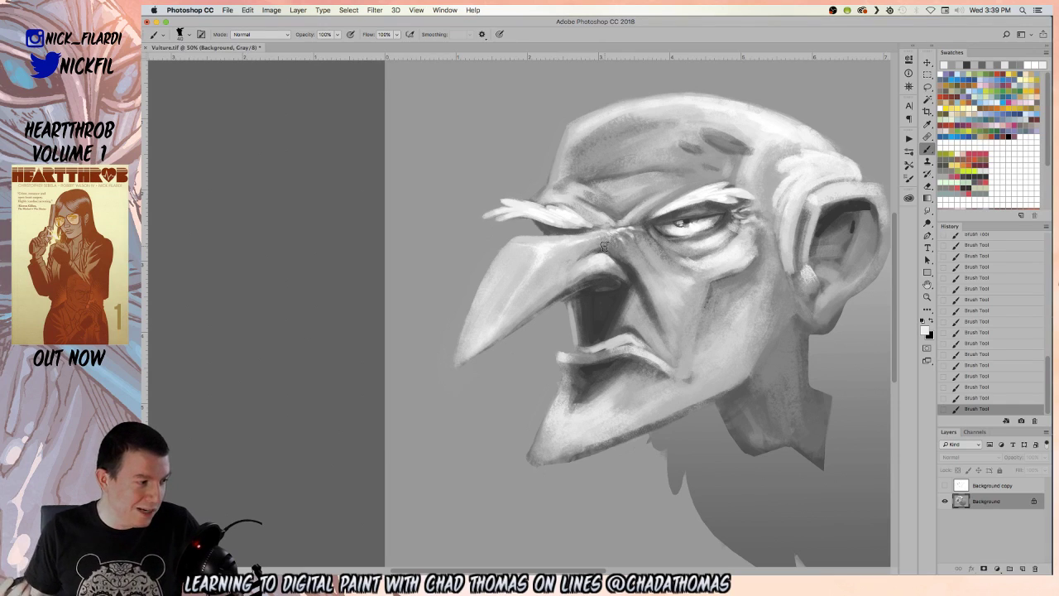
drag(569, 304, 573, 329)
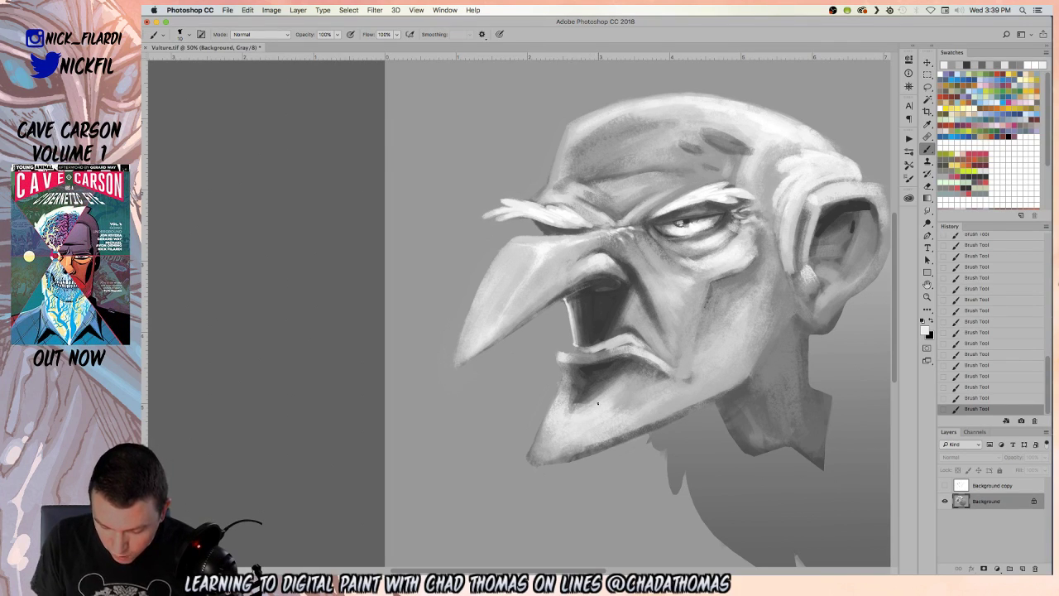
drag(574, 335, 566, 300)
- Blend the light strip into the dark cavity behind it with sampled greys at 50% brush opacity
key(5)
mouse_move(574, 346)
mouse_down()
mouse_move(582, 299)
mouse_move(579, 334)
mouse_up()
alt+click(584, 311)
drag(571, 294, 586, 347)
alt+click(569, 325)
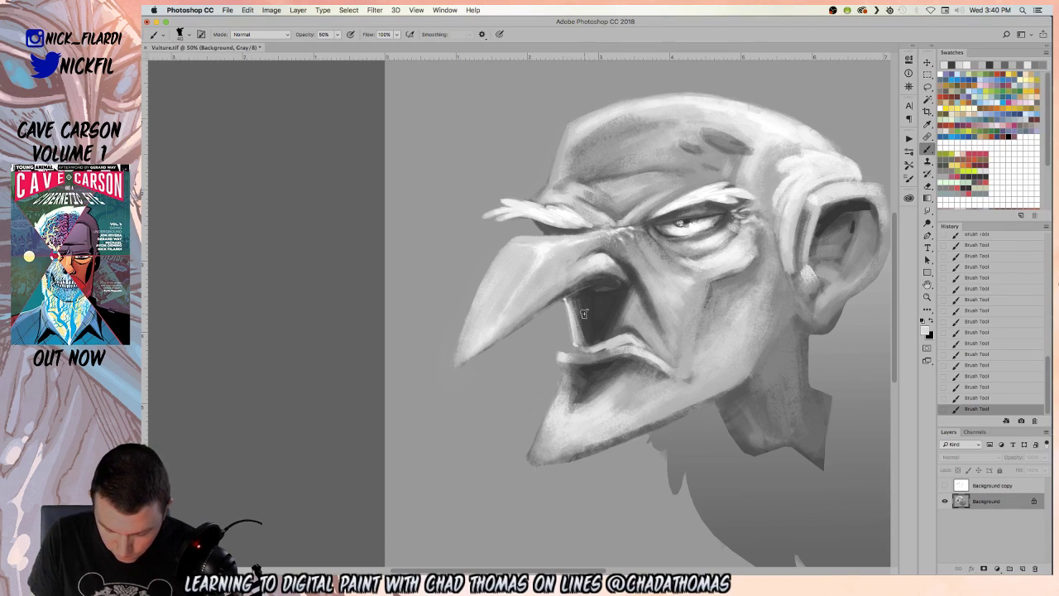
drag(629, 290, 614, 324)
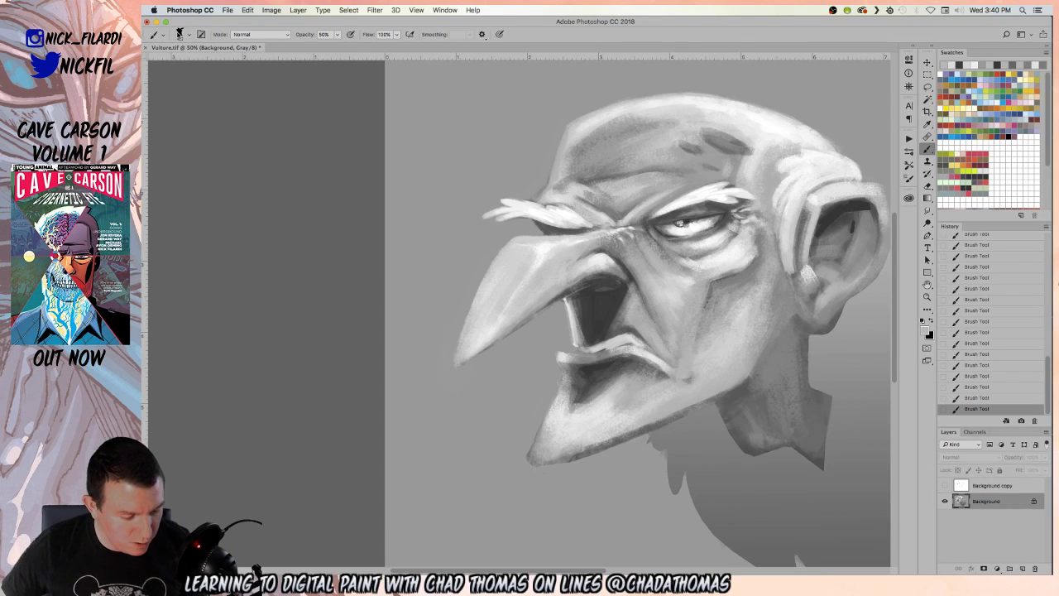
- Look through the brush presets and collapse the Chun Lo Brushes group
click(179, 31)
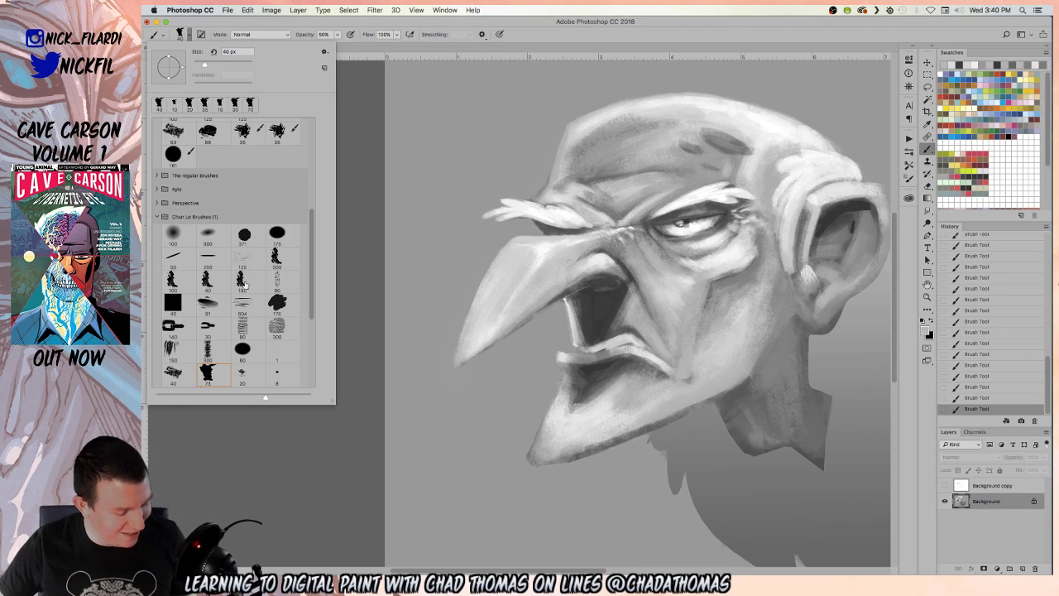
scroll(245, 285, down, 3)
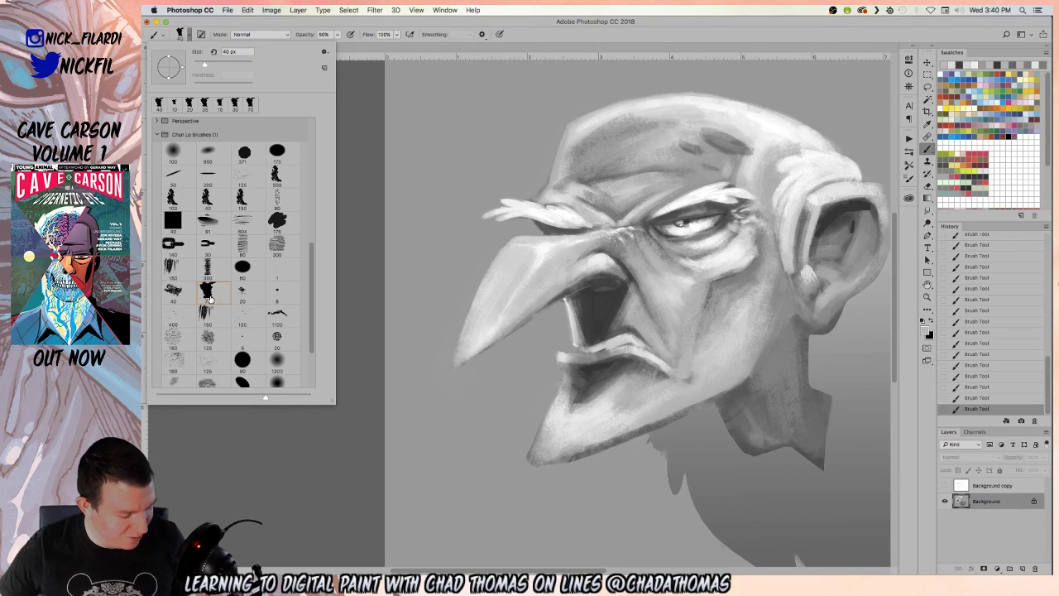
scroll(270, 301, up, 4)
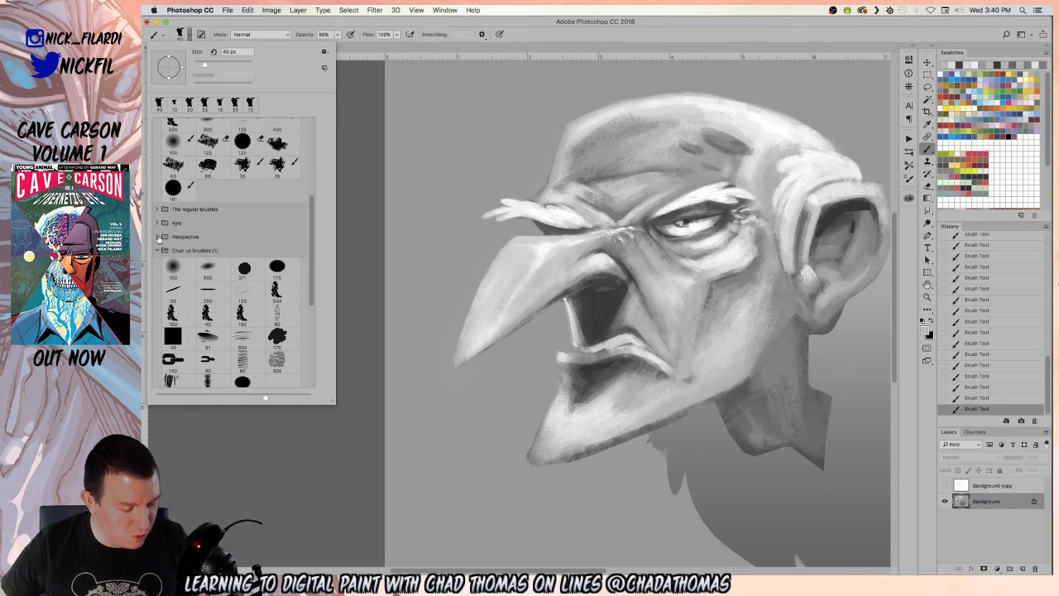
click(157, 250)
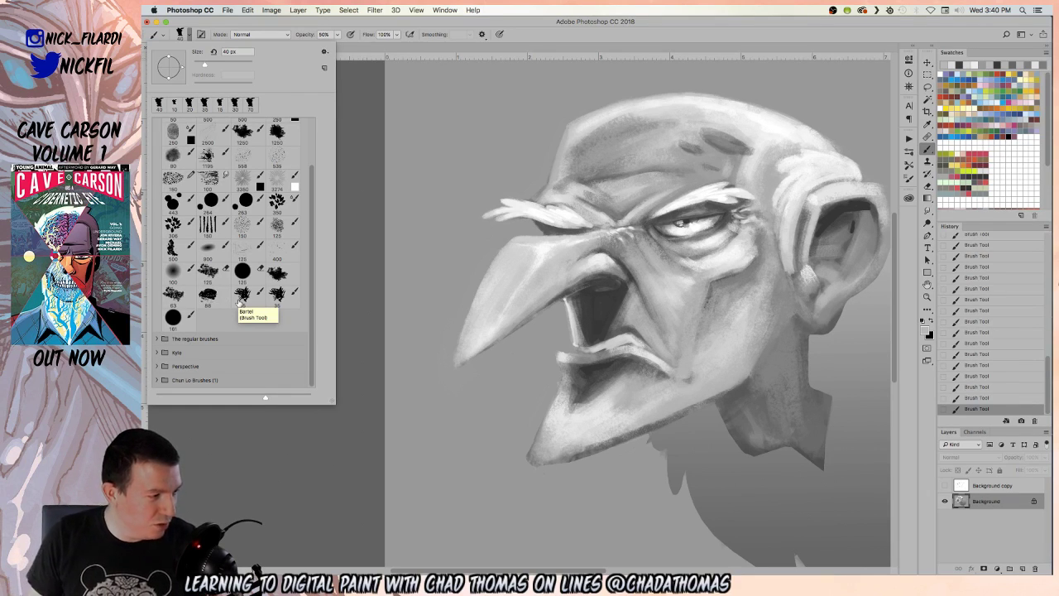
click(538, 246)
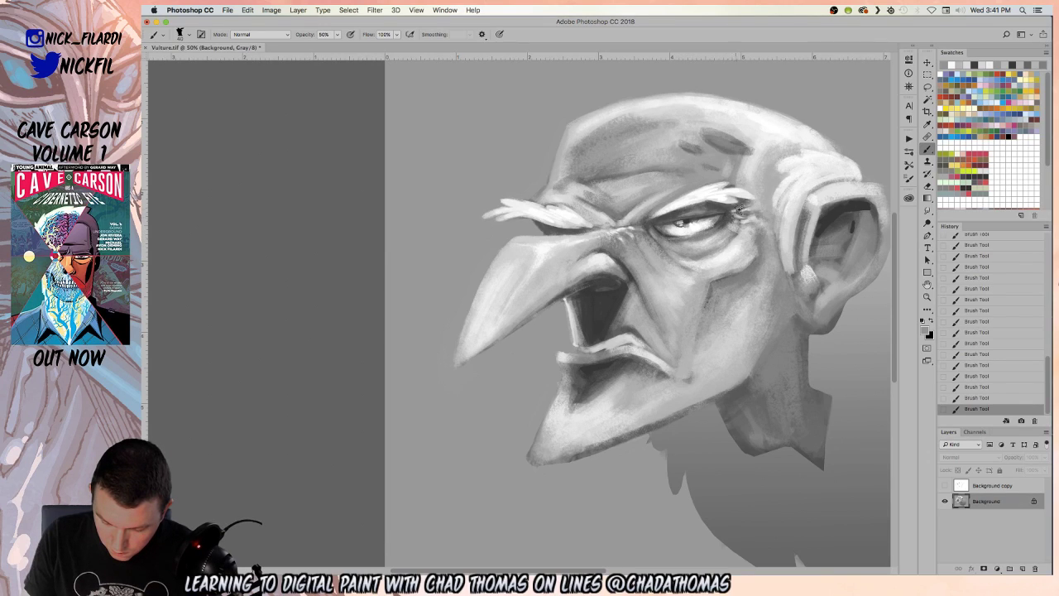
- Paint bright highlights on the near eye's lower lid at 100% opacity and soften them with sampled grey
alt+click(723, 252)
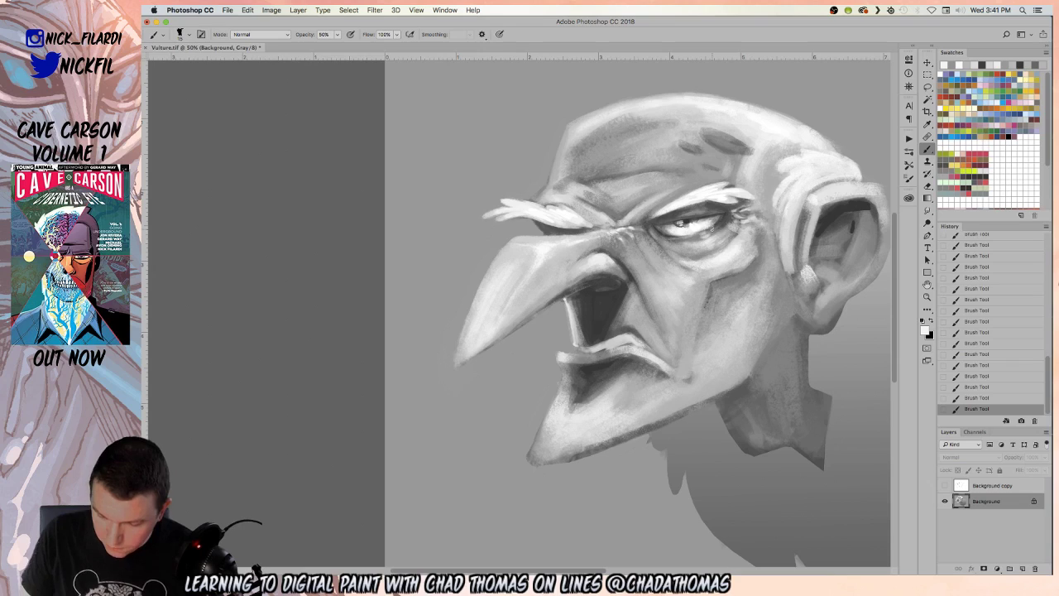
key(0)
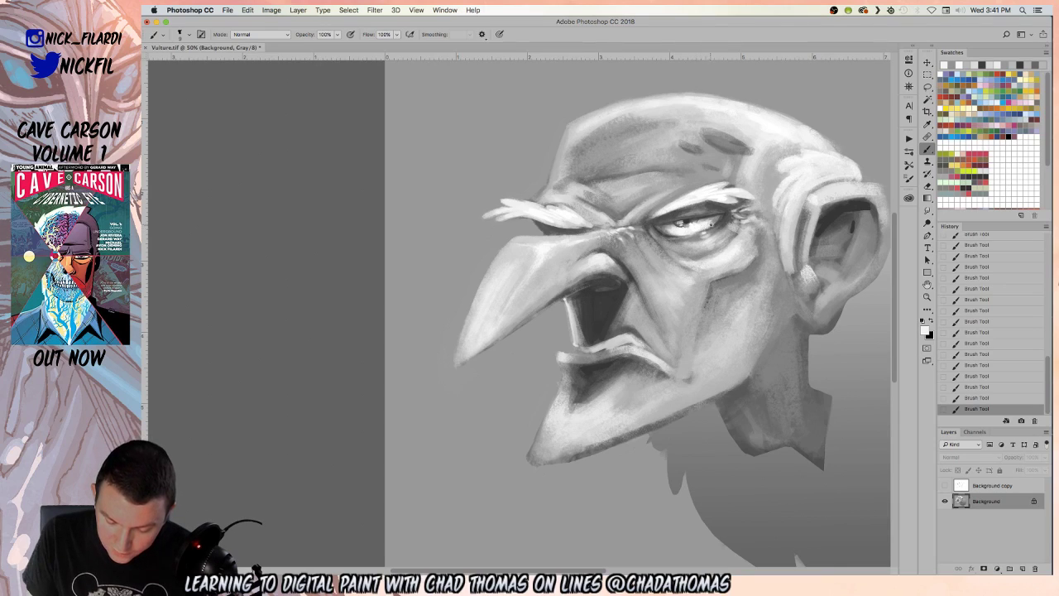
alt+click(701, 225)
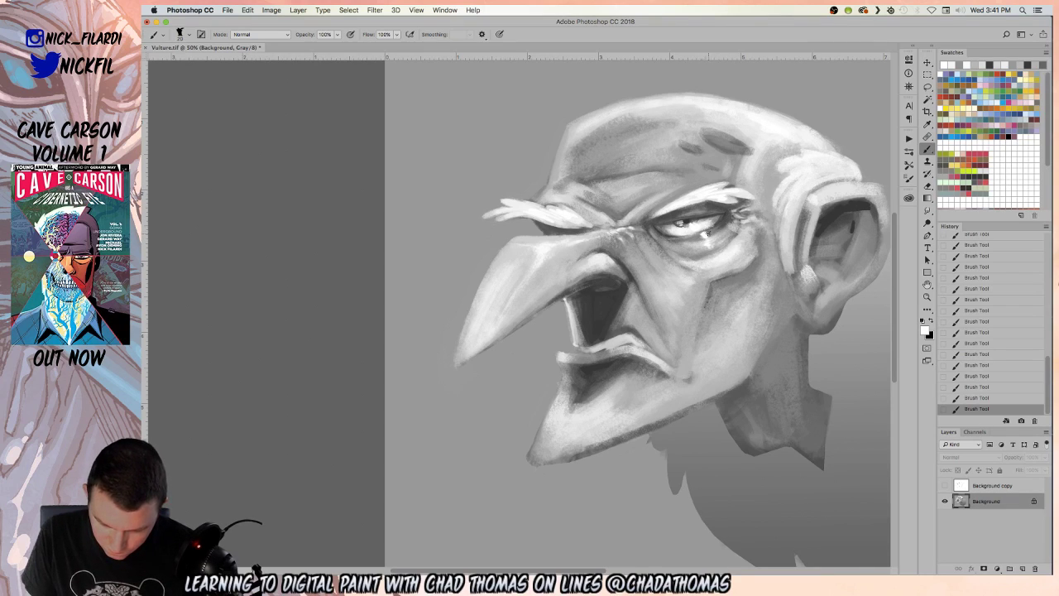
alt+click(703, 231)
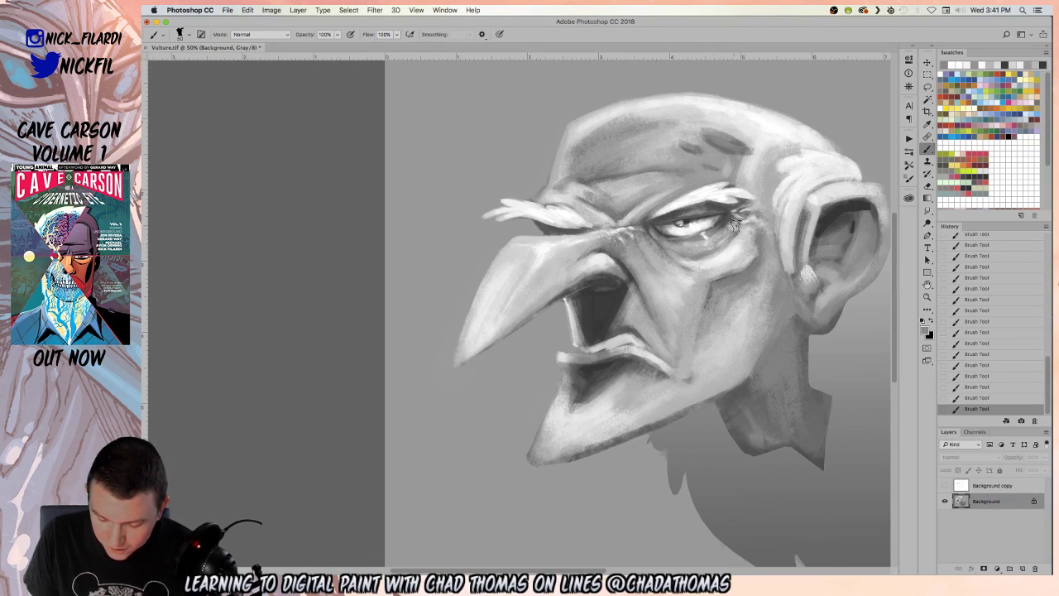
- Refine the hair and scalp edge above the ear with sampled light grey using the Brush tool
drag(664, 346, 646, 374)
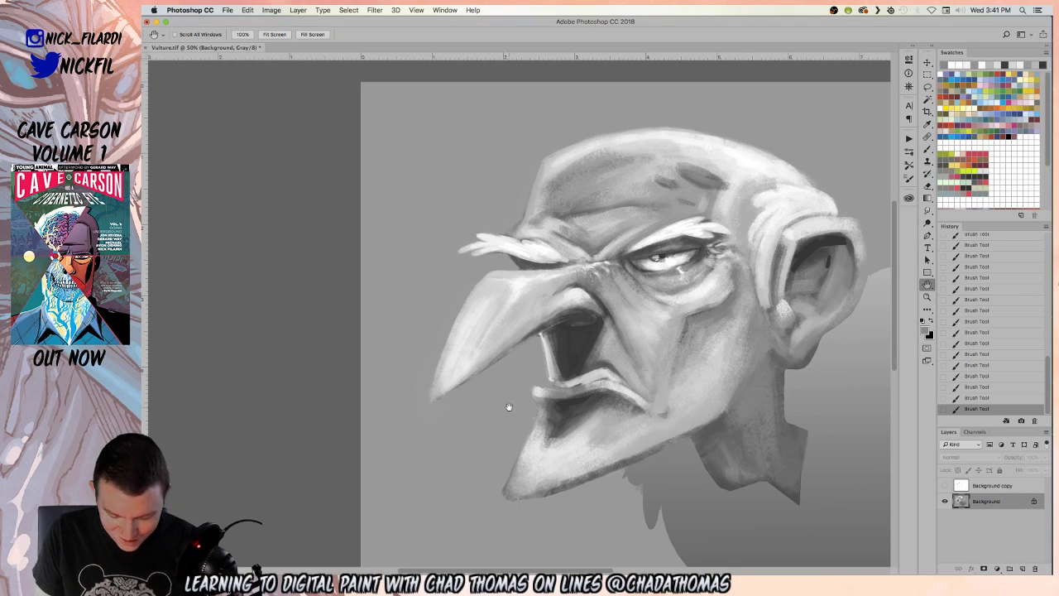
click(928, 149)
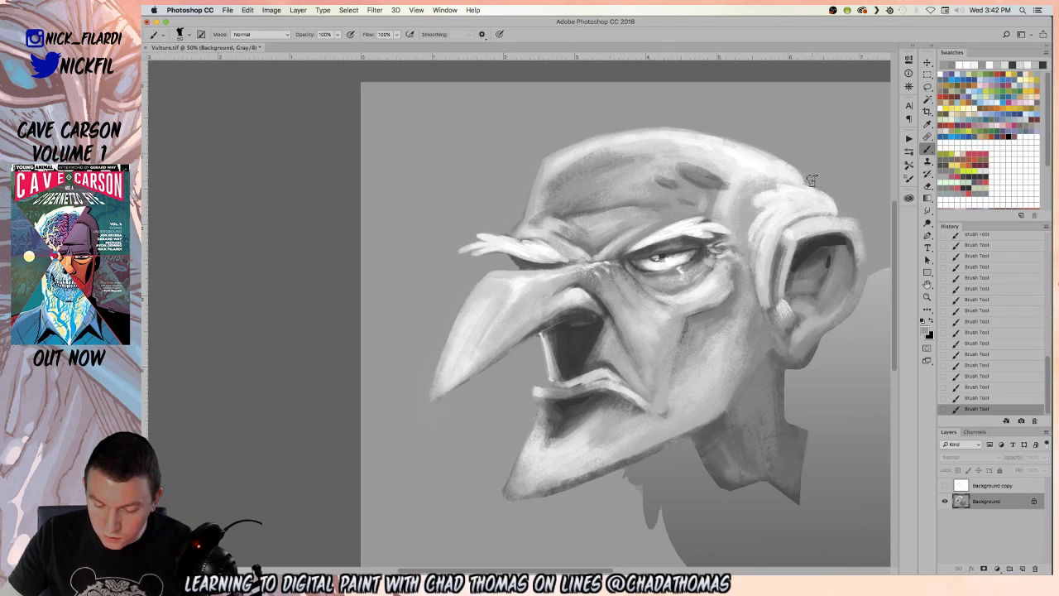
alt+click(763, 199)
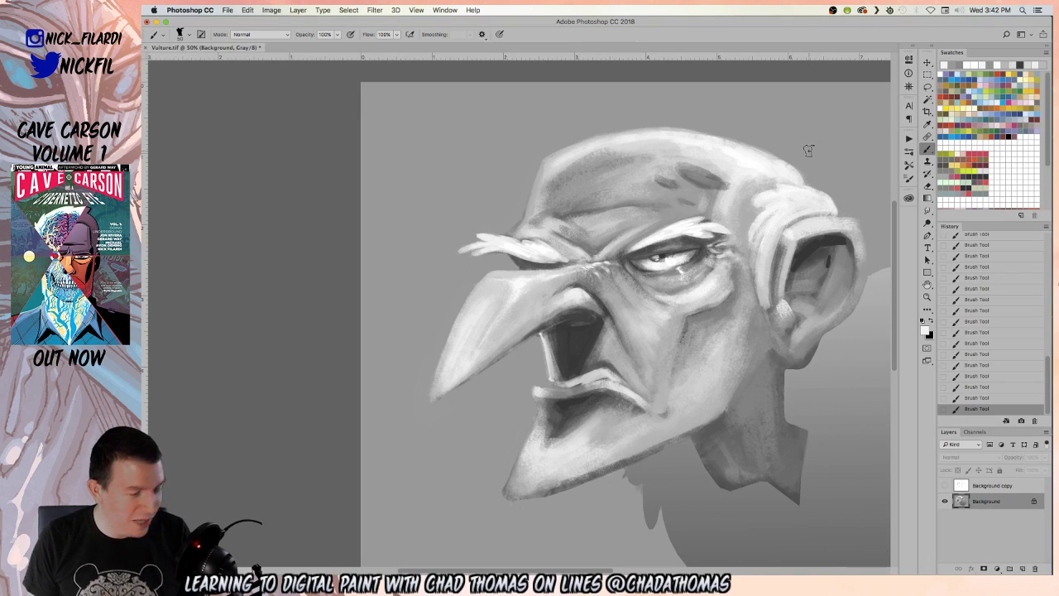
key(space)
drag(777, 366, 684, 372)
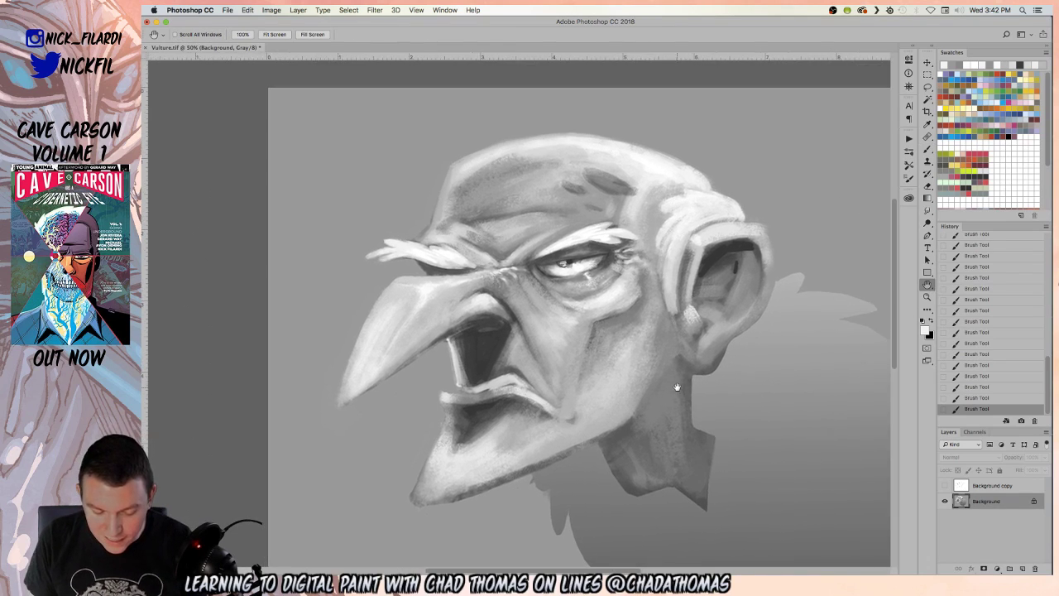
click(926, 148)
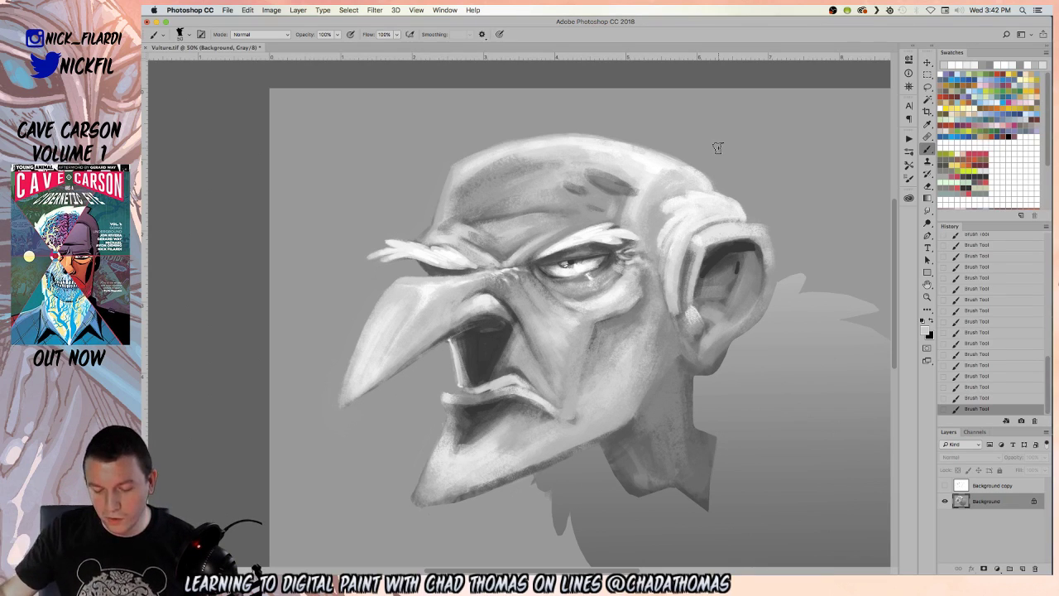
- Reshape the dark age spots above the near eyebrow with sampled greys, undoing the last stroke
alt+click(627, 184)
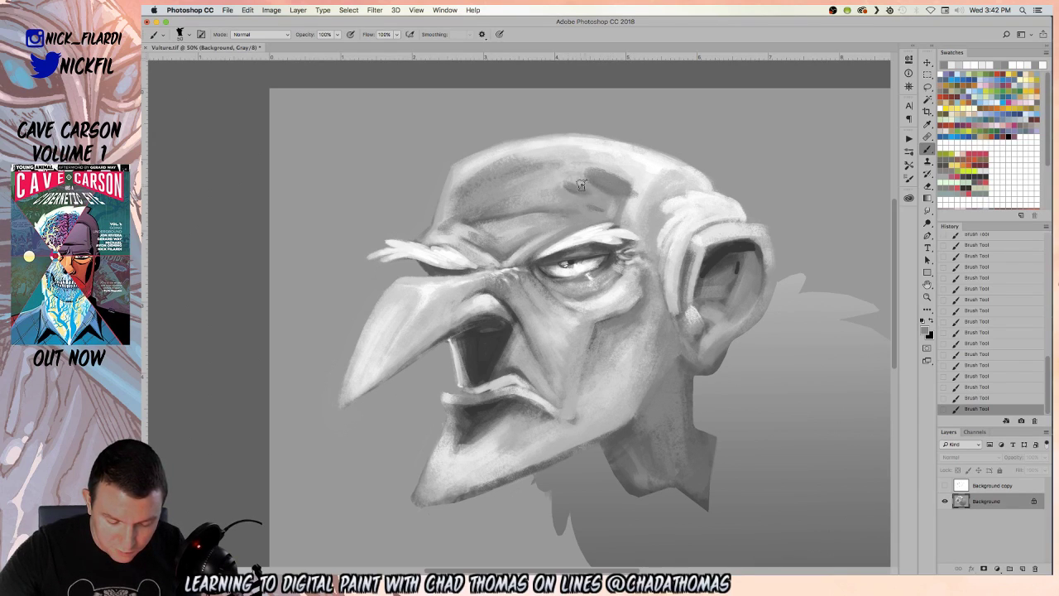
drag(580, 190, 571, 188)
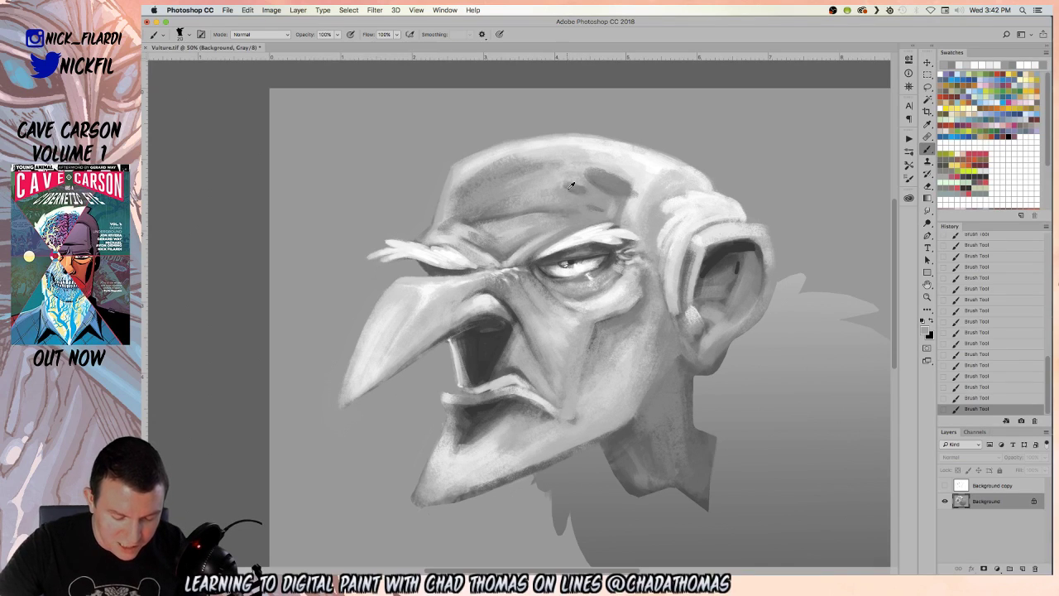
drag(571, 187, 565, 185)
key(super+z)
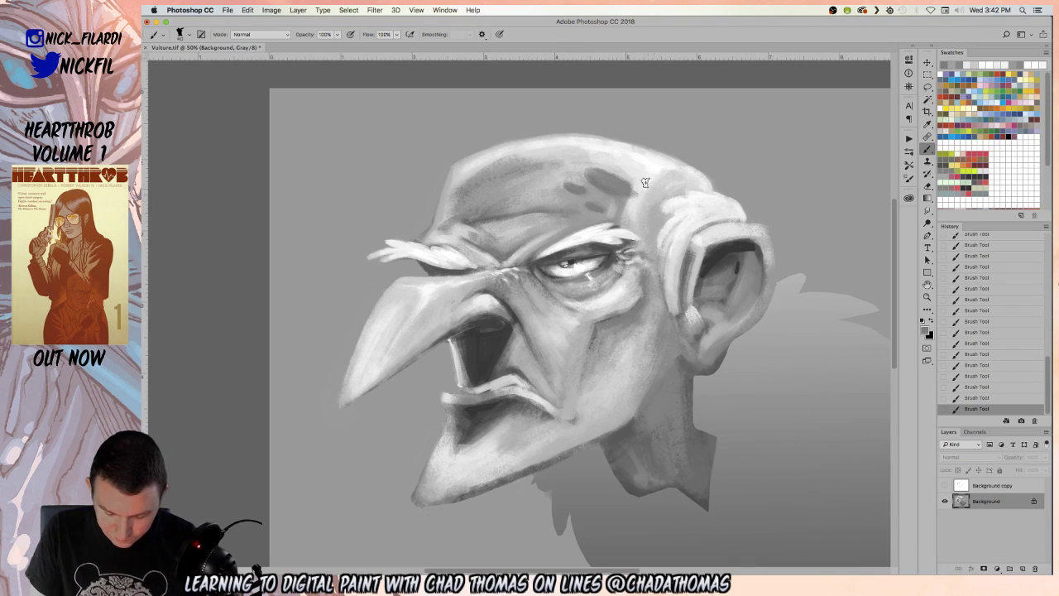
- Soften the hairline in front of the ear and blend the chin below the lower lip with sampled greys at 50% opacity
key(5)
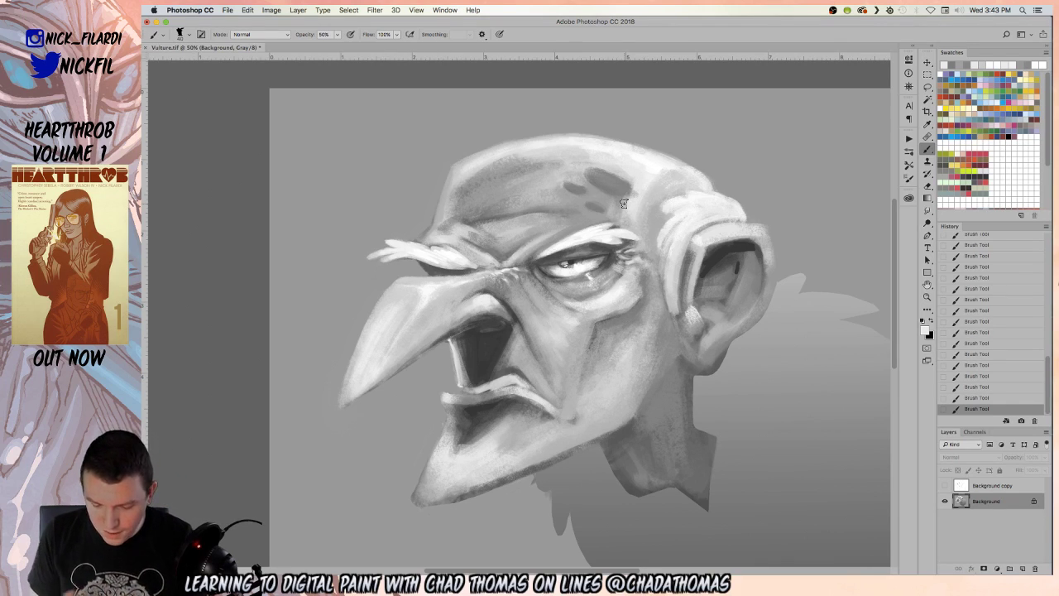
mouse_move(687, 258)
mouse_down()
mouse_move(679, 319)
mouse_move(682, 273)
mouse_up()
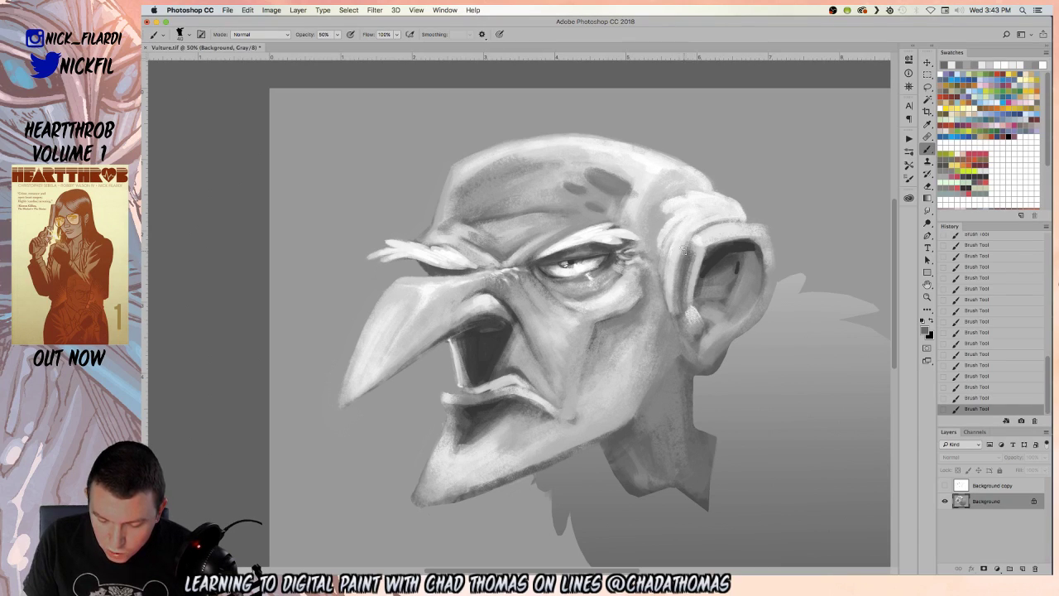
drag(748, 332, 716, 348)
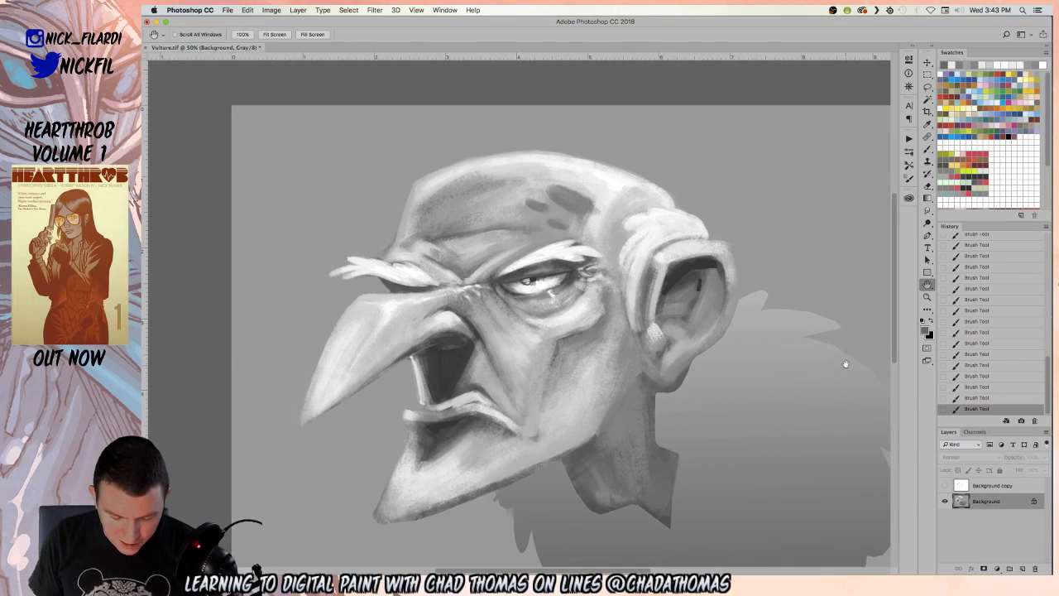
click(928, 149)
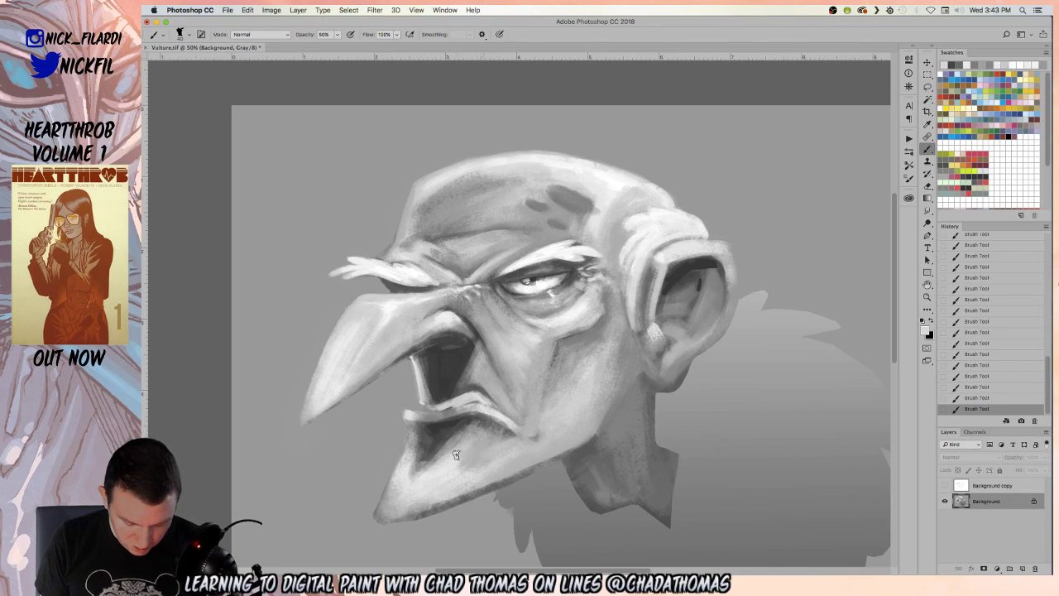
alt+click(475, 422)
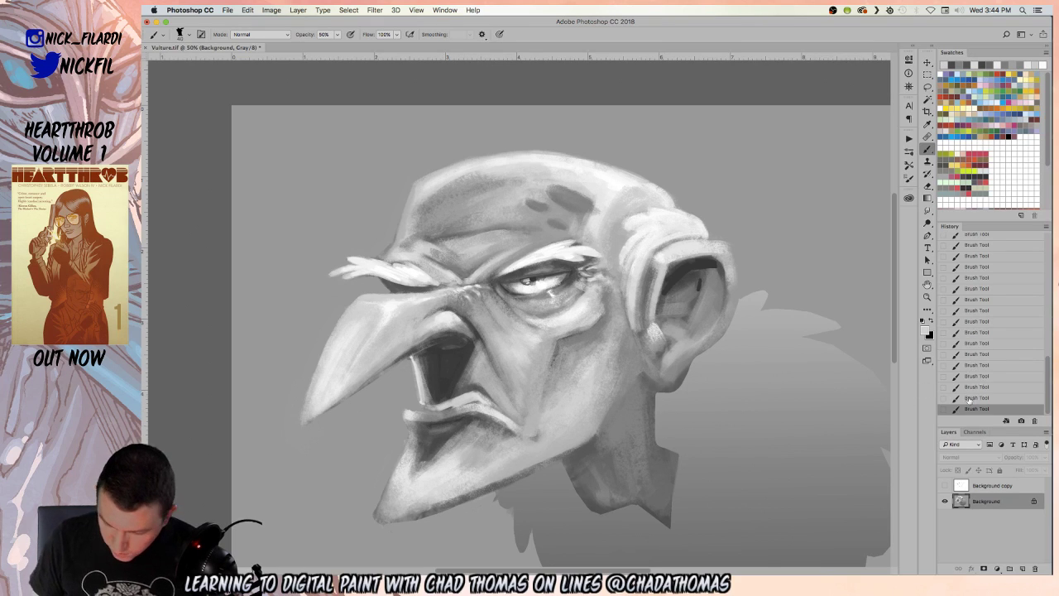
- Show the Background copy line-art layer and refine the pale strip at the mouth opening's front edge with the Brush tool
click(945, 485)
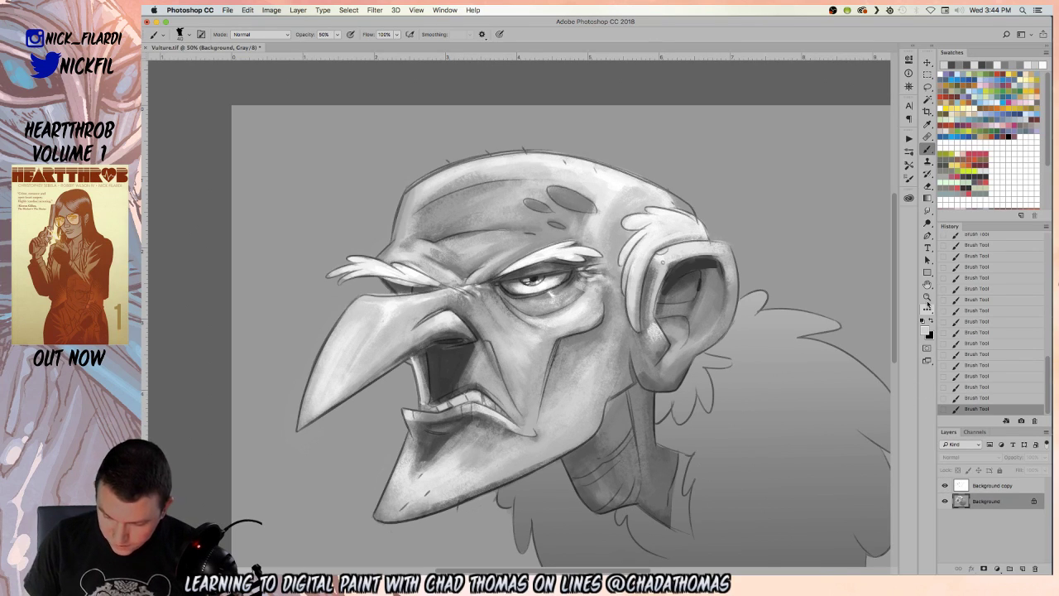
key(z)
click(430, 405)
click(436, 405)
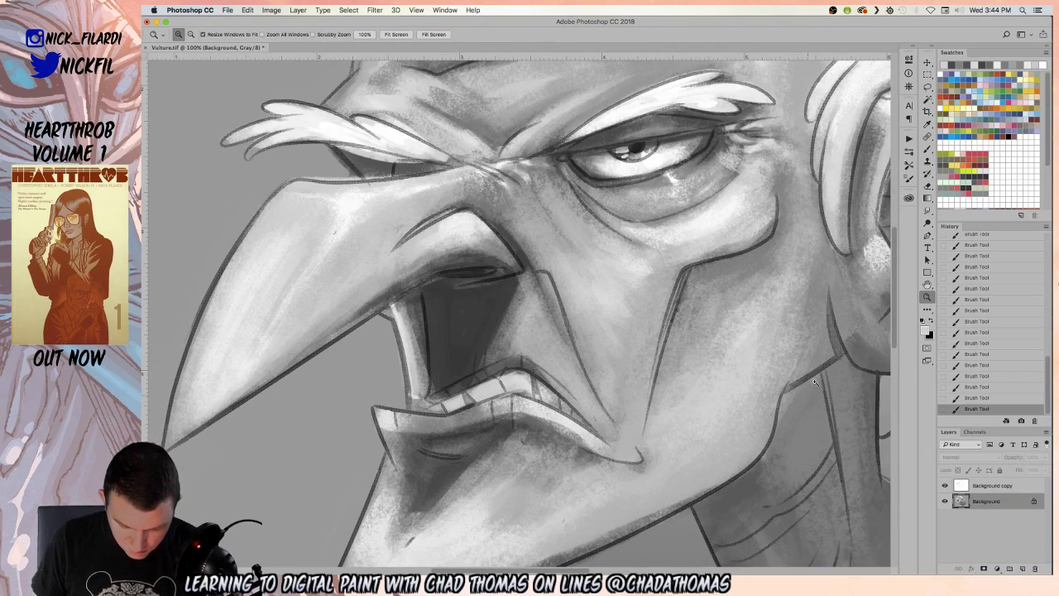
click(927, 147)
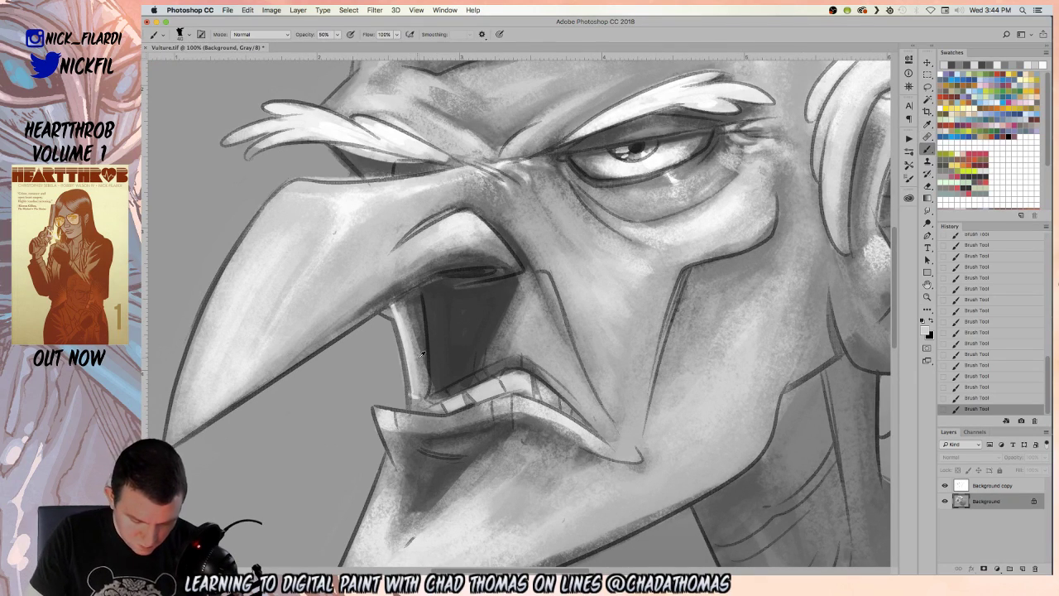
drag(413, 302, 423, 365)
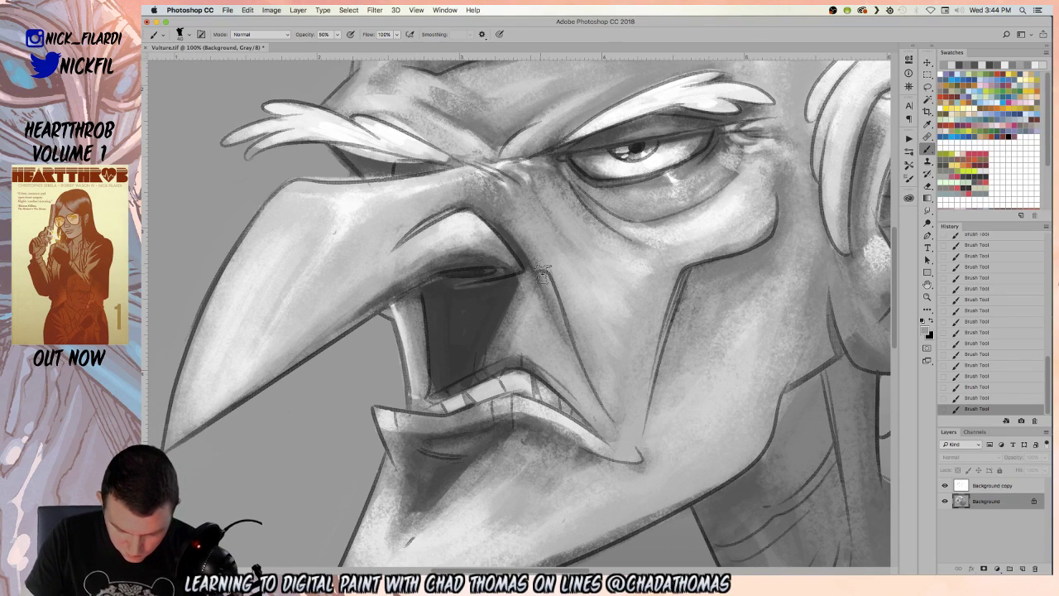
- Paint the dark fold from the nostril to the mouth corner and blend both its sides with sampled lighter greys
drag(544, 265, 565, 325)
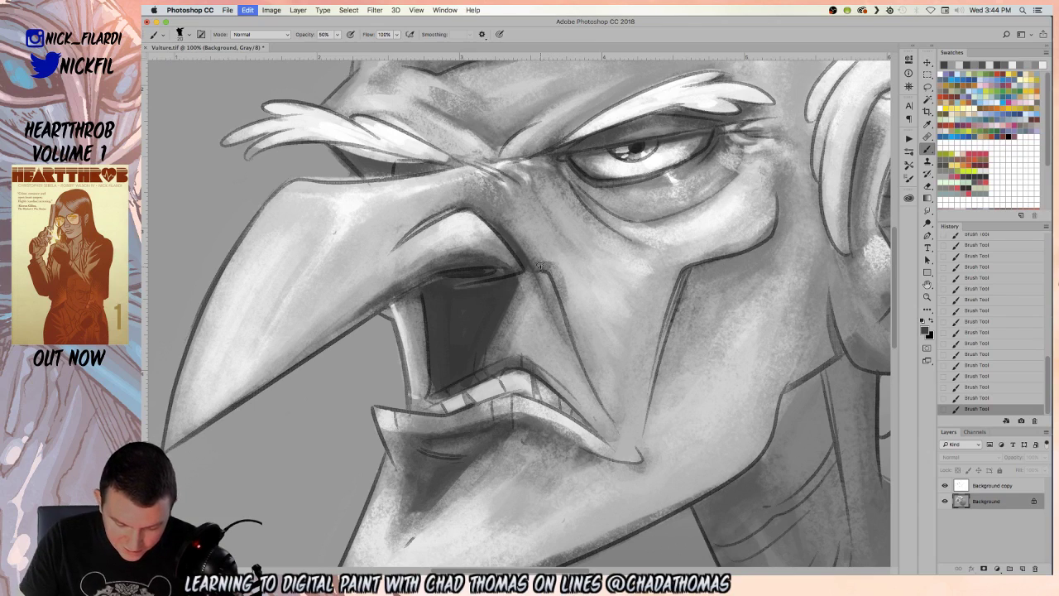
mouse_move(541, 266)
mouse_down()
mouse_move(572, 340)
mouse_move(528, 271)
mouse_move(578, 357)
mouse_up()
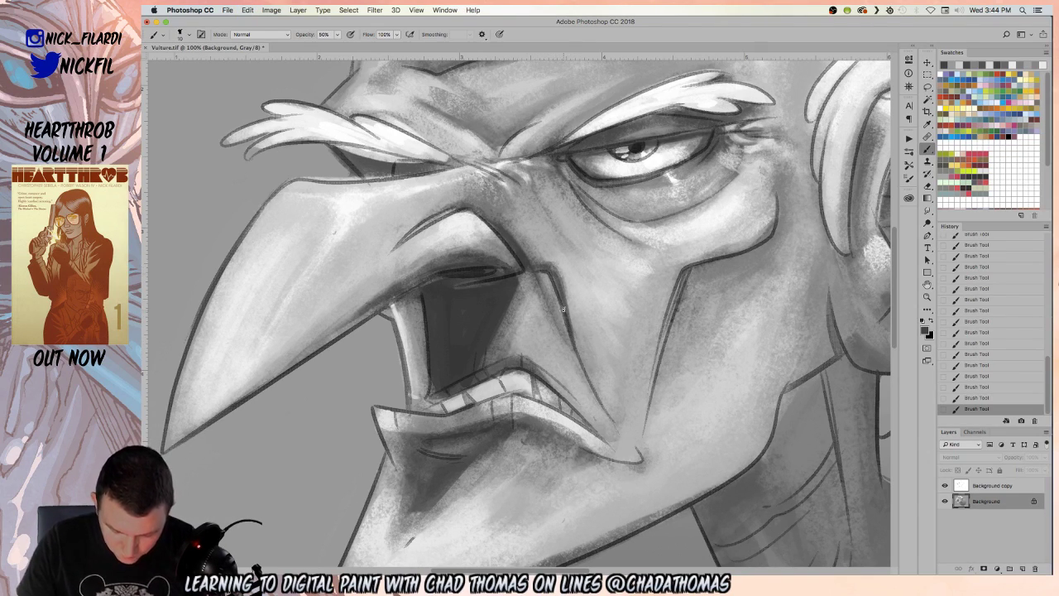
drag(551, 278, 589, 377)
alt+click(542, 290)
drag(542, 290, 584, 387)
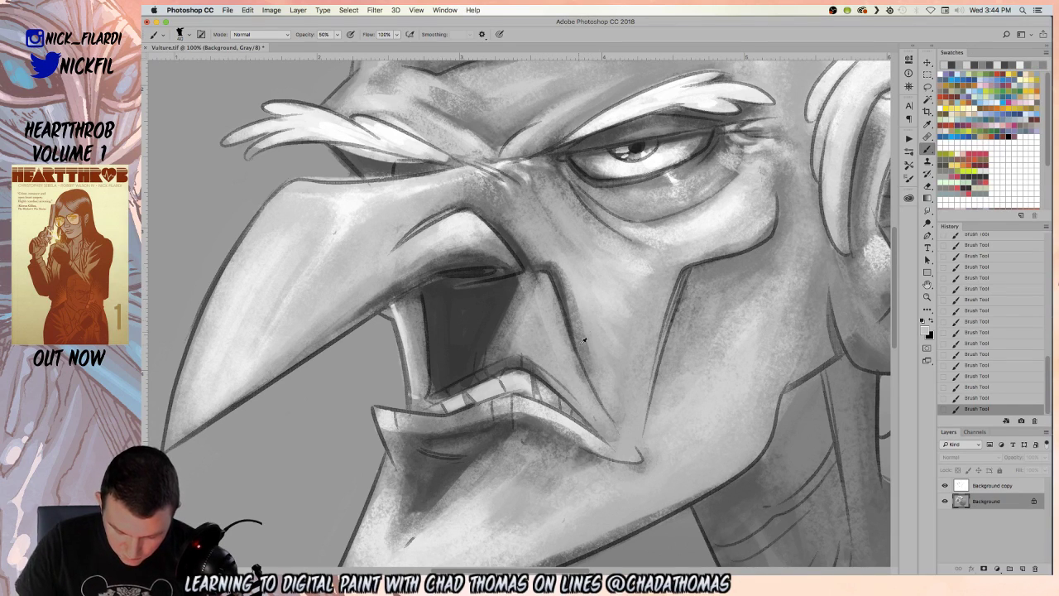
drag(568, 286, 612, 412)
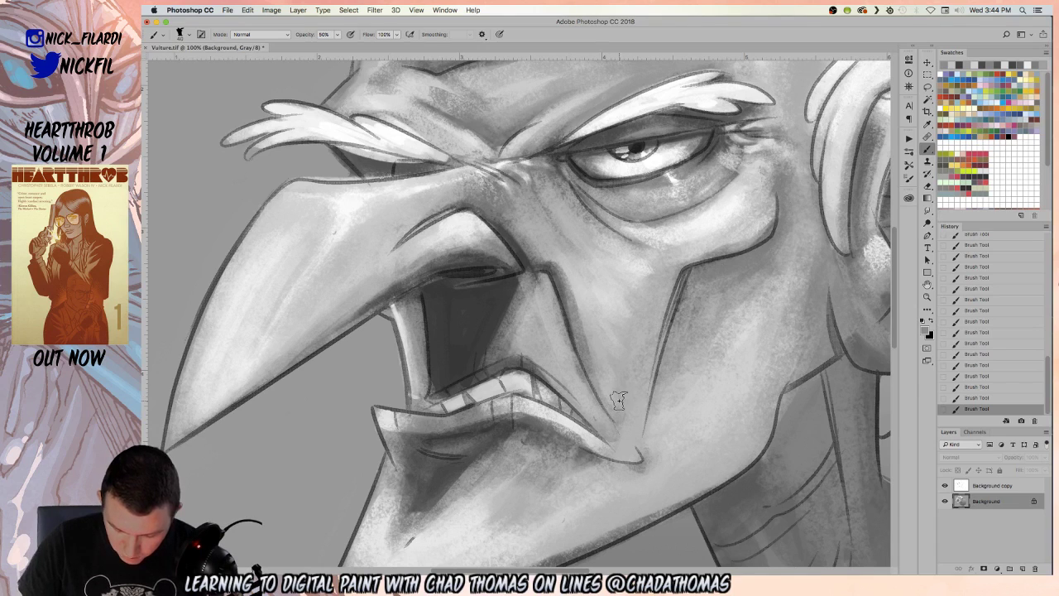
- Lasso the individual teeth along the lower lip, hide the Background copy layer, fill the teeth with the foreground grey and deselect
click(927, 298)
alt+click(629, 310)
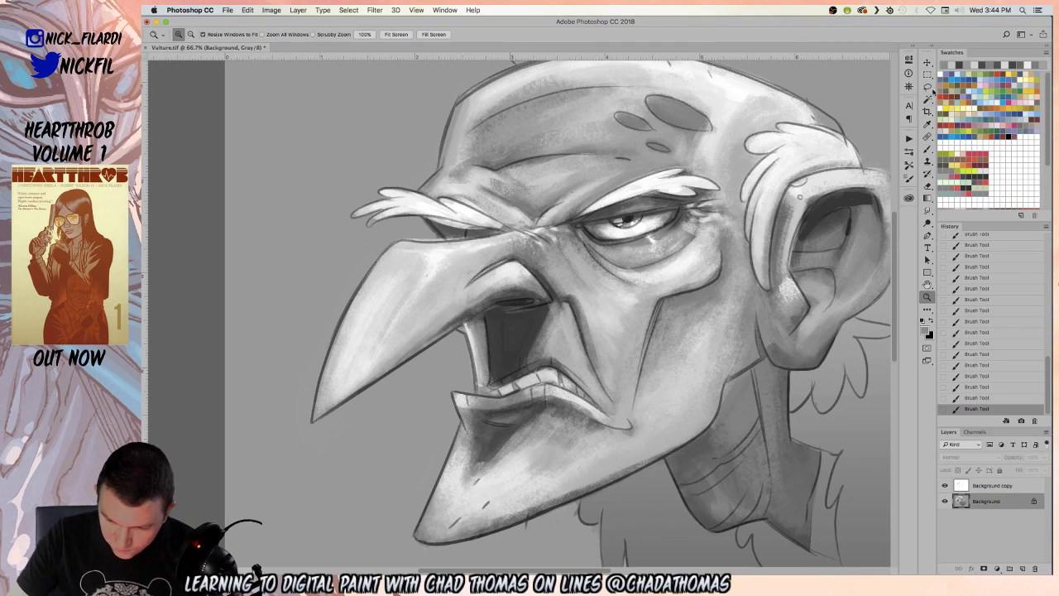
key(l)
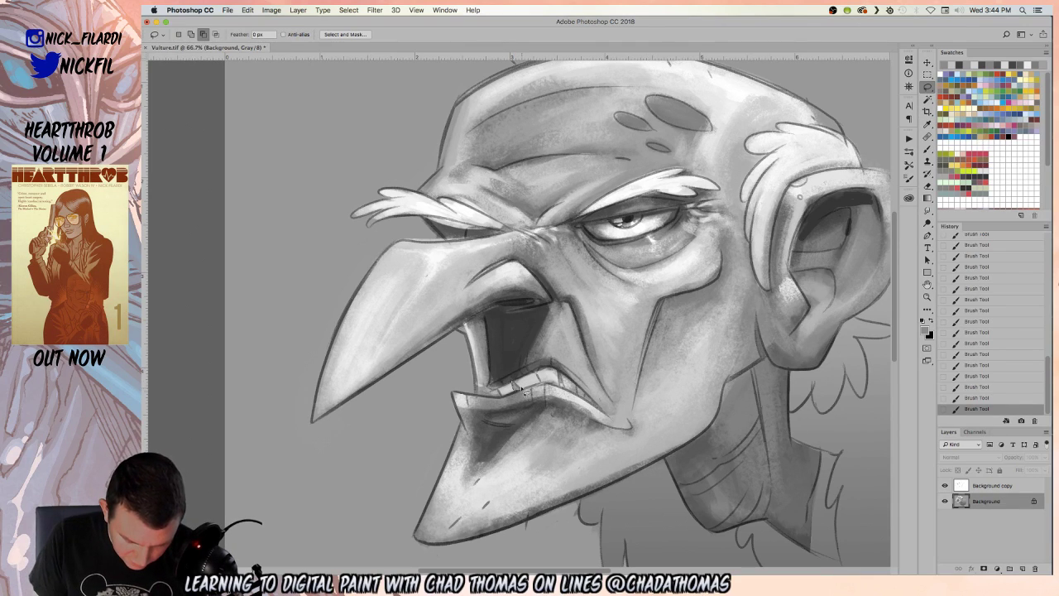
mouse_move(514, 383)
mouse_down()
mouse_move(549, 376)
mouse_move(545, 385)
mouse_move(541, 369)
mouse_move(563, 373)
mouse_move(561, 390)
mouse_move(603, 397)
mouse_up()
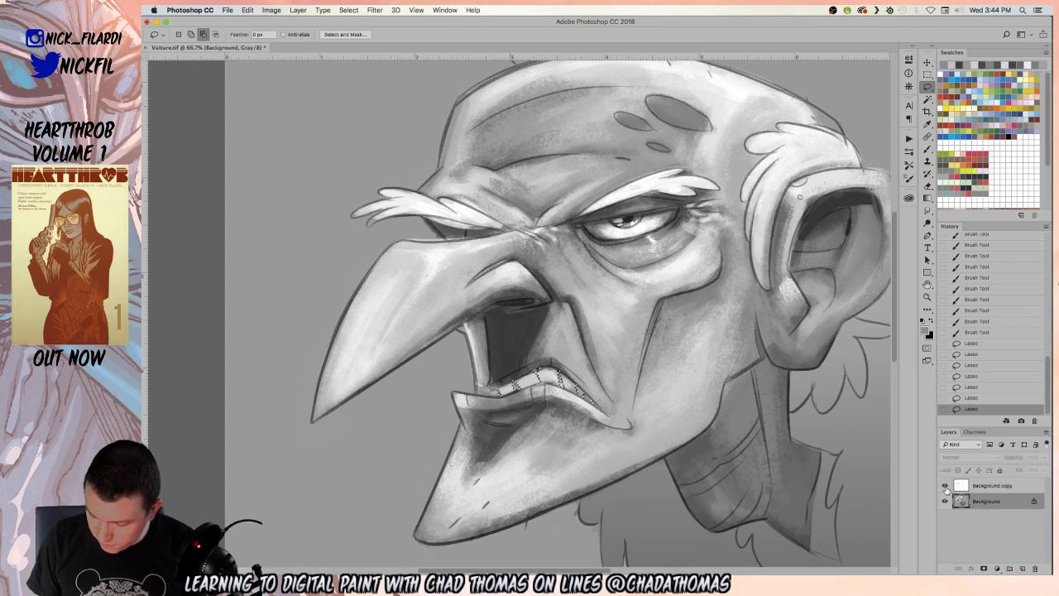
click(946, 486)
click(945, 486)
click(946, 487)
key(alt+BackSpace)
key(super+d)
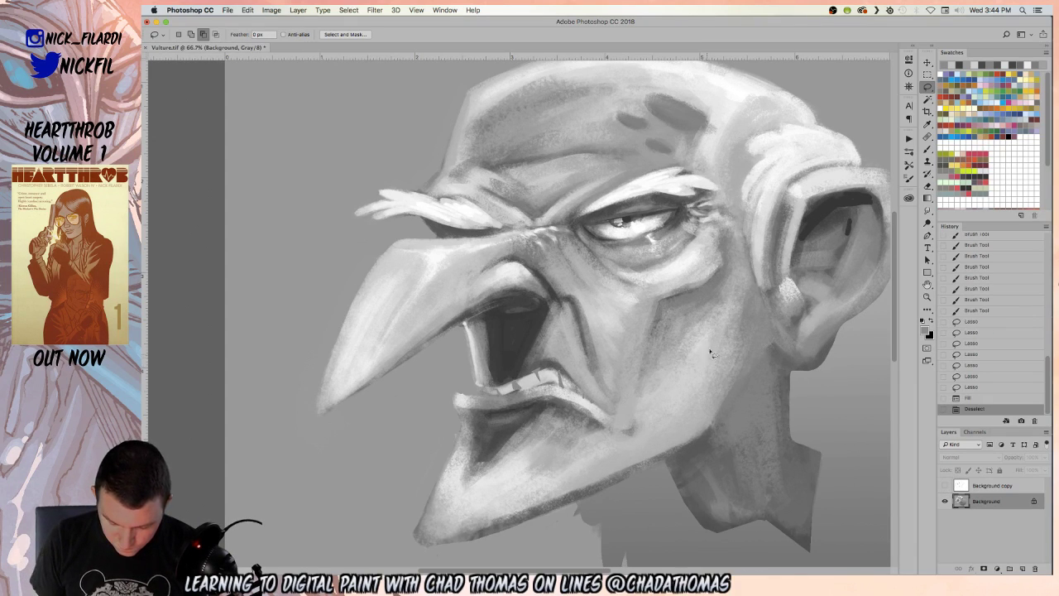
- Shape and shade the teeth along the lip with short Brush strokes
key(b)
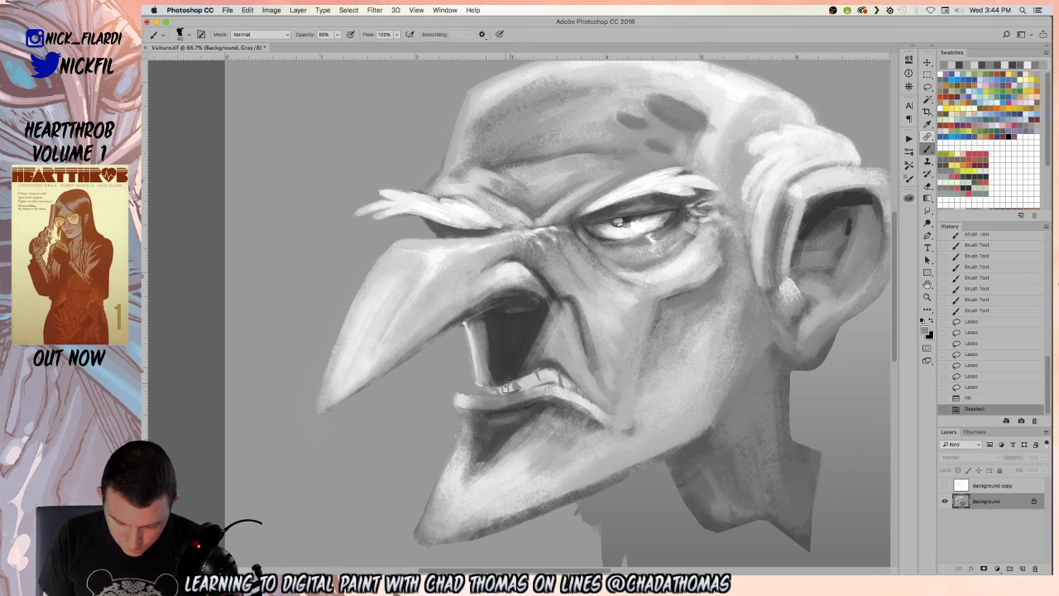
mouse_move(530, 377)
mouse_down()
mouse_move(550, 372)
mouse_move(529, 376)
mouse_move(546, 364)
mouse_up()
drag(488, 381, 529, 374)
mouse_move(538, 368)
mouse_down()
mouse_move(559, 360)
mouse_move(517, 377)
mouse_up()
drag(525, 372, 546, 368)
drag(537, 370, 556, 360)
mouse_move(491, 385)
mouse_down()
mouse_move(477, 381)
mouse_move(494, 369)
mouse_up()
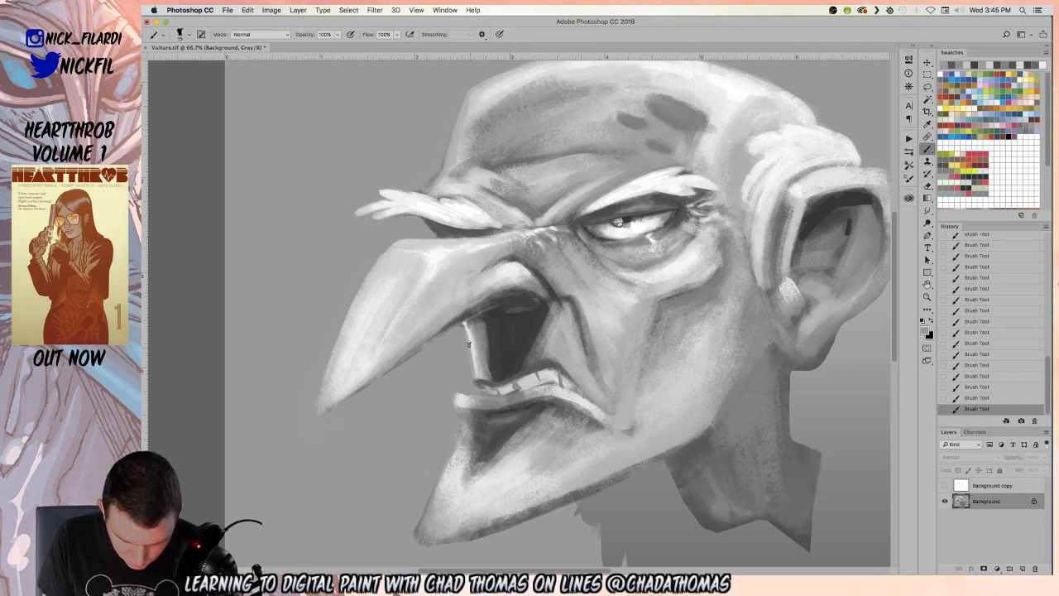
- Refine the pale strip at the mouth opening's front edge and the area above the teeth with sampled greys at 100% opacity
drag(474, 380, 463, 331)
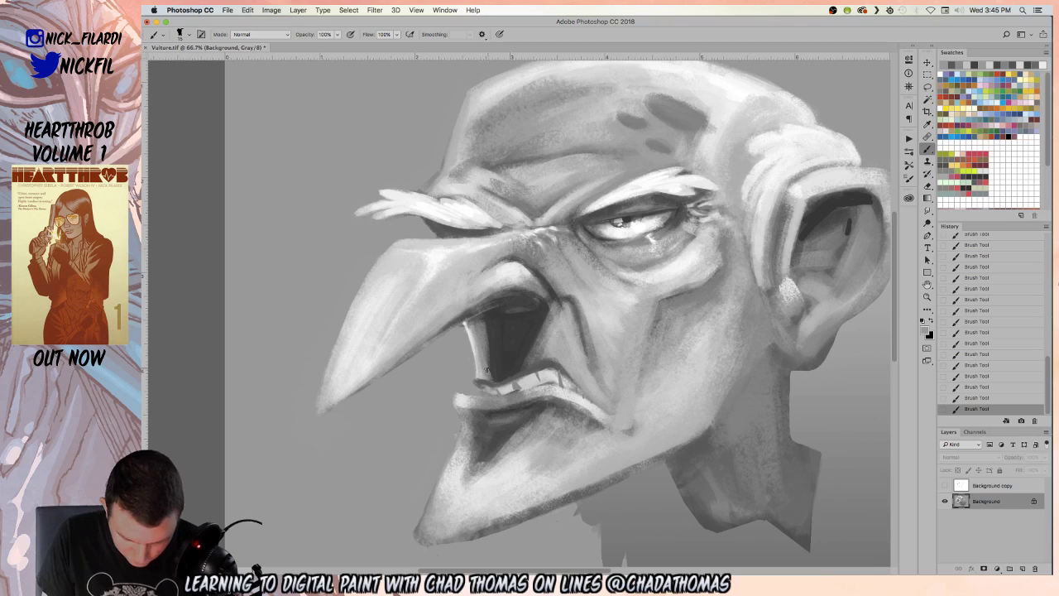
alt+click(508, 390)
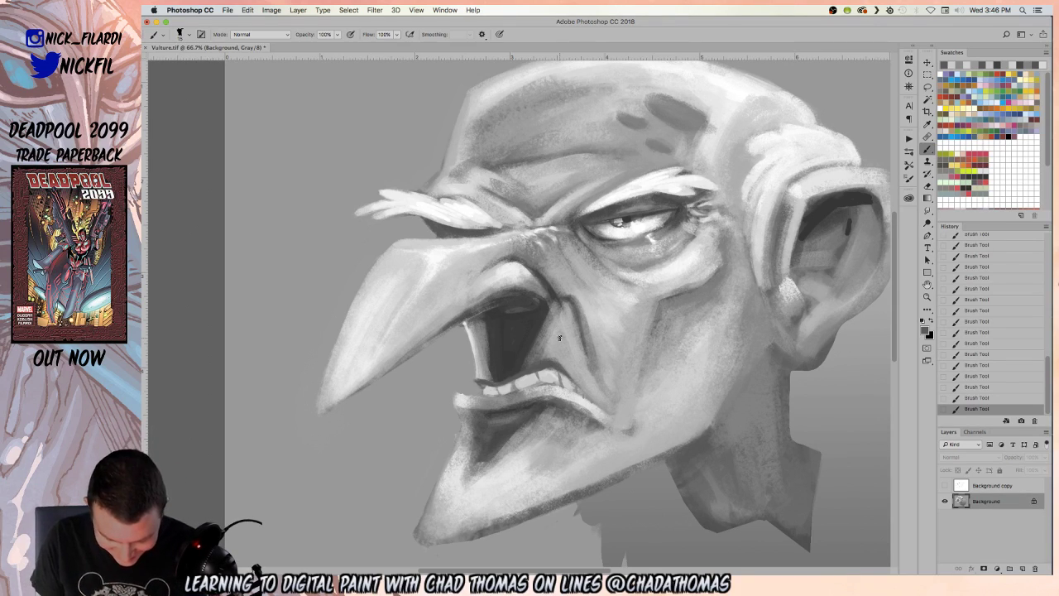
alt+click(560, 338)
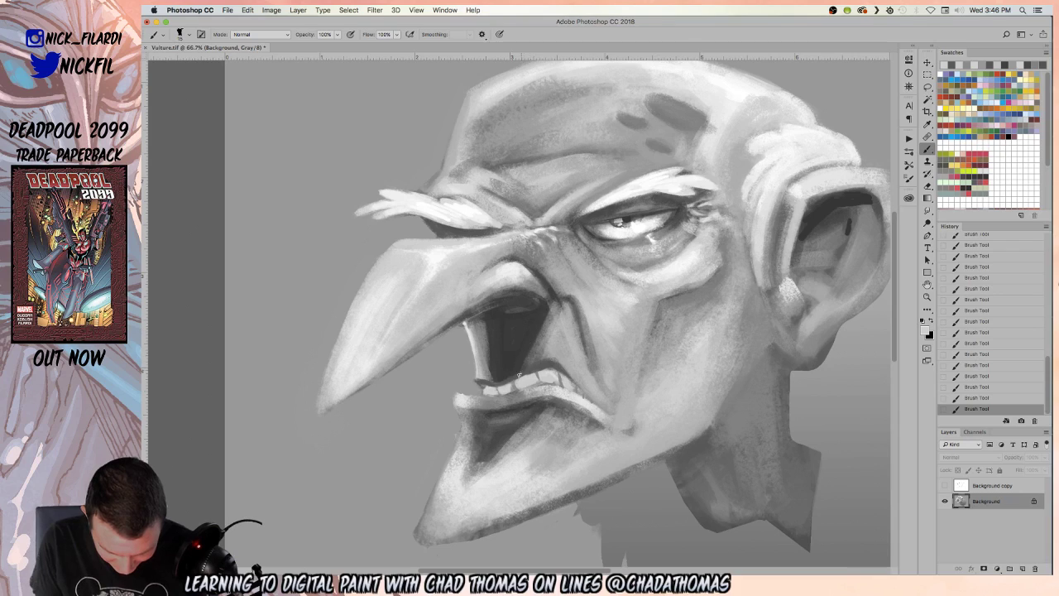
alt+click(535, 331)
drag(534, 364, 558, 369)
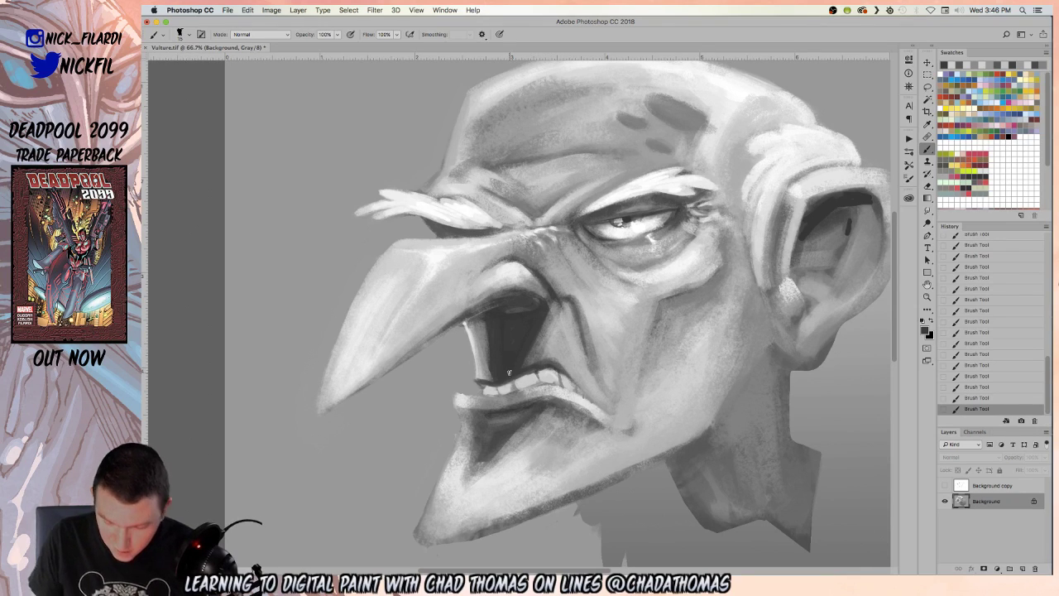
- Define the gaps and upper edges of the teeth in dark grey using a small Pencil at 50% opacity
key(shift+b)
click(187, 37)
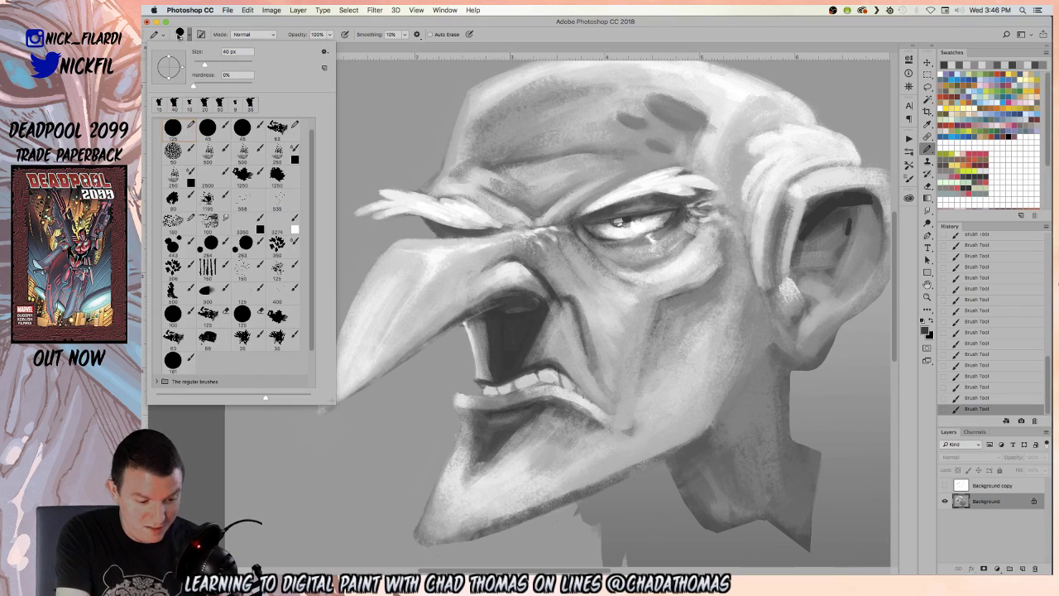
click(180, 42)
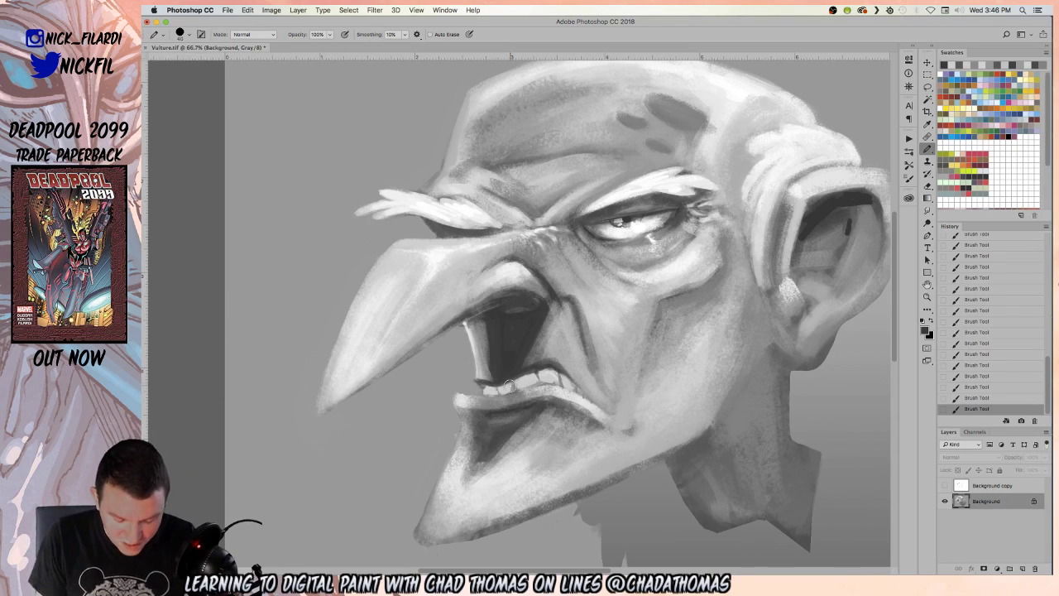
drag(490, 386, 513, 390)
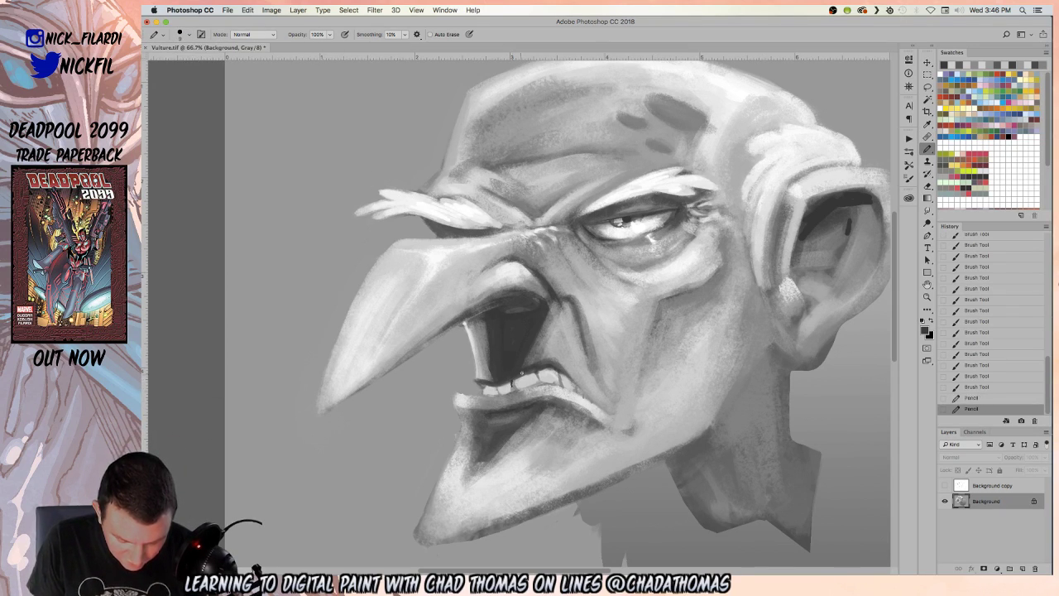
key(5)
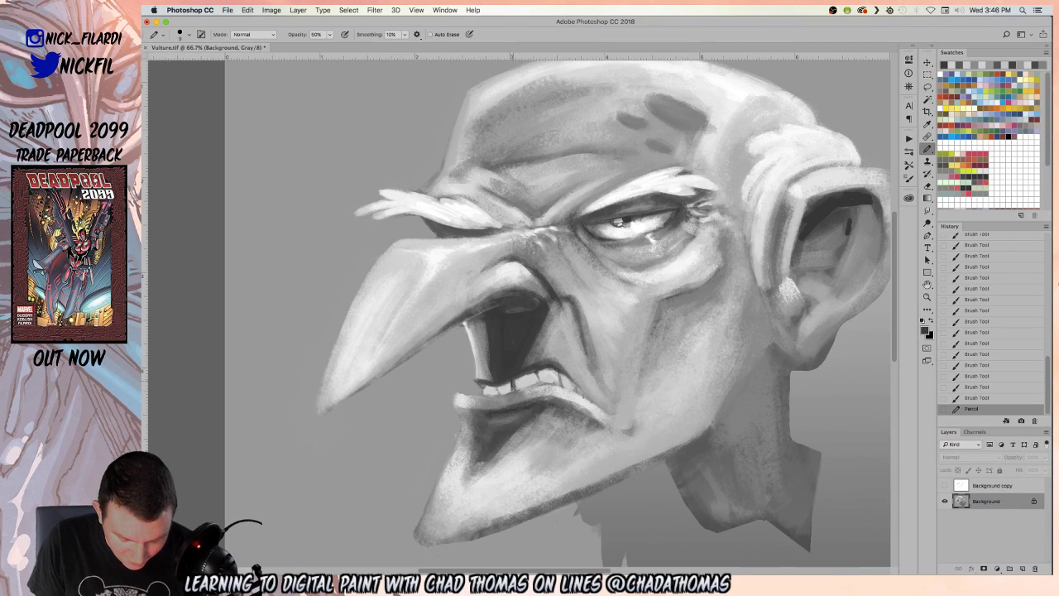
mouse_move(496, 386)
mouse_down()
mouse_move(537, 371)
mouse_move(580, 387)
mouse_up()
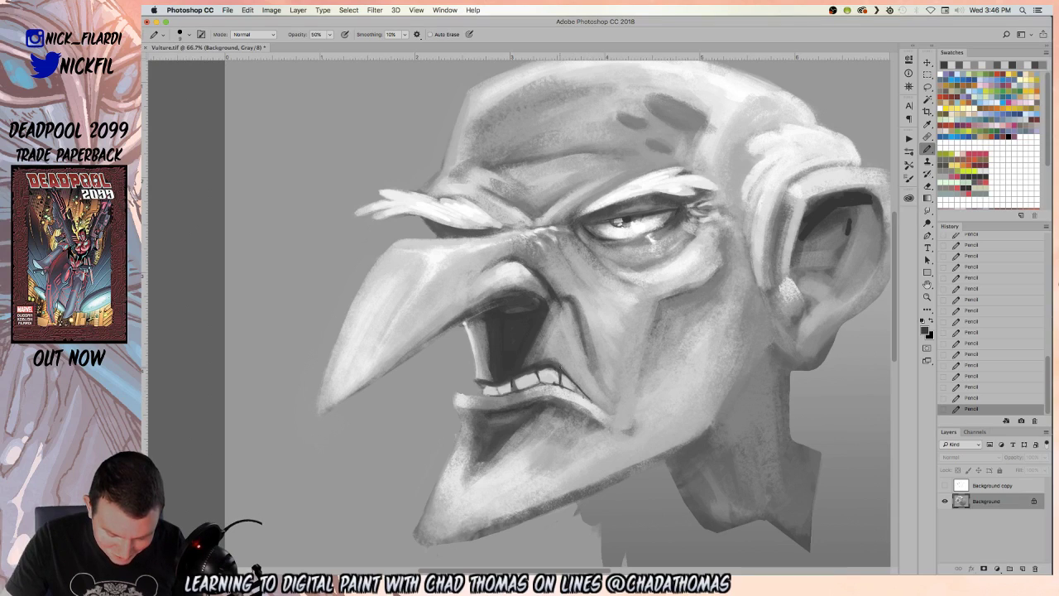
- Sharpen the lower lip's rim beneath the teeth with sampled light grey using the Pencil tool
alt+click(568, 377)
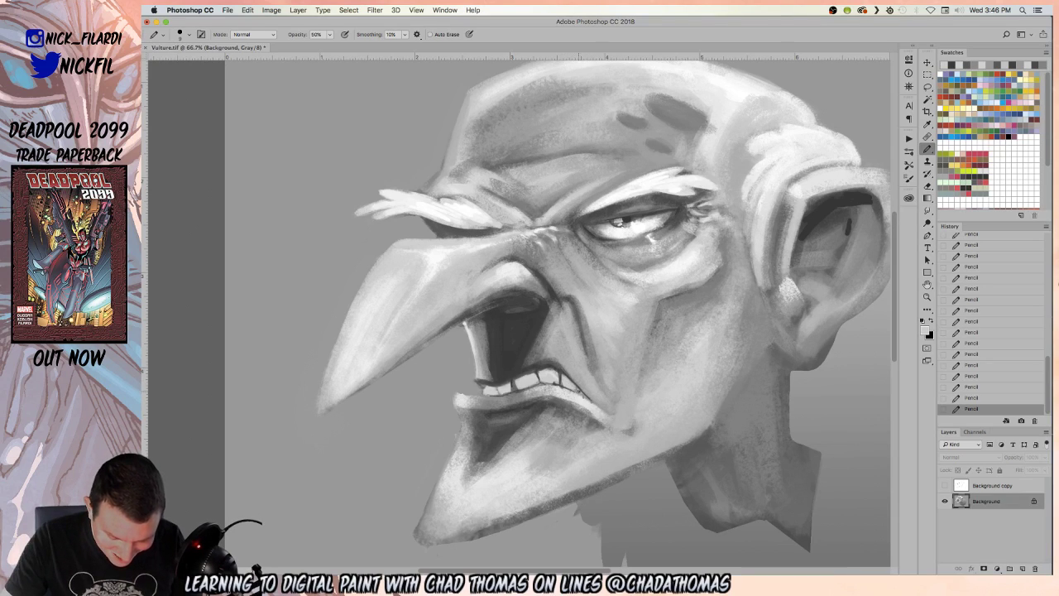
alt+click(569, 387)
alt+click(515, 261)
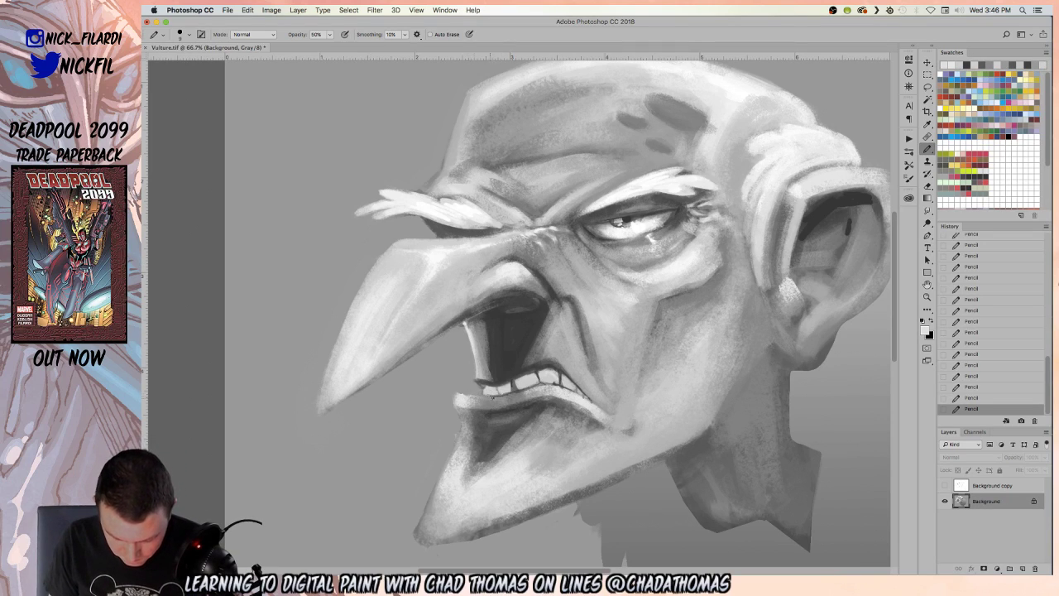
drag(483, 397, 559, 381)
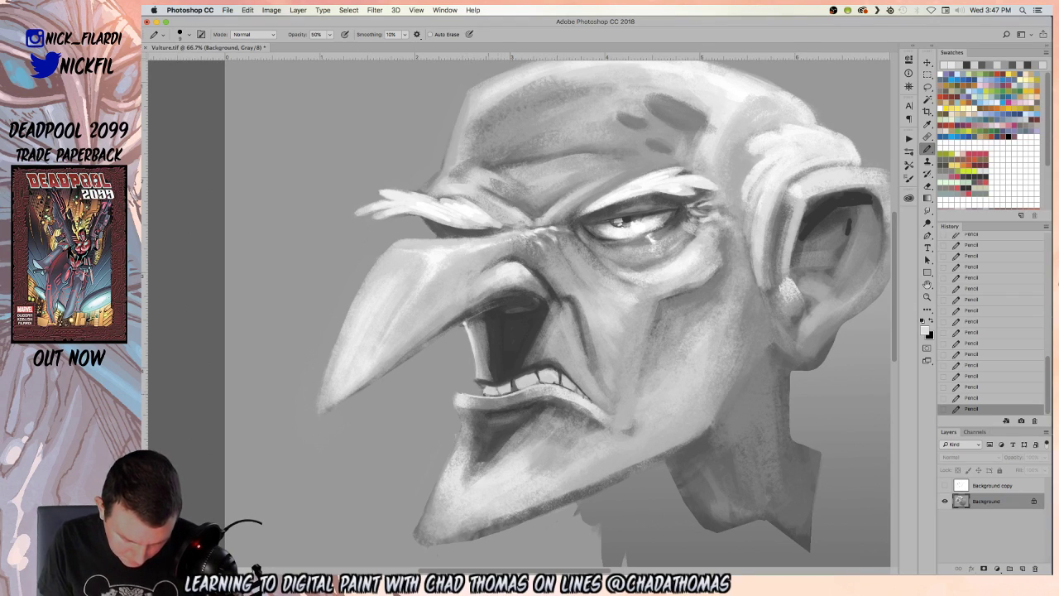
- Touch up the tones of the teeth with a larger Pencil at 50% opacity
key(bracketright)
drag(486, 401, 520, 390)
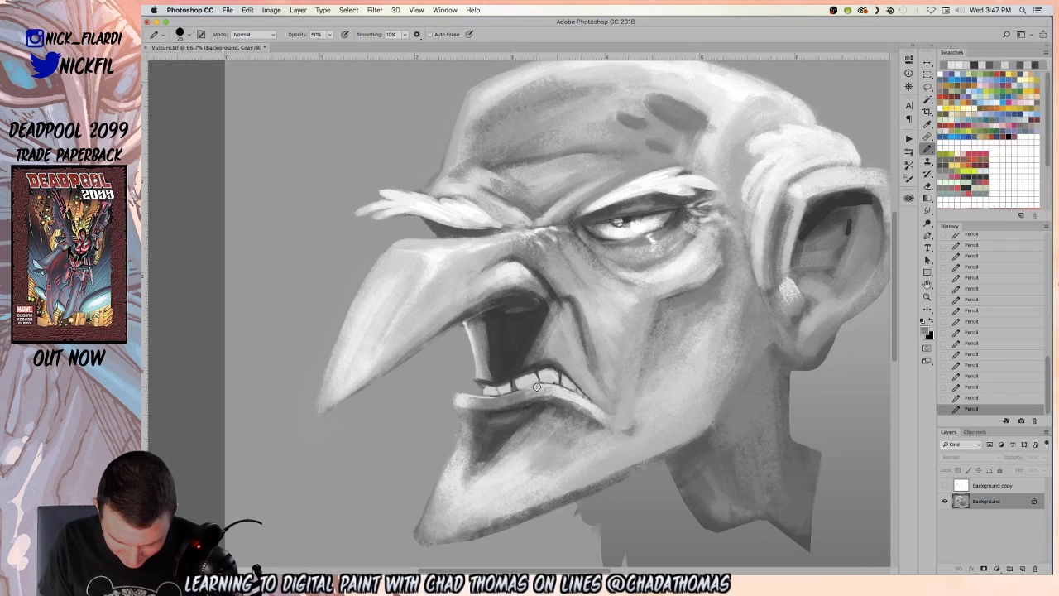
click(508, 385)
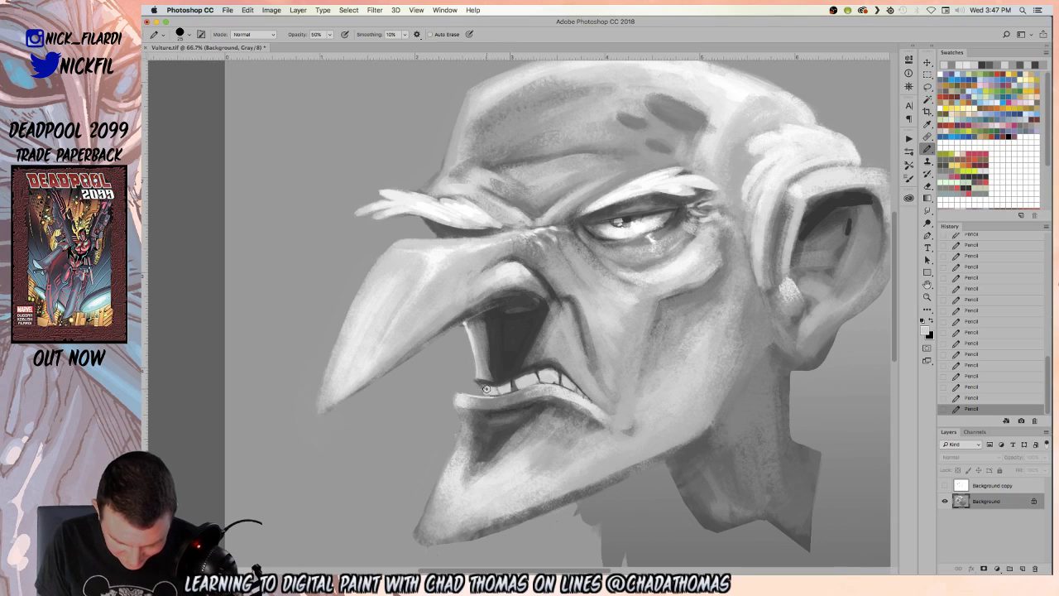
click(484, 389)
key(bracketleft)
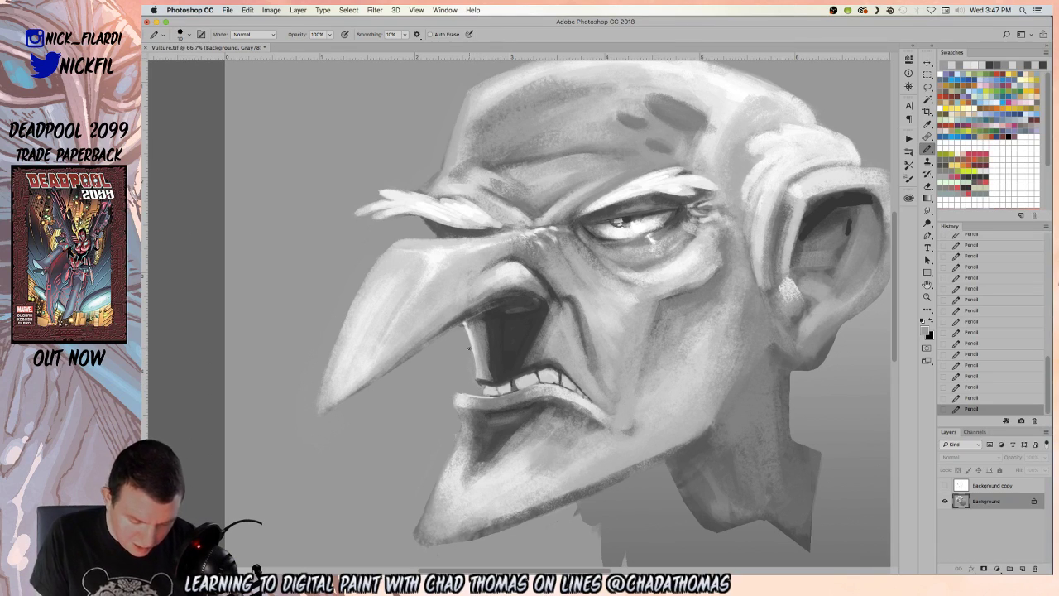
- Darken the mouth interior behind the pale front strip with sampled dark grey, using the Brush tool at 100% opacity
key(bracketright)
key(bracketright)
key(bracketright)
alt+click(417, 414)
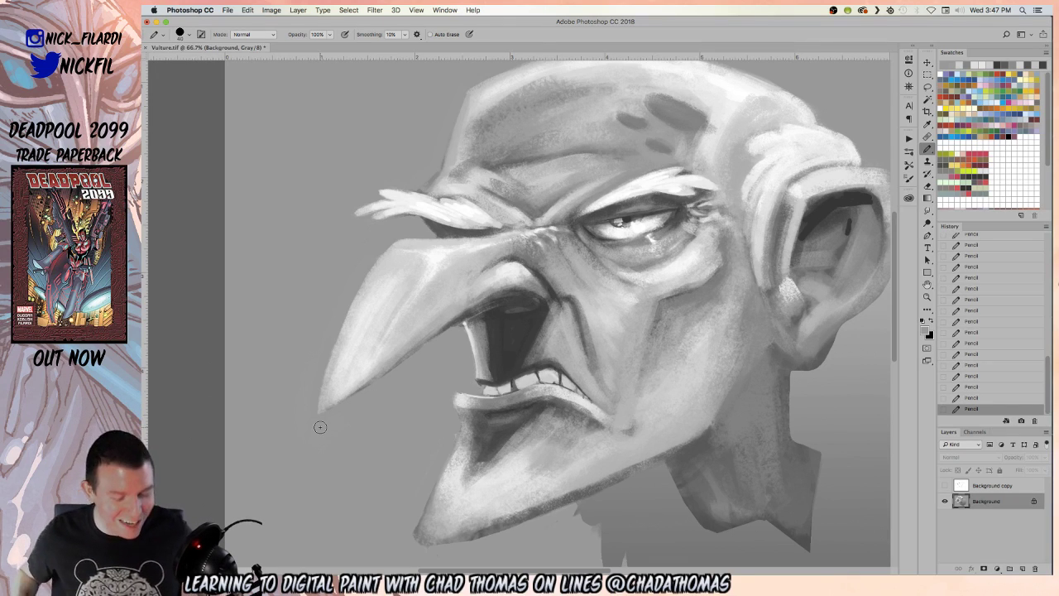
click(928, 150)
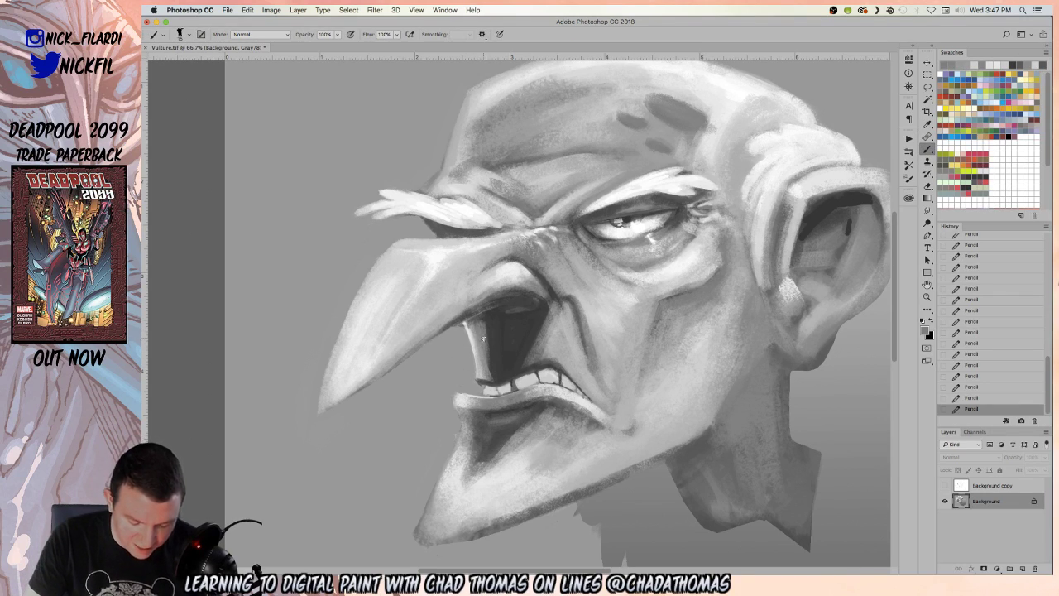
mouse_move(484, 341)
mouse_down()
mouse_move(495, 315)
mouse_move(500, 336)
mouse_move(480, 311)
mouse_move(501, 373)
mouse_move(493, 334)
mouse_up()
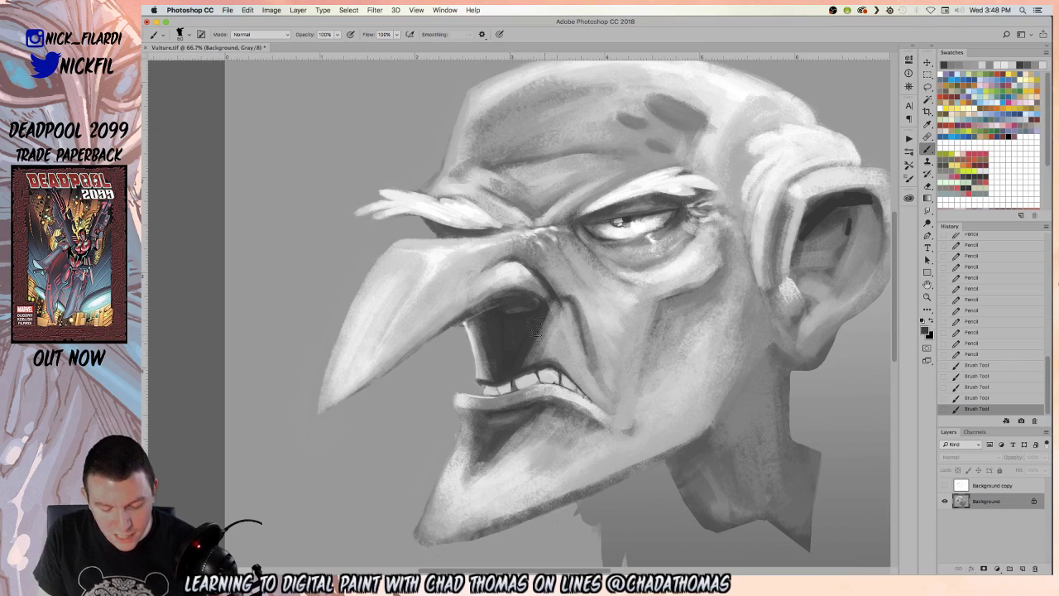
drag(544, 290, 527, 324)
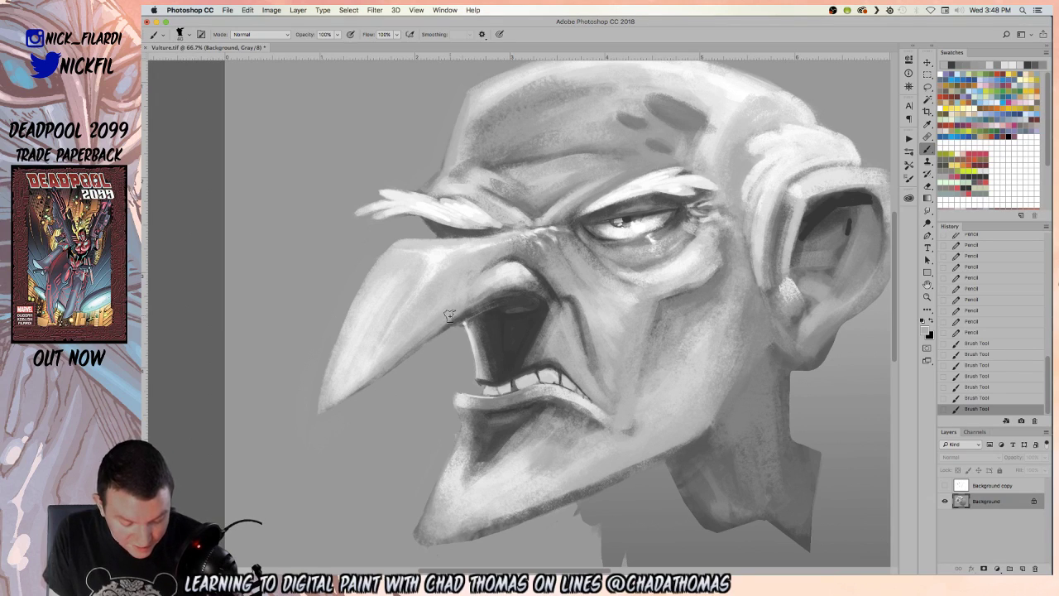
- Shade the beak's underside and the rim around the nostril with sampled greys using the Brush at 50% opacity
key(5)
mouse_move(436, 325)
mouse_down()
mouse_move(488, 291)
mouse_move(475, 302)
mouse_up()
drag(343, 396, 434, 337)
mouse_move(523, 263)
mouse_down()
mouse_move(511, 294)
mouse_move(538, 293)
mouse_move(497, 300)
mouse_move(534, 288)
mouse_up()
alt+click(485, 288)
mouse_move(539, 280)
mouse_down()
mouse_move(526, 301)
mouse_move(509, 298)
mouse_move(526, 304)
mouse_move(507, 299)
mouse_move(547, 310)
mouse_up()
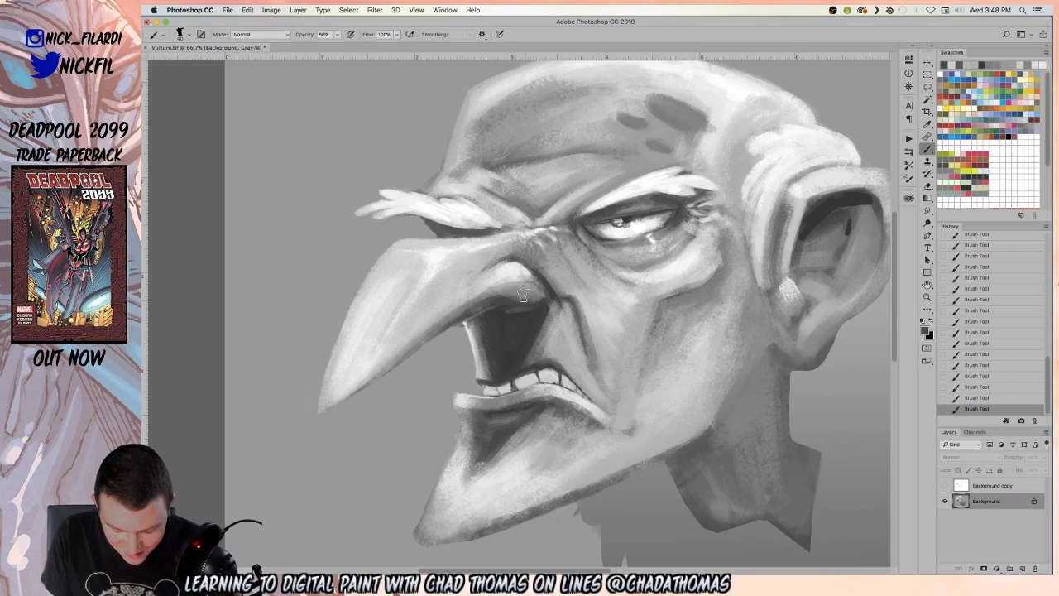
alt+click(524, 299)
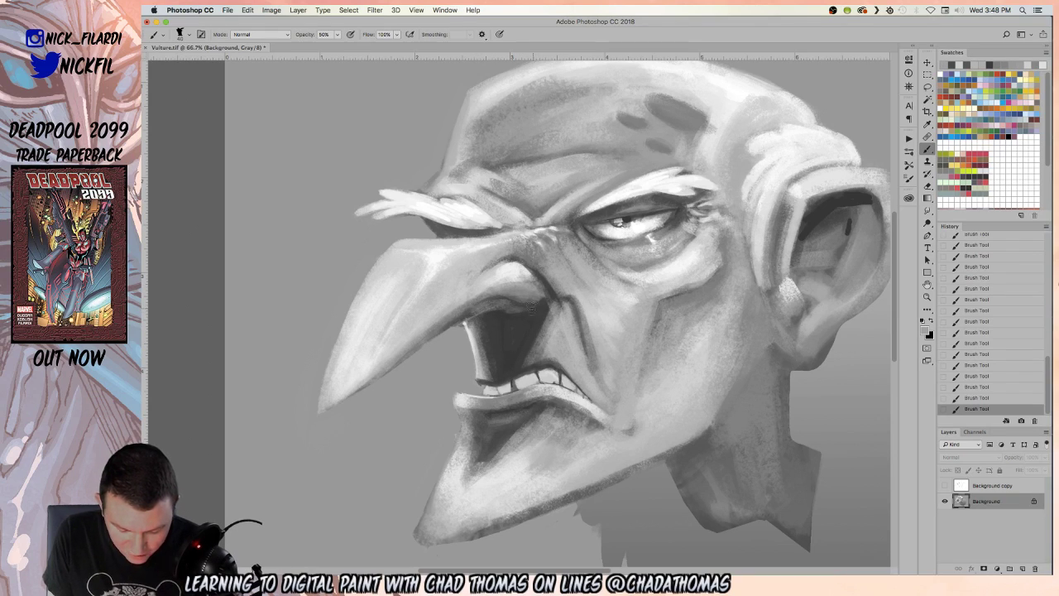
alt+click(510, 303)
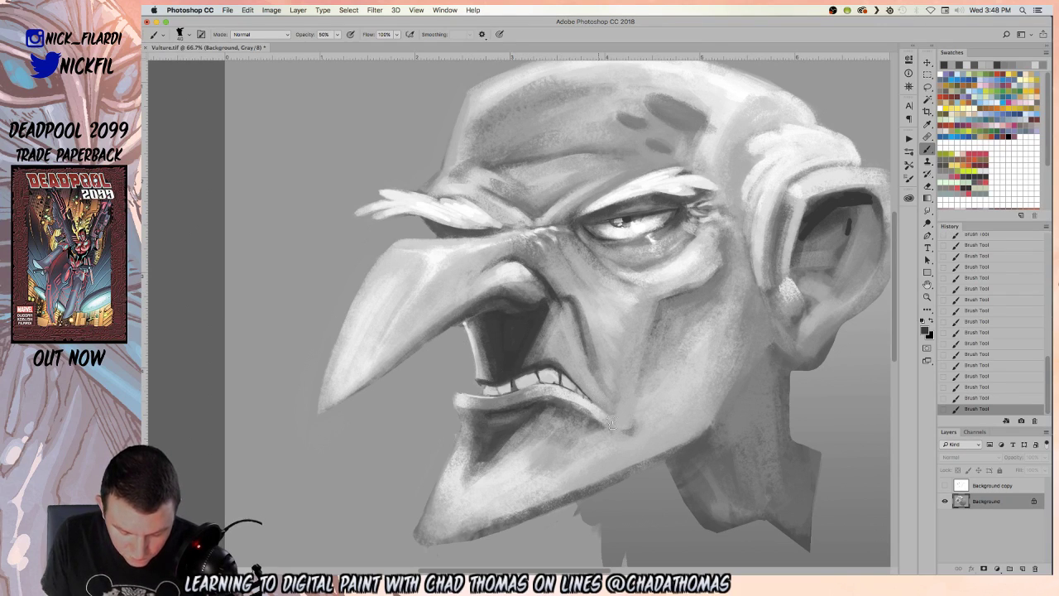
- Show the Background copy line art and touch up the top of the pale strip at the mouth's front edge with sampled grey
click(945, 485)
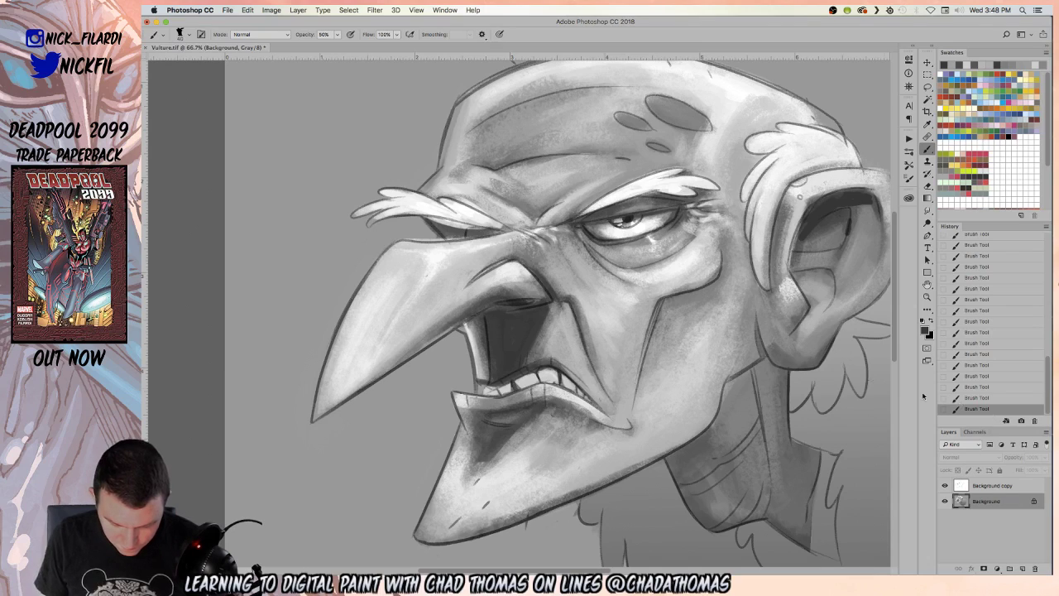
alt+click(475, 321)
click(468, 327)
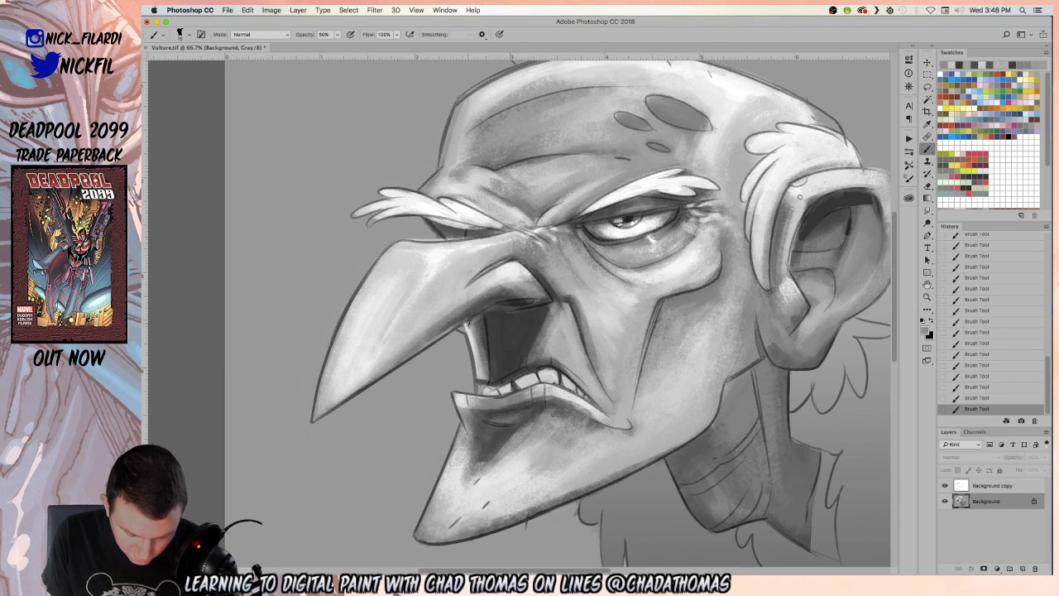
drag(480, 317, 483, 339)
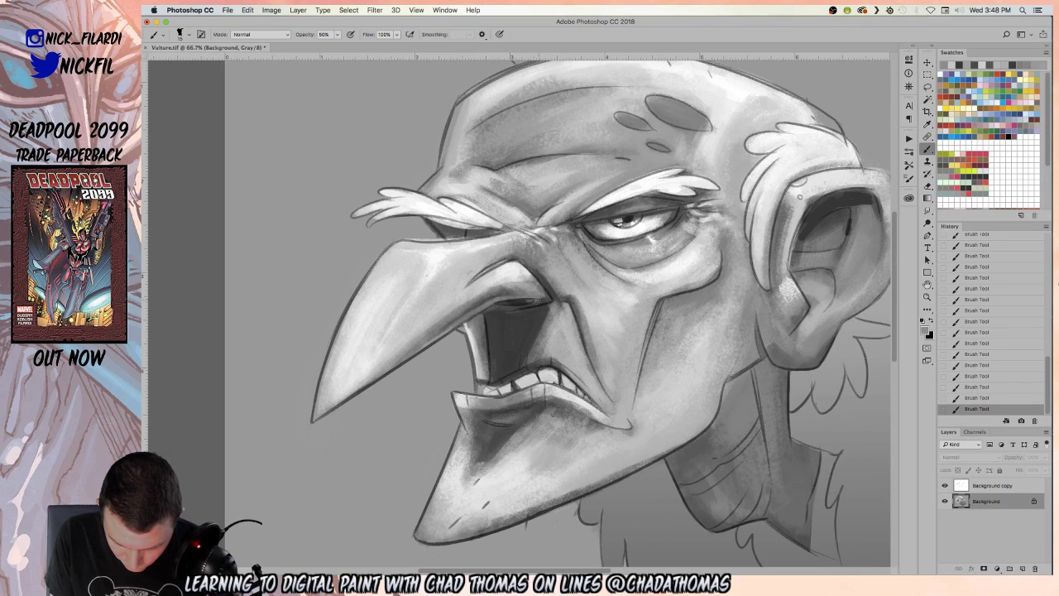
- Shade the nostril's underside and outer rim against the line art using sampled greys, and hide the Background copy layer
mouse_move(508, 306)
mouse_down()
mouse_move(545, 301)
mouse_move(494, 308)
mouse_up()
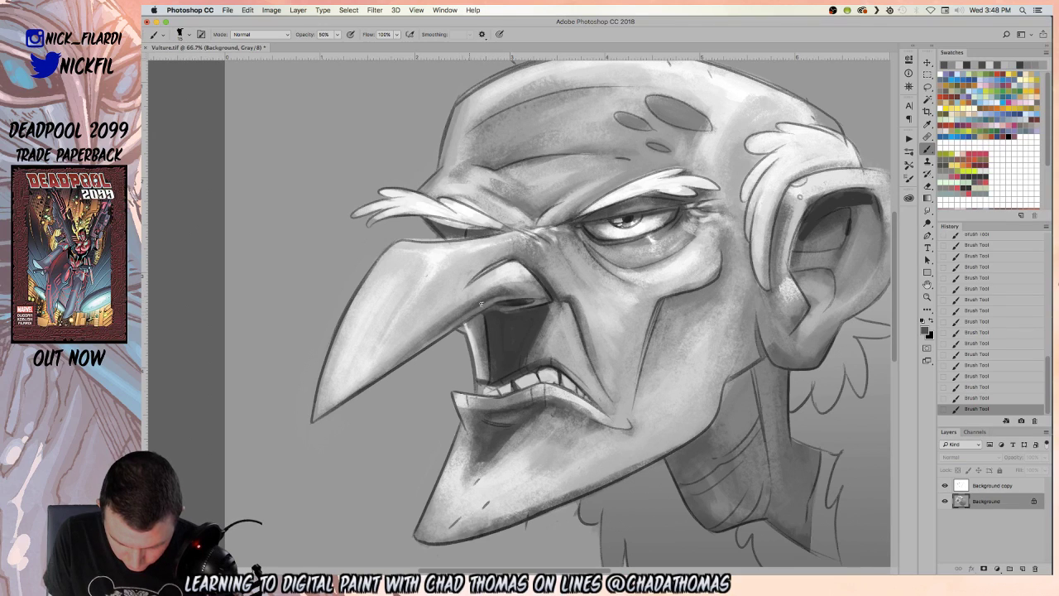
drag(509, 289, 481, 300)
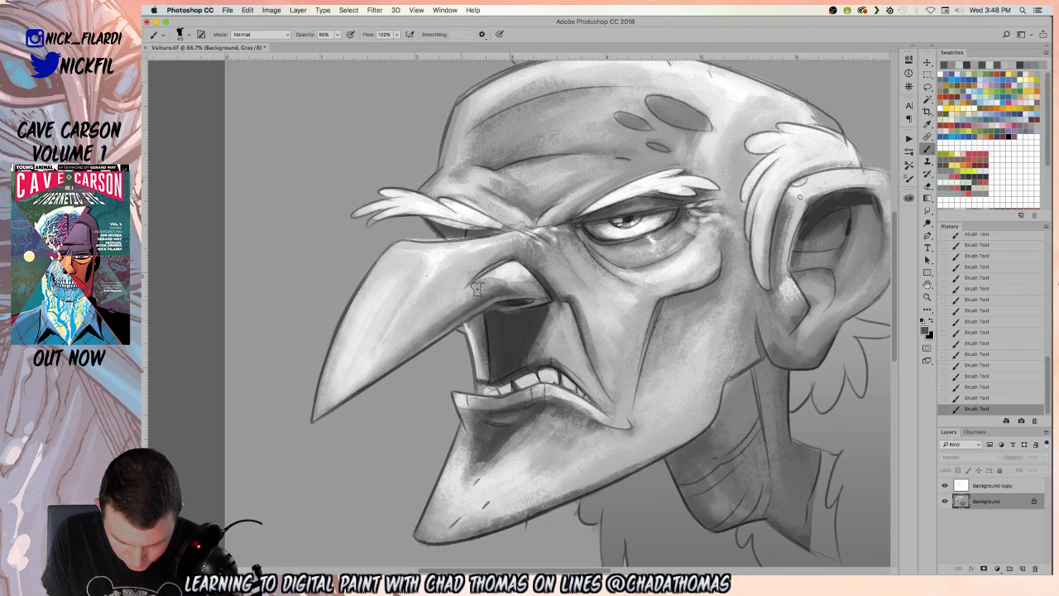
alt+click(536, 283)
mouse_move(536, 283)
mouse_down()
mouse_move(518, 263)
mouse_move(528, 289)
mouse_move(513, 272)
mouse_move(546, 304)
mouse_move(526, 281)
mouse_move(520, 334)
mouse_move(551, 364)
mouse_move(592, 368)
mouse_move(508, 289)
mouse_move(529, 295)
mouse_move(498, 290)
mouse_move(546, 301)
mouse_up()
alt+click(513, 295)
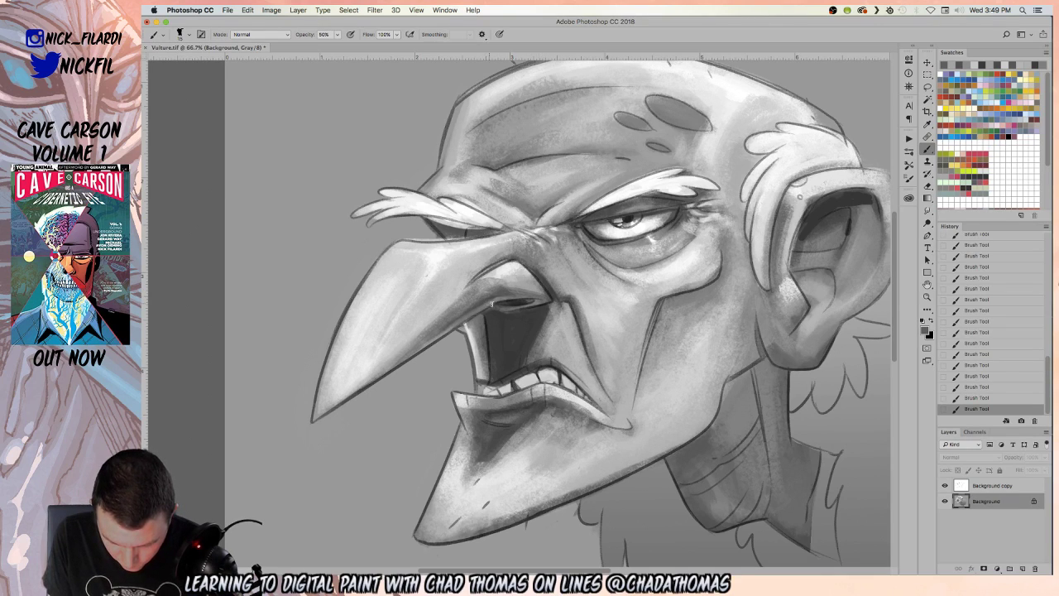
click(944, 486)
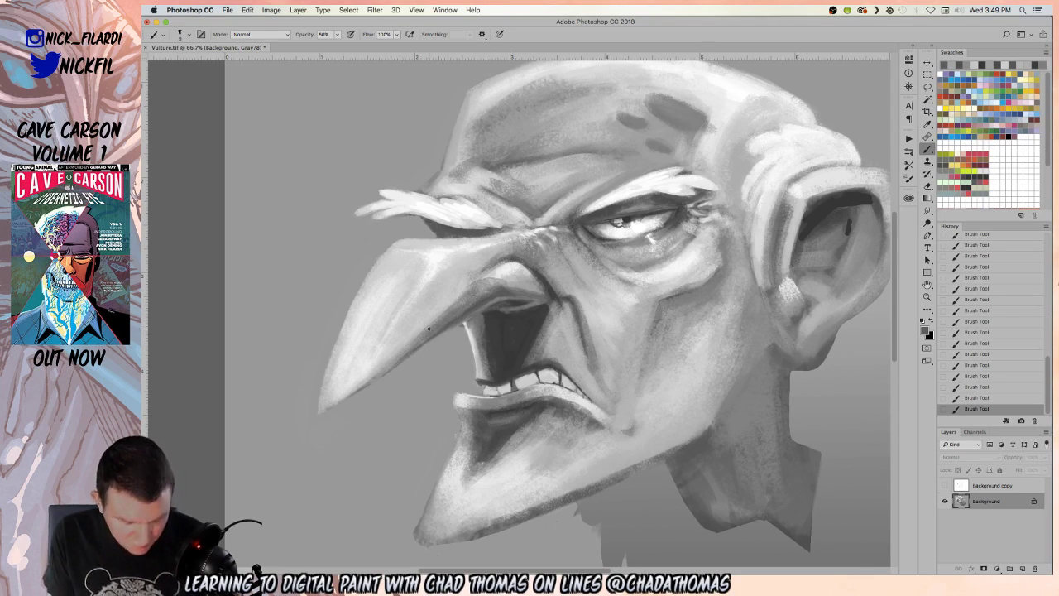
- Tone down the nostril's bright face with sampled mid grey using the Brush at 50% opacity
key(bracketleft)
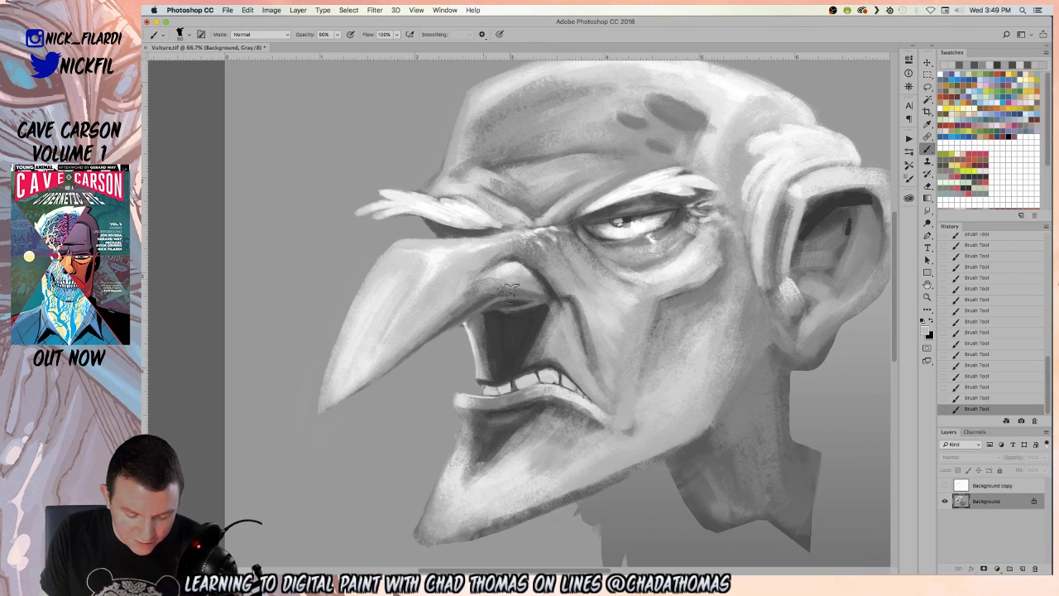
alt+click(476, 286)
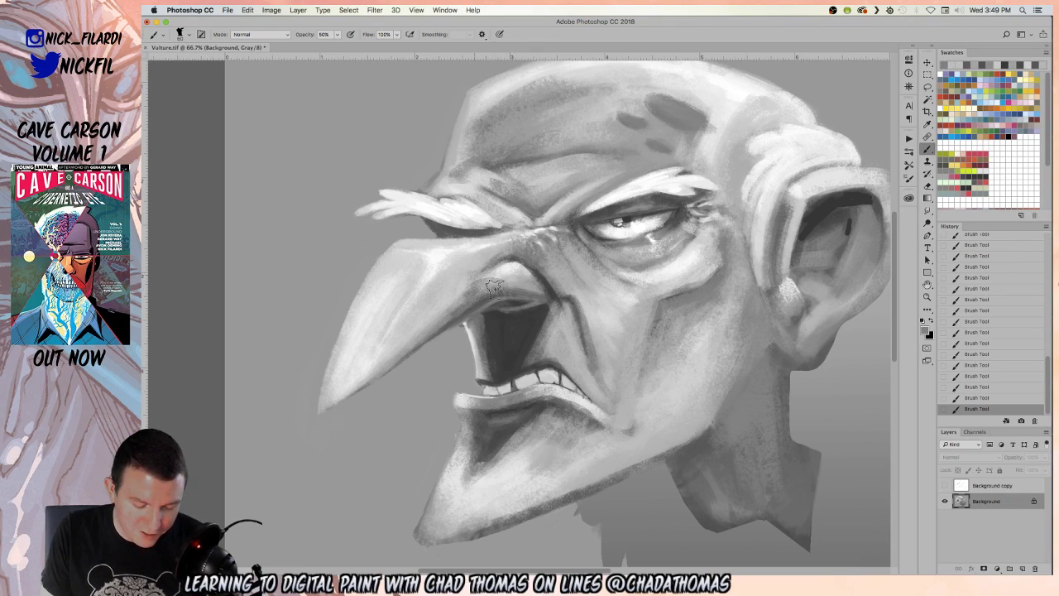
mouse_move(496, 284)
mouse_down()
mouse_move(539, 285)
mouse_move(517, 280)
mouse_move(523, 298)
mouse_move(517, 283)
mouse_move(507, 304)
mouse_up()
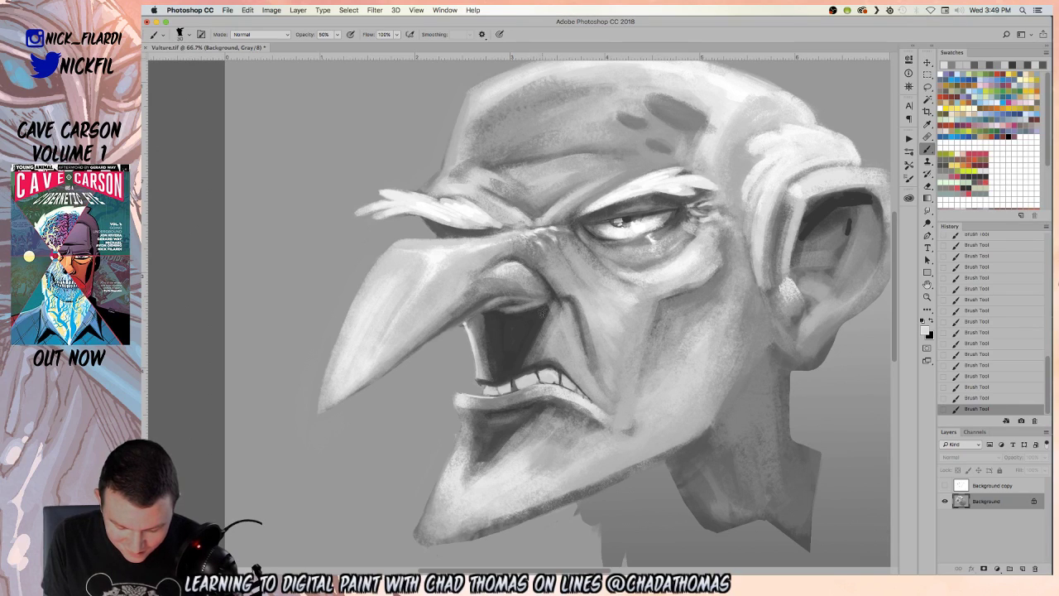
- Sharpen the edge between the nostril's underside and the dark mouth with sampled greys at 100% opacity
alt+click(525, 312)
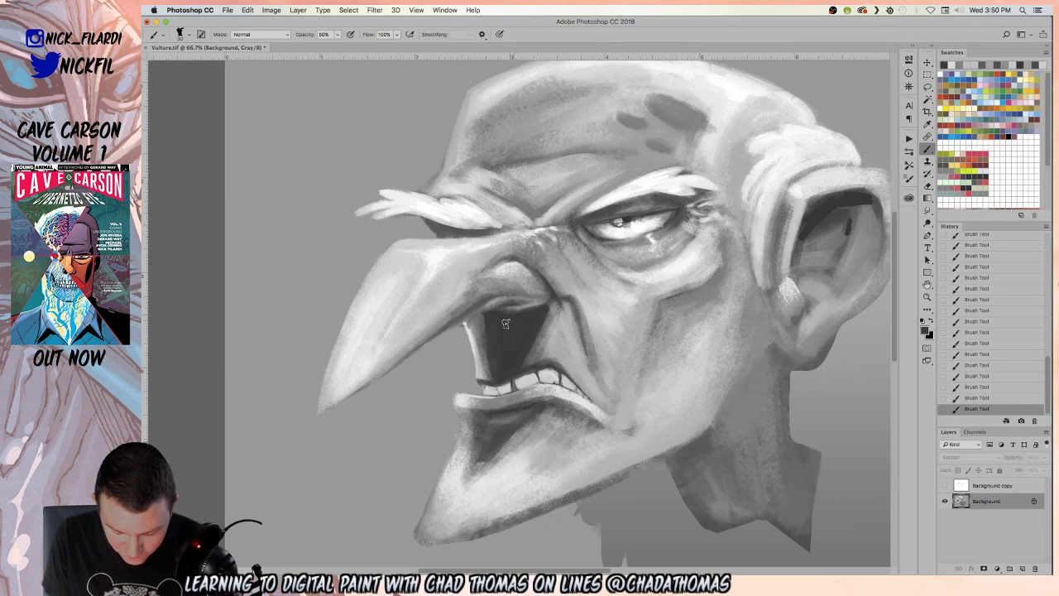
key(0)
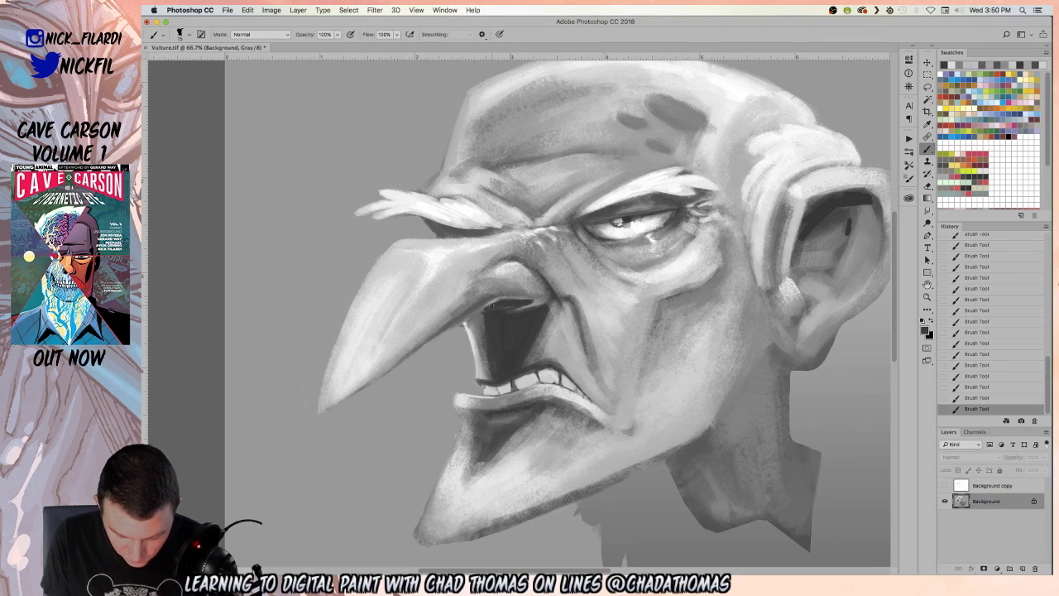
mouse_move(477, 311)
mouse_down()
mouse_move(488, 305)
mouse_move(467, 319)
mouse_move(480, 307)
mouse_up()
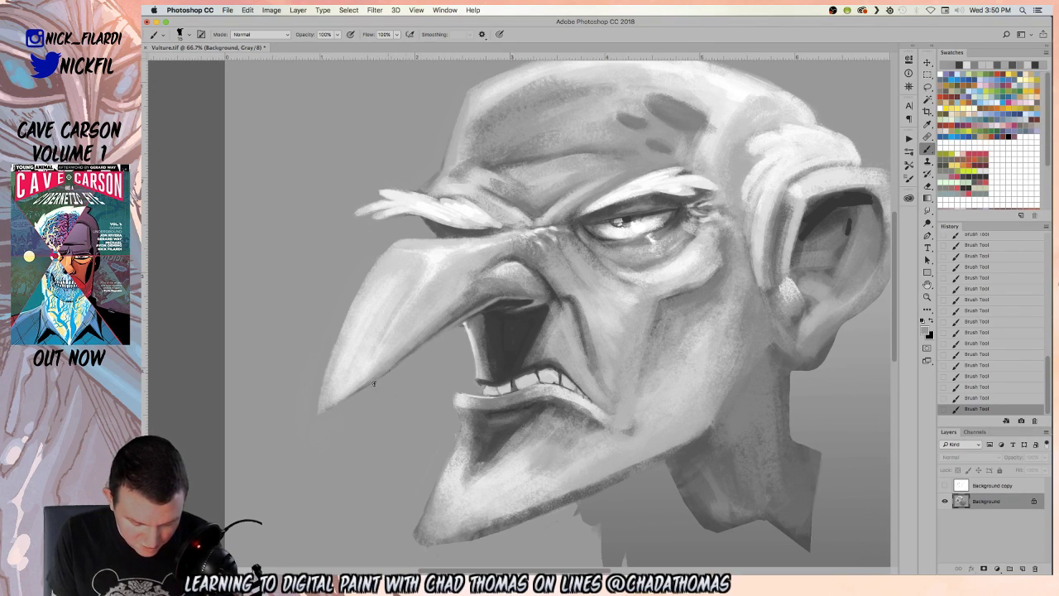
alt+click(494, 295)
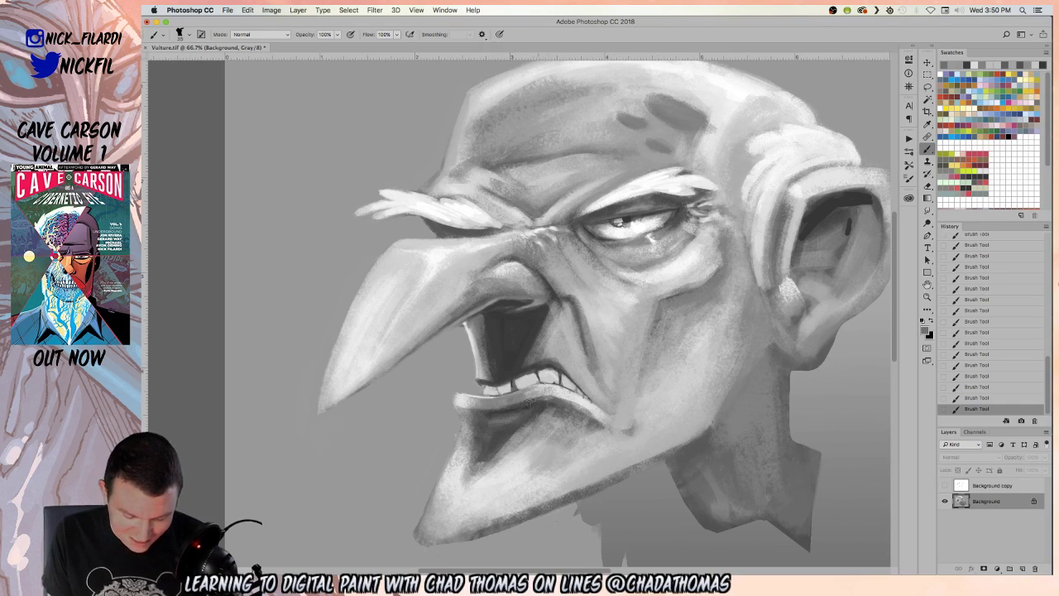
click(523, 306)
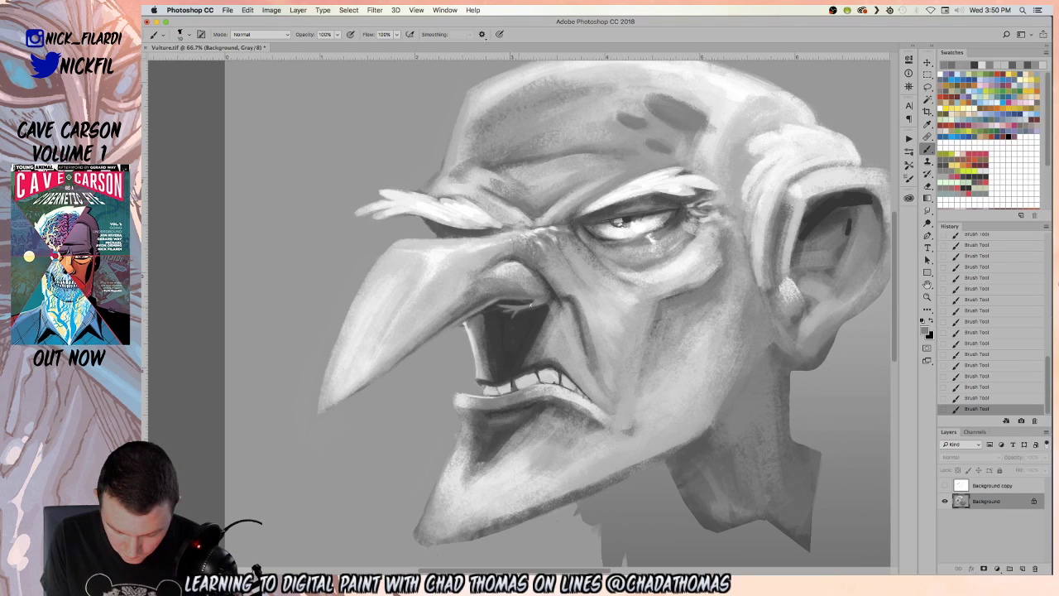
- Refine the fold running from the nostril down the cheek with sampled greys and a larger Brush
alt+click(518, 296)
key(bracketright)
key(bracketright)
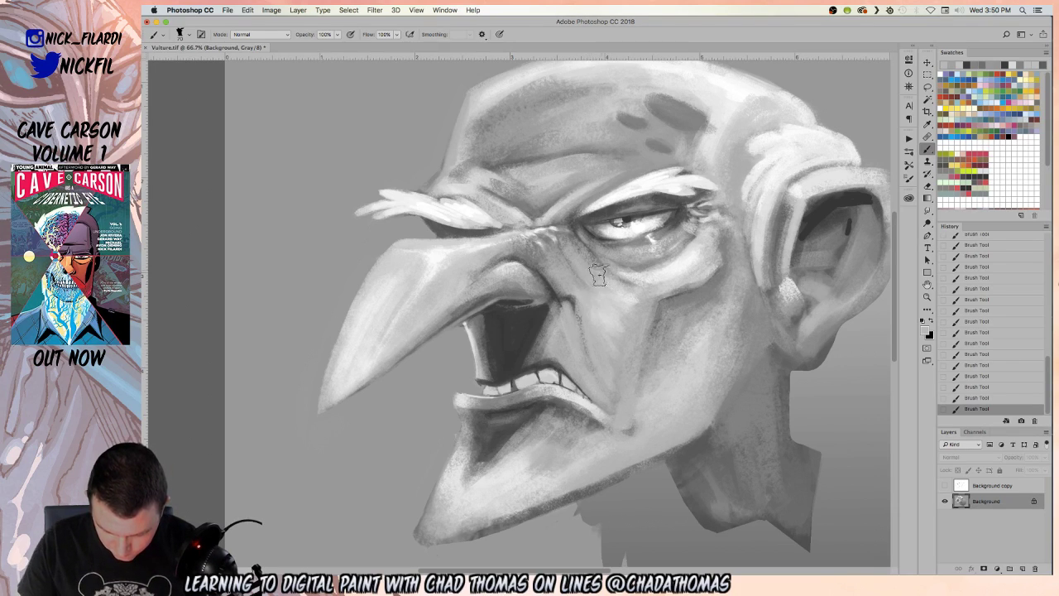
drag(573, 299, 579, 321)
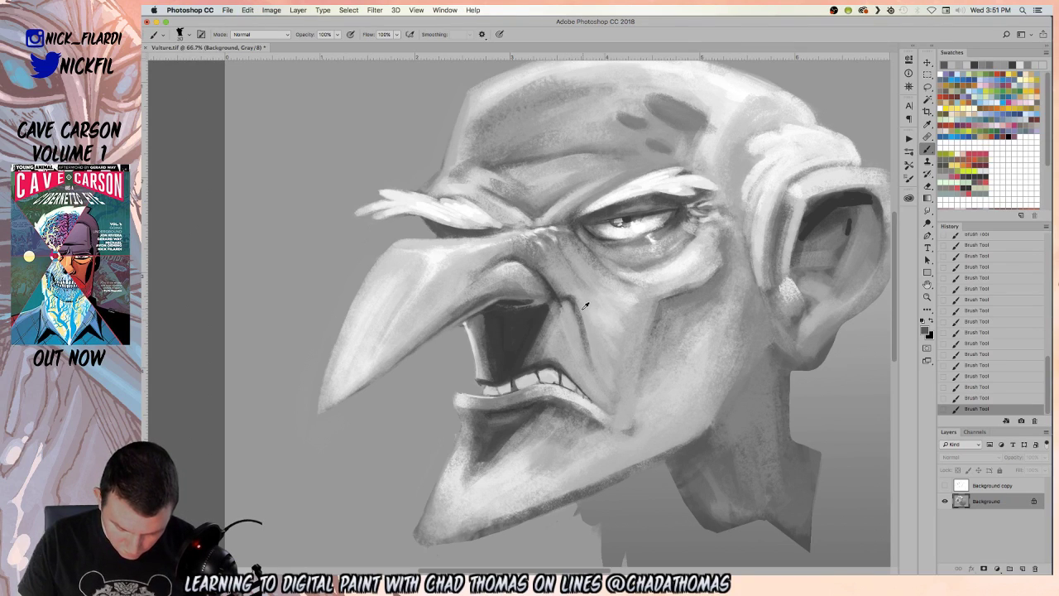
drag(584, 306, 587, 338)
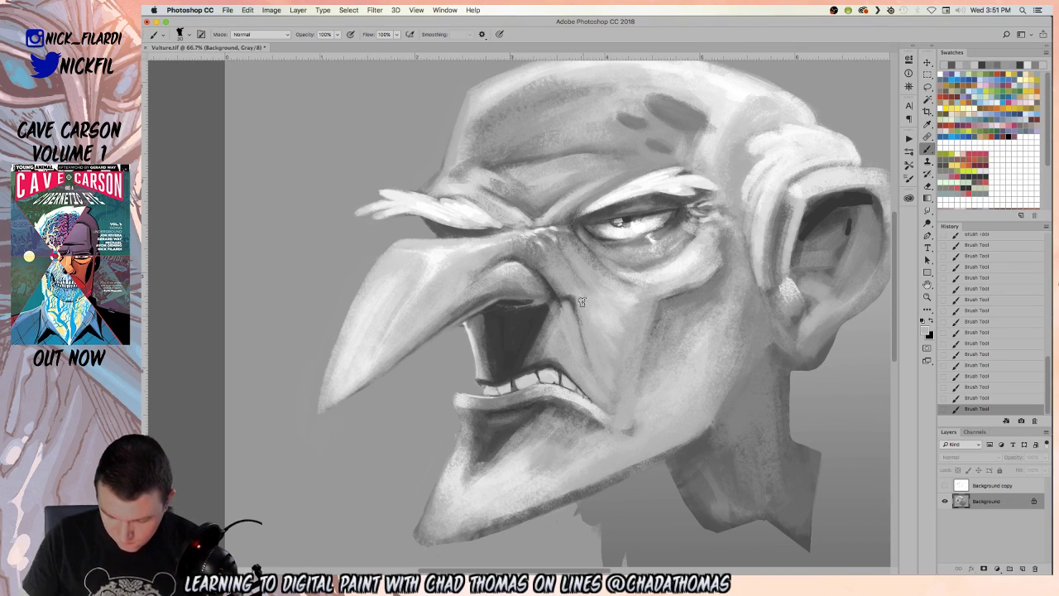
- Save the painting and view the whole canvas at 33.3% zoom
click(927, 297)
alt+click(598, 381)
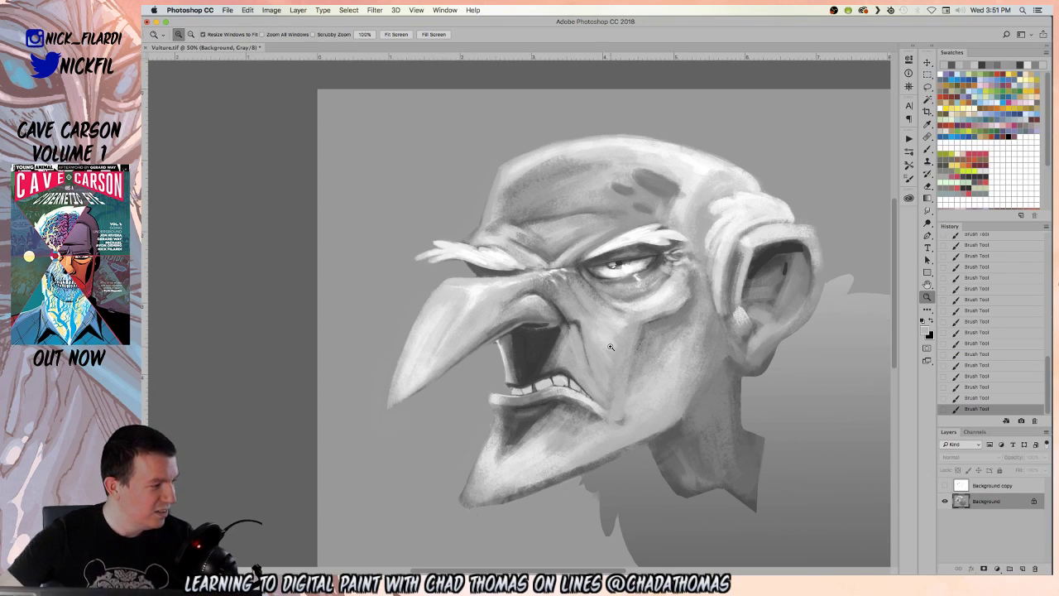
key(super+s)
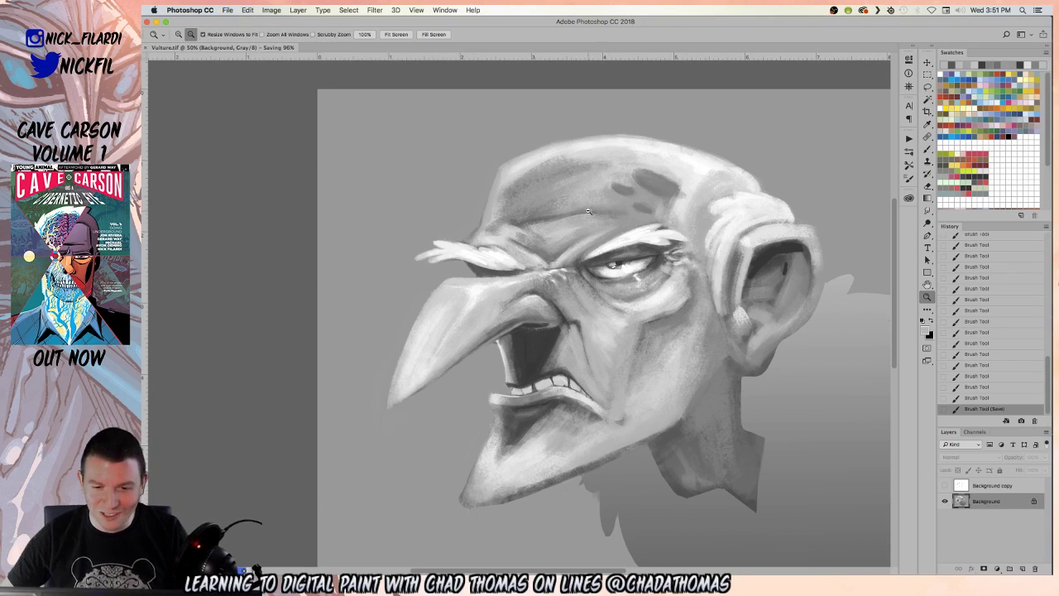
alt+click(589, 240)
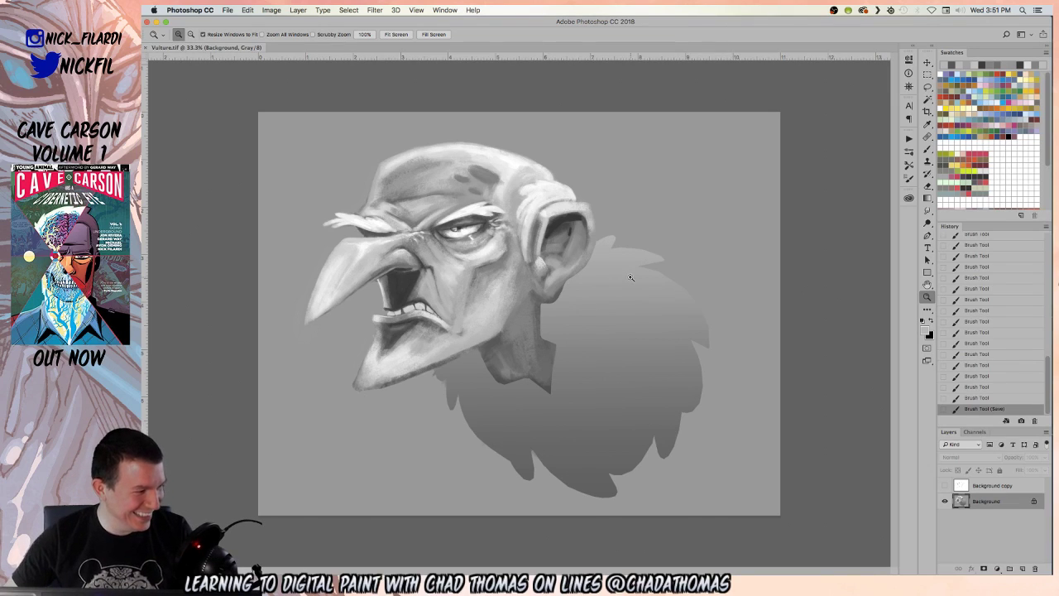
- Compare the painting with its originally opened state without line art, and return to the latest saved history state
scroll(1001, 253, up, 5)
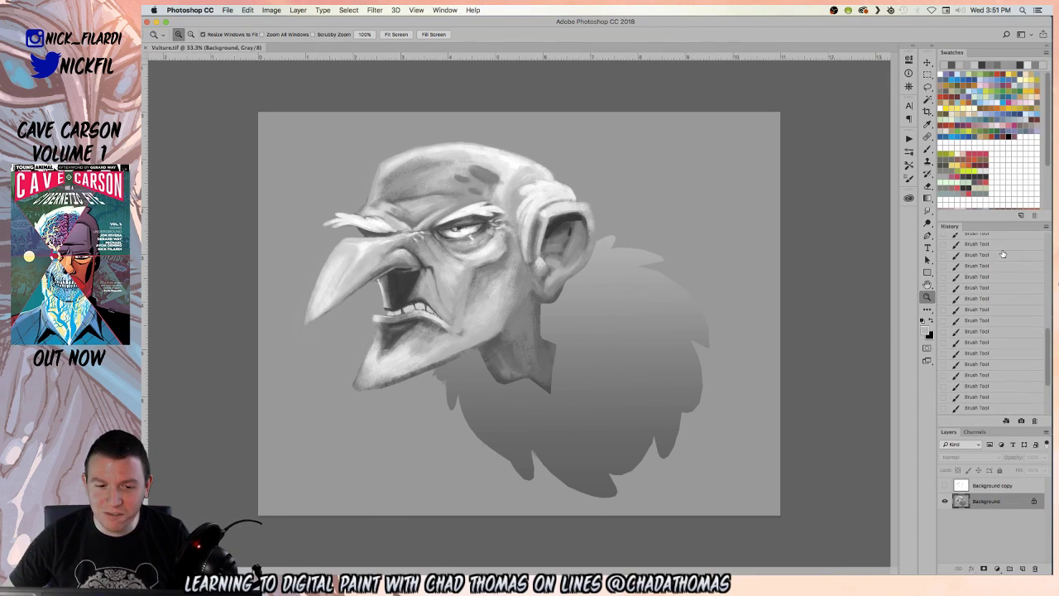
scroll(1001, 253, up, 3)
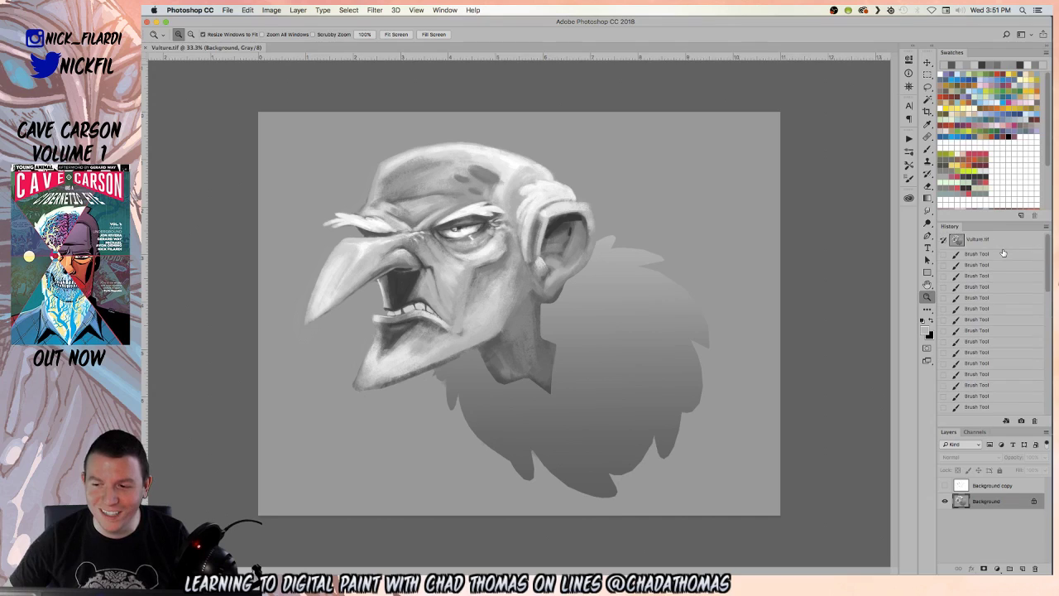
click(990, 239)
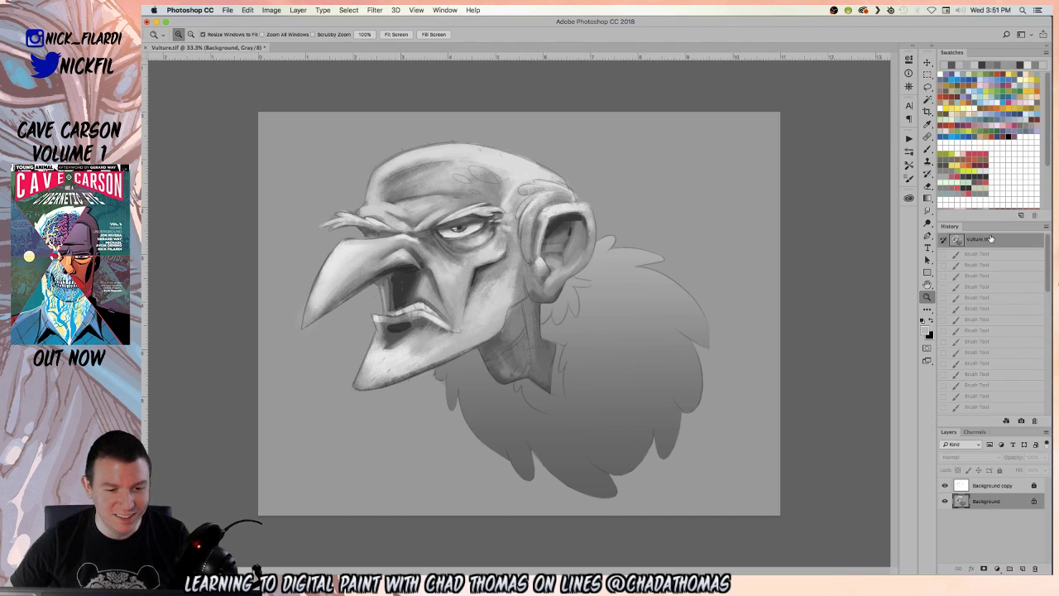
click(945, 485)
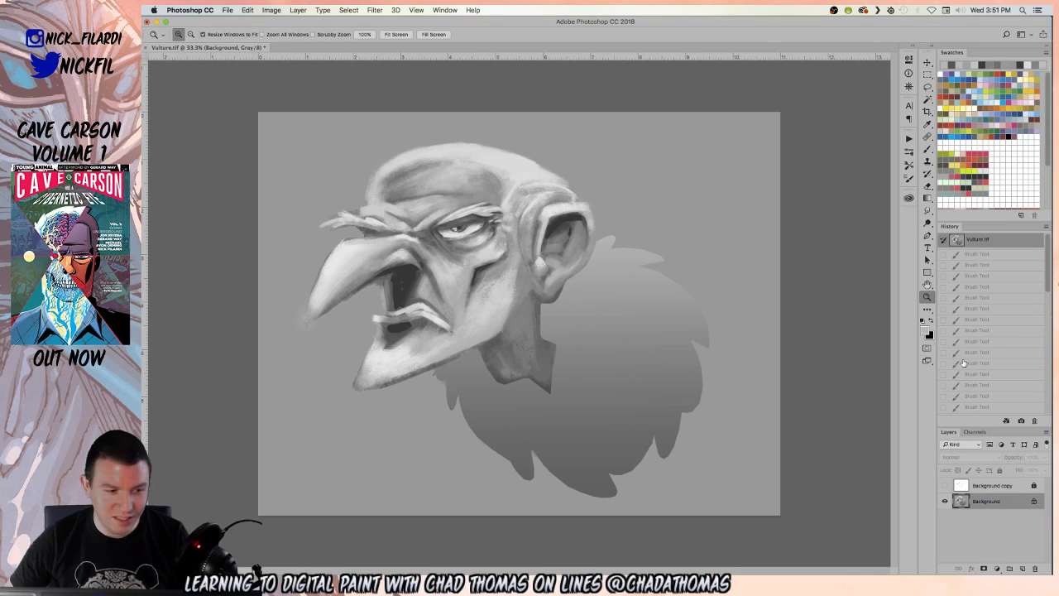
scroll(991, 369, down, 5)
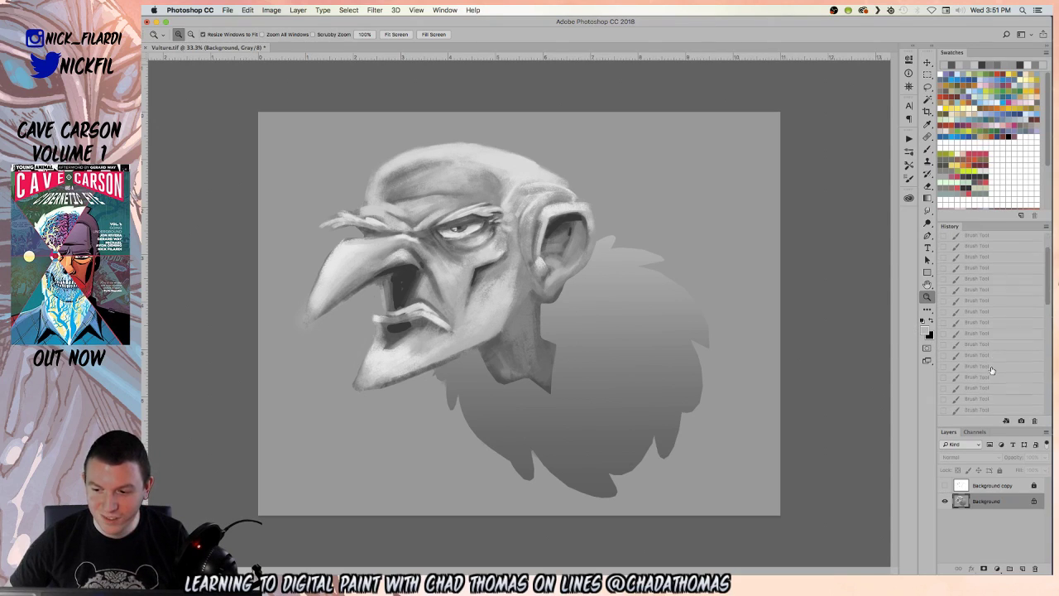
click(966, 409)
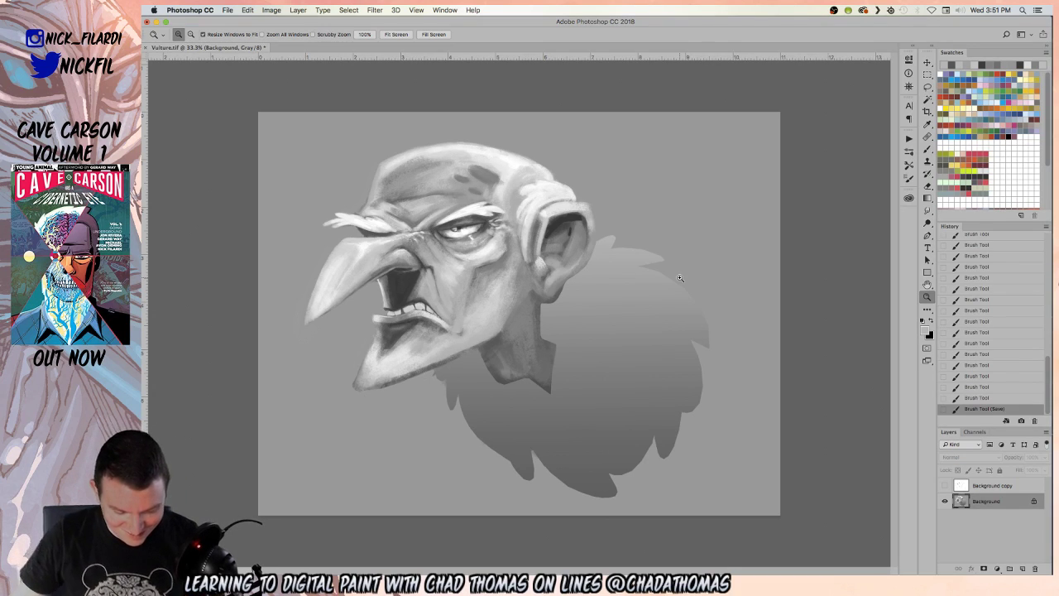
- Refine the shading along the underside of the jaw from chin to neck with Brush strokes, undoing the unwanted ones
click(414, 312)
key(b)
mouse_move(376, 416)
mouse_down()
mouse_move(455, 381)
mouse_move(405, 409)
mouse_up()
drag(403, 411, 465, 382)
key(super+z)
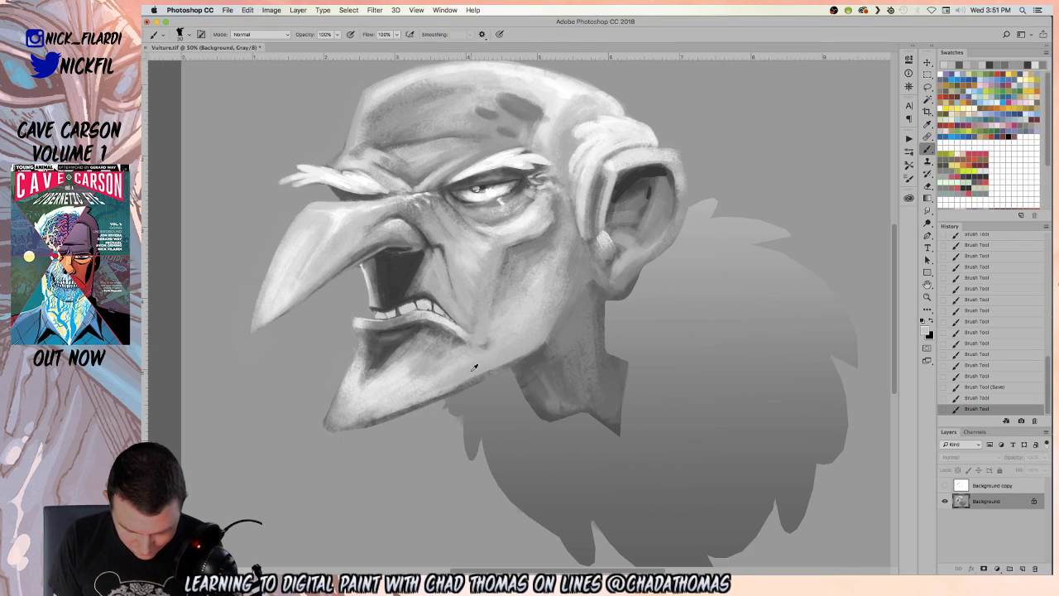
drag(389, 409, 499, 365)
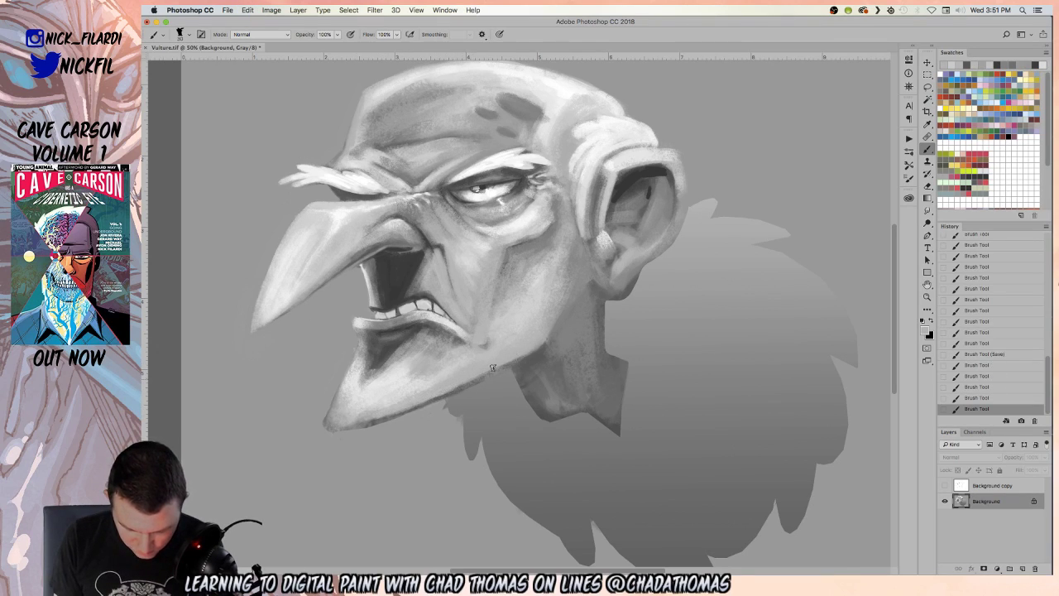
mouse_move(412, 414)
mouse_down()
mouse_move(343, 441)
mouse_move(402, 417)
mouse_move(392, 433)
mouse_move(362, 429)
mouse_move(395, 419)
mouse_move(334, 436)
mouse_move(444, 399)
mouse_move(327, 440)
mouse_move(372, 425)
mouse_move(329, 429)
mouse_up()
key(super+z)
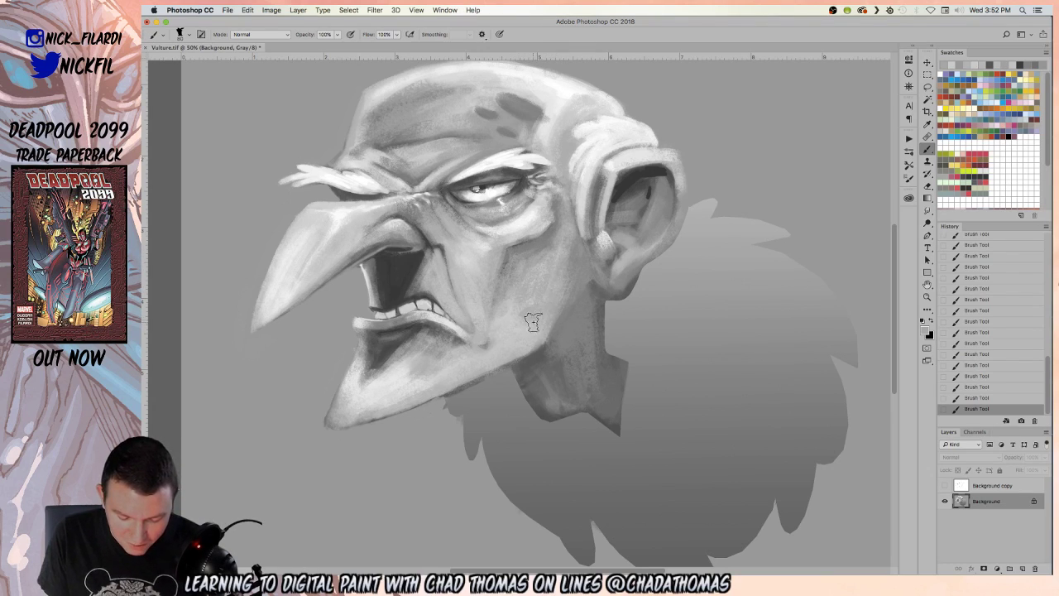
key(z)
alt+click(629, 362)
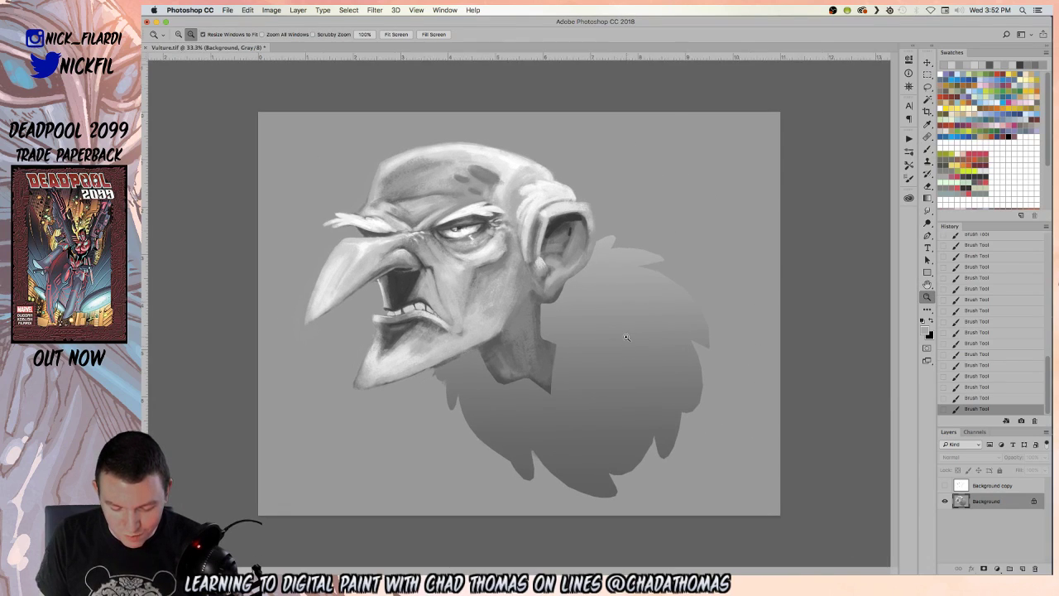
key(b)
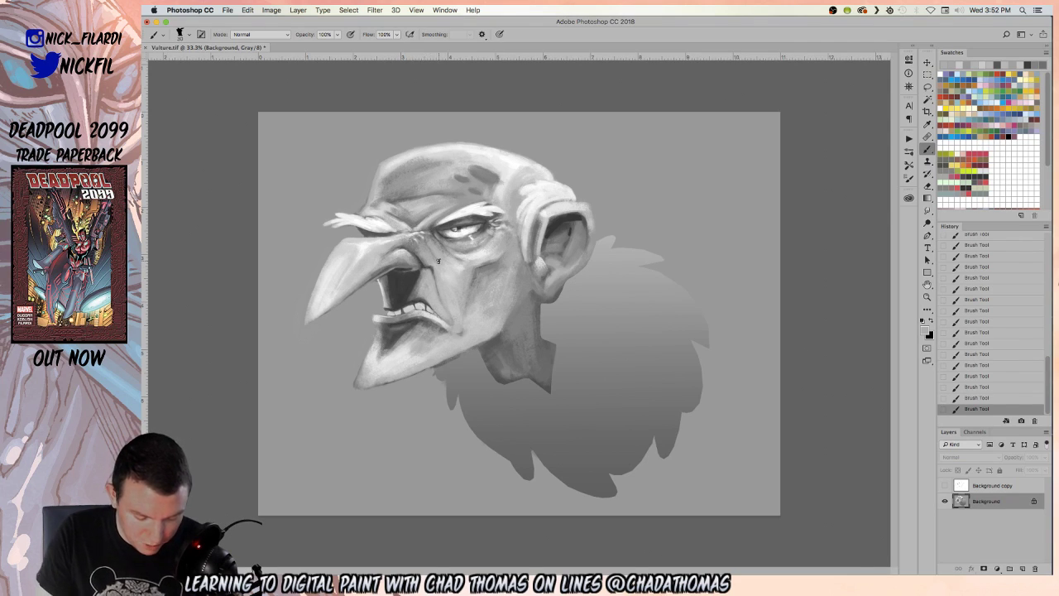
- Frame the beak, mouth and lower jaw at 100% zoom and activate the Lasso tool with 0 px feather
key(z)
drag(406, 329, 420, 321)
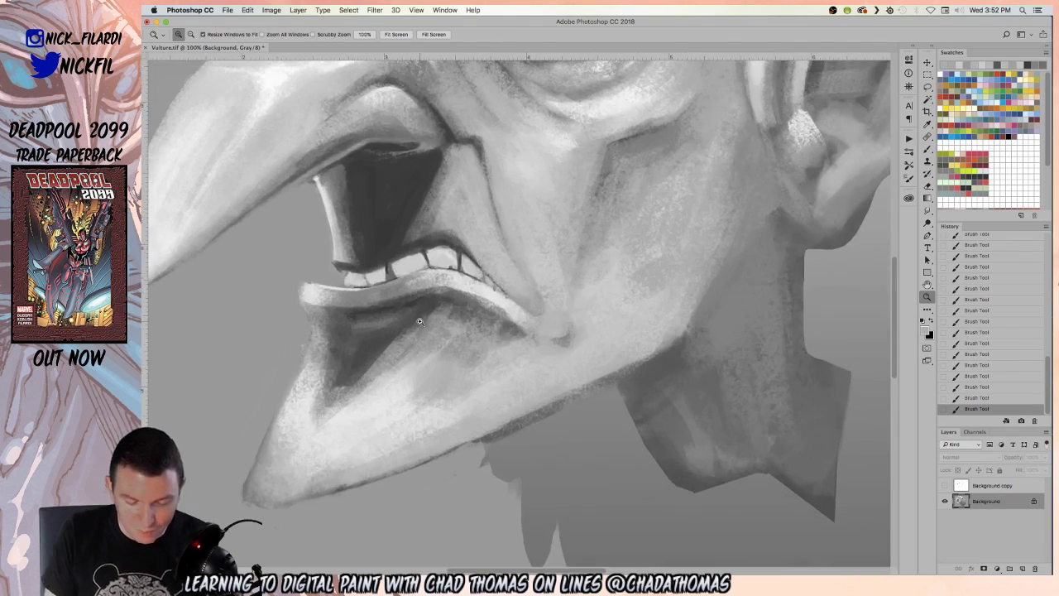
key(h)
mouse_move(449, 373)
mouse_down()
mouse_move(585, 355)
mouse_move(542, 365)
mouse_up()
key(l)
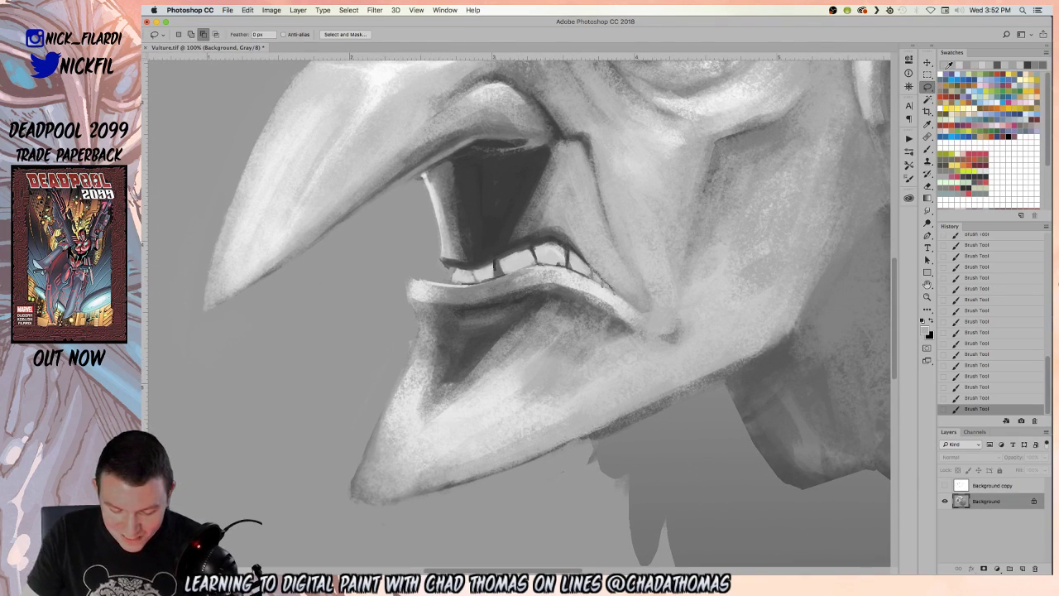
- Lasso the individual lower teeth as one combined selection, from the back of the mouth to the front
mouse_move(505, 261)
mouse_down()
mouse_move(532, 254)
mouse_move(540, 268)
mouse_move(508, 278)
mouse_move(504, 263)
mouse_move(539, 246)
mouse_move(543, 263)
mouse_move(566, 269)
mouse_move(571, 249)
mouse_move(596, 281)
mouse_move(571, 255)
mouse_up()
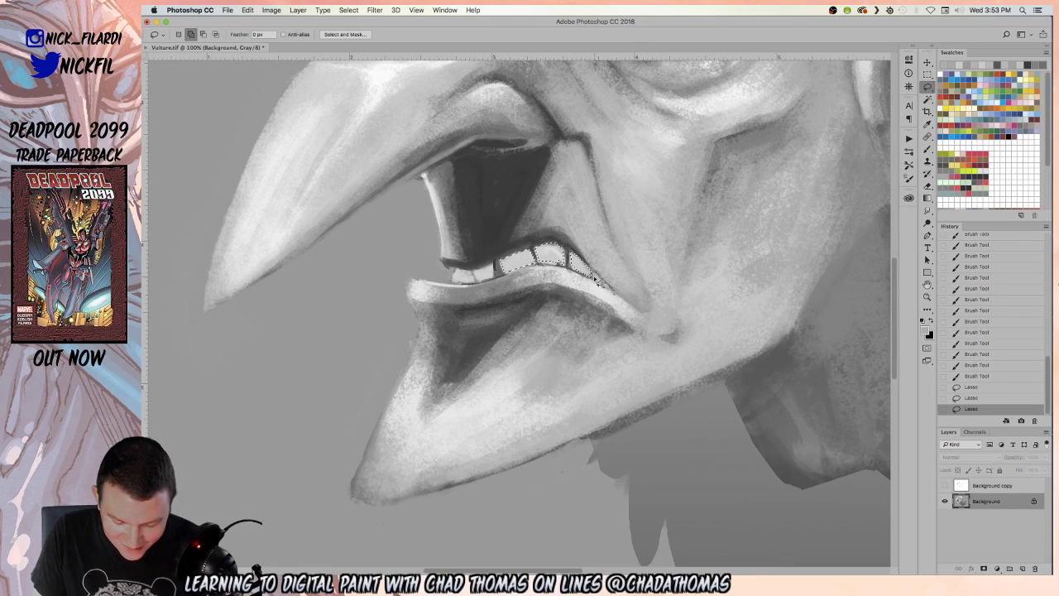
drag(605, 286, 597, 274)
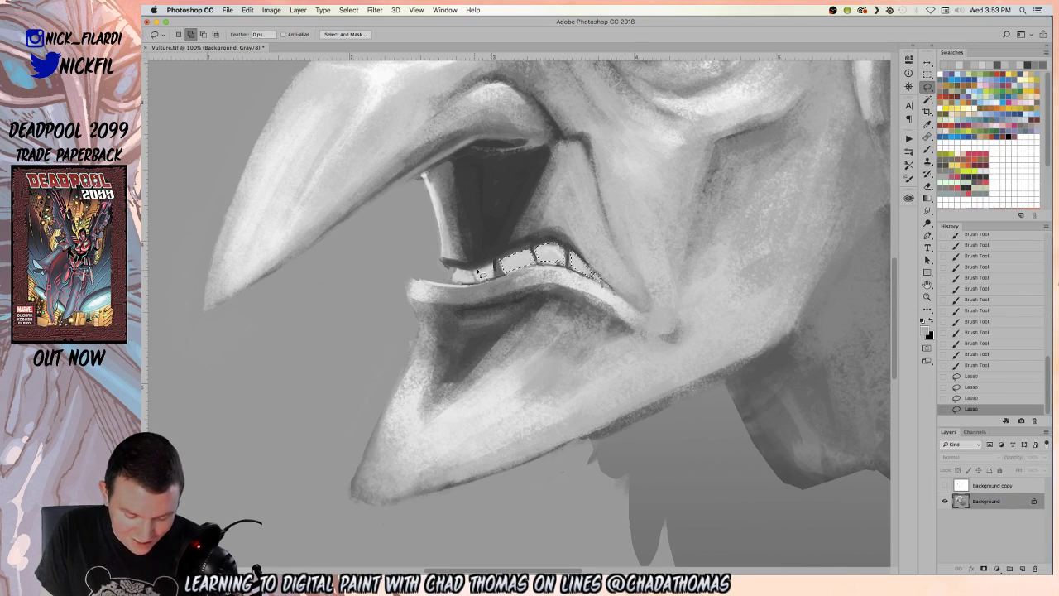
mouse_move(497, 273)
mouse_down()
mouse_move(482, 288)
mouse_move(493, 261)
mouse_move(459, 286)
mouse_move(485, 291)
mouse_move(478, 263)
mouse_move(453, 273)
mouse_up()
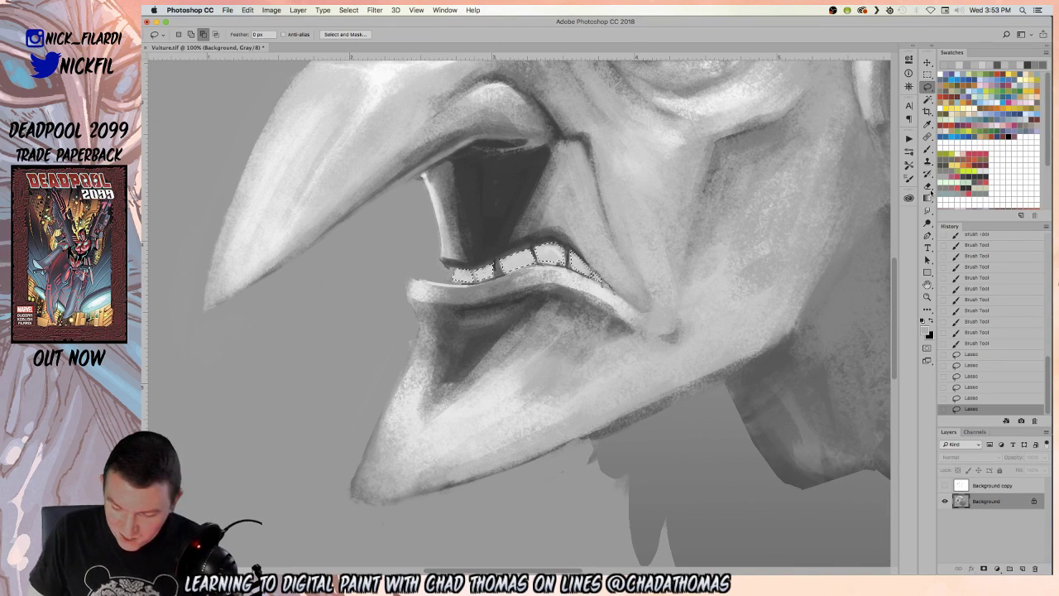
- Brighten the selected teeth with white Screen-mode gradients at 100% opacity, then clear the selection
click(1005, 167)
key(g)
drag(523, 250, 517, 324)
key(0)
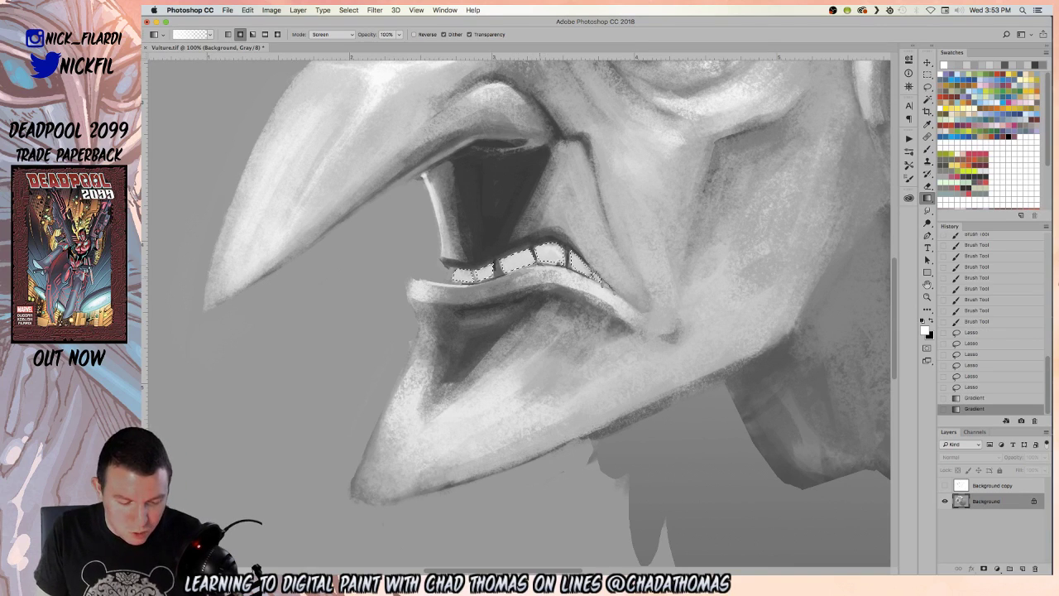
drag(521, 250, 519, 318)
key(super+d)
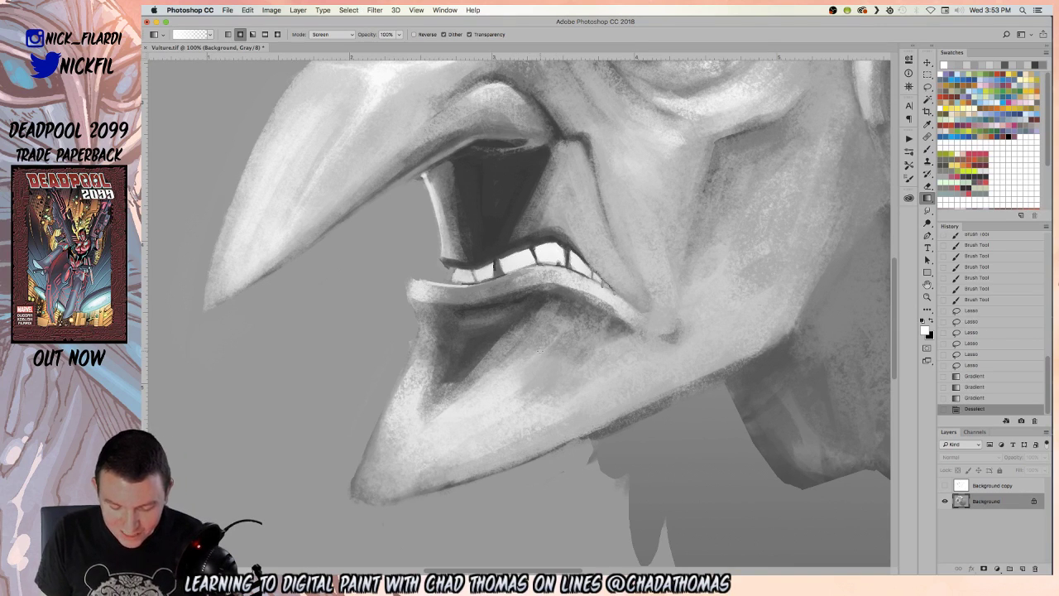
- Brush light grey shading onto the large middle teeth, using tones sampled from the teeth
click(927, 150)
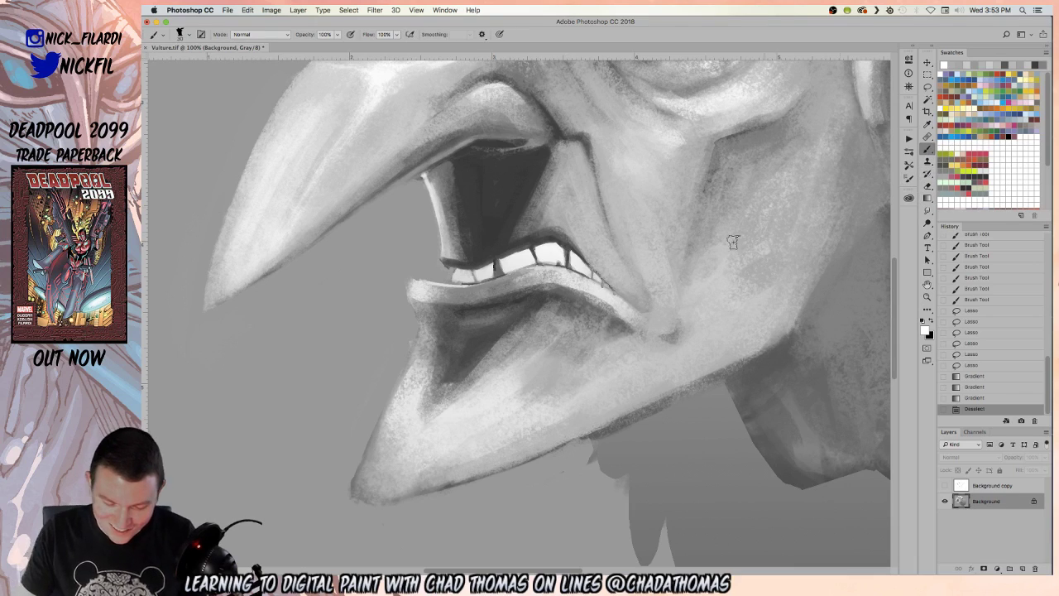
mouse_move(522, 249)
mouse_down()
mouse_move(542, 245)
mouse_move(548, 267)
mouse_move(568, 254)
mouse_up()
mouse_move(571, 235)
mouse_down()
mouse_move(564, 261)
mouse_move(562, 247)
mouse_up()
alt+click(561, 243)
key(0)
drag(557, 242, 560, 248)
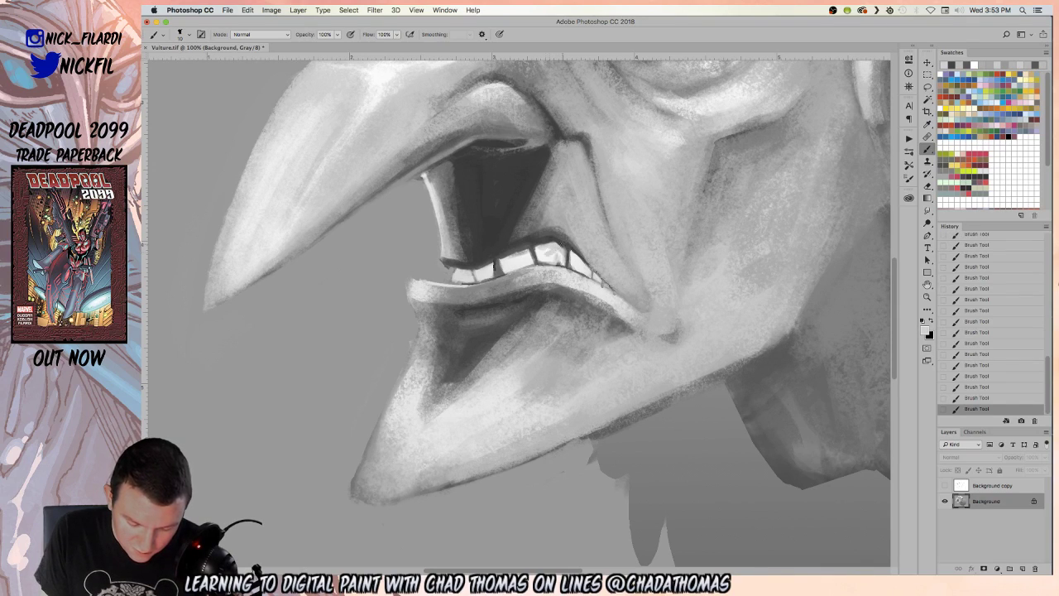
- Darken the gap between the front teeth with a sampled dark grey at 50% brush opacity
alt+click(495, 263)
key(5)
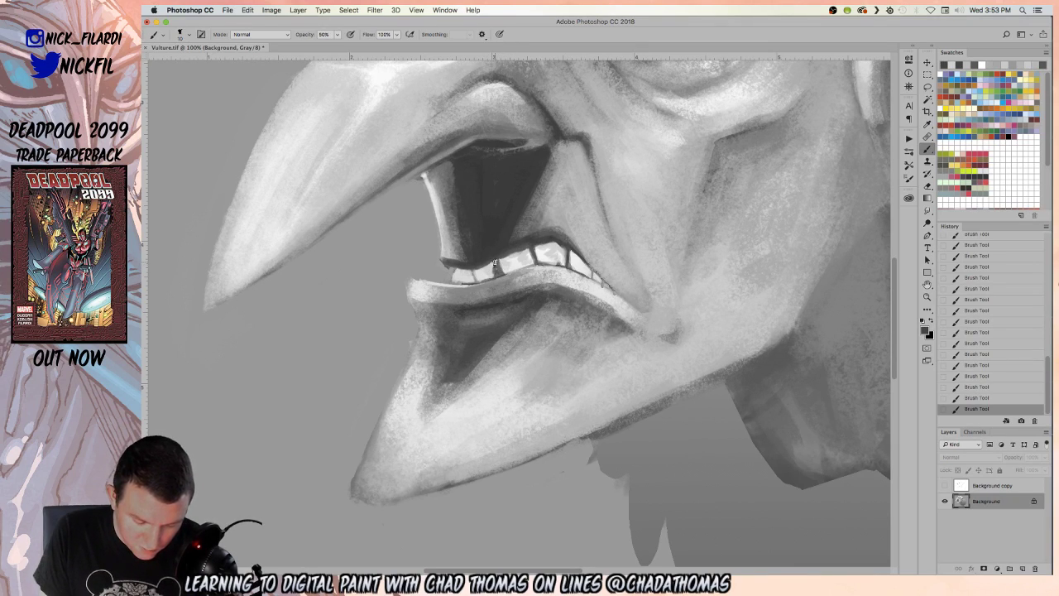
drag(494, 266, 490, 273)
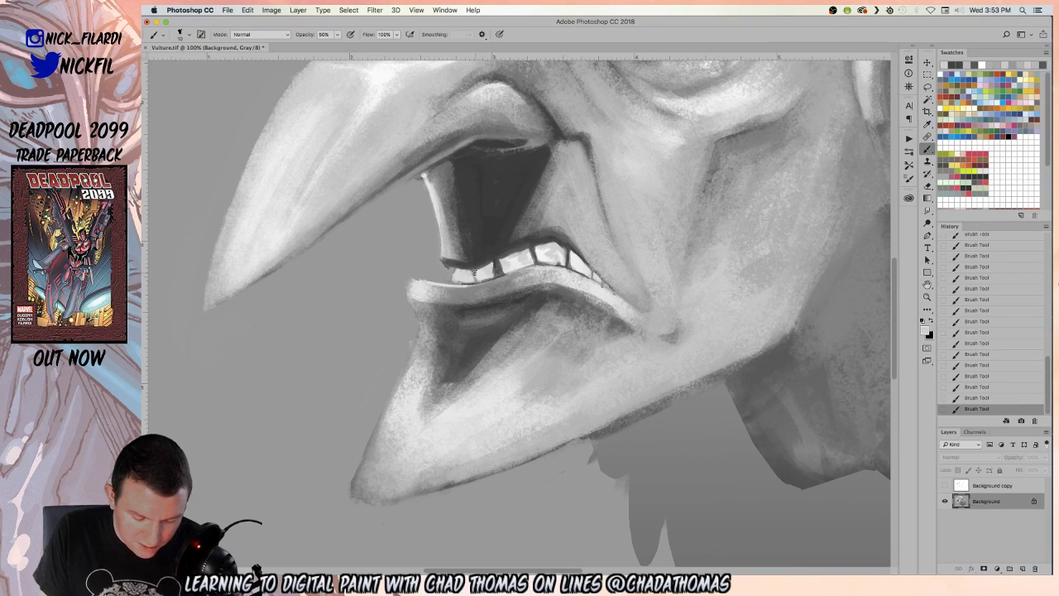
- Refine the teeth through to the back corner of the mouth with sampled light tones at 100% brush opacity
alt+click(479, 267)
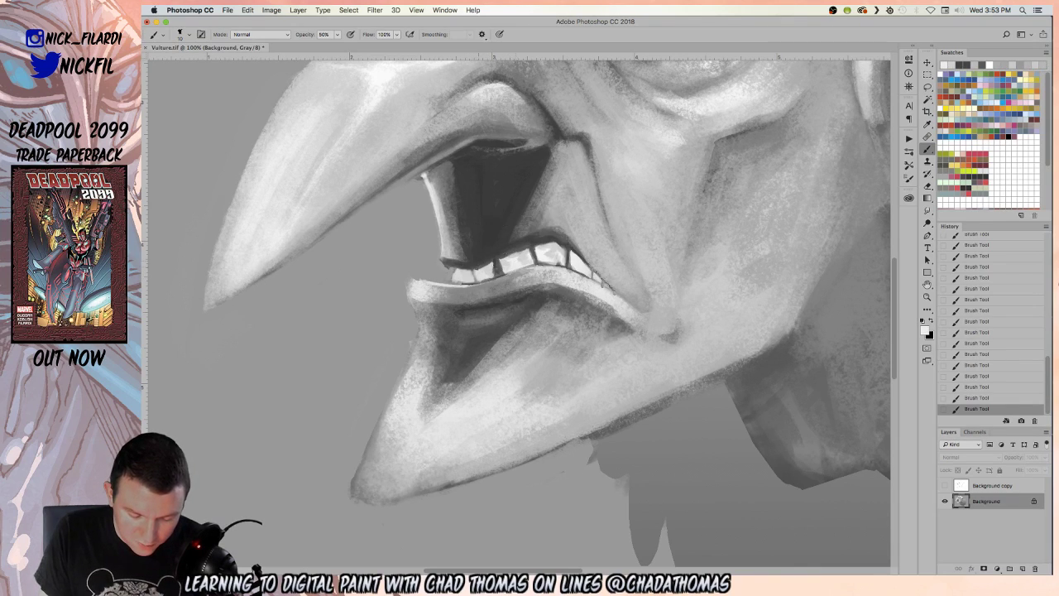
key(0)
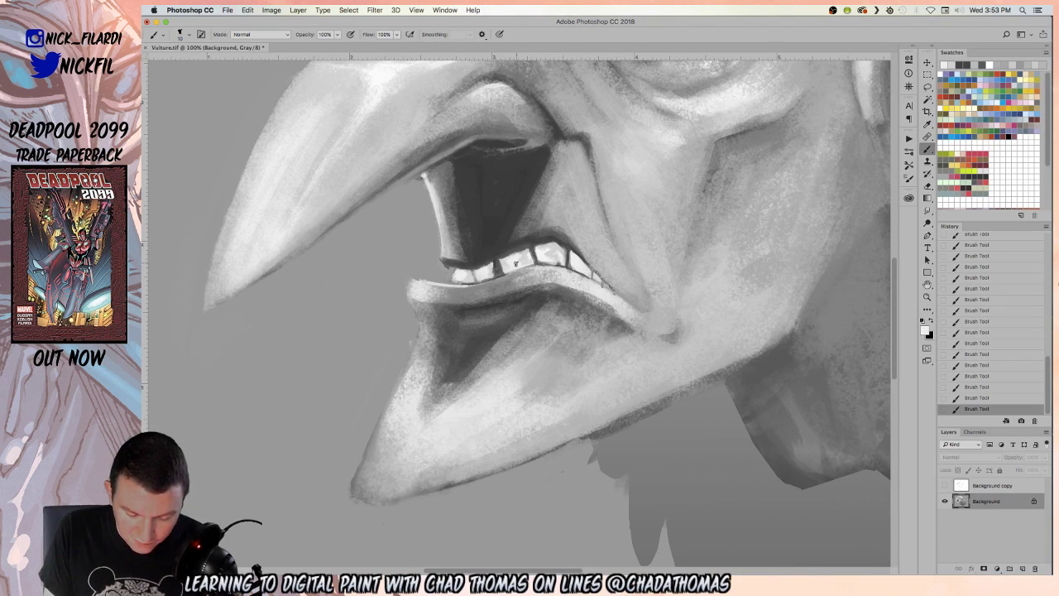
alt+click(556, 247)
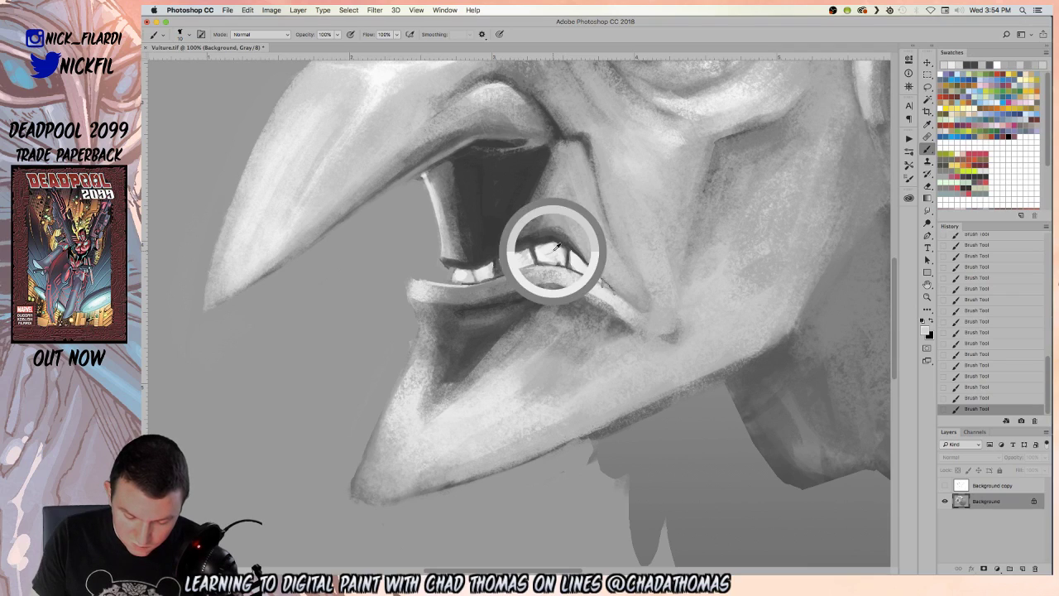
alt+click(608, 288)
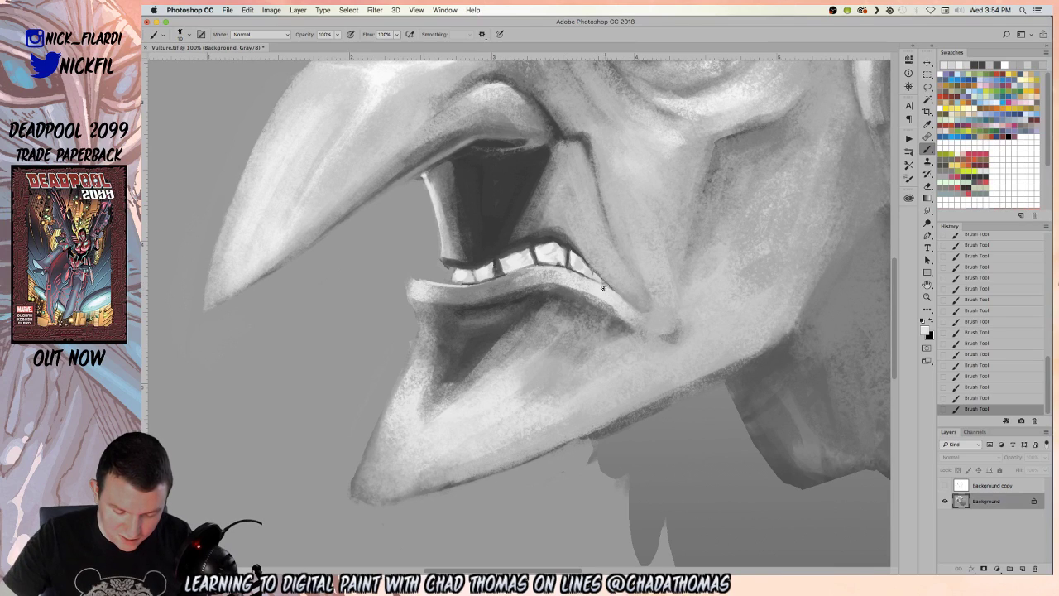
mouse_move(614, 291)
mouse_down()
mouse_move(599, 273)
mouse_move(617, 289)
mouse_up()
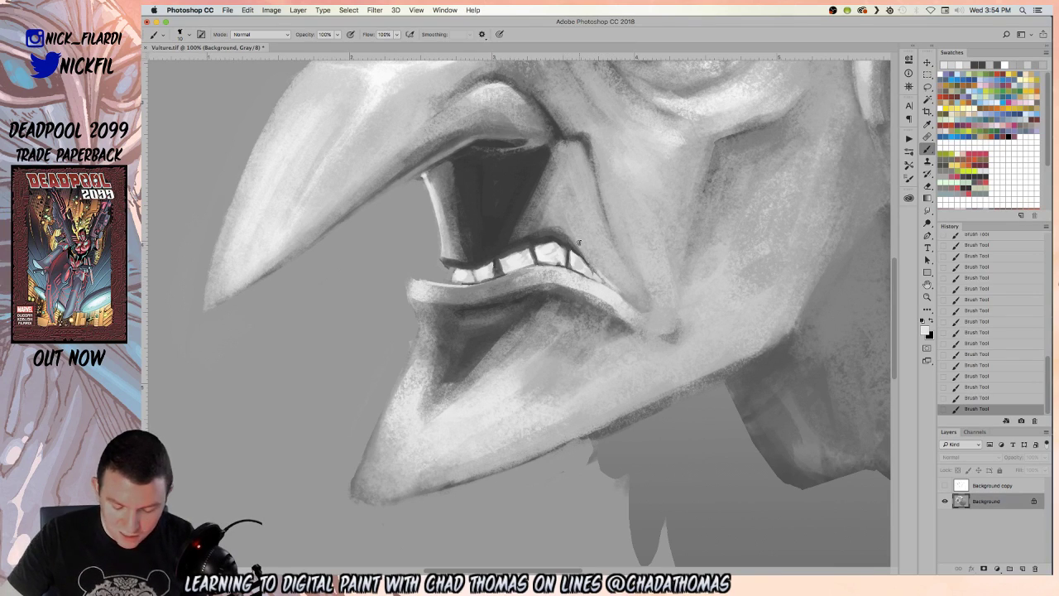
- Touch up the edges of the front lower teeth with sampled dark and light greys at 50% zoom
key(z)
alt+click(651, 308)
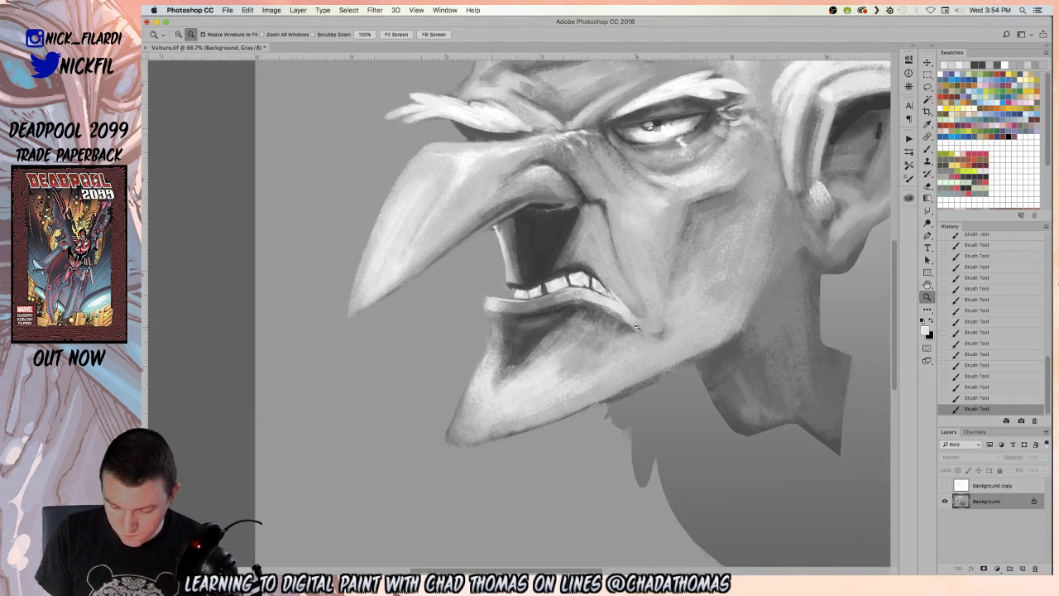
alt+click(607, 351)
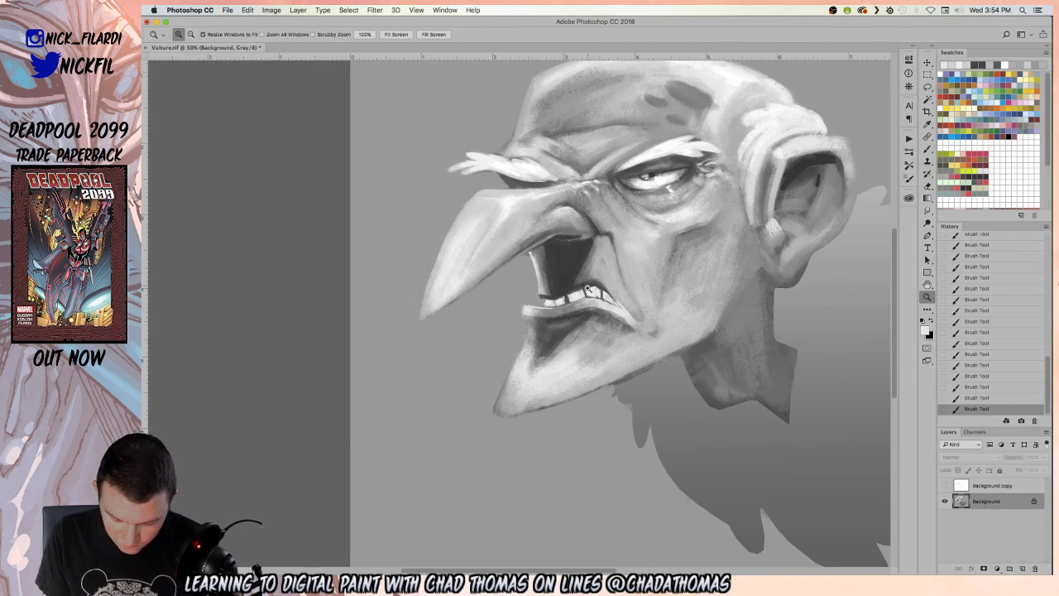
click(928, 86)
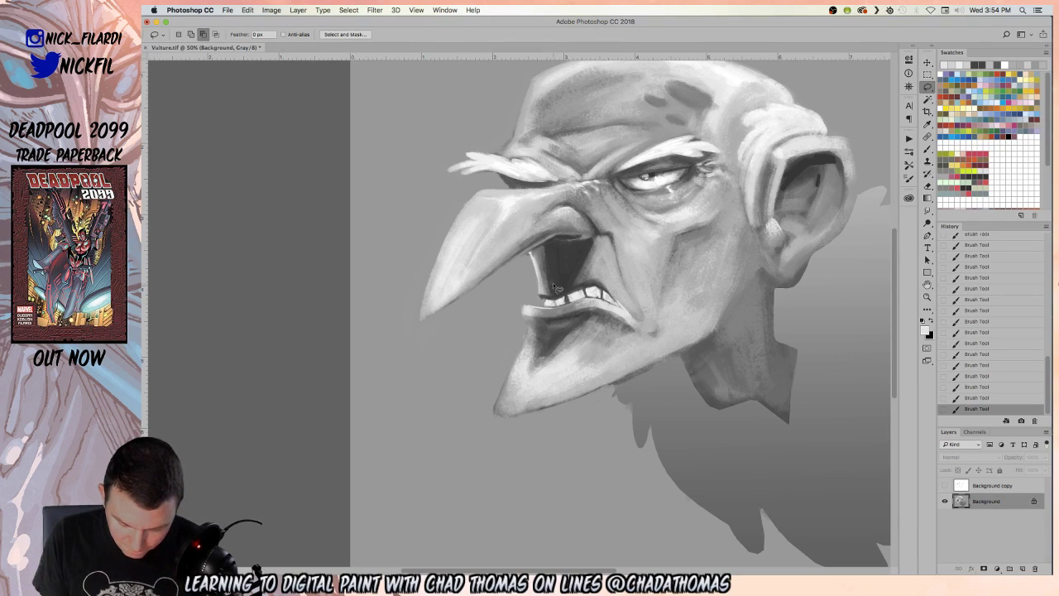
key(b)
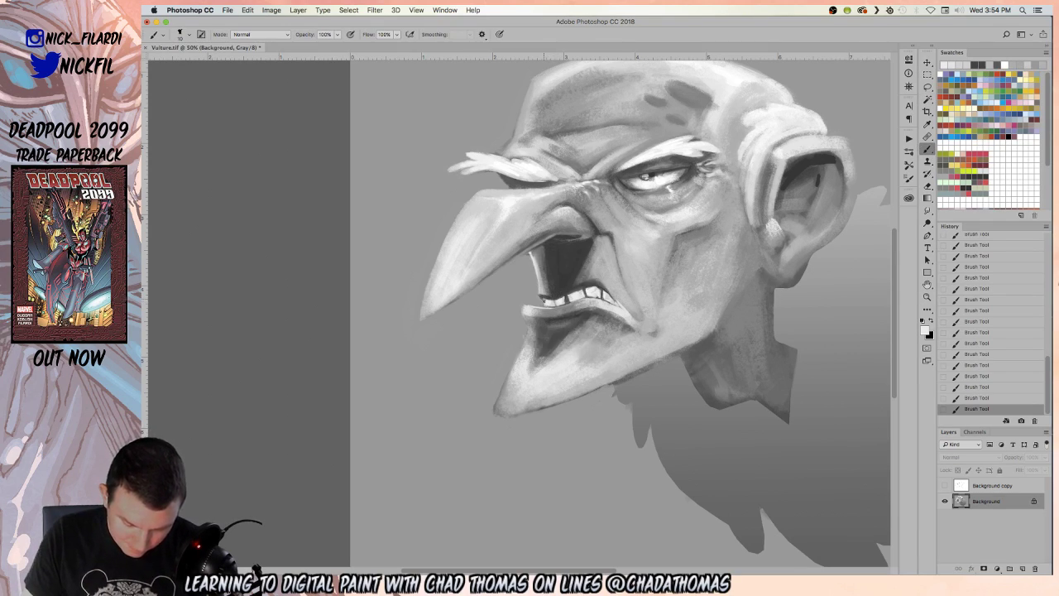
alt+click(547, 302)
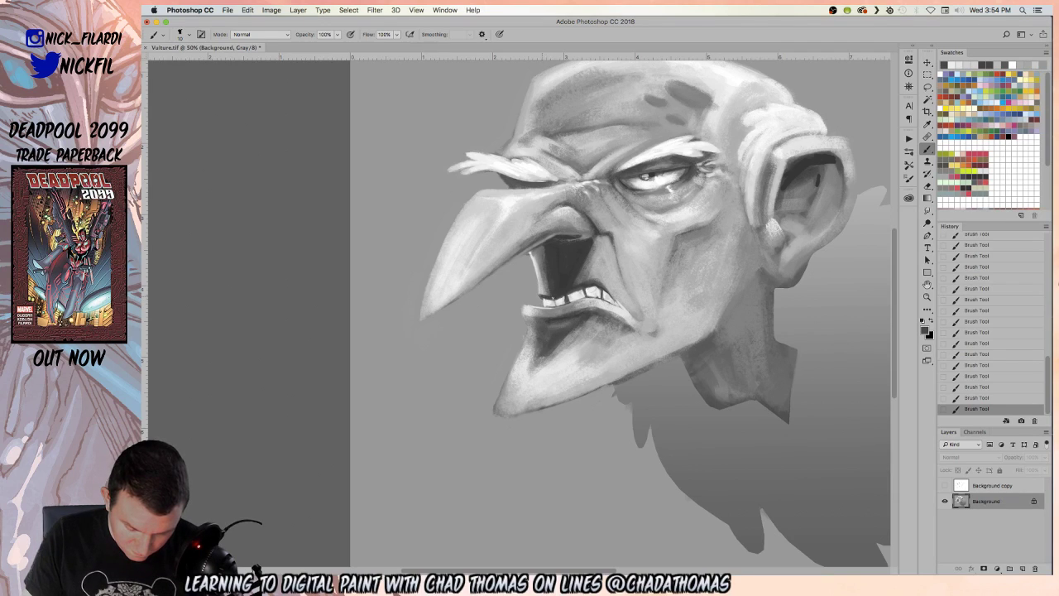
alt+click(549, 304)
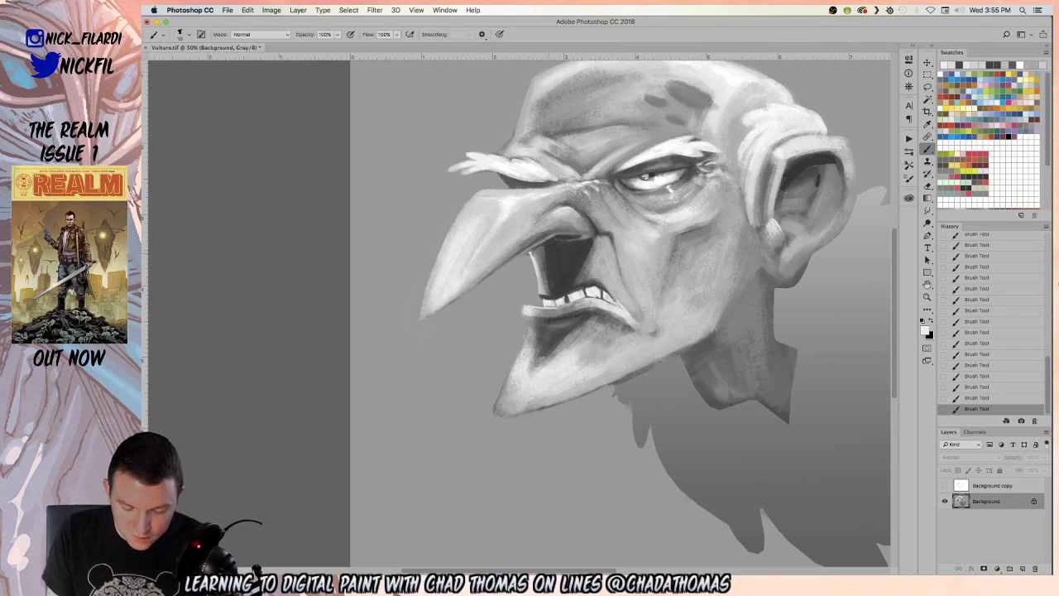
- Undo the last stroke, paint a light highlight down the chin, and blend it into the shadow under the lip with sampled greys
alt+click(514, 196)
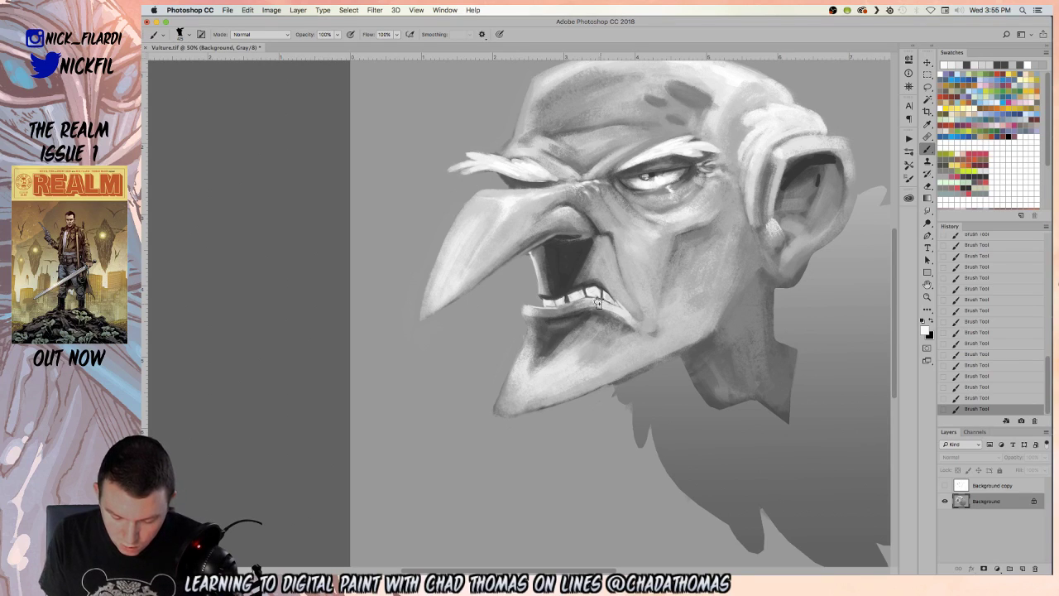
key(super+z)
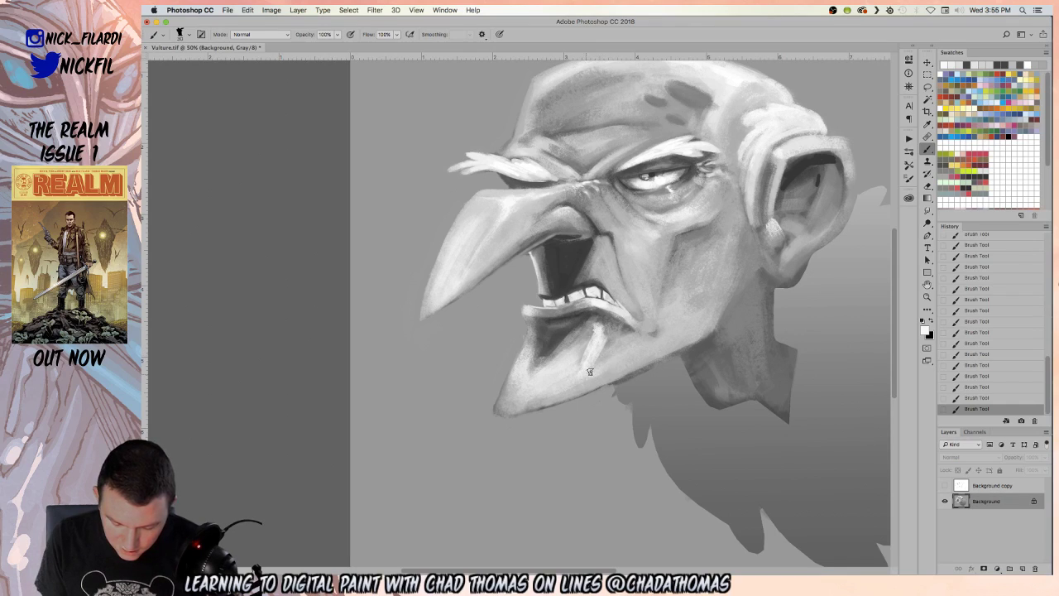
alt+click(608, 342)
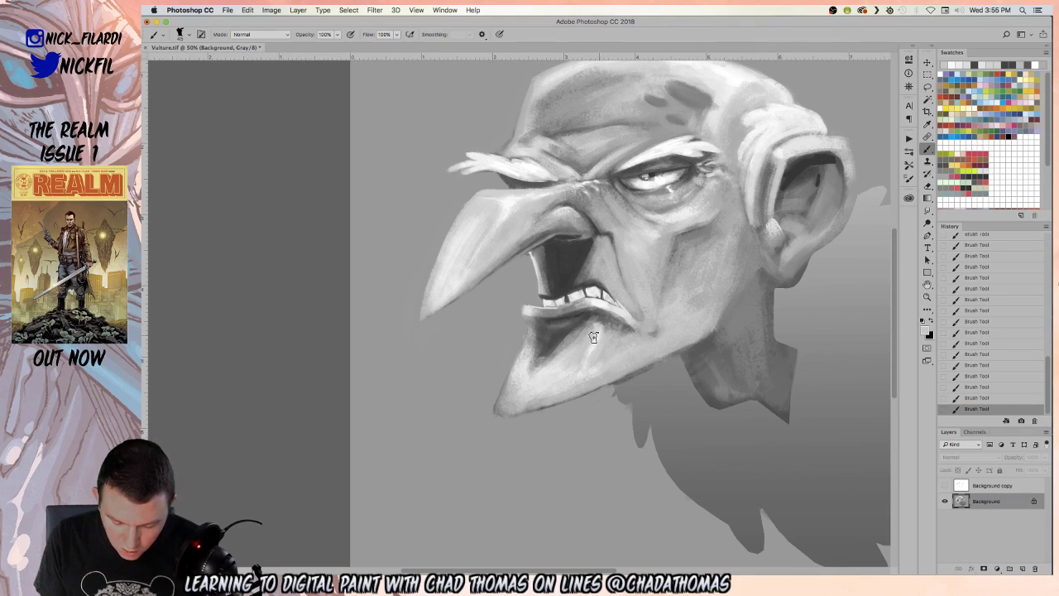
alt+click(591, 351)
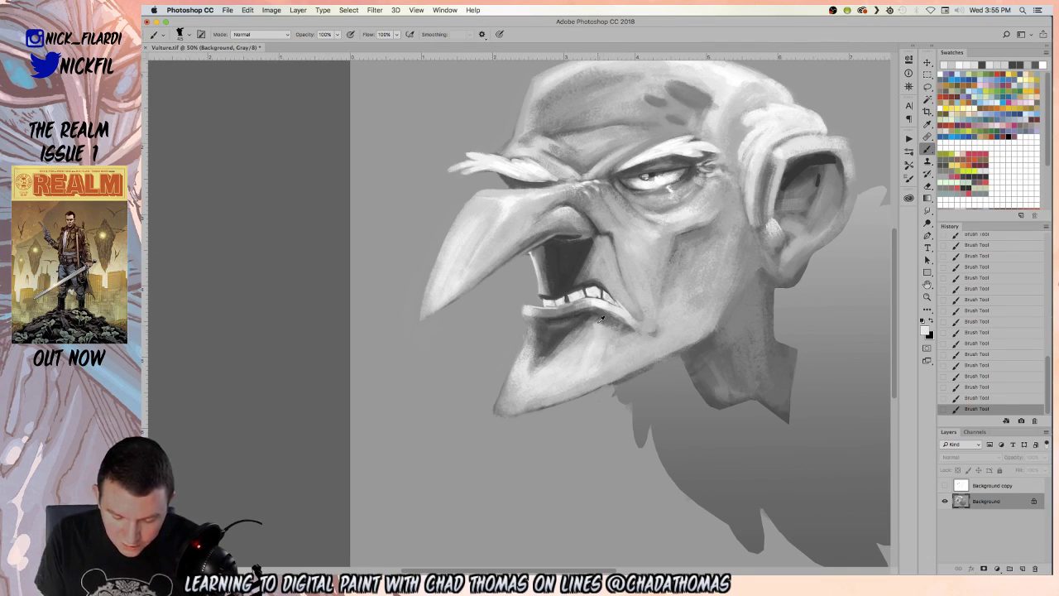
alt+click(594, 326)
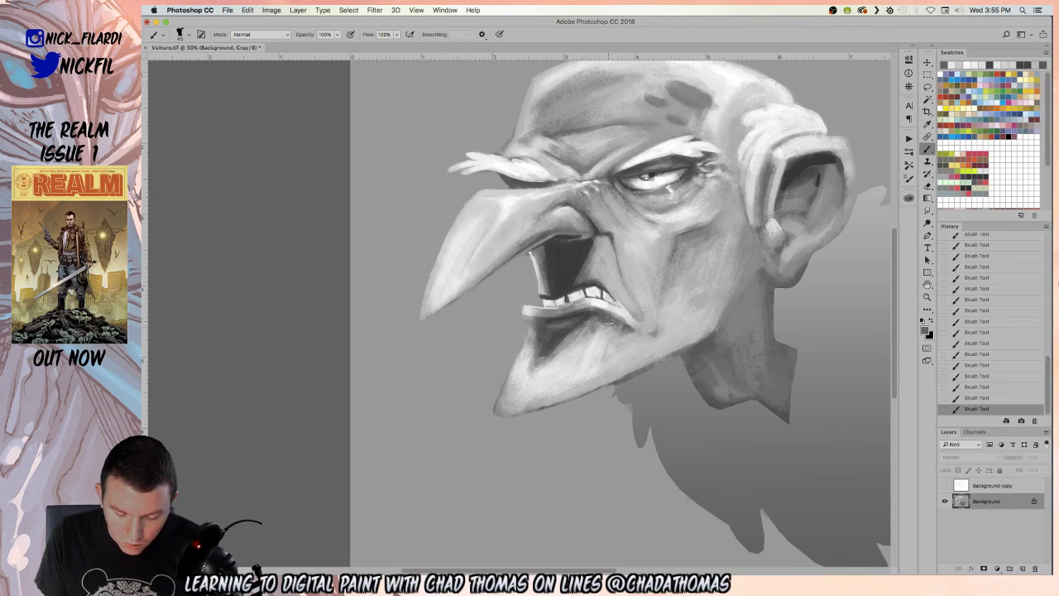
alt+click(597, 326)
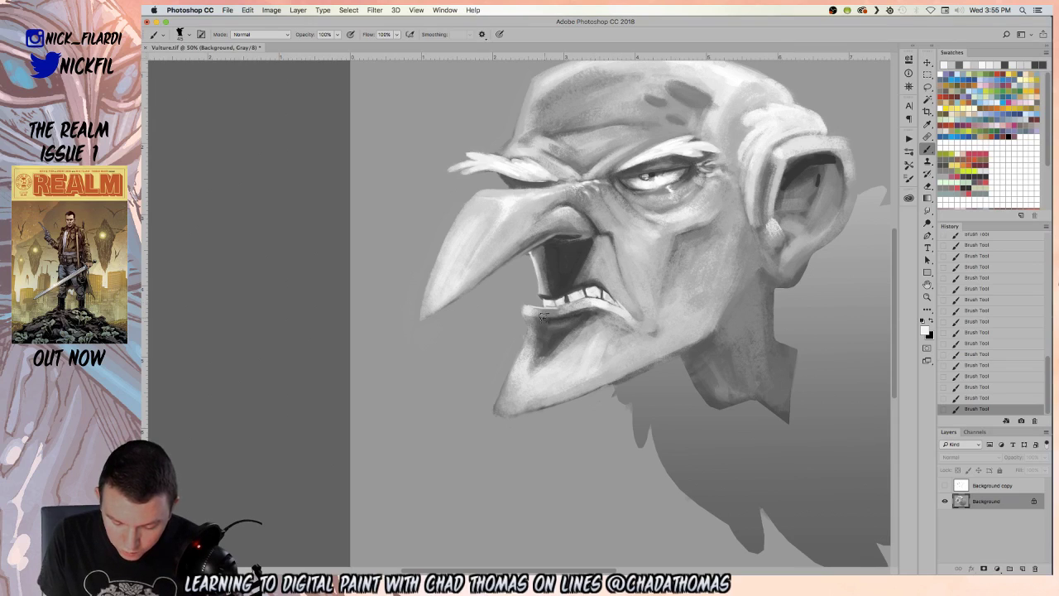
- Paint light strokes along the lower lip beneath the teeth and sample a grey for its shading
key(bracketleft)
drag(561, 308, 589, 304)
key(bracketright)
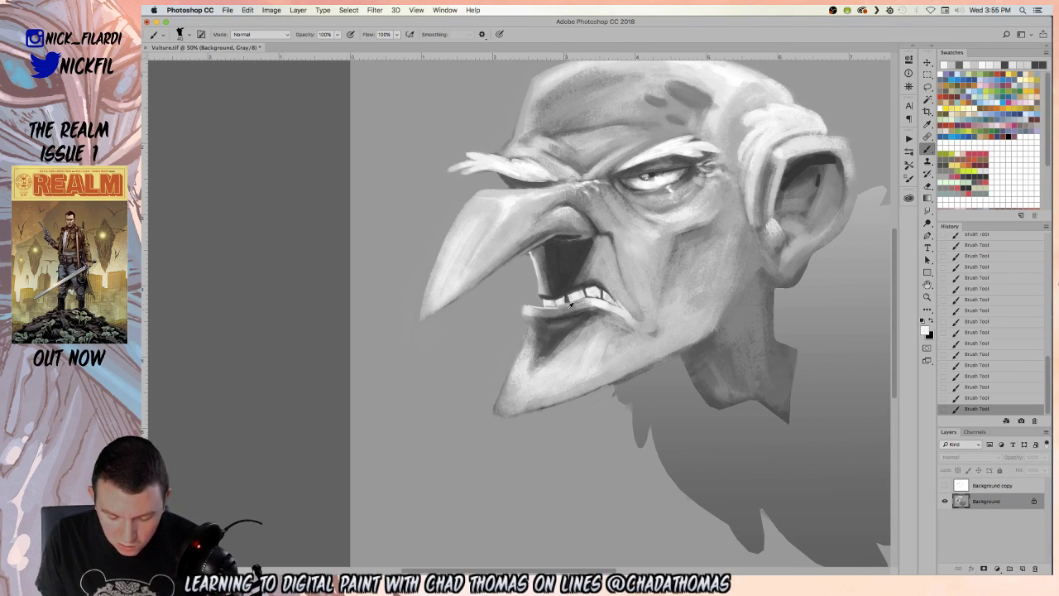
alt+click(568, 308)
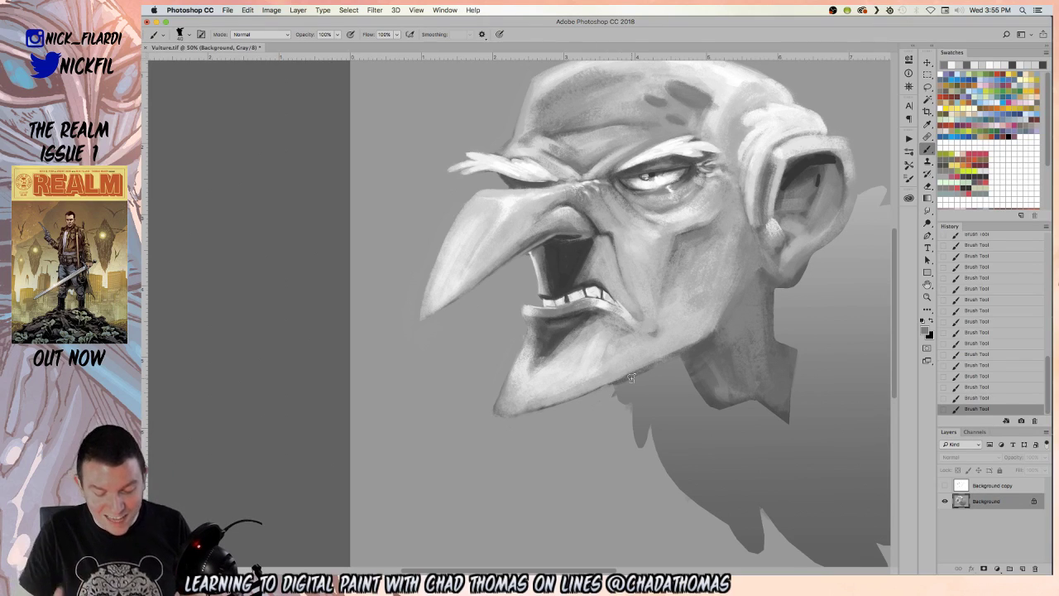
- Strengthen the highlight on the chin and soften its edges with sampled light greys
alt+click(600, 307)
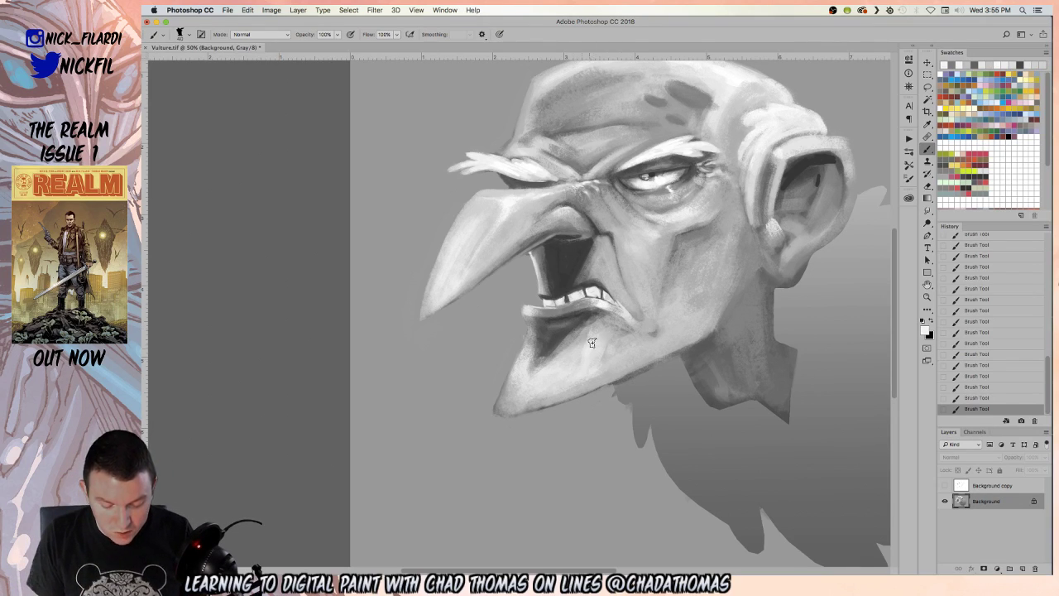
alt+click(558, 383)
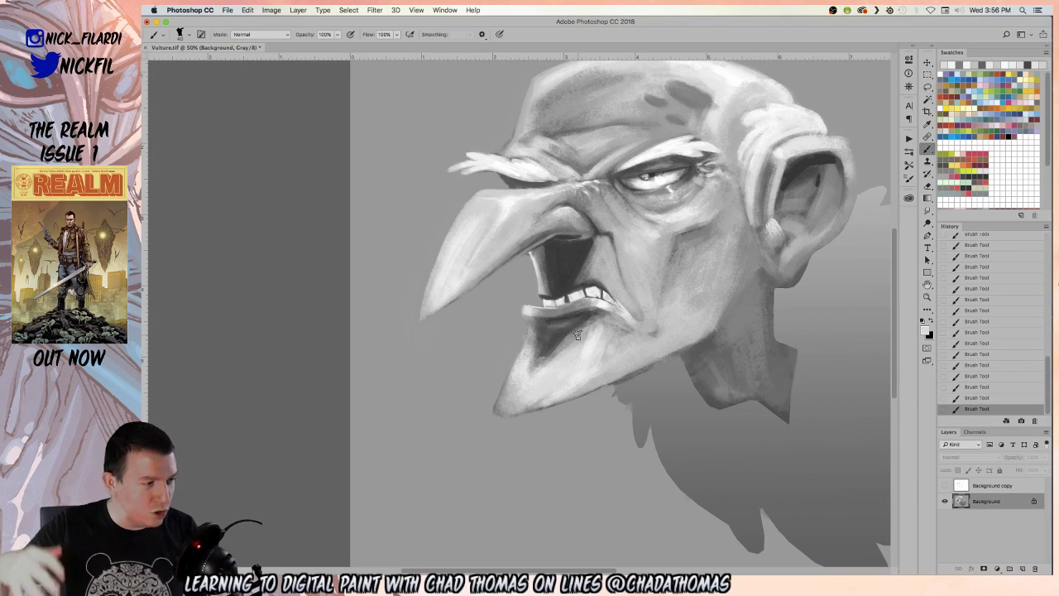
alt+click(604, 368)
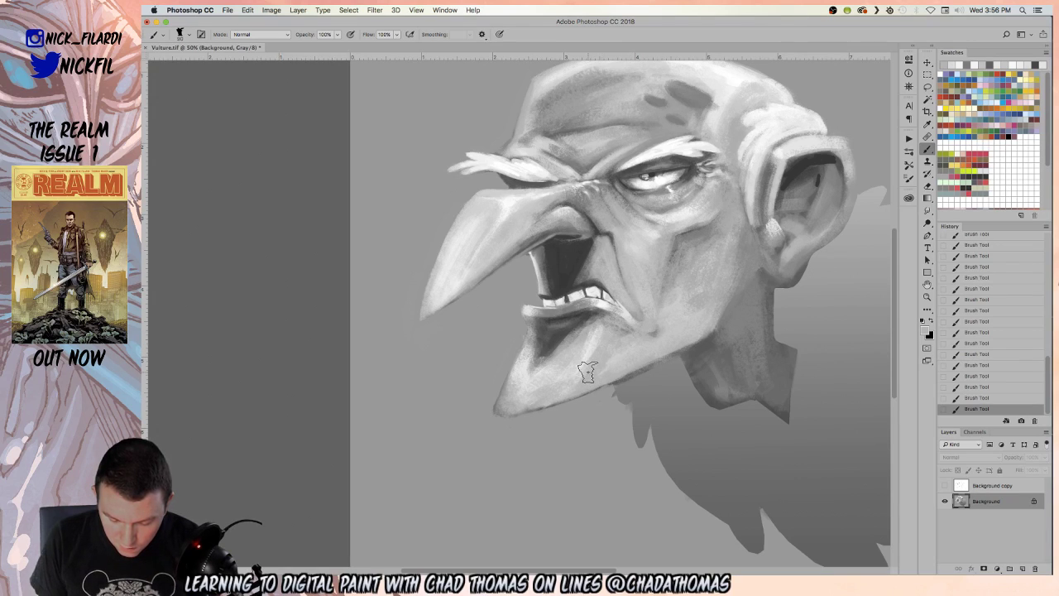
- Brush sampled greys into the cheek fold between the nostril and the corner of the mouth
click(926, 283)
drag(862, 300, 627, 379)
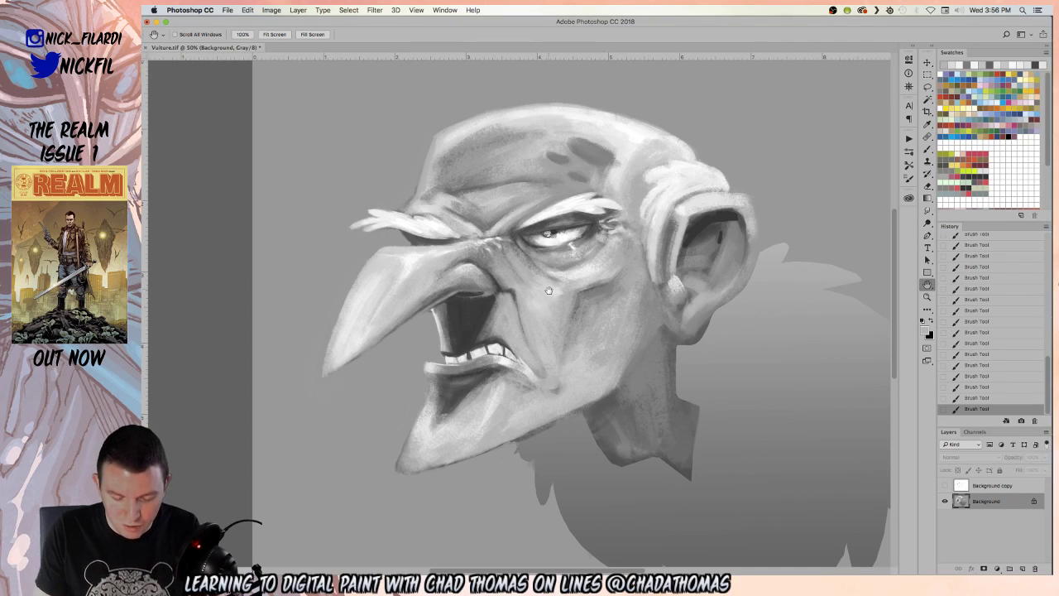
click(926, 150)
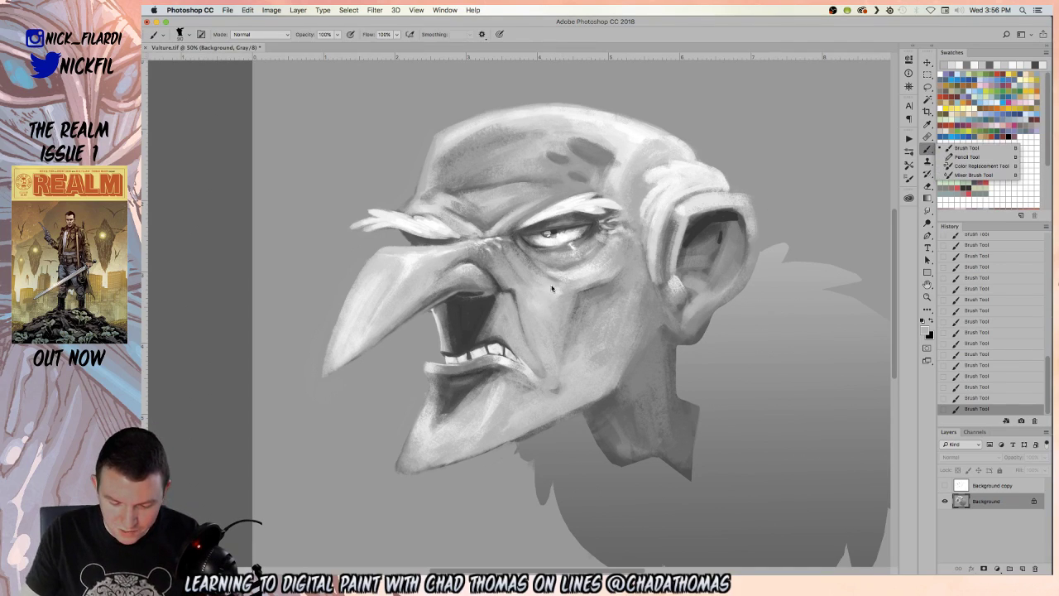
click(960, 149)
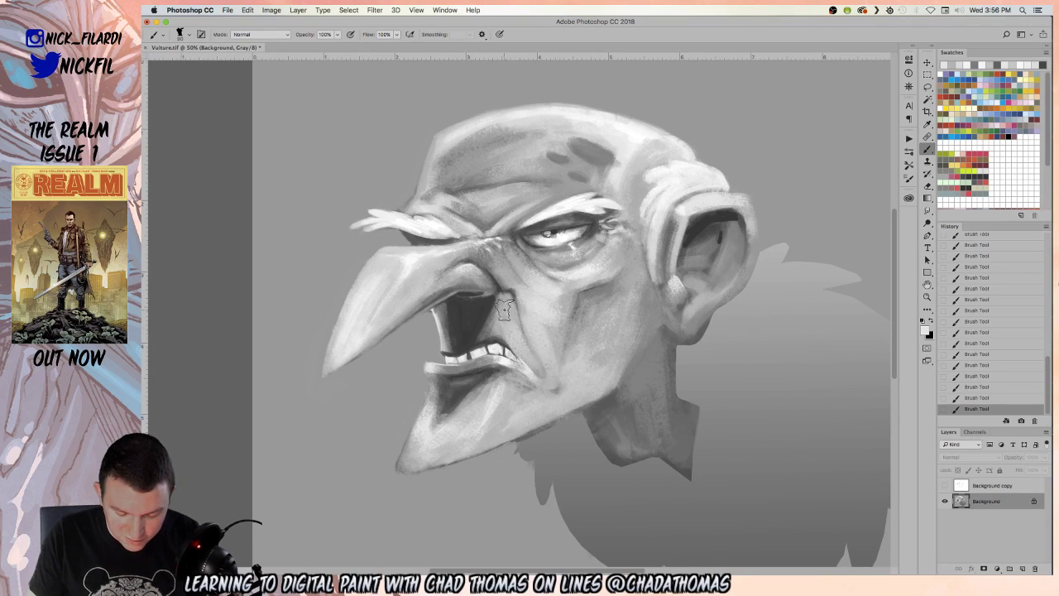
alt+click(559, 337)
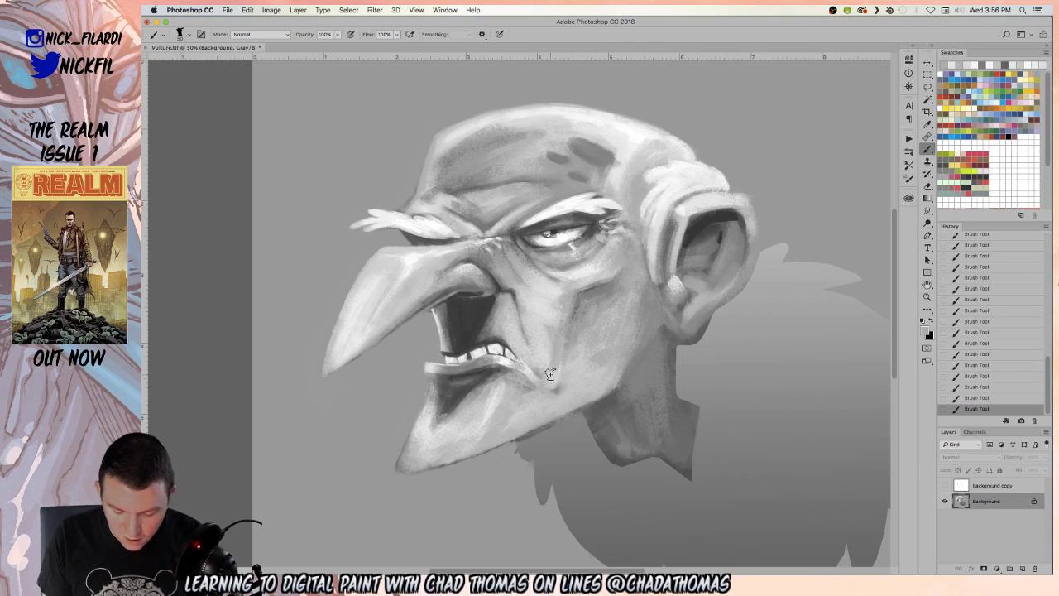
- Darken the forehead above the brow crease with a sampled grey and an enlarged textured brush
key(z)
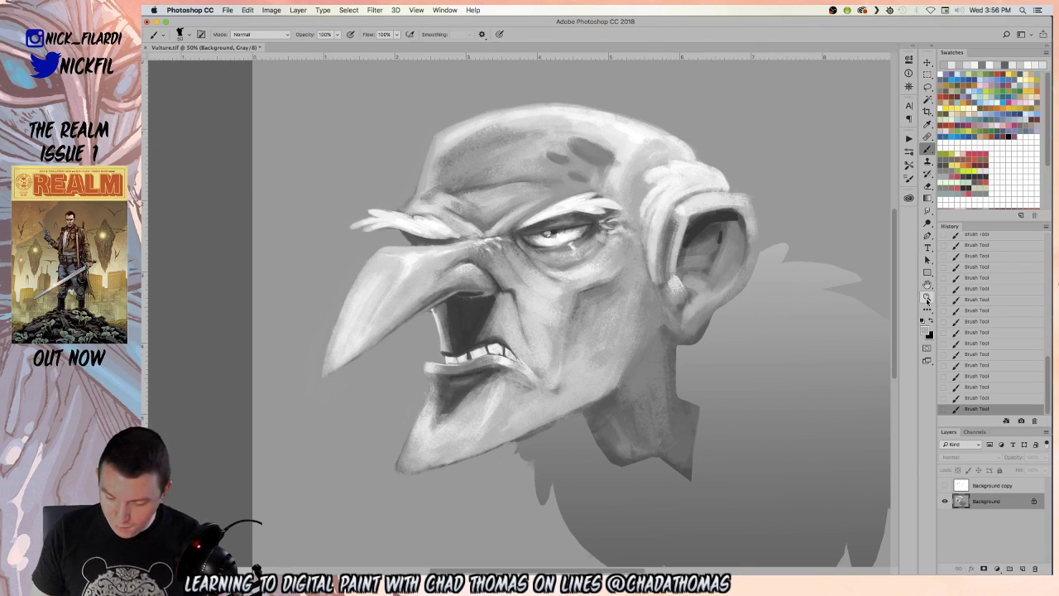
alt+click(705, 358)
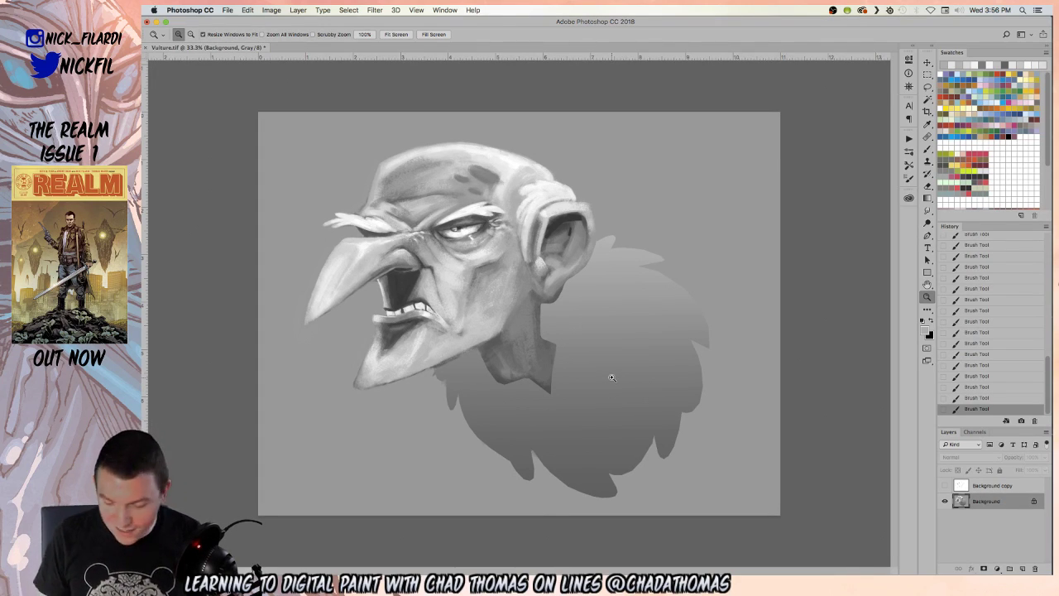
click(560, 319)
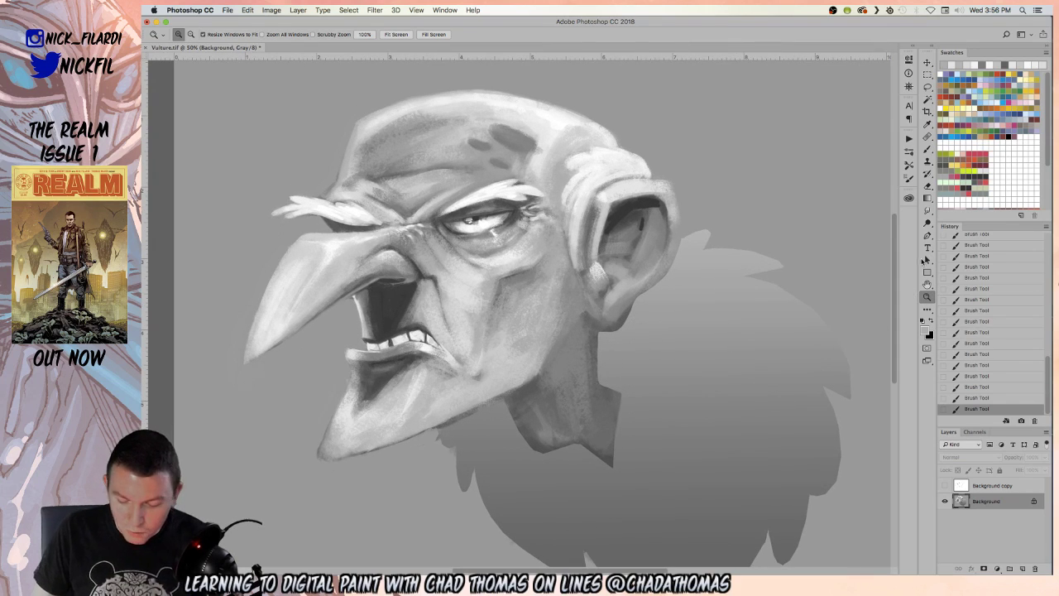
click(928, 284)
drag(566, 349, 666, 418)
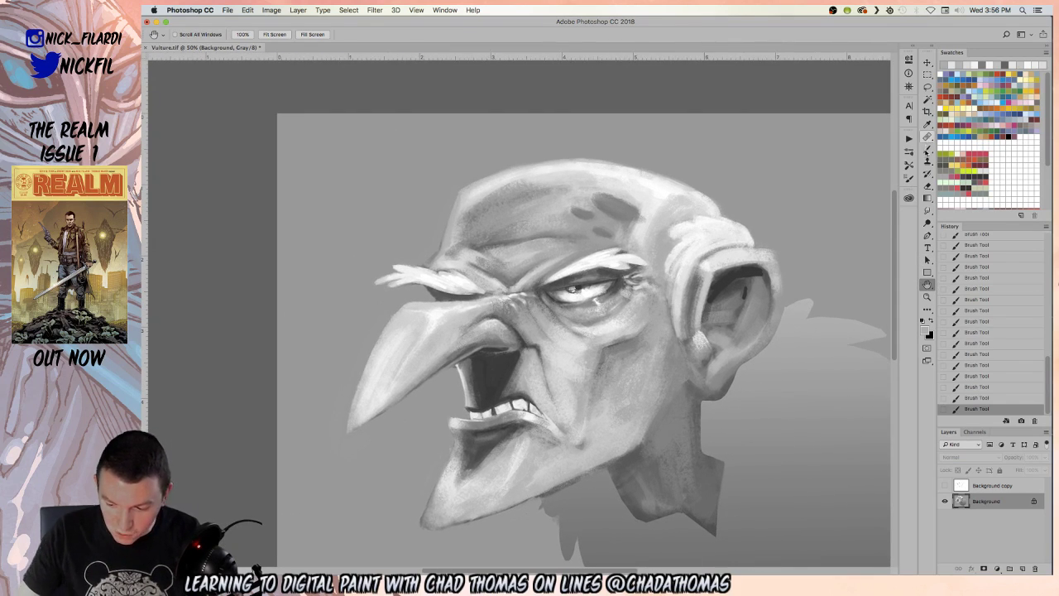
key(b)
alt+click(526, 276)
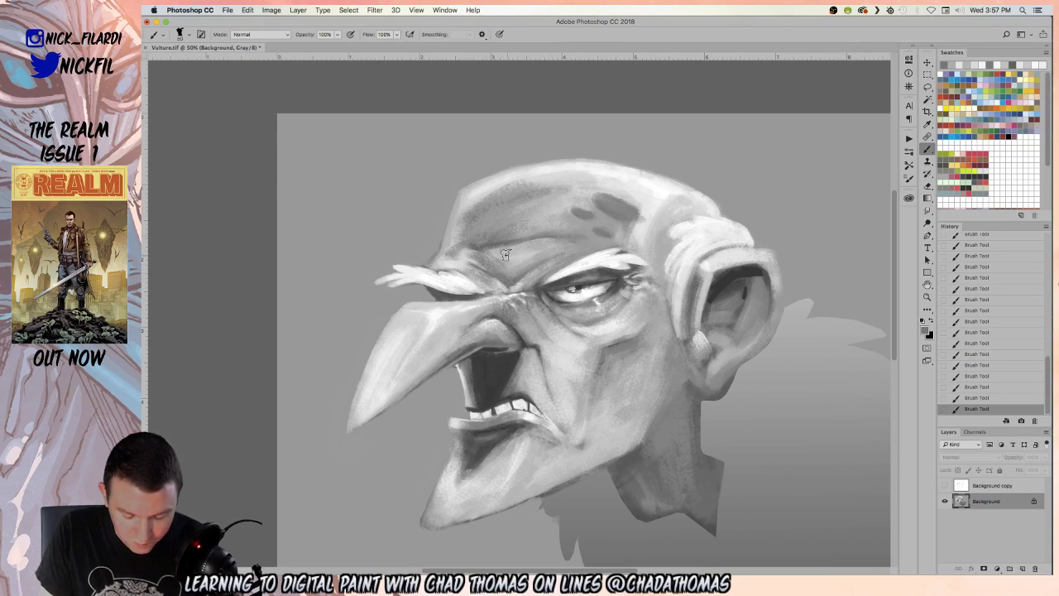
key(bracketright)
key(bracketright)
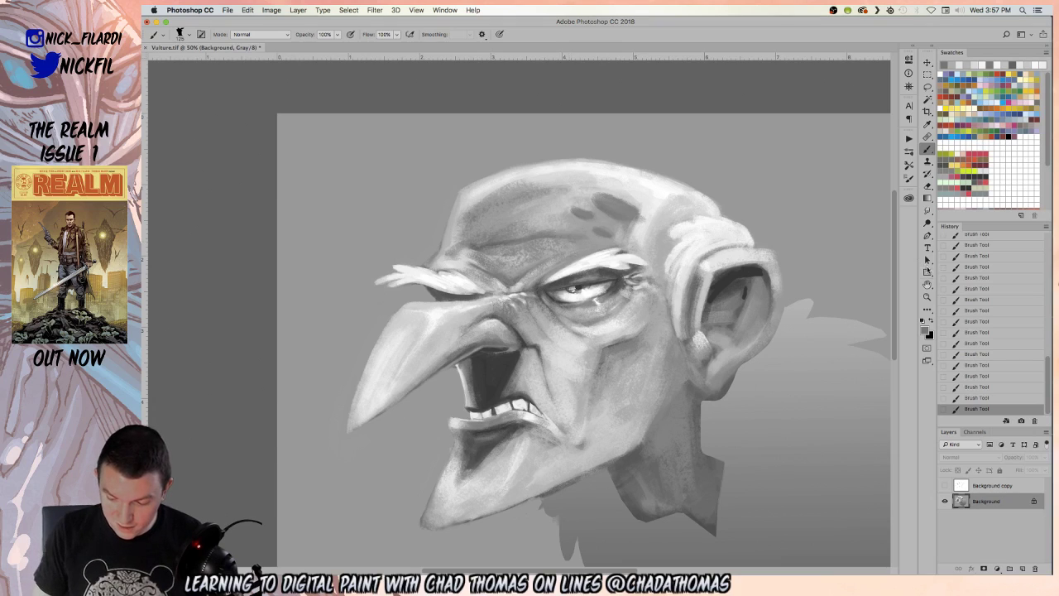
- Refine the front edge of the white hair above the ear with a sampled light tone and a smaller brush
key(space)
mouse_move(719, 361)
mouse_down()
mouse_move(725, 295)
mouse_move(739, 304)
mouse_move(664, 319)
mouse_up()
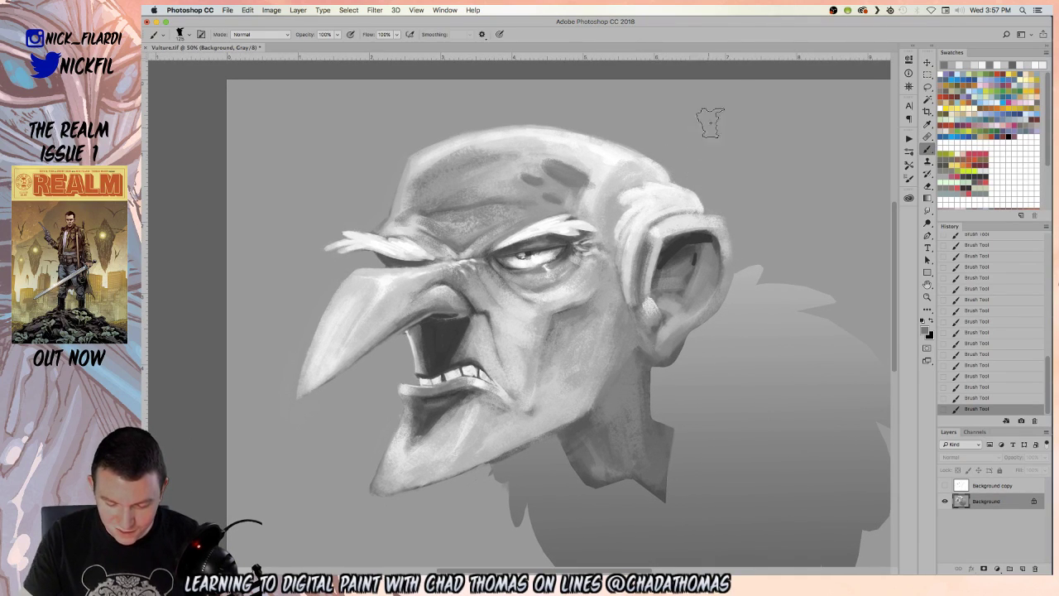
alt+click(638, 189)
key(bracketleft)
key(bracketleft)
key(bracketleft)
key(bracketleft)
key(bracketleft)
key(bracketleft)
key(bracketleft)
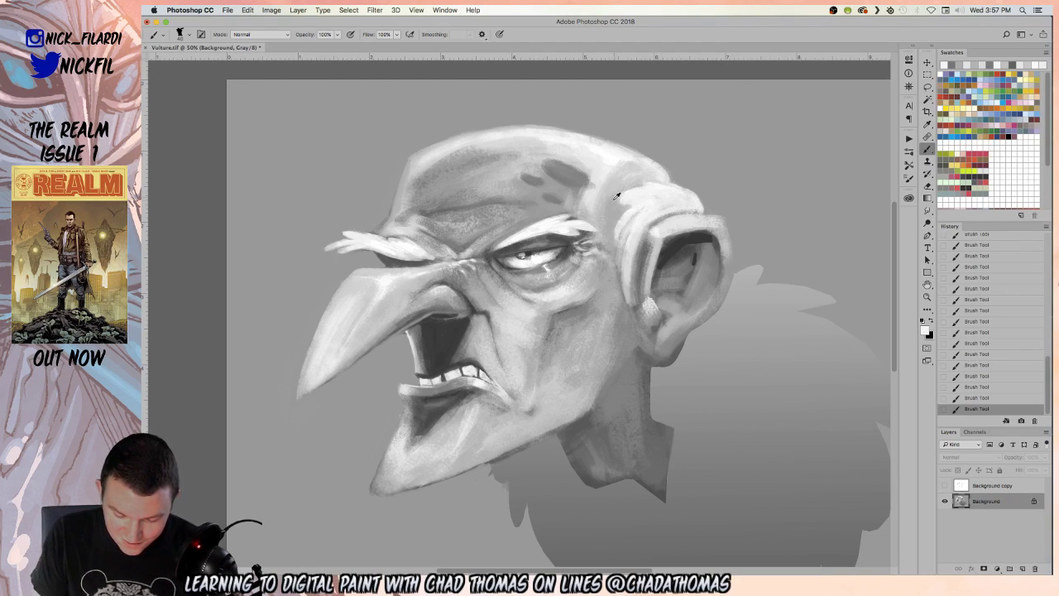
drag(616, 194, 615, 199)
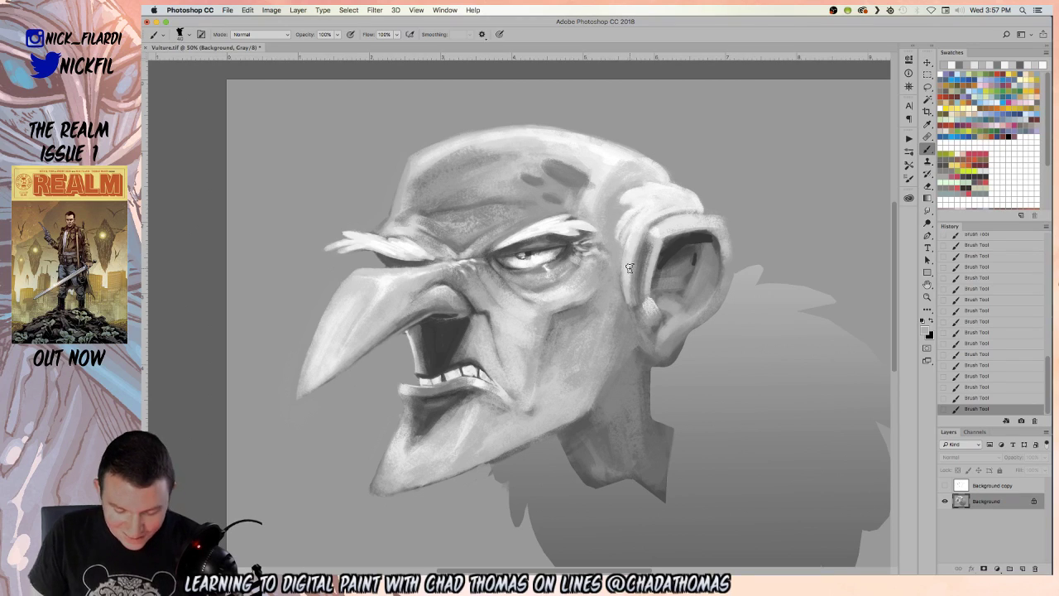
- Paint light and grey strands through the hair tuft above and in front of the ear with sampled tones
alt+click(634, 219)
drag(624, 238, 635, 212)
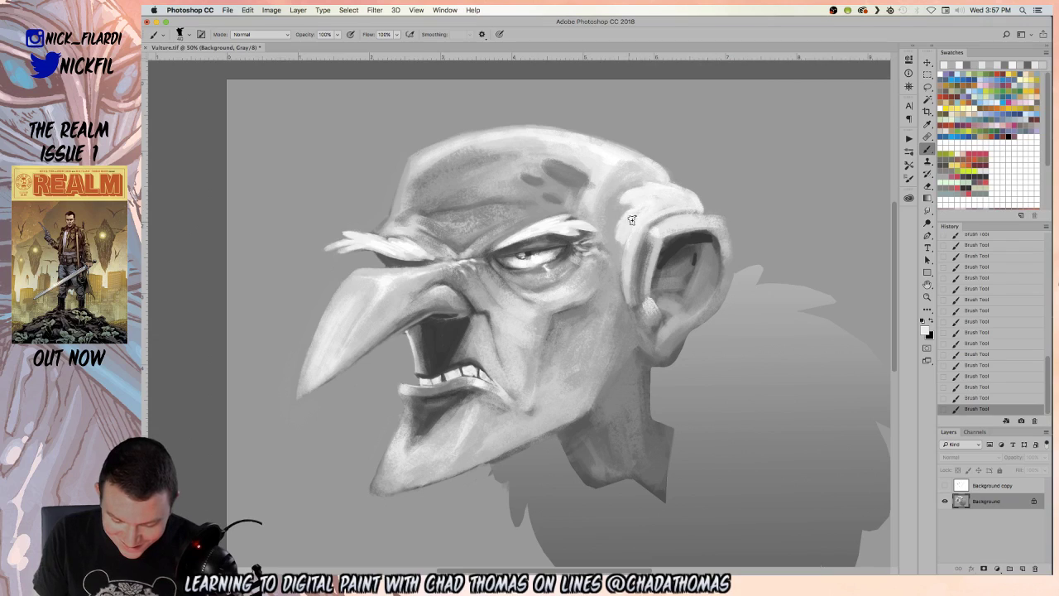
alt+click(624, 246)
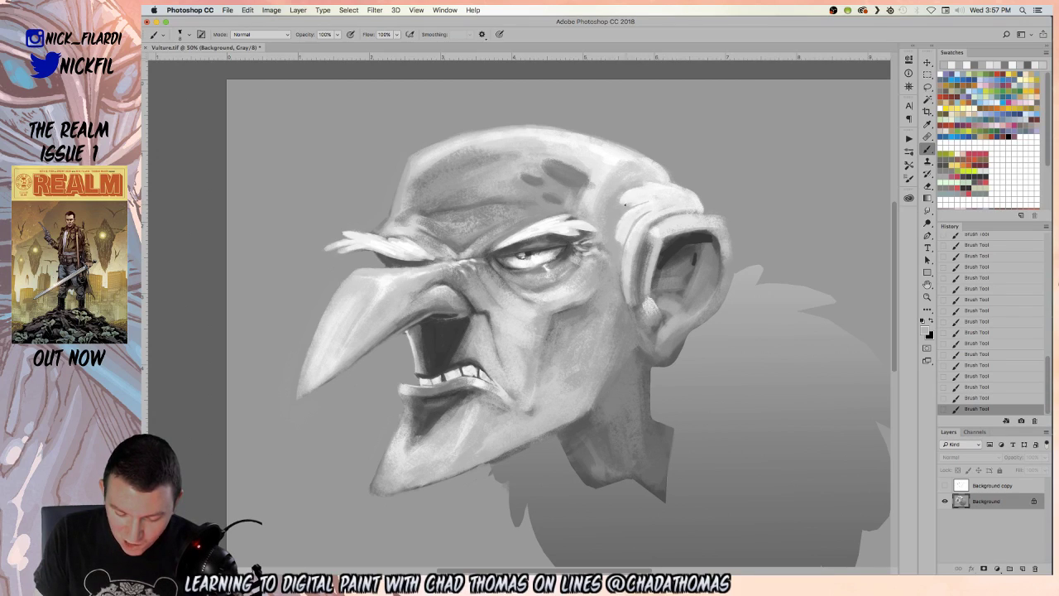
alt+click(638, 196)
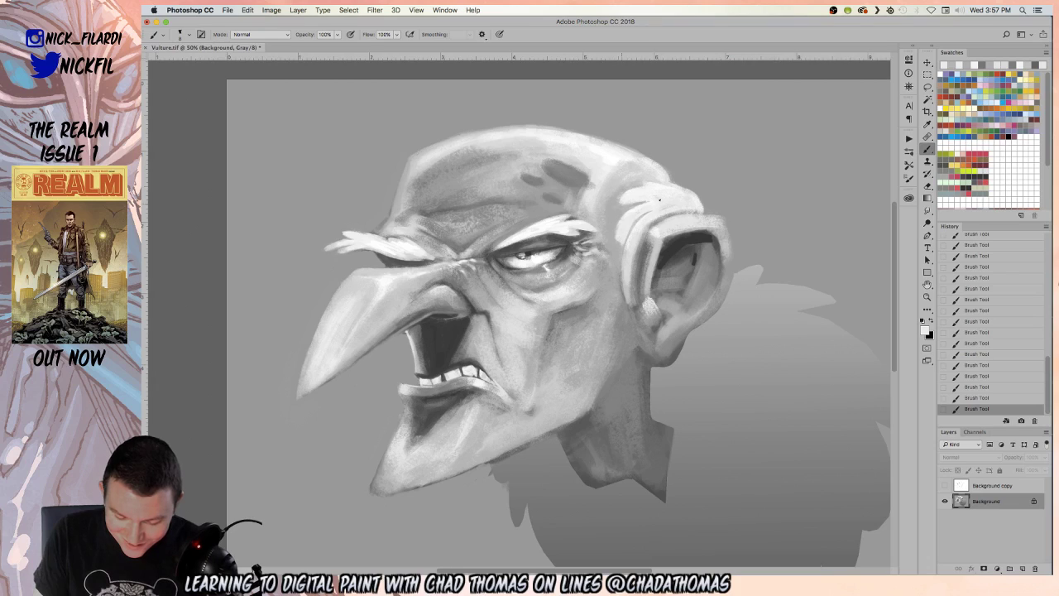
drag(649, 203, 625, 231)
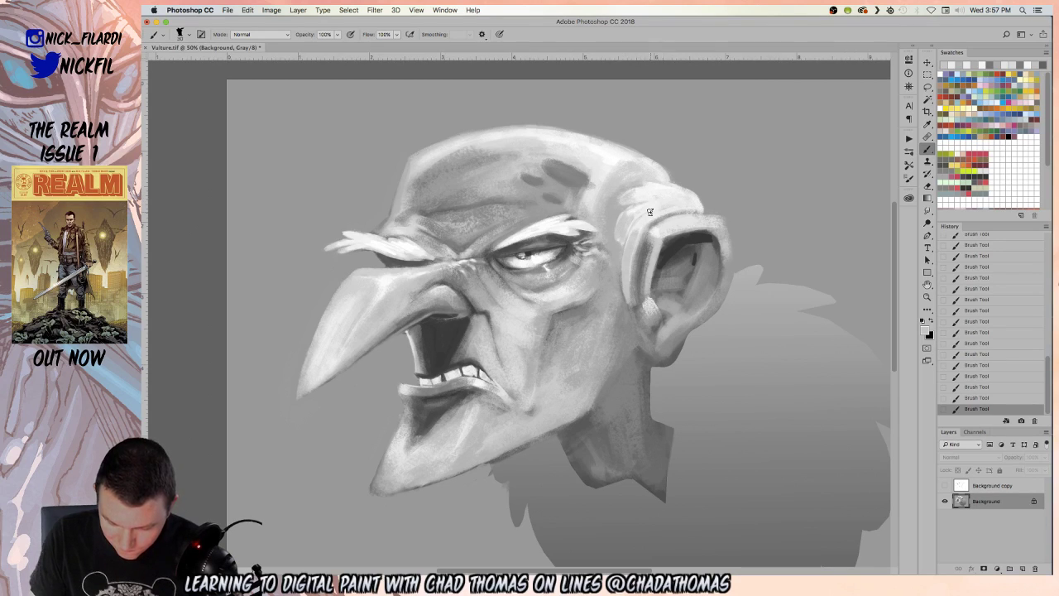
- Deepen the neck shadow behind the jaw with a sampled dark grey and brush light strokes into the hair before the ear
click(928, 296)
alt+click(689, 349)
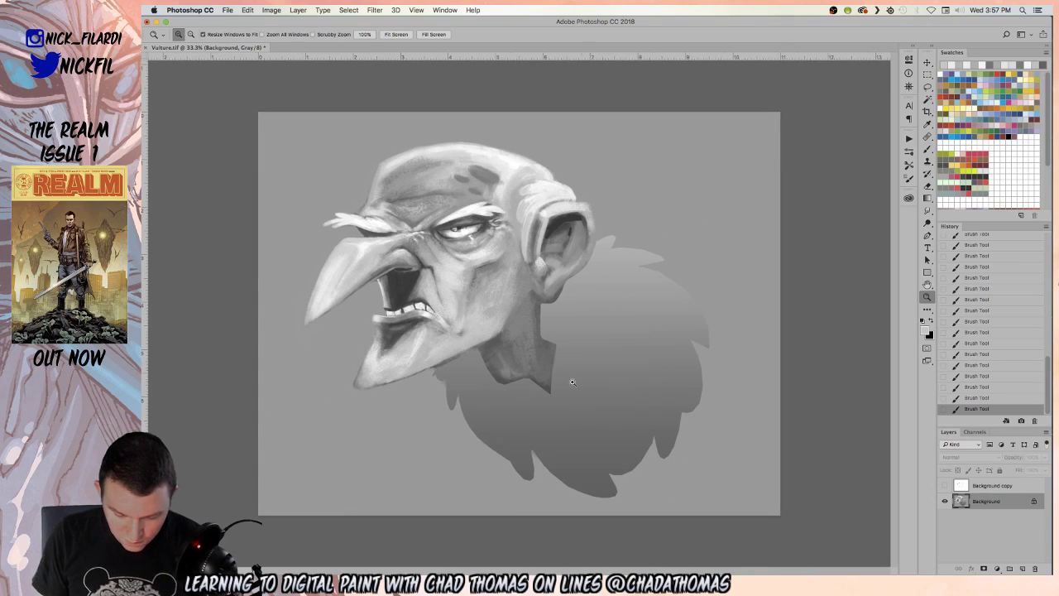
click(927, 147)
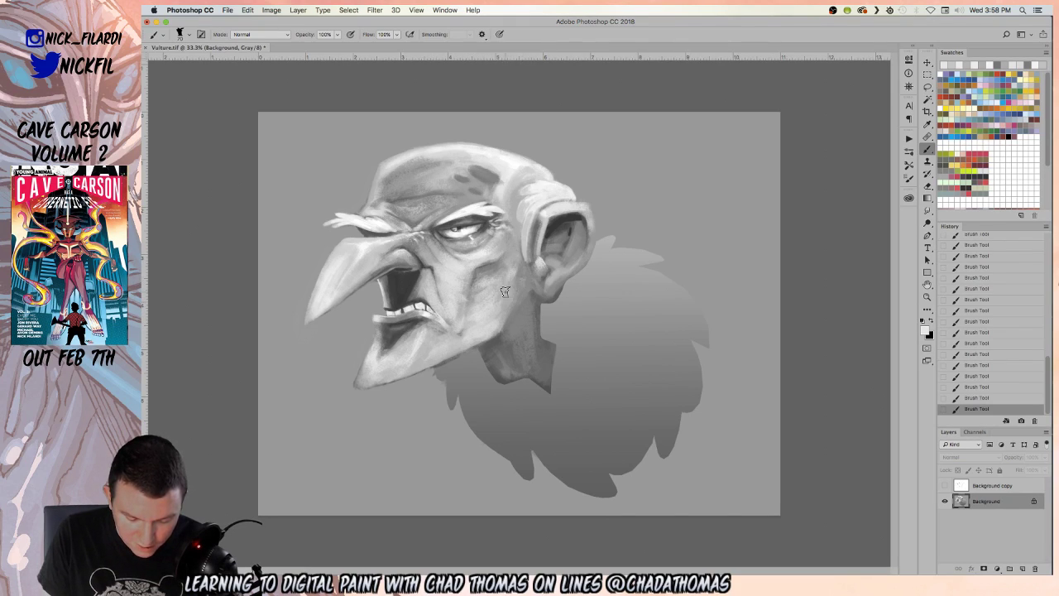
alt+click(497, 336)
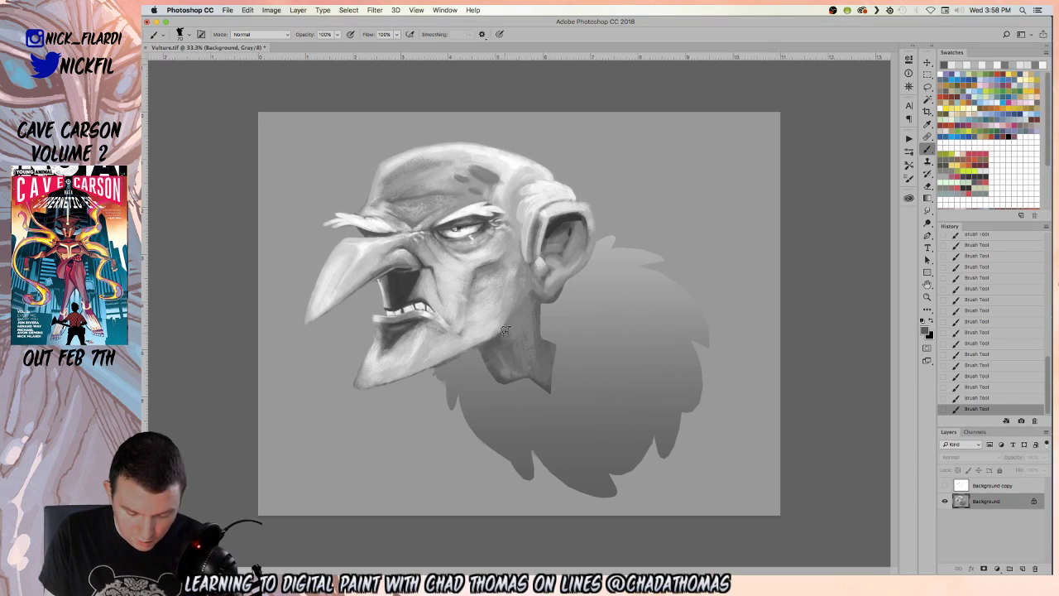
mouse_move(523, 301)
mouse_down()
mouse_move(501, 337)
mouse_move(528, 306)
mouse_move(514, 343)
mouse_move(530, 328)
mouse_move(502, 358)
mouse_move(541, 334)
mouse_move(526, 365)
mouse_move(503, 369)
mouse_move(541, 359)
mouse_up()
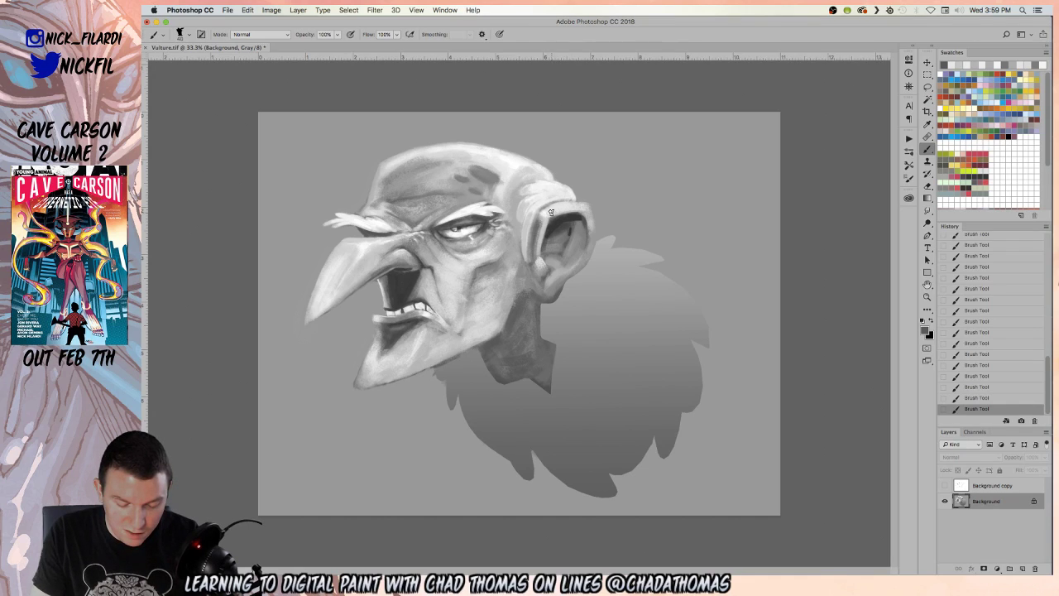
alt+click(546, 184)
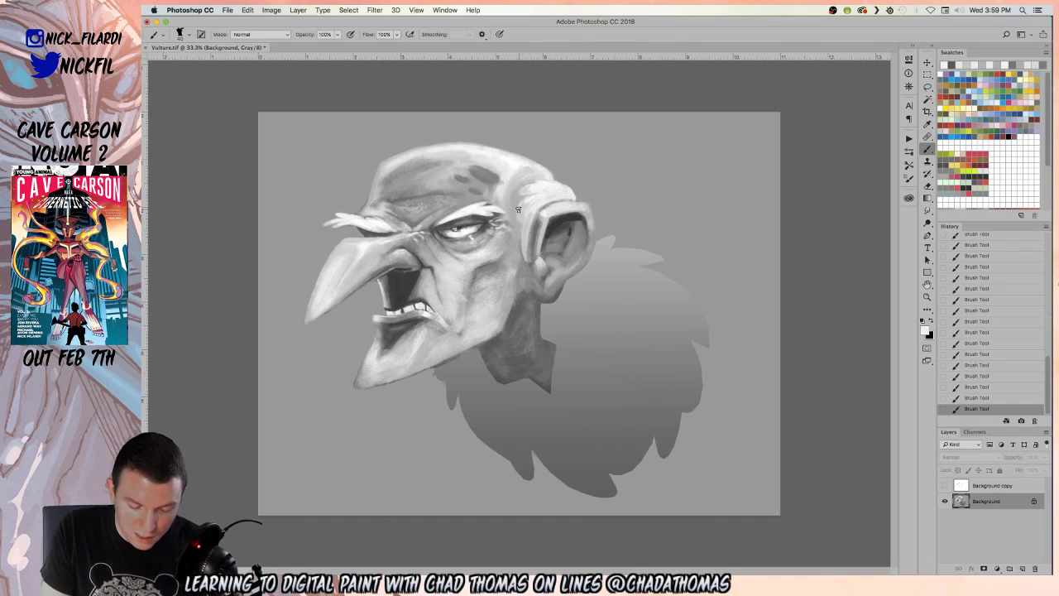
drag(523, 220, 525, 233)
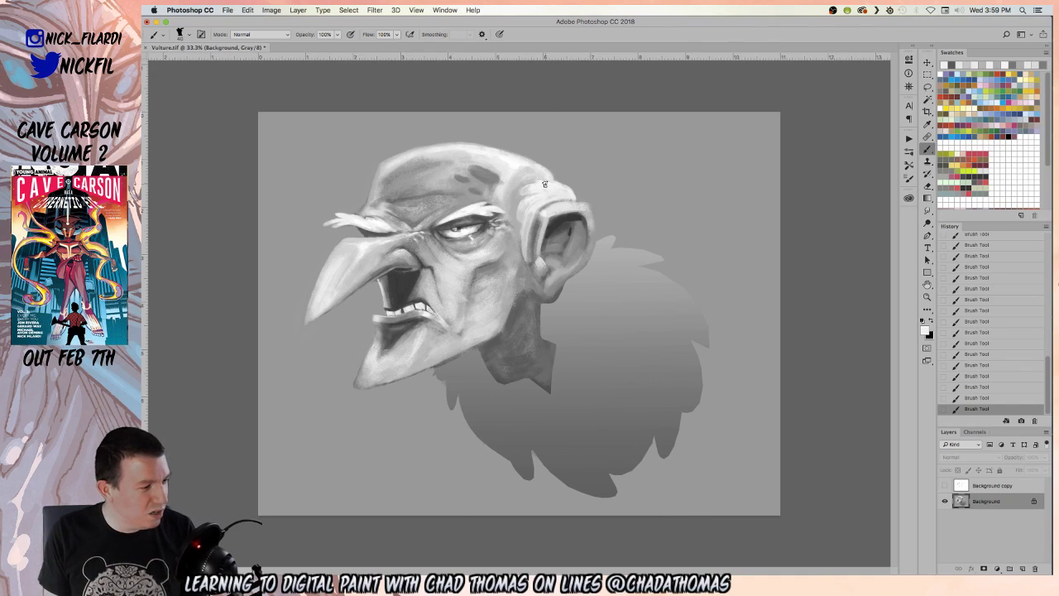
- Rework the shadow under the lower lip and its transition into the chin with sampled dark and light greys
alt+click(388, 345)
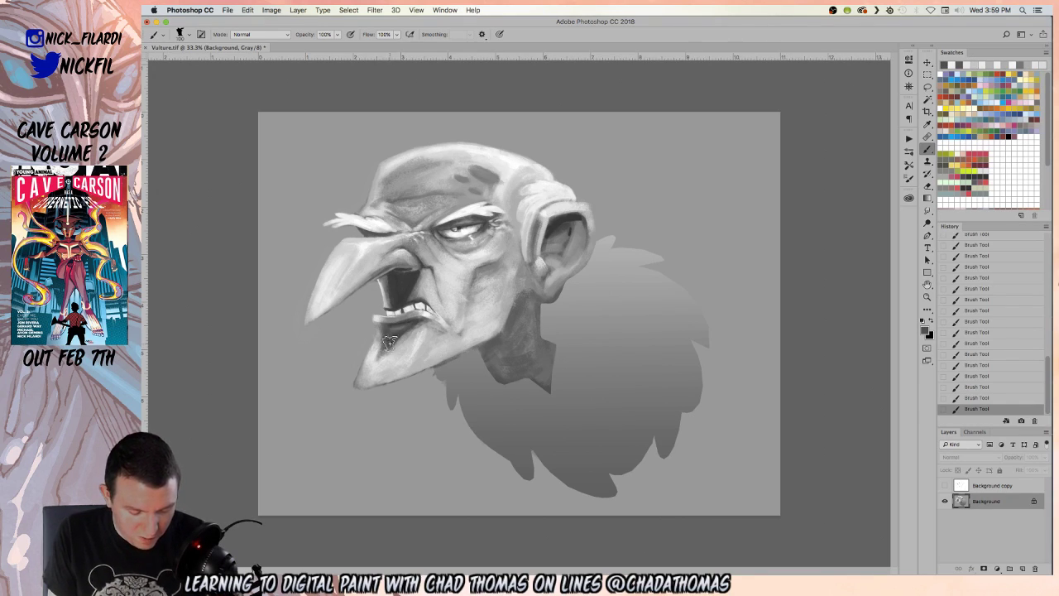
mouse_move(392, 341)
mouse_down()
mouse_move(386, 357)
mouse_move(414, 330)
mouse_move(375, 375)
mouse_up()
alt+click(396, 350)
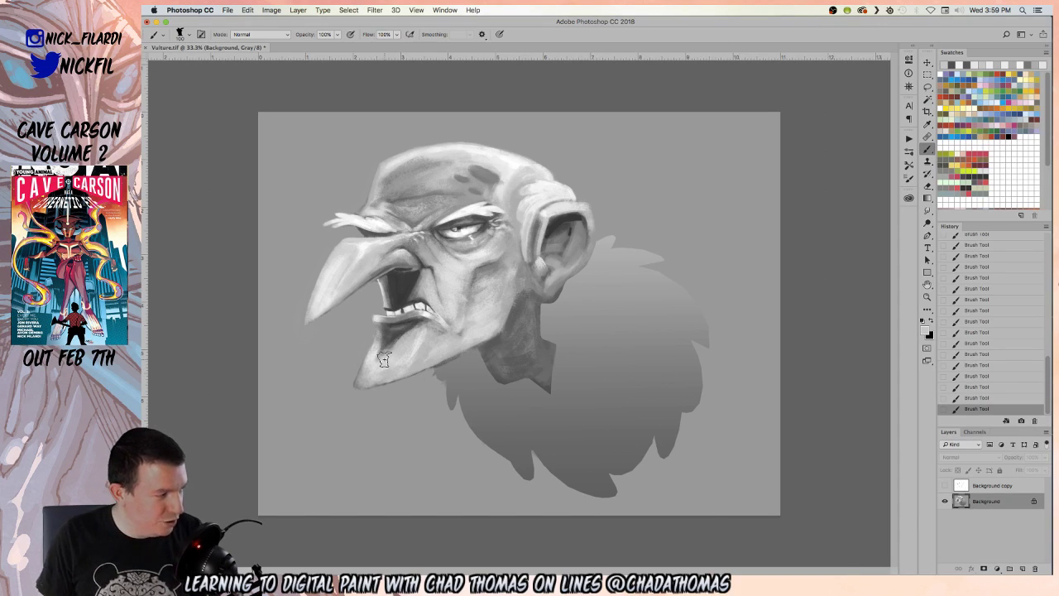
alt+click(396, 329)
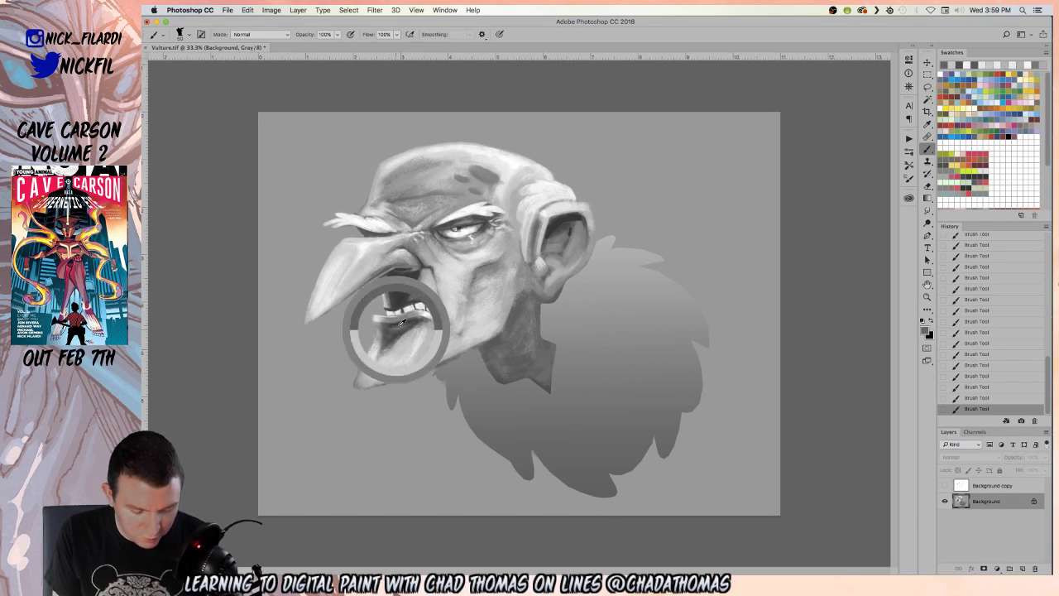
drag(418, 329, 442, 337)
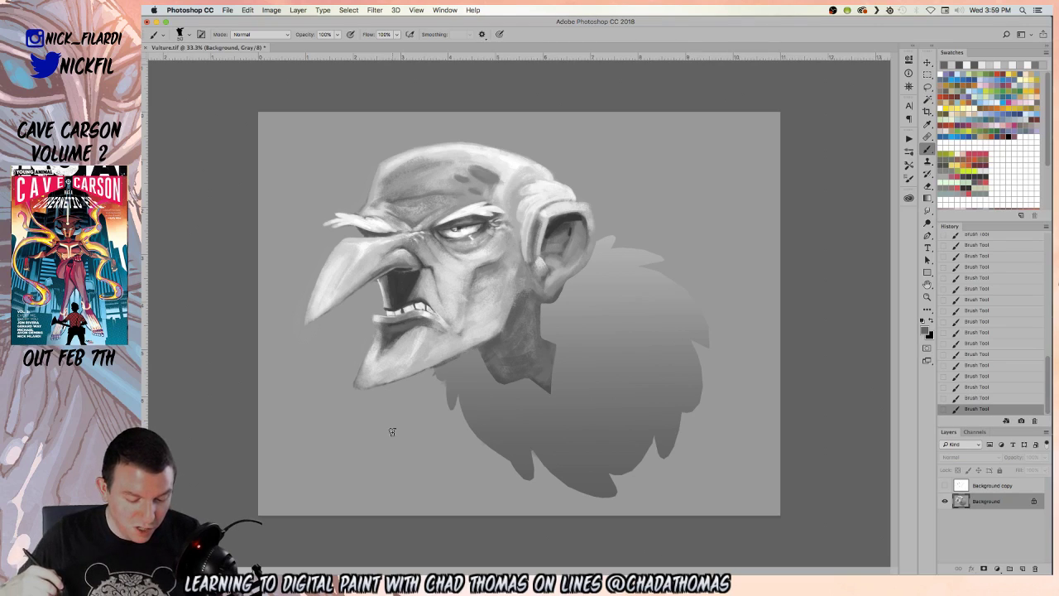
- Brush sampled light tones onto the scalp between the age spots and the hair tuft
alt+click(513, 184)
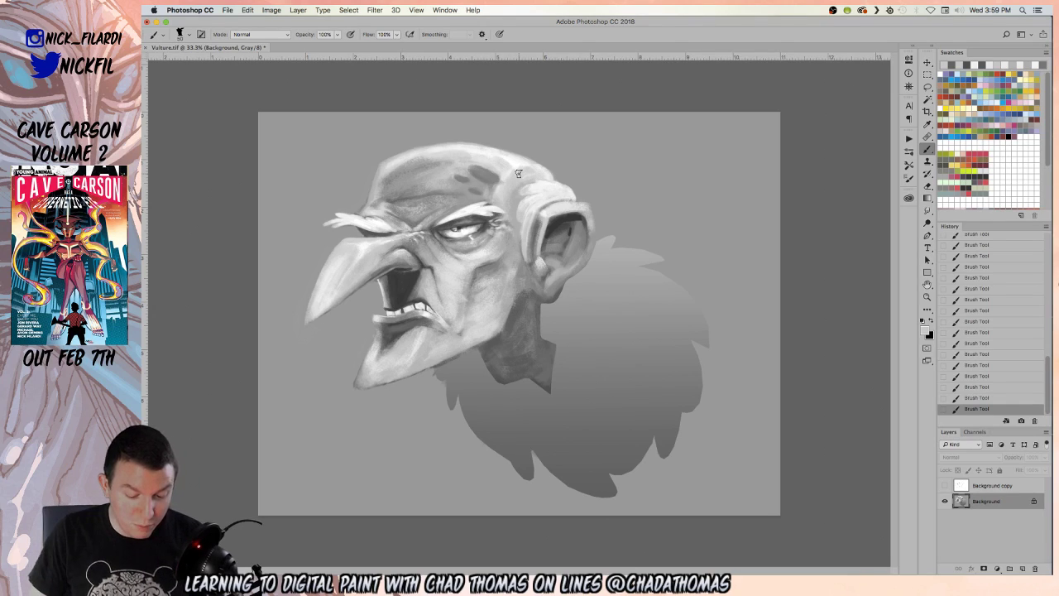
alt+click(514, 158)
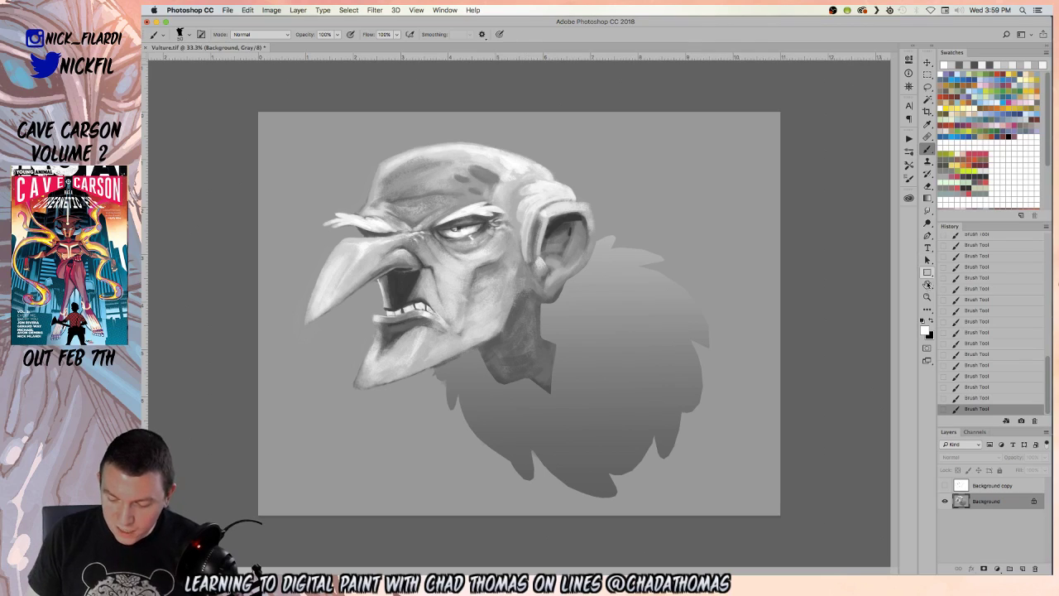
key(h)
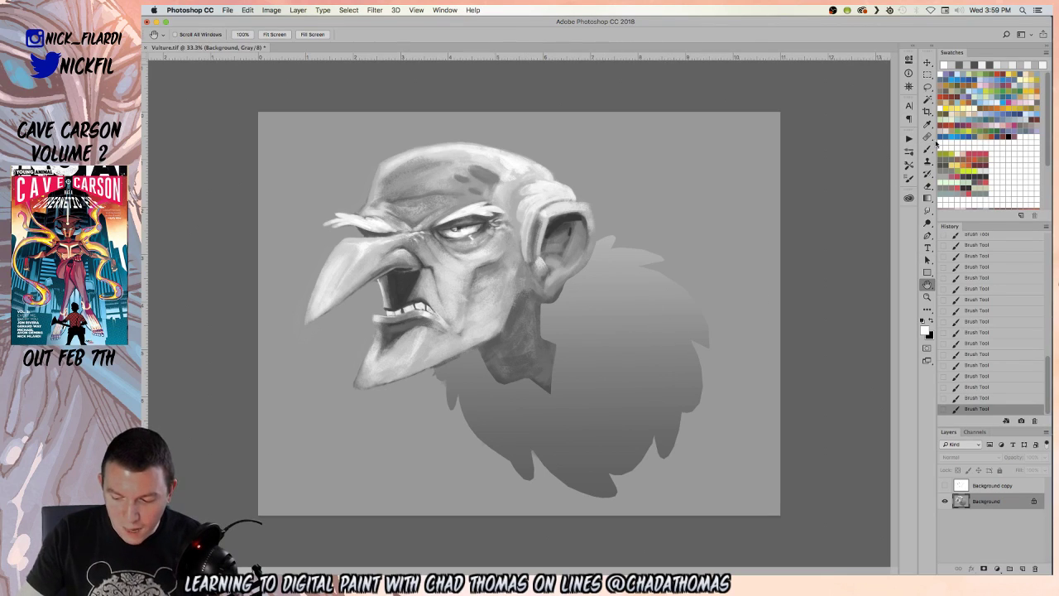
click(927, 149)
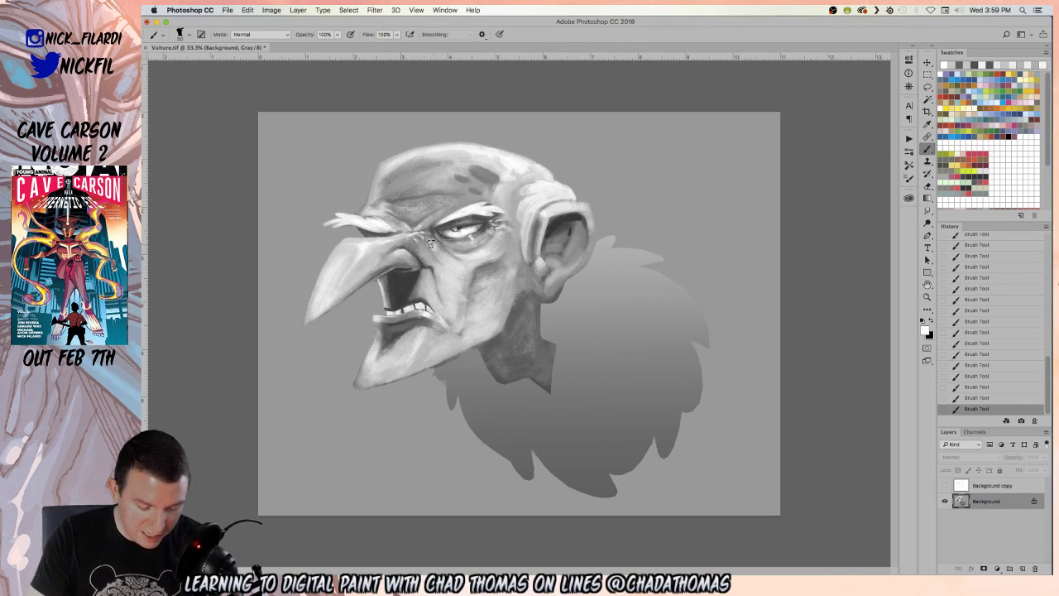
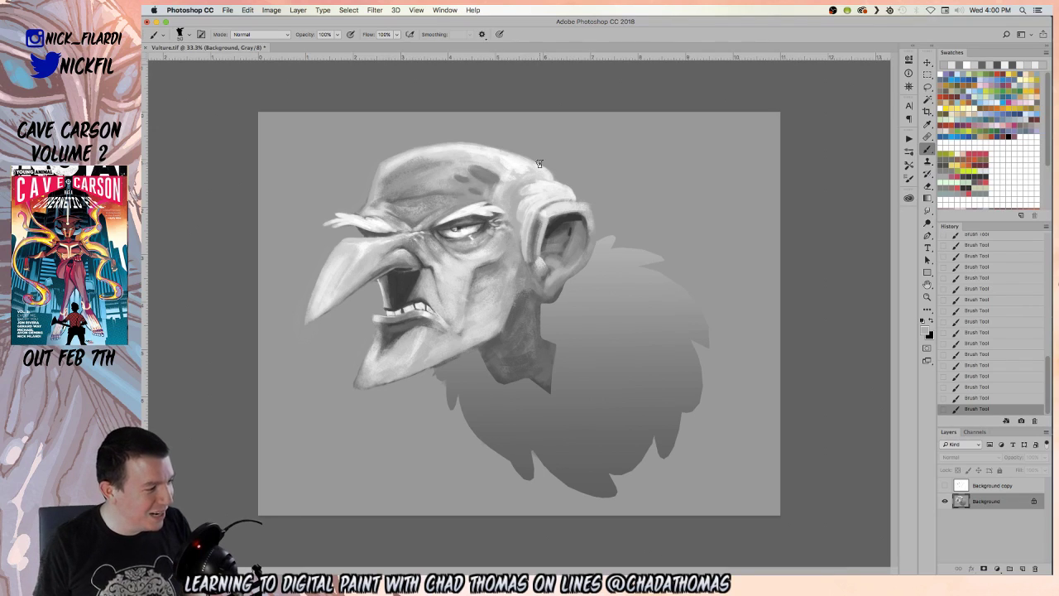
- Brighten the upper outer rim of the ear with light strokes
click(927, 296)
click(539, 253)
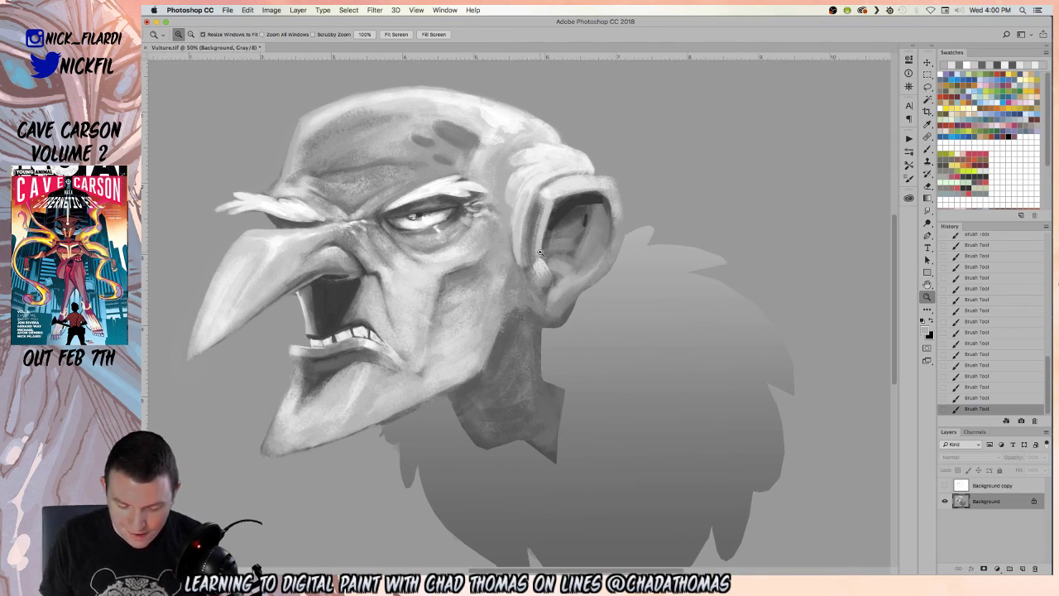
key(b)
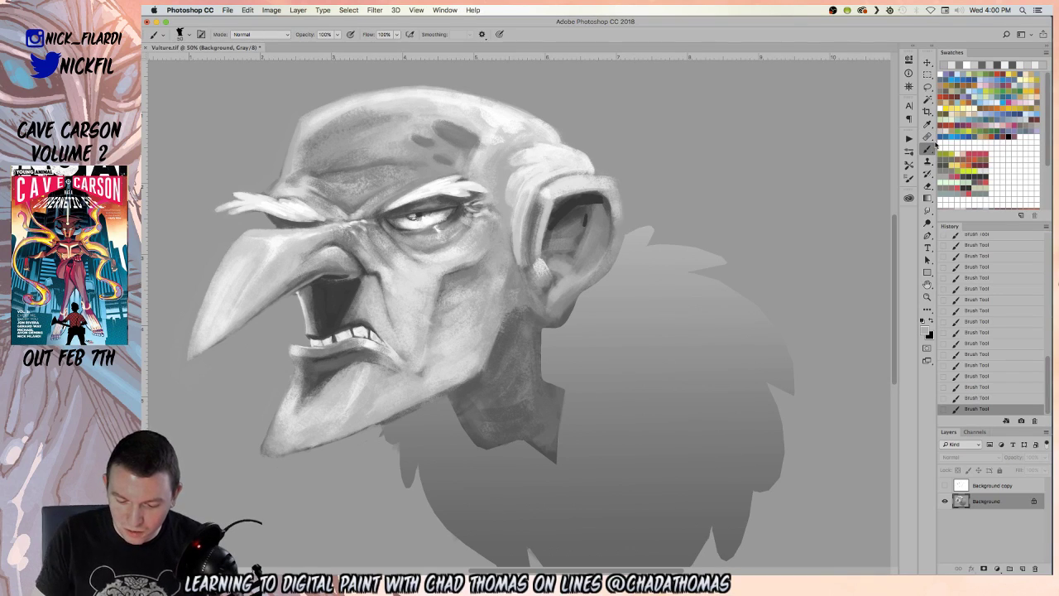
drag(589, 181, 610, 190)
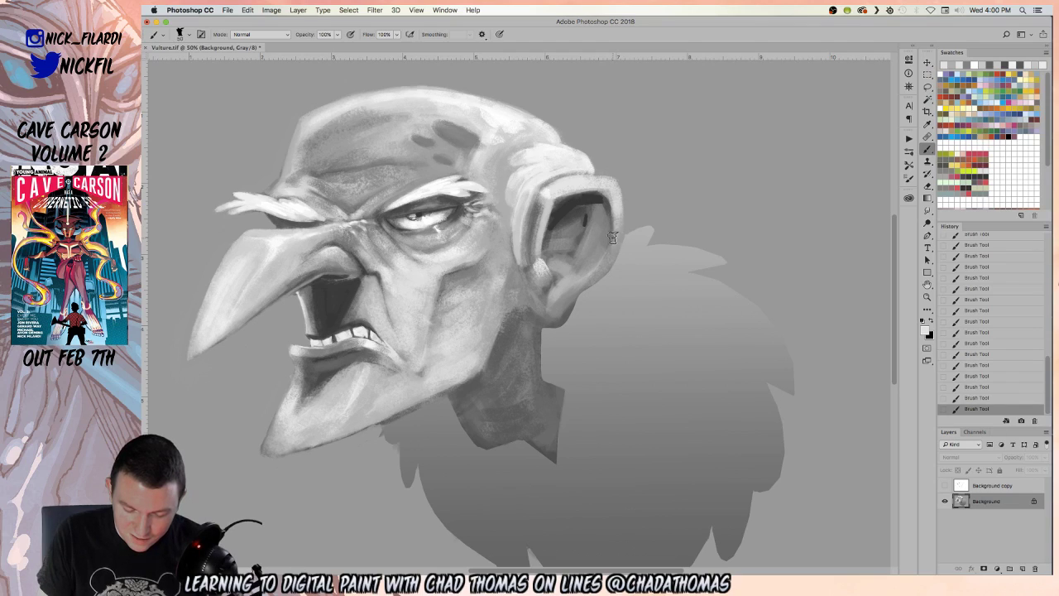
- Paint dark folds inside the ear and shade the lobe and lower outer edge with sampled greys
alt+click(562, 213)
mouse_move(551, 234)
mouse_down()
mouse_move(599, 199)
mouse_move(566, 261)
mouse_move(585, 223)
mouse_move(574, 245)
mouse_move(553, 241)
mouse_move(552, 254)
mouse_move(573, 253)
mouse_move(548, 255)
mouse_move(555, 277)
mouse_move(549, 272)
mouse_move(546, 295)
mouse_move(560, 277)
mouse_move(544, 293)
mouse_move(579, 239)
mouse_move(597, 239)
mouse_move(585, 304)
mouse_move(582, 287)
mouse_move(571, 310)
mouse_move(612, 272)
mouse_move(543, 324)
mouse_up()
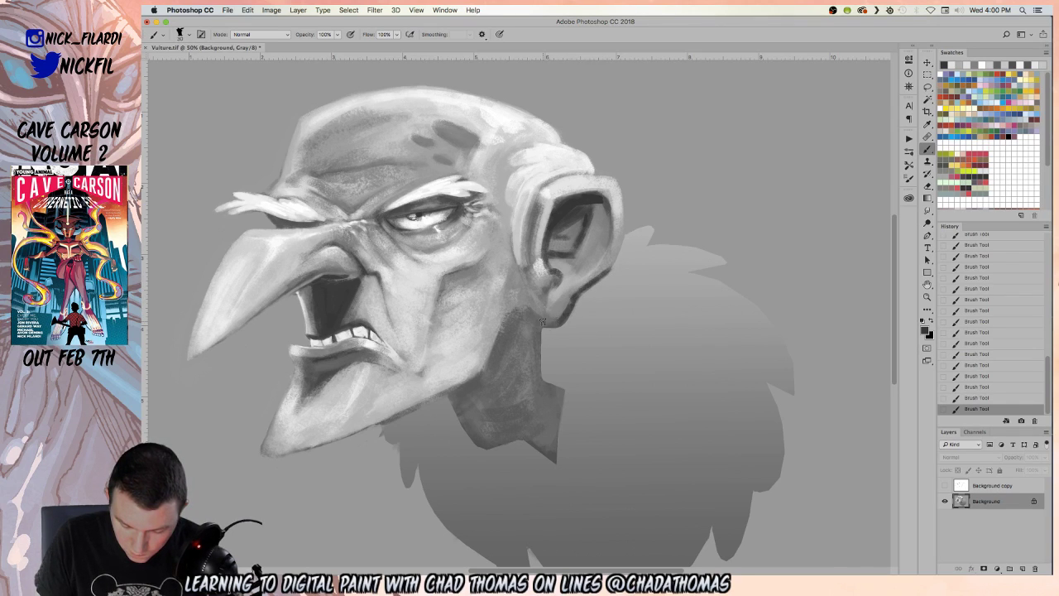
alt+click(610, 275)
mouse_move(601, 281)
mouse_down()
mouse_move(562, 330)
mouse_move(572, 318)
mouse_move(545, 330)
mouse_up()
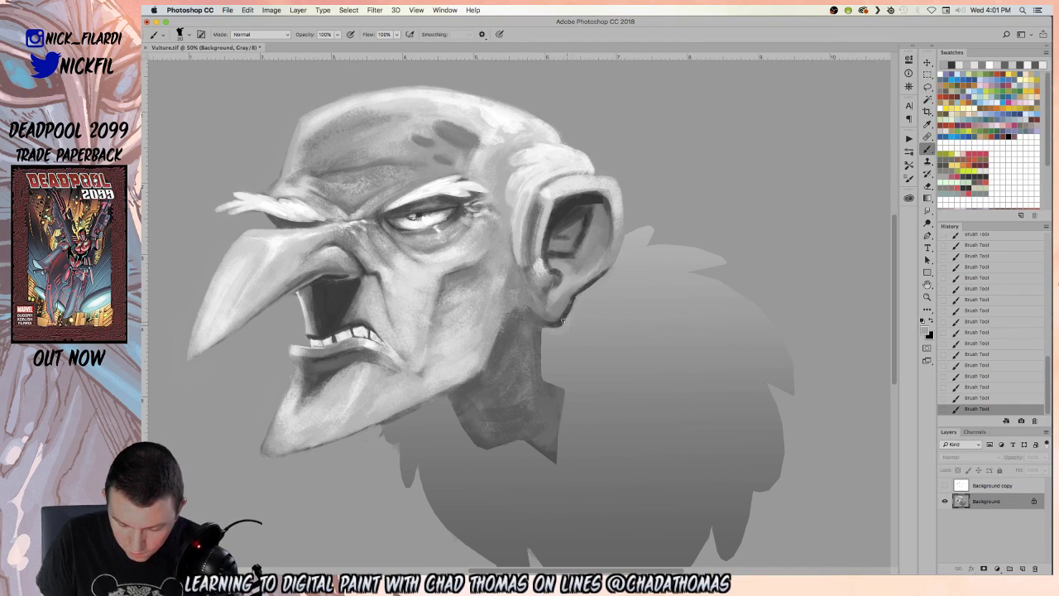
alt+click(551, 309)
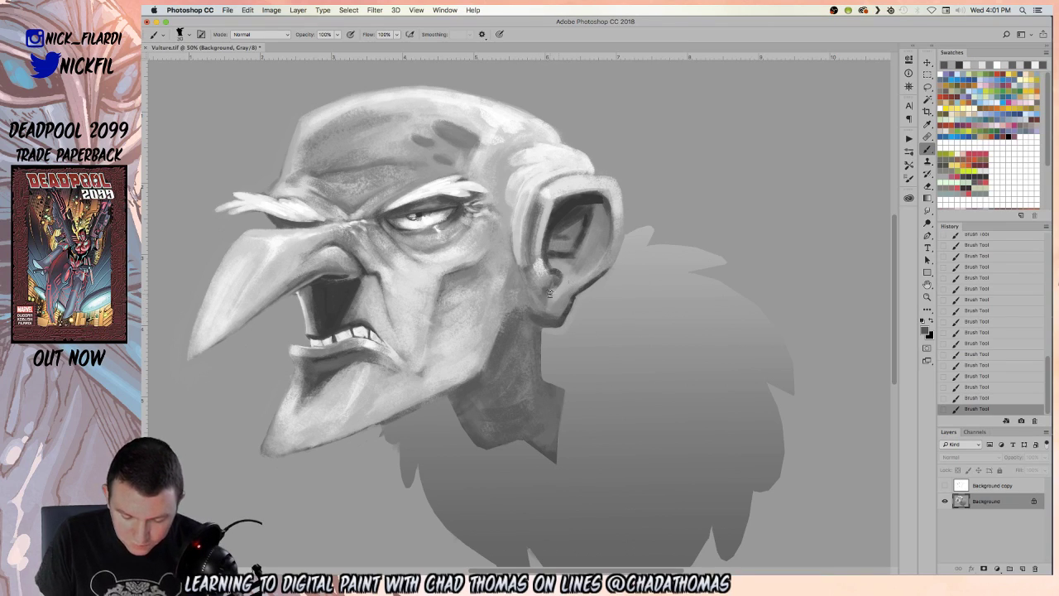
mouse_move(549, 315)
mouse_down()
mouse_move(559, 306)
mouse_move(554, 318)
mouse_move(518, 316)
mouse_up()
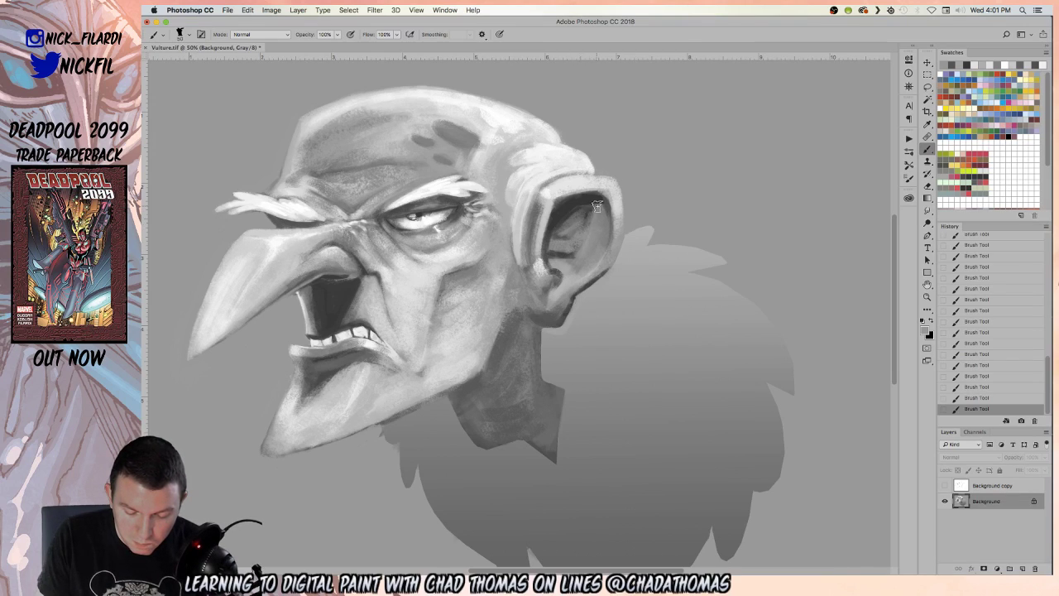
- Paint softer grey folds inside the ear's dark cavity with tones sampled from the ear
alt+click(566, 250)
mouse_move(568, 259)
mouse_down()
mouse_move(594, 244)
mouse_move(580, 270)
mouse_move(598, 255)
mouse_move(593, 244)
mouse_move(585, 258)
mouse_move(598, 237)
mouse_move(591, 188)
mouse_move(569, 266)
mouse_move(596, 260)
mouse_move(558, 310)
mouse_move(554, 291)
mouse_move(565, 302)
mouse_move(585, 265)
mouse_move(568, 274)
mouse_move(561, 292)
mouse_move(566, 277)
mouse_move(601, 262)
mouse_move(566, 265)
mouse_move(589, 248)
mouse_move(572, 264)
mouse_move(586, 233)
mouse_move(568, 242)
mouse_move(594, 235)
mouse_move(566, 245)
mouse_move(597, 243)
mouse_move(601, 222)
mouse_move(596, 255)
mouse_move(604, 232)
mouse_move(598, 246)
mouse_move(589, 226)
mouse_move(566, 232)
mouse_move(595, 214)
mouse_move(586, 223)
mouse_move(598, 248)
mouse_move(553, 245)
mouse_move(593, 230)
mouse_up()
key(super+z)
alt+click(579, 244)
alt+click(575, 270)
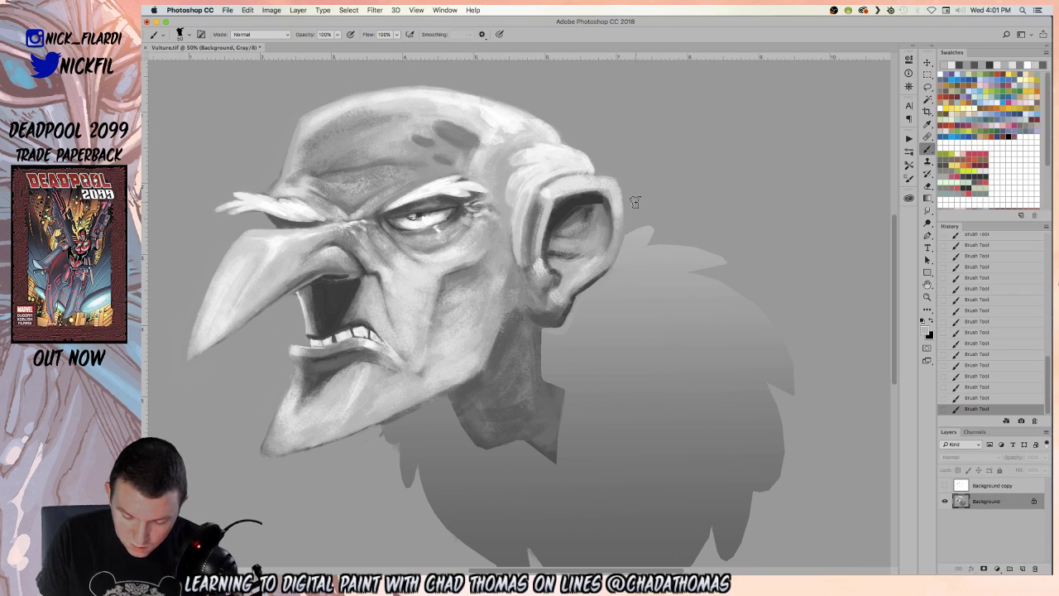
- Darken the front teeth in the open mouth with a sampled dark grey at 50% brush opacity
click(927, 296)
alt+click(617, 384)
alt+click(617, 384)
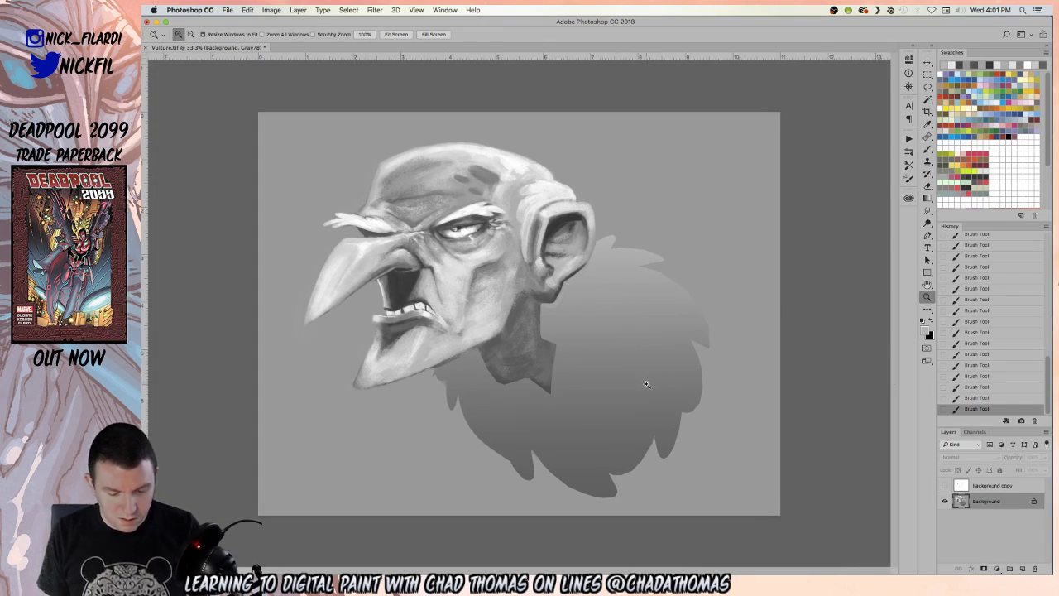
click(410, 311)
click(928, 284)
drag(537, 323, 658, 310)
click(926, 146)
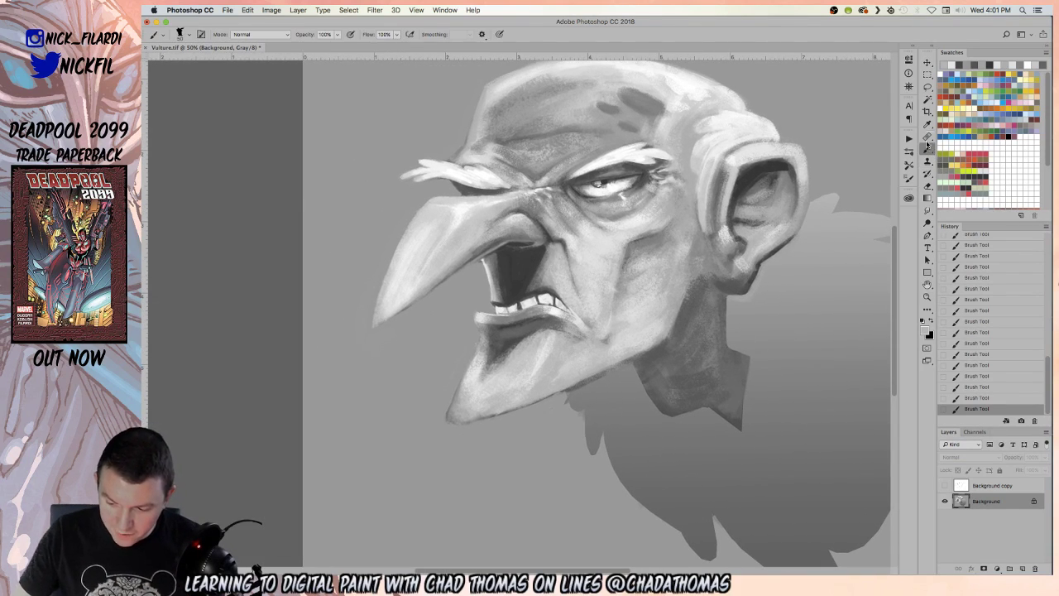
alt+click(510, 285)
key(5)
mouse_move(501, 308)
mouse_down()
mouse_move(558, 283)
mouse_move(536, 294)
mouse_move(579, 320)
mouse_up()
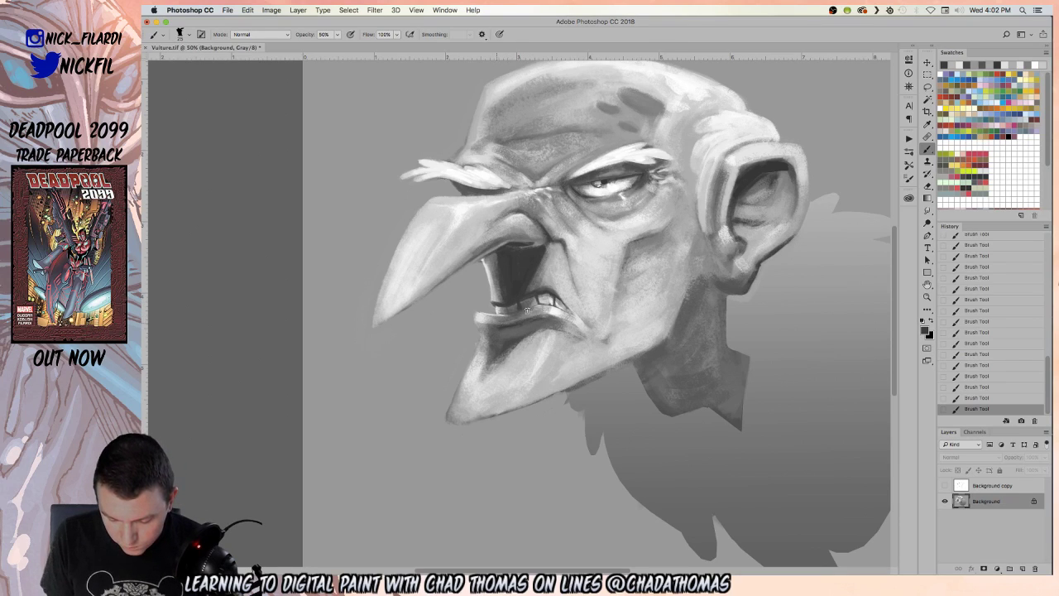
- Blend the chin below the lower lip with sampled light greys and touch up its lower edge with the background grey
click(926, 296)
alt+click(571, 398)
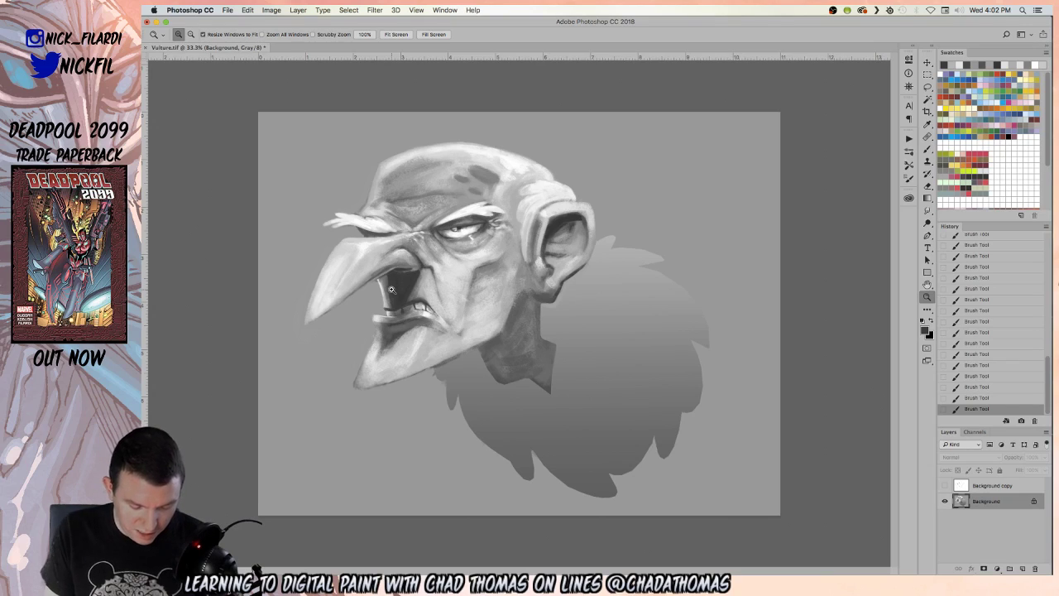
click(929, 148)
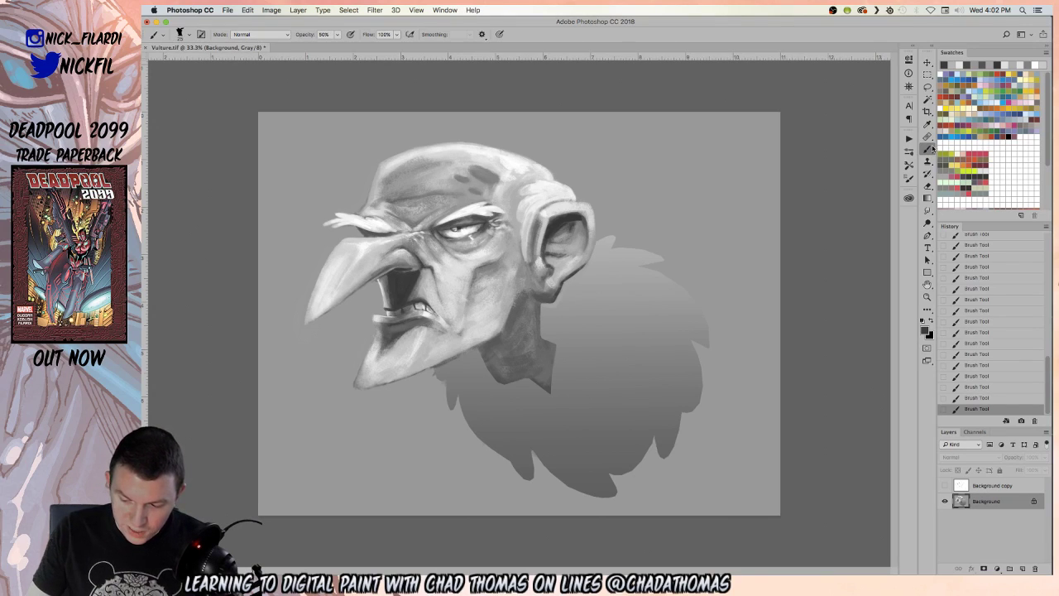
alt+click(421, 344)
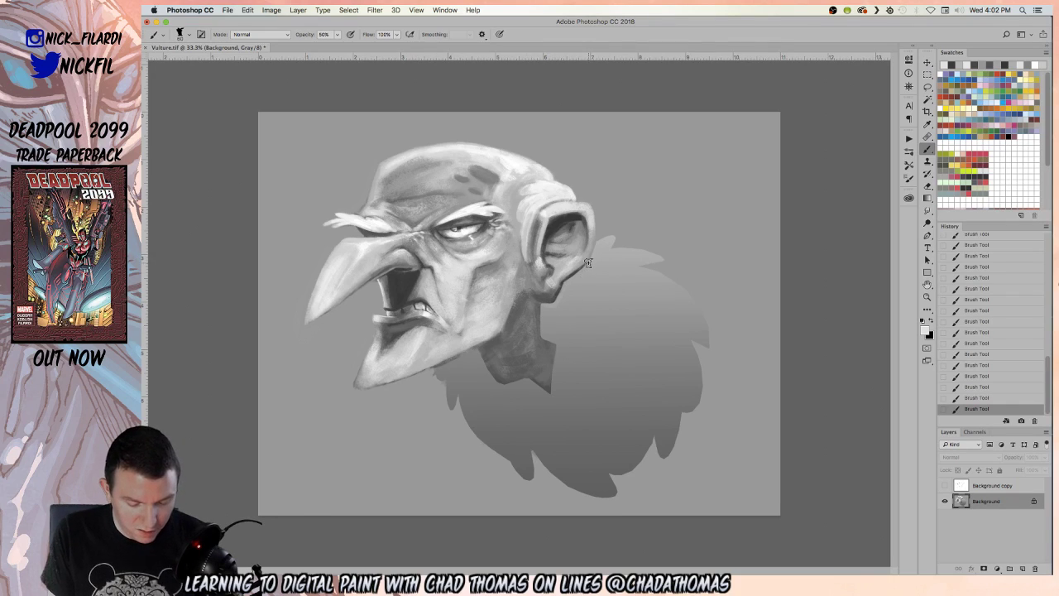
alt+click(429, 344)
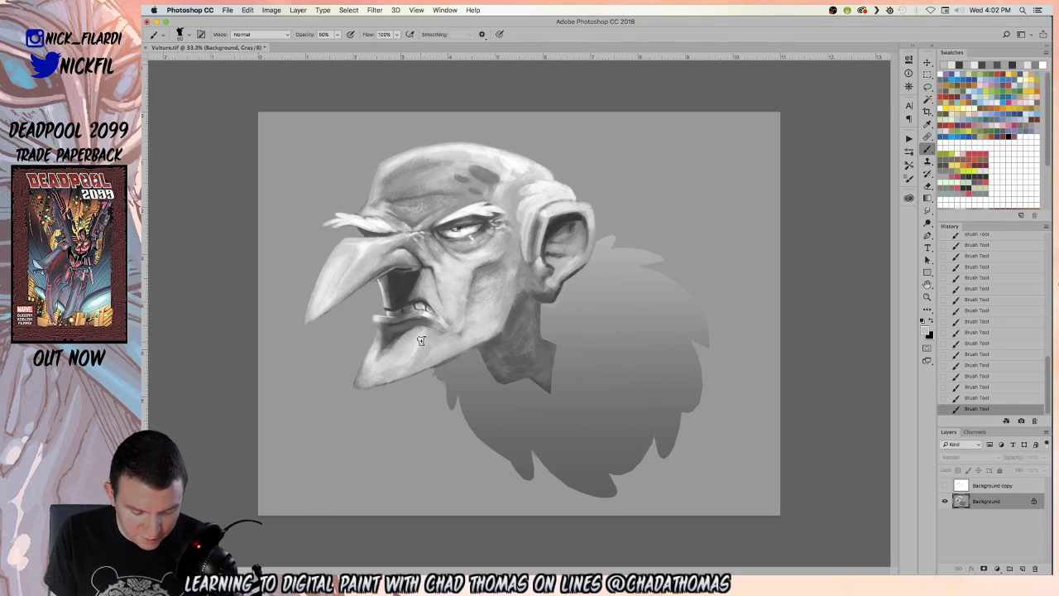
alt+click(423, 338)
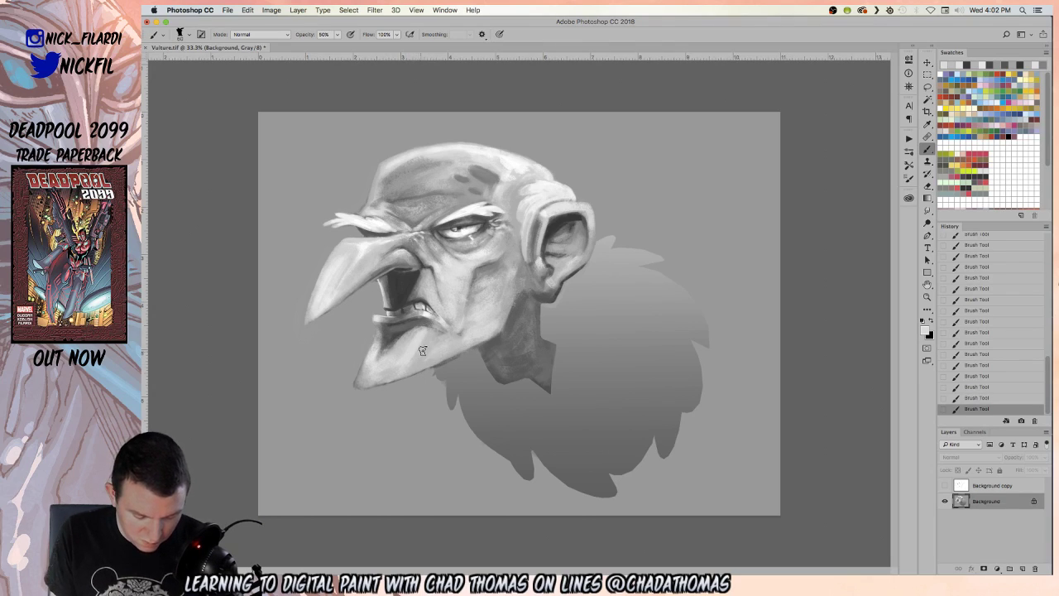
alt+click(405, 344)
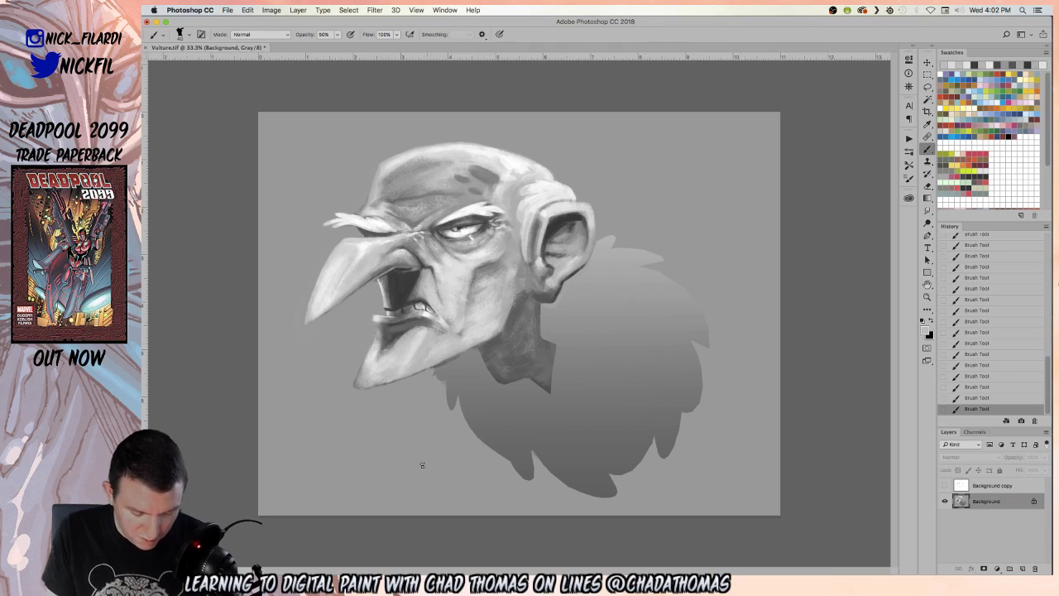
alt+click(396, 412)
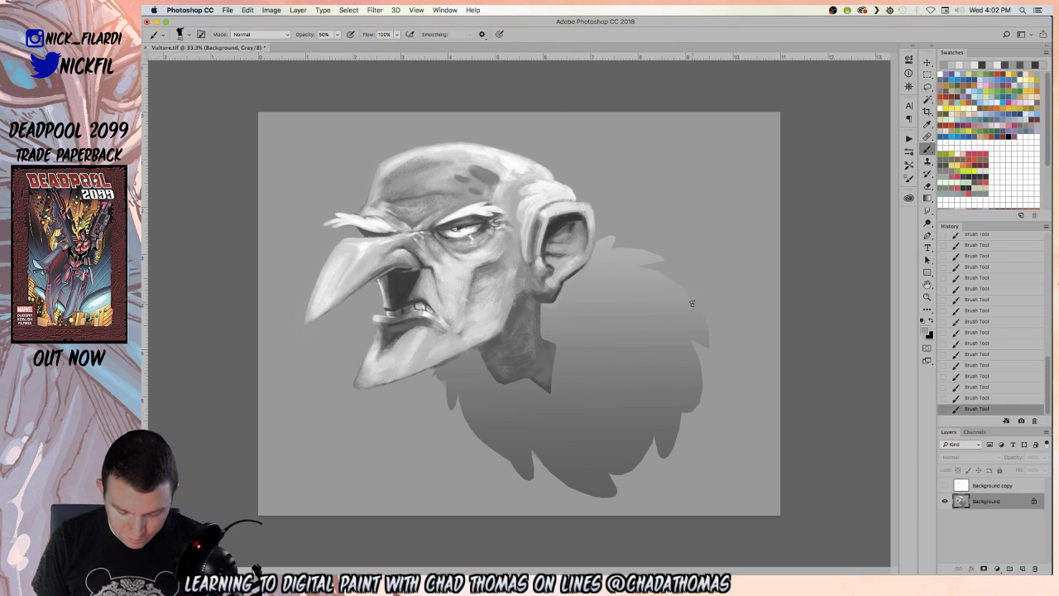
- Show the Background copy line art as a guide and paint the neck tendons, neck folds and inner ear with sampled greys
click(946, 485)
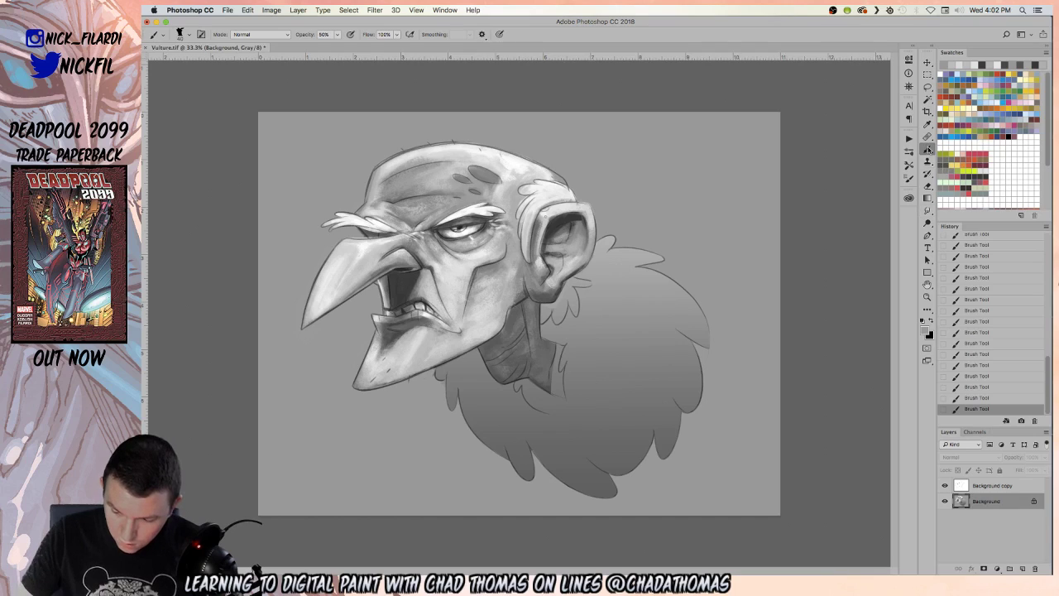
alt+click(519, 259)
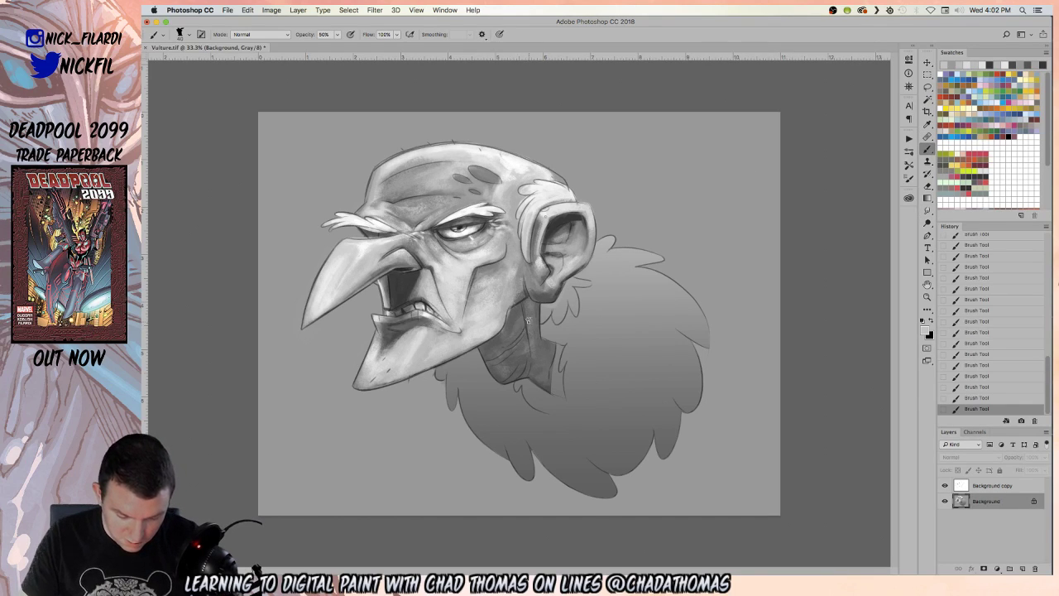
mouse_move(537, 365)
mouse_down()
mouse_move(542, 356)
mouse_move(543, 368)
mouse_move(513, 339)
mouse_move(516, 369)
mouse_move(524, 326)
mouse_move(495, 349)
mouse_move(522, 303)
mouse_move(519, 335)
mouse_move(530, 312)
mouse_move(531, 354)
mouse_move(554, 282)
mouse_move(534, 284)
mouse_move(547, 286)
mouse_move(535, 288)
mouse_move(539, 302)
mouse_up()
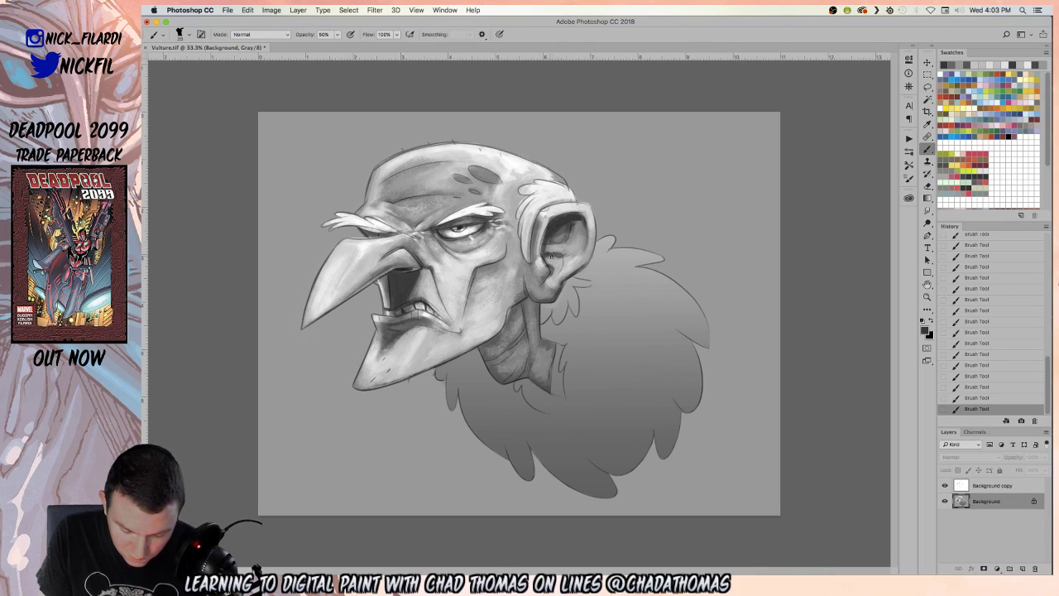
alt+click(569, 257)
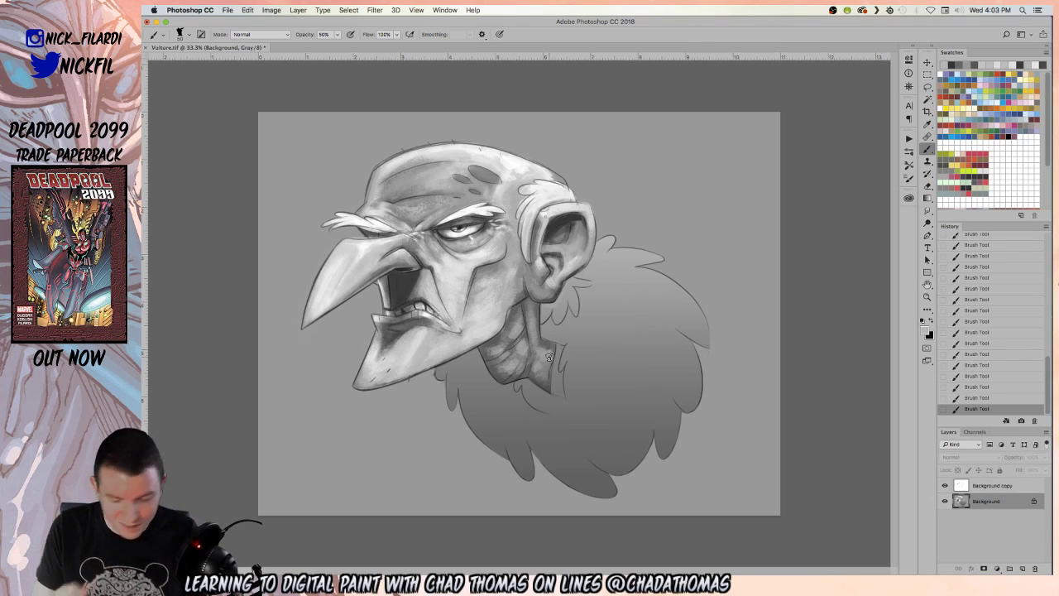
key(h)
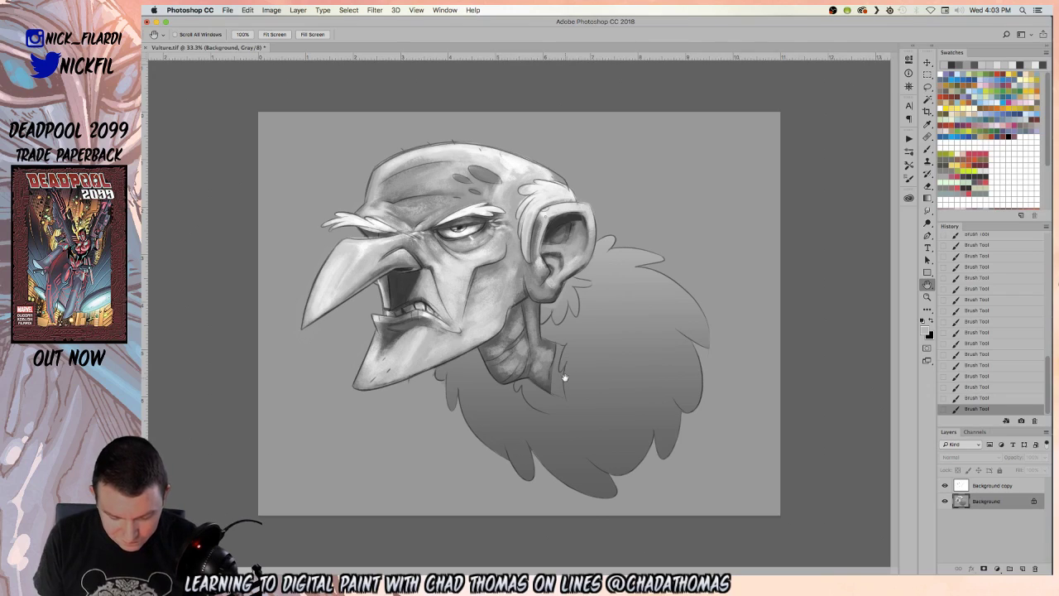
- Hide the Background copy line art and paint dark shadows between the neck folds at 100% brush opacity
click(945, 486)
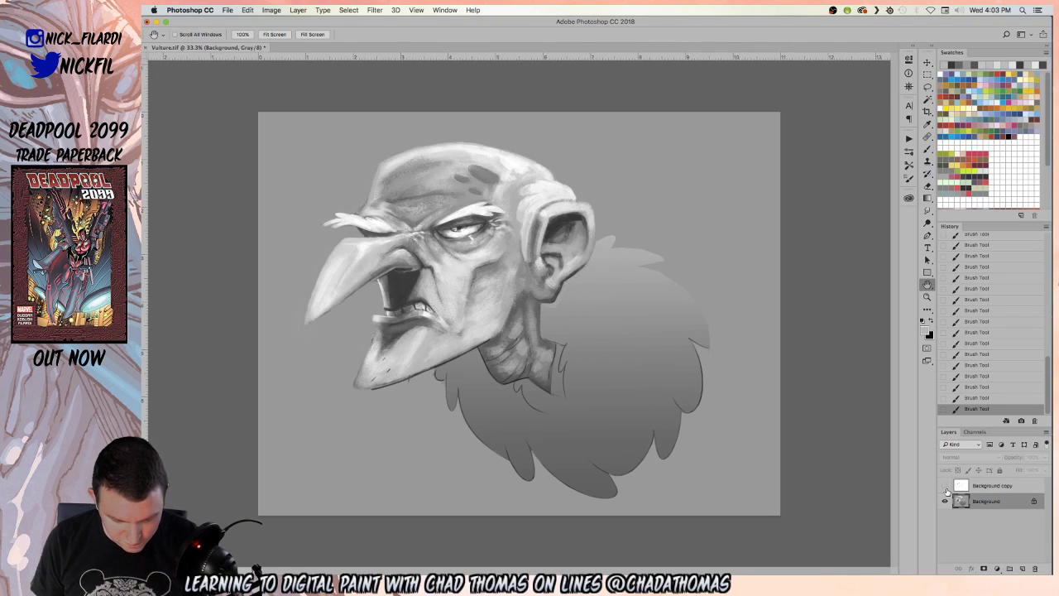
click(928, 149)
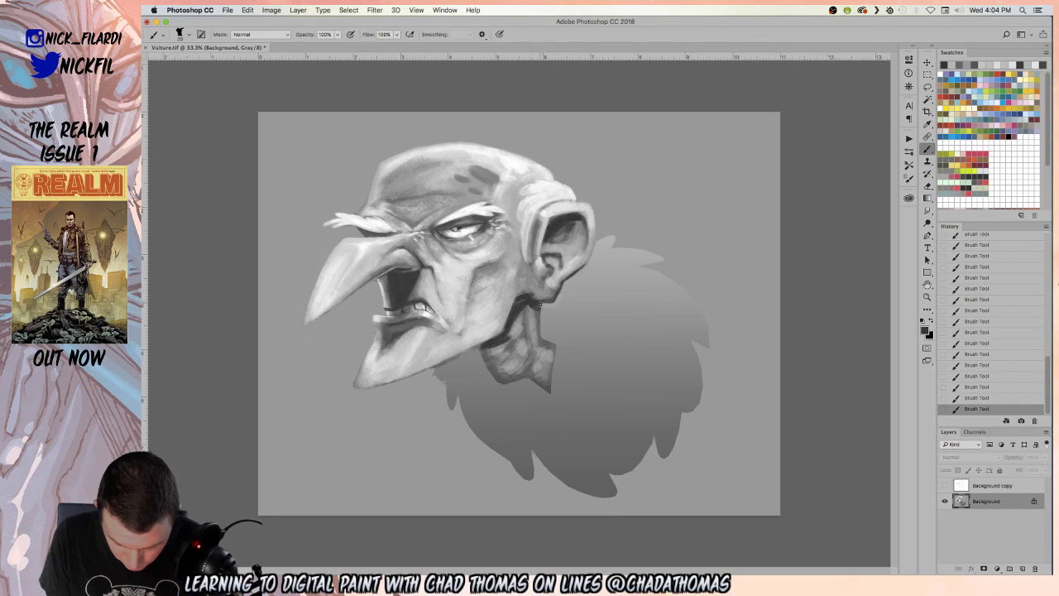
drag(525, 308, 527, 357)
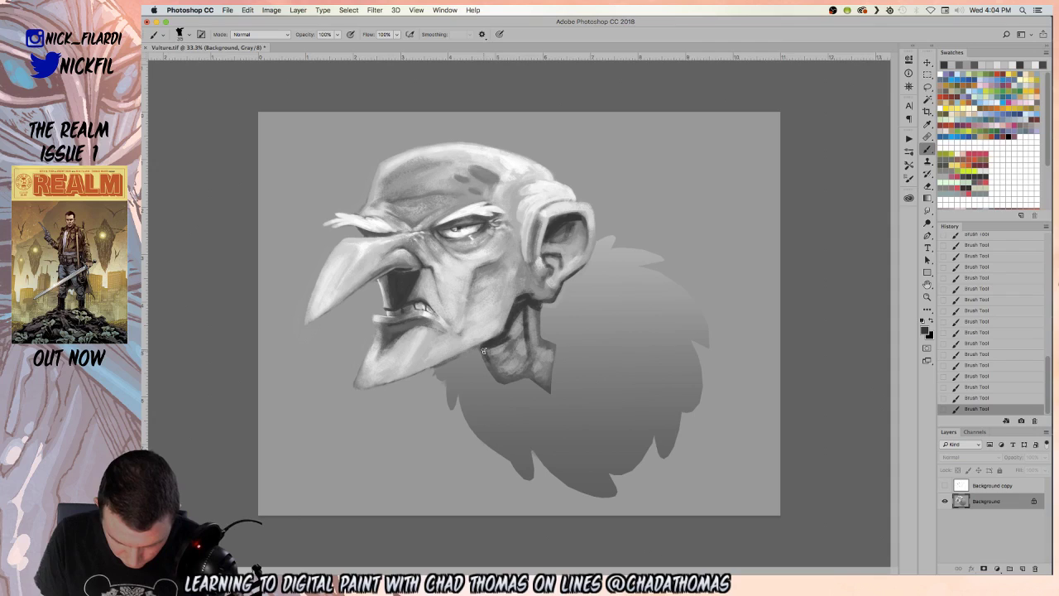
mouse_move(492, 354)
mouse_down()
mouse_move(501, 374)
mouse_move(521, 364)
mouse_move(527, 381)
mouse_move(536, 355)
mouse_move(533, 369)
mouse_up()
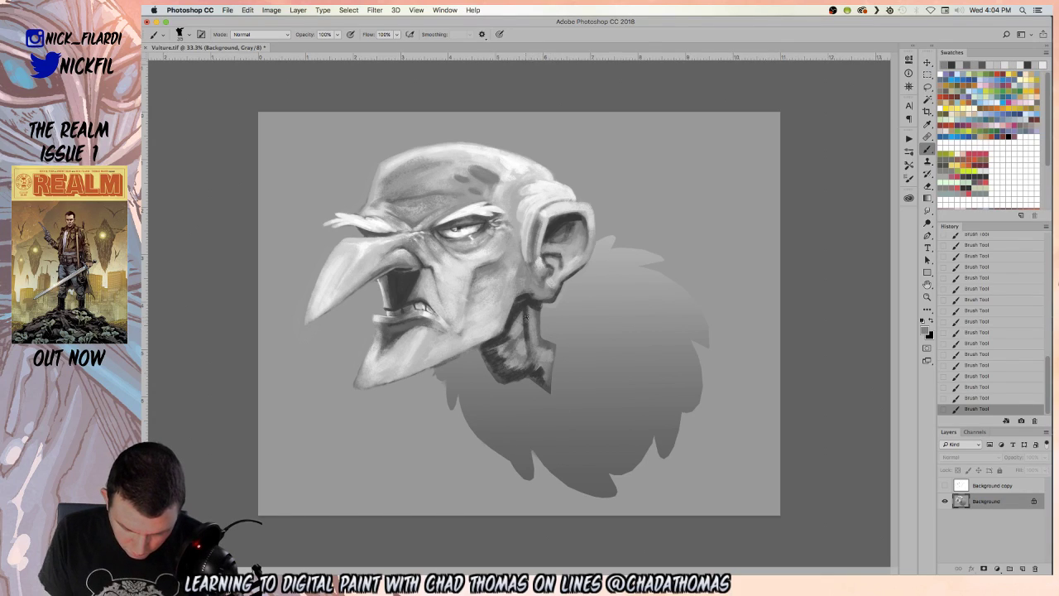
mouse_move(533, 305)
mouse_down()
mouse_move(531, 353)
mouse_move(524, 337)
mouse_move(507, 344)
mouse_move(523, 325)
mouse_move(501, 350)
mouse_move(527, 338)
mouse_move(525, 348)
mouse_move(525, 320)
mouse_move(517, 330)
mouse_move(546, 352)
mouse_up()
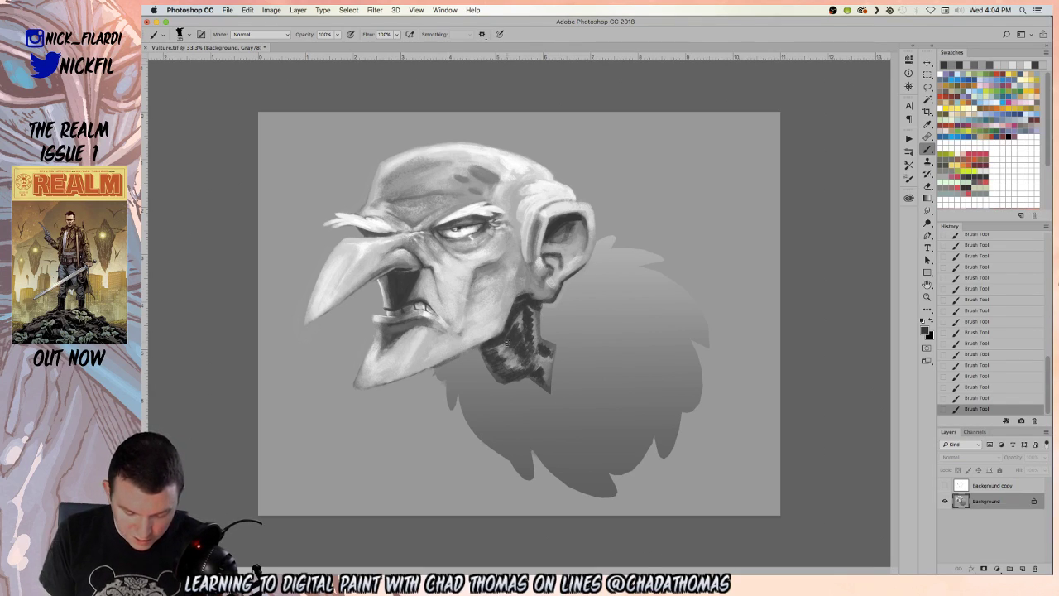
- Step back through the lighter brush strokes made over the dark neck shadows
alt+click(492, 351)
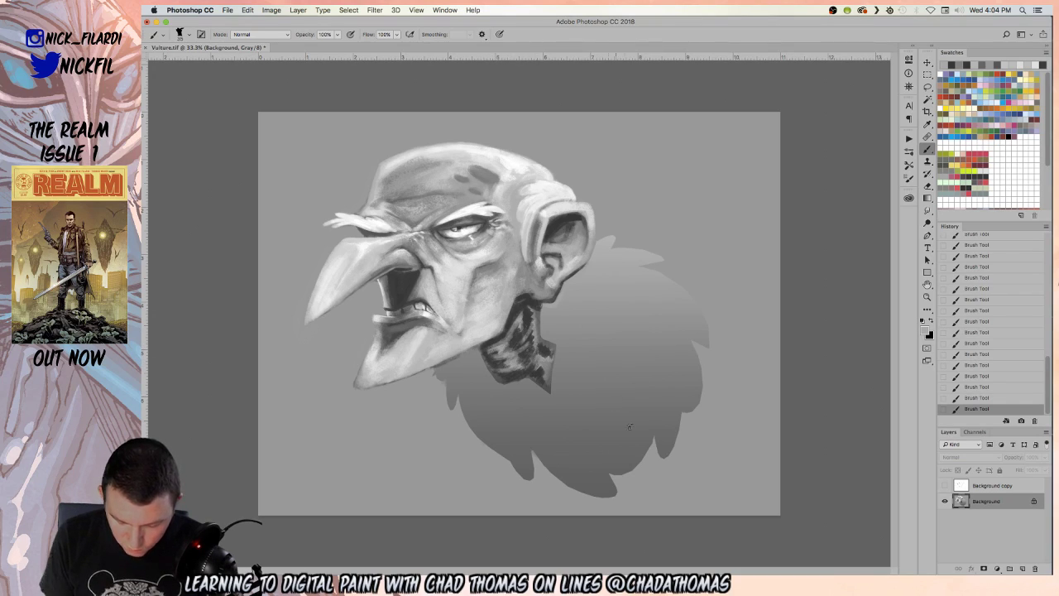
click(979, 386)
click(982, 376)
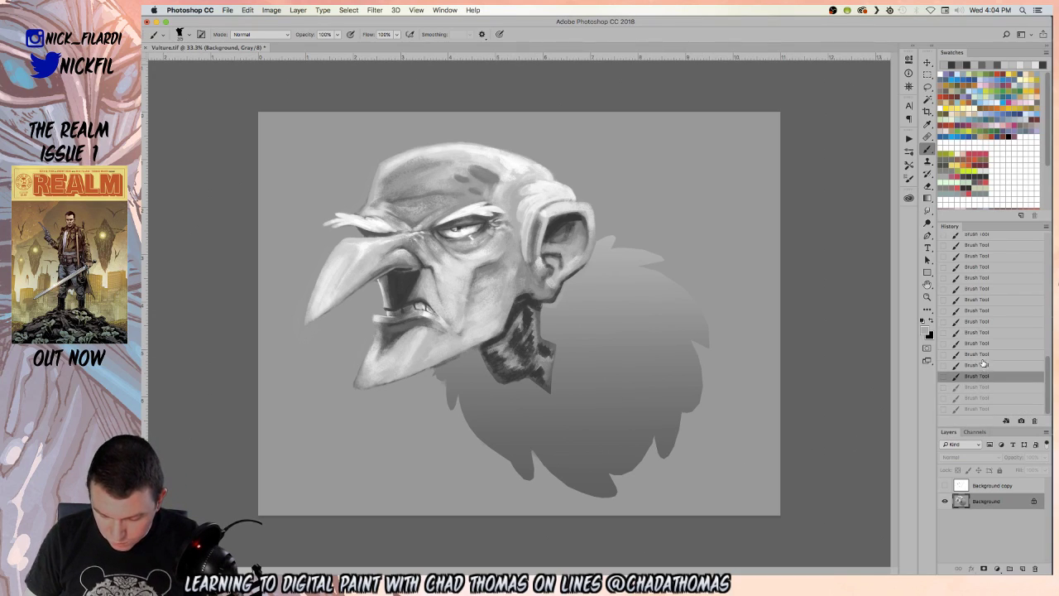
click(983, 364)
click(981, 354)
- Show the Background copy line art and rework the neck shadows with sampled greys at 50% brush opacity
click(944, 486)
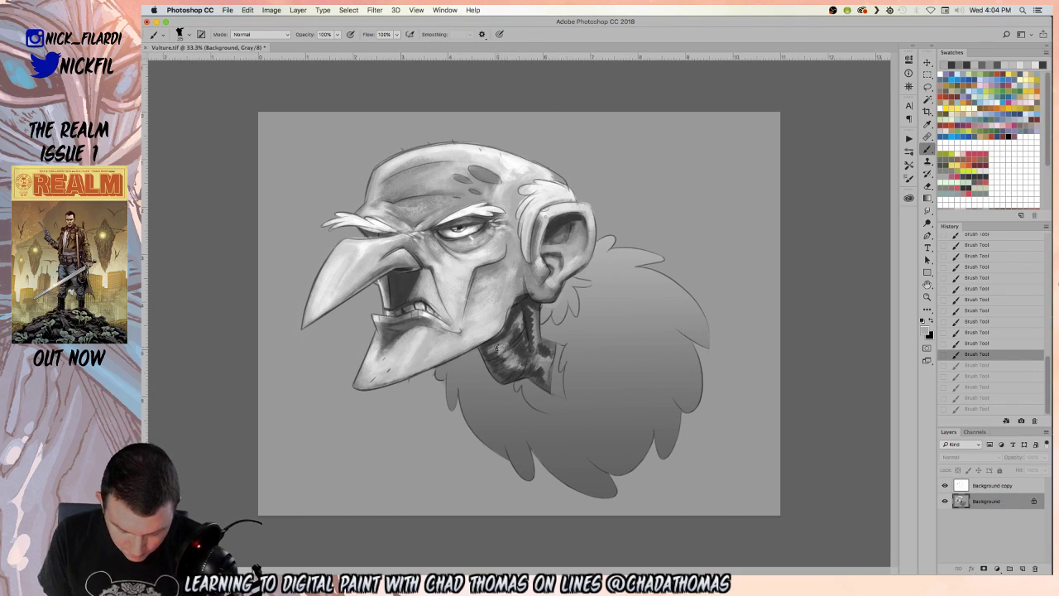
key(5)
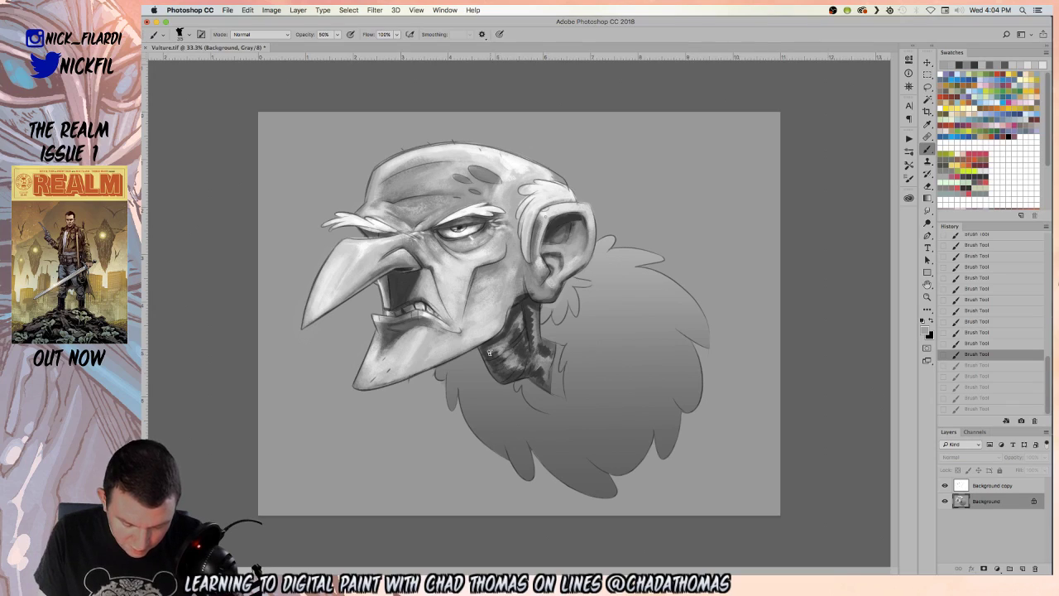
click(976, 409)
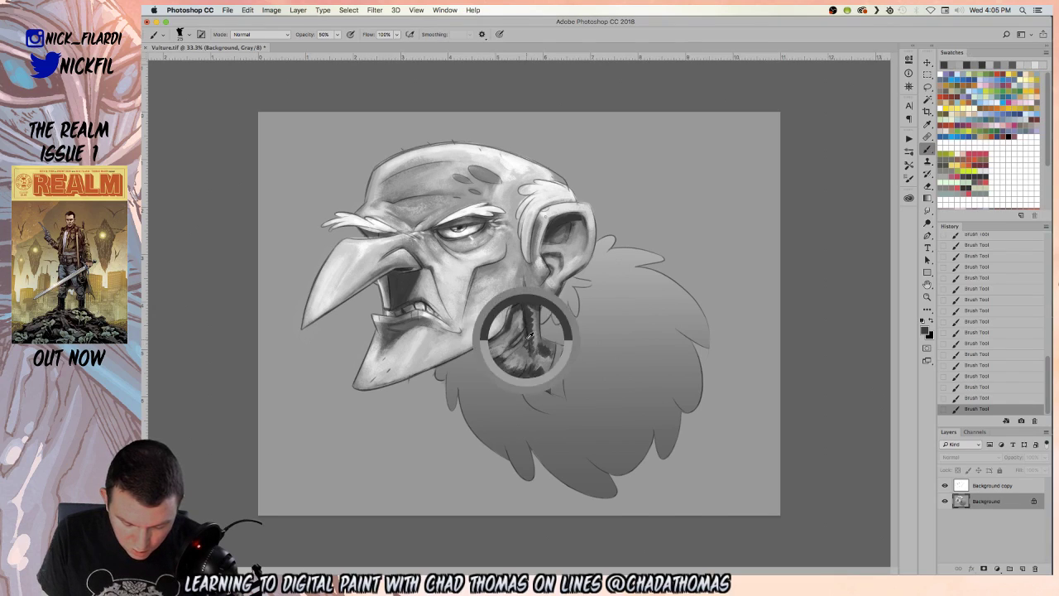
drag(526, 342, 528, 357)
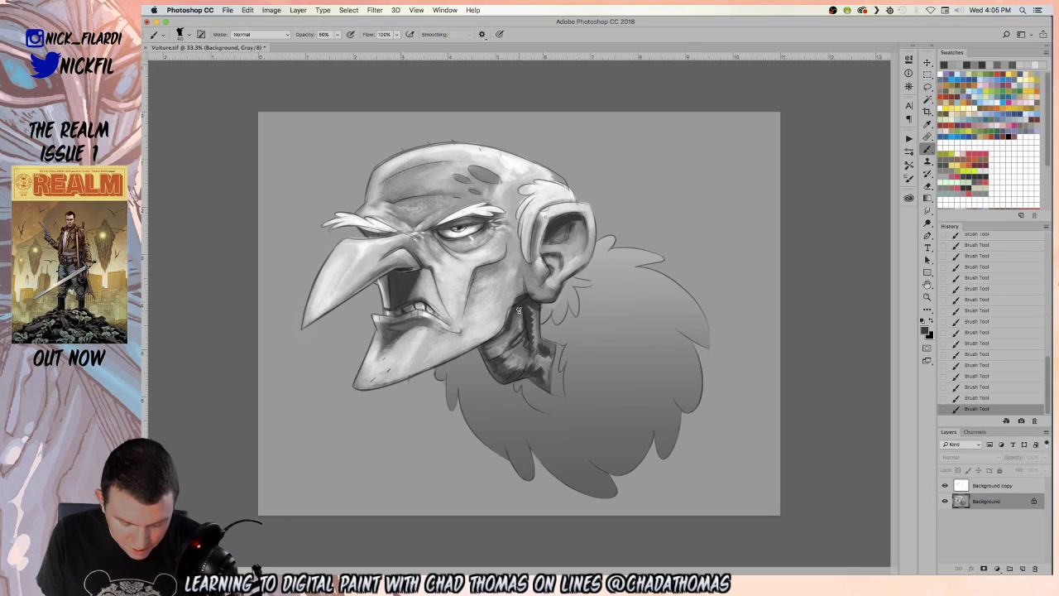
drag(530, 310, 531, 319)
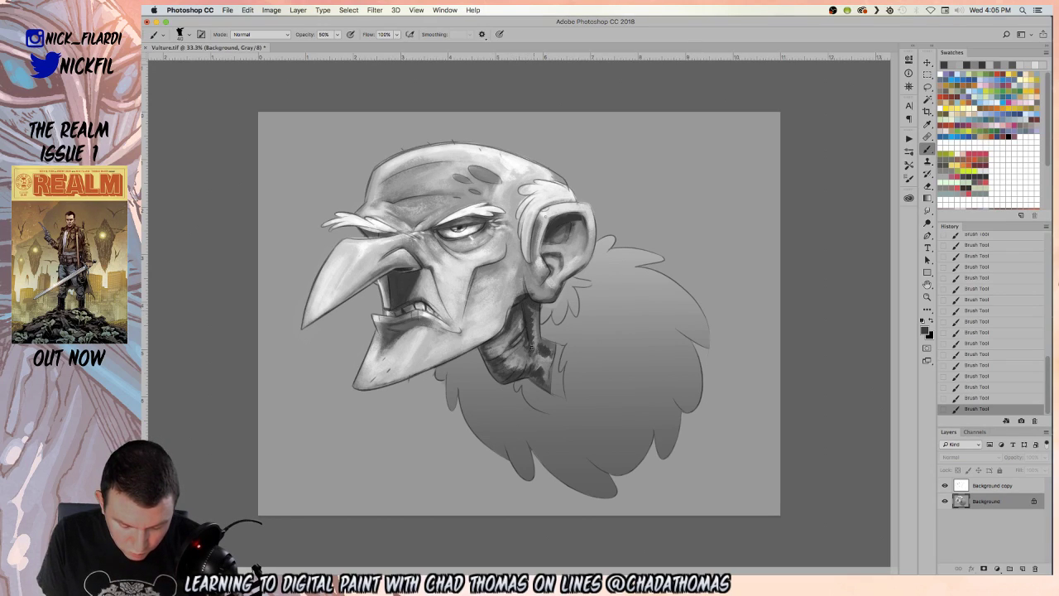
- Select the neck with the Lasso and try a linear gradient in Screen mode across it
key(l)
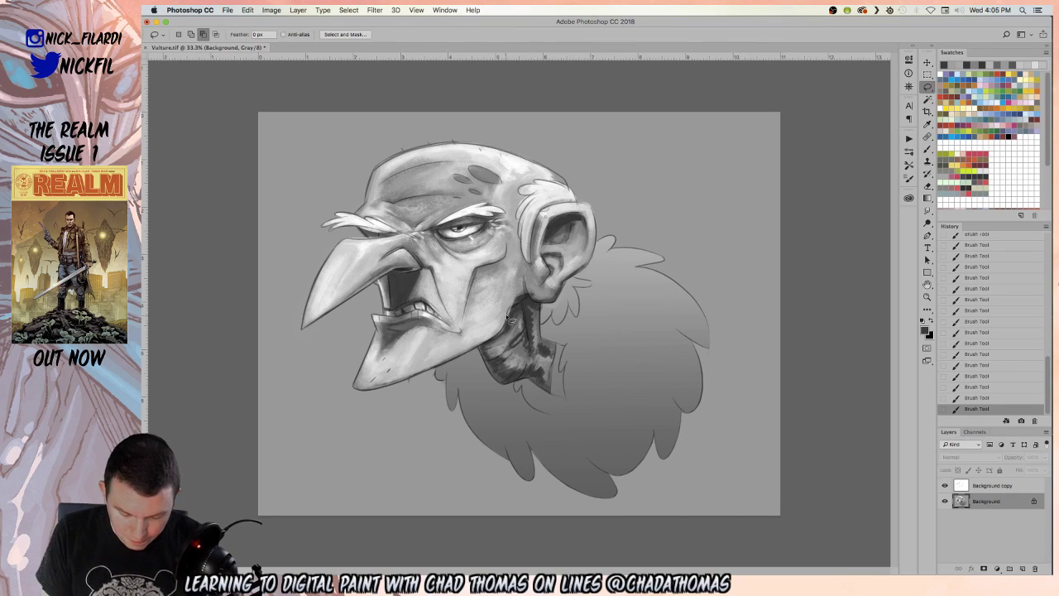
mouse_move(520, 310)
mouse_down()
mouse_move(480, 348)
mouse_move(512, 390)
mouse_move(497, 387)
mouse_move(531, 382)
mouse_move(551, 396)
mouse_move(561, 348)
mouse_move(545, 341)
mouse_move(517, 306)
mouse_up()
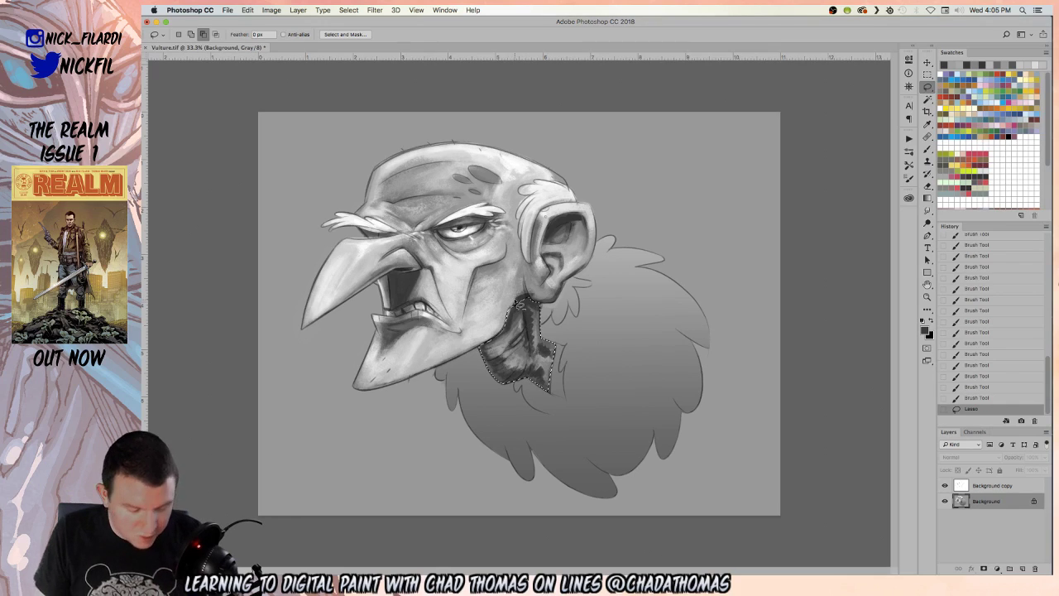
click(928, 197)
click(227, 33)
drag(488, 364, 537, 399)
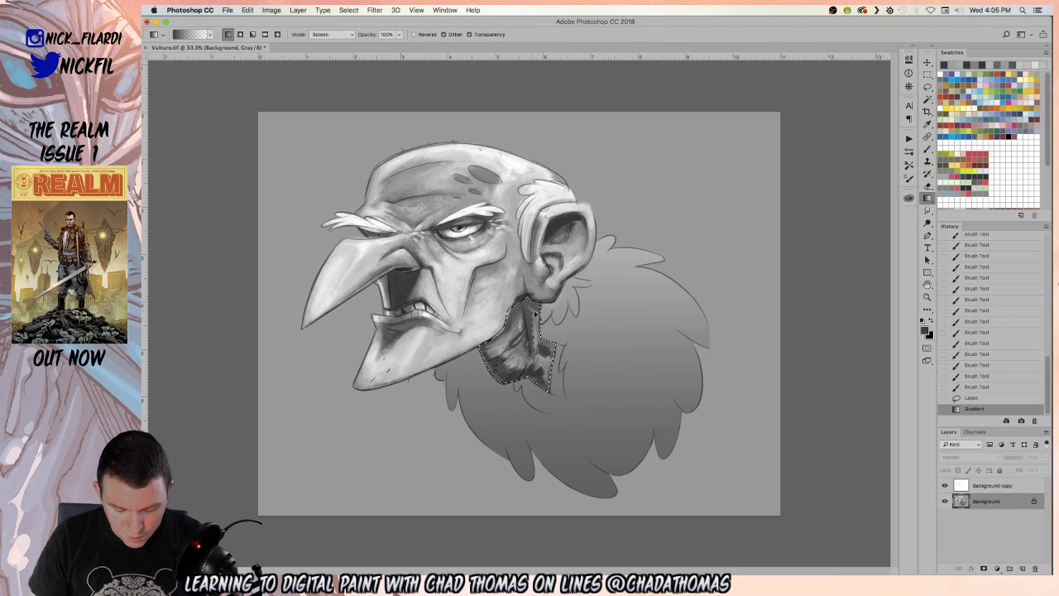
key(ctrl+z)
- Set the gradient's blend mode to Normal and apply a grey gradient from the neck's base up toward the ear
click(331, 34)
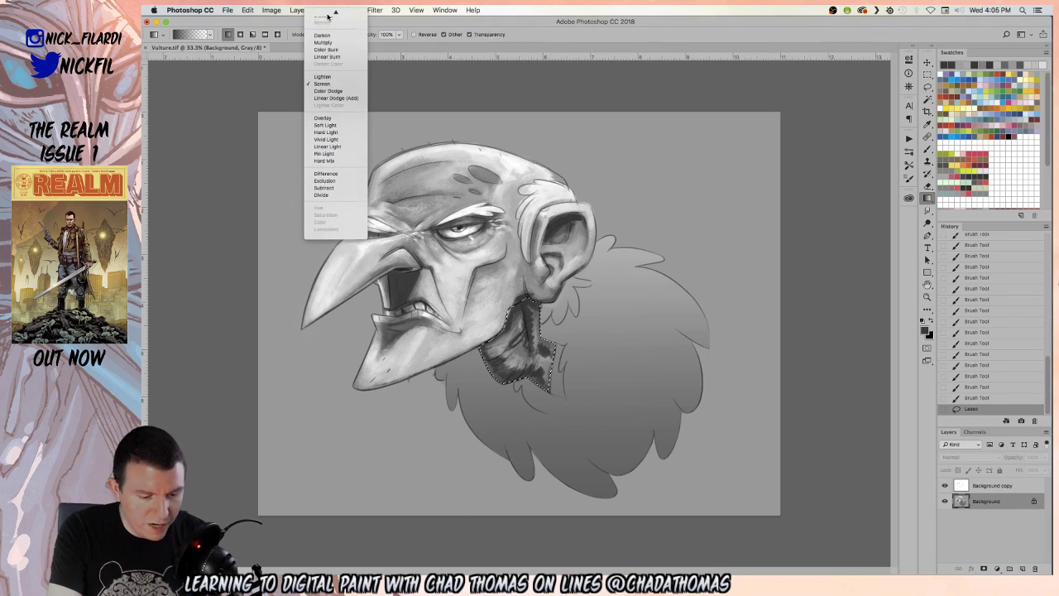
click(328, 15)
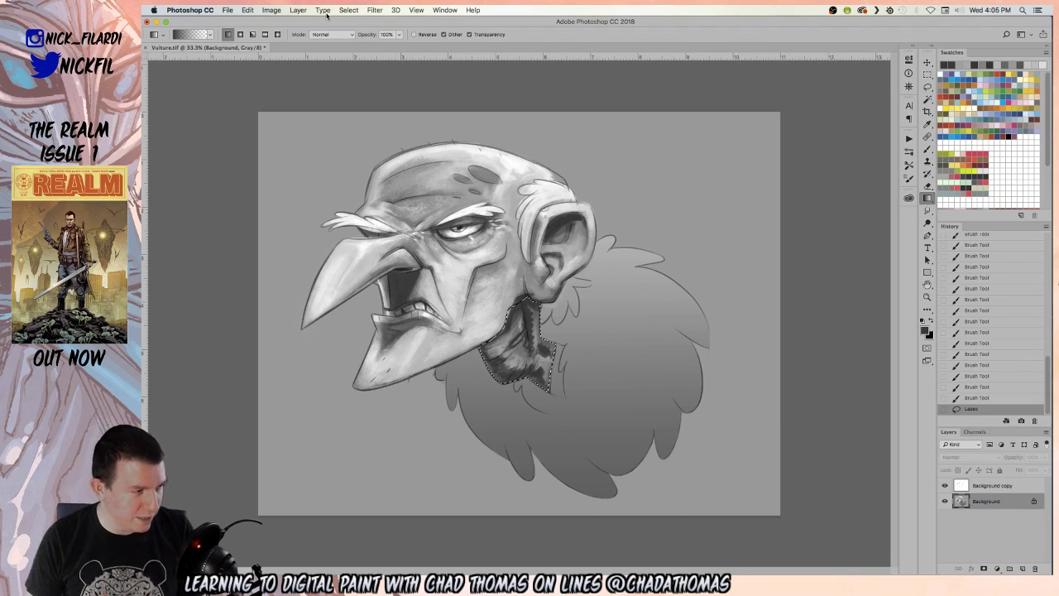
drag(534, 404, 525, 314)
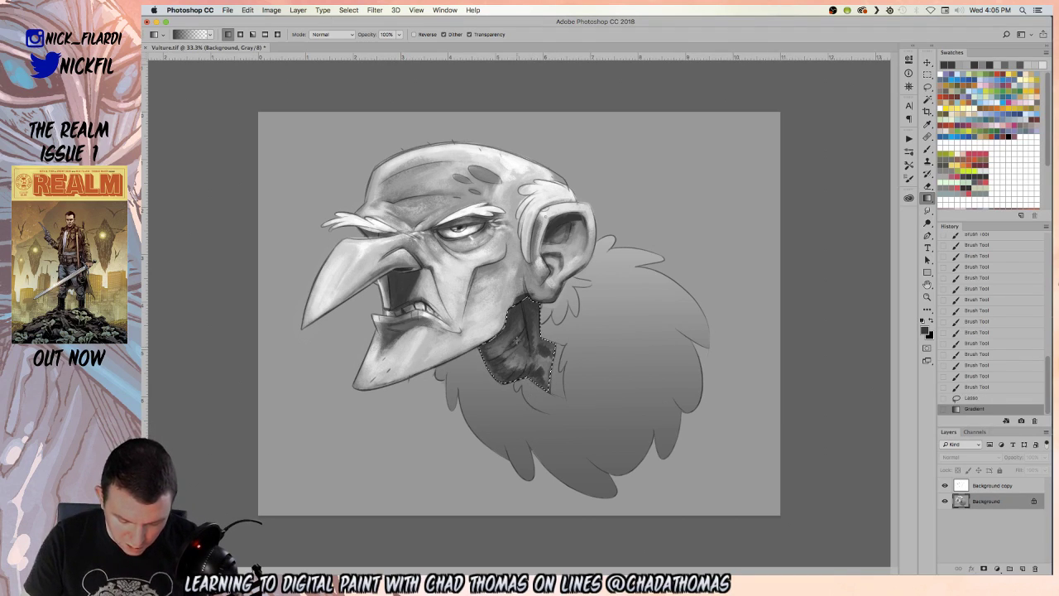
drag(536, 397, 527, 310)
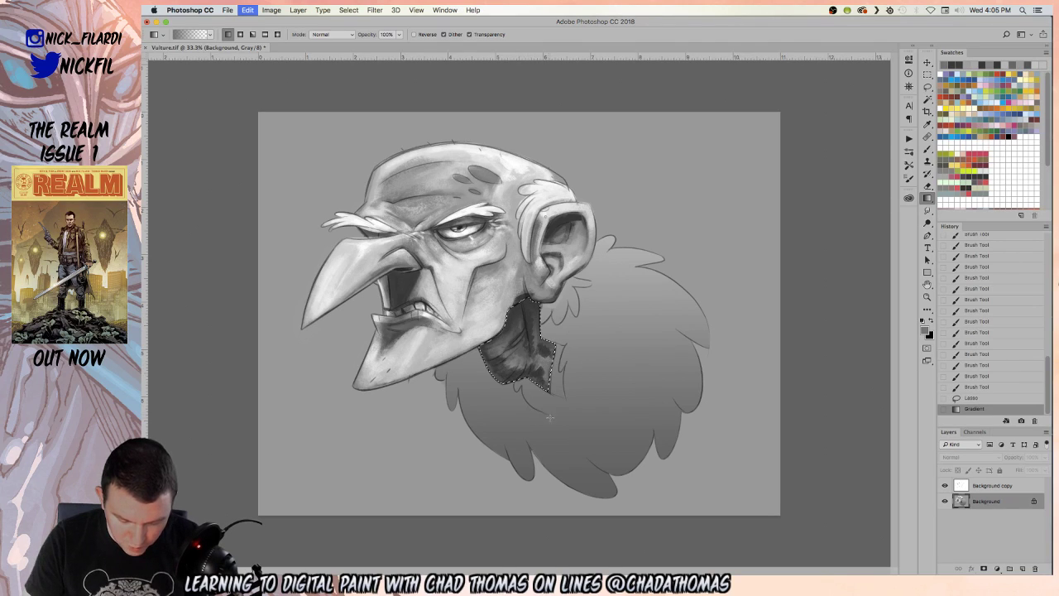
- Deselect the neck and brush grey tones over its vertical tendon and folds, checking the paint with the line art hidden
key(super+d)
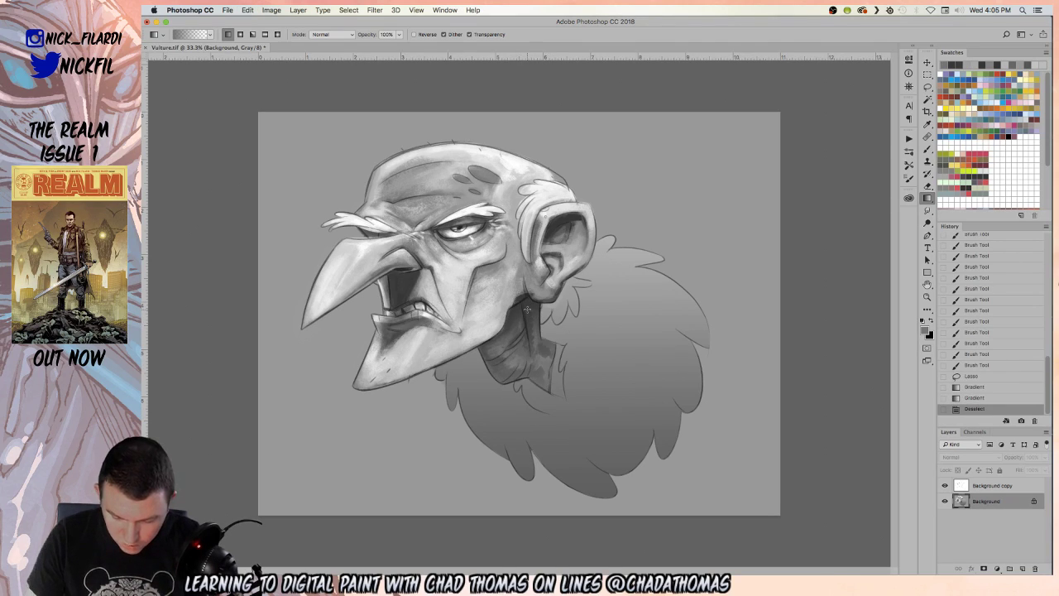
key(b)
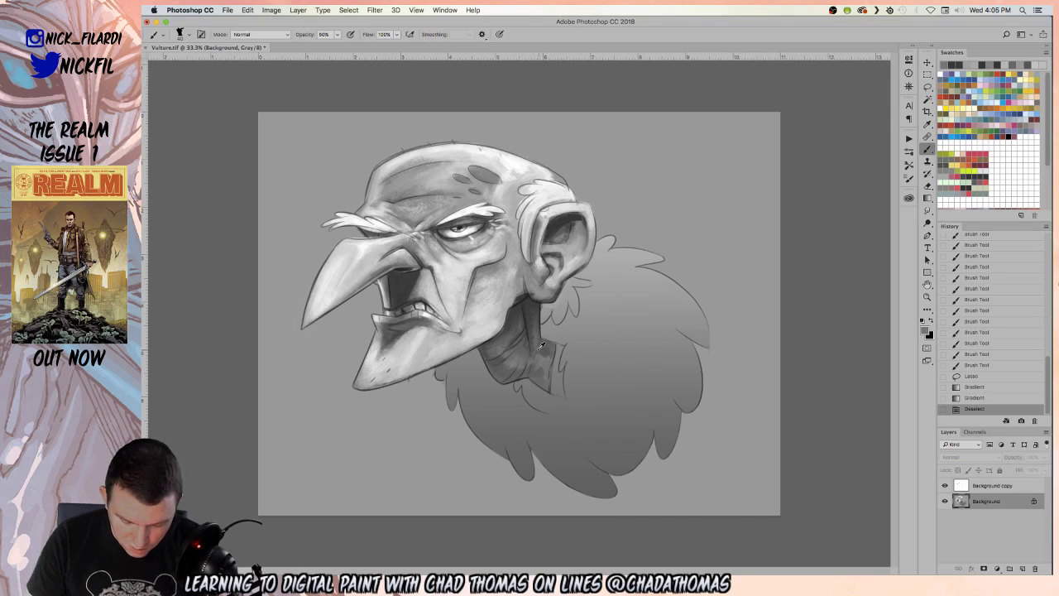
mouse_move(535, 342)
mouse_down()
mouse_move(527, 311)
mouse_move(544, 376)
mouse_move(539, 342)
mouse_move(546, 359)
mouse_move(558, 336)
mouse_move(506, 363)
mouse_move(524, 346)
mouse_move(501, 369)
mouse_move(526, 351)
mouse_move(515, 371)
mouse_move(527, 351)
mouse_move(526, 370)
mouse_move(552, 357)
mouse_move(542, 376)
mouse_move(521, 347)
mouse_up()
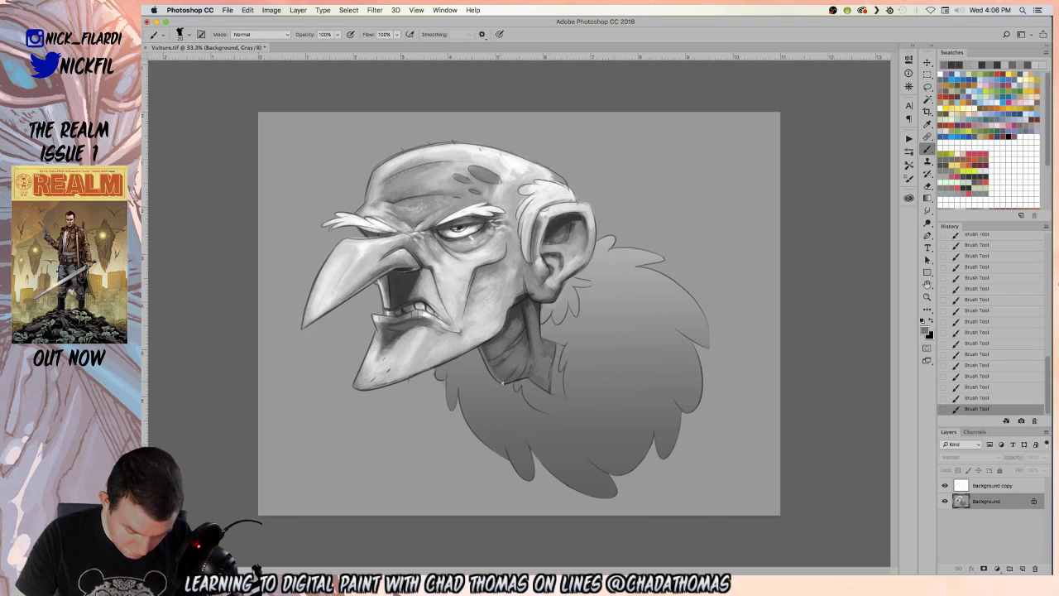
click(945, 485)
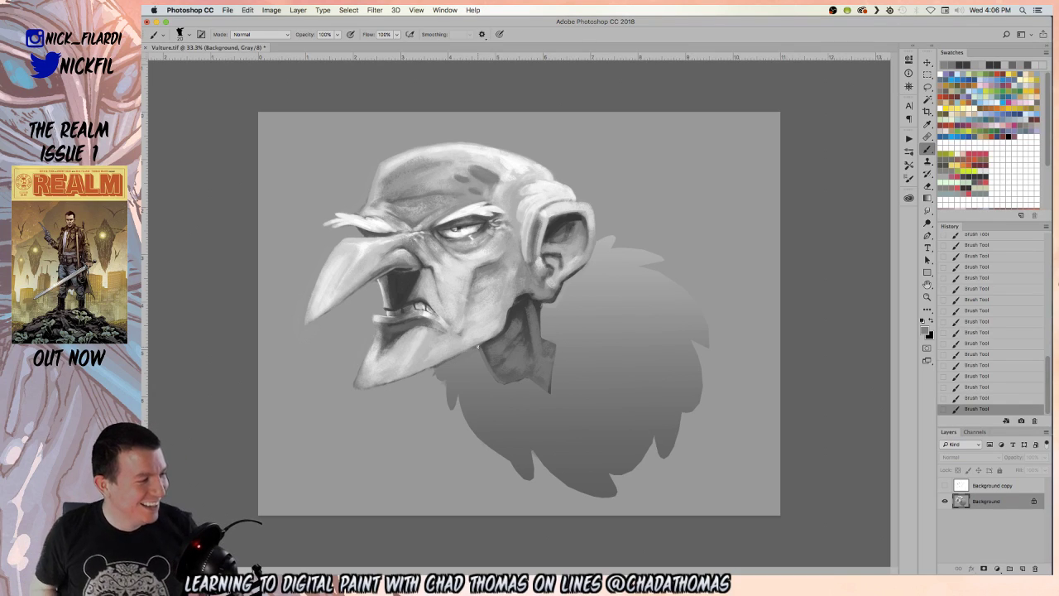
click(945, 485)
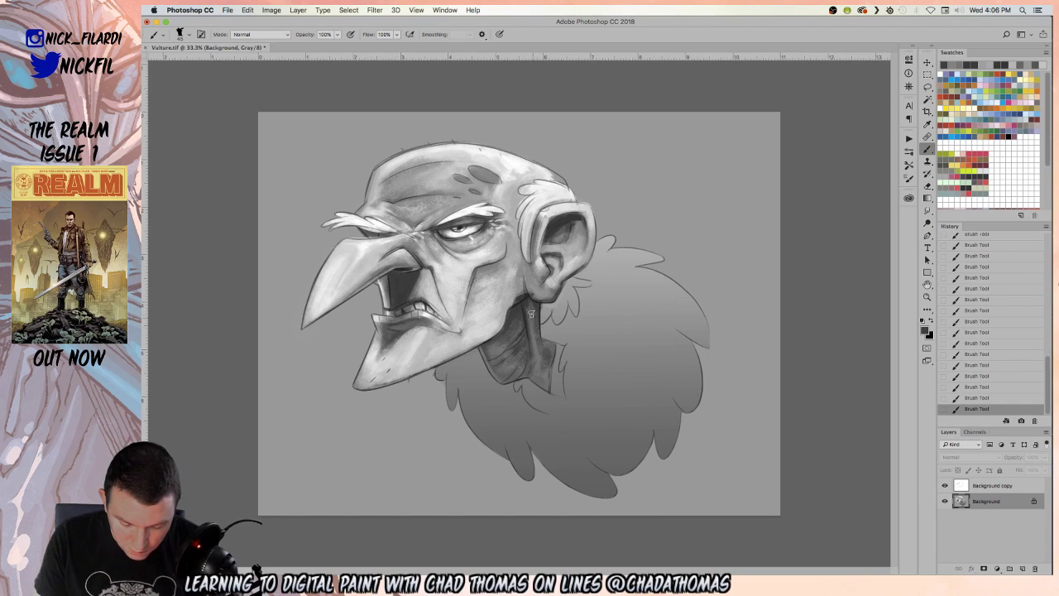
- Hide the Background copy line art and paint a light grey border around the base of the neck
click(944, 485)
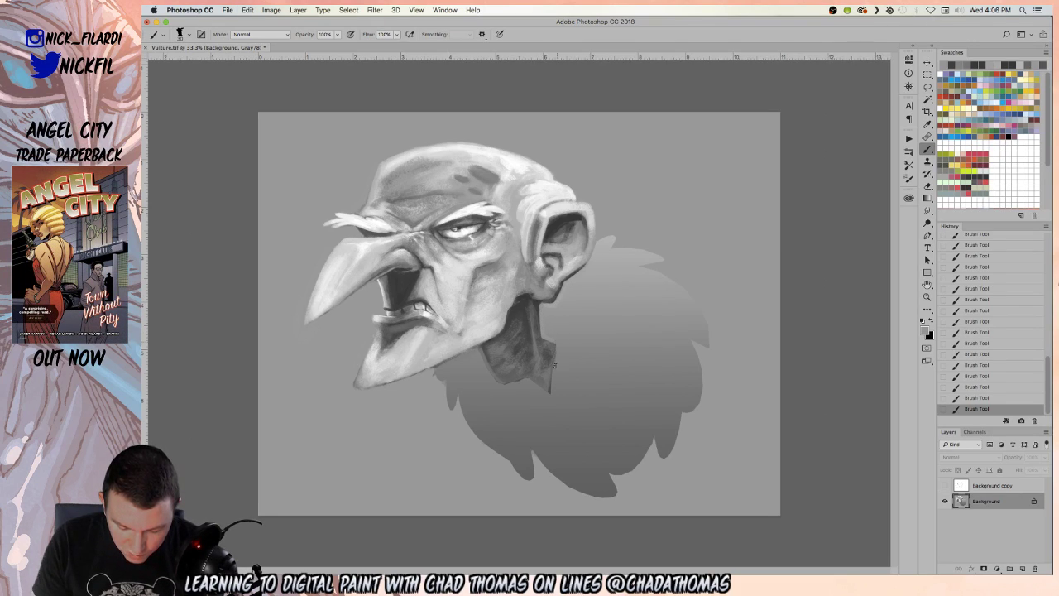
mouse_move(556, 355)
mouse_down()
mouse_move(553, 386)
mouse_move(559, 348)
mouse_up()
mouse_move(555, 397)
mouse_down()
mouse_move(527, 375)
mouse_move(508, 385)
mouse_move(477, 350)
mouse_move(500, 393)
mouse_move(480, 358)
mouse_move(500, 387)
mouse_move(514, 383)
mouse_move(489, 356)
mouse_up()
alt+click(523, 337)
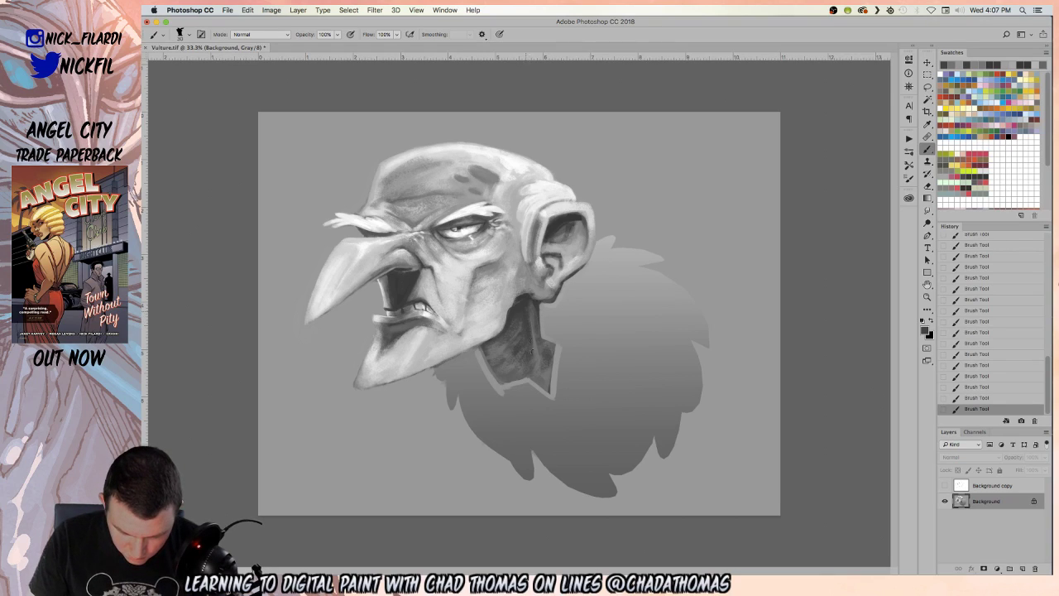
- Show the Background copy line art and paint lighter grey folds between the neck wrinkles with a larger brush
click(946, 485)
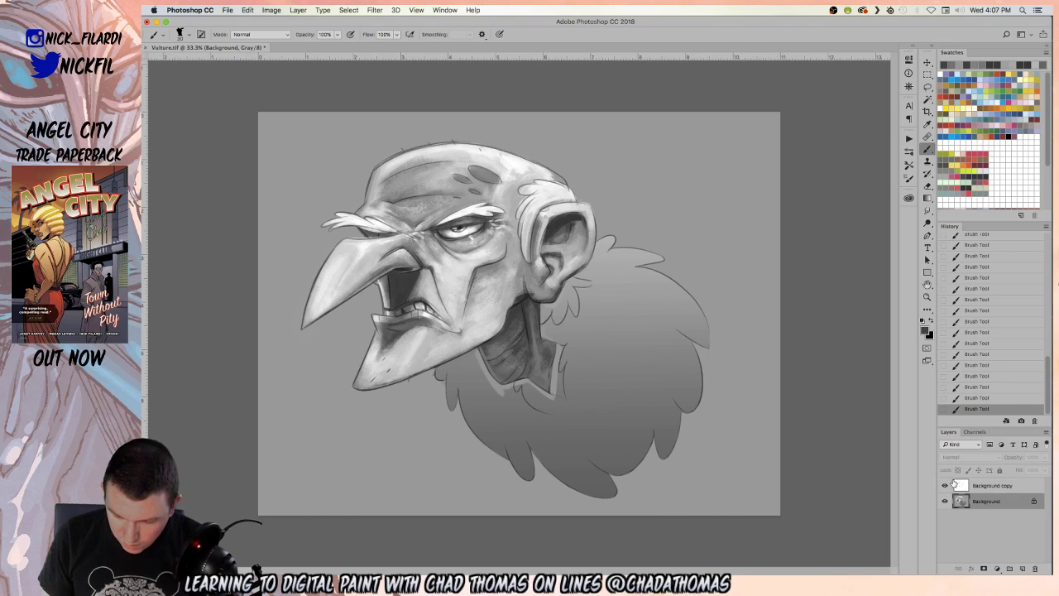
click(927, 296)
drag(498, 349, 514, 334)
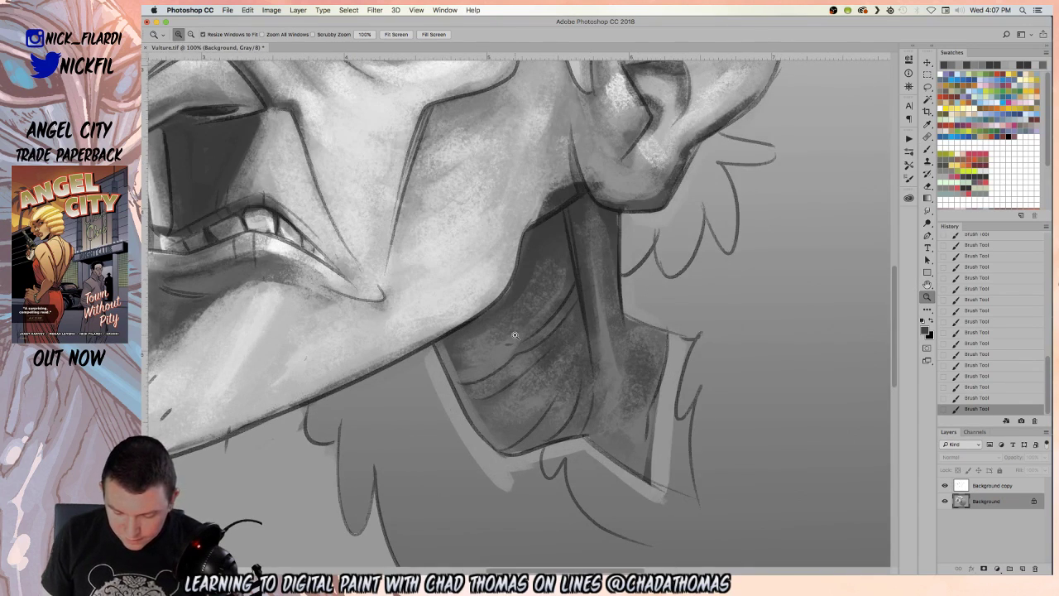
key(b)
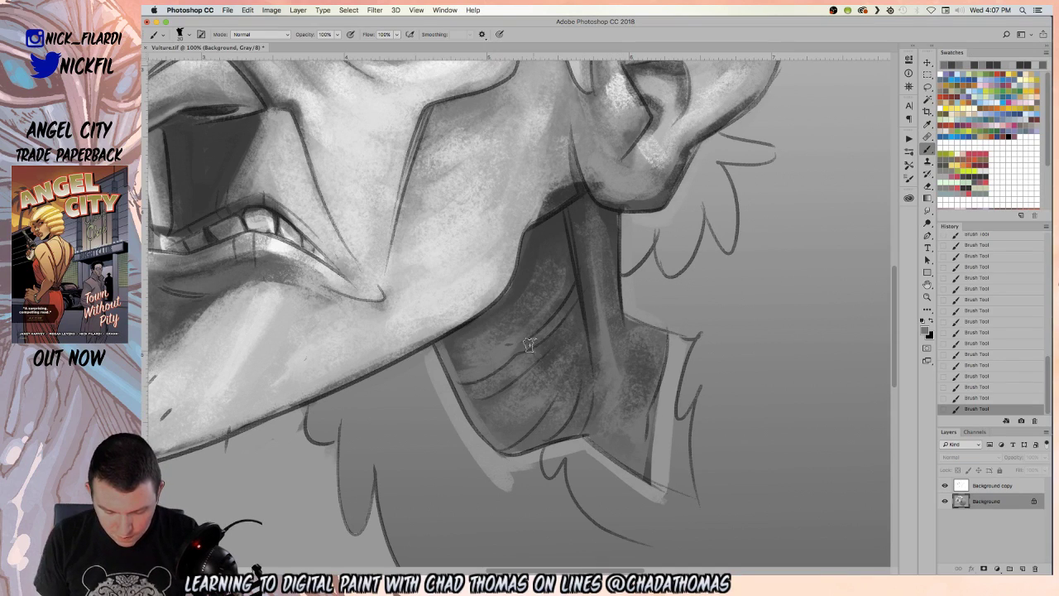
drag(511, 332, 565, 285)
key(bracketright)
key(bracketright)
key(bracketright)
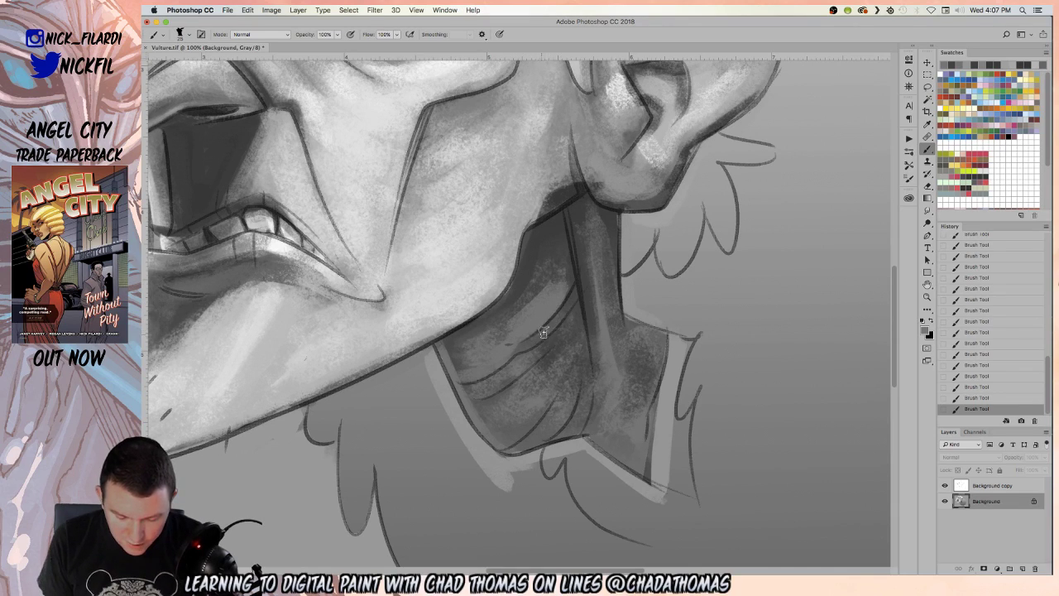
drag(488, 385, 572, 323)
mouse_move(533, 378)
mouse_down()
mouse_move(502, 421)
mouse_move(509, 427)
mouse_move(553, 386)
mouse_move(520, 431)
mouse_move(568, 375)
mouse_up()
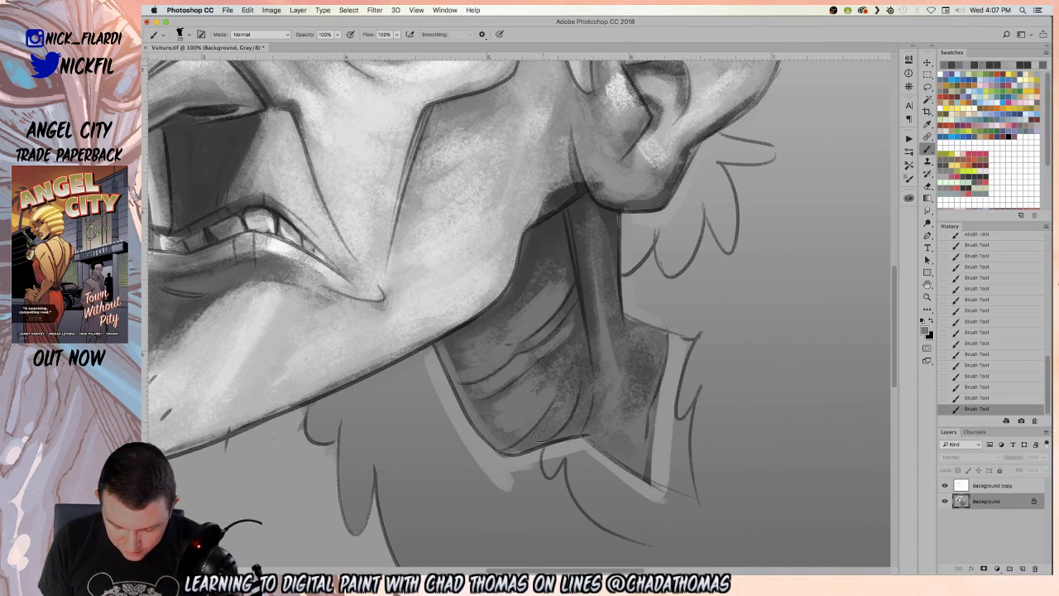
drag(543, 433, 579, 373)
mouse_move(579, 413)
mouse_down()
mouse_move(574, 388)
mouse_move(579, 426)
mouse_up()
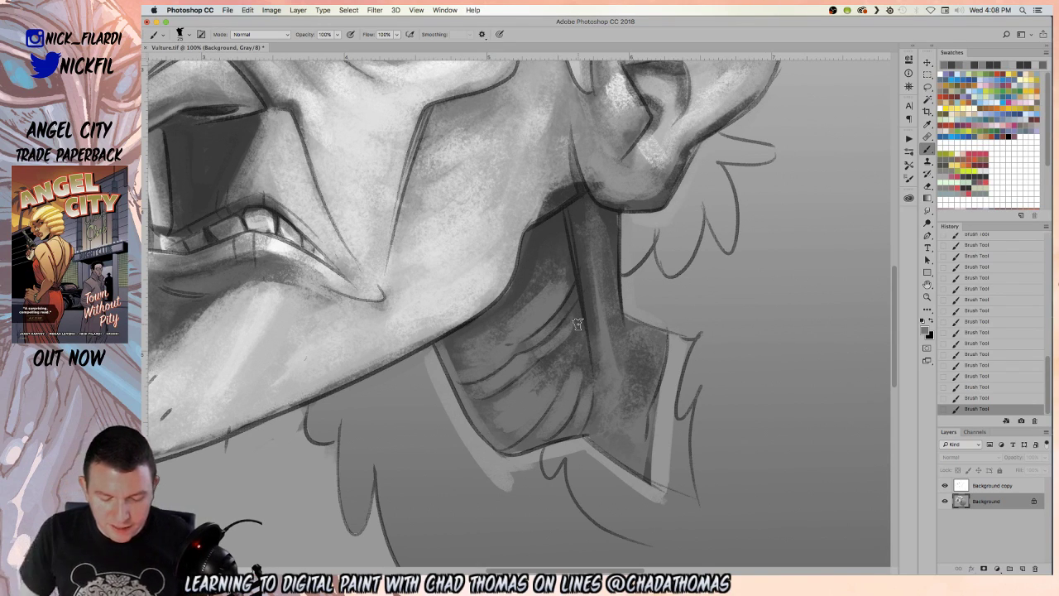
- Rework the shadow edge under the jaw and paint a thin dark crease between the jaw and the earlobe
alt+click(534, 239)
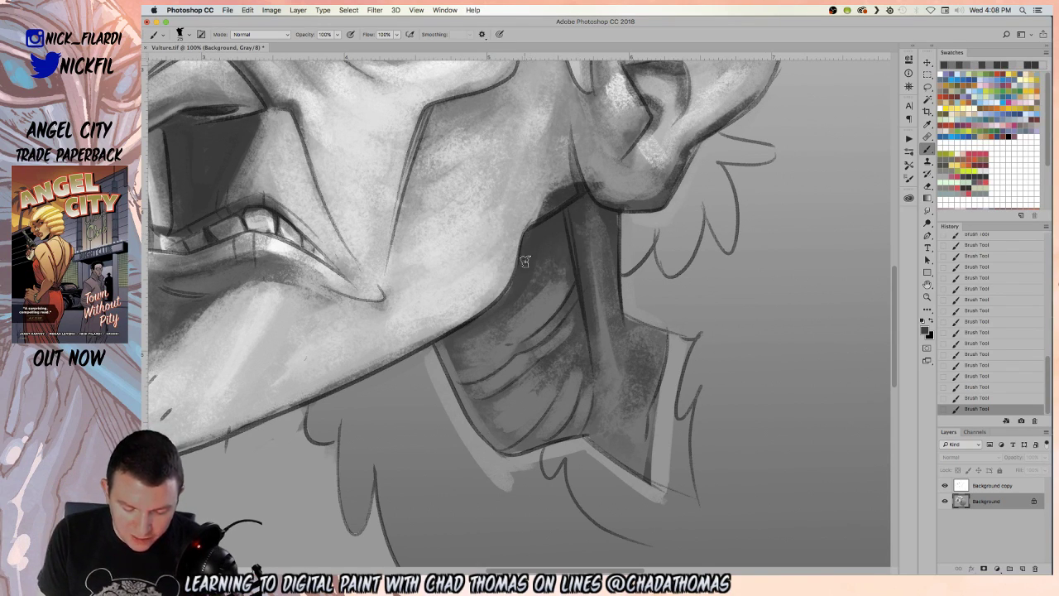
mouse_move(569, 185)
mouse_down()
mouse_move(529, 211)
mouse_move(567, 194)
mouse_move(545, 206)
mouse_move(578, 166)
mouse_move(541, 196)
mouse_move(565, 159)
mouse_move(564, 184)
mouse_move(571, 142)
mouse_move(557, 180)
mouse_move(512, 222)
mouse_move(564, 162)
mouse_move(568, 176)
mouse_move(579, 141)
mouse_move(560, 139)
mouse_move(559, 170)
mouse_move(523, 215)
mouse_move(554, 184)
mouse_move(533, 209)
mouse_move(566, 186)
mouse_move(498, 248)
mouse_move(565, 177)
mouse_move(575, 185)
mouse_move(533, 217)
mouse_move(562, 192)
mouse_move(533, 207)
mouse_up()
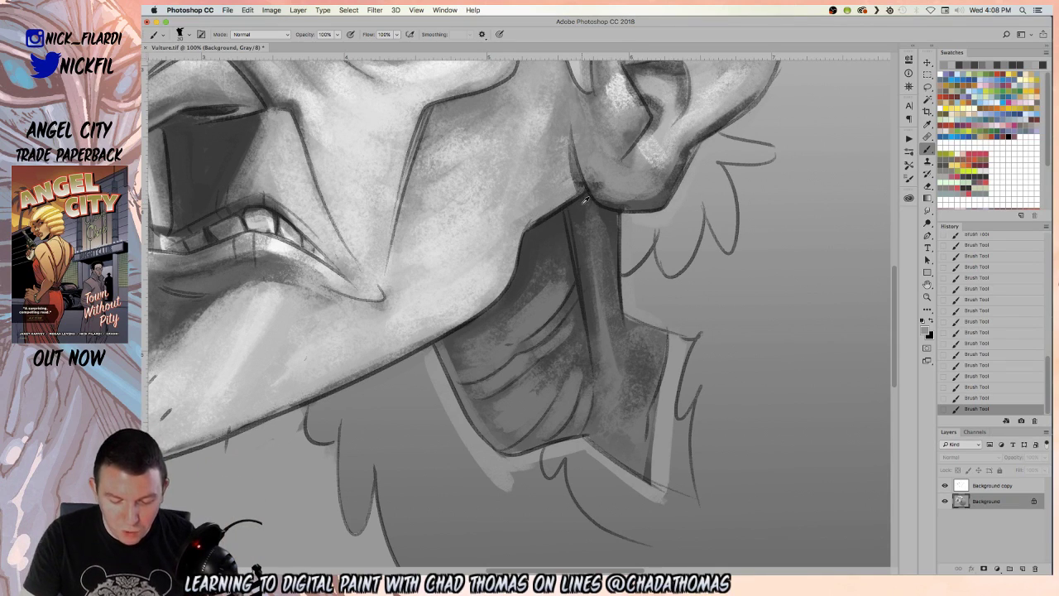
key(bracketleft)
key(bracketleft)
drag(571, 134, 582, 187)
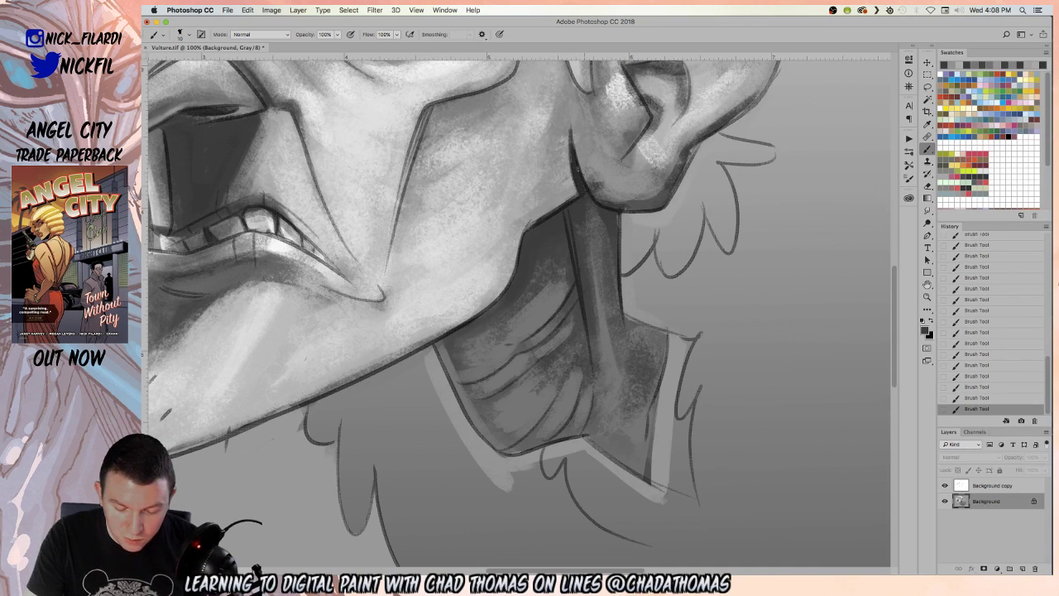
- Blend the earlobe's lower edge with a sampled grey and refine the jaw crease with the line art hidden
alt+click(568, 127)
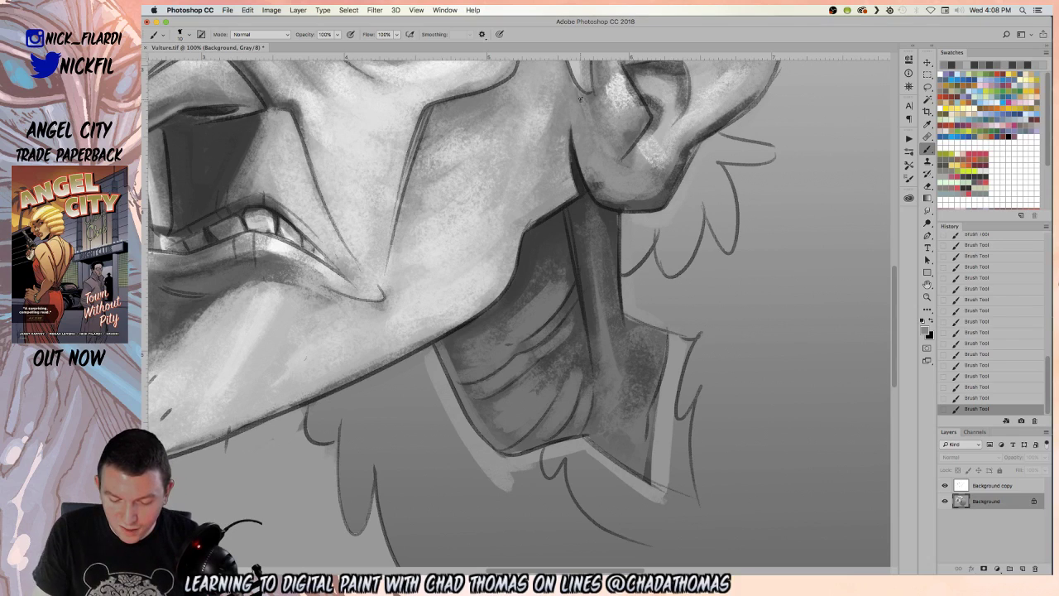
mouse_move(593, 172)
mouse_down()
mouse_move(631, 189)
mouse_move(607, 178)
mouse_up()
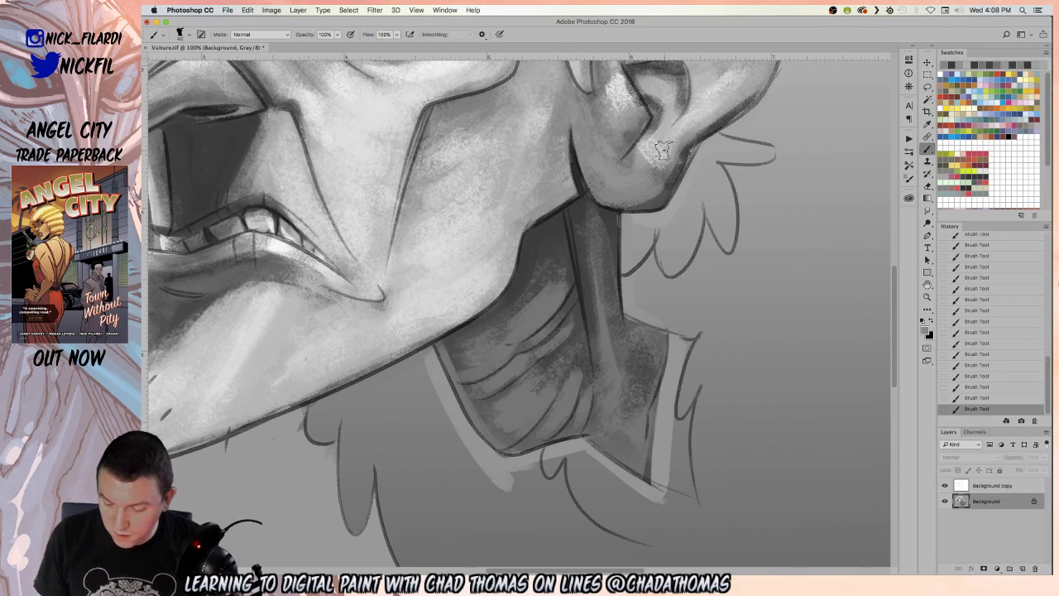
click(945, 485)
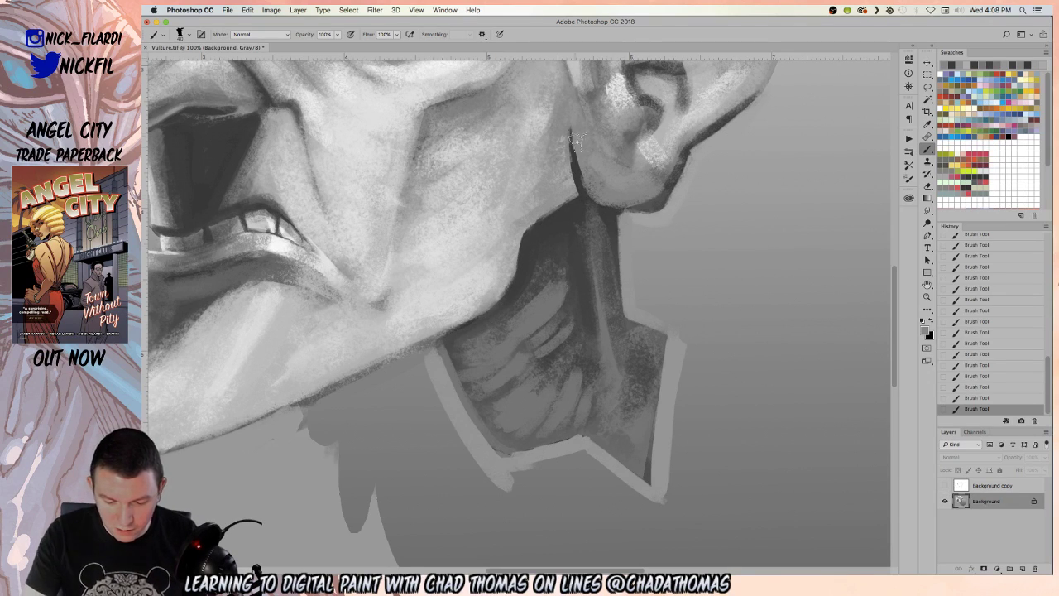
drag(584, 172, 579, 153)
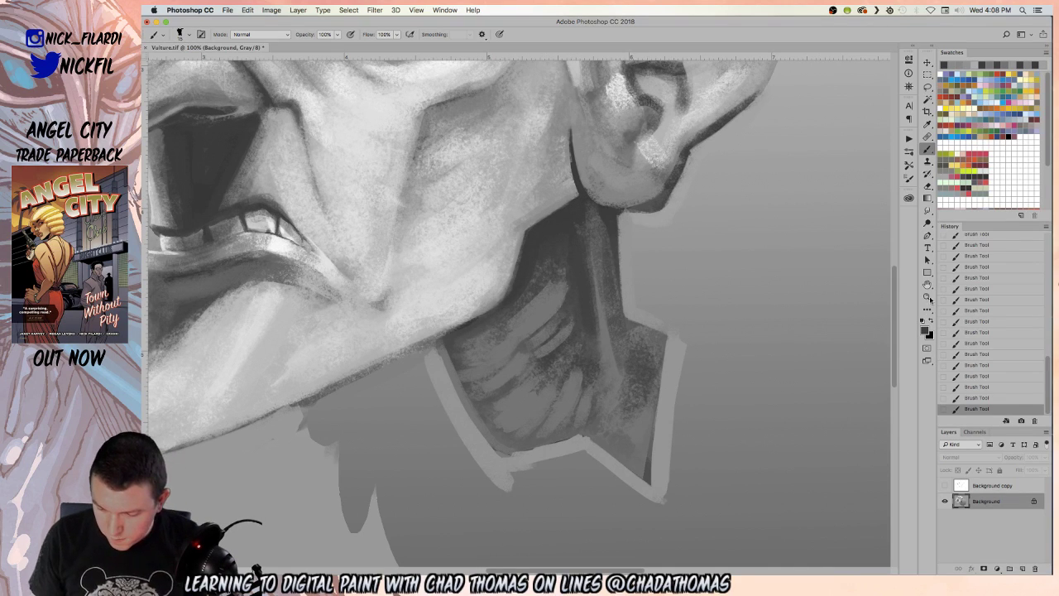
- Show the line art and brush a light grey sampled from the cheek over the neck folds at 50% opacity
key(z)
alt+click(787, 303)
alt+click(642, 284)
alt+click(630, 312)
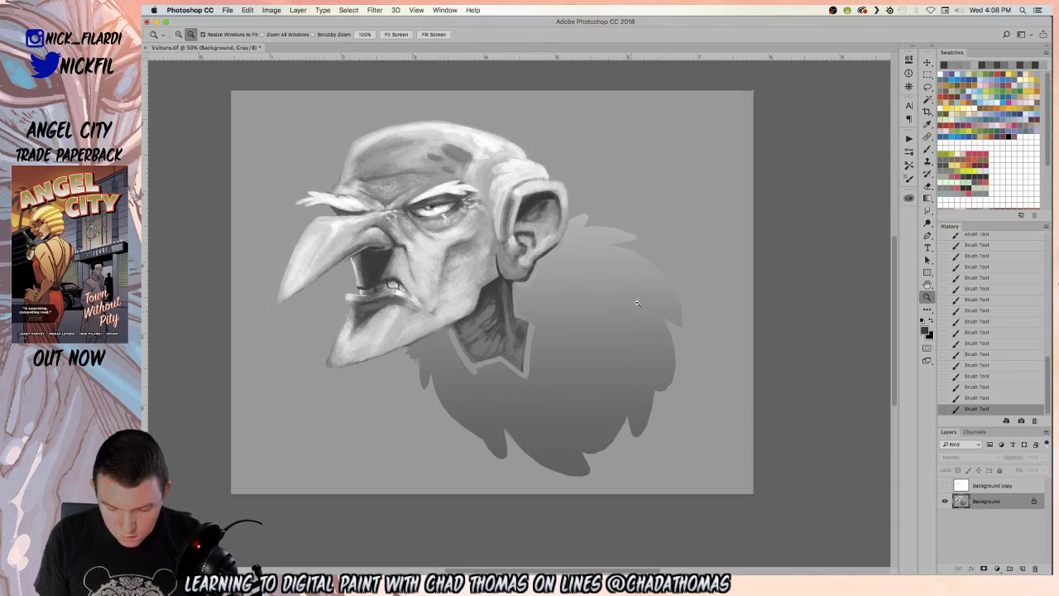
click(927, 149)
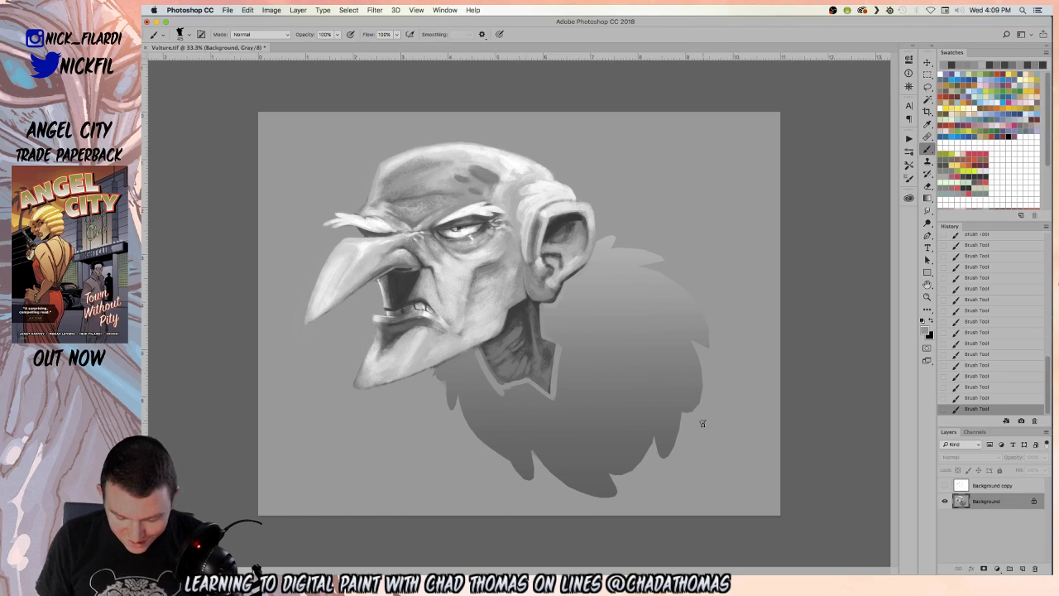
click(945, 485)
click(927, 297)
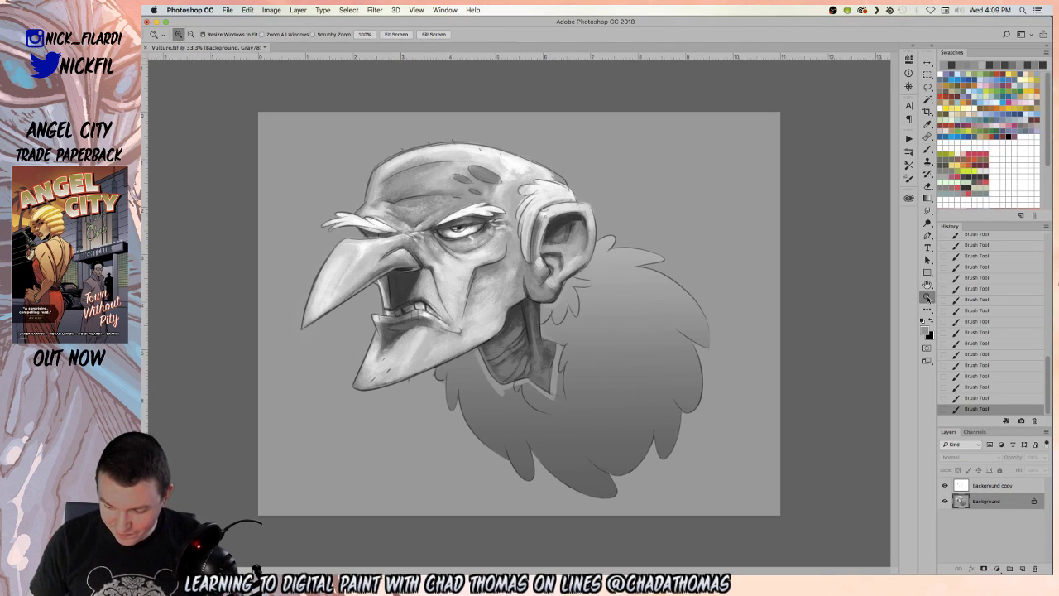
click(517, 361)
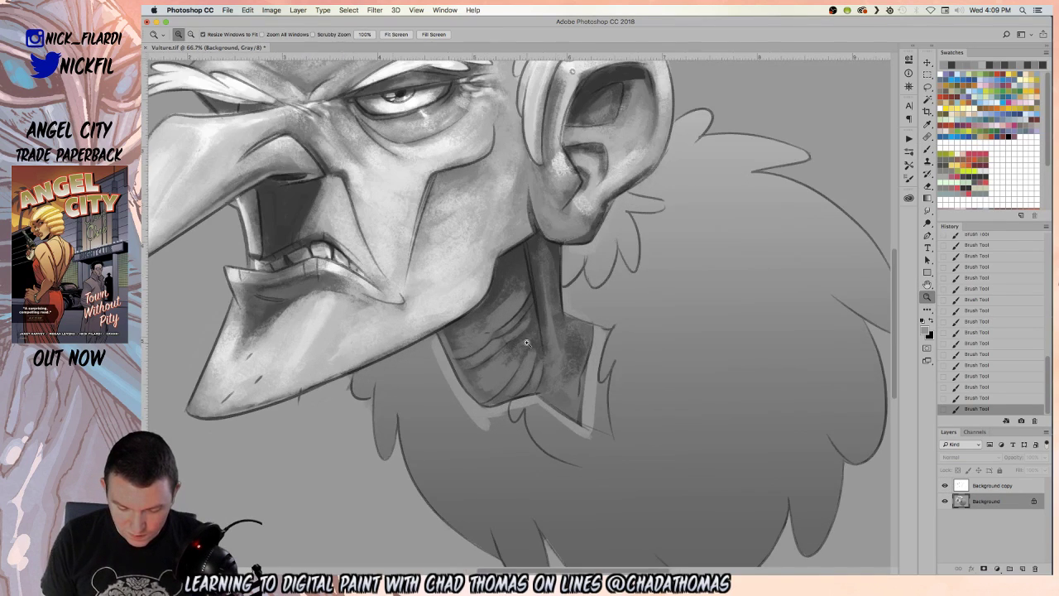
click(928, 149)
alt+click(461, 262)
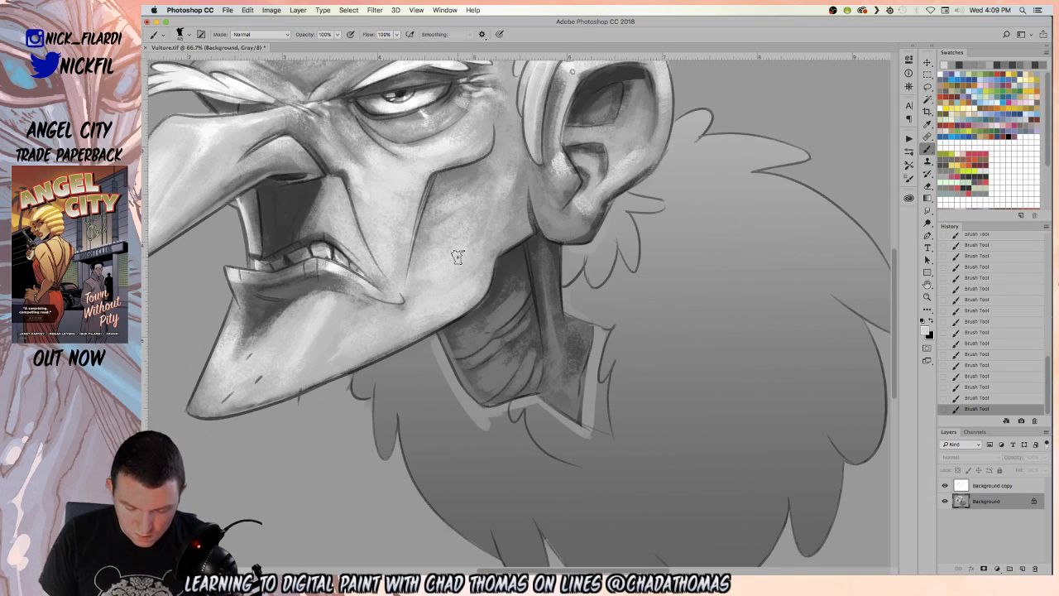
key(5)
mouse_move(503, 307)
mouse_down()
mouse_move(505, 336)
mouse_move(525, 314)
mouse_move(511, 348)
mouse_move(533, 337)
mouse_move(526, 382)
mouse_move(477, 356)
mouse_move(480, 332)
mouse_move(462, 345)
mouse_move(479, 331)
mouse_move(474, 354)
mouse_move(487, 351)
mouse_move(474, 359)
mouse_move(497, 349)
mouse_move(490, 385)
mouse_move(513, 355)
mouse_move(510, 378)
mouse_move(494, 386)
mouse_move(518, 364)
mouse_move(514, 385)
mouse_move(532, 358)
mouse_move(527, 387)
mouse_move(546, 328)
mouse_move(556, 366)
mouse_move(544, 280)
mouse_move(548, 370)
mouse_move(564, 355)
mouse_move(559, 346)
mouse_move(550, 371)
mouse_up()
mouse_move(557, 330)
mouse_down()
mouse_move(552, 379)
mouse_move(559, 351)
mouse_move(571, 399)
mouse_move(569, 348)
mouse_move(550, 382)
mouse_move(579, 337)
mouse_move(563, 358)
mouse_move(577, 353)
mouse_move(575, 333)
mouse_move(561, 348)
mouse_move(559, 324)
mouse_up()
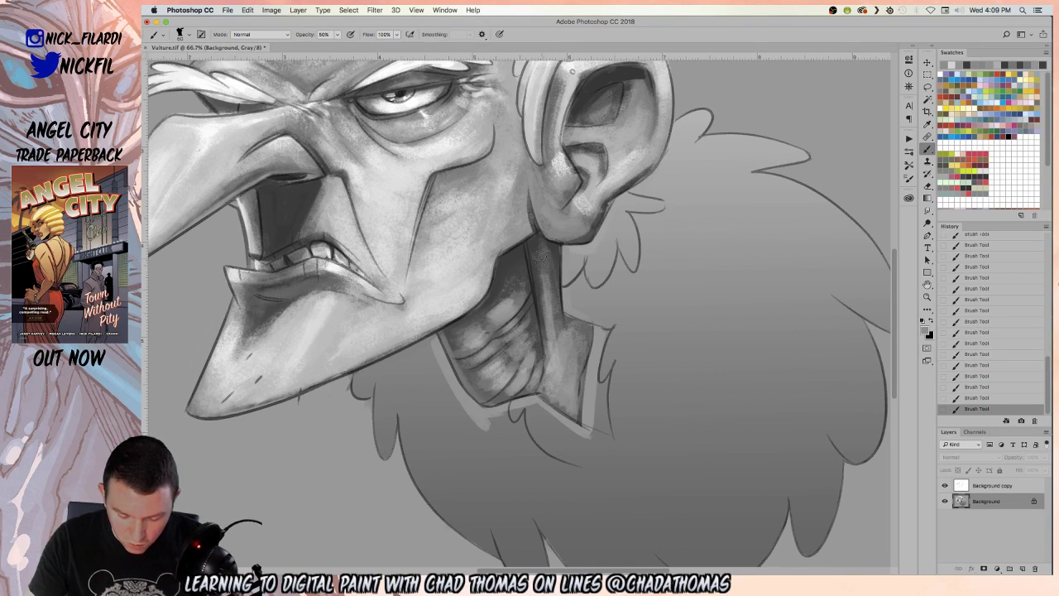
- Shade the vertical neck tendon below the earlobe and sample a grey from the neck folds
mouse_move(536, 260)
mouse_down()
mouse_move(538, 285)
mouse_move(538, 270)
mouse_move(546, 342)
mouse_move(549, 263)
mouse_move(561, 348)
mouse_up()
mouse_move(541, 271)
mouse_down()
mouse_move(552, 309)
mouse_move(530, 260)
mouse_move(543, 339)
mouse_move(527, 246)
mouse_move(542, 349)
mouse_move(522, 255)
mouse_move(529, 245)
mouse_move(533, 258)
mouse_move(520, 258)
mouse_move(526, 243)
mouse_move(539, 318)
mouse_move(533, 259)
mouse_move(532, 301)
mouse_move(513, 309)
mouse_move(527, 263)
mouse_move(478, 363)
mouse_move(528, 315)
mouse_move(497, 364)
mouse_move(553, 351)
mouse_move(535, 348)
mouse_move(514, 381)
mouse_move(526, 346)
mouse_move(490, 387)
mouse_move(540, 361)
mouse_move(548, 379)
mouse_move(557, 352)
mouse_move(538, 388)
mouse_move(571, 407)
mouse_move(548, 388)
mouse_move(572, 401)
mouse_move(567, 371)
mouse_move(560, 386)
mouse_move(562, 374)
mouse_move(542, 383)
mouse_move(561, 363)
mouse_move(546, 388)
mouse_move(562, 381)
mouse_move(572, 404)
mouse_move(580, 336)
mouse_move(563, 377)
mouse_move(544, 249)
mouse_up()
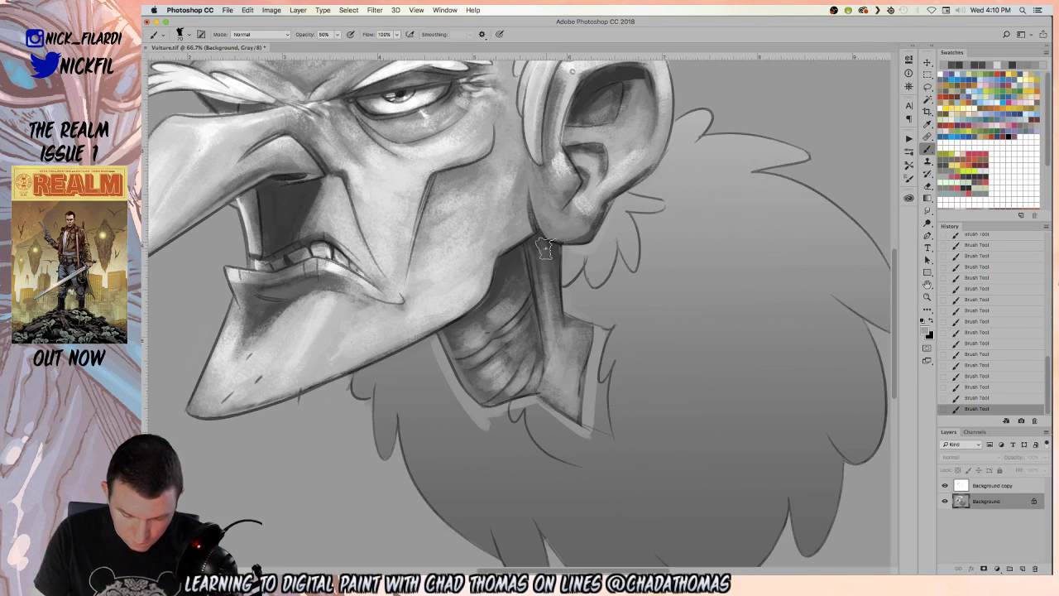
alt+click(488, 322)
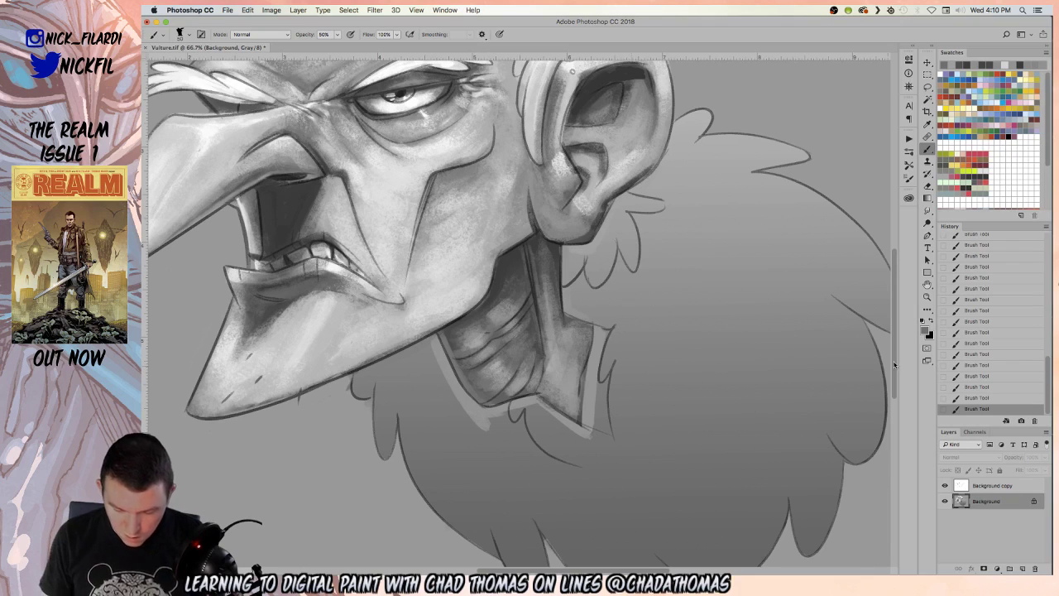
- Hide the Background copy line art and refine the neck's front and lower edges and folds with sampled greys
click(927, 296)
alt+click(521, 380)
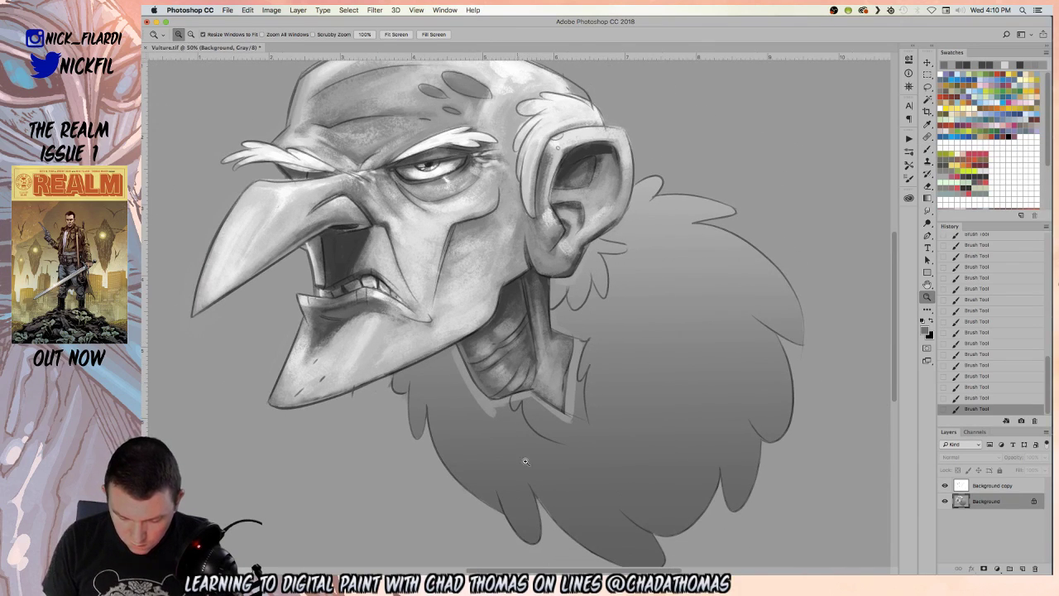
click(946, 486)
click(945, 486)
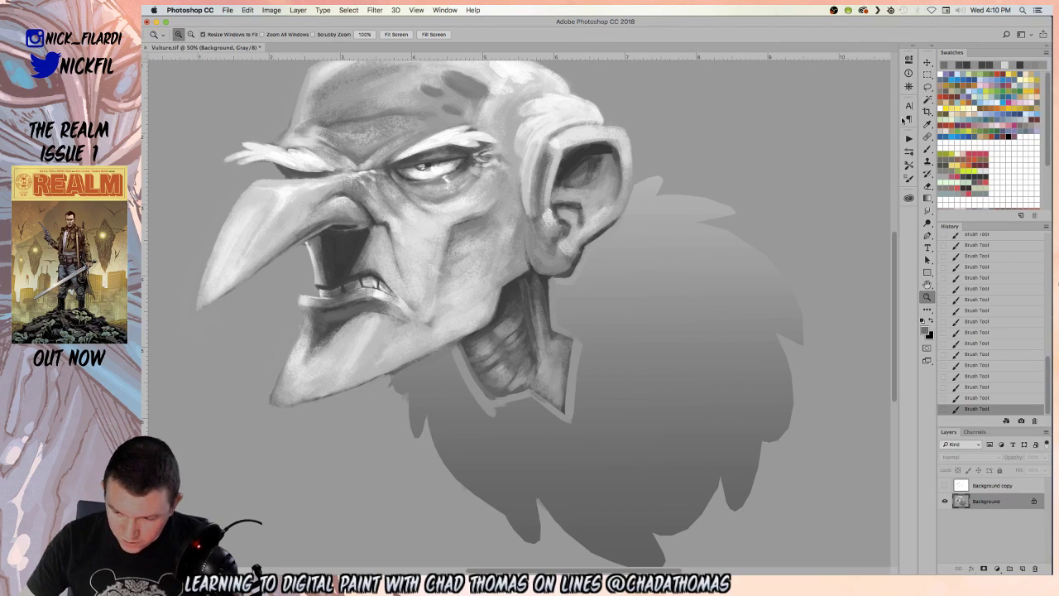
click(927, 149)
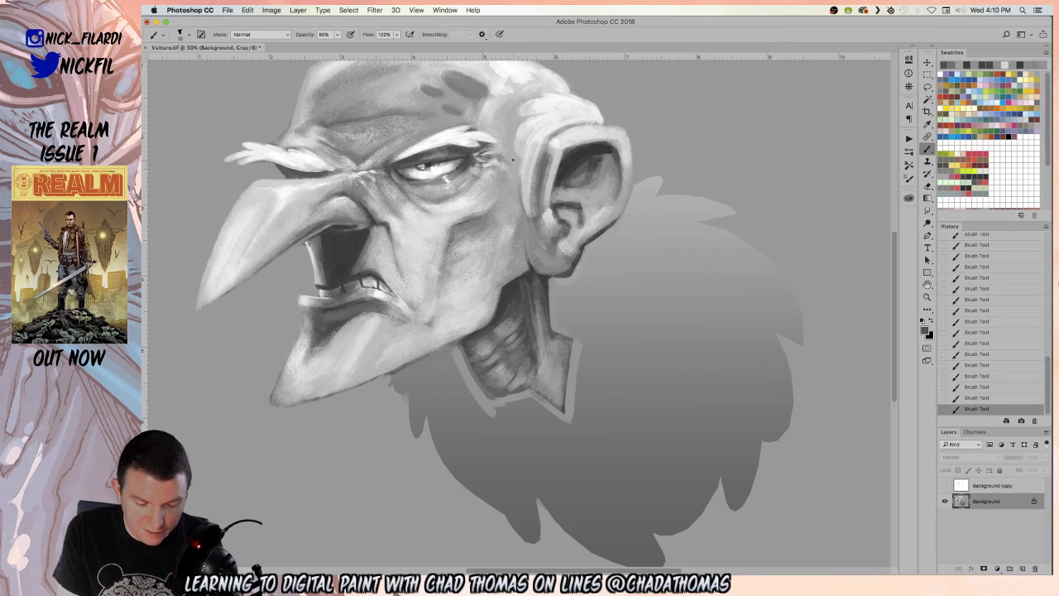
key(bracketright)
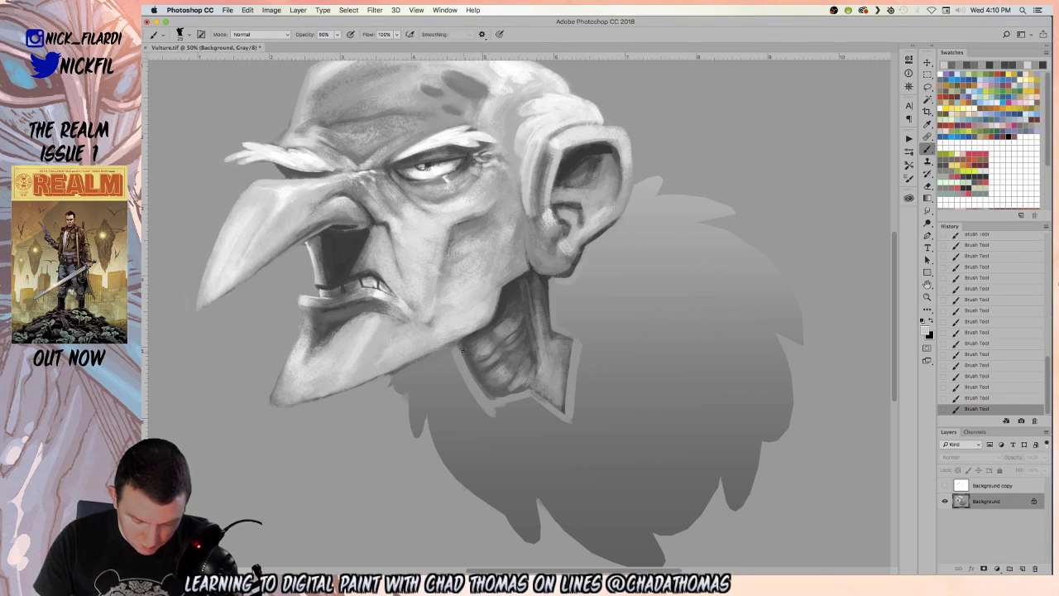
drag(472, 364, 497, 400)
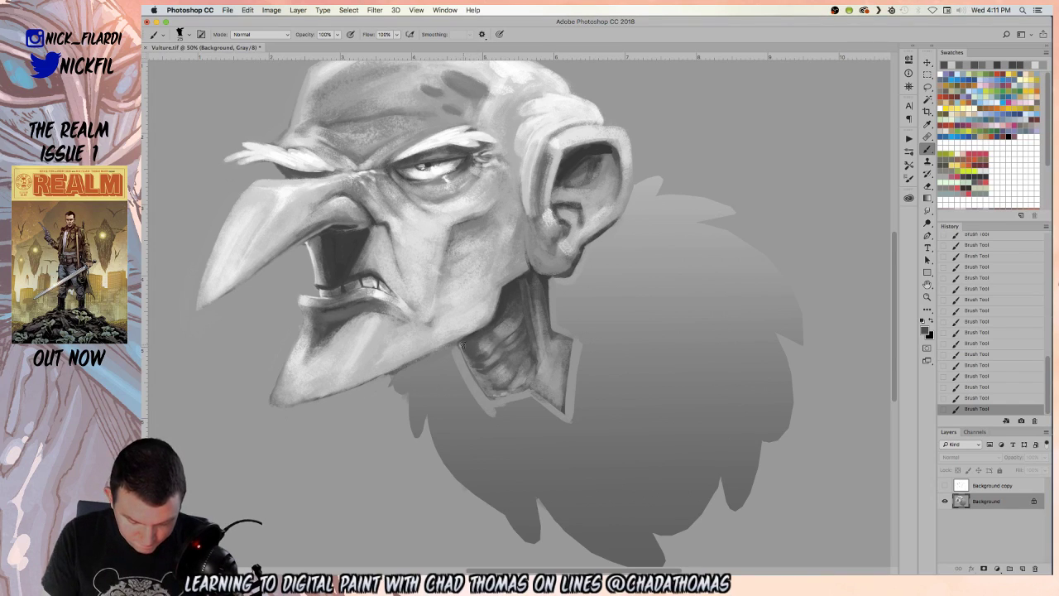
alt+click(496, 402)
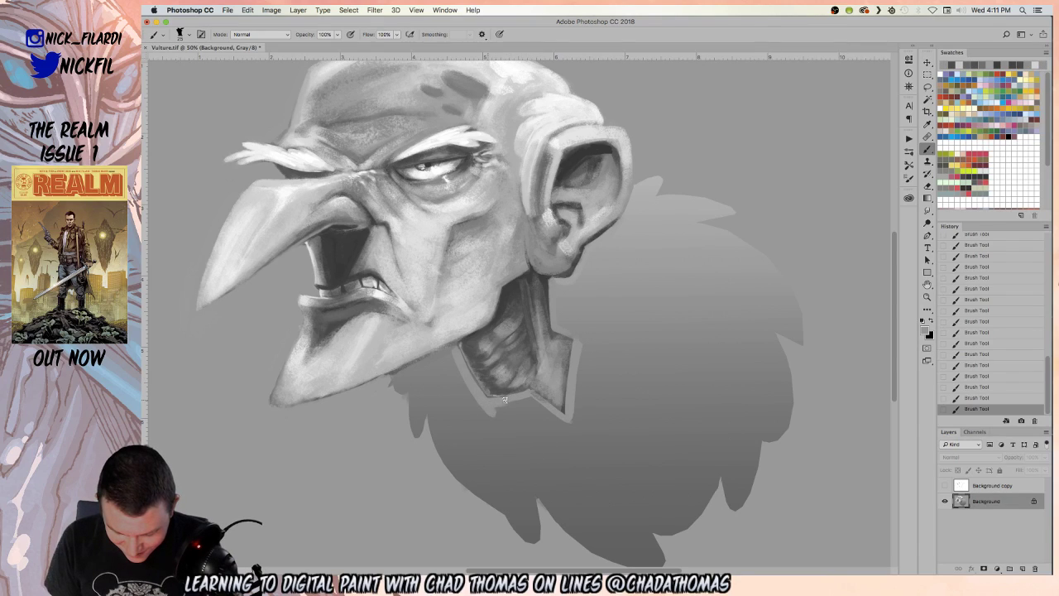
mouse_move(495, 369)
mouse_down()
mouse_move(505, 335)
mouse_move(489, 374)
mouse_up()
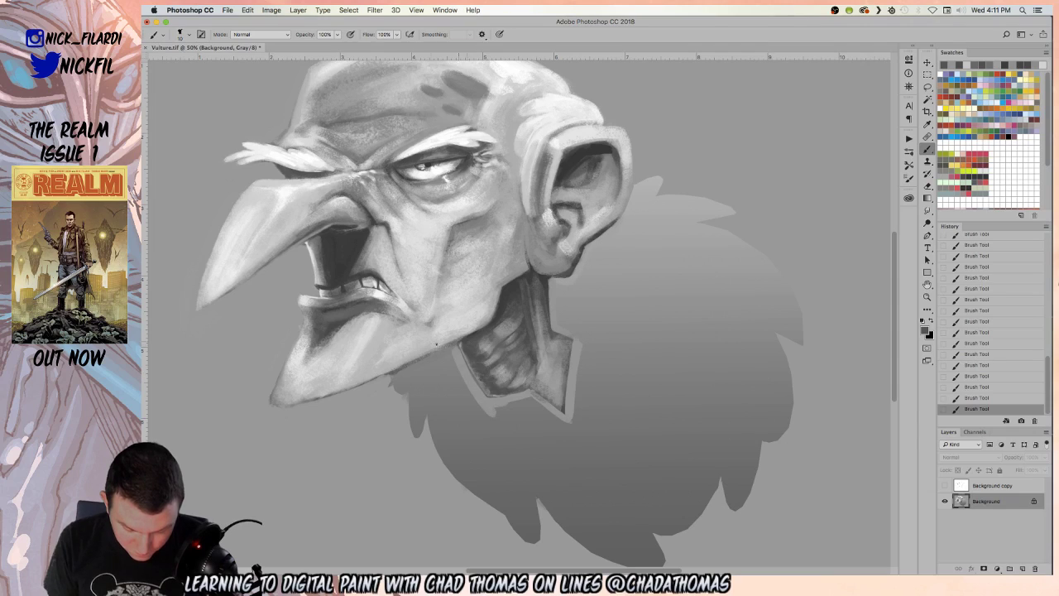
- Refine the lower neck folds with sampled grey tones, lowering the brush opacity to 50%
alt+click(344, 255)
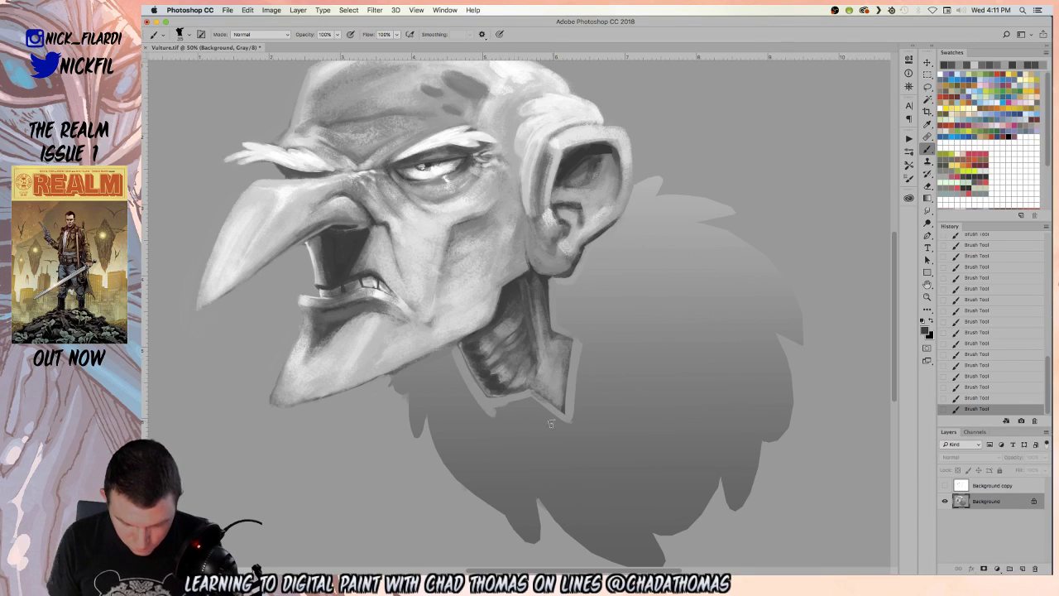
alt+click(503, 367)
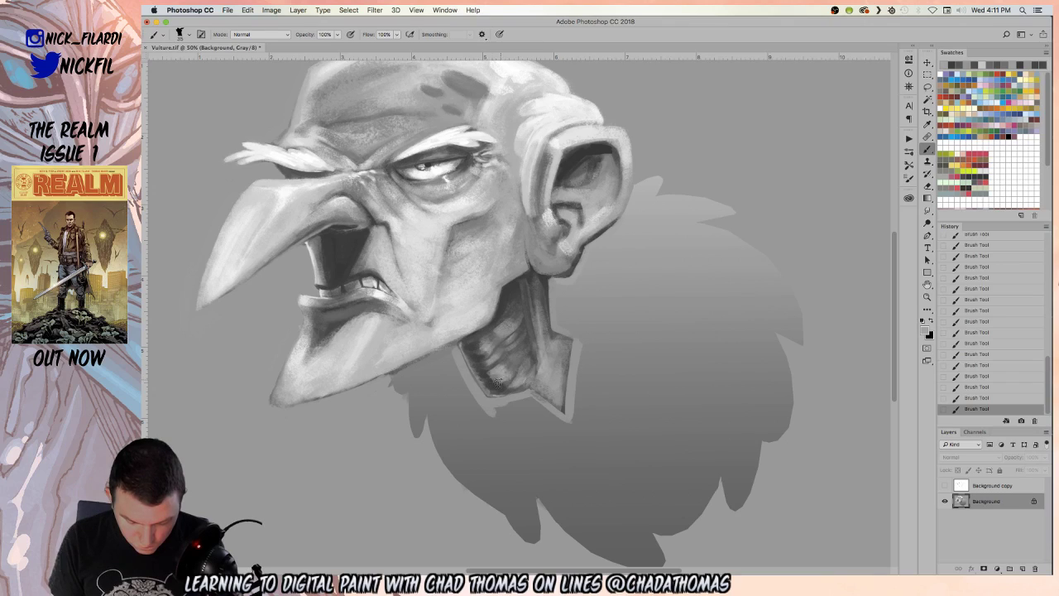
alt+click(494, 373)
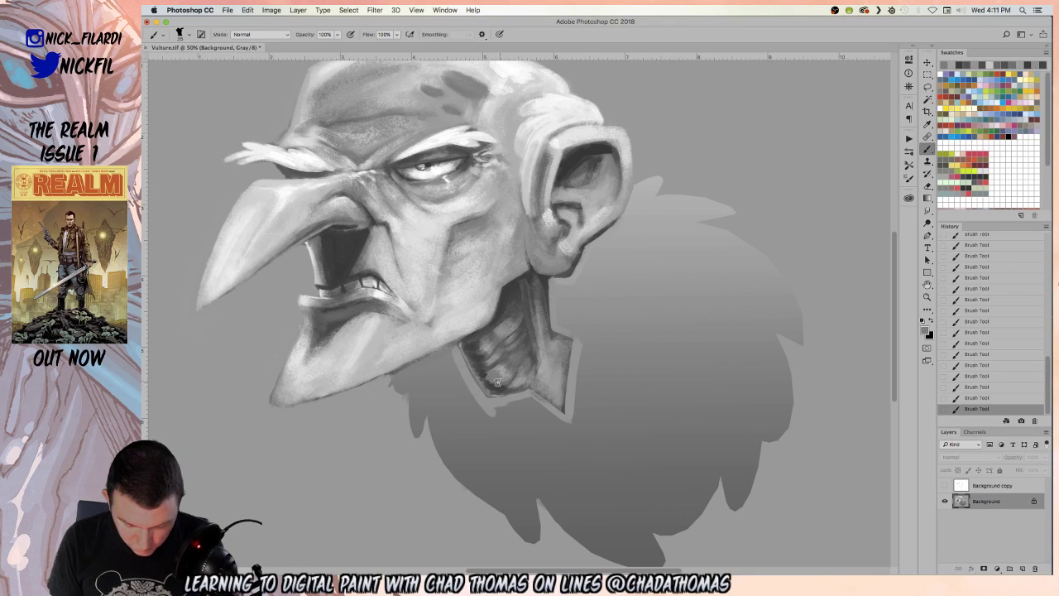
alt+click(486, 370)
key(5)
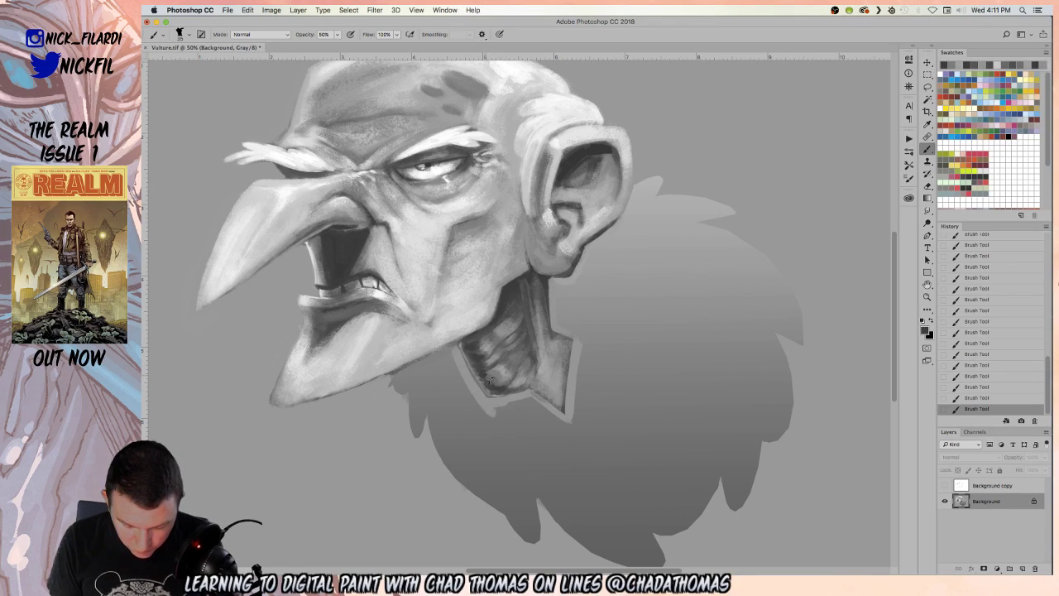
alt+click(494, 373)
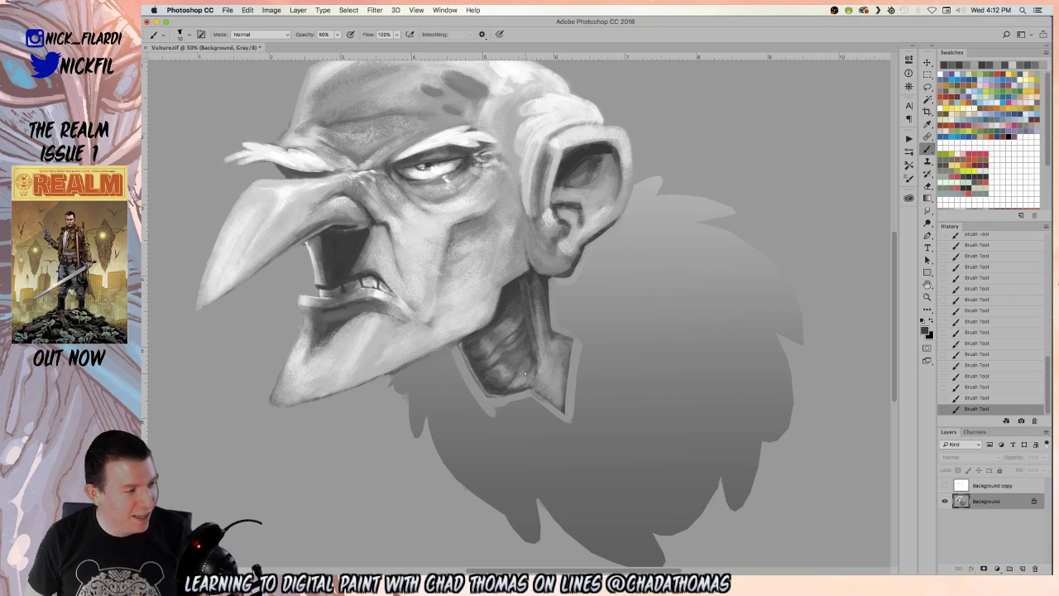
- Enlarge the brush and rework the neck folds, adding highlights with a light grey sampled from the ear
key(bracketright)
key(bracketright)
key(bracketright)
alt+click(484, 344)
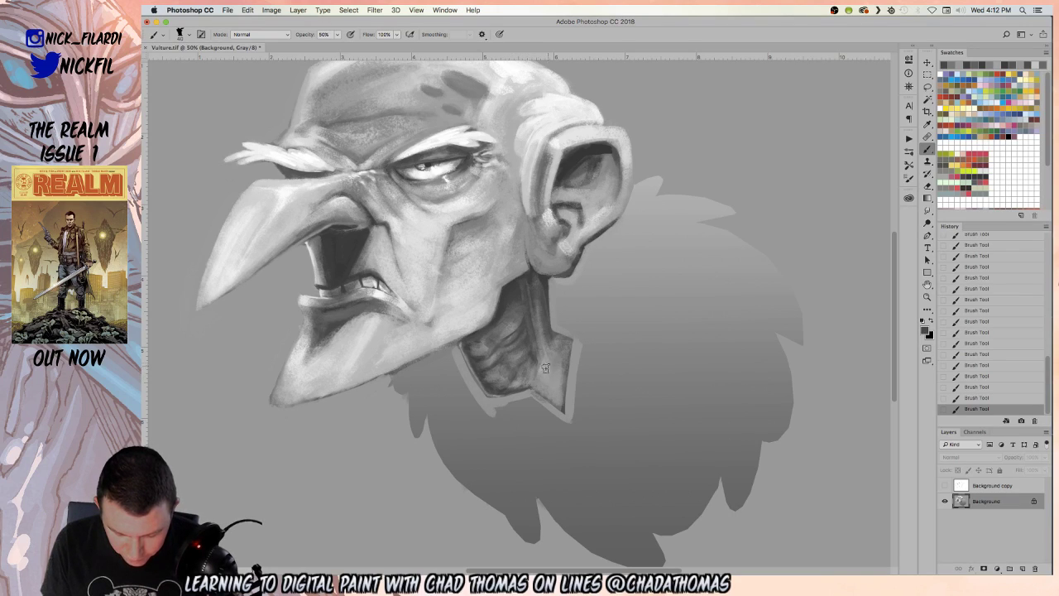
alt+click(552, 215)
mouse_move(493, 352)
mouse_down()
mouse_move(480, 344)
mouse_move(503, 377)
mouse_move(528, 379)
mouse_move(546, 338)
mouse_move(545, 354)
mouse_move(540, 308)
mouse_move(550, 358)
mouse_up()
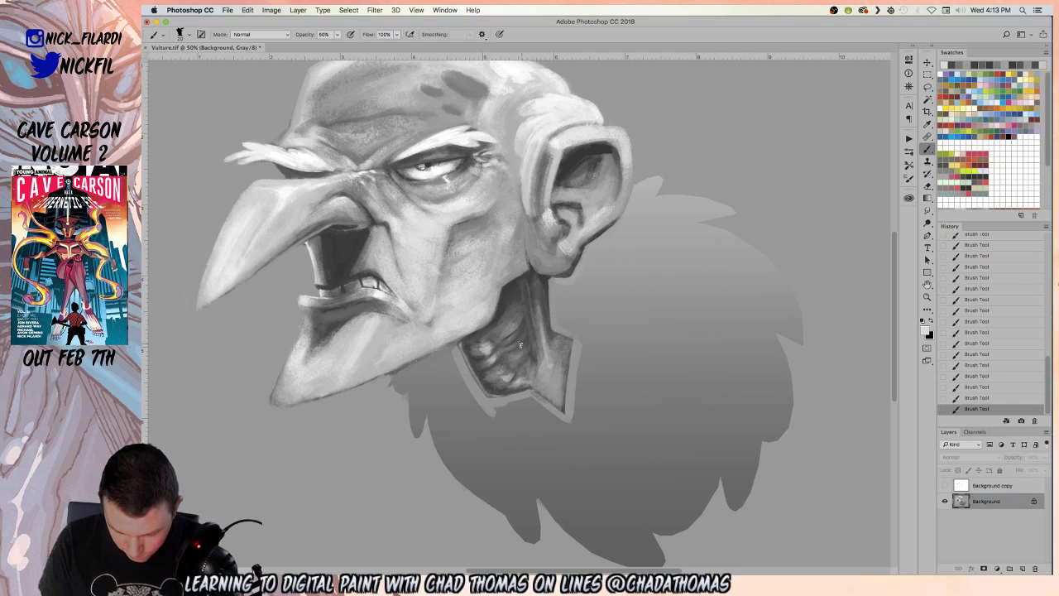
- Tone down the fold highlights and refine the neck shading with greys sampled from the folds
alt+click(500, 329)
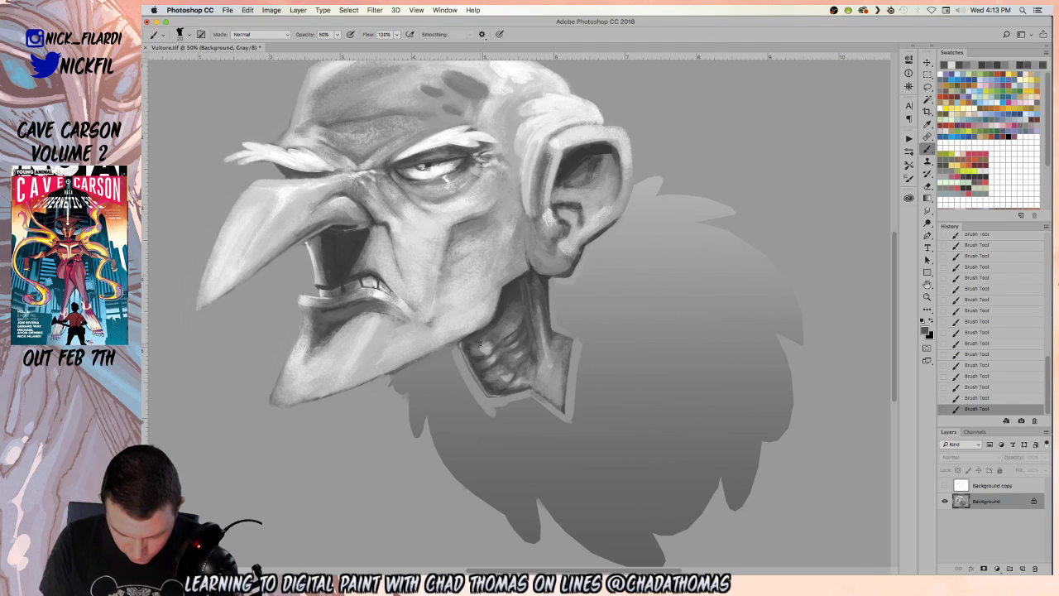
mouse_move(494, 355)
mouse_down()
mouse_move(513, 374)
mouse_move(502, 381)
mouse_move(520, 377)
mouse_up()
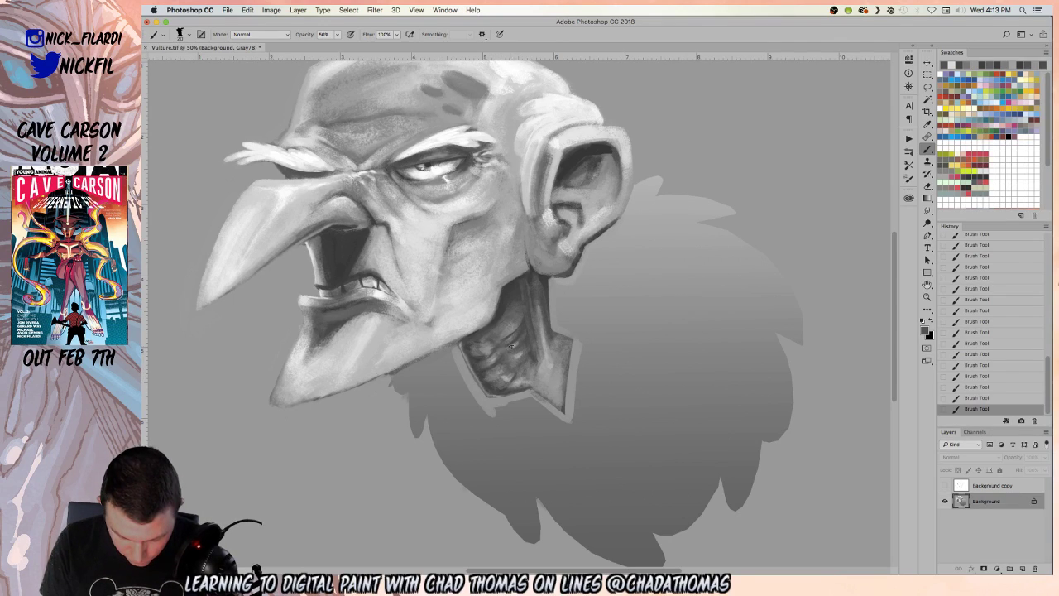
alt+click(519, 342)
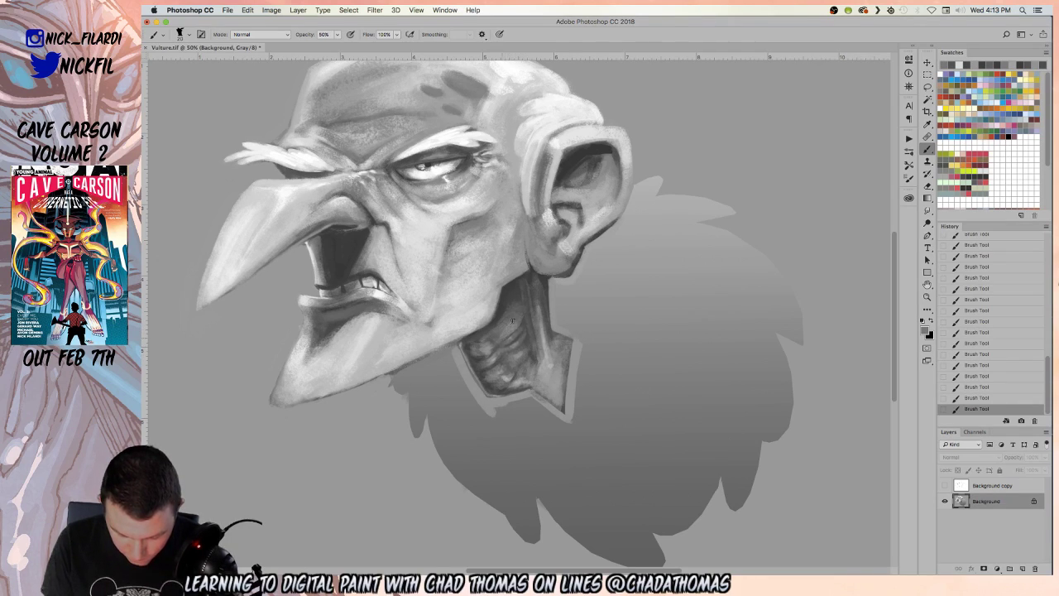
click(927, 296)
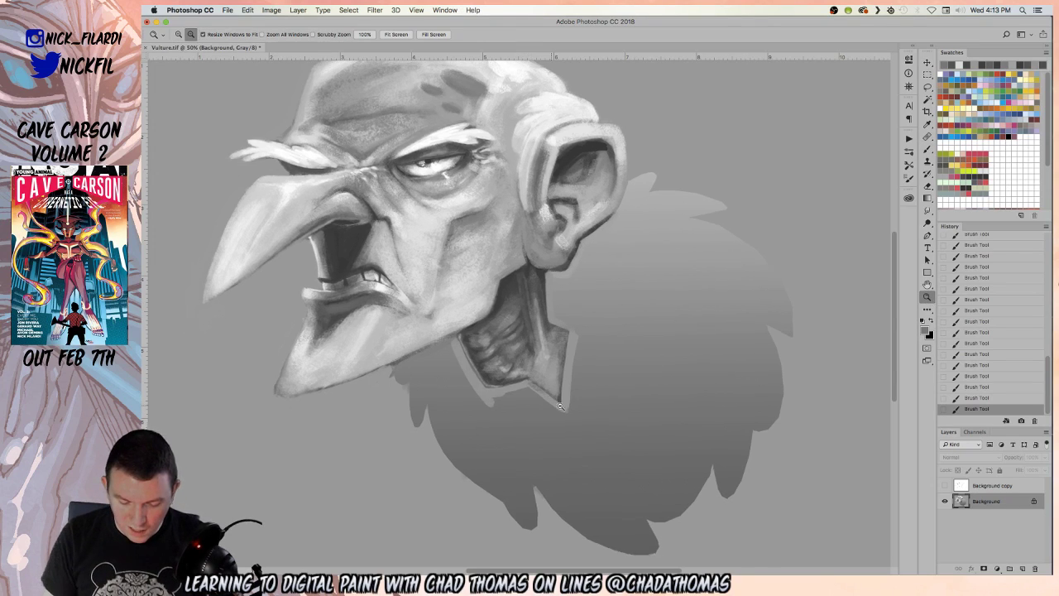
alt+click(584, 432)
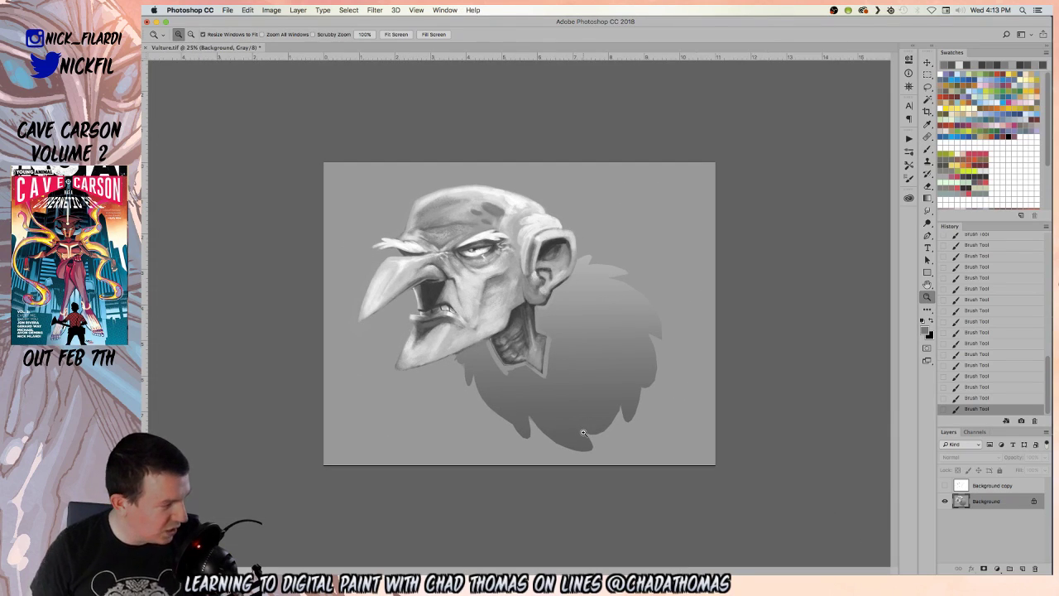
click(526, 374)
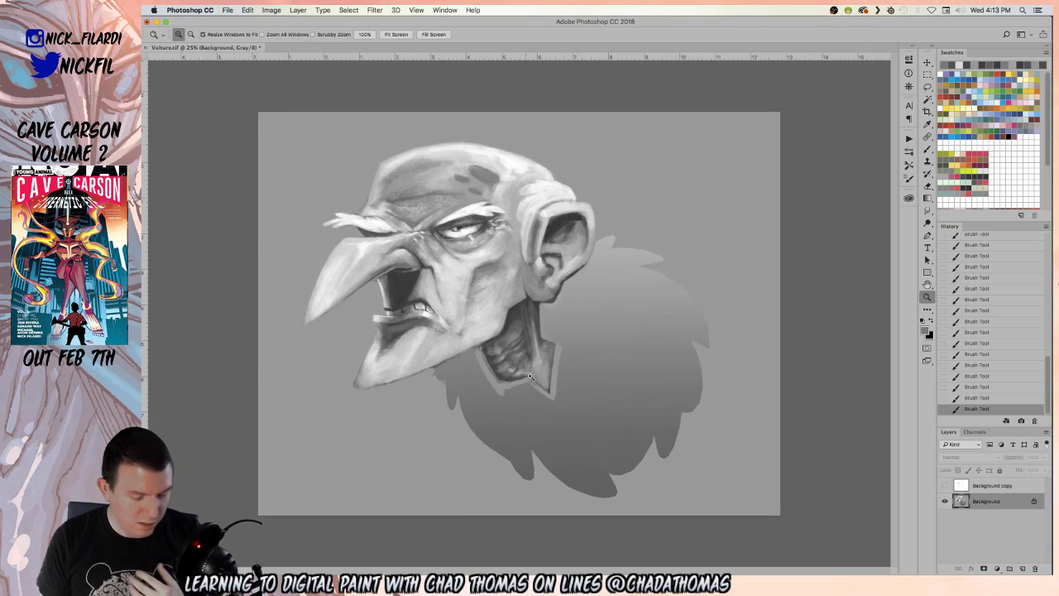
click(925, 151)
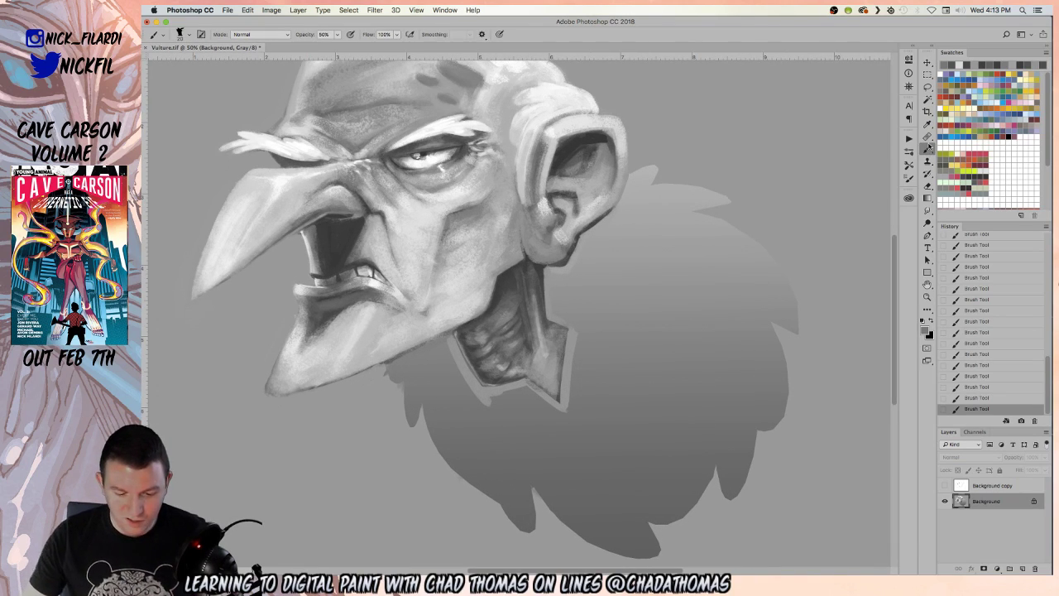
key(bracketleft)
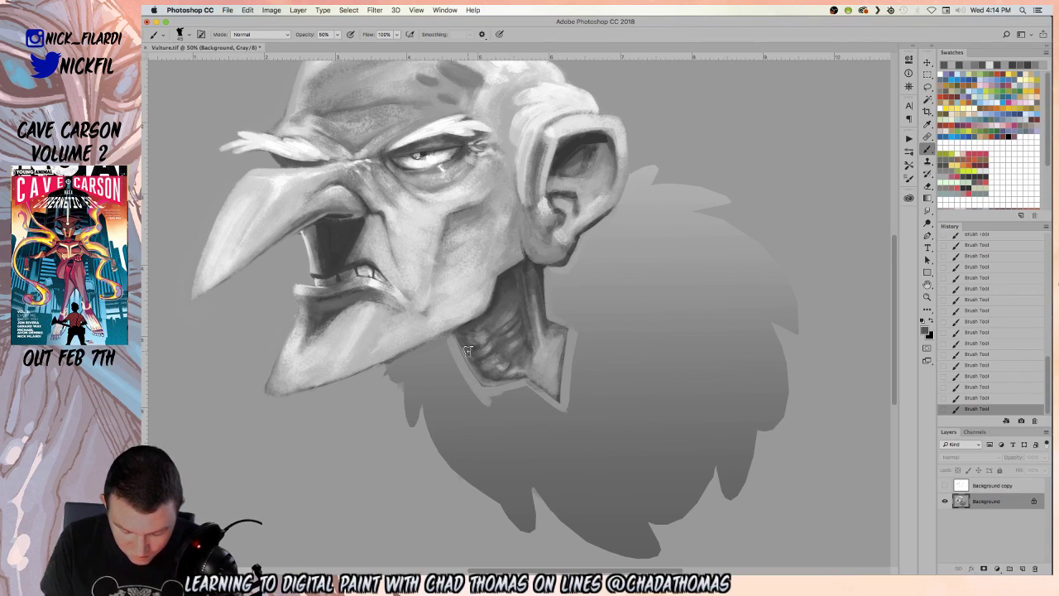
- Touch up the hair above the ear and the mouth area around the tooth with sampled greys at 50% opacity
key(z)
alt+click(577, 369)
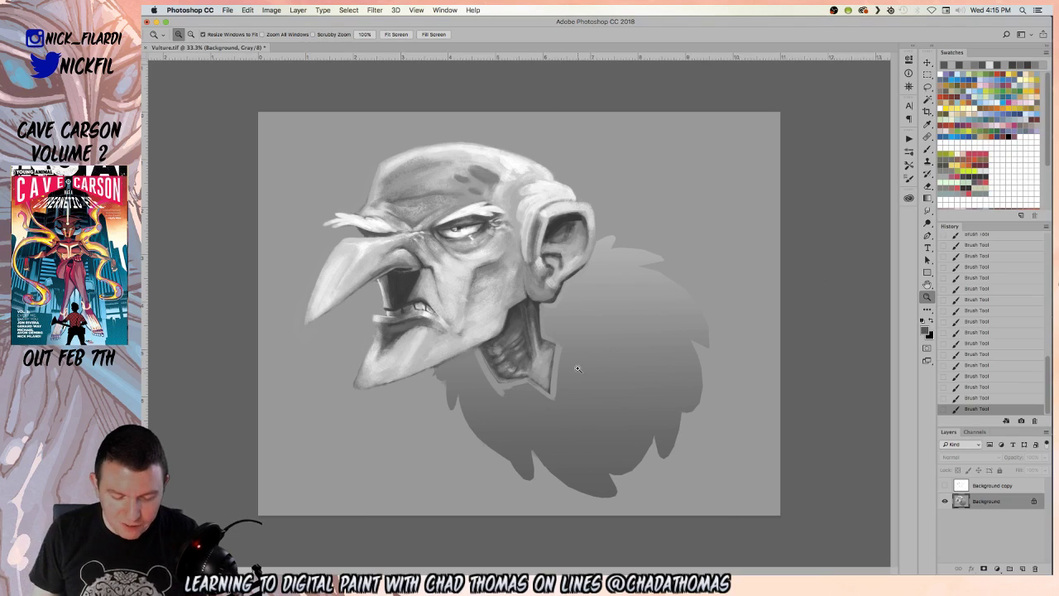
click(928, 150)
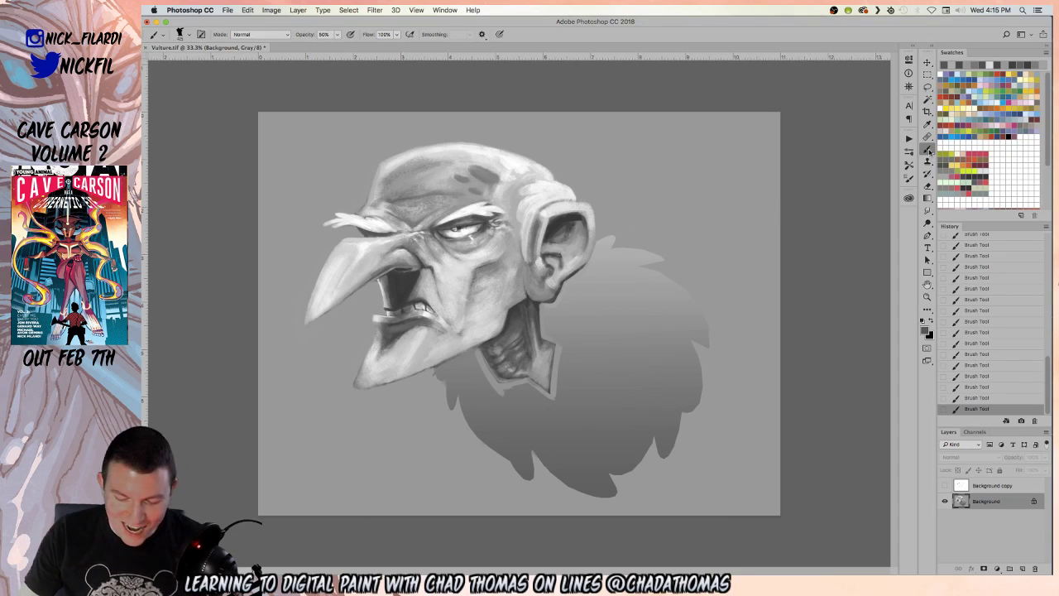
alt+click(537, 210)
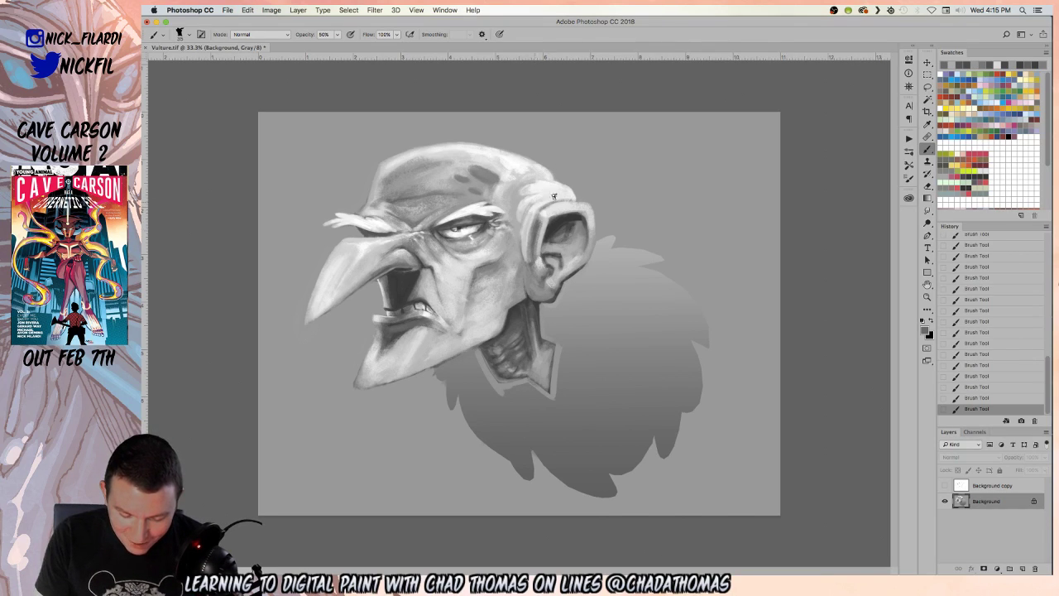
alt+click(551, 195)
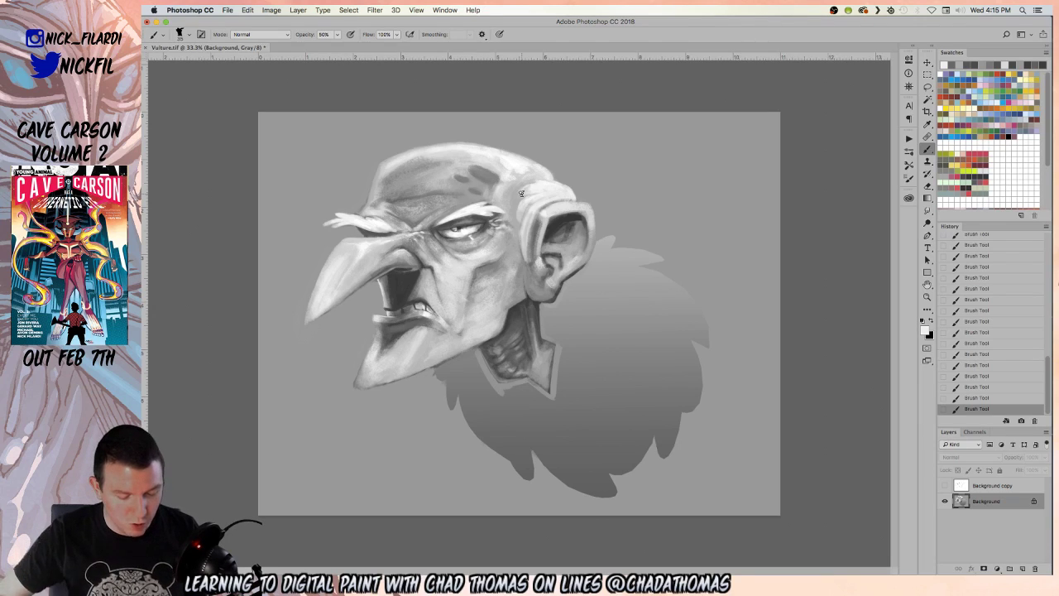
alt+click(412, 307)
alt+click(420, 306)
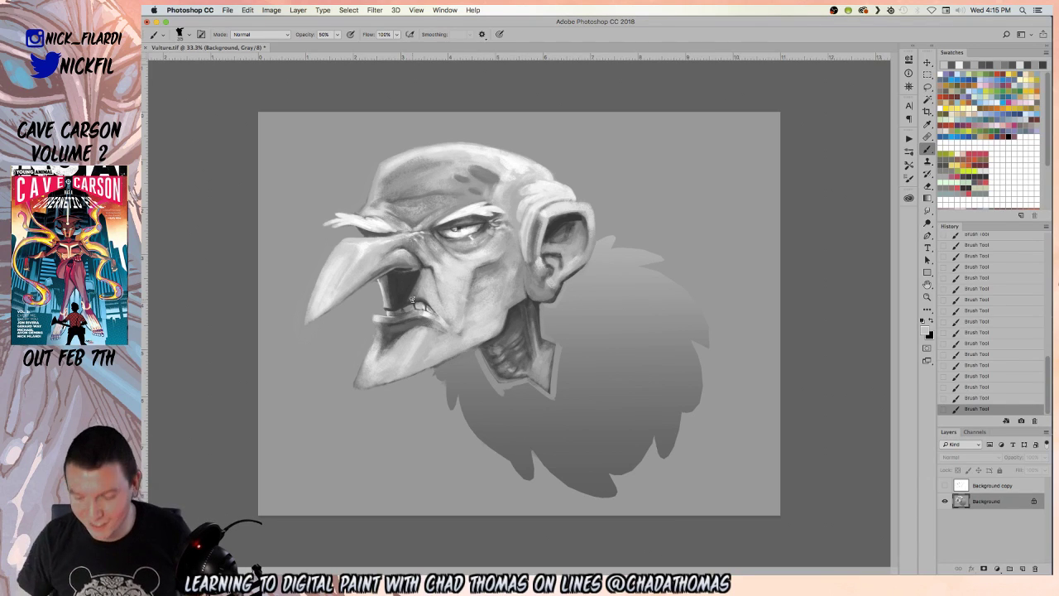
- Lasso a selection around the whole feather collar, following the jaw, neck and ear edges
key(z)
click(560, 352)
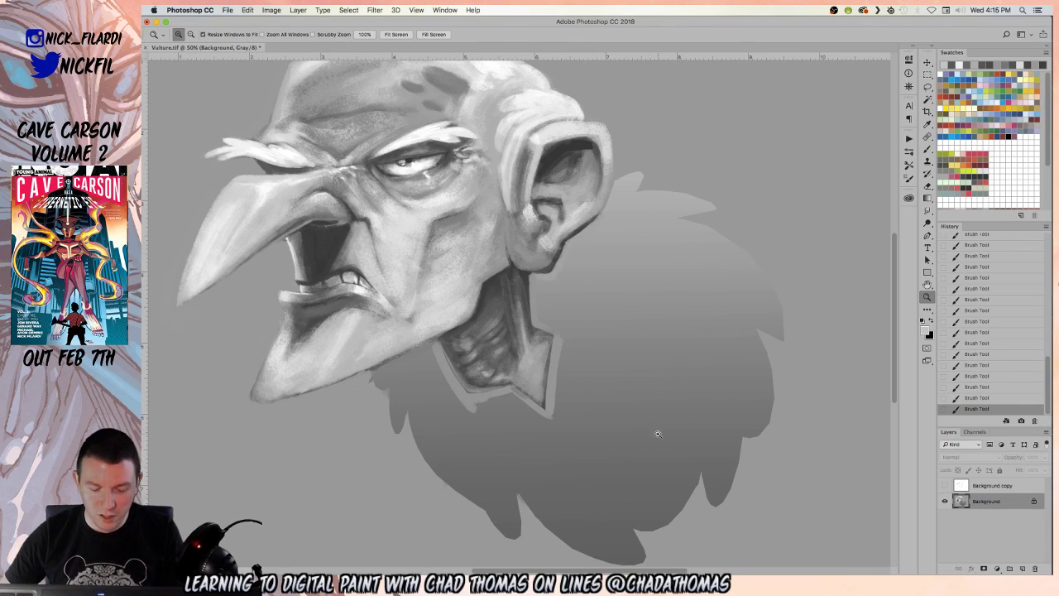
key(l)
mouse_move(566, 246)
mouse_down()
mouse_move(550, 274)
mouse_move(529, 273)
mouse_move(532, 329)
mouse_move(560, 337)
mouse_move(544, 416)
mouse_move(511, 386)
mouse_move(471, 397)
mouse_move(439, 342)
mouse_move(369, 373)
mouse_move(377, 512)
mouse_move(399, 562)
mouse_move(593, 568)
mouse_move(822, 524)
mouse_move(869, 185)
mouse_move(772, 114)
mouse_move(623, 130)
mouse_up()
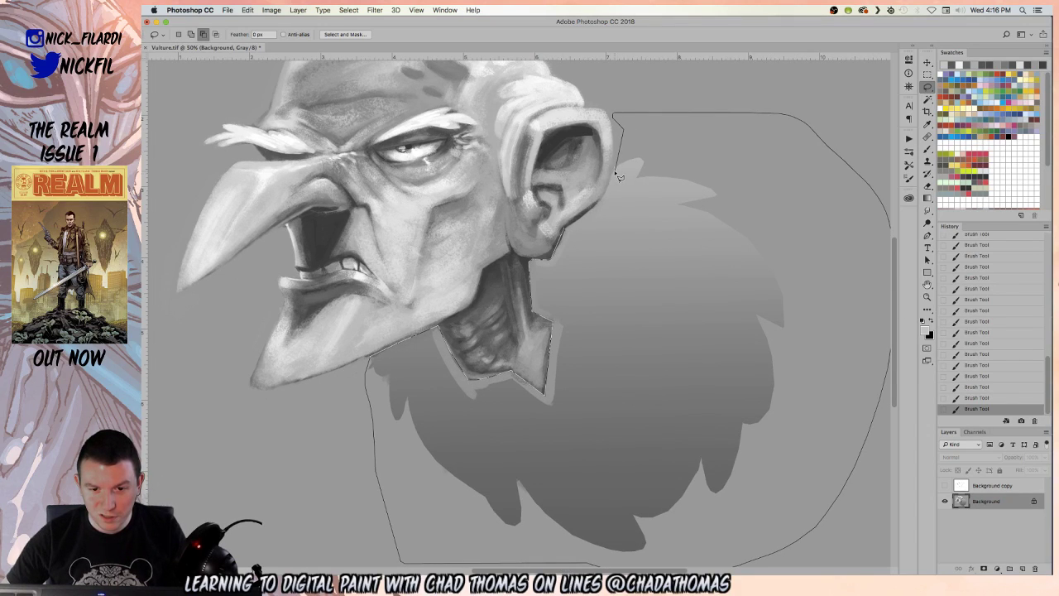
drag(610, 193, 571, 231)
- Subtract the plain background around the feather collar from the selection using a contiguous Magic Wand
key(w)
click(704, 128)
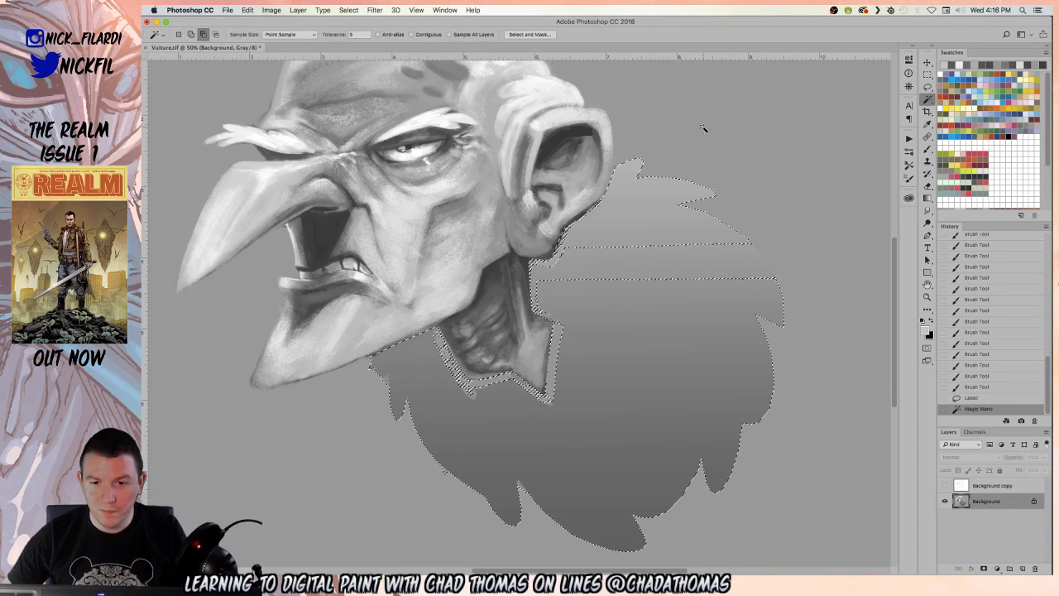
key(super+z)
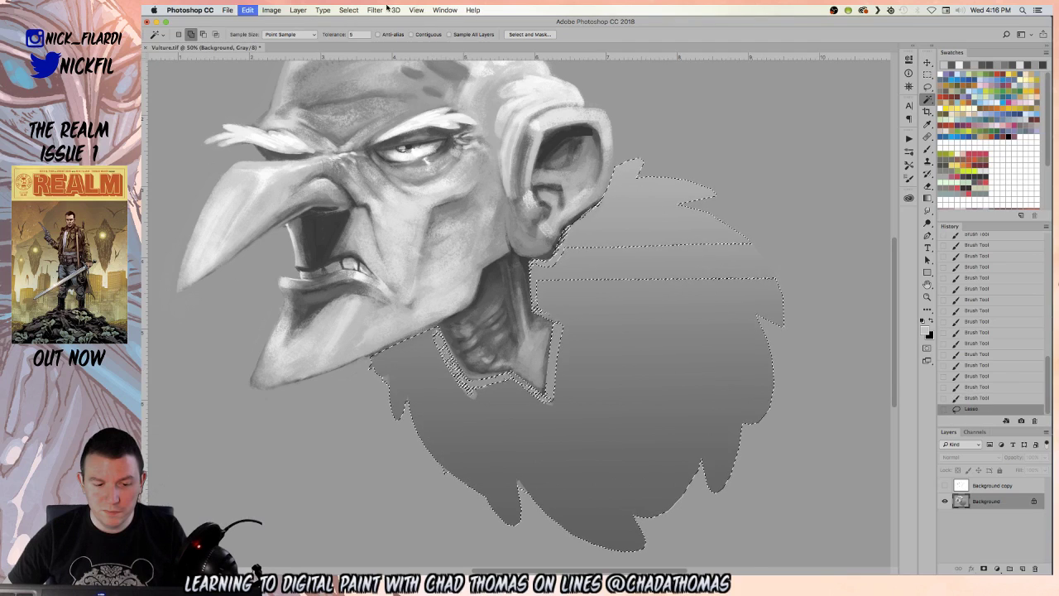
click(427, 34)
alt+click(721, 138)
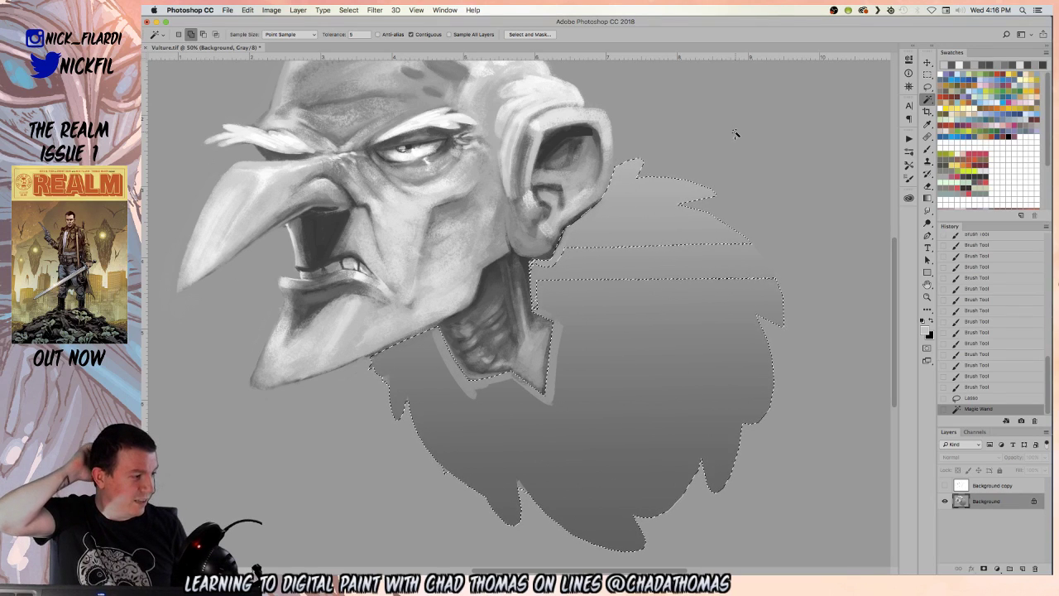
- Lasso the unselected horizontal band across the upper feather collar to add it to the selection
key(z)
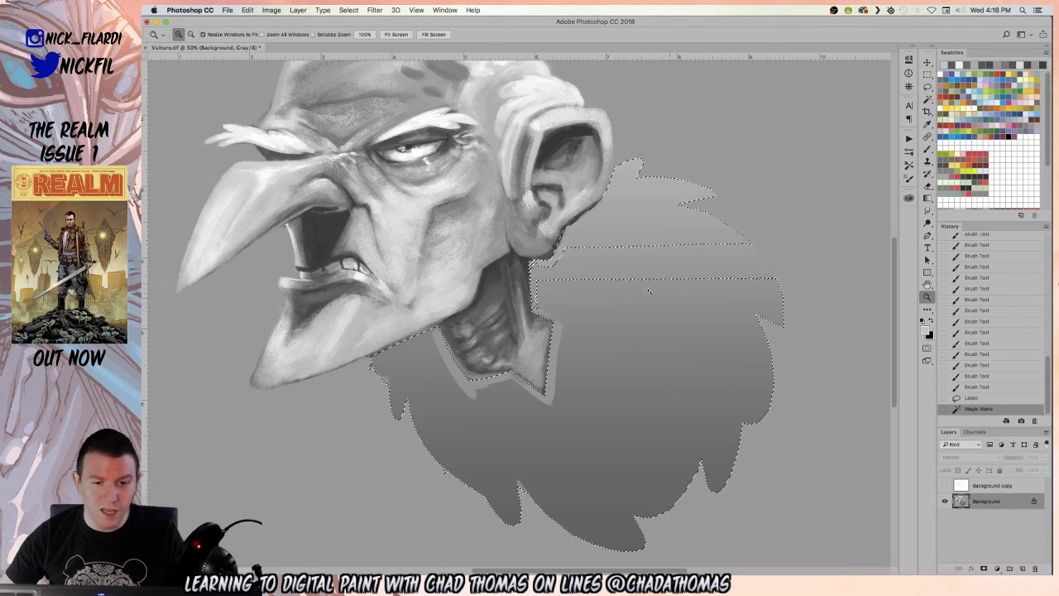
click(603, 255)
click(604, 254)
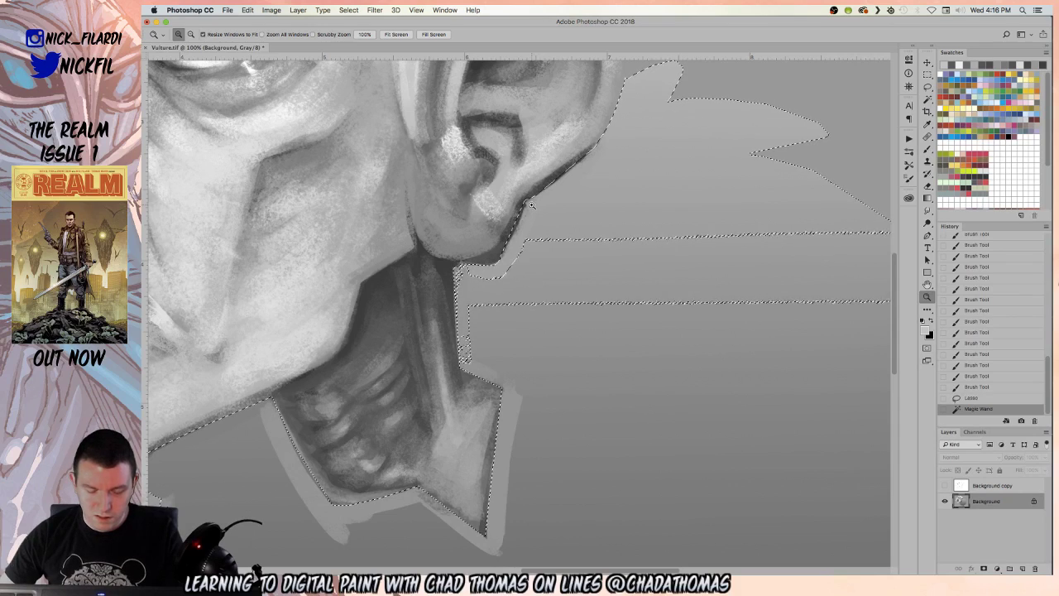
key(l)
mouse_move(530, 211)
mouse_down()
mouse_move(513, 265)
mouse_move(465, 268)
mouse_move(455, 281)
mouse_move(465, 362)
mouse_move(596, 380)
mouse_move(719, 182)
mouse_move(704, 186)
mouse_up()
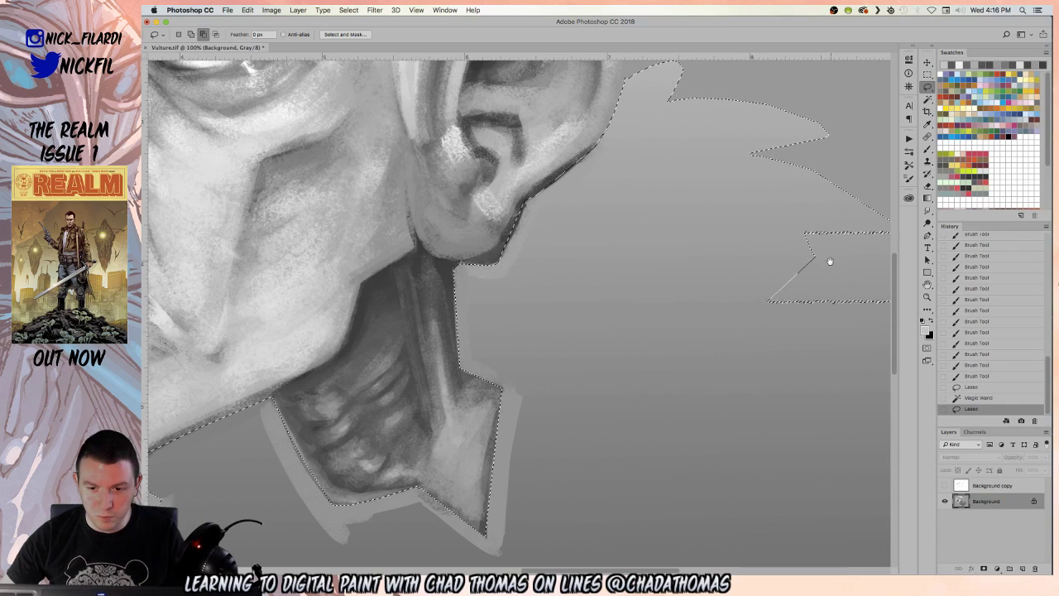
drag(827, 265, 529, 265)
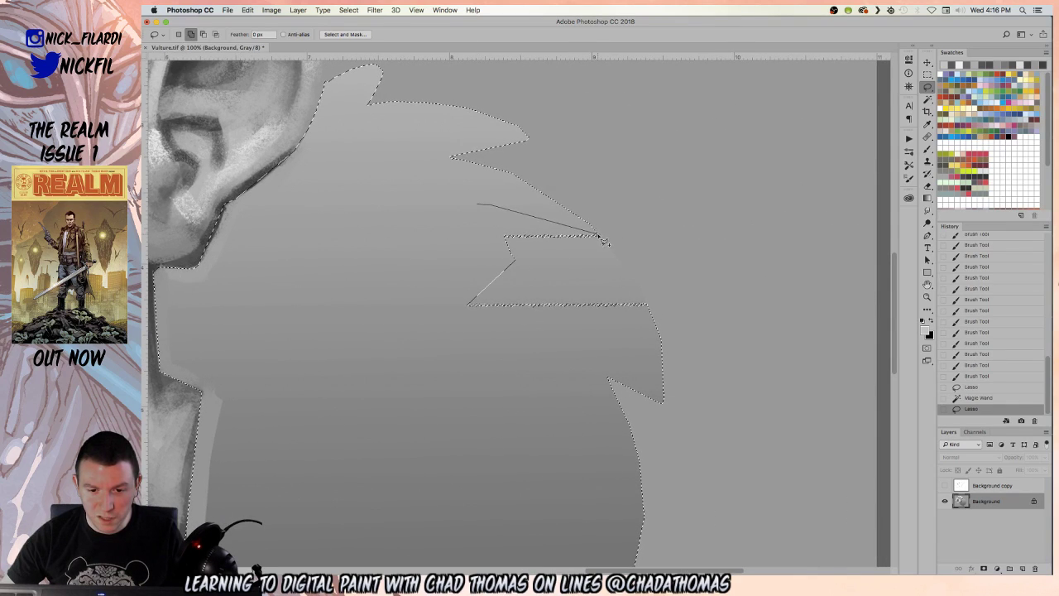
mouse_move(629, 271)
mouse_down()
mouse_move(649, 312)
mouse_move(597, 338)
mouse_move(431, 212)
mouse_up()
- Smooth the collar selection along its lower feather edge and jaw corner by removing stray notches with small Lasso corrections
key(z)
drag(303, 307, 648, 135)
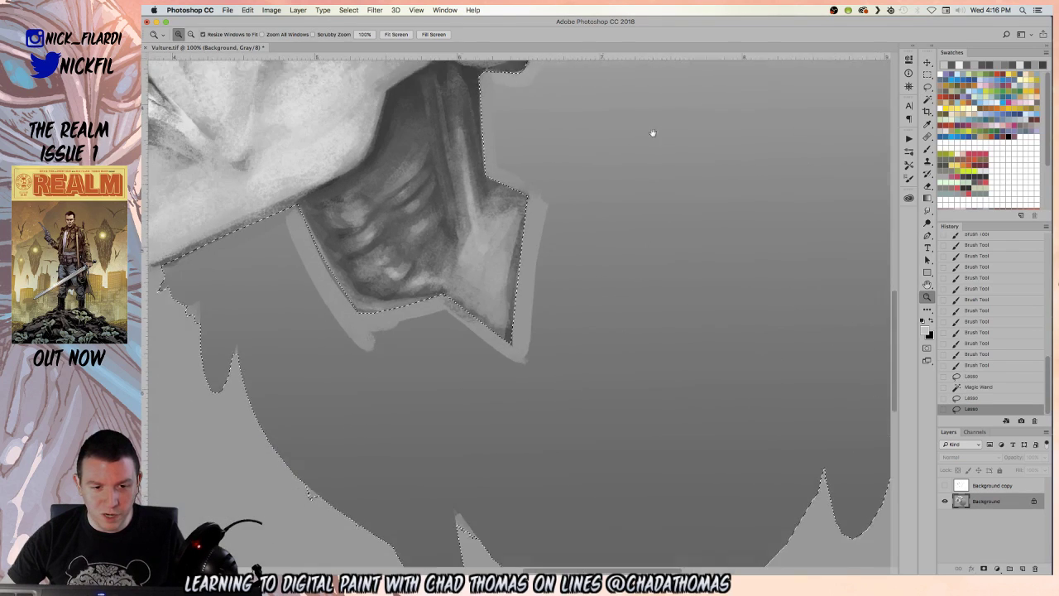
mouse_move(529, 261)
mouse_down()
mouse_move(574, 154)
mouse_move(700, 218)
mouse_move(699, 240)
mouse_up()
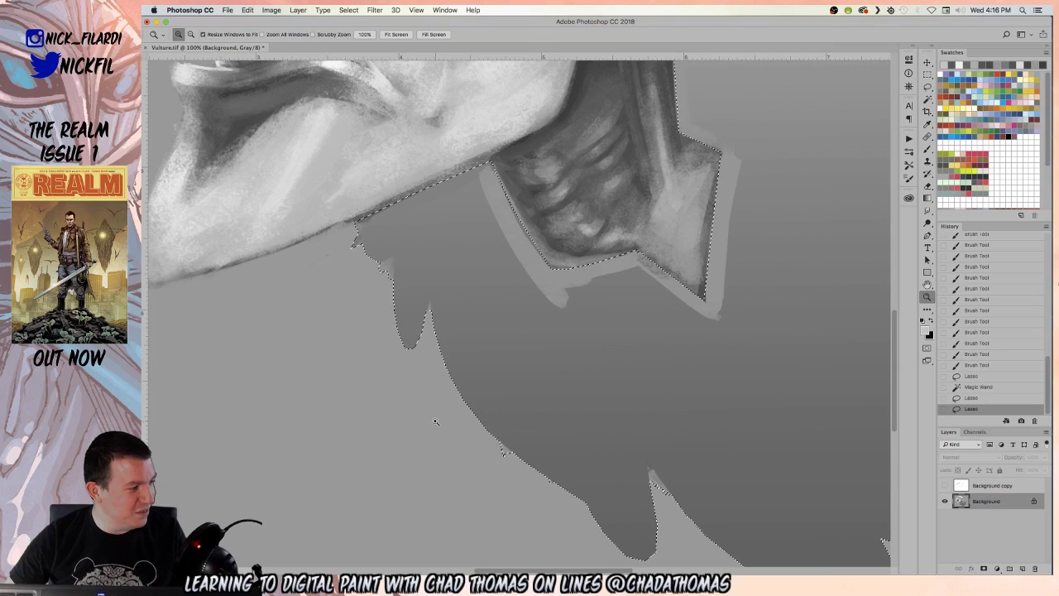
key(l)
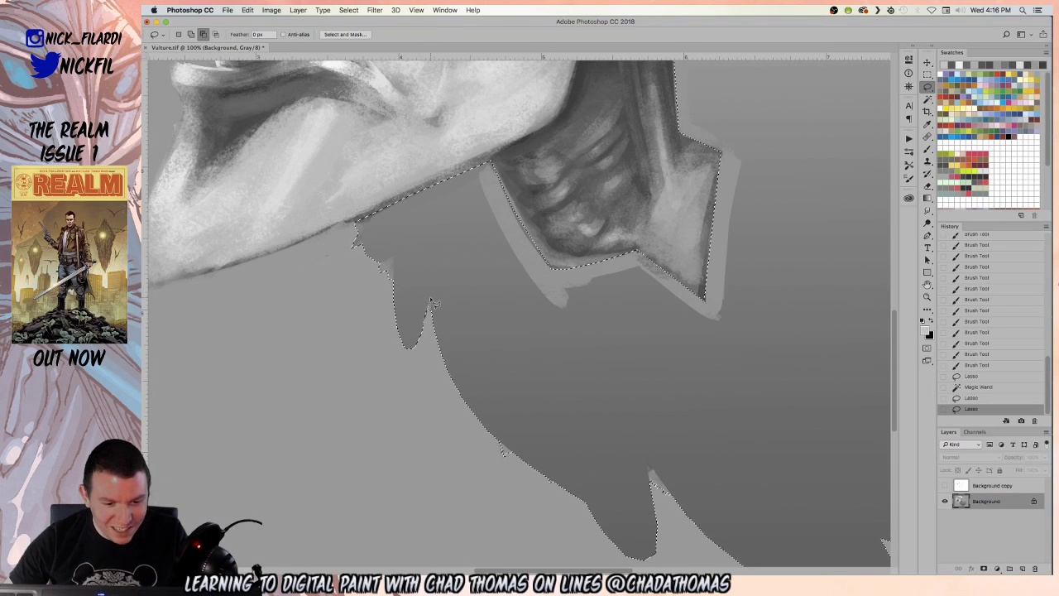
drag(436, 344, 440, 354)
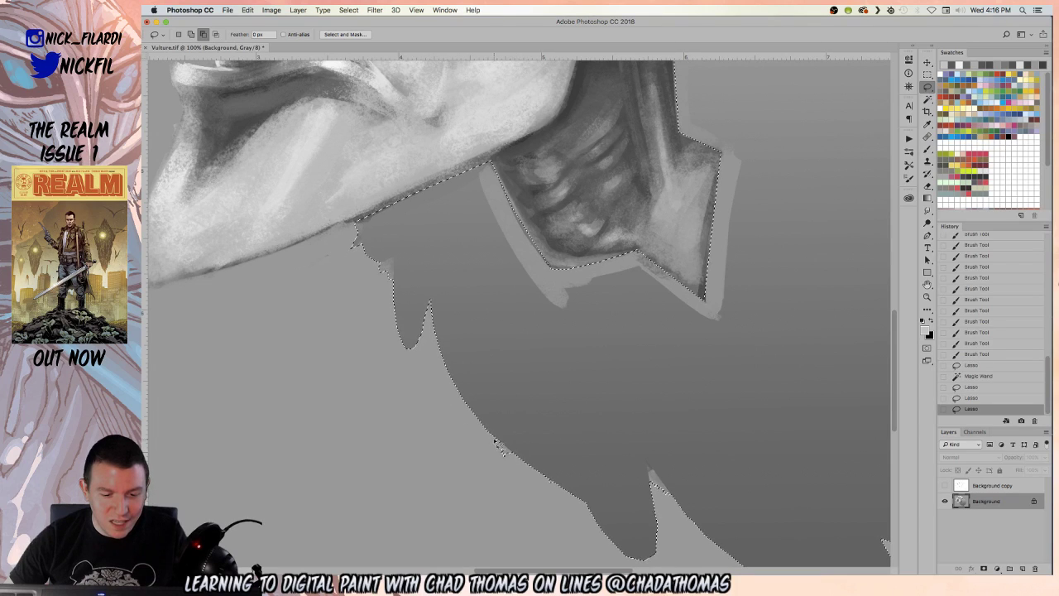
drag(488, 440, 501, 451)
drag(533, 504, 629, 502)
mouse_move(648, 463)
mouse_down()
mouse_move(665, 503)
mouse_move(618, 472)
mouse_up()
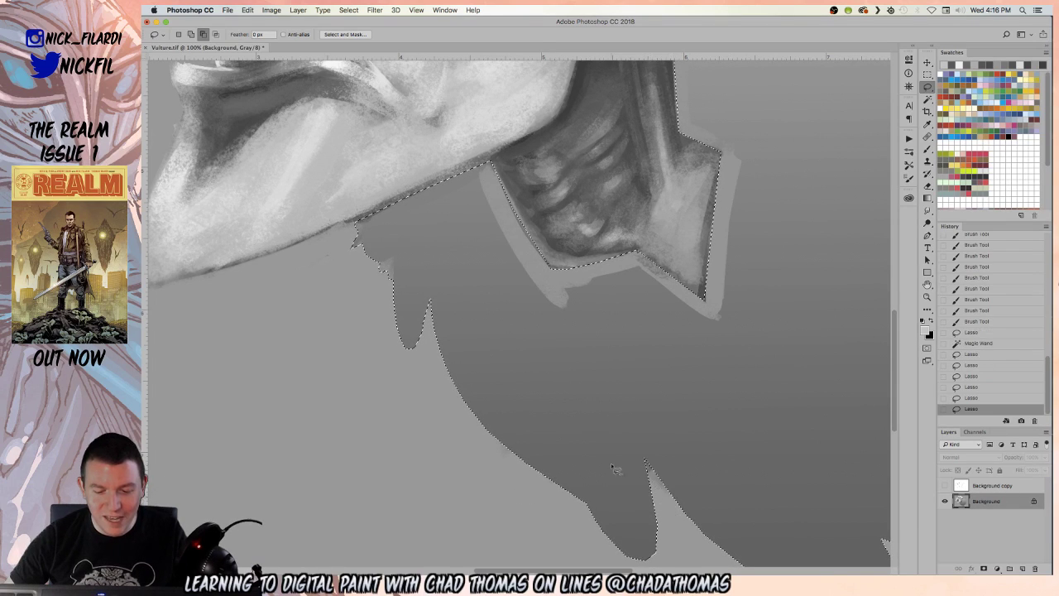
mouse_move(361, 264)
mouse_down()
mouse_move(396, 251)
mouse_move(397, 296)
mouse_move(347, 267)
mouse_move(364, 217)
mouse_up()
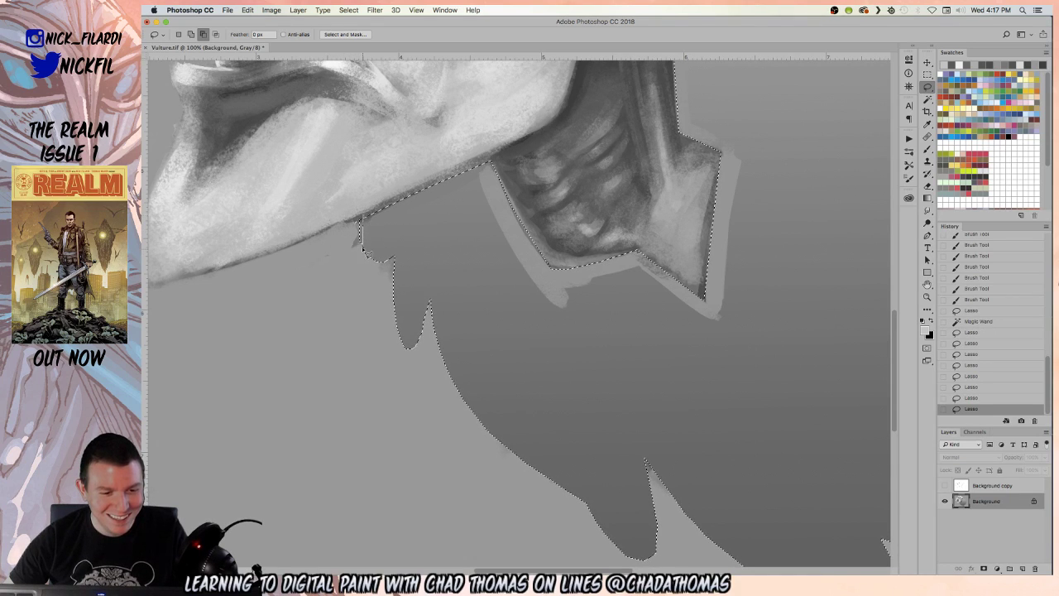
drag(354, 265, 359, 201)
- Fill the selected feather collar with solid white
key(z)
alt+click(406, 177)
alt+click(406, 177)
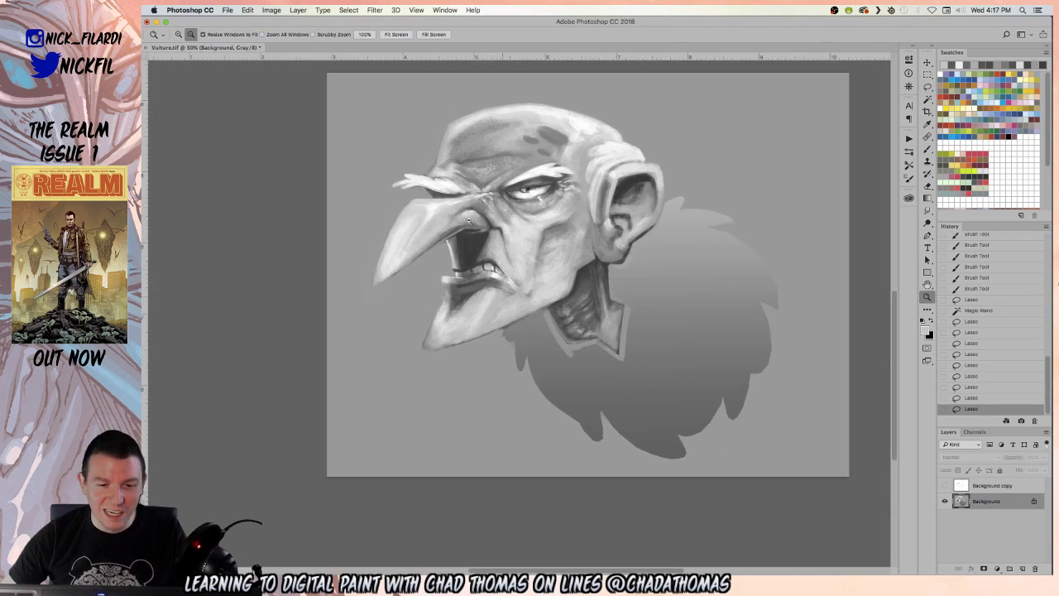
key(x)
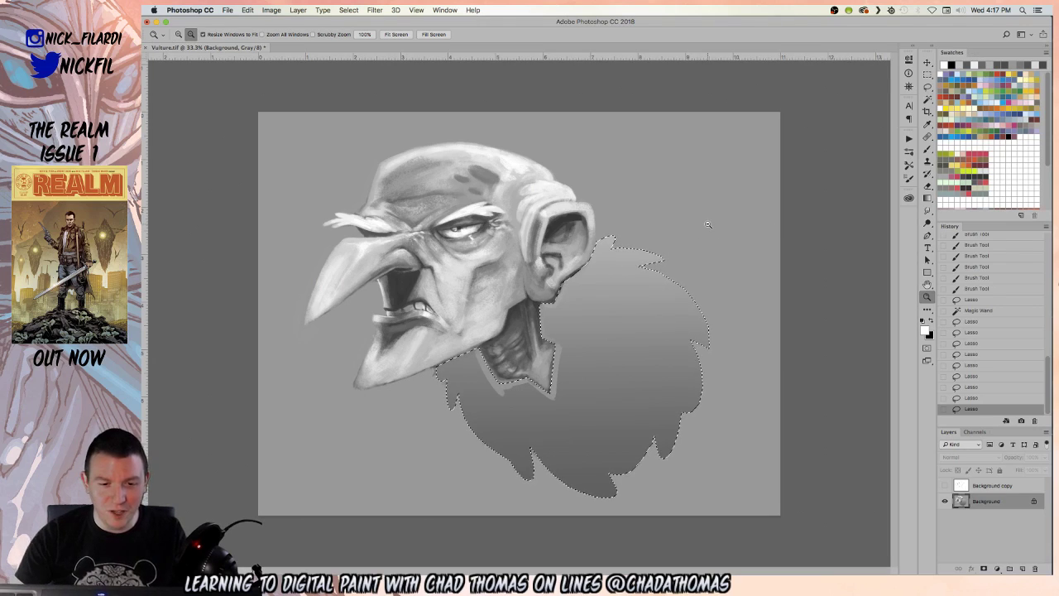
key(alt+BackSpace)
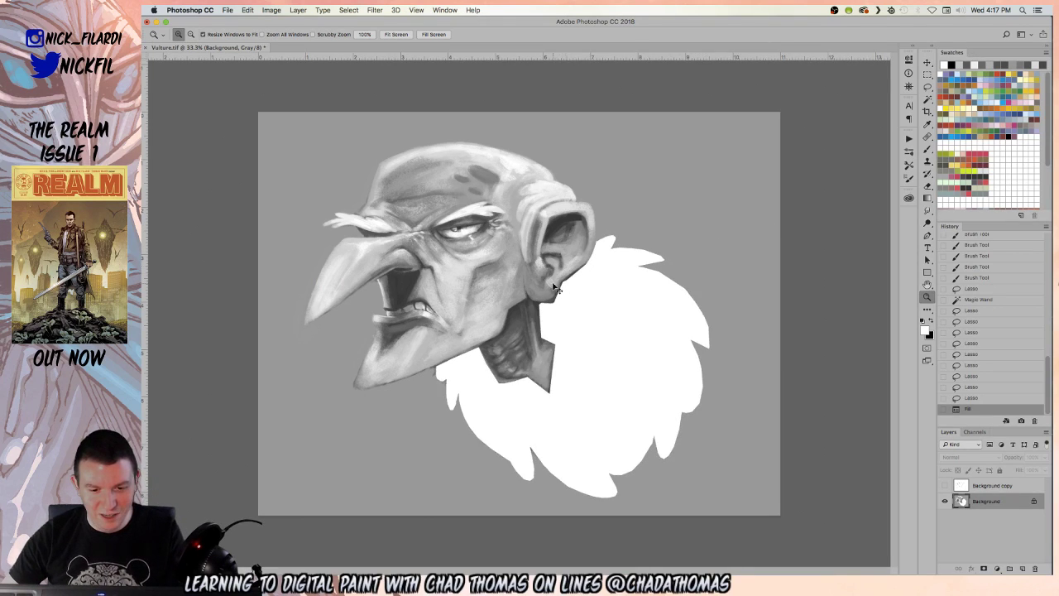
- Shade the white collar with three upward linear gradients of a grey sampled from the face, starting below the feathers
alt+click(582, 422)
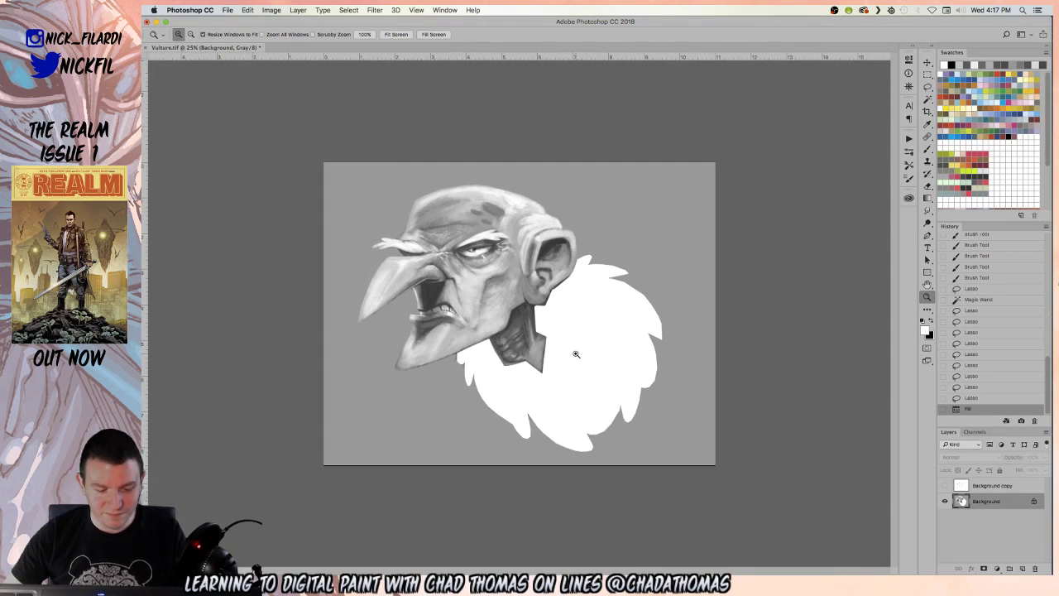
key(g)
alt+click(513, 280)
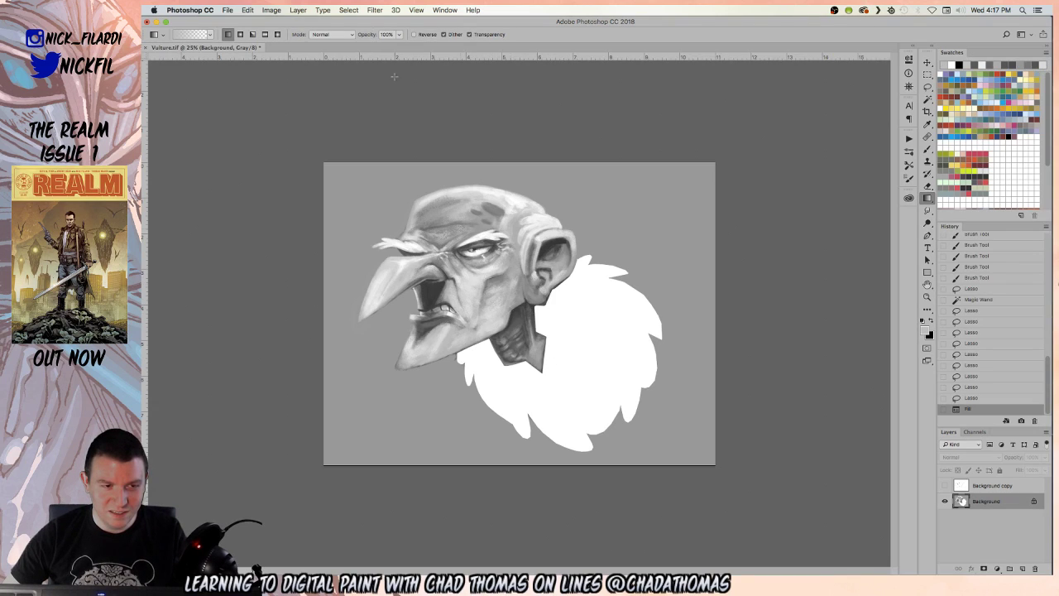
drag(542, 502, 727, 341)
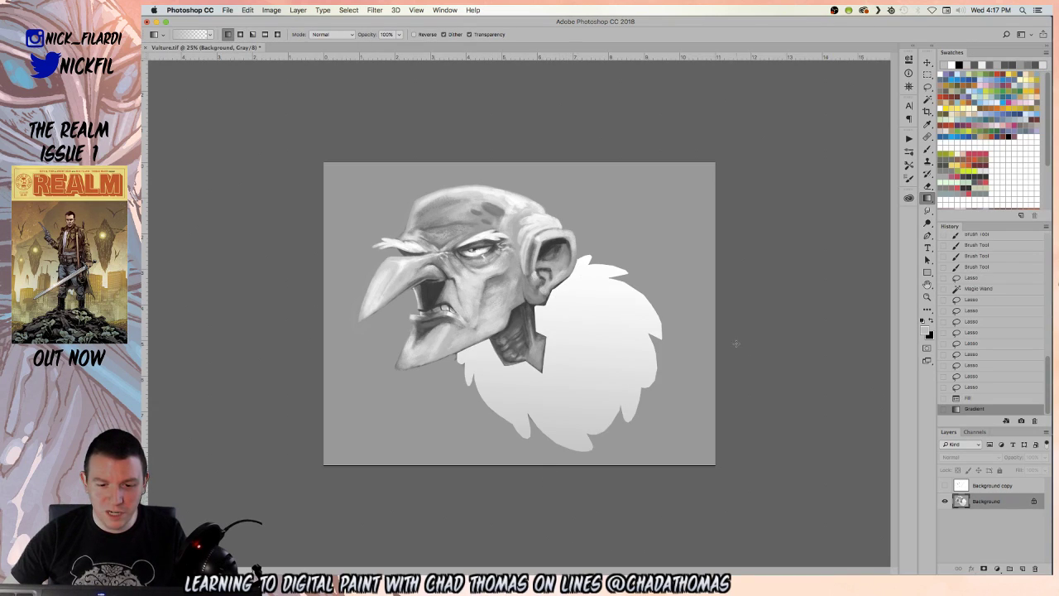
drag(544, 526, 538, 207)
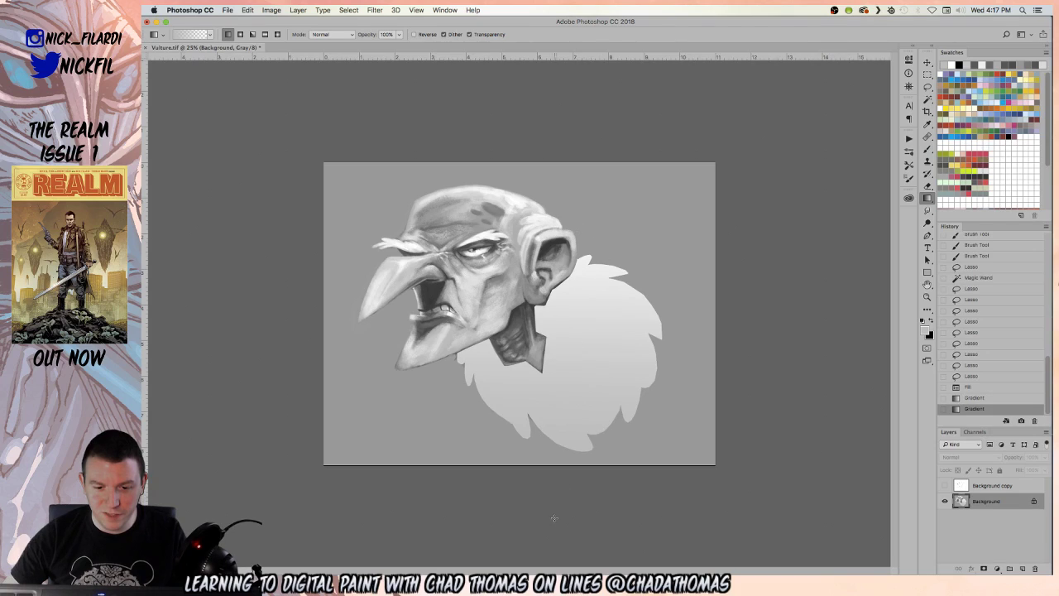
drag(555, 513, 572, 176)
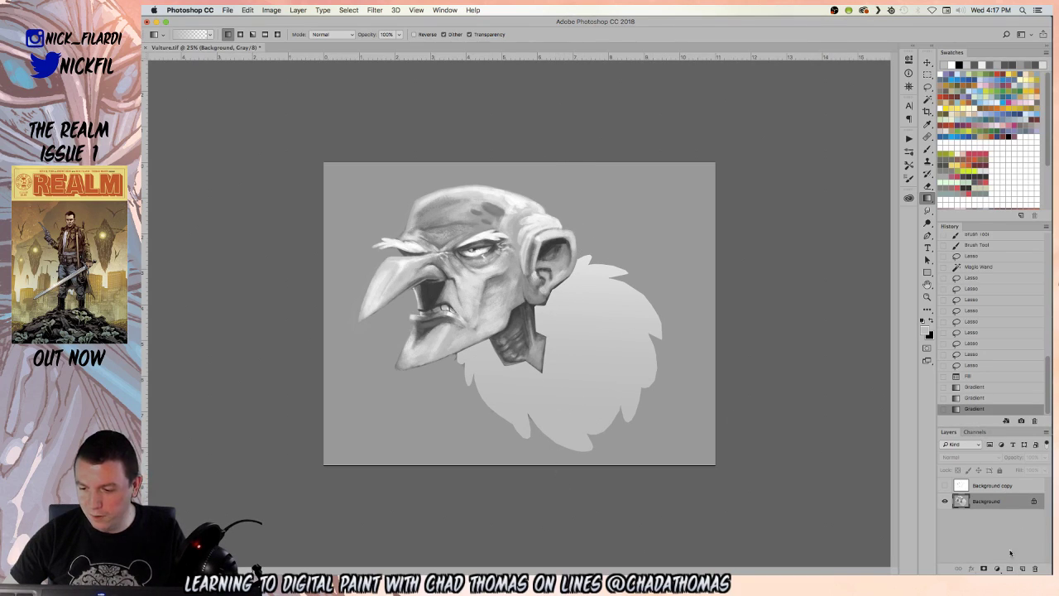
- Store the collar selection in a new alpha channel filled with white, and return to the grey composite
click(974, 431)
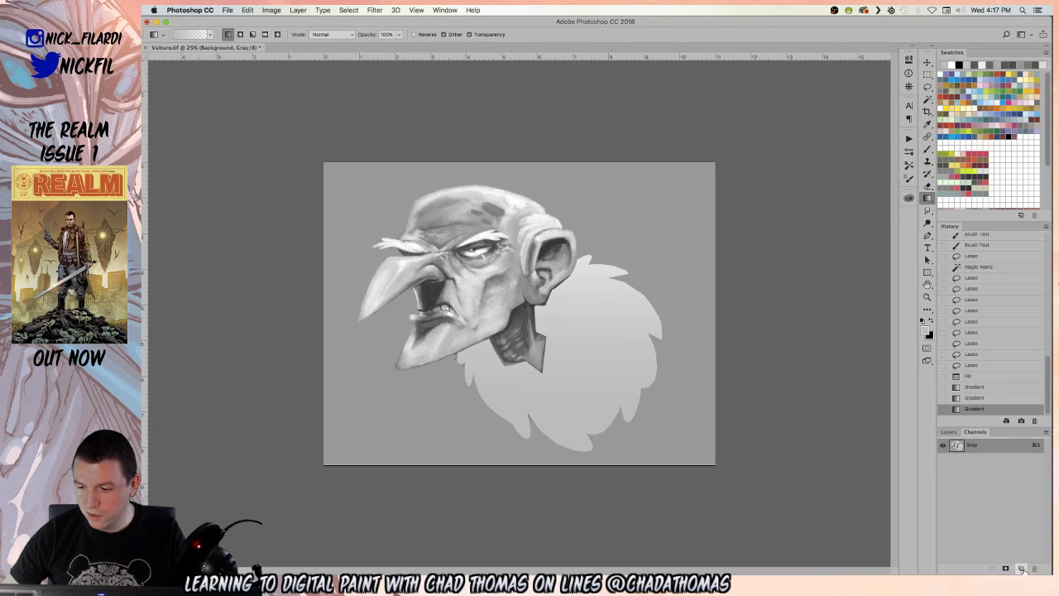
click(1021, 568)
key(alt+BackSpace)
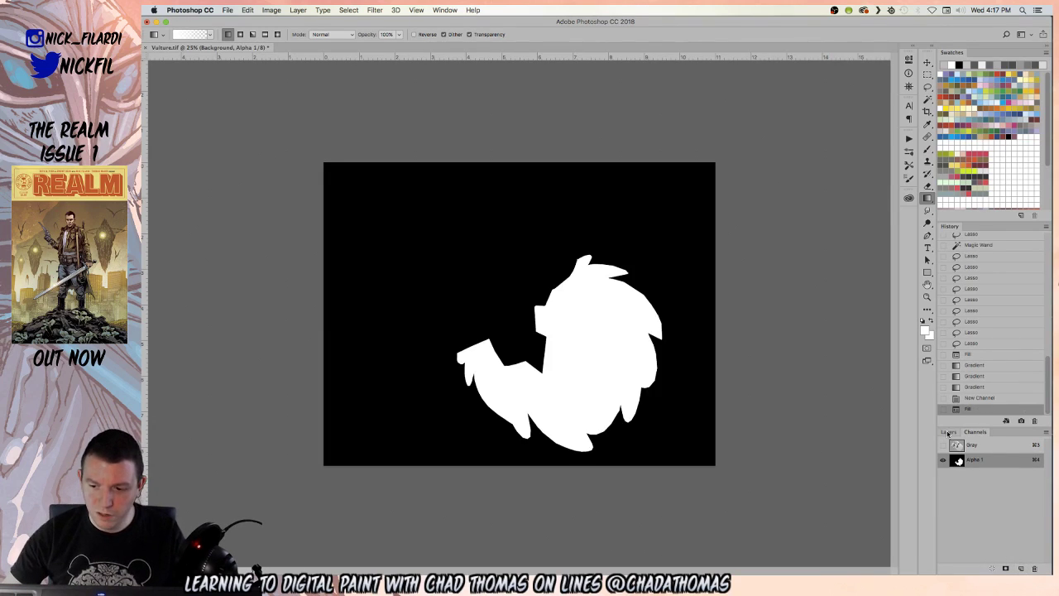
key(super+2)
- Touch up the gap beside the tooth with a dark grey sampled from inside the mouth
key(z)
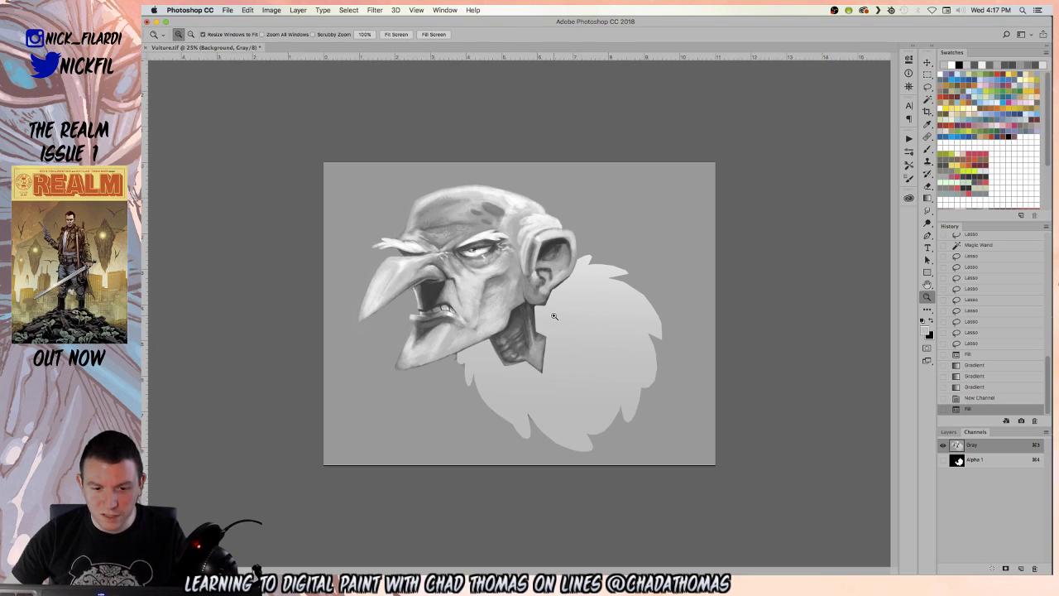
click(554, 316)
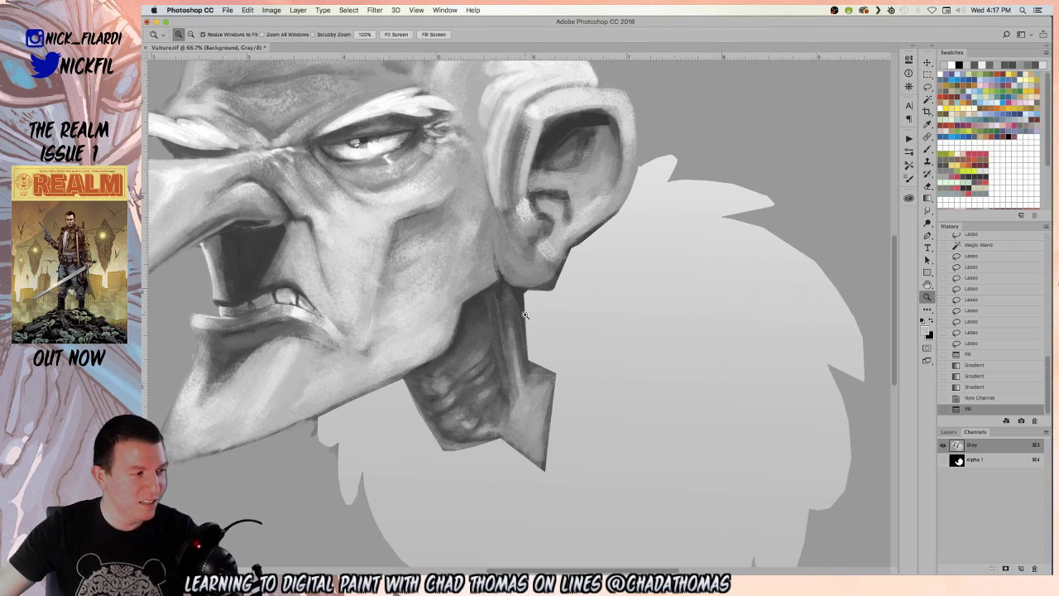
key(b)
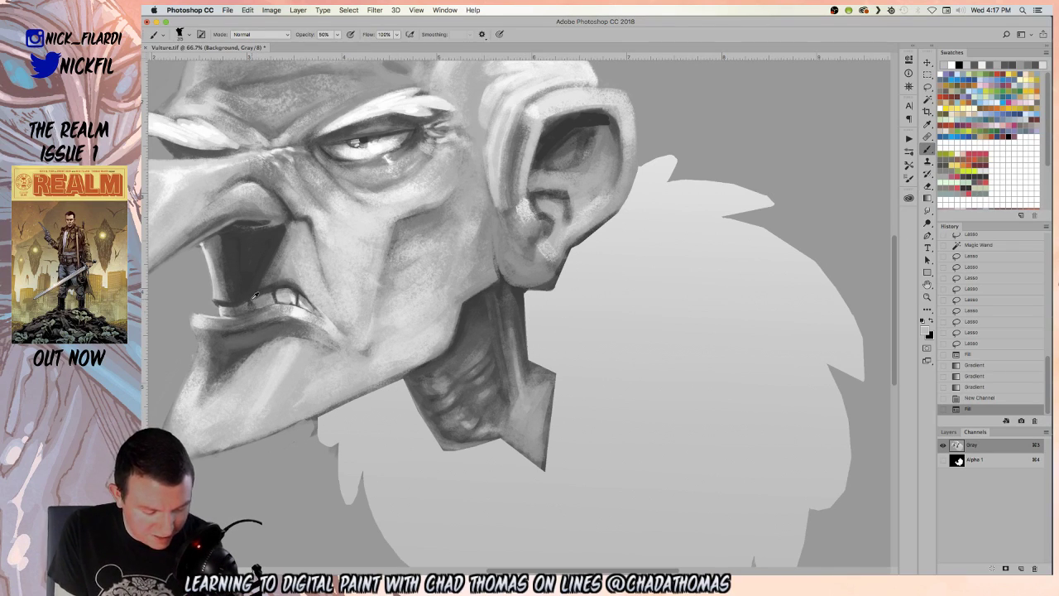
alt+click(255, 294)
drag(252, 304, 252, 308)
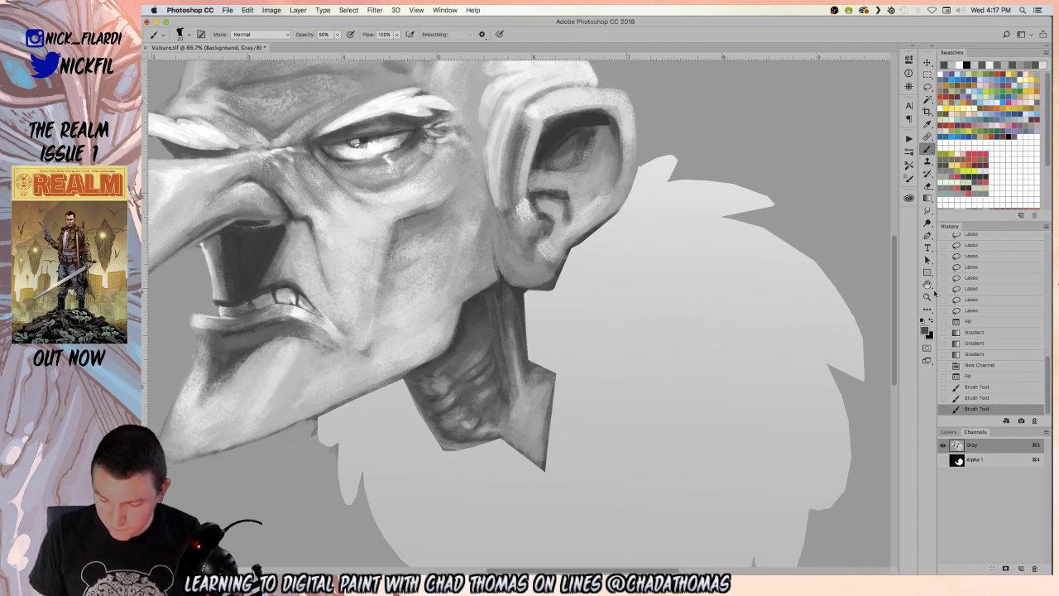
- Darken the underside of the earlobe where it meets the neck, raising the brush opacity to 100%
click(928, 284)
scroll(744, 307, down, 3)
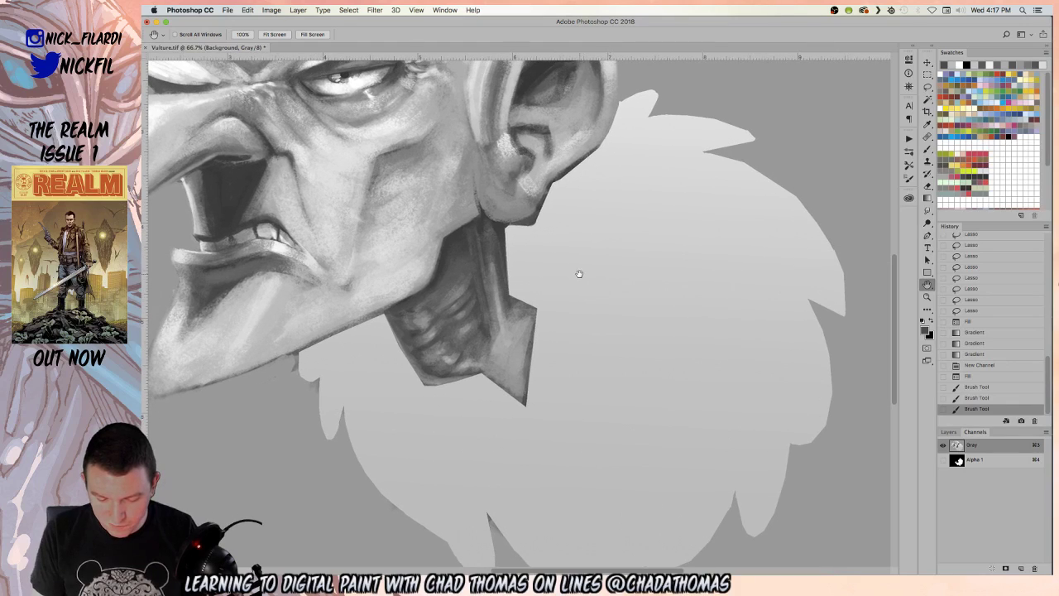
click(927, 149)
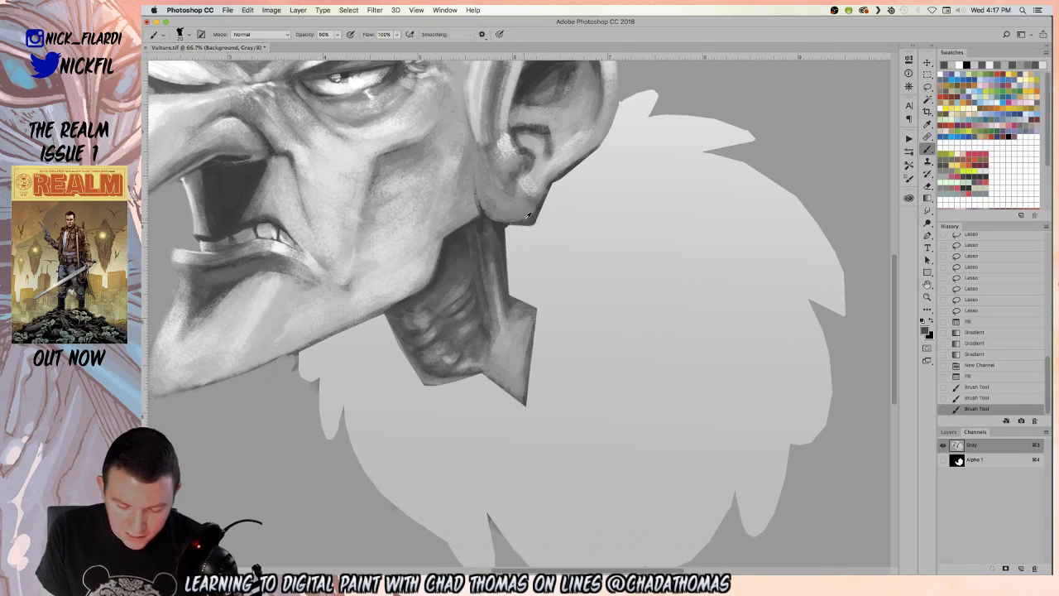
drag(498, 226, 523, 227)
key(0)
key(super+z)
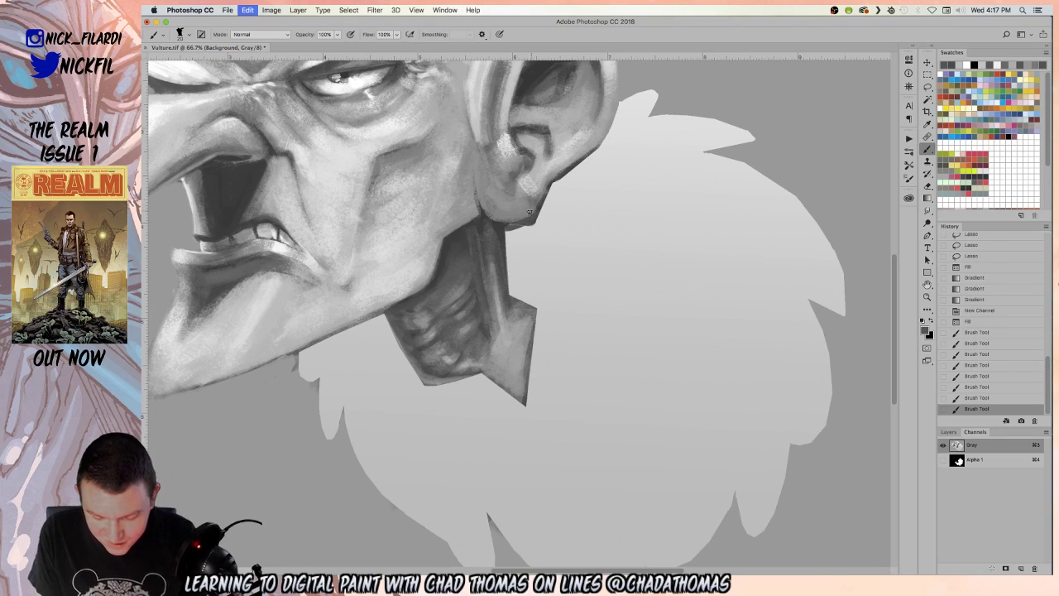
- Brighten the collar with a white gradient near the ear and shade it from below with a grey gradient at 50% opacity
key(z)
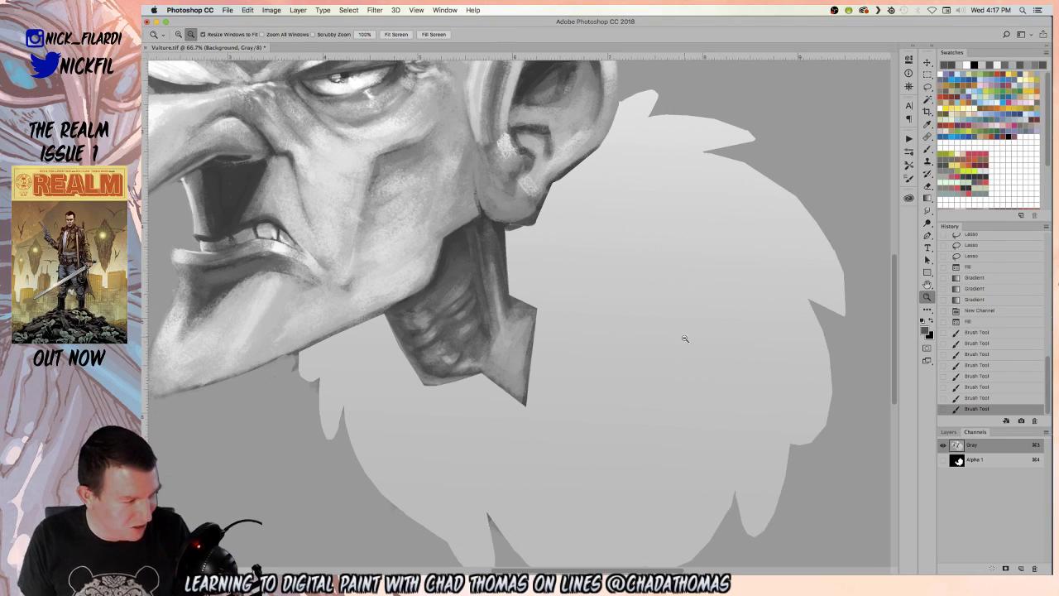
alt+click(683, 338)
alt+click(688, 337)
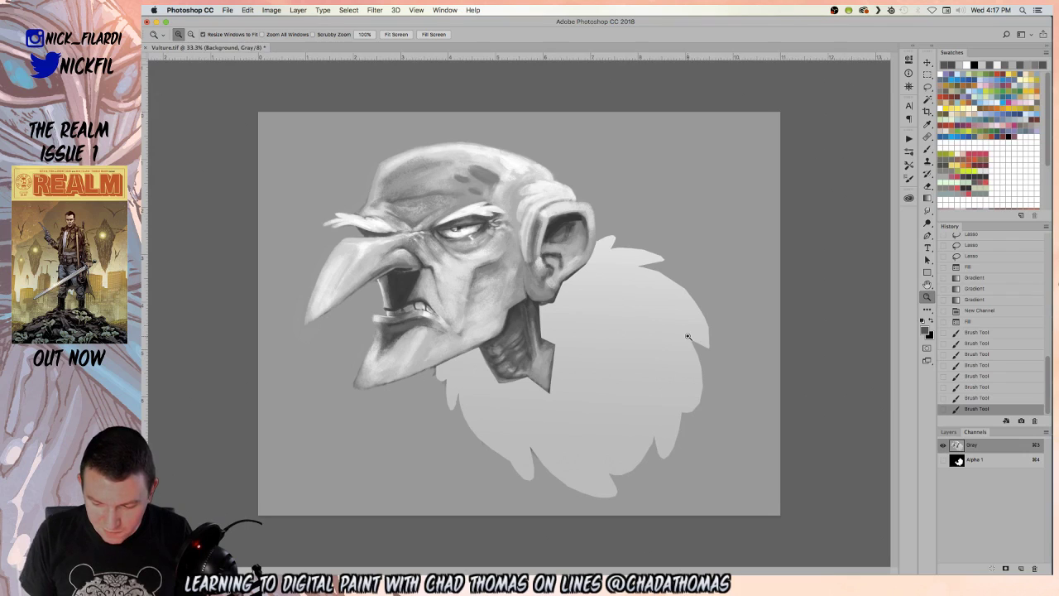
key(x)
key(b)
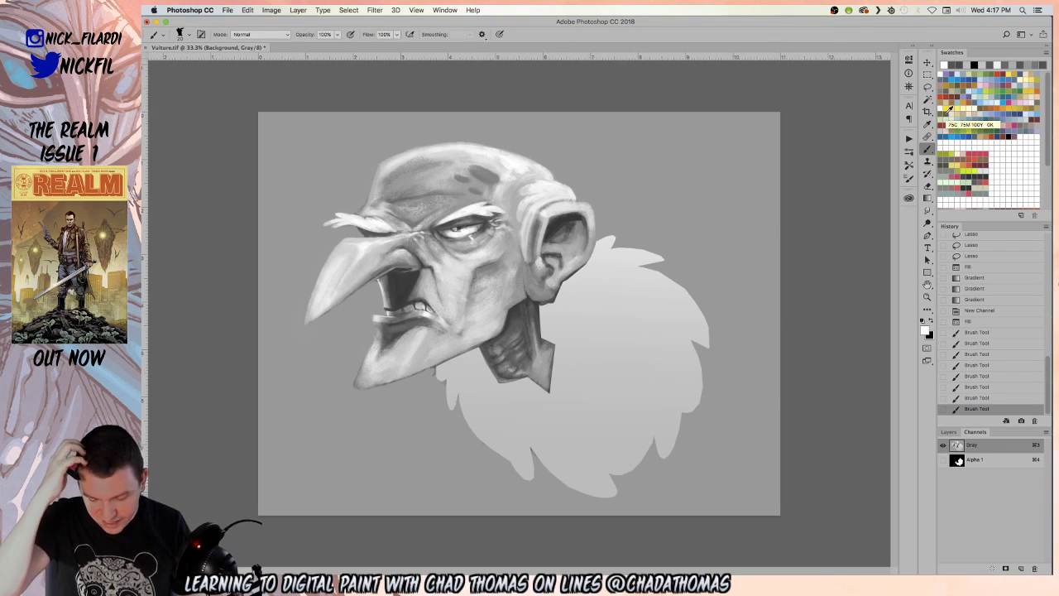
click(927, 198)
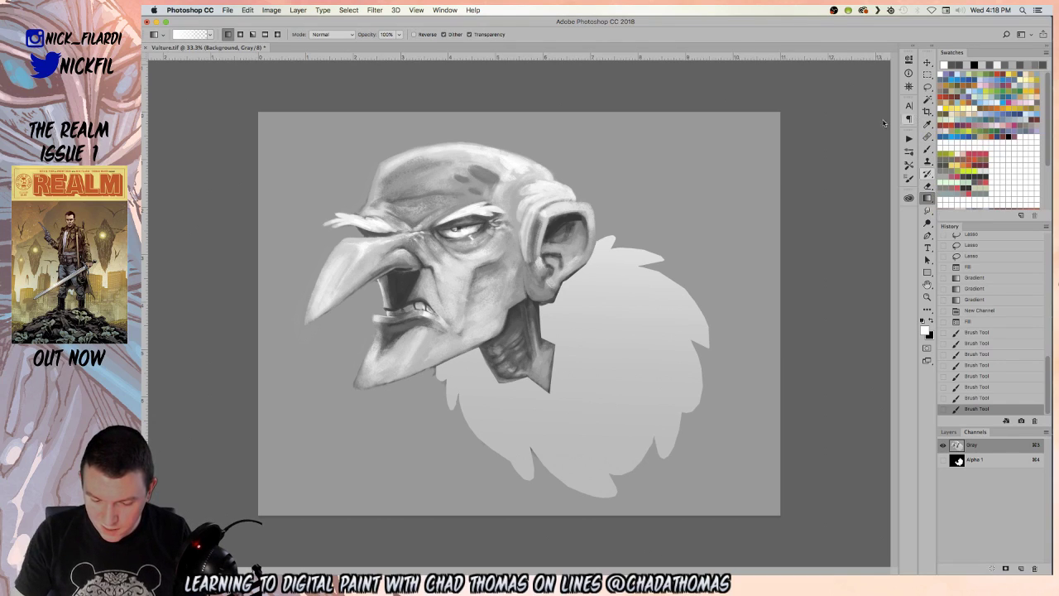
drag(566, 240, 571, 218)
key(5)
drag(587, 536, 584, 230)
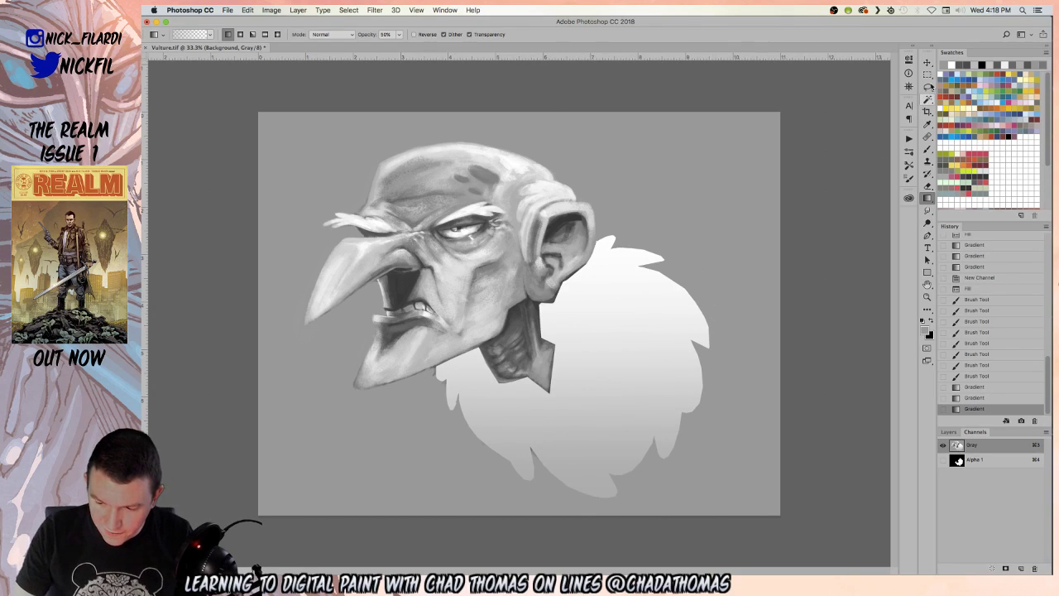
- Deselect the collar and lasso an inner feather layer with a jagged outer edge, from below the ear around the neck
click(927, 74)
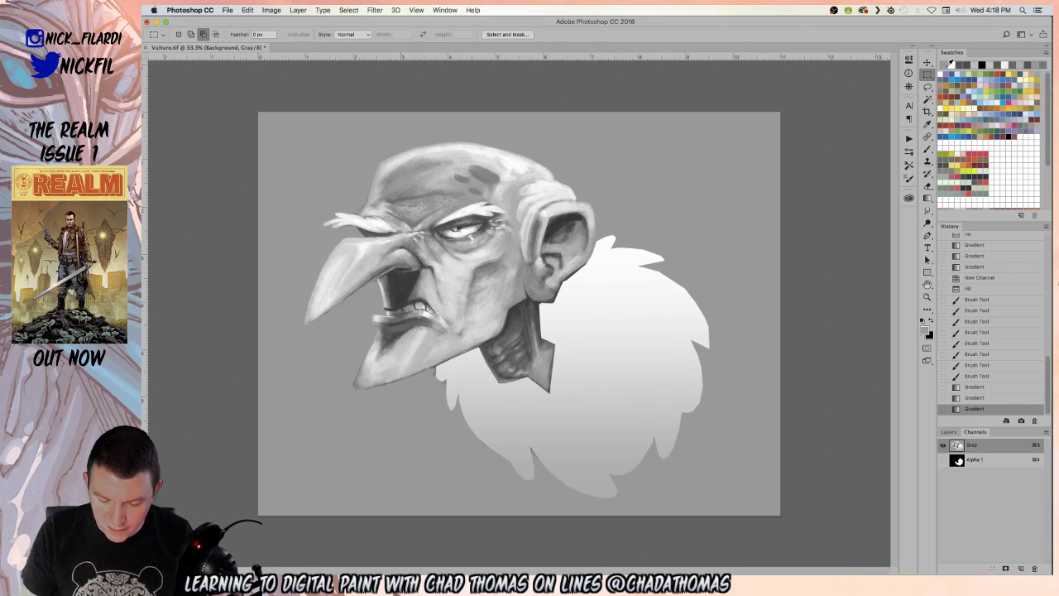
key(super+d)
key(l)
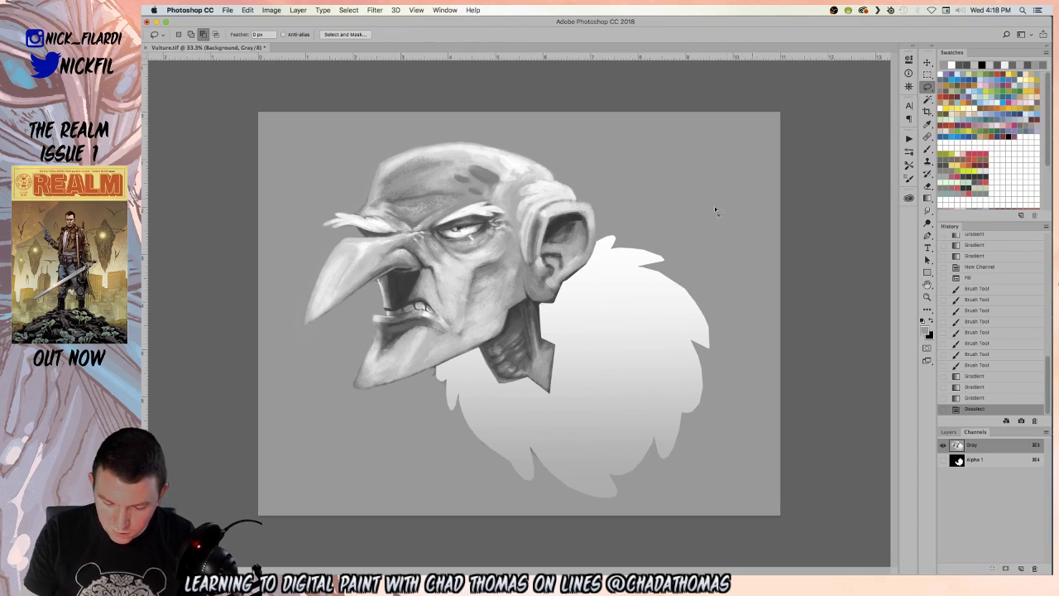
mouse_move(563, 294)
mouse_down()
mouse_move(587, 279)
mouse_move(581, 291)
mouse_move(618, 286)
mouse_move(638, 304)
mouse_move(637, 328)
mouse_move(667, 386)
mouse_move(651, 387)
mouse_move(646, 432)
mouse_move(614, 454)
mouse_move(480, 428)
mouse_move(467, 352)
mouse_move(513, 302)
mouse_up()
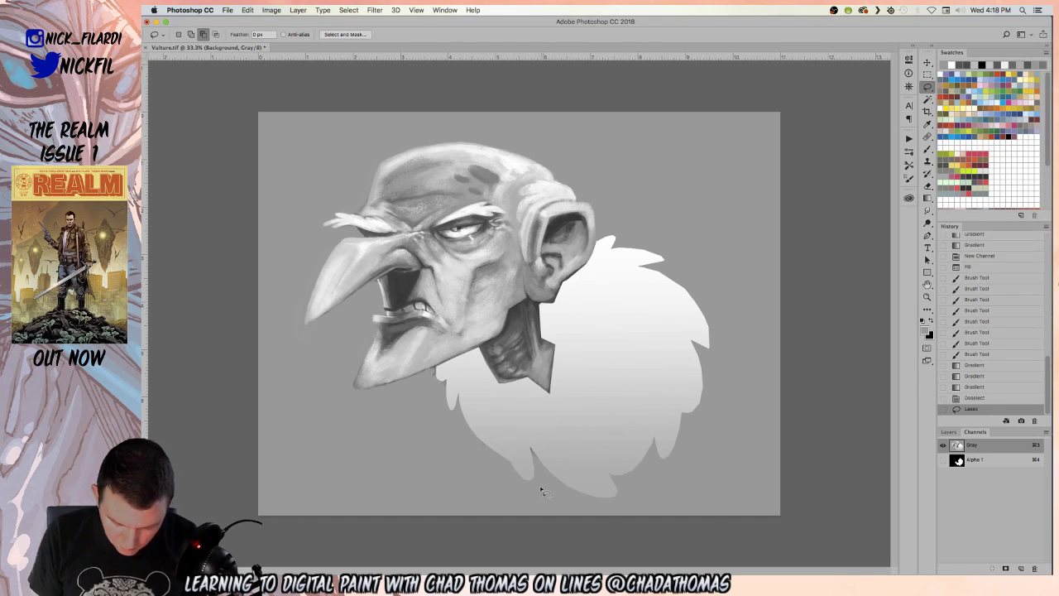
mouse_move(465, 364)
mouse_down()
mouse_move(471, 385)
mouse_move(546, 395)
mouse_up()
drag(551, 460, 633, 506)
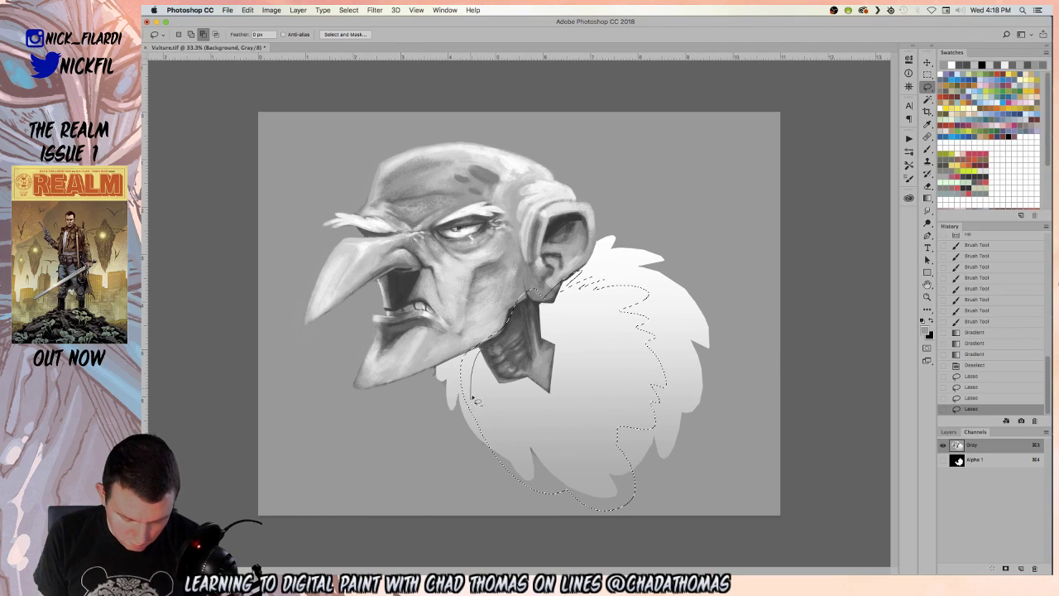
mouse_move(485, 443)
mouse_down()
mouse_move(471, 339)
mouse_move(493, 318)
mouse_move(466, 380)
mouse_up()
drag(511, 302, 511, 302)
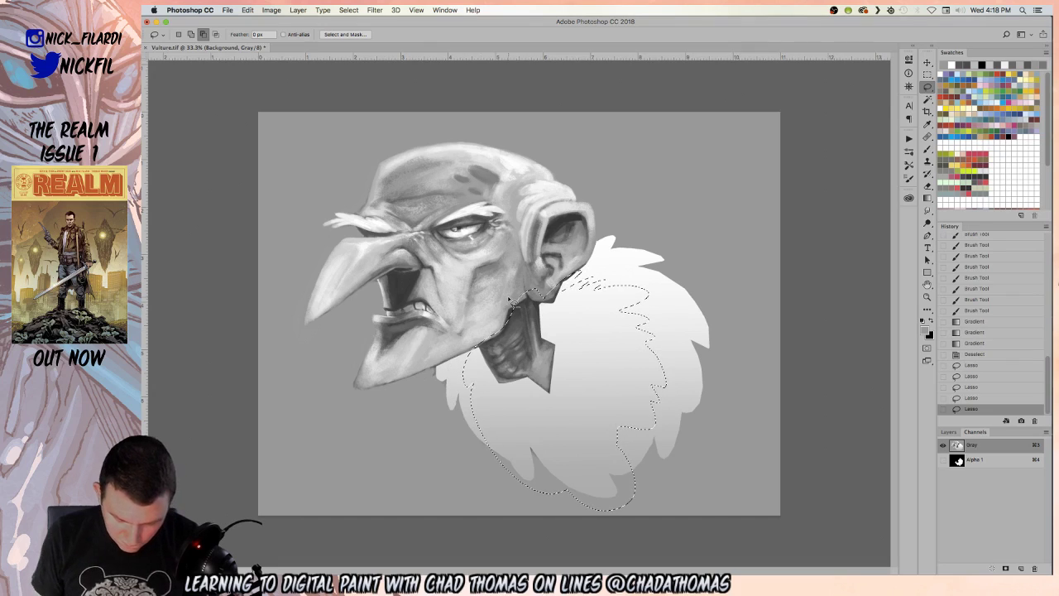
- Trim the inner feather selection to the collar shape using a contiguous Magic Wand on Alpha 1, and ready the Gradient tool on the grey composite
click(976, 460)
click(928, 98)
click(708, 289)
click(560, 385)
click(631, 488)
click(1018, 444)
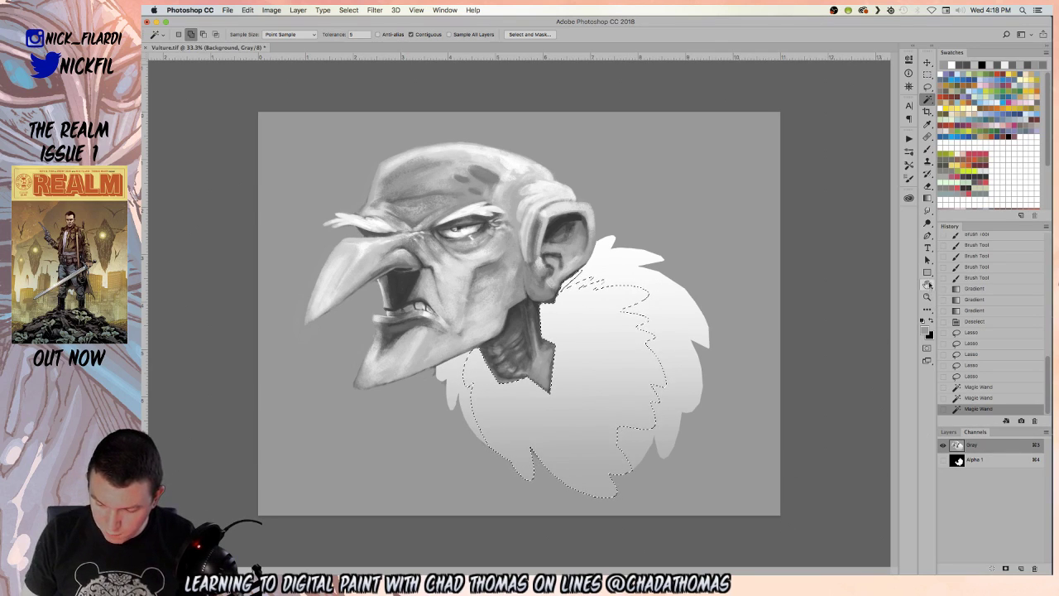
click(928, 199)
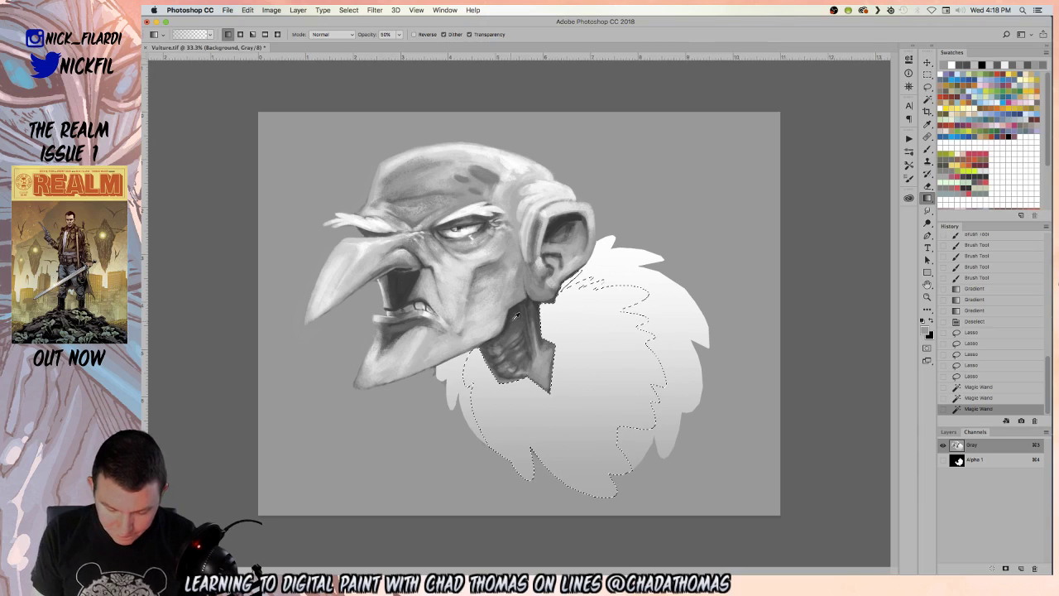
- Fill the inner feather selection with dark grey, fade the fill, and deselect it
key(x)
key(alt+BackSpace)
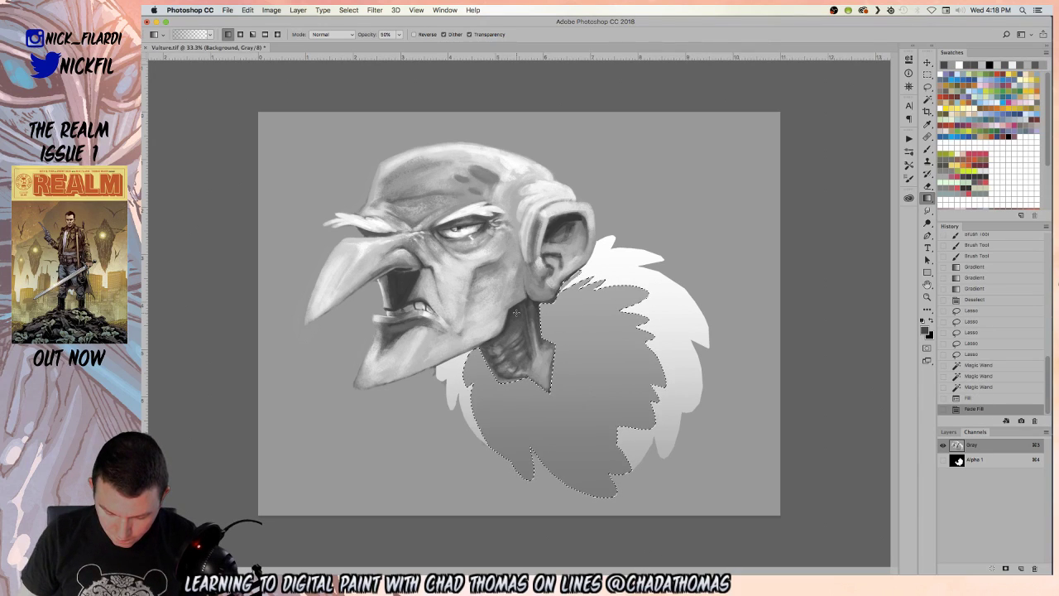
key(super+d)
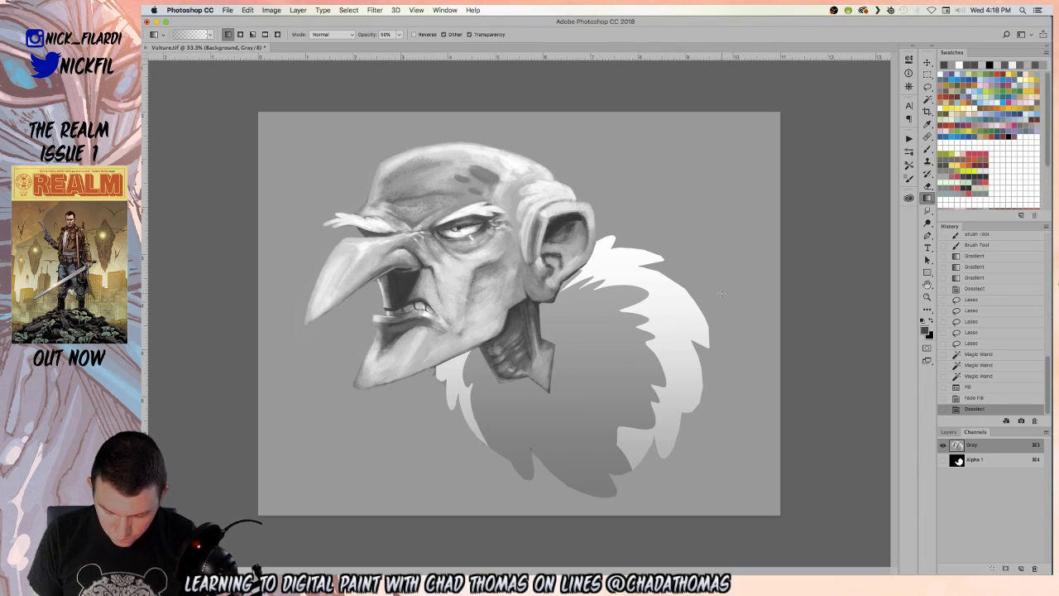
key(super+z)
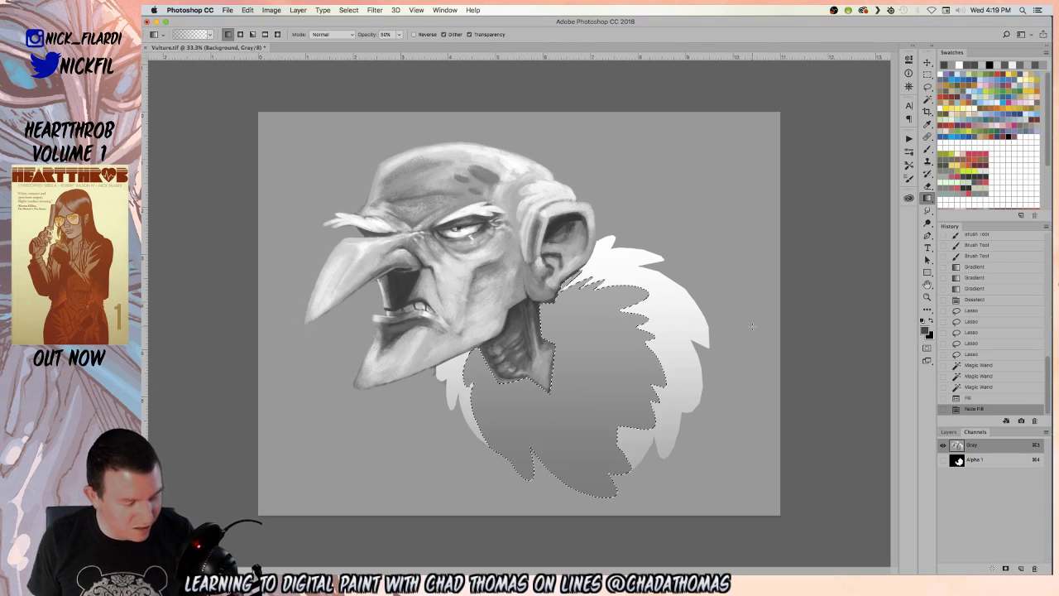
key(super+d)
- Lasso a jagged feather clump from below the ear across the upper back of the collar
key(l)
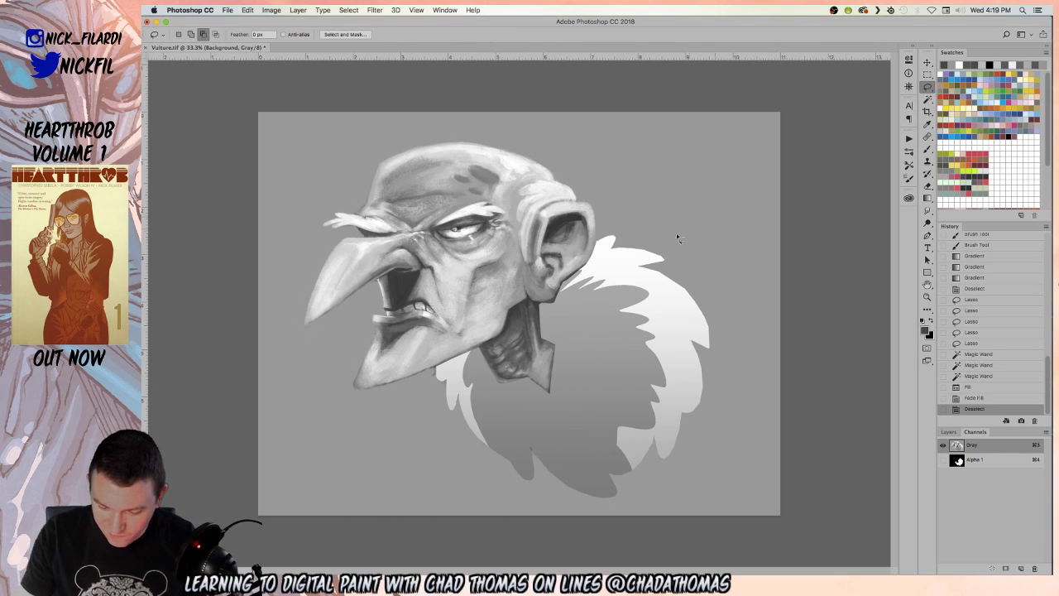
mouse_move(577, 278)
mouse_down()
mouse_move(554, 308)
mouse_move(589, 288)
mouse_move(548, 325)
mouse_move(590, 299)
mouse_move(566, 330)
mouse_move(629, 304)
mouse_move(558, 301)
mouse_move(560, 327)
mouse_move(607, 307)
mouse_move(574, 343)
mouse_move(624, 337)
mouse_move(609, 367)
mouse_move(645, 394)
mouse_move(672, 329)
mouse_up()
key(super+z)
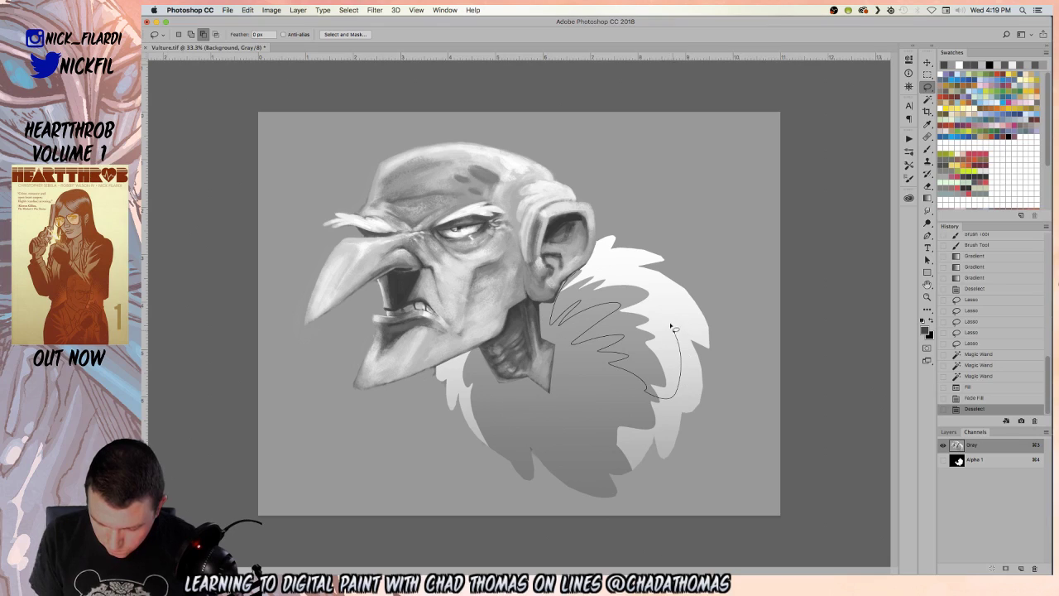
drag(604, 270, 603, 269)
mouse_move(649, 357)
mouse_down()
mouse_move(600, 364)
mouse_move(586, 396)
mouse_move(652, 357)
mouse_up()
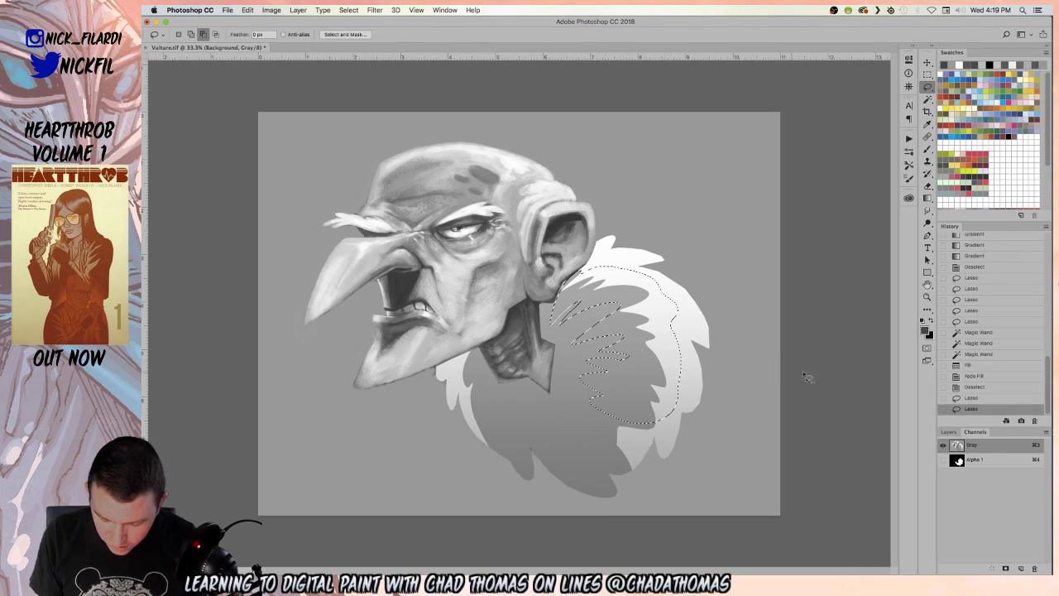
key(e)
click(631, 330)
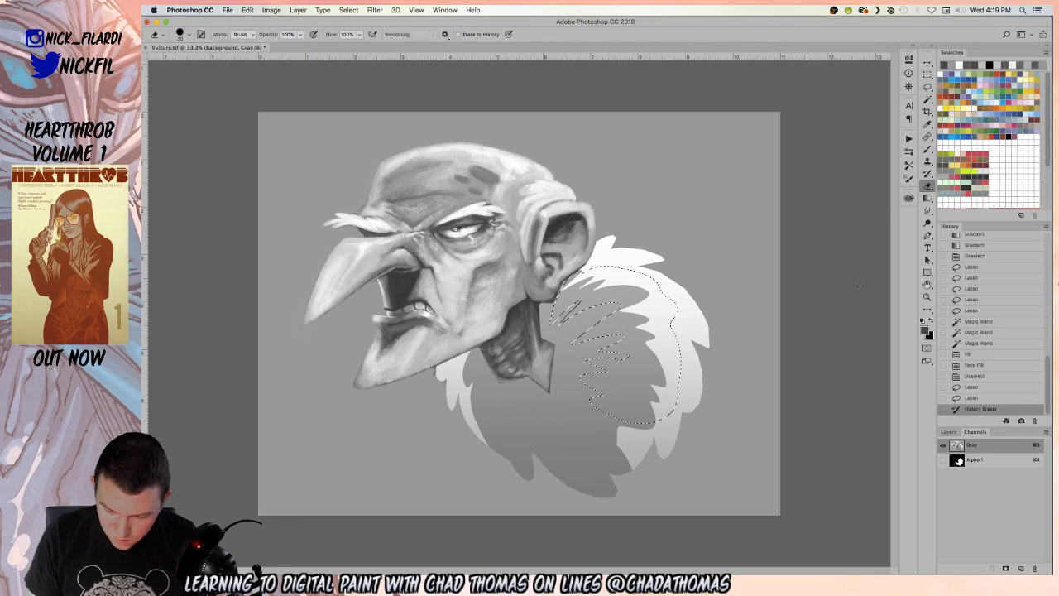
- Try layering white gradients at 50% opacity downward over the lassoed feather clump, and deselect it
key(g)
drag(636, 217, 637, 430)
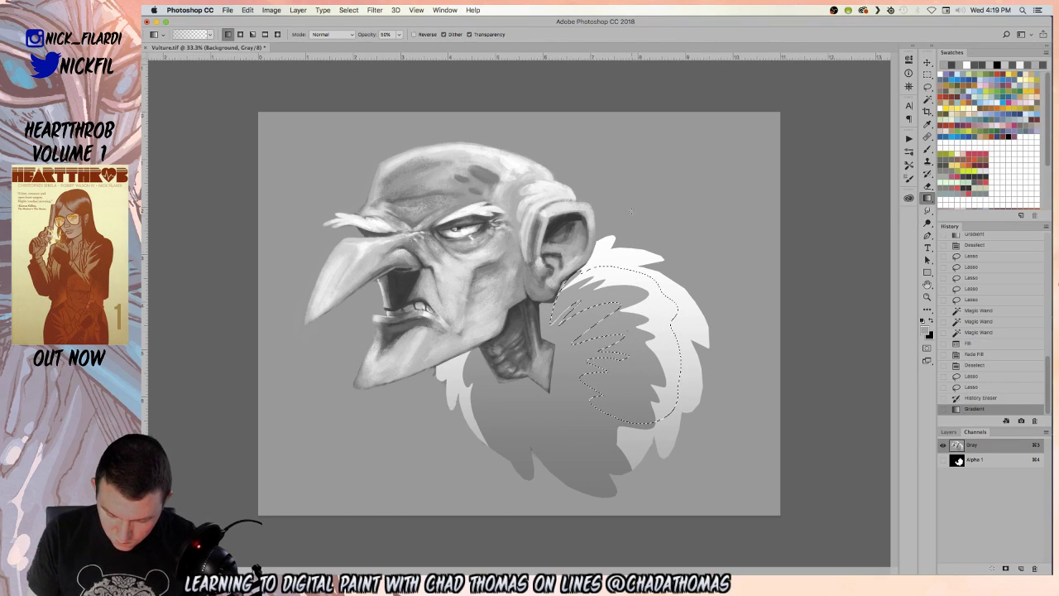
drag(639, 266, 644, 436)
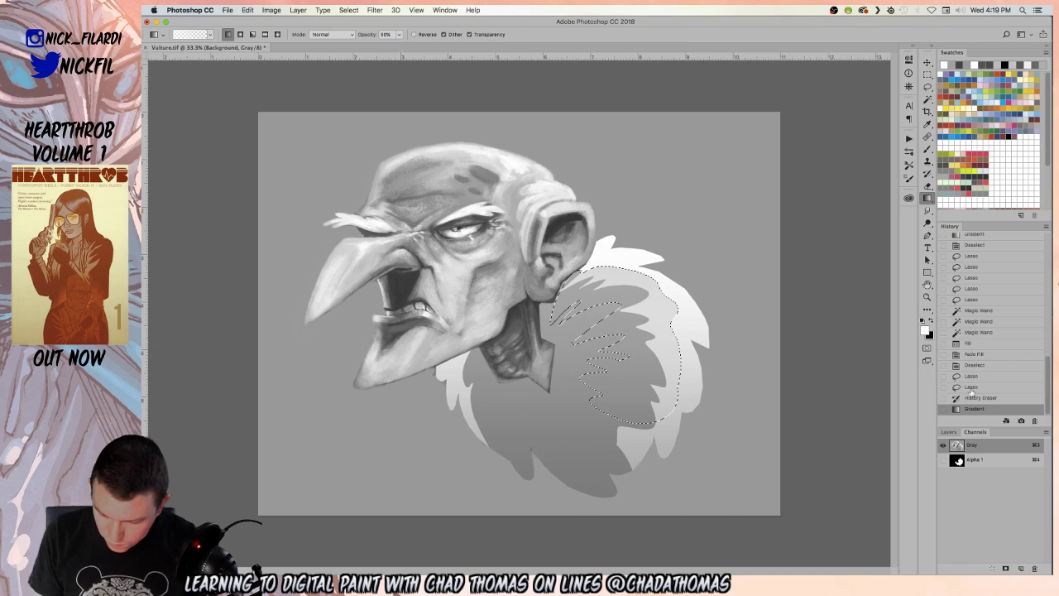
key(super+alt+z)
key(super+alt+z)
drag(612, 197, 620, 460)
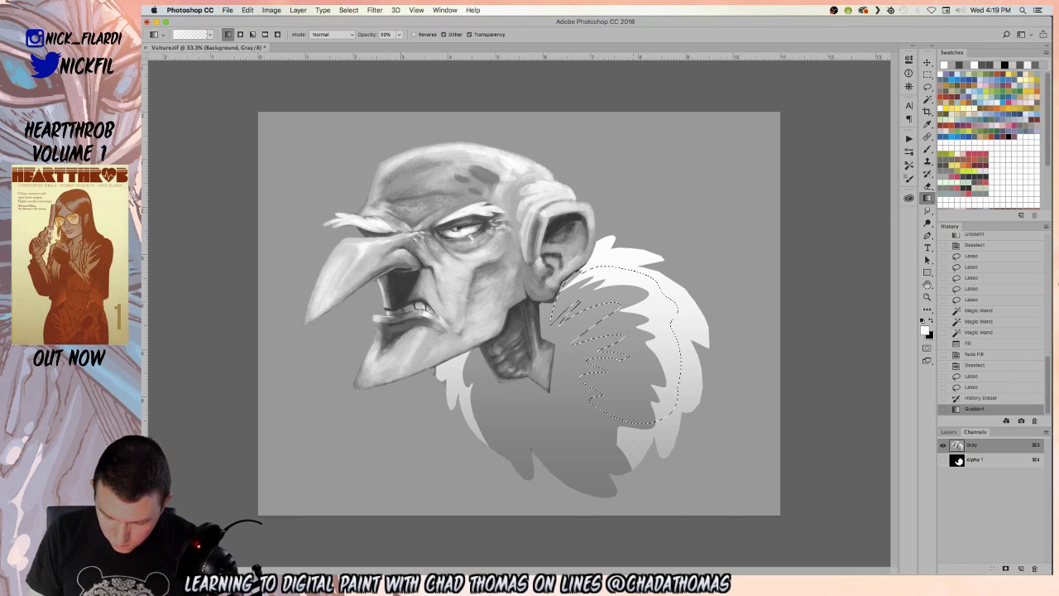
drag(633, 257, 637, 443)
key(super+d)
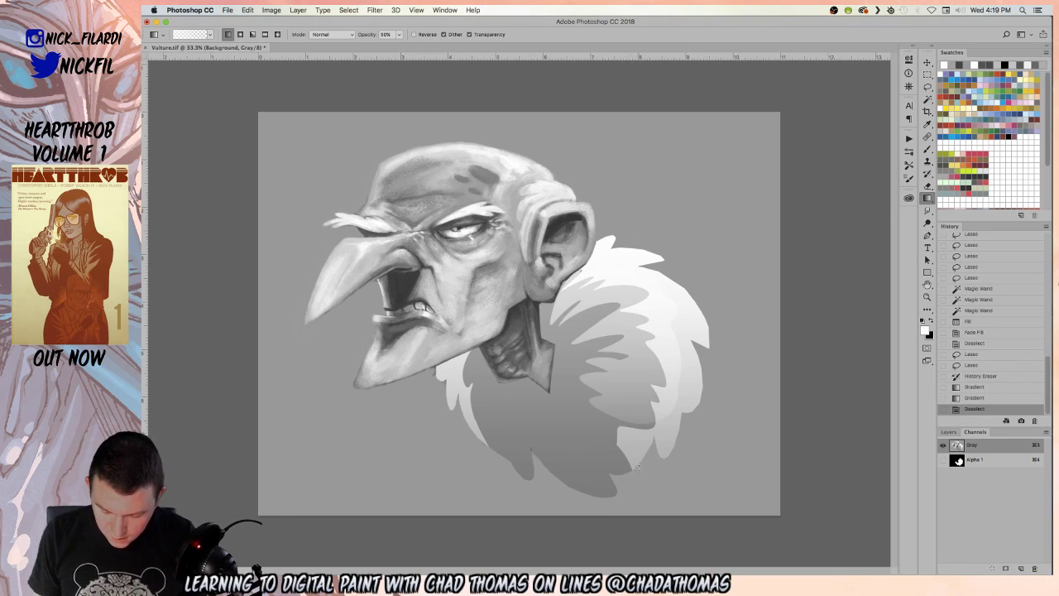
- Restore the feather selection and step back in the history to the state before the gradients
key(super+z)
key(z)
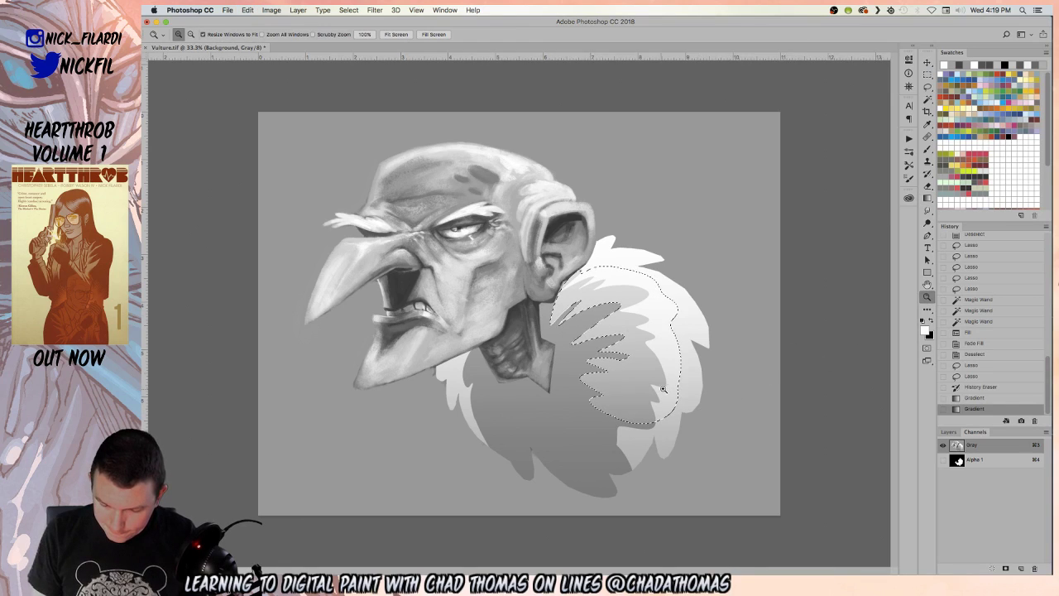
click(666, 389)
alt+click(657, 404)
alt+click(658, 404)
key(super+d)
scroll(986, 364, up, 1)
click(981, 396)
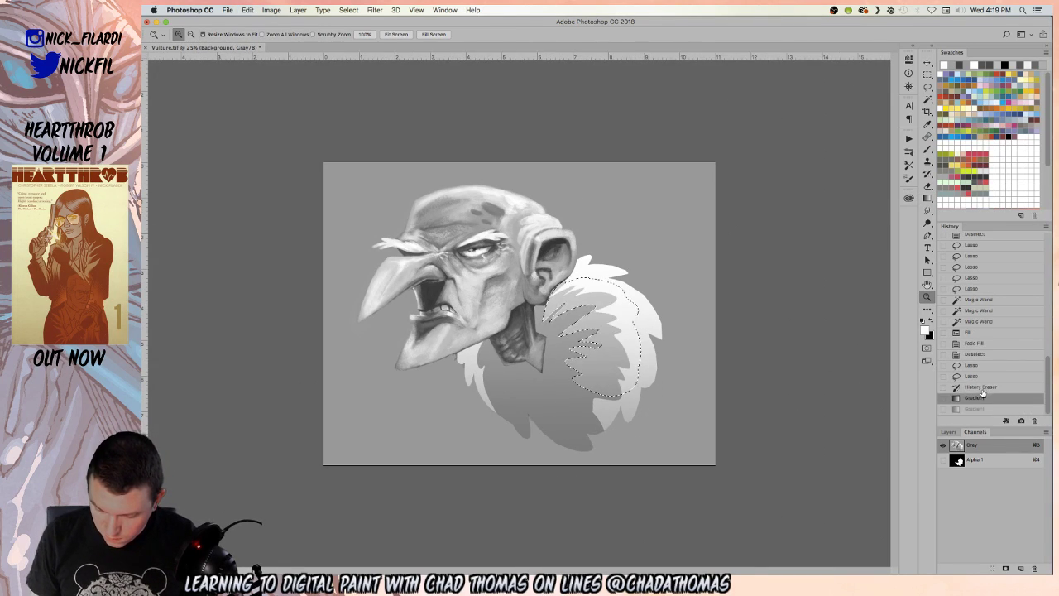
click(984, 387)
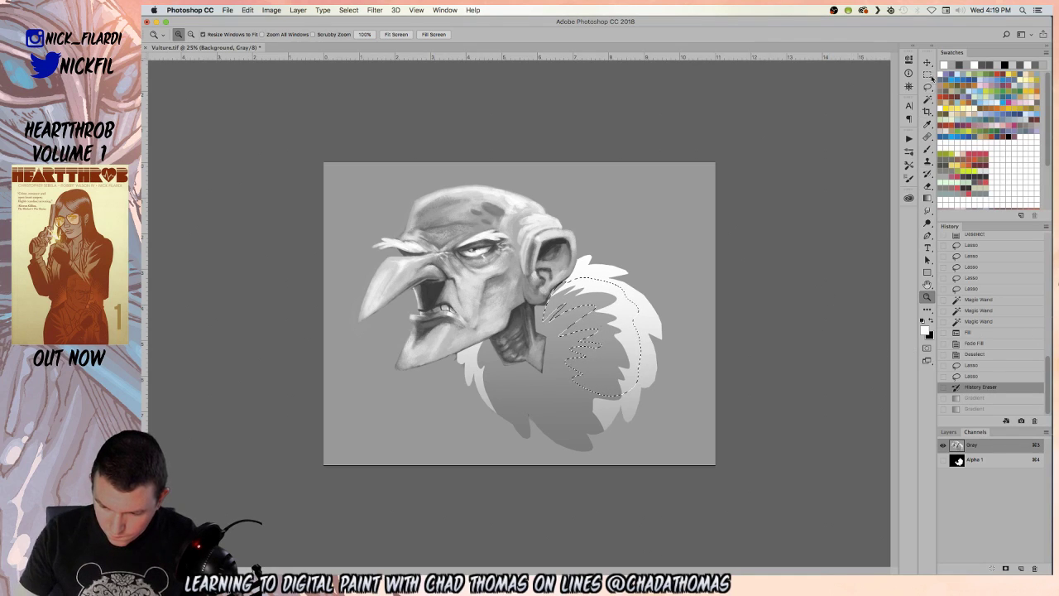
- Extend the lasso selection with jagged feather tips along the collar's outer back edge, its lower back, and the front below the chin
key(l)
mouse_move(594, 281)
mouse_down()
mouse_move(628, 289)
mouse_move(592, 290)
mouse_move(637, 312)
mouse_up()
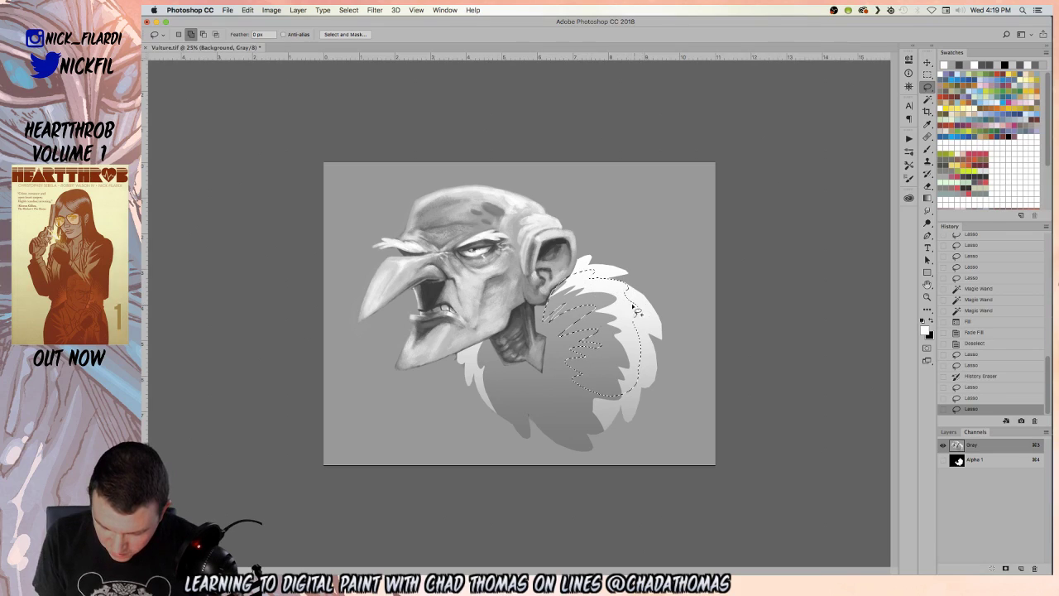
mouse_move(642, 373)
mouse_down()
mouse_move(616, 343)
mouse_move(639, 384)
mouse_move(624, 374)
mouse_move(613, 396)
mouse_move(636, 396)
mouse_move(606, 374)
mouse_move(613, 396)
mouse_move(637, 395)
mouse_move(612, 357)
mouse_move(642, 367)
mouse_move(623, 371)
mouse_move(627, 389)
mouse_move(624, 348)
mouse_move(610, 395)
mouse_move(589, 379)
mouse_move(602, 399)
mouse_move(637, 364)
mouse_up()
mouse_move(606, 430)
mouse_down()
mouse_move(611, 377)
mouse_move(603, 412)
mouse_up()
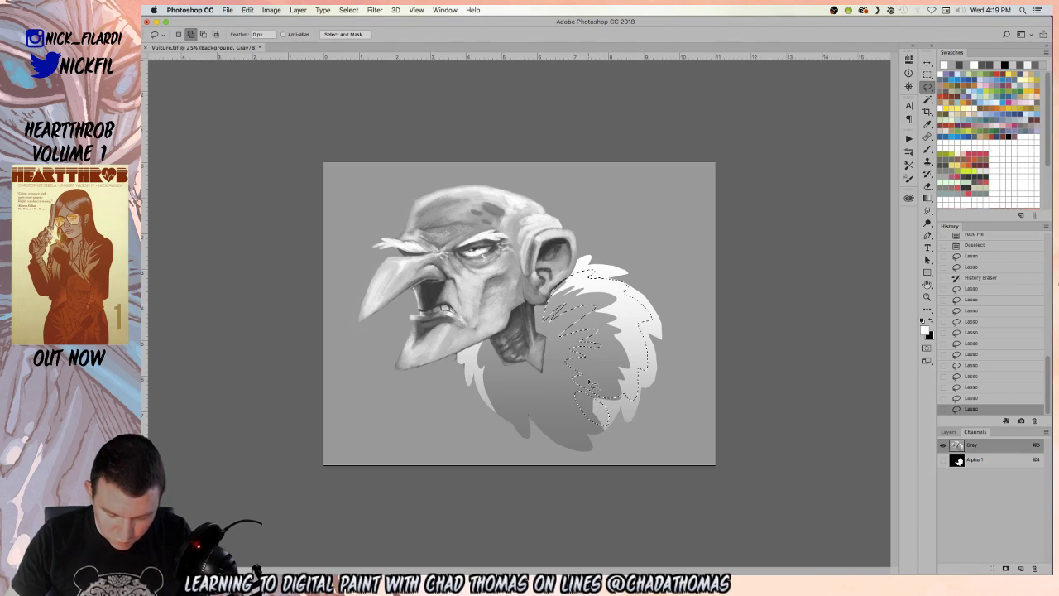
mouse_move(470, 361)
mouse_down()
mouse_move(459, 362)
mouse_move(488, 404)
mouse_move(495, 357)
mouse_move(475, 335)
mouse_up()
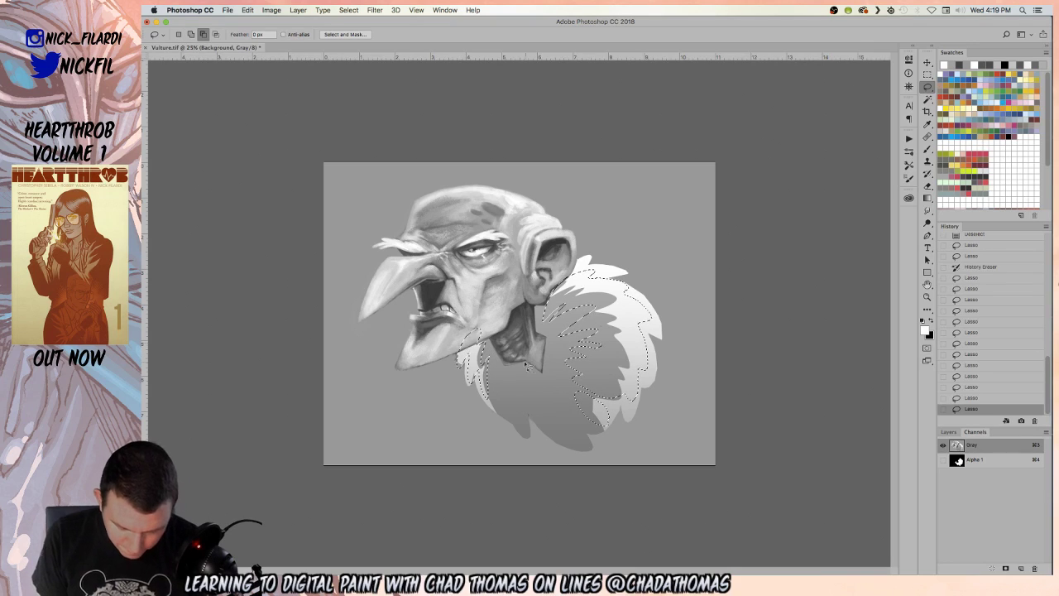
- Trim the feather selection to the collar shape with a contiguous Magic Wand on Alpha 1, and return to the Gray channel
click(927, 98)
click(982, 460)
alt+click(628, 440)
alt+click(476, 368)
click(976, 444)
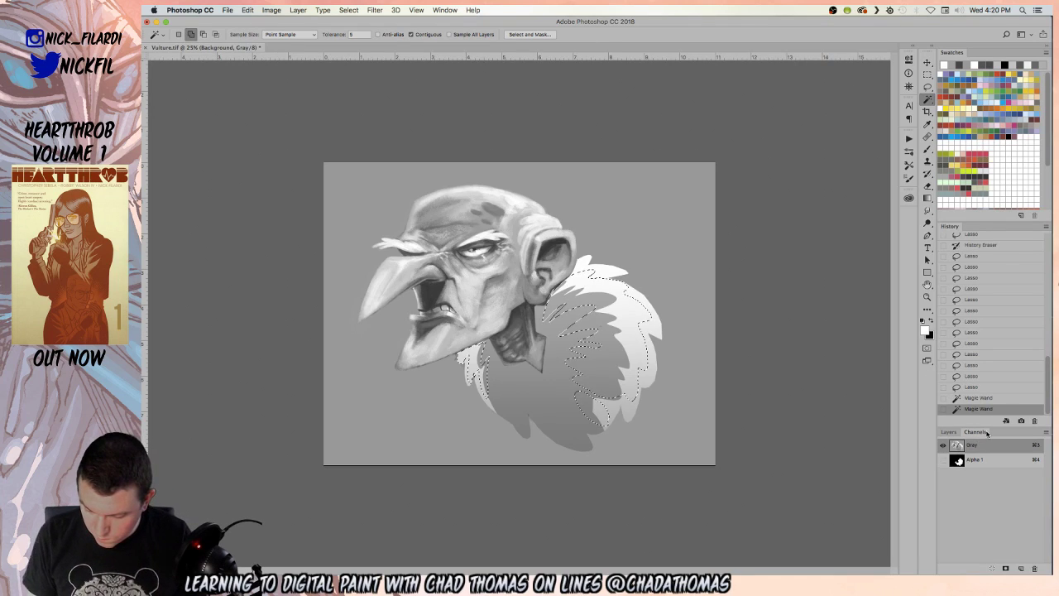
- Lighten the selected feathers with two downward white gradients at 50% opacity, and deselect them
click(927, 198)
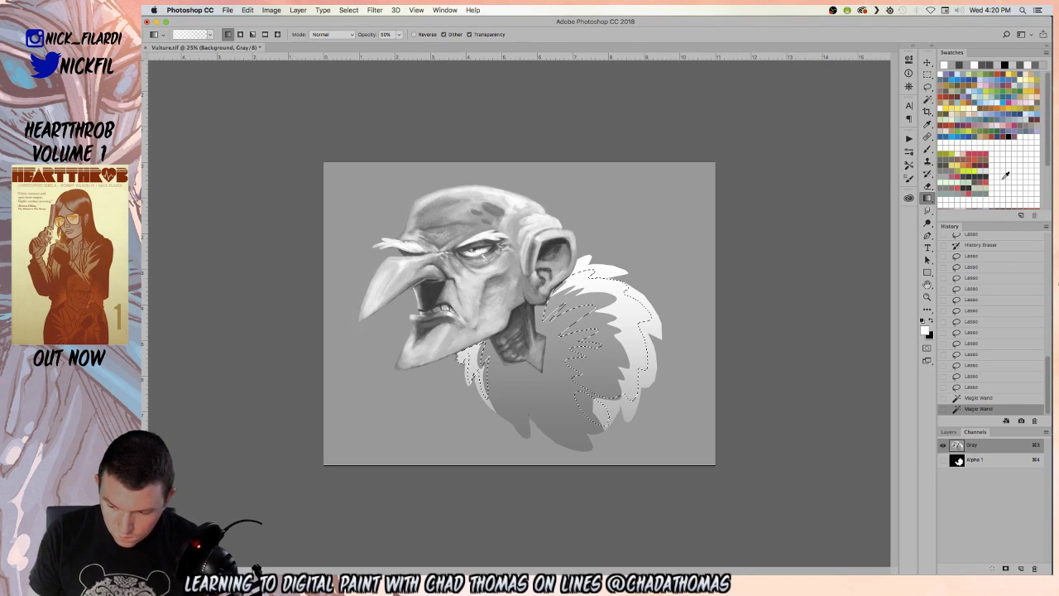
drag(549, 192, 539, 519)
drag(549, 192, 552, 438)
key(super+d)
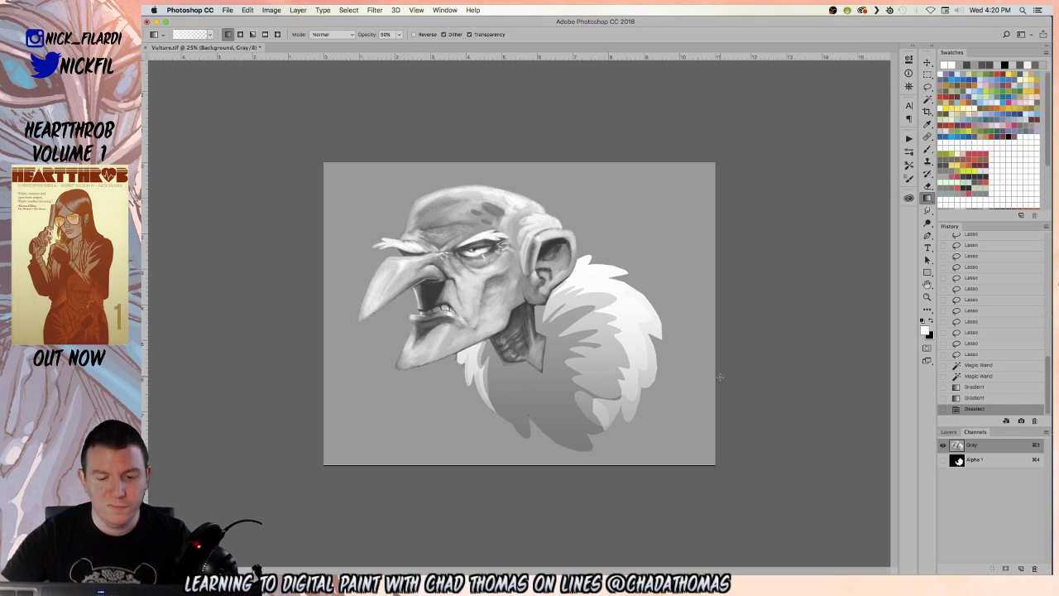
- Select the whole collar shape by removing the black background of Alpha 1 from a full-canvas selection, and return to the Gray channel
key(super+a)
key(w)
key(super+4)
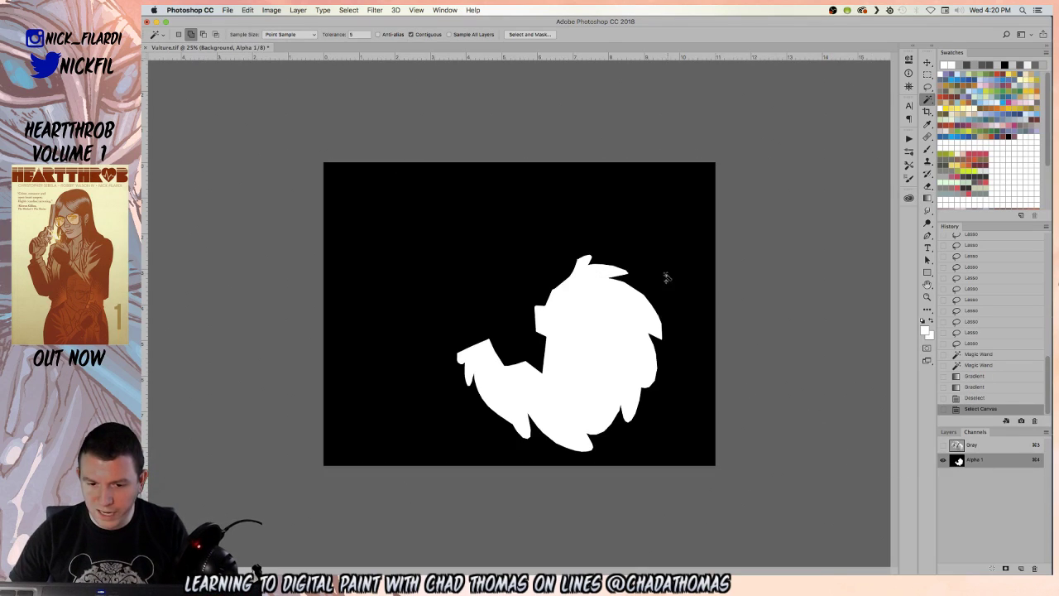
click(679, 312)
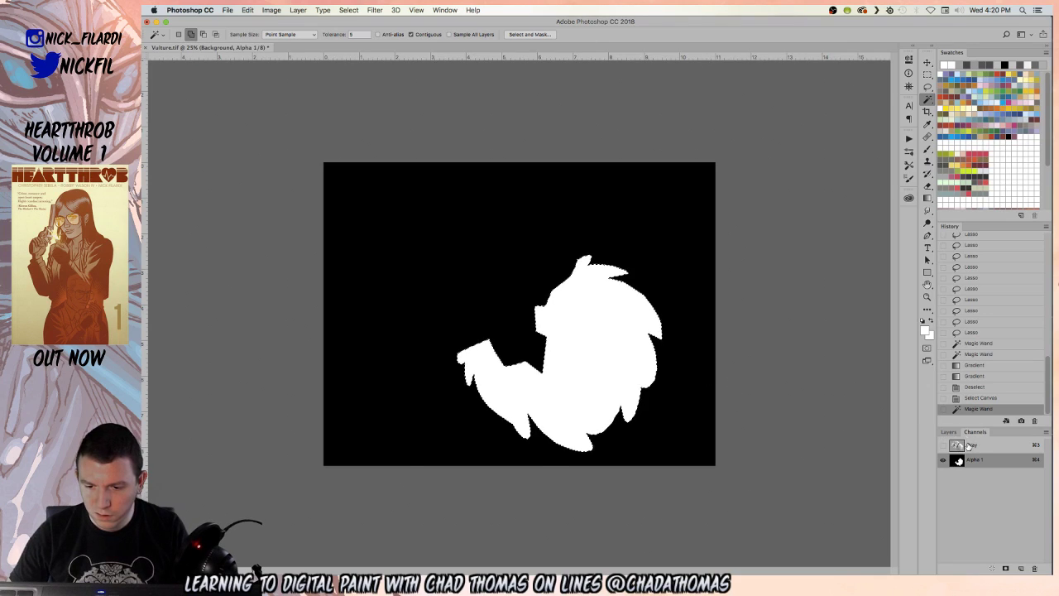
key(super+3)
- Fill the whole collar with a grey sampled from its lower part, fade the fill to mute the feathers, and deselect
key(b)
alt+click(560, 420)
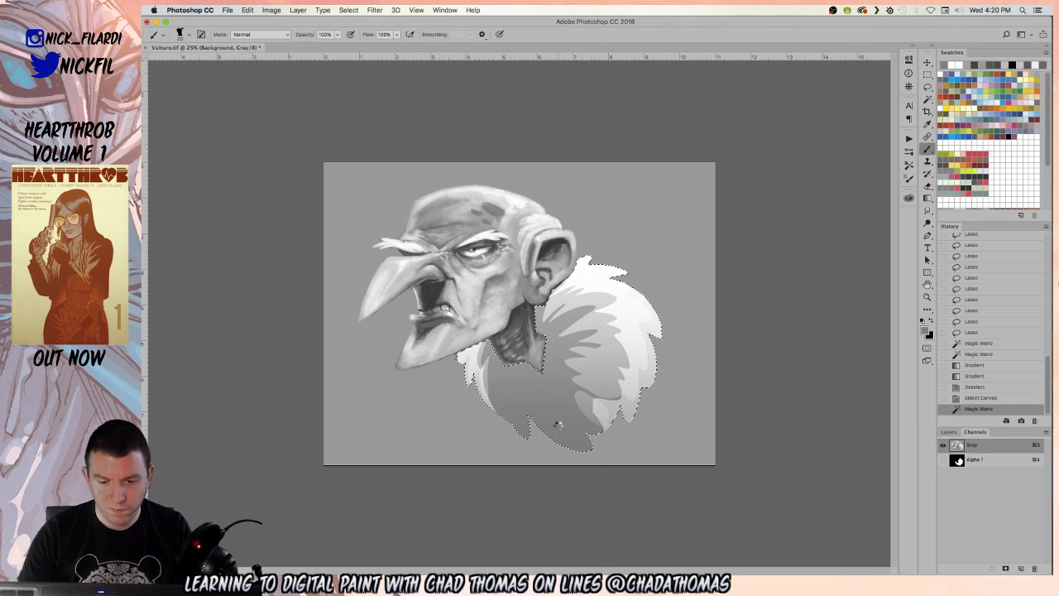
key(alt+BackSpace)
key(z)
key(super+h)
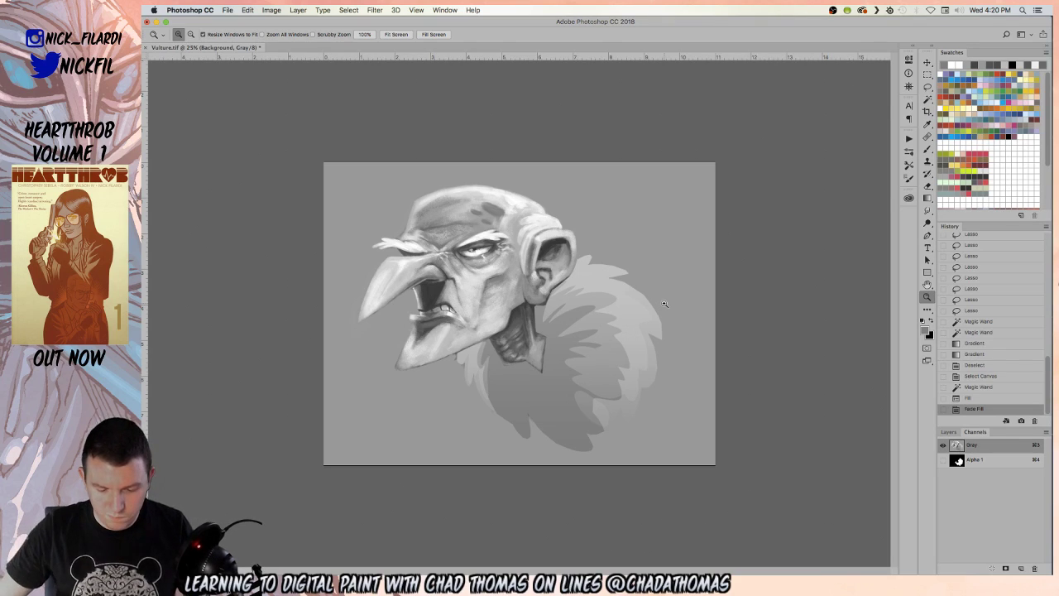
click(927, 86)
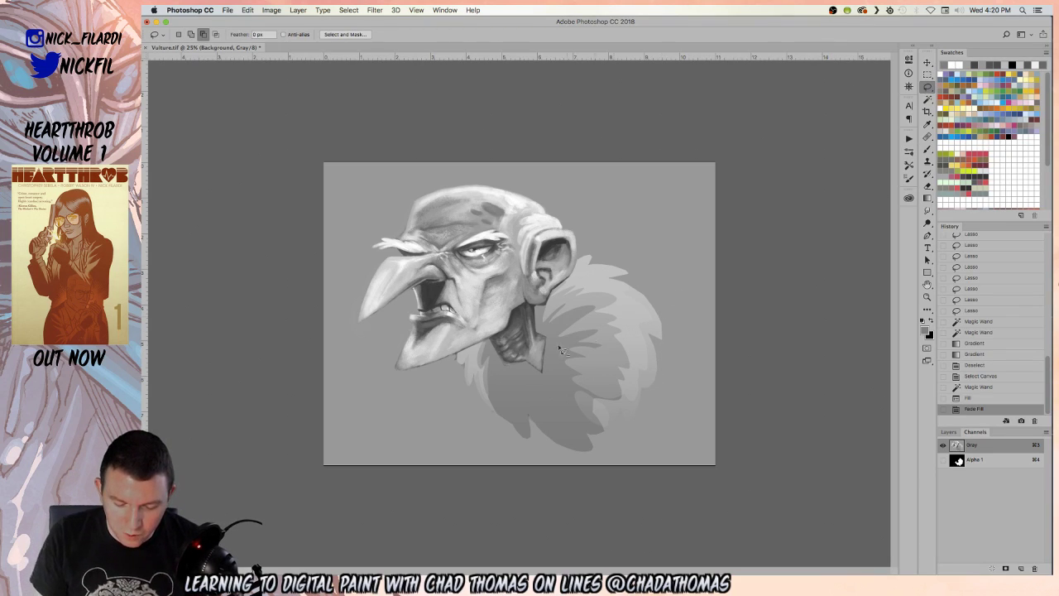
key(super+d)
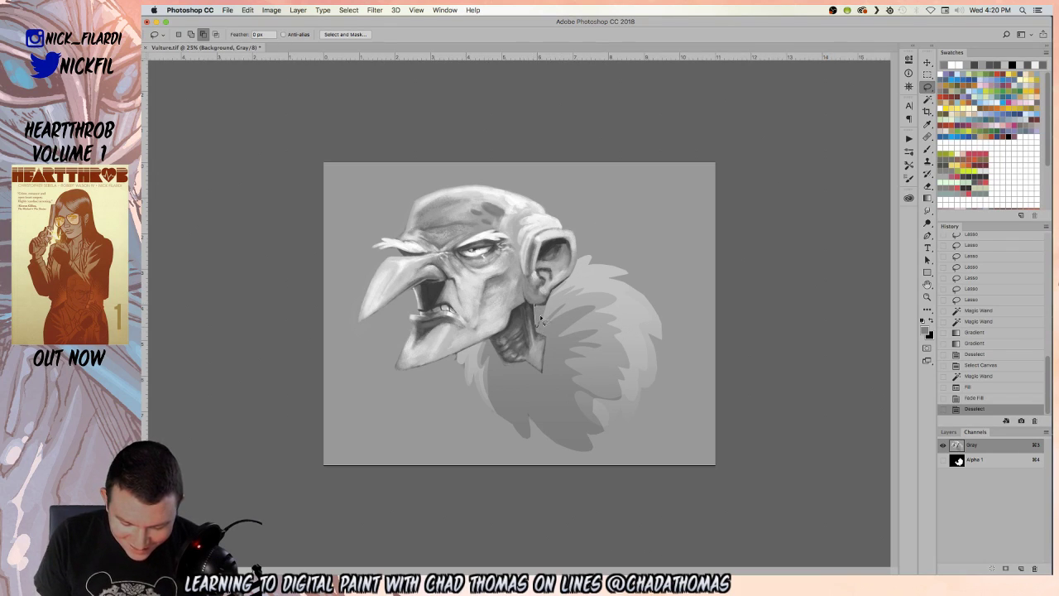
- Lasso a finer layer of jagged feathers from below the ear across the upper collar to its outer back edge
mouse_move(546, 321)
mouse_down()
mouse_move(601, 302)
mouse_move(596, 355)
mouse_move(631, 387)
mouse_move(656, 310)
mouse_move(578, 261)
mouse_move(560, 280)
mouse_move(645, 335)
mouse_move(612, 290)
mouse_move(649, 314)
mouse_move(637, 304)
mouse_up()
key(super+c)
drag(602, 315, 589, 328)
mouse_move(612, 278)
mouse_down()
mouse_move(604, 298)
mouse_move(659, 318)
mouse_move(666, 335)
mouse_up()
key(super+z)
key(super+z)
mouse_move(646, 300)
mouse_down()
mouse_move(661, 318)
mouse_move(658, 333)
mouse_up()
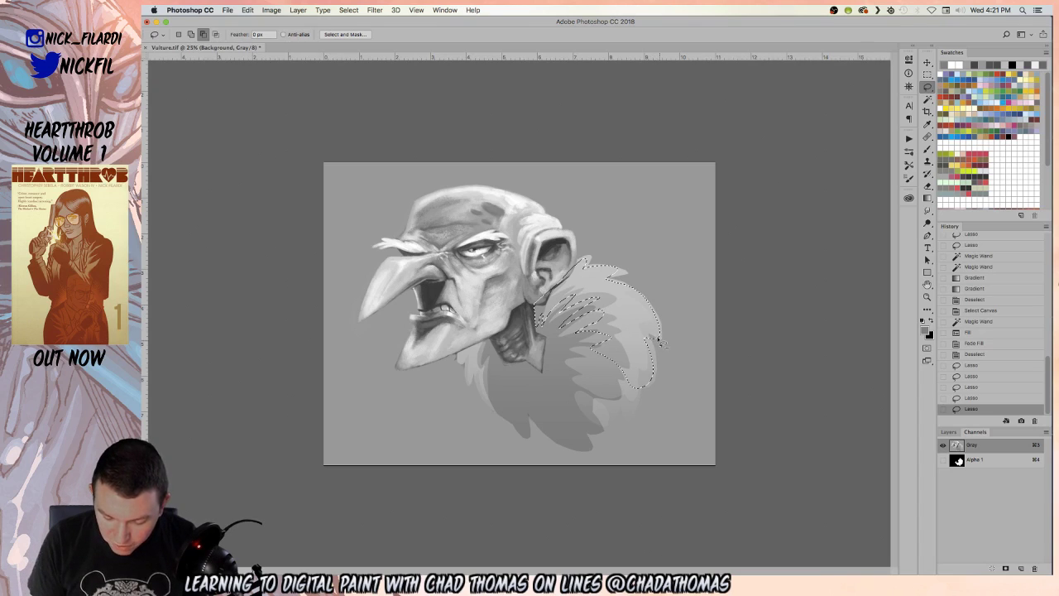
- Add feather clumps across the middle of the collar and at the front below the chin to the lasso selection
mouse_move(654, 374)
mouse_down()
mouse_move(662, 298)
mouse_move(601, 364)
mouse_move(623, 374)
mouse_up()
mouse_move(550, 342)
mouse_down()
mouse_move(583, 338)
mouse_move(560, 350)
mouse_move(583, 356)
mouse_move(560, 369)
mouse_move(587, 354)
mouse_move(563, 382)
mouse_up()
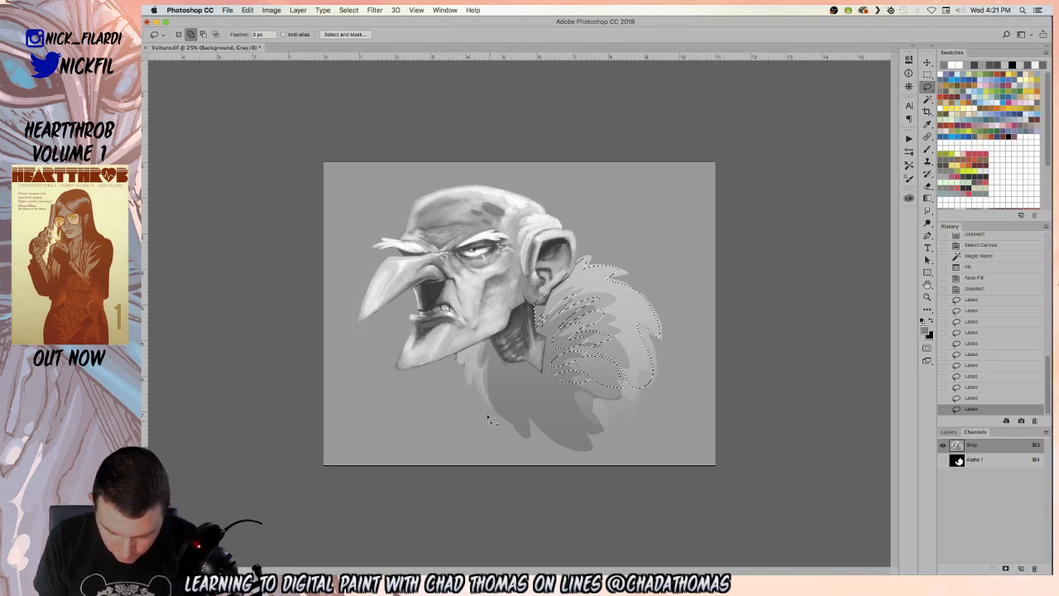
mouse_move(457, 349)
mouse_down()
mouse_move(493, 416)
mouse_move(494, 359)
mouse_move(476, 341)
mouse_up()
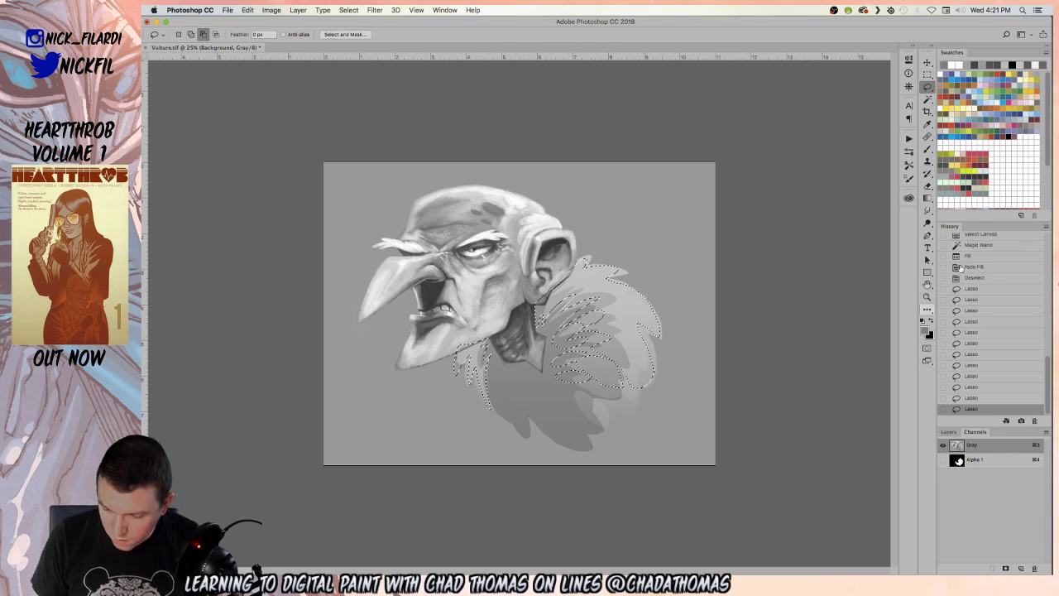
- Cut the areas outside the collar from the finer feather selection using the Magic Wand on Alpha 1, and return to the Gray channel
key(w)
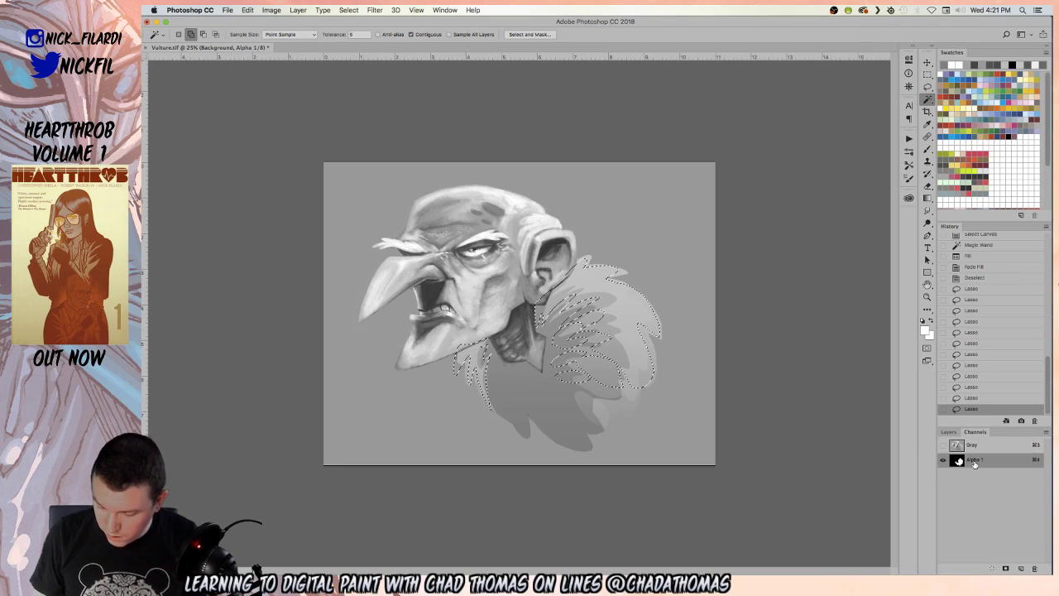
key(super+4)
click(683, 391)
click(461, 356)
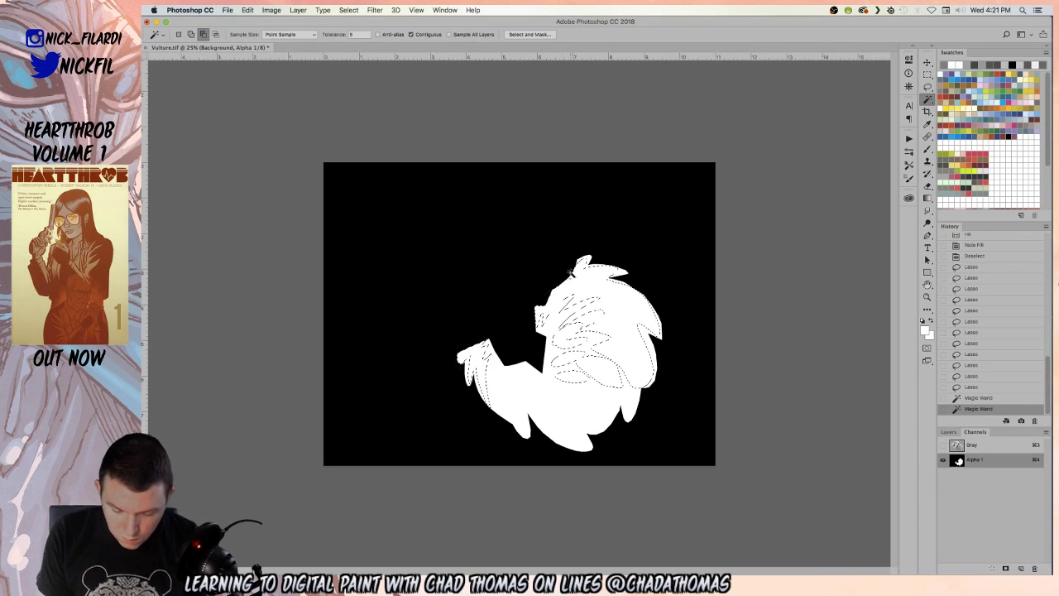
click(972, 446)
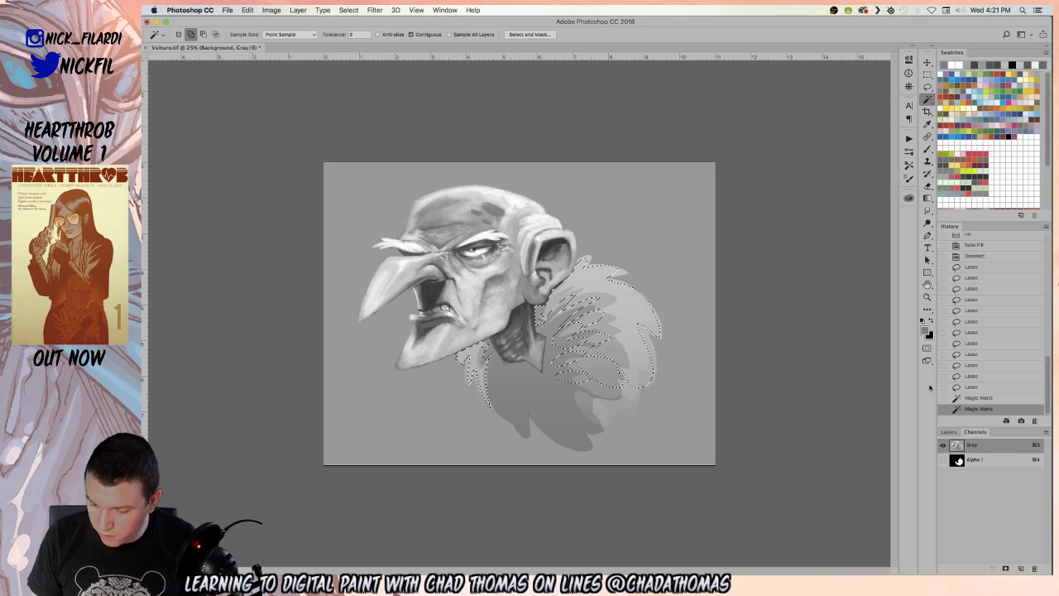
- Brighten the finer feather layer with two white gradients at 50% opacity running down from the ear, and deselect it
key(g)
drag(583, 273, 542, 469)
drag(583, 273, 559, 448)
key(super+d)
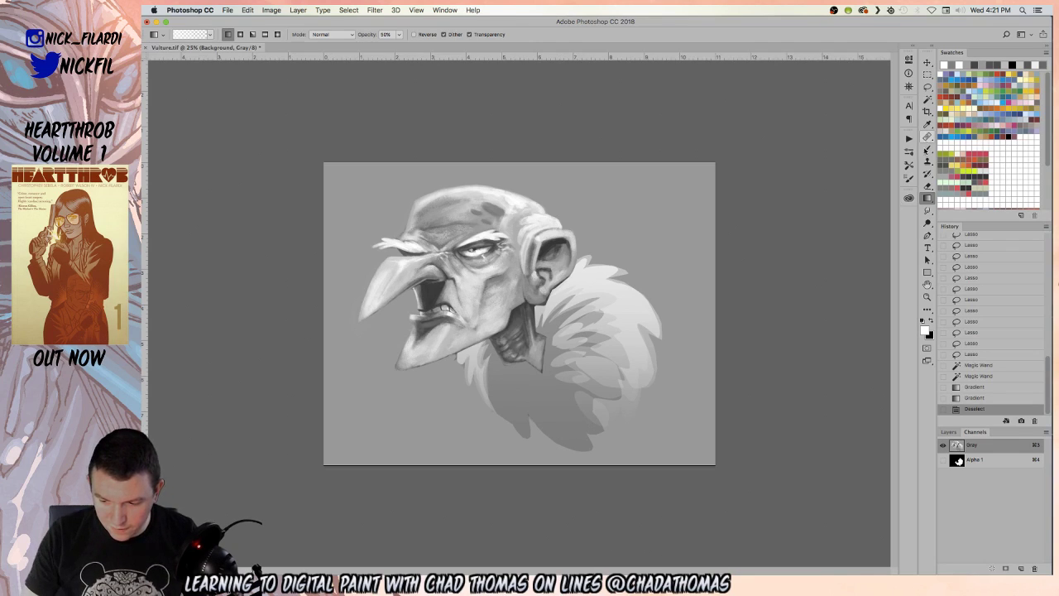
- Sample a light grey from the collar near the ear, and select the full collar shape from Alpha 1 for work on the Gray channel
key(b)
click(579, 271)
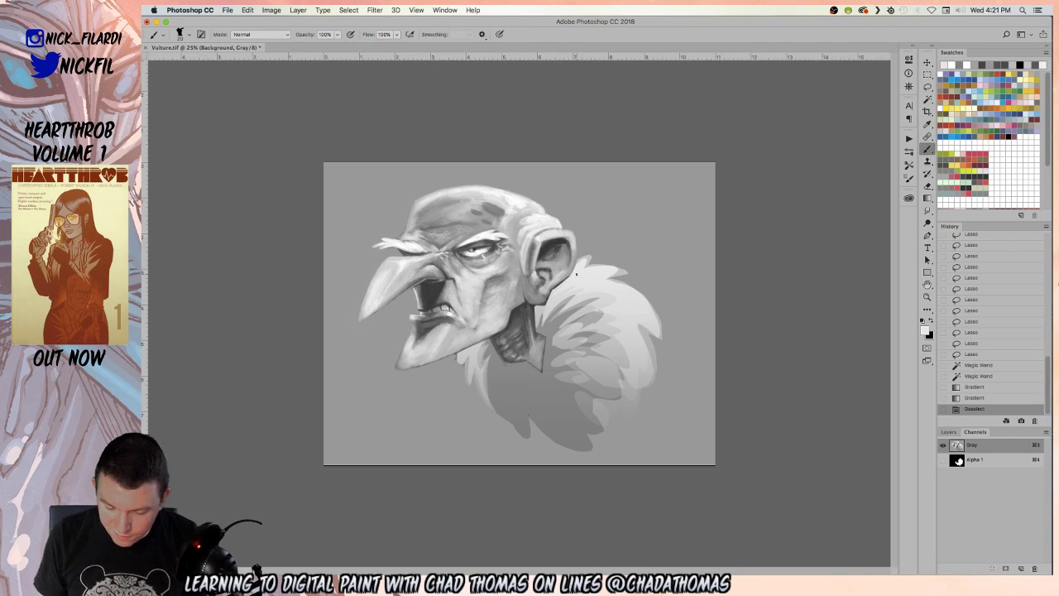
click(985, 460)
key(w)
click(598, 350)
key(super+2)
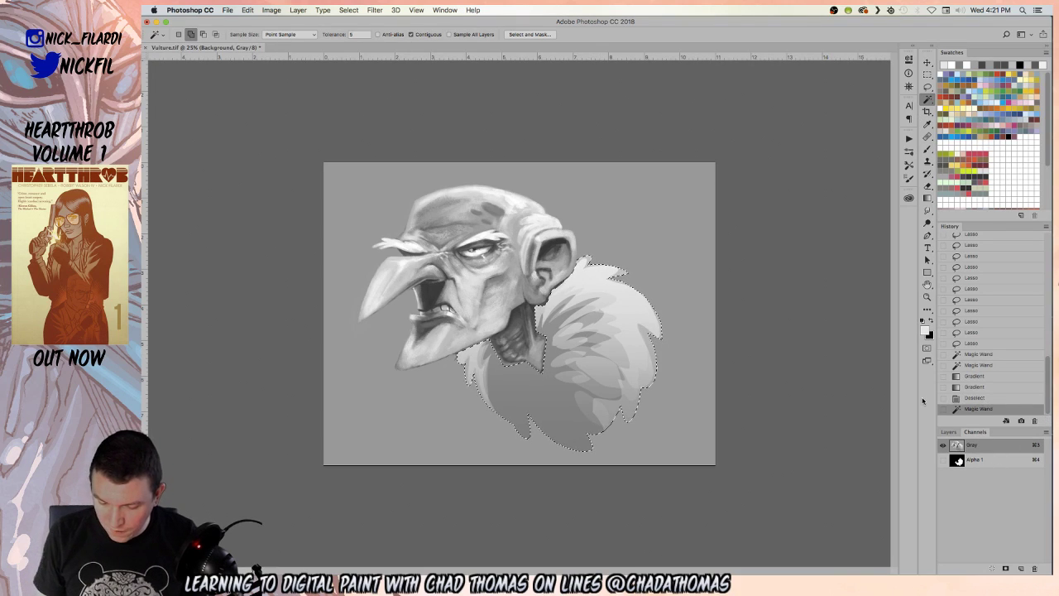
- Brush light grey feather strokes over the top and back of the collar, within the selection
key(b)
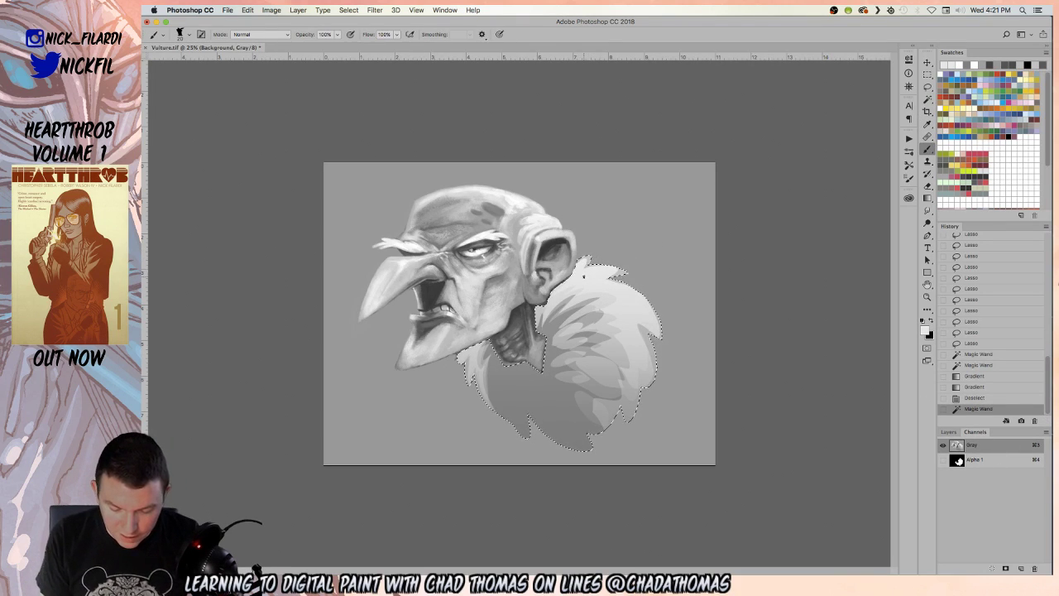
mouse_move(584, 267)
mouse_down()
mouse_move(610, 275)
mouse_move(588, 298)
mouse_move(626, 306)
mouse_move(599, 307)
mouse_move(622, 321)
mouse_up()
drag(642, 314, 631, 326)
drag(630, 326, 629, 372)
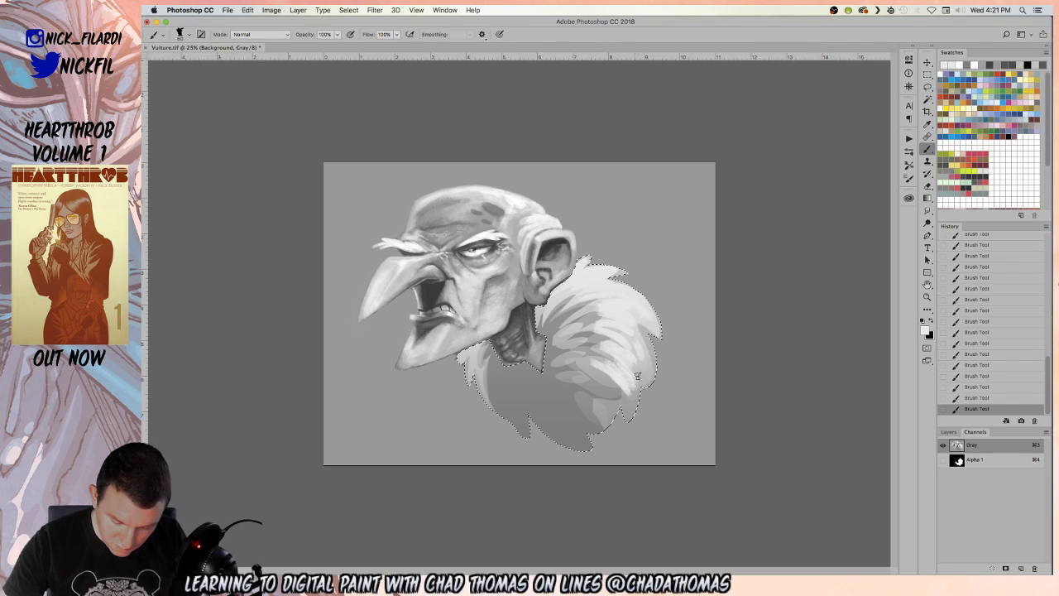
- Sample greys from the inner and lower collar and paint feather strokes from the neck edge to the lower middle
alt+click(567, 319)
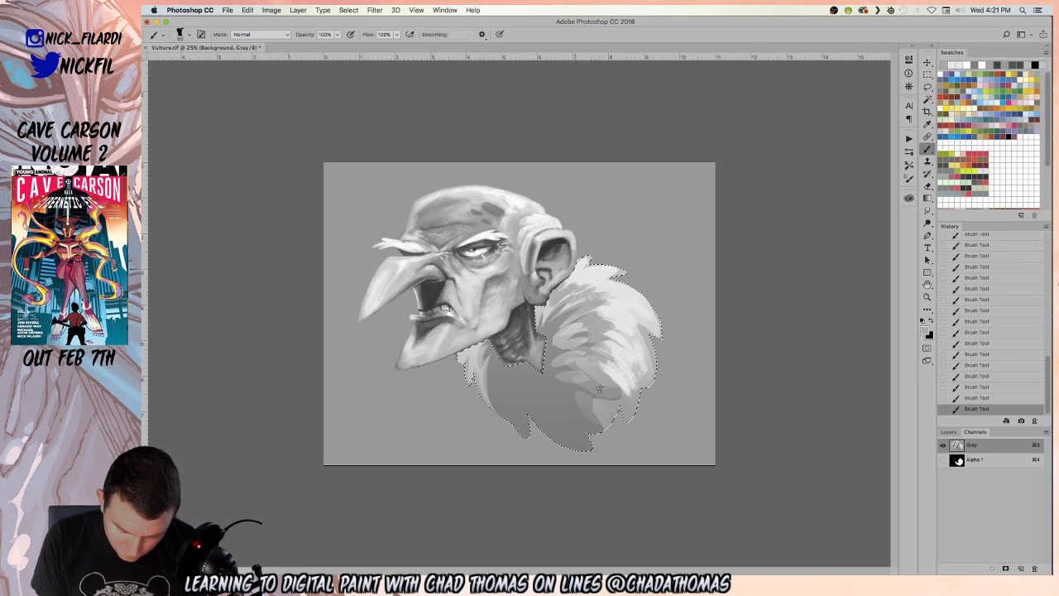
alt+click(546, 339)
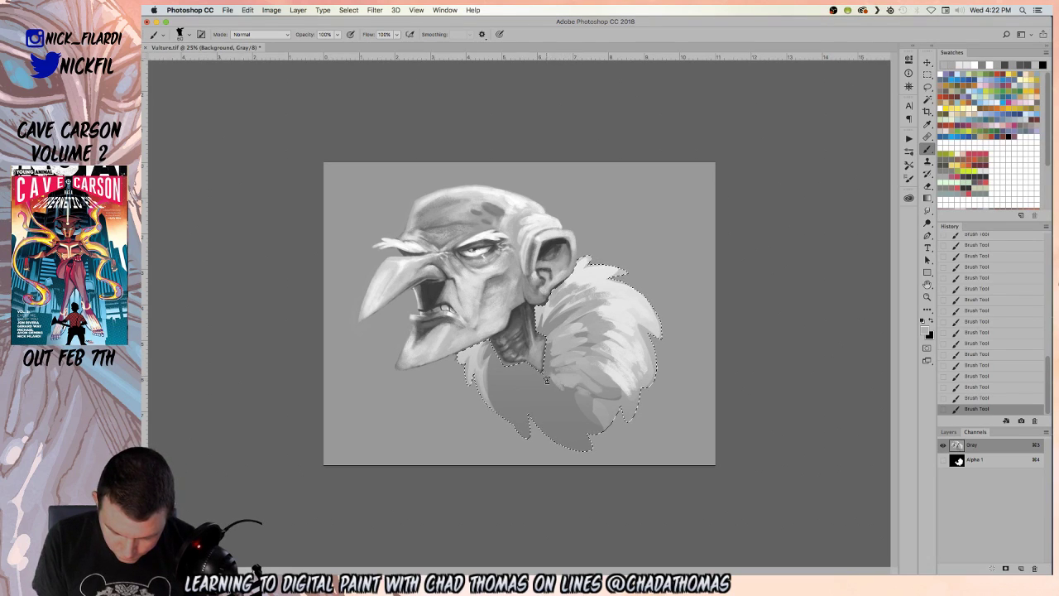
alt+click(572, 395)
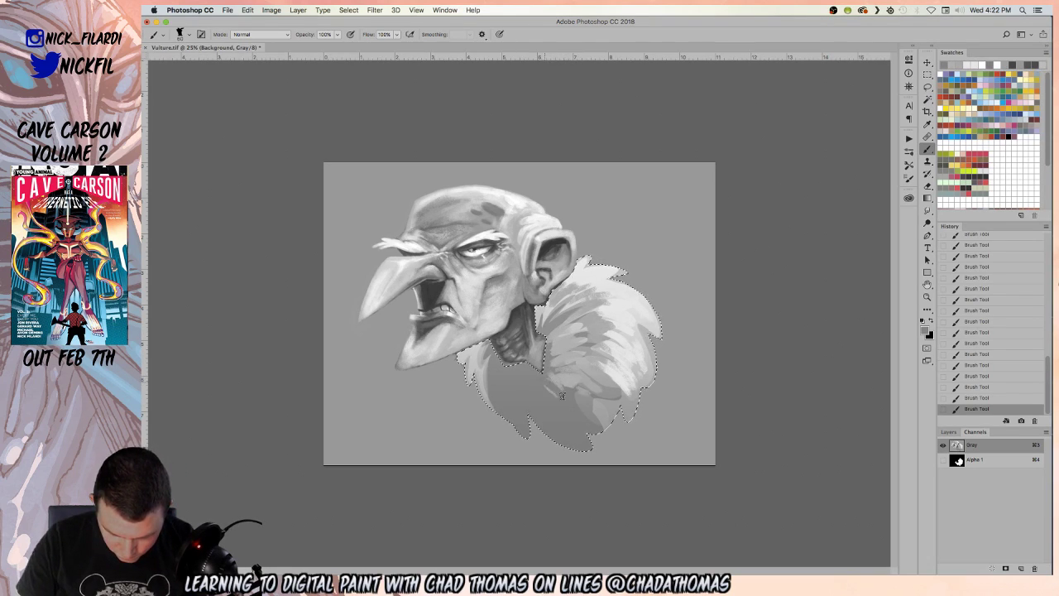
alt+click(571, 348)
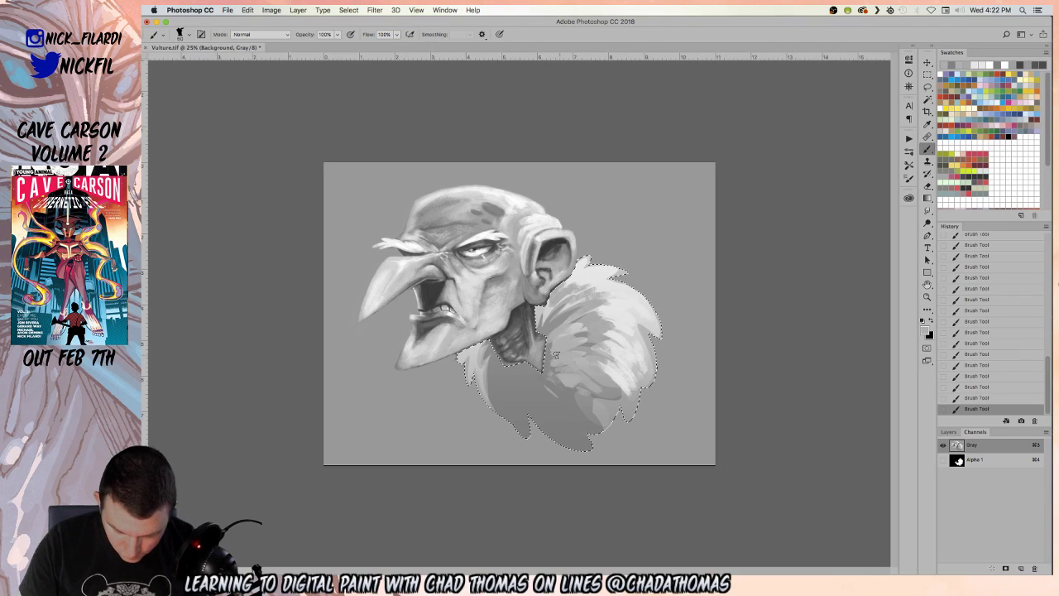
alt+click(571, 345)
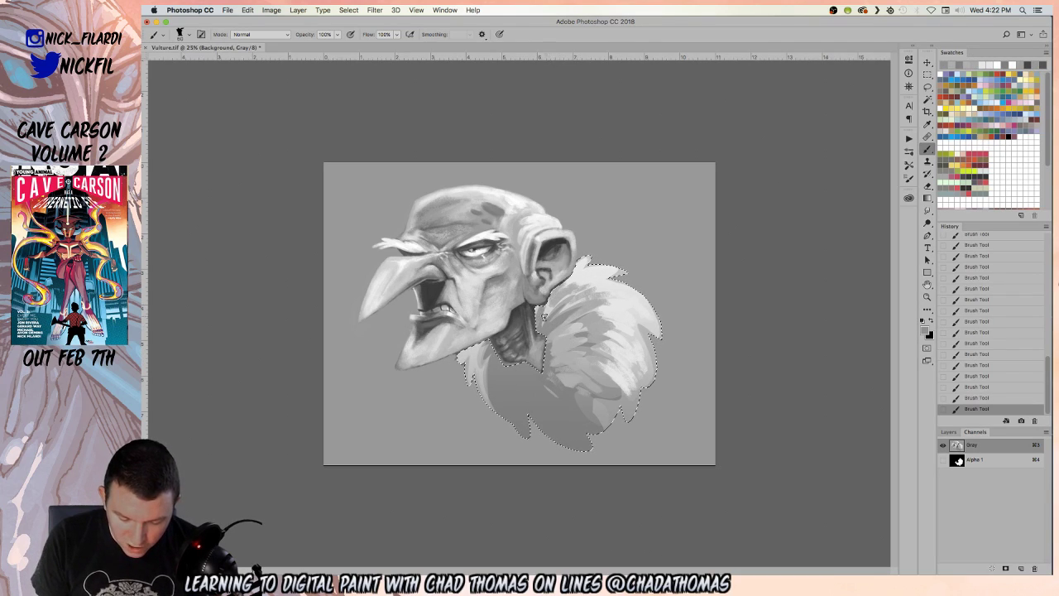
- Sample light greys from the upper collar and paint short feather strokes just behind the ear
alt+click(579, 283)
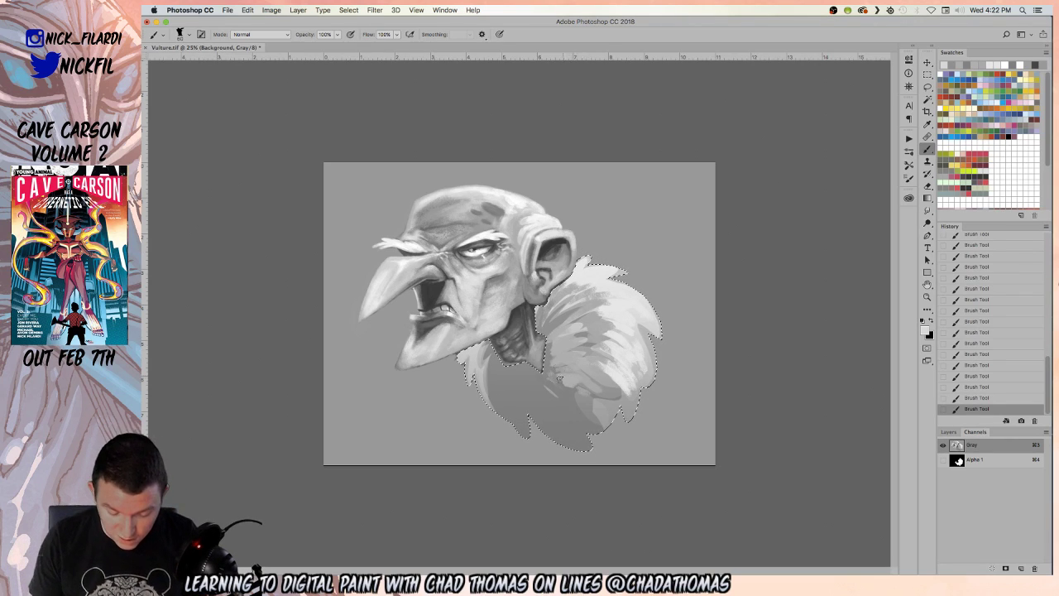
alt+click(580, 317)
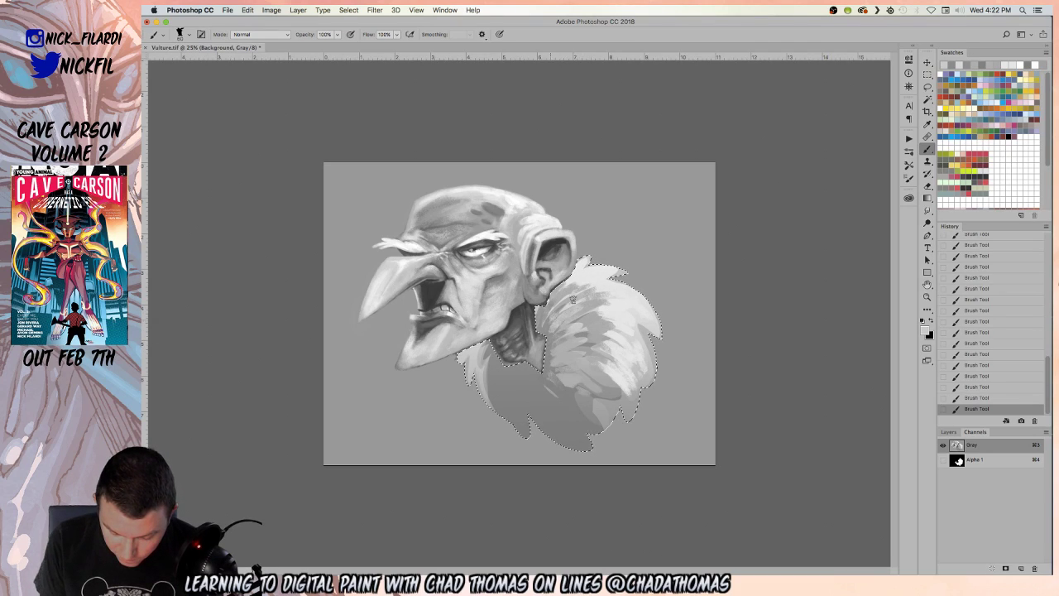
drag(577, 284, 571, 279)
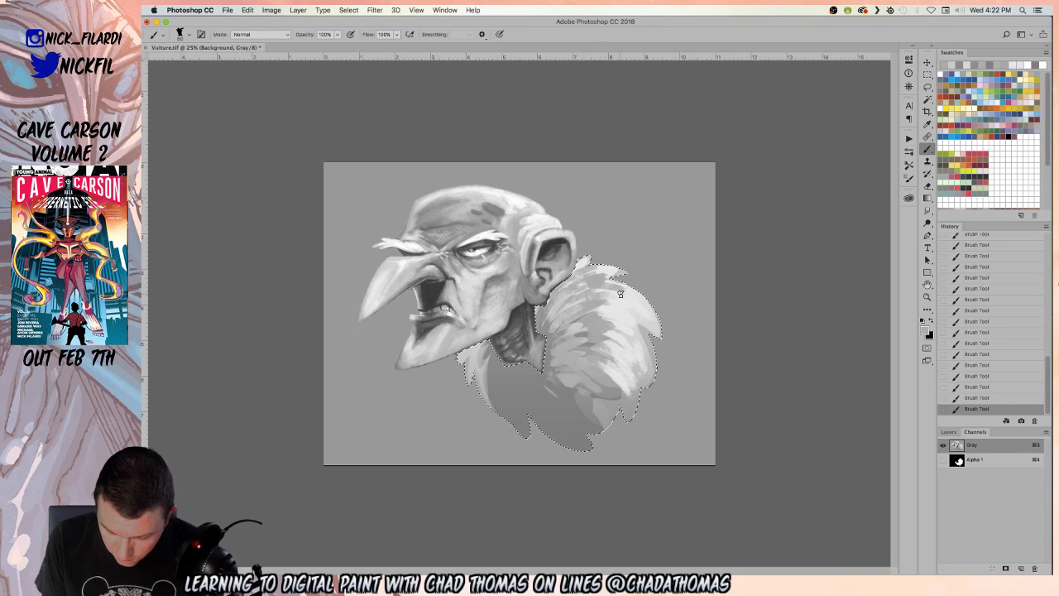
alt+click(570, 275)
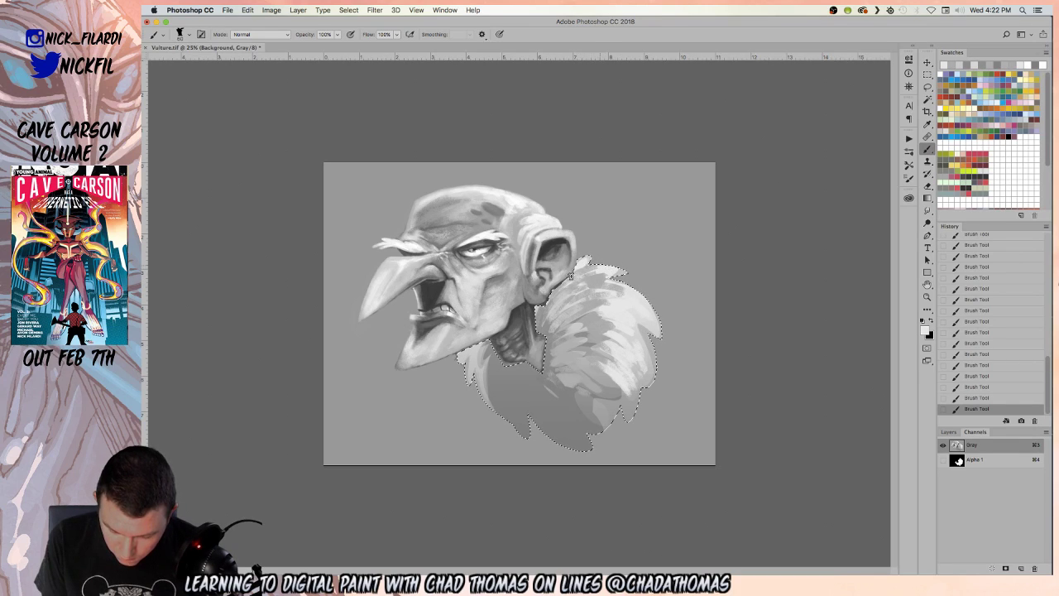
- Paint mid-grey feather shadows through the middle of the collar with greys sampled there, and undo the last stroke
alt+click(590, 335)
alt+click(599, 339)
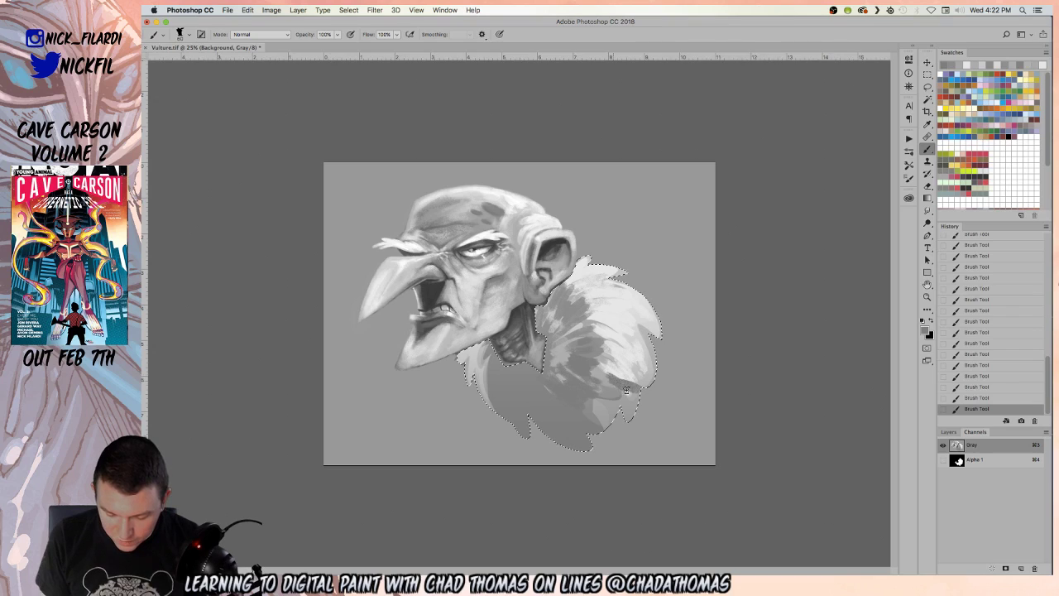
key(super+z)
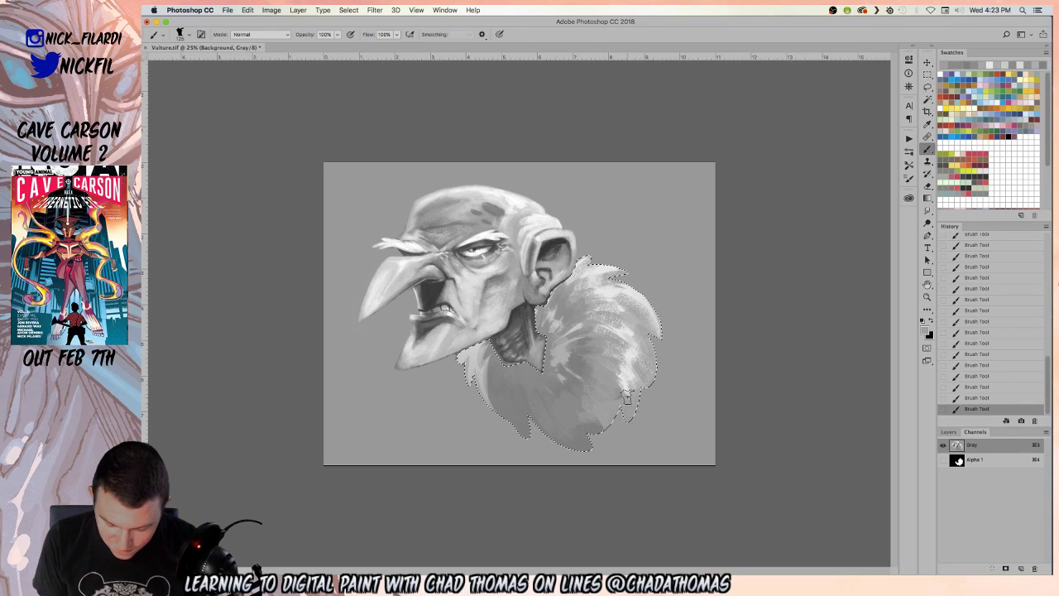
- Paint textured feathers over the collar's back, neck edge and front with greys sampled from the back and inner collar
alt+click(616, 338)
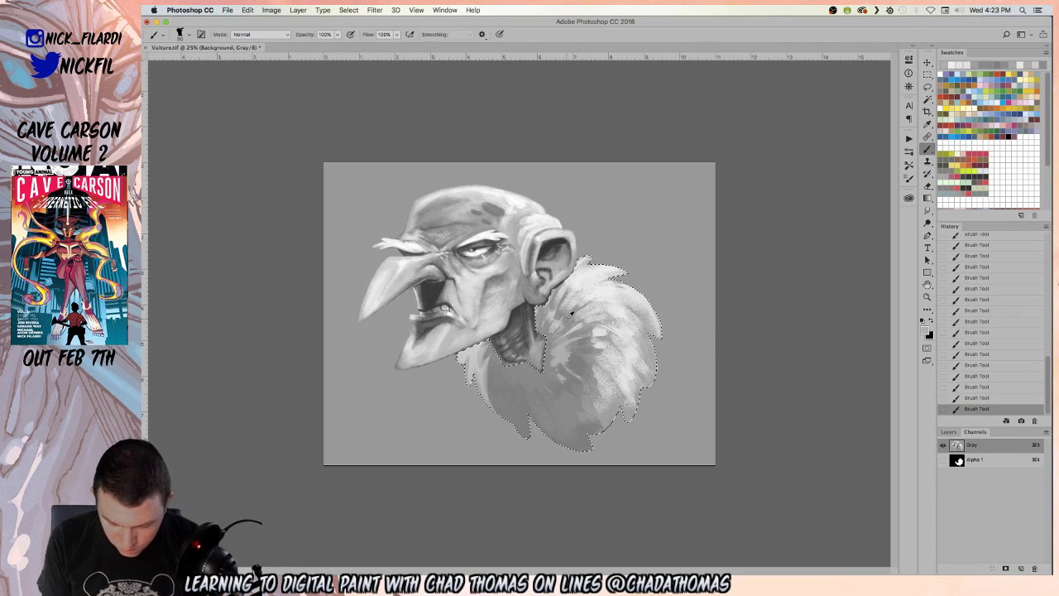
alt+click(559, 366)
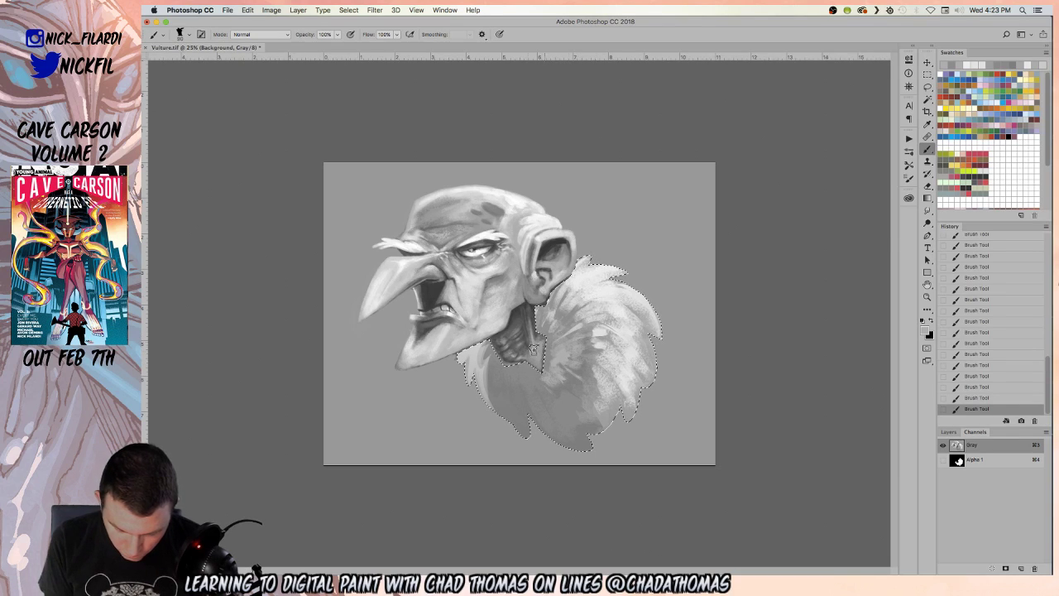
mouse_move(495, 373)
mouse_down()
mouse_move(504, 387)
mouse_move(519, 378)
mouse_move(475, 389)
mouse_up()
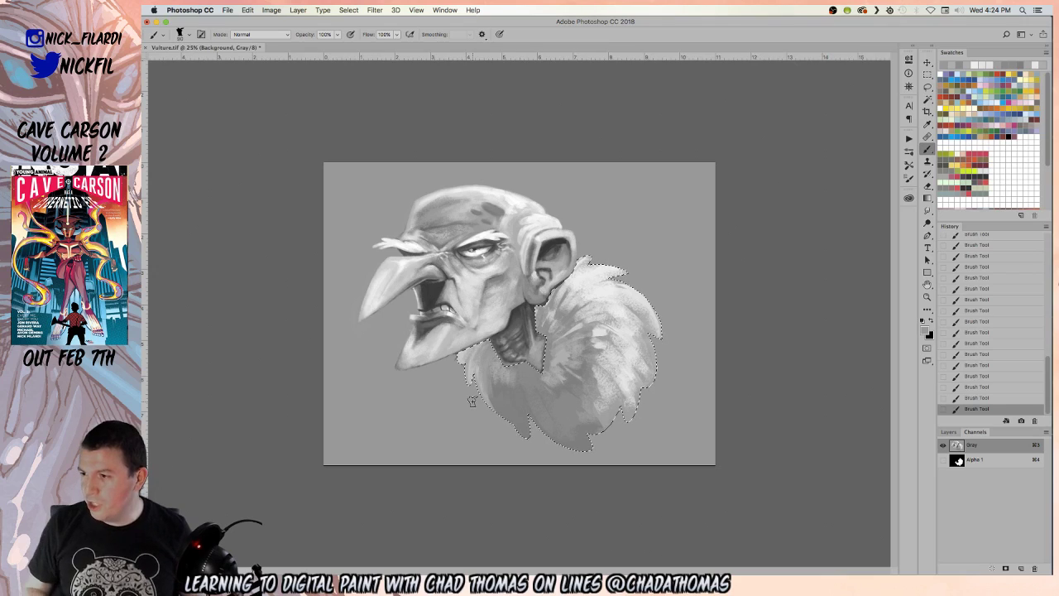
- Brush lighter feathers over the lower and front collar and near-white highlights along its back, keeping the strokes inside the collar selection
key(super+d)
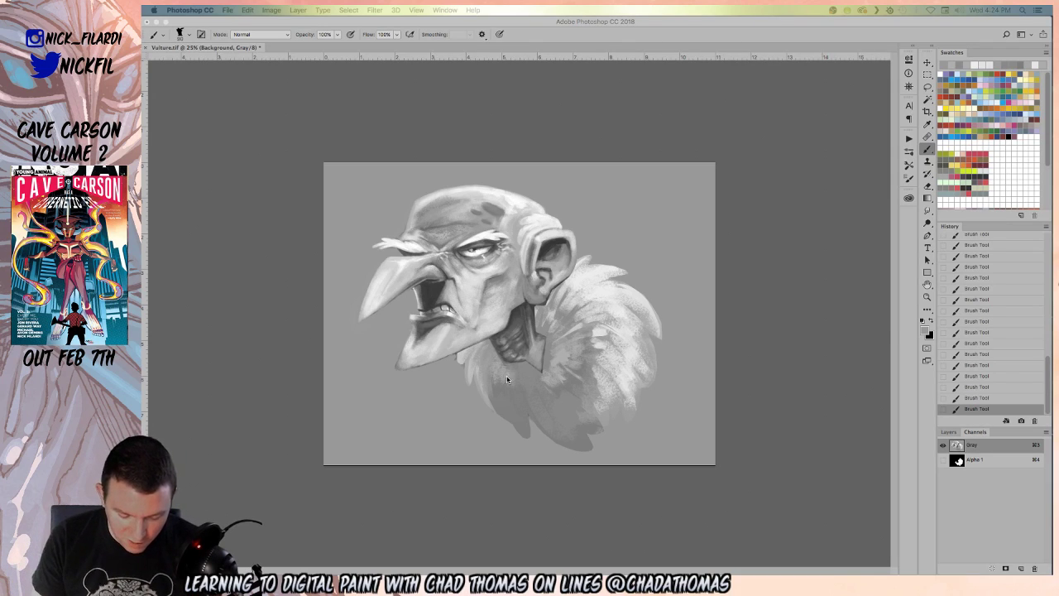
key(super+alt+4)
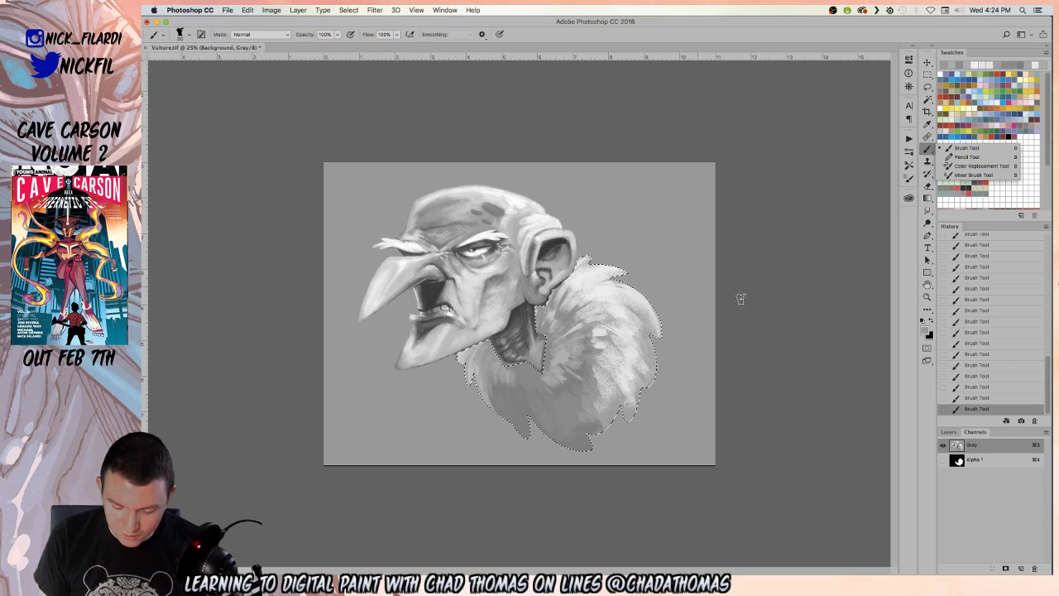
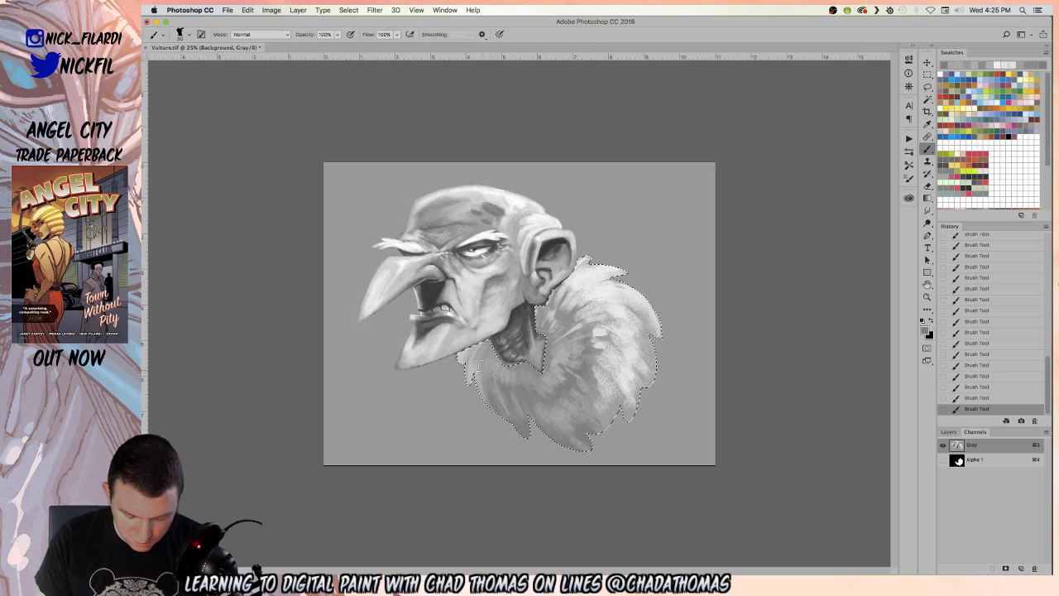
key(x)
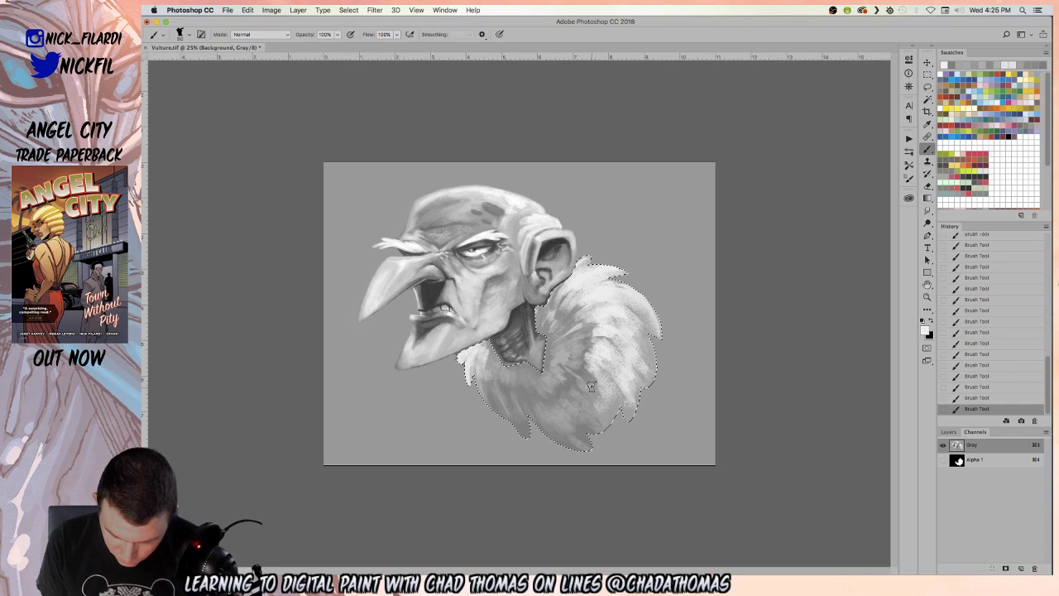
mouse_move(593, 354)
mouse_down()
mouse_move(591, 387)
mouse_move(576, 383)
mouse_move(597, 404)
mouse_move(584, 374)
mouse_move(601, 398)
mouse_move(601, 426)
mouse_move(593, 396)
mouse_move(610, 421)
mouse_move(614, 392)
mouse_move(620, 408)
mouse_move(627, 402)
mouse_move(621, 369)
mouse_move(589, 321)
mouse_move(634, 369)
mouse_move(607, 401)
mouse_move(604, 390)
mouse_move(606, 419)
mouse_move(616, 379)
mouse_move(628, 361)
mouse_move(640, 366)
mouse_move(641, 338)
mouse_move(654, 336)
mouse_move(662, 270)
mouse_move(658, 295)
mouse_move(639, 299)
mouse_move(663, 346)
mouse_move(634, 300)
mouse_move(661, 361)
mouse_up()
- Deselect the collar and brush near-white feather strokes along its upper and back edge, undoing the last stroke
key(super+d)
mouse_move(607, 287)
mouse_down()
mouse_move(624, 310)
mouse_move(596, 286)
mouse_up()
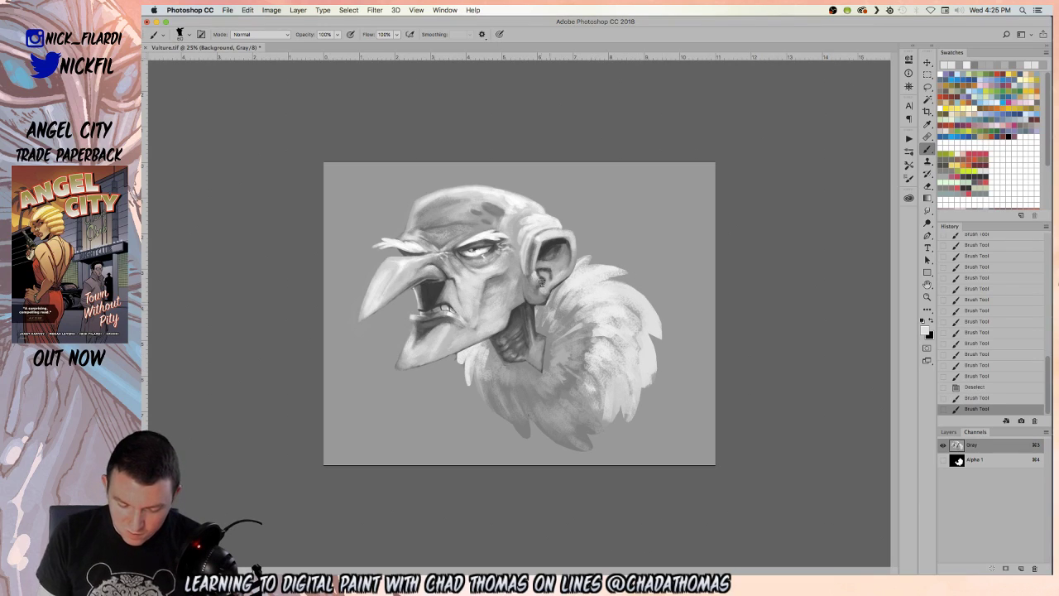
drag(611, 289, 599, 286)
mouse_move(622, 301)
mouse_down()
mouse_move(654, 321)
mouse_move(632, 289)
mouse_move(641, 262)
mouse_move(619, 284)
mouse_move(598, 266)
mouse_move(584, 282)
mouse_move(623, 280)
mouse_move(583, 266)
mouse_move(634, 280)
mouse_move(596, 273)
mouse_move(606, 268)
mouse_move(623, 292)
mouse_move(604, 286)
mouse_move(637, 295)
mouse_move(637, 308)
mouse_move(612, 285)
mouse_up()
drag(647, 346, 638, 303)
mouse_move(659, 360)
mouse_down()
mouse_move(640, 313)
mouse_move(618, 315)
mouse_move(621, 331)
mouse_move(595, 351)
mouse_move(569, 315)
mouse_up()
key(super+z)
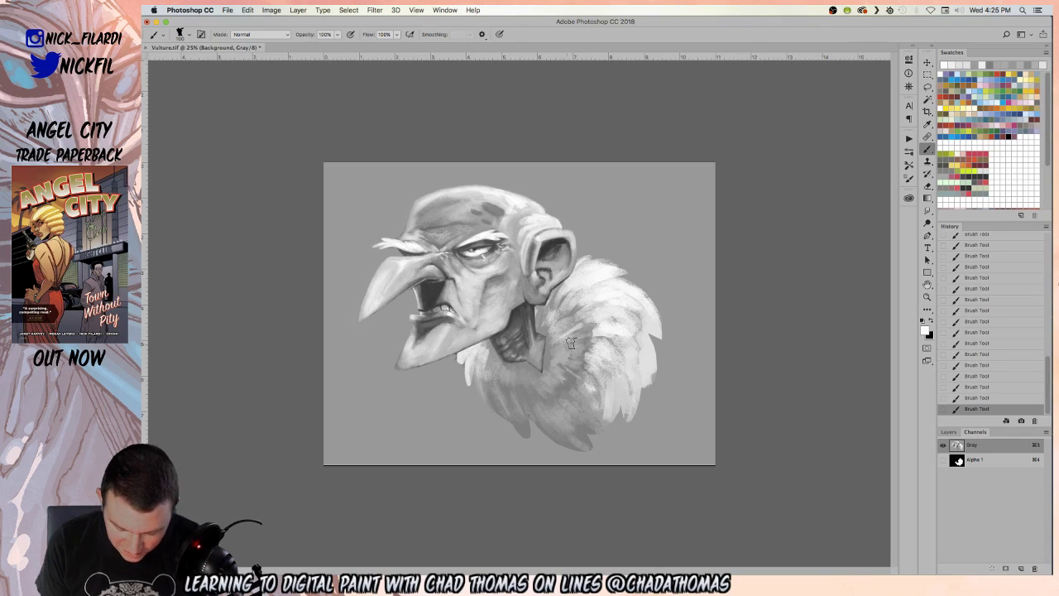
- Paint light feathers over the lower and back collar, and add darker grey strokes between them with a smaller brush
alt+click(571, 414)
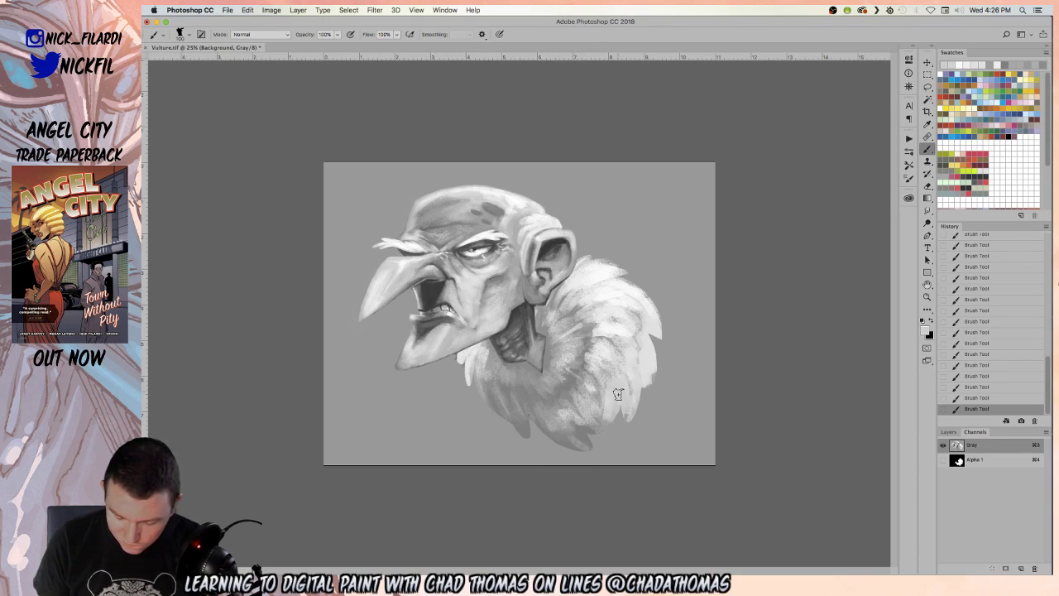
drag(641, 372, 634, 312)
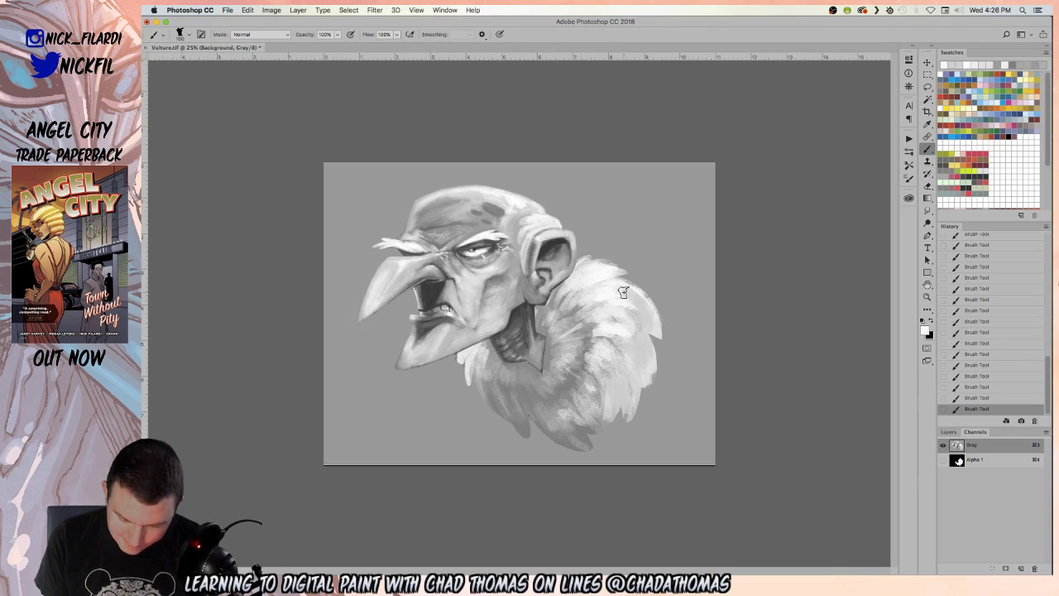
key(bracketleft)
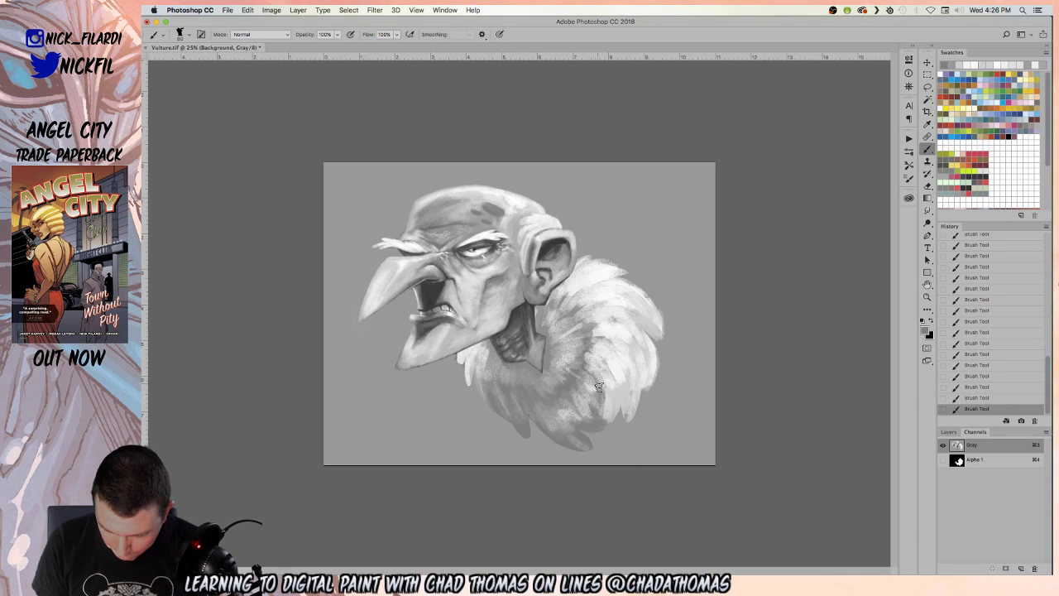
mouse_move(604, 408)
mouse_down()
mouse_move(600, 368)
mouse_move(622, 364)
mouse_move(615, 391)
mouse_move(601, 360)
mouse_move(625, 371)
mouse_move(618, 363)
mouse_move(618, 393)
mouse_move(615, 349)
mouse_move(633, 374)
mouse_move(628, 388)
mouse_move(608, 331)
mouse_move(636, 342)
mouse_up()
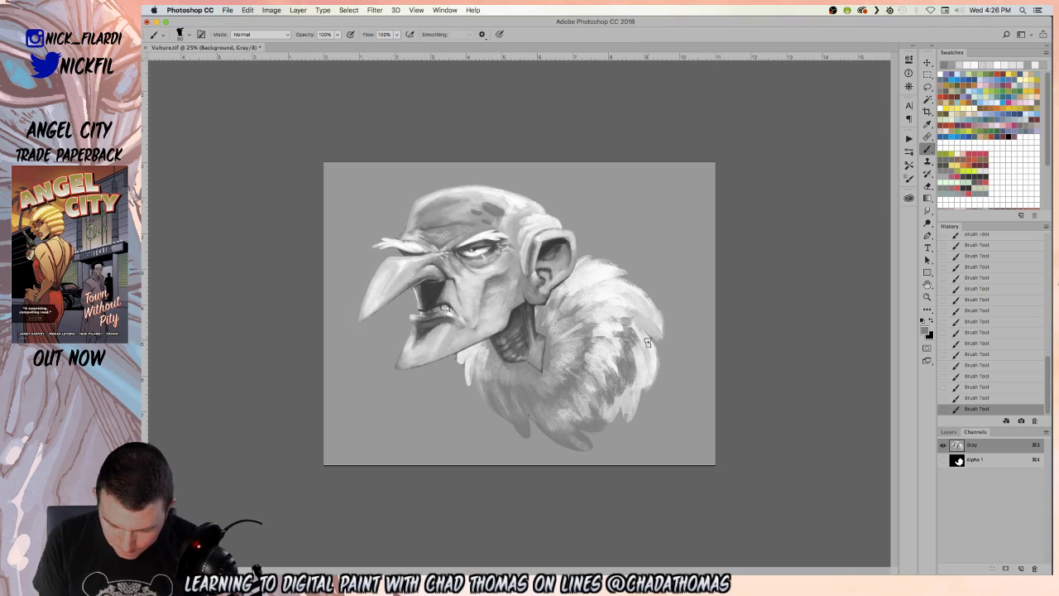
- Sample near-white from the back of the collar and soften the dark strokes there with the brush at 50% opacity
alt+click(623, 319)
key(5)
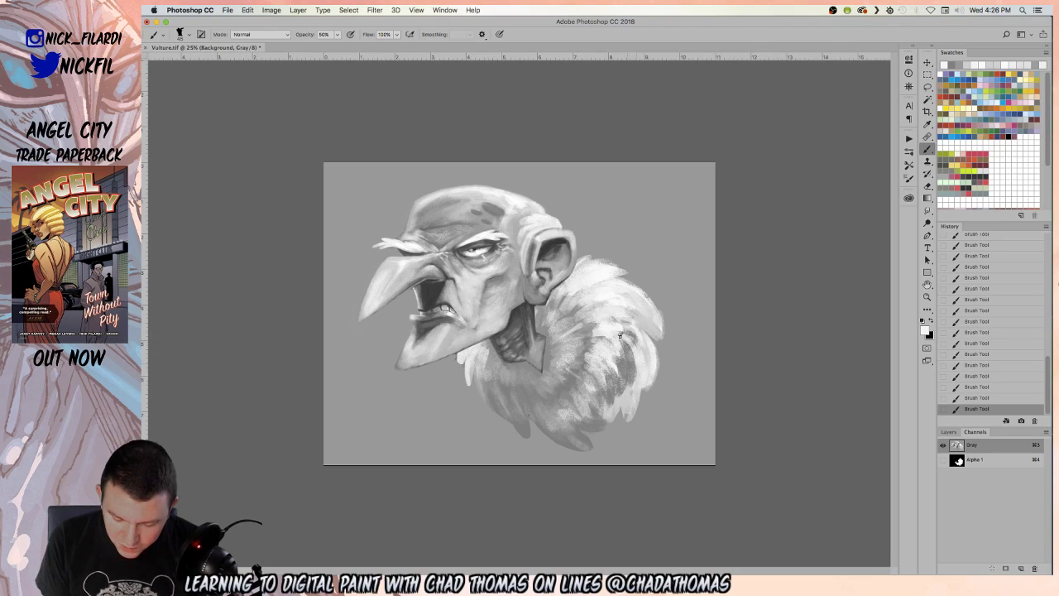
mouse_move(627, 385)
mouse_down()
mouse_move(630, 337)
mouse_move(628, 353)
mouse_up()
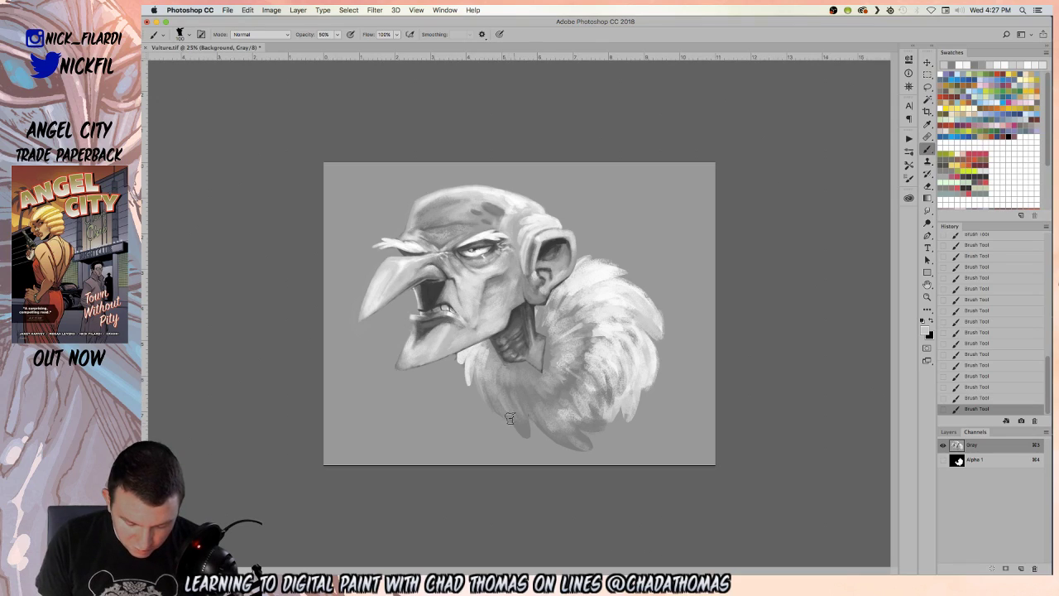
- Undo the latest brush stroke and rework the front collar's lower tips with a grey sampled there at 100% opacity
key(super+z)
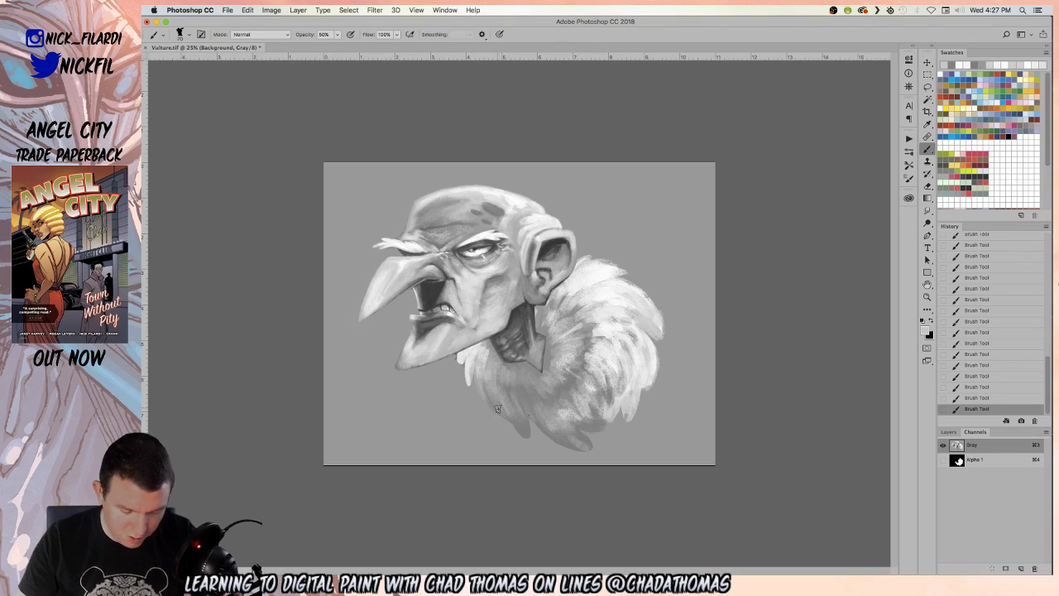
key(super+z)
alt+click(517, 425)
key(0)
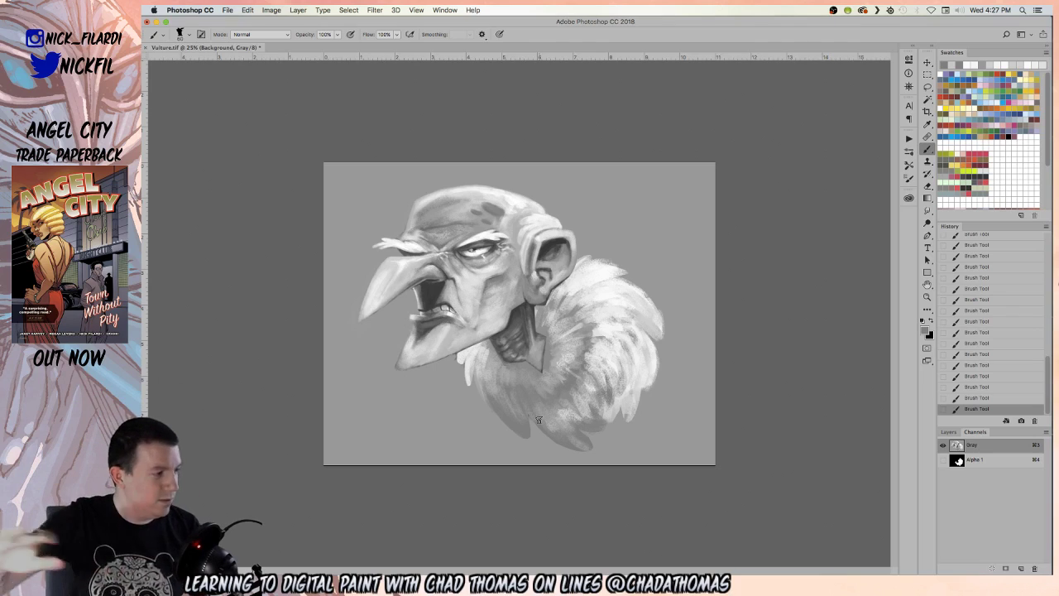
- Sample light and mid greys from the collar and rework the feathers along its inner edge beside the neck
alt+click(609, 289)
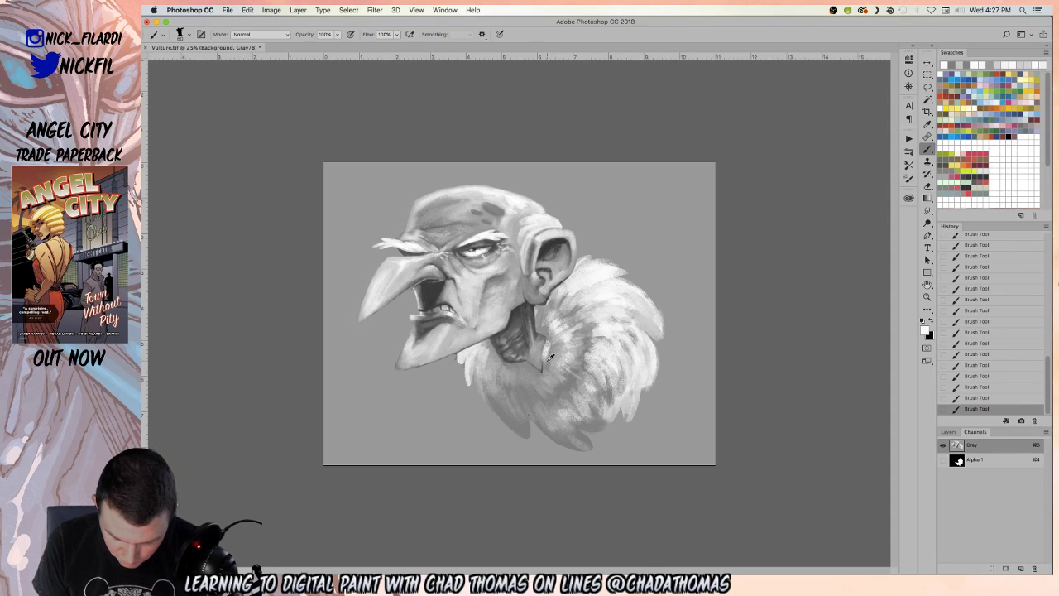
alt+click(548, 361)
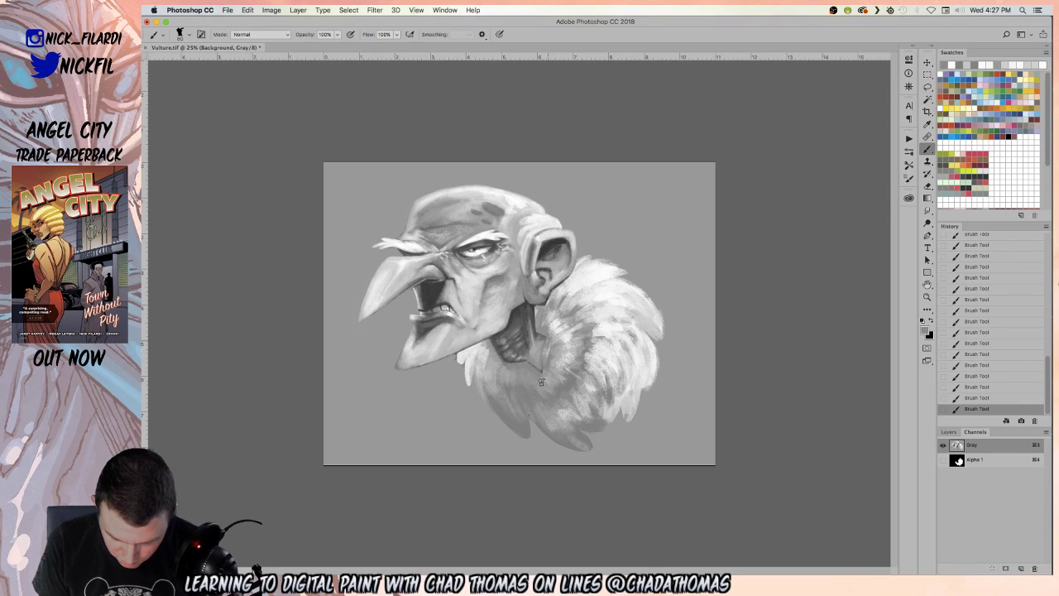
alt+click(562, 328)
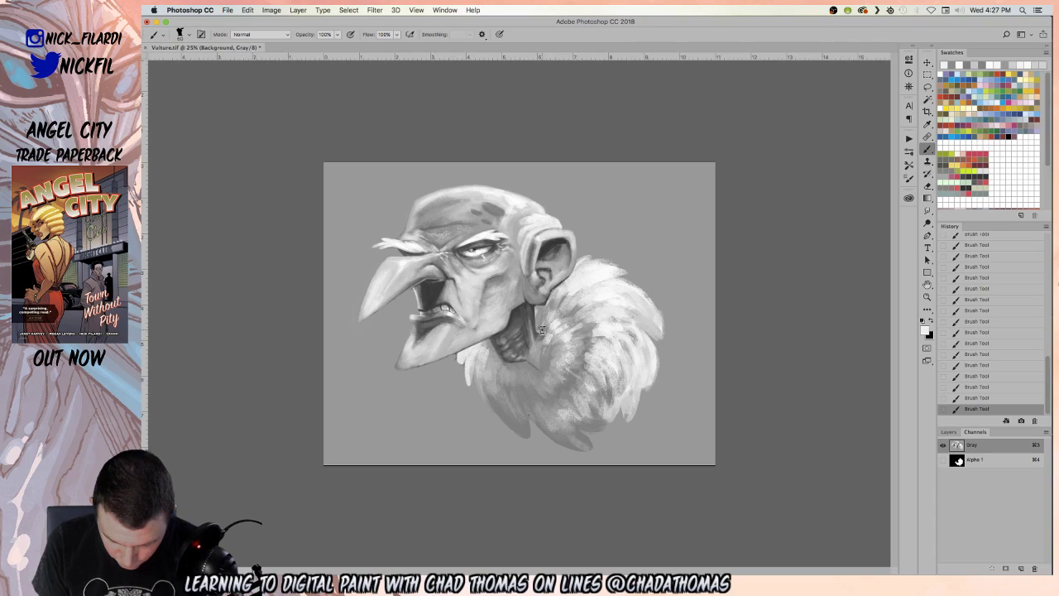
alt+click(538, 331)
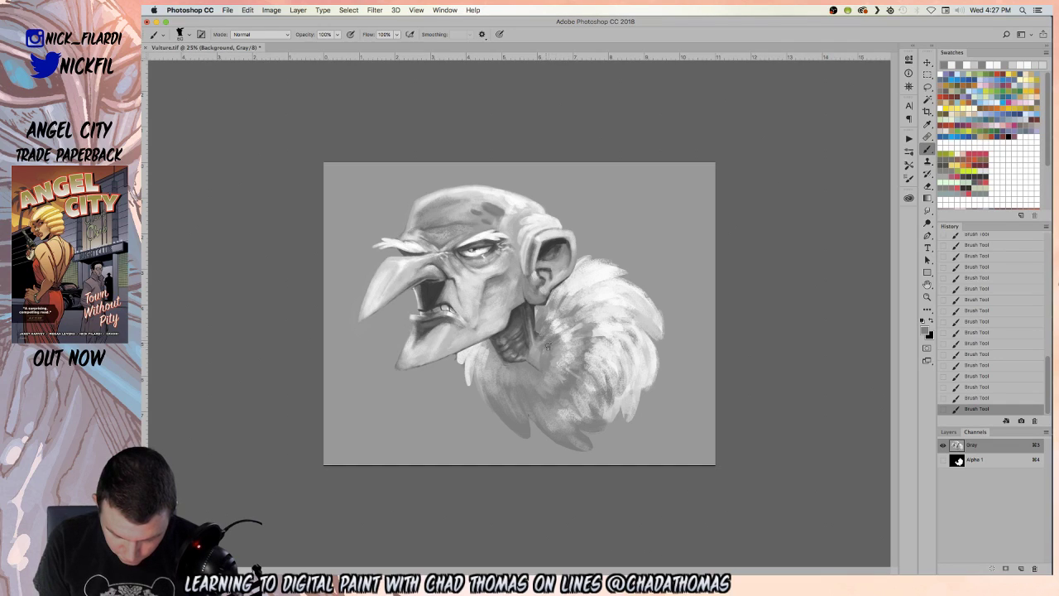
alt+click(544, 296)
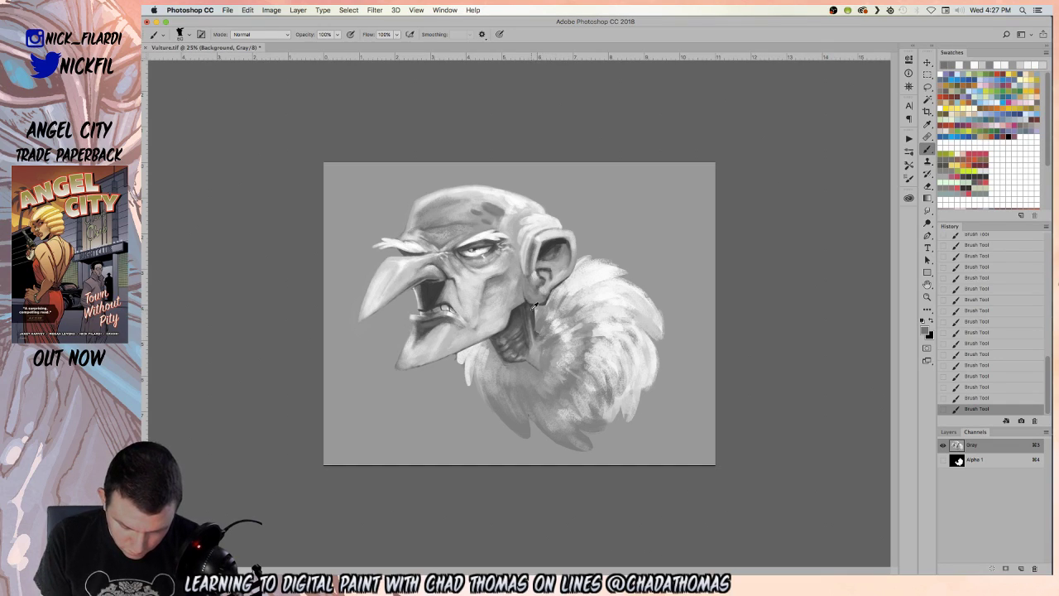
- Sample dark grey below the ear and brush dark feathers down the collar's inner edge and across its front
alt+click(535, 305)
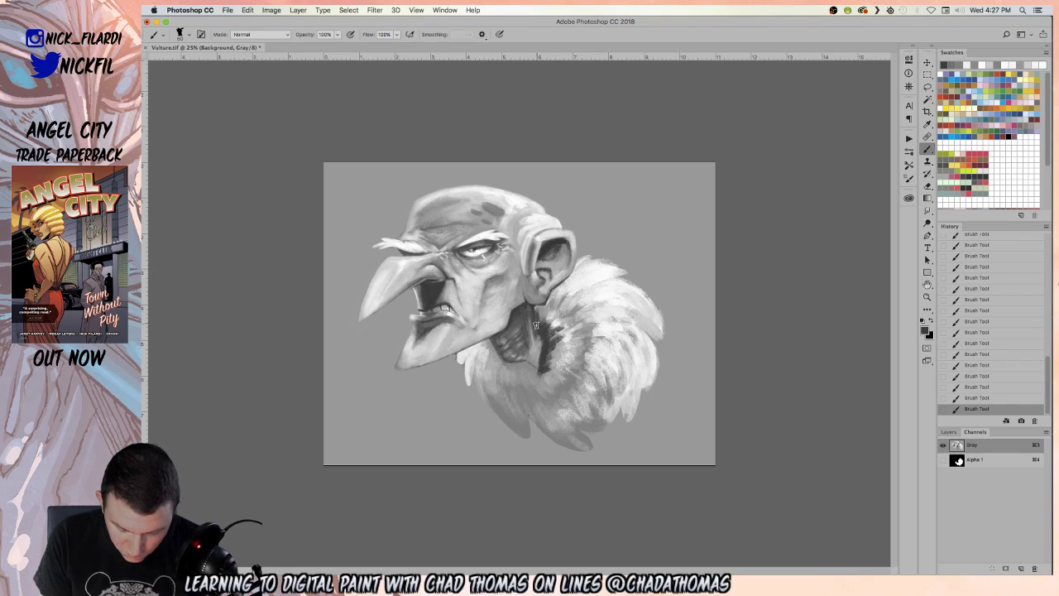
drag(547, 304, 562, 294)
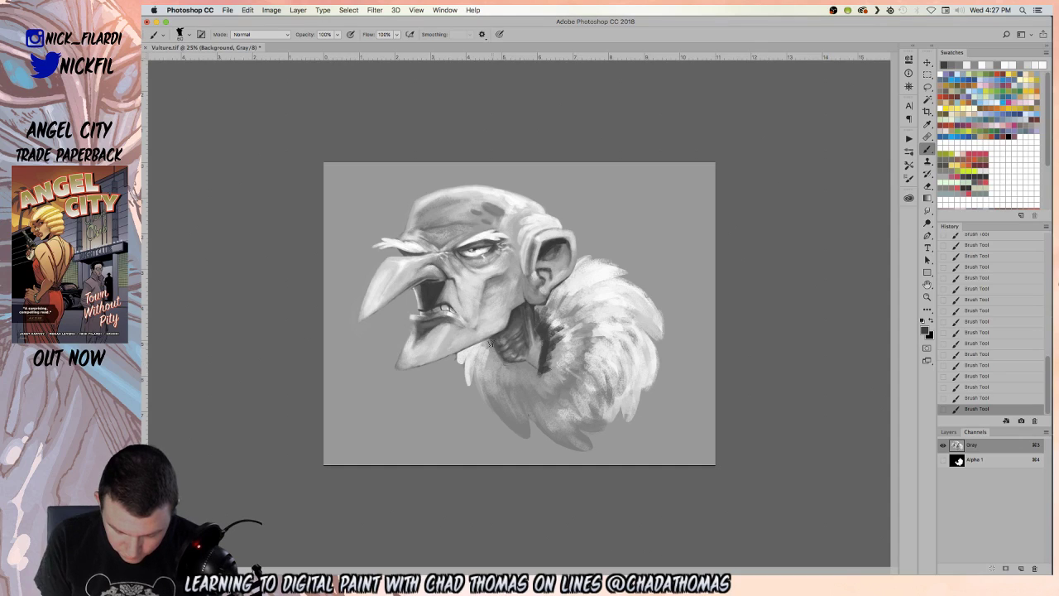
mouse_move(524, 364)
mouse_down()
mouse_move(547, 389)
mouse_move(557, 344)
mouse_up()
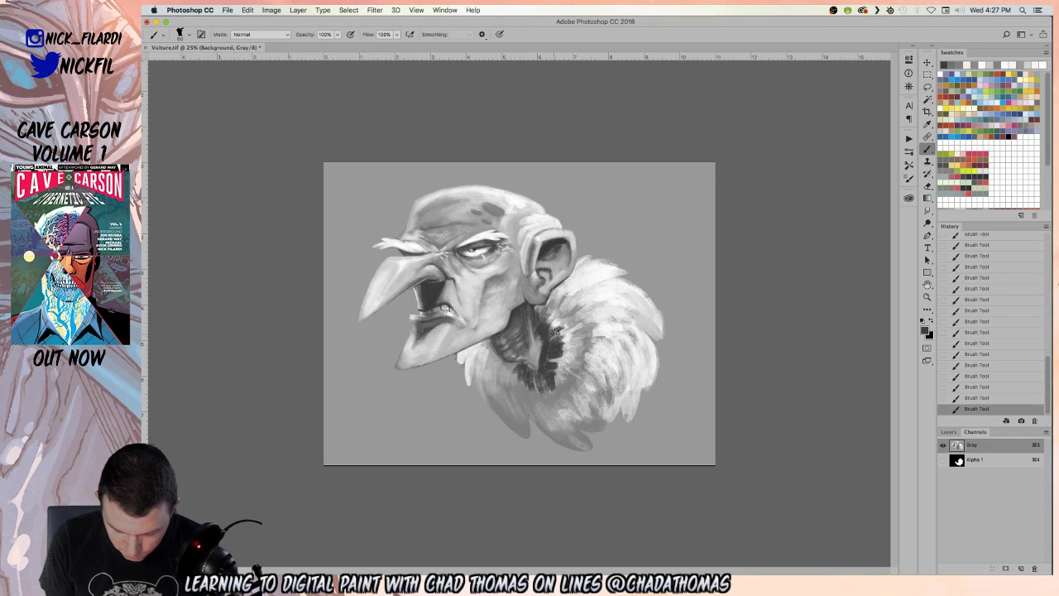
mouse_move(494, 387)
mouse_down()
mouse_move(517, 430)
mouse_move(512, 388)
mouse_move(566, 440)
mouse_move(553, 401)
mouse_move(570, 414)
mouse_move(579, 398)
mouse_move(503, 374)
mouse_move(498, 404)
mouse_move(523, 387)
mouse_move(542, 392)
mouse_up()
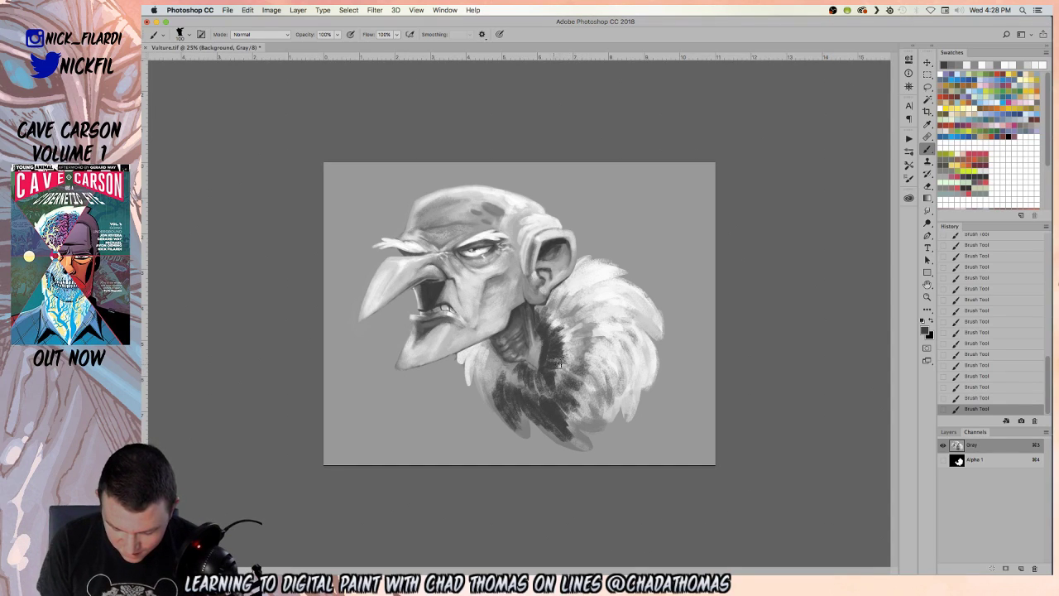
- Blend the dark front-collar strokes with sampled greys at 50% opacity, enlarging the brush and undoing the last stroke
key(5)
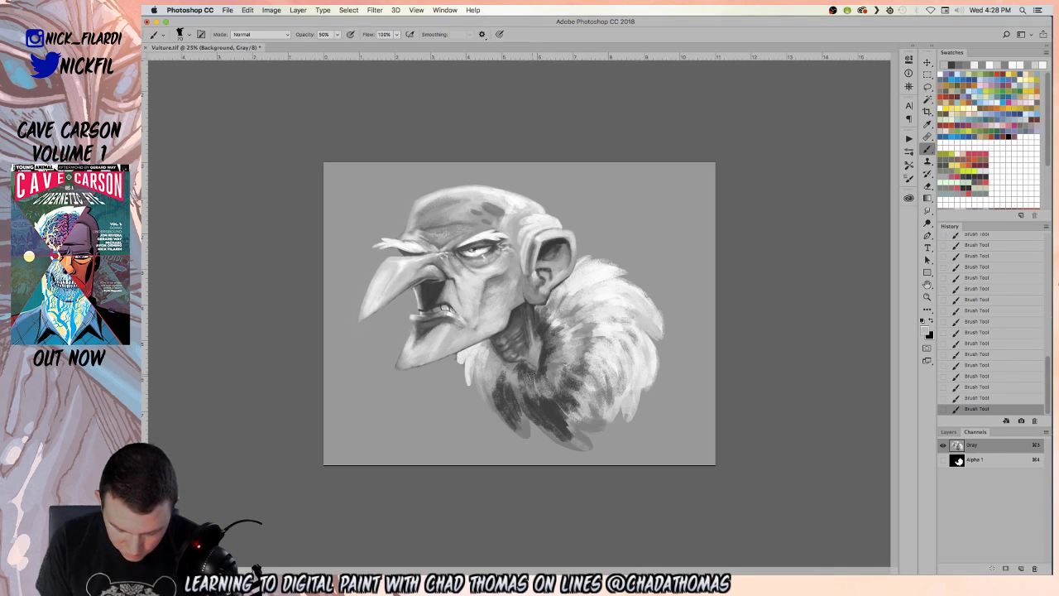
mouse_move(552, 427)
mouse_down()
mouse_move(523, 387)
mouse_move(559, 416)
mouse_move(530, 388)
mouse_move(563, 413)
mouse_move(553, 405)
mouse_move(570, 385)
mouse_up()
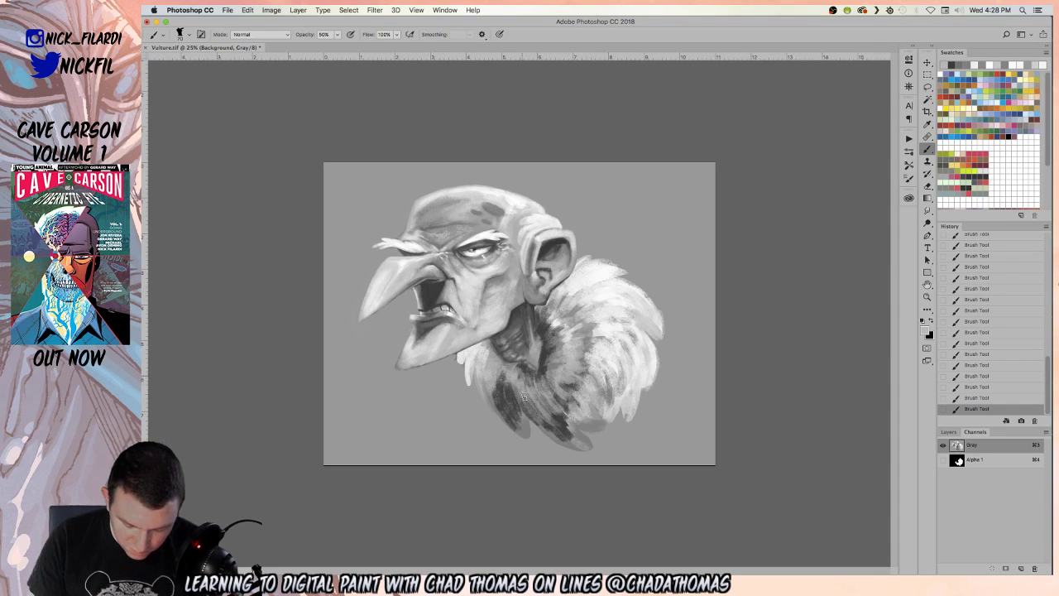
alt+click(526, 385)
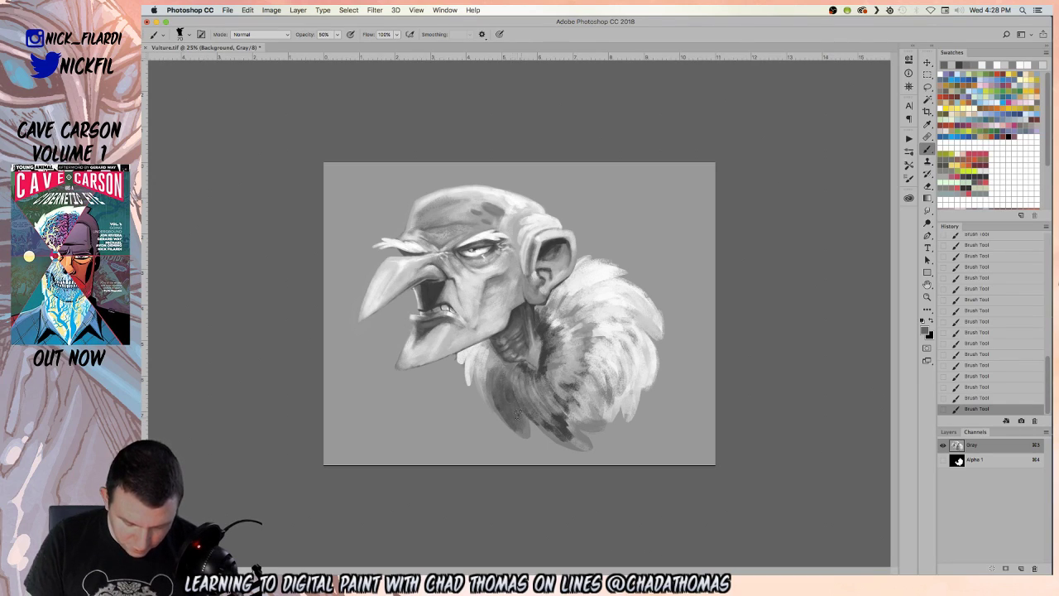
key(bracketright)
key(bracketright)
key(bracketright)
key(bracketright)
key(bracketright)
key(super+z)
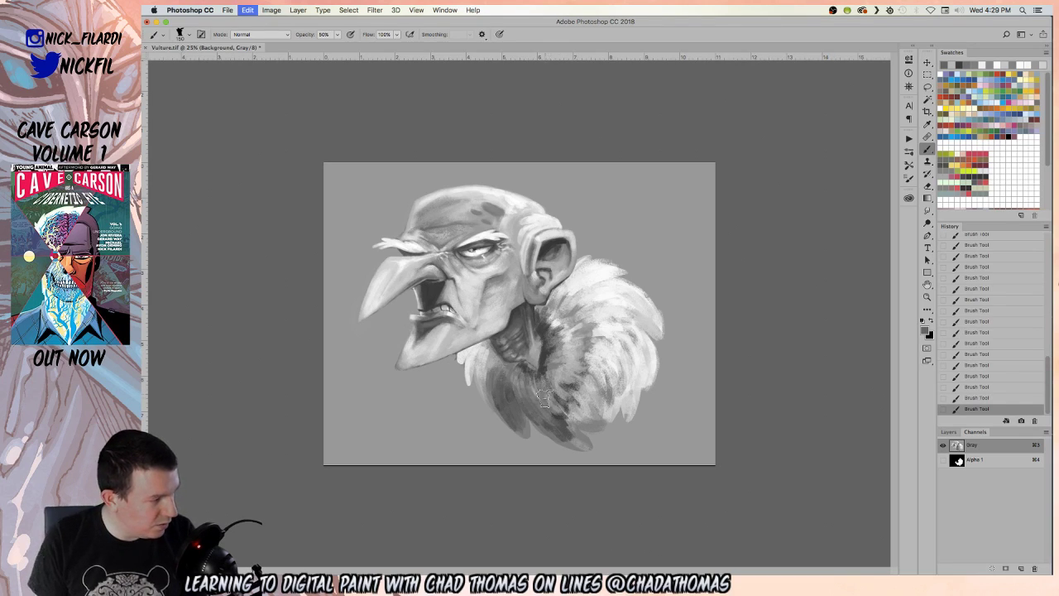
- Paint dark grey feathers over the collar's lower tips, front and neck edge at 100% opacity
key(0)
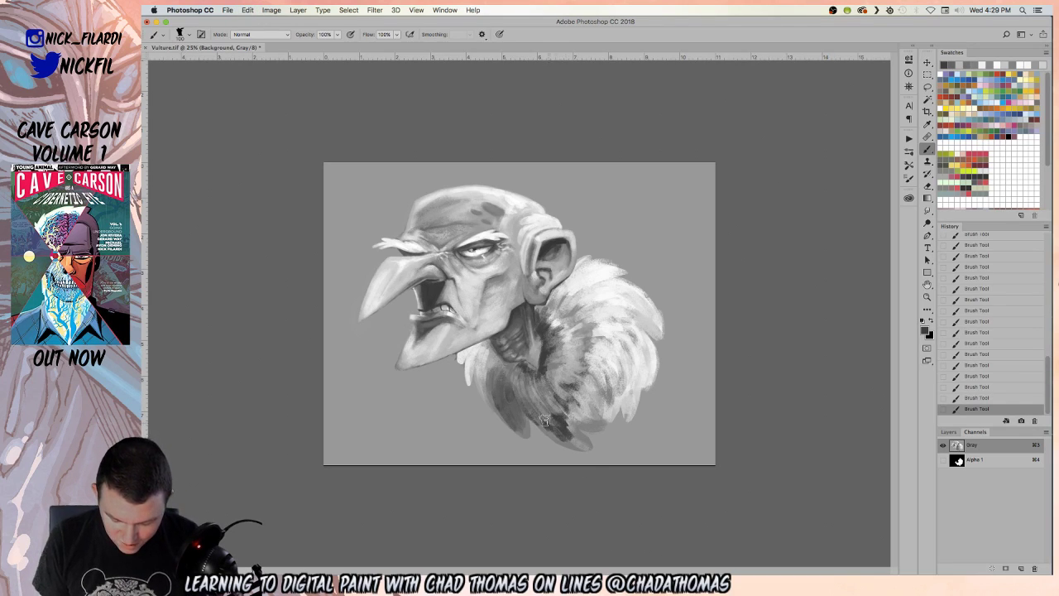
mouse_move(545, 409)
mouse_down()
mouse_move(568, 423)
mouse_move(551, 404)
mouse_move(574, 411)
mouse_move(561, 392)
mouse_move(596, 397)
mouse_move(572, 412)
mouse_move(592, 398)
mouse_move(597, 418)
mouse_move(588, 395)
mouse_move(585, 423)
mouse_move(600, 409)
mouse_move(566, 430)
mouse_move(560, 421)
mouse_move(577, 437)
mouse_move(546, 427)
mouse_move(611, 416)
mouse_up()
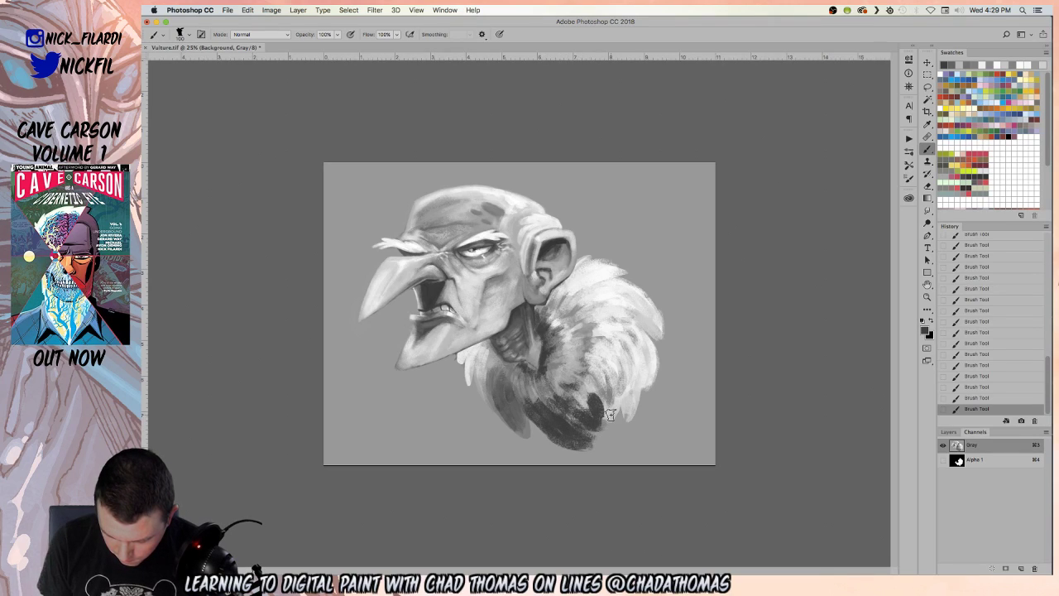
mouse_move(504, 397)
mouse_down()
mouse_move(513, 413)
mouse_move(521, 395)
mouse_move(511, 404)
mouse_move(496, 368)
mouse_move(516, 371)
mouse_move(513, 386)
mouse_move(527, 372)
mouse_move(517, 364)
mouse_move(530, 365)
mouse_move(535, 390)
mouse_move(552, 378)
mouse_move(561, 322)
mouse_up()
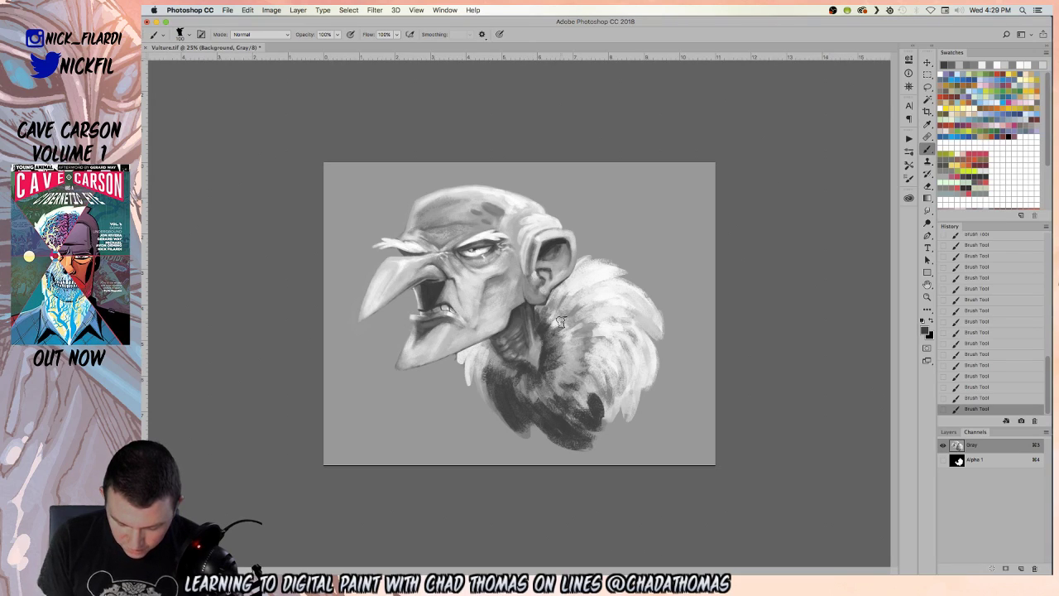
mouse_move(568, 365)
mouse_down()
mouse_move(562, 355)
mouse_move(553, 364)
mouse_move(576, 341)
mouse_up()
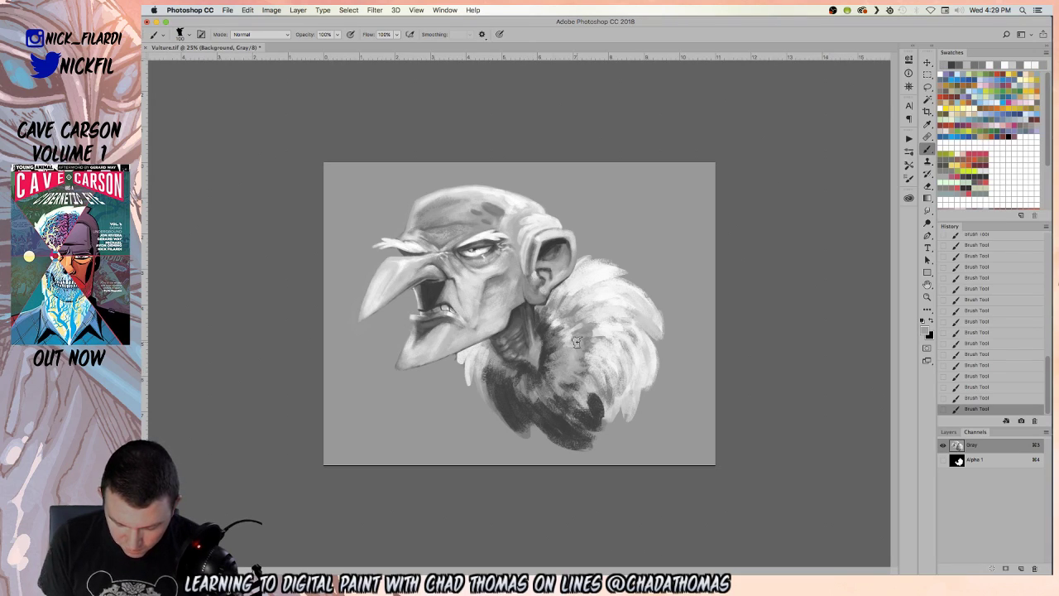
drag(520, 375, 538, 384)
alt+click(534, 379)
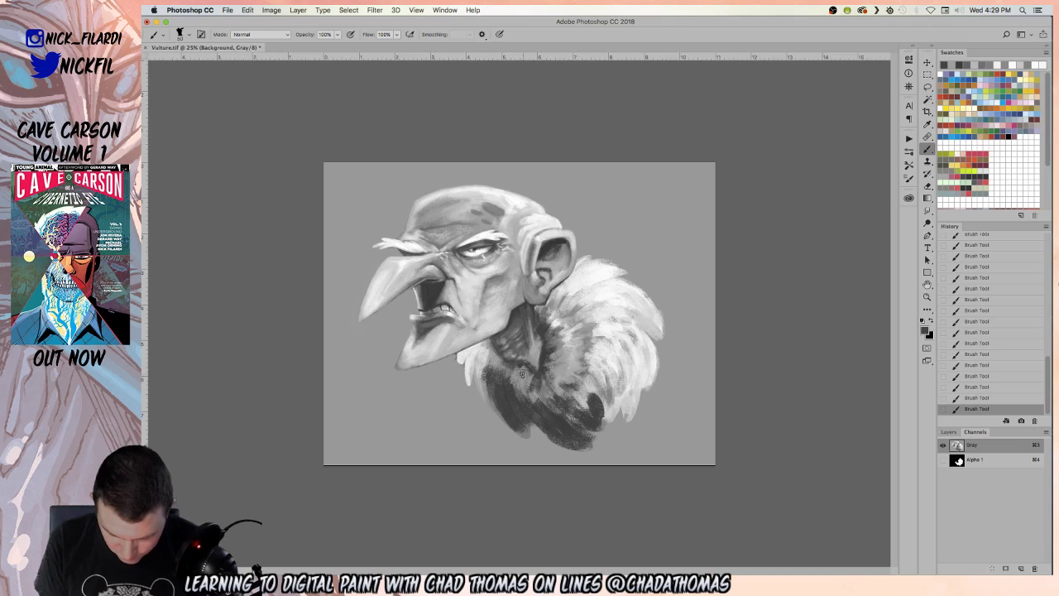
mouse_move(523, 369)
mouse_down()
mouse_move(536, 399)
mouse_move(557, 365)
mouse_up()
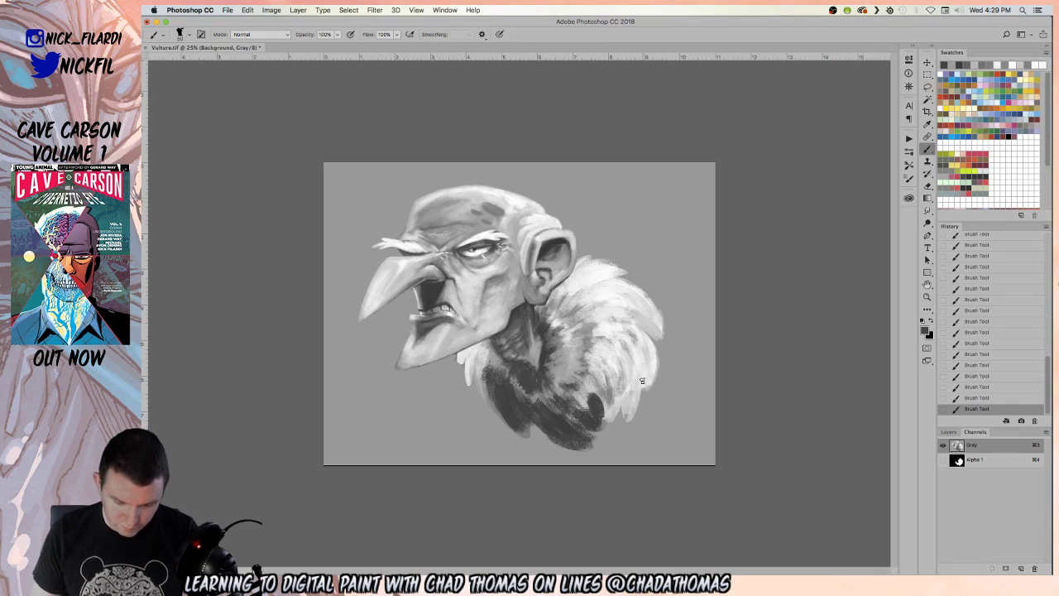
- Break up the dark lower collar with sampled lighter greys, and glaze dark grey over its front at 50% opacity
mouse_move(591, 387)
mouse_down()
mouse_move(604, 427)
mouse_move(593, 389)
mouse_up()
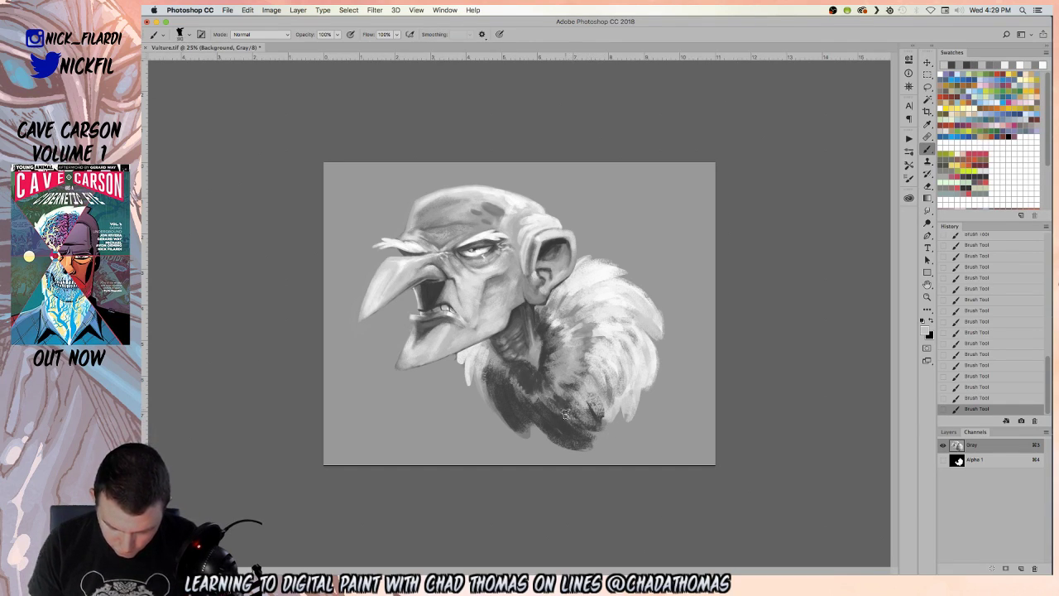
alt+click(592, 385)
alt+click(562, 387)
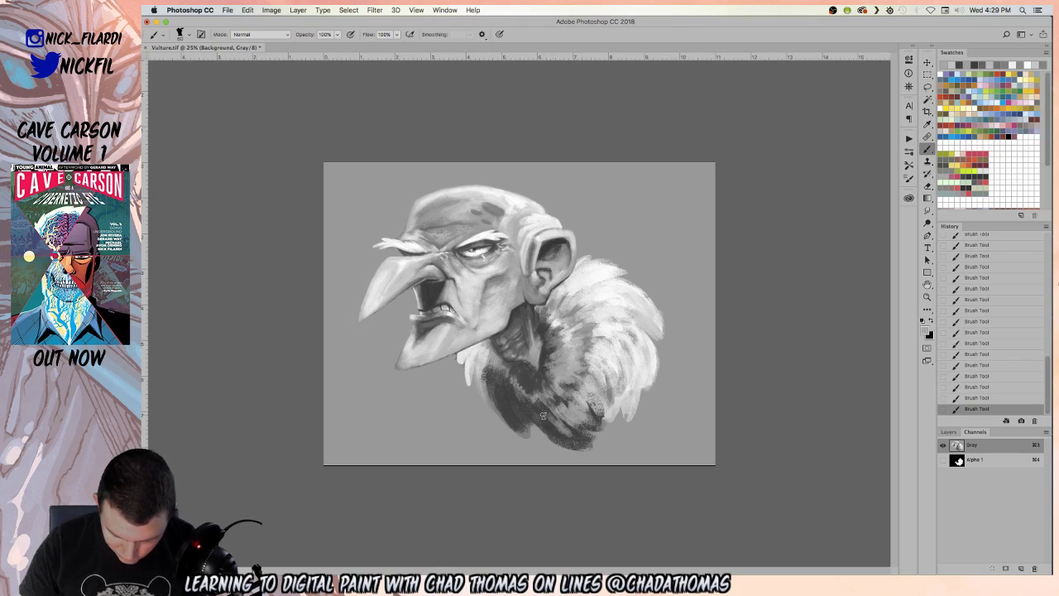
drag(563, 435, 586, 422)
alt+click(557, 426)
key(5)
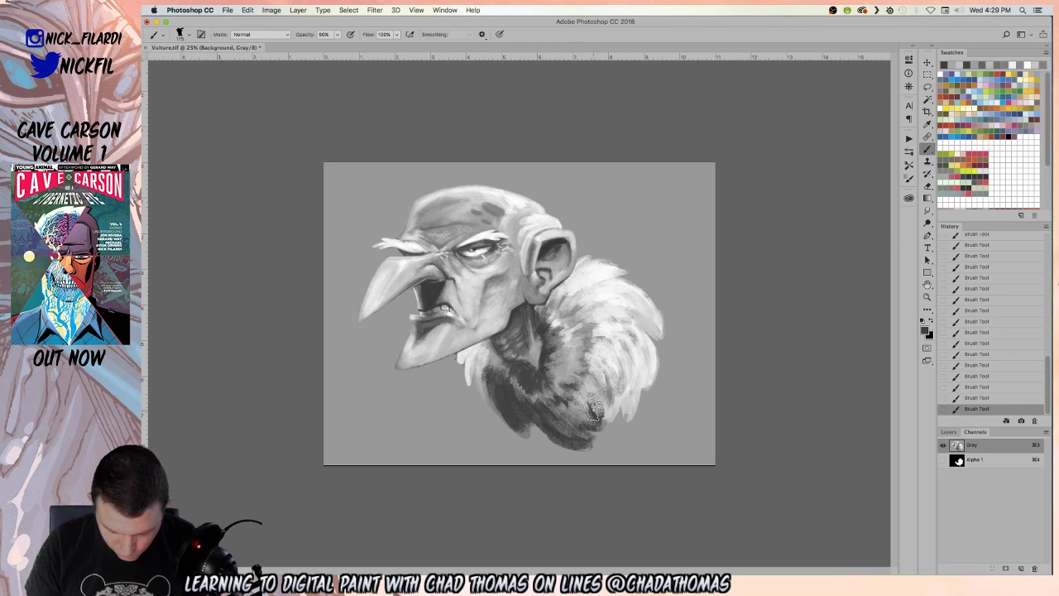
mouse_move(505, 371)
mouse_down()
mouse_move(496, 377)
mouse_move(486, 348)
mouse_up()
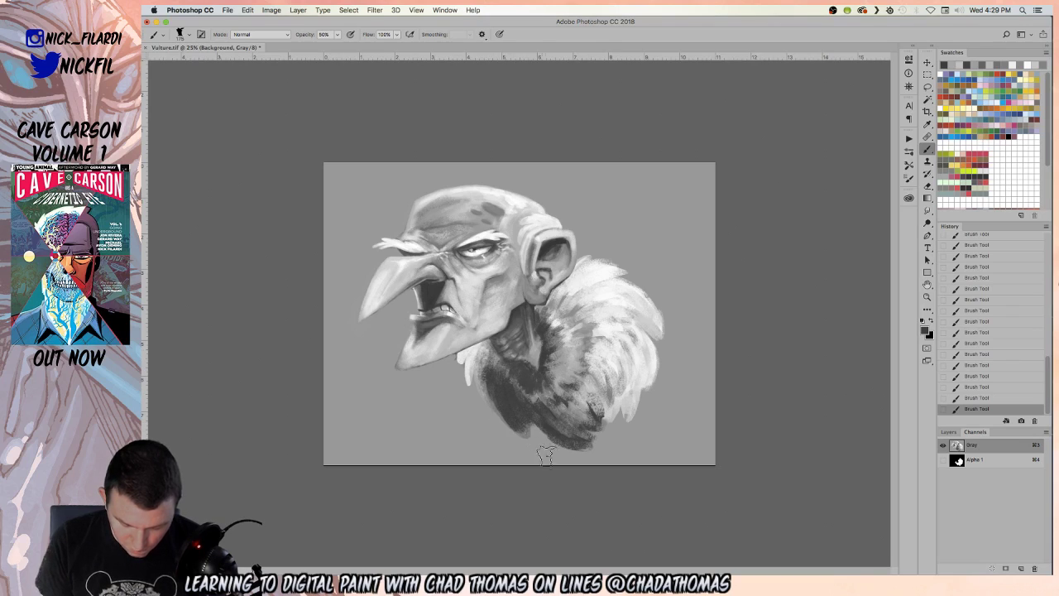
- Sample light grey below the jaw and paint light feathers on the collar's front edge, raising the opacity to 100%
alt+click(473, 348)
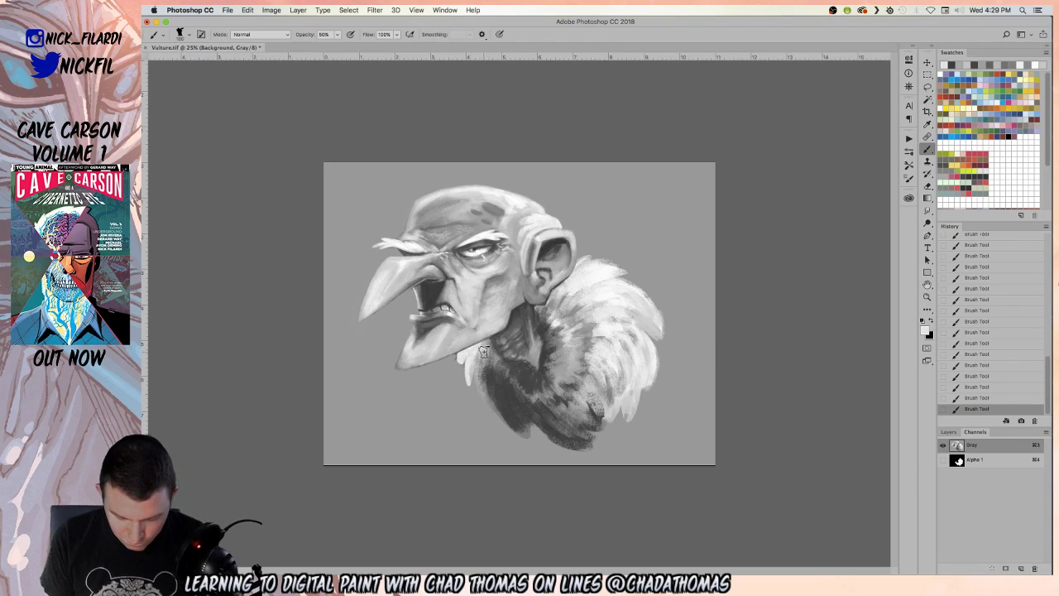
mouse_move(488, 353)
mouse_down()
mouse_move(472, 371)
mouse_move(493, 366)
mouse_up()
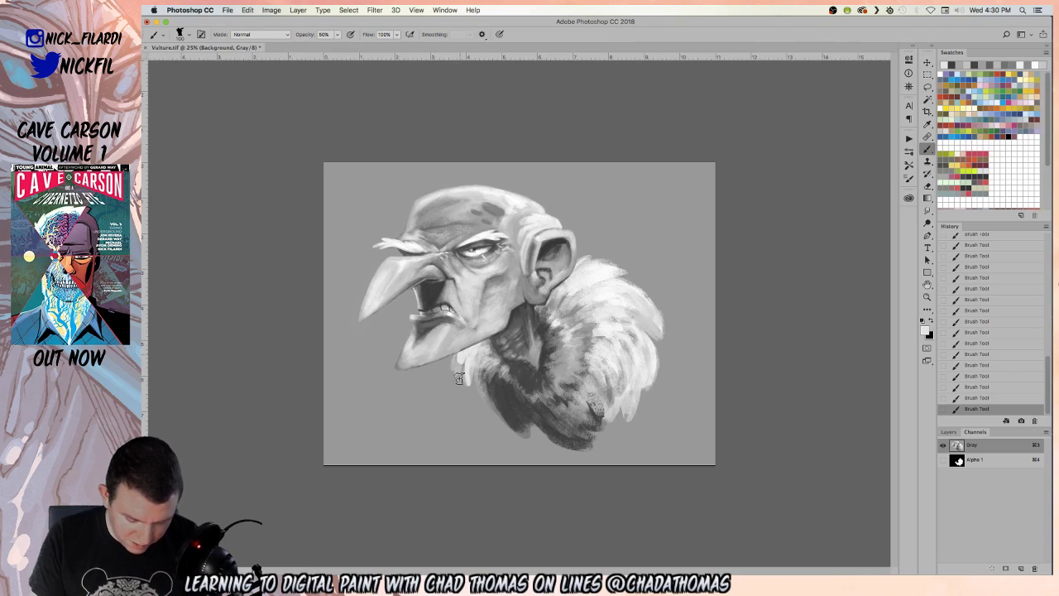
key(0)
mouse_move(457, 367)
mouse_down()
mouse_move(476, 390)
mouse_move(478, 362)
mouse_move(493, 399)
mouse_move(487, 371)
mouse_move(486, 405)
mouse_move(516, 402)
mouse_move(503, 428)
mouse_move(490, 381)
mouse_move(497, 406)
mouse_move(505, 336)
mouse_move(471, 376)
mouse_up()
alt+click(497, 391)
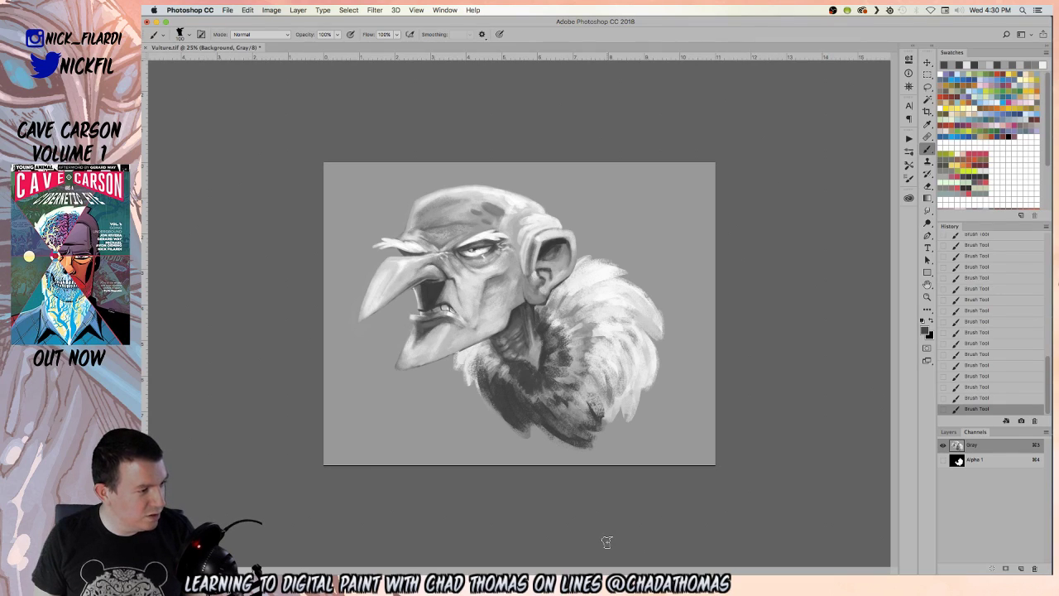
- Sample near-white from the back of the collar and brush feather strokes over its dark front, reducing the opacity to 30%
alt+click(610, 319)
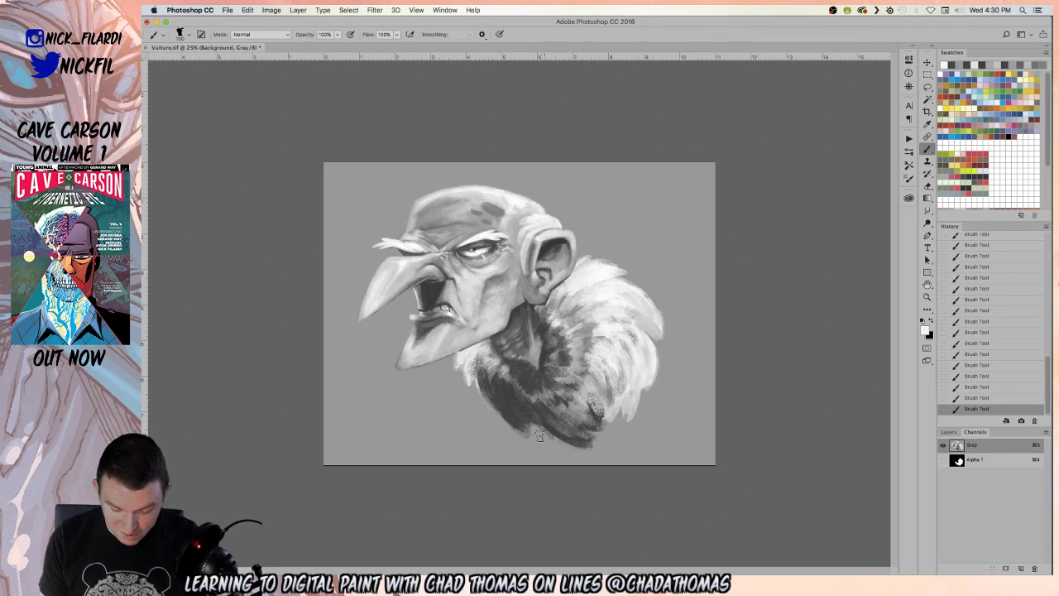
drag(488, 379, 519, 417)
key(3)
mouse_move(510, 395)
mouse_down()
mouse_move(559, 432)
mouse_move(545, 413)
mouse_move(575, 437)
mouse_up()
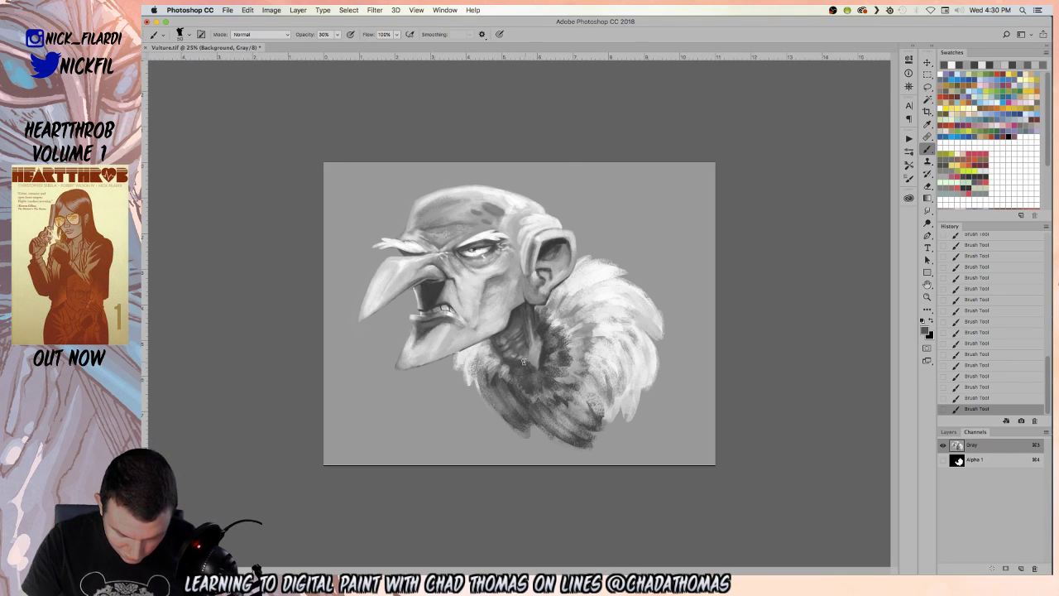
- Restore the brush to 100% opacity and rework the feathers bordering the neck with sampled grey
key(0)
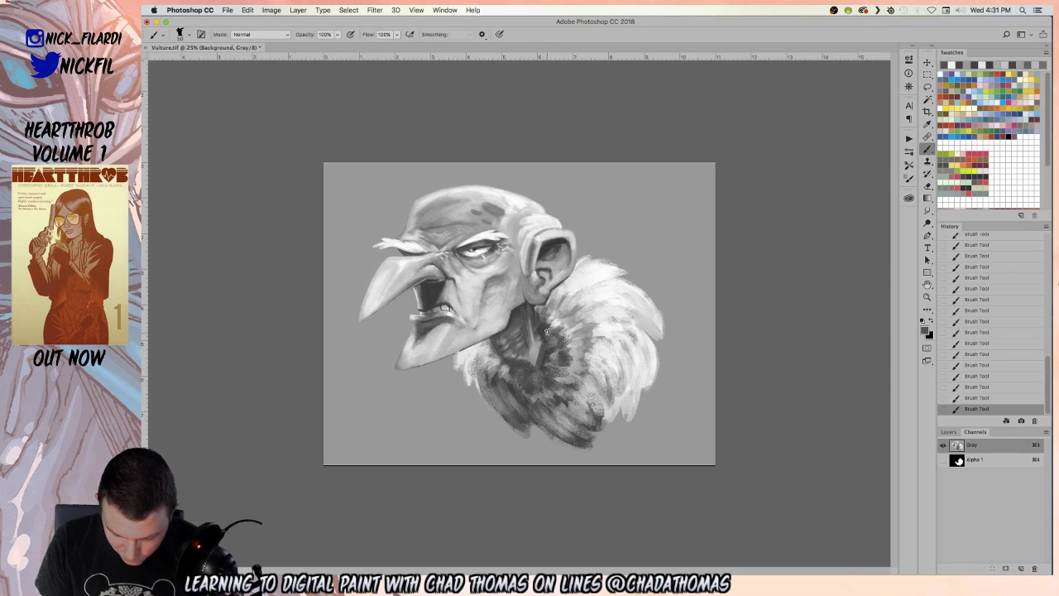
alt+click(557, 335)
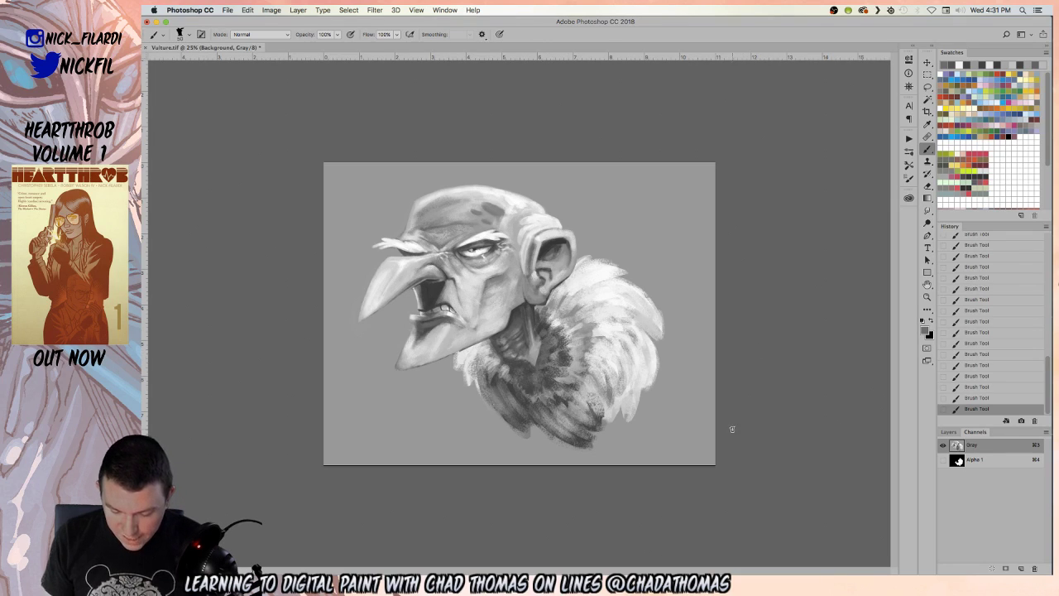
key(z)
alt+click(666, 368)
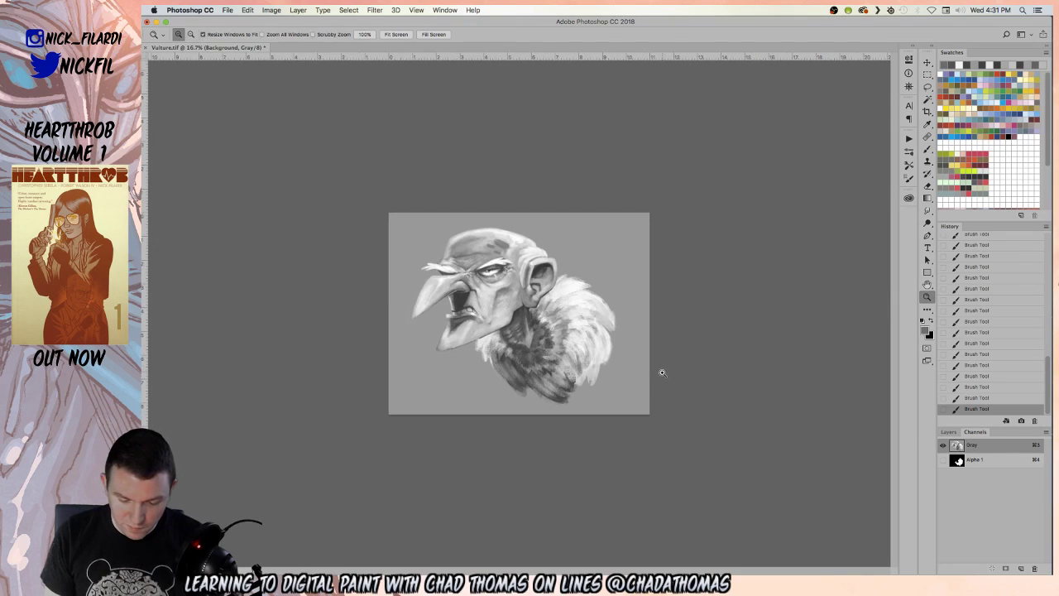
click(673, 367)
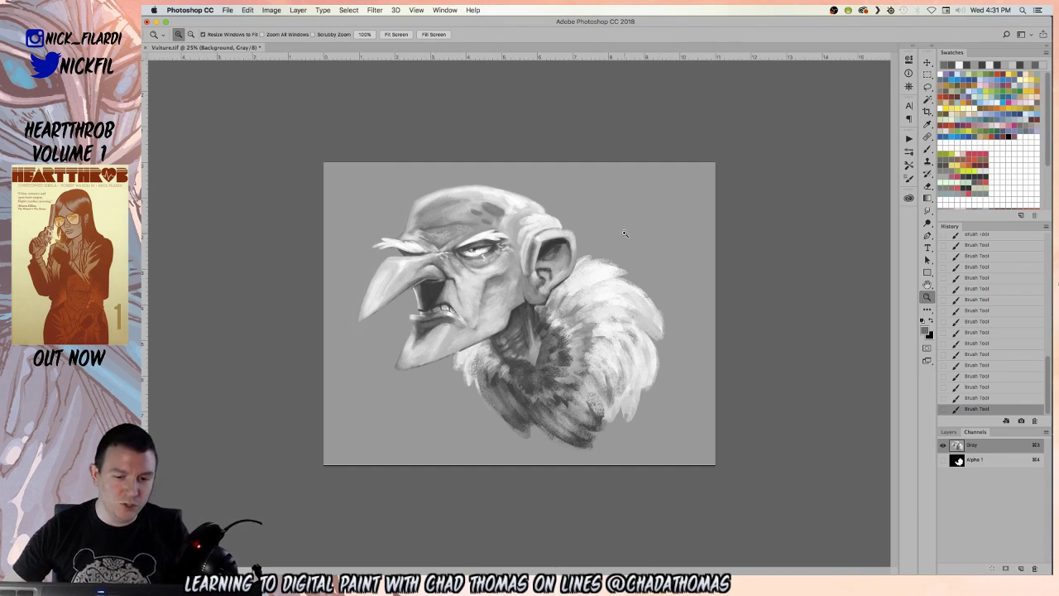
- Select the feather collar with the Lasso and Magic Wand tools
key(l)
mouse_move(438, 379)
mouse_down()
mouse_move(546, 450)
mouse_move(649, 462)
mouse_move(696, 288)
mouse_move(669, 248)
mouse_move(591, 230)
mouse_move(573, 275)
mouse_move(535, 311)
mouse_move(538, 371)
mouse_move(505, 363)
mouse_move(491, 340)
mouse_move(451, 364)
mouse_up()
key(w)
click(466, 397)
- Fill the selected collar with white, fade the fill to lighten the feathers, and deselect
key(x)
key(alt+BackSpace)
key(super+shift+f)
key(Return)
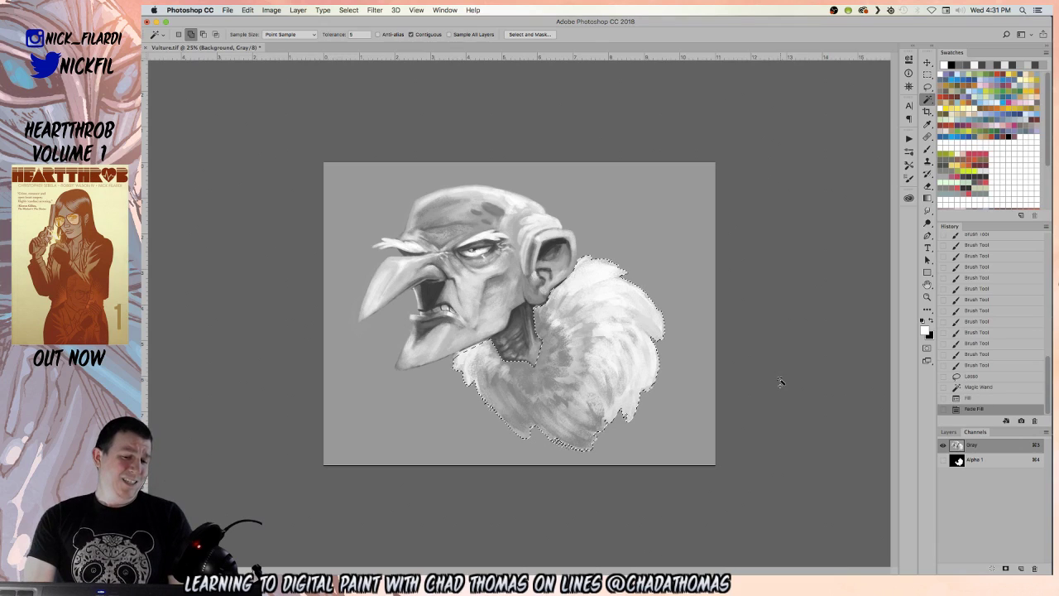
key(super+d)
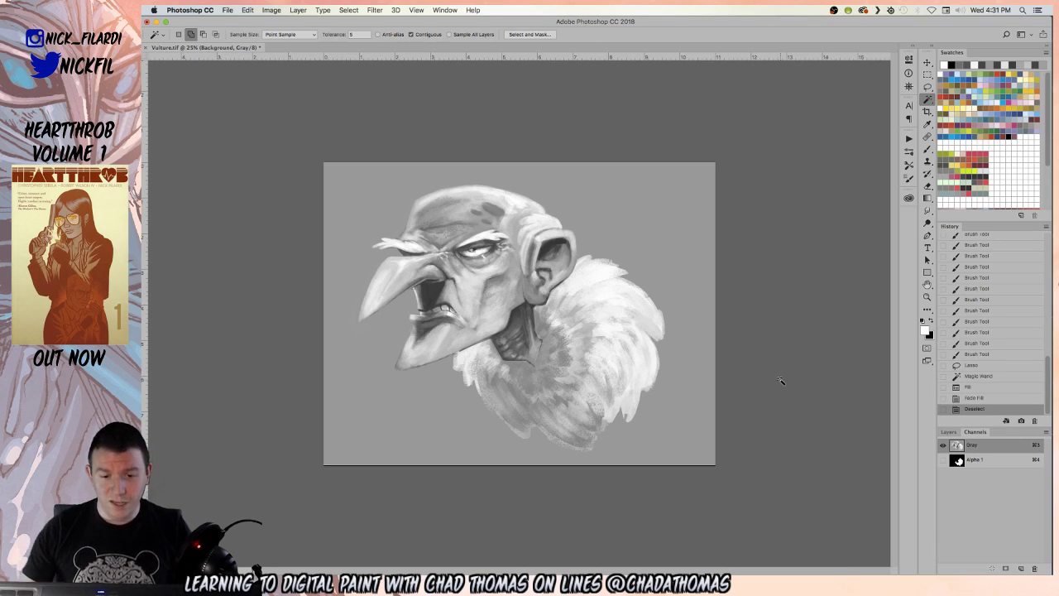
- Paint dark grey with a small brush along the neck's front edge and under the jaw where they meet the collar
key(z)
click(491, 315)
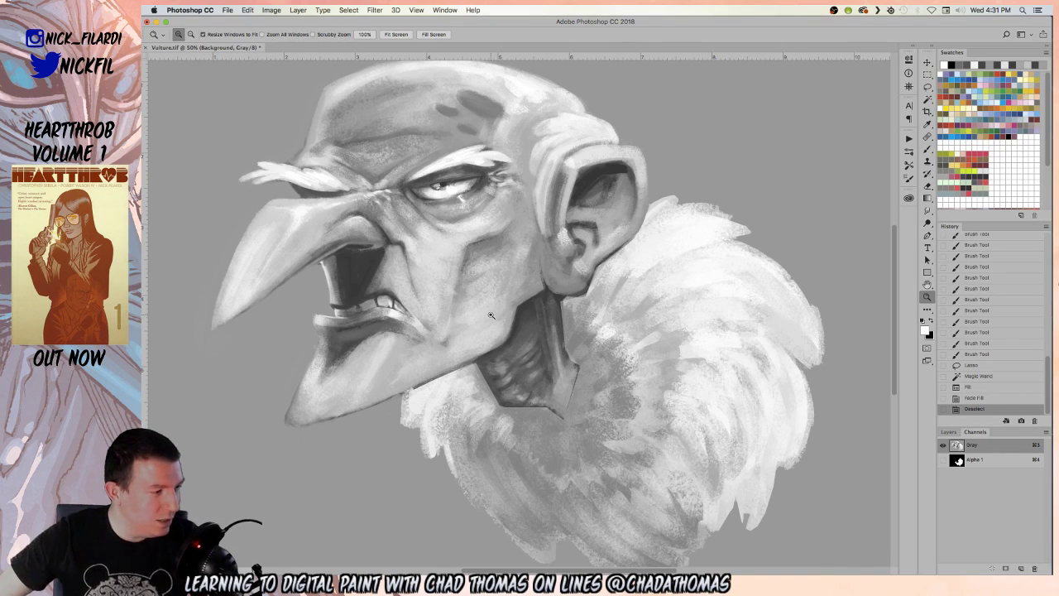
key(b)
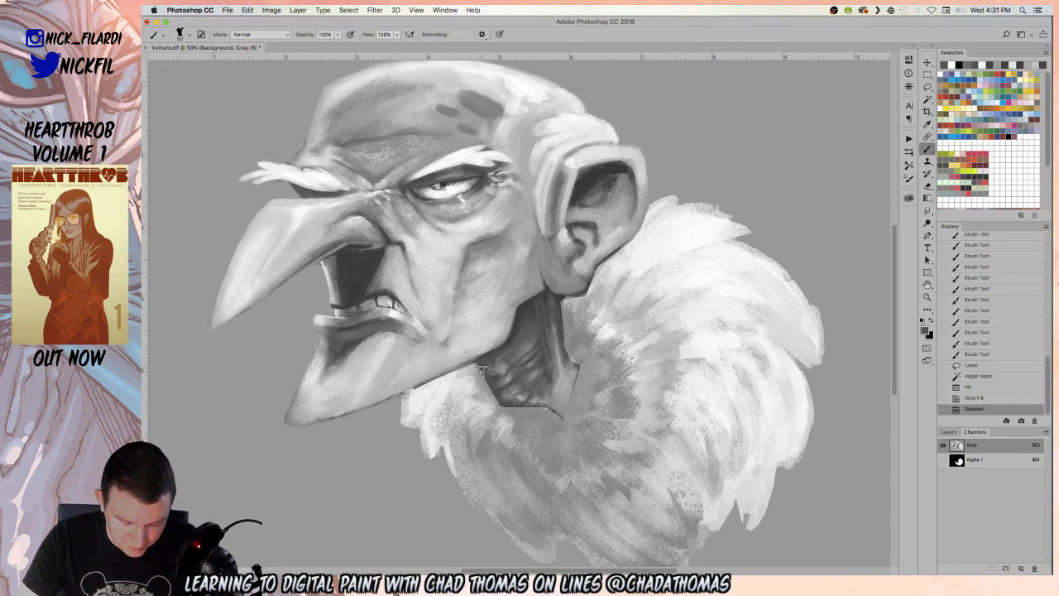
mouse_move(478, 368)
mouse_down()
mouse_move(504, 396)
mouse_move(493, 385)
mouse_move(498, 403)
mouse_up()
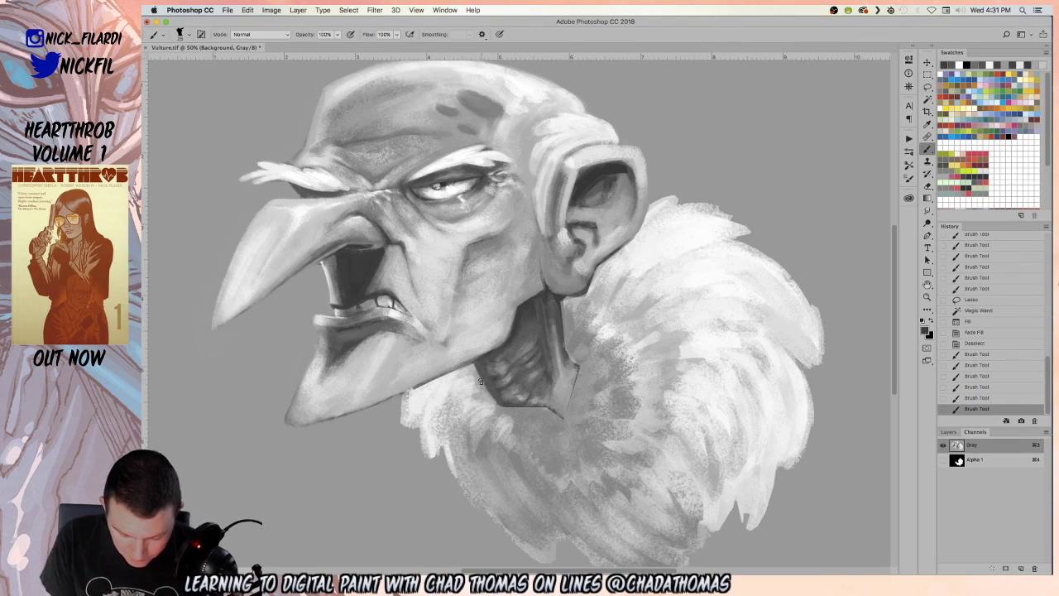
drag(435, 379, 403, 394)
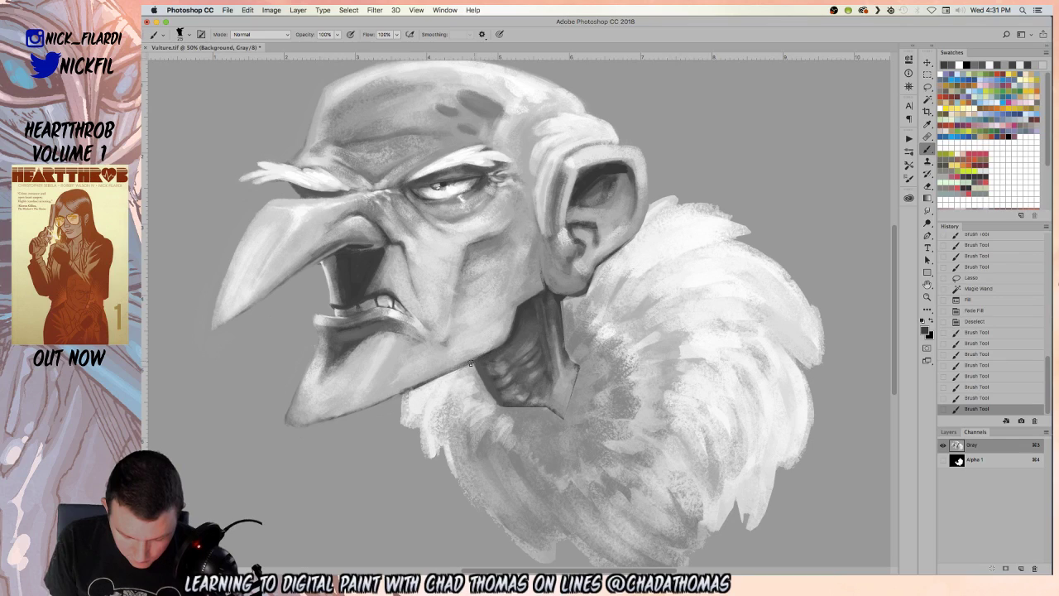
drag(476, 362, 495, 395)
drag(487, 371, 507, 409)
mouse_move(480, 363)
mouse_down()
mouse_move(509, 352)
mouse_move(482, 369)
mouse_move(502, 362)
mouse_move(487, 373)
mouse_move(500, 374)
mouse_move(503, 393)
mouse_move(488, 360)
mouse_up()
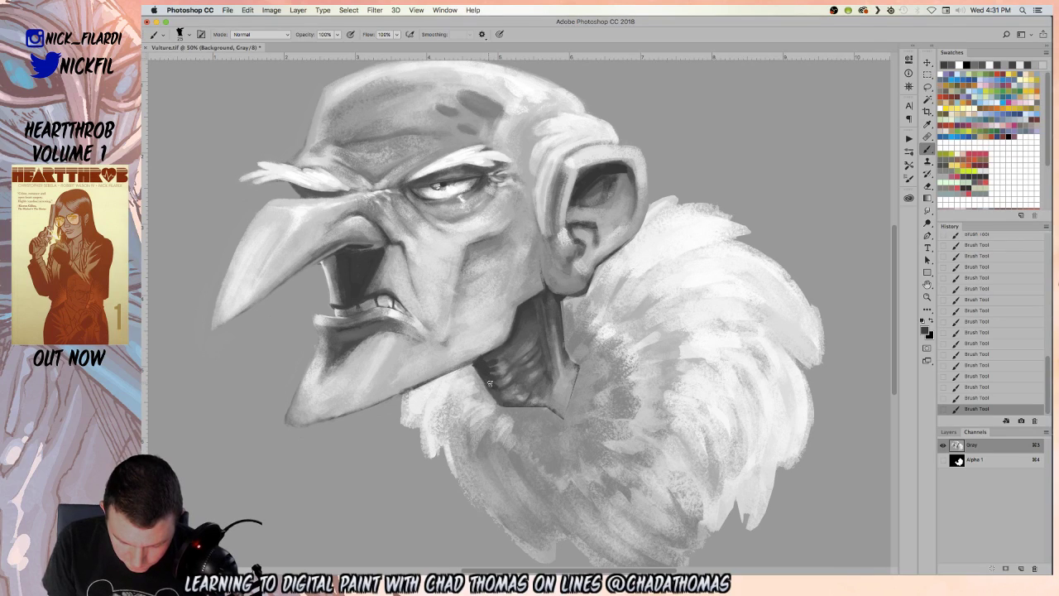
- Paint the lower neck and its edge against the feather ruff, using a grey sampled from the feathers
mouse_move(499, 404)
mouse_down()
mouse_move(550, 414)
mouse_move(569, 407)
mouse_move(582, 367)
mouse_up()
mouse_move(569, 417)
mouse_down()
mouse_move(596, 362)
mouse_move(567, 389)
mouse_move(581, 364)
mouse_move(569, 372)
mouse_move(577, 379)
mouse_move(559, 422)
mouse_up()
drag(573, 368, 556, 407)
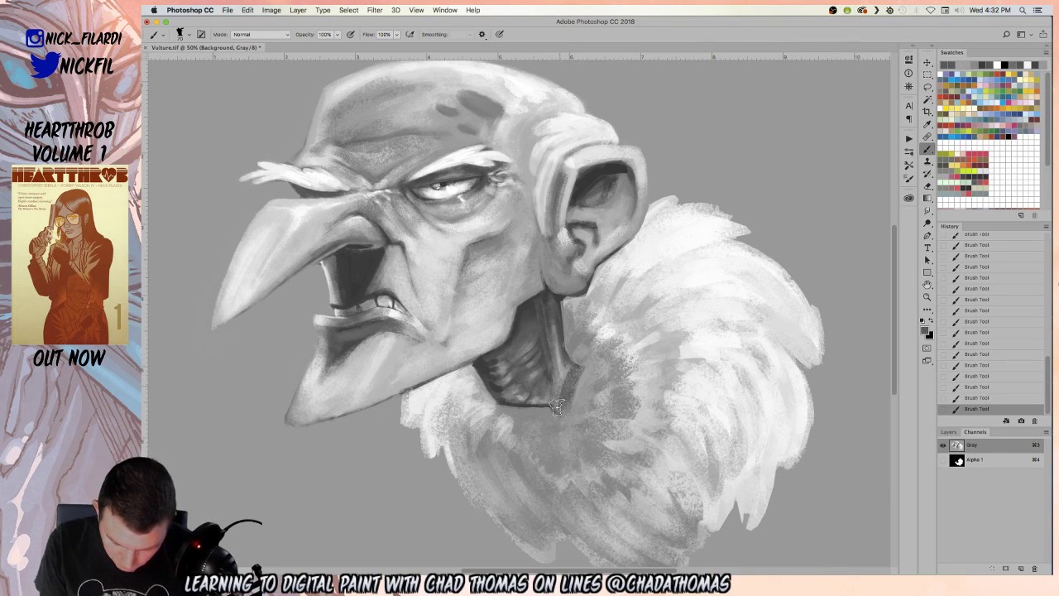
alt+click(588, 376)
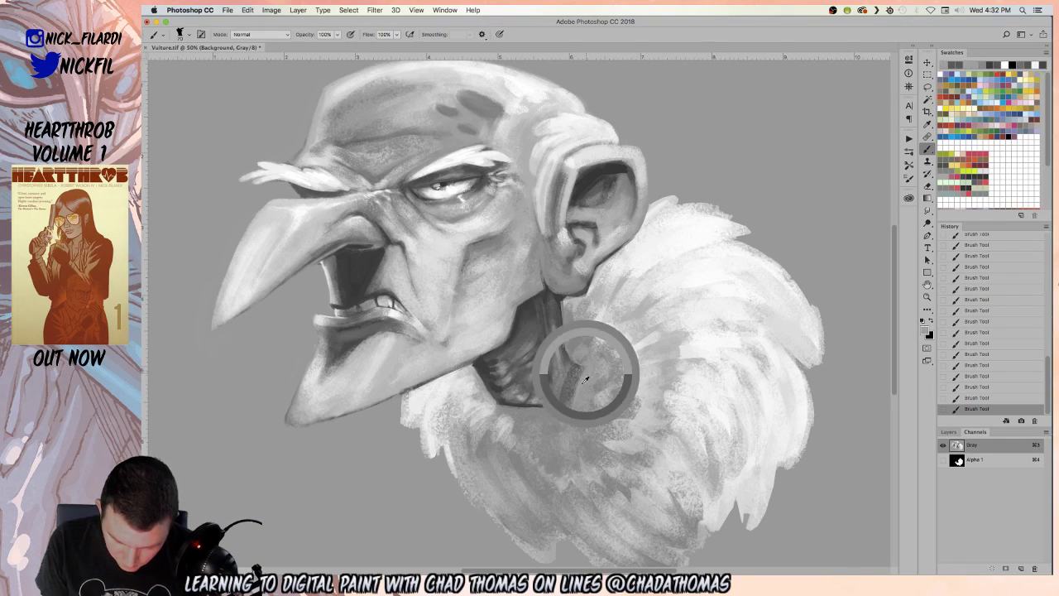
- Examine the whole vulture portrait with the Background copy line art shown and hidden for comparison
click(927, 296)
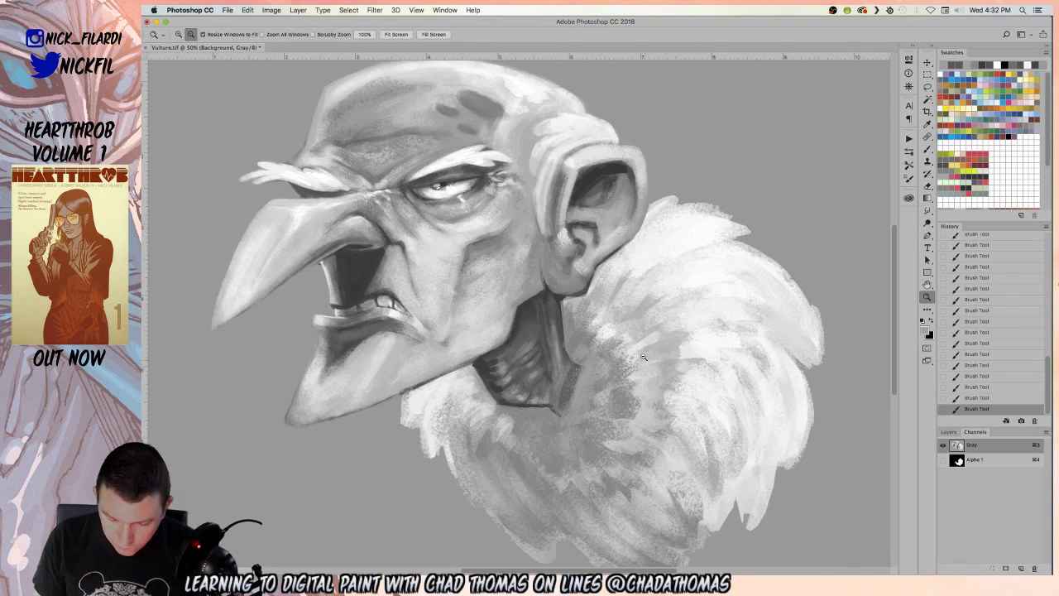
alt+click(644, 359)
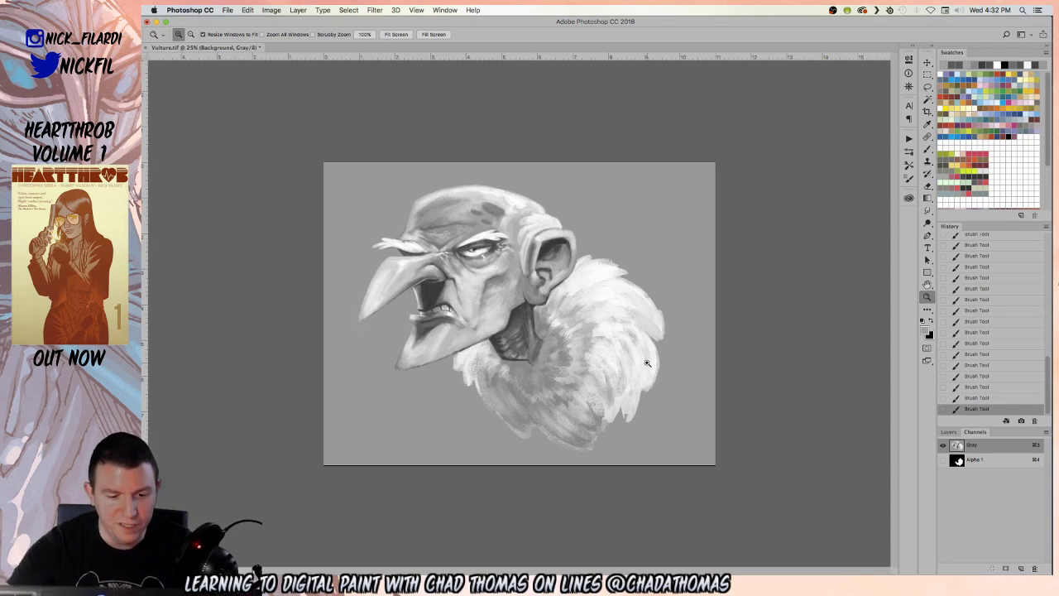
click(960, 432)
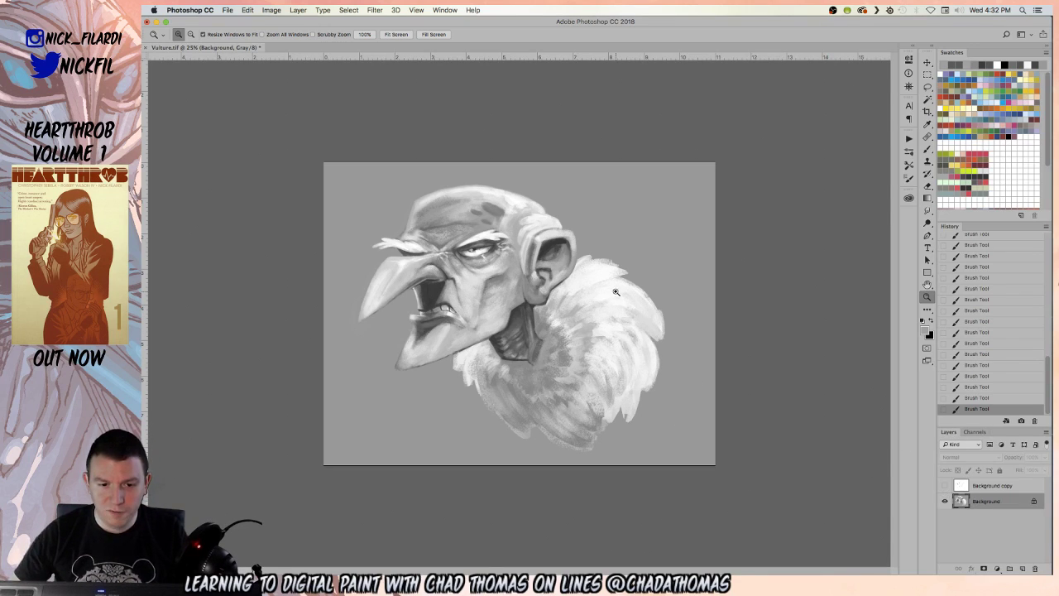
click(546, 275)
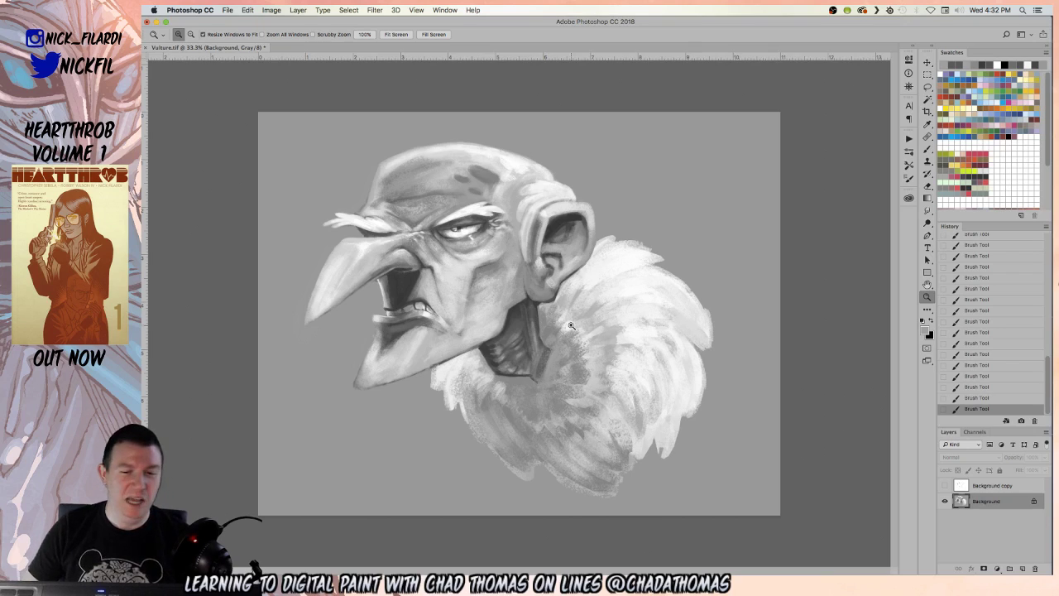
alt+click(631, 320)
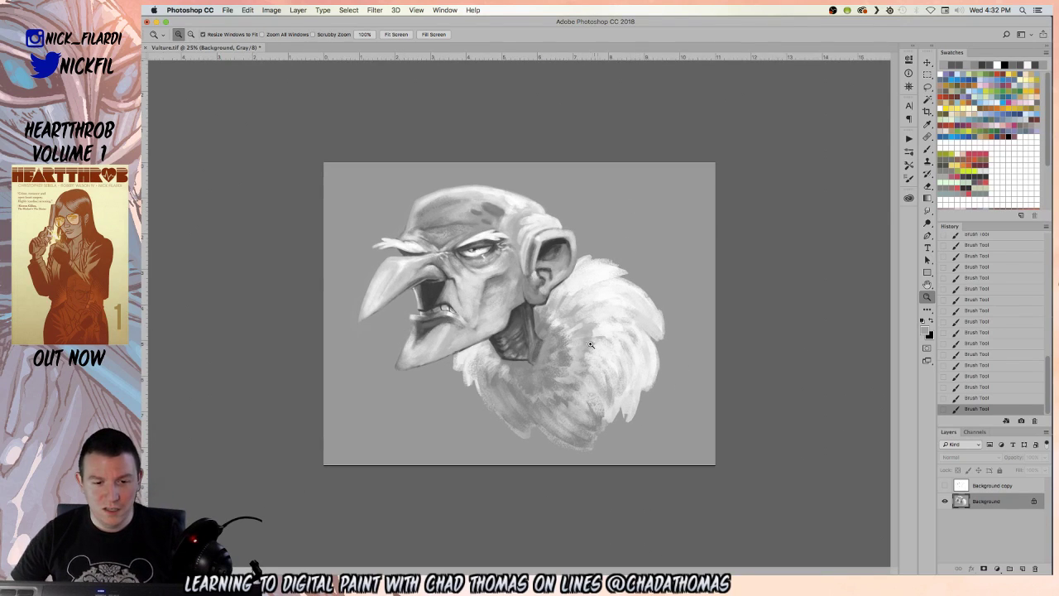
click(646, 356)
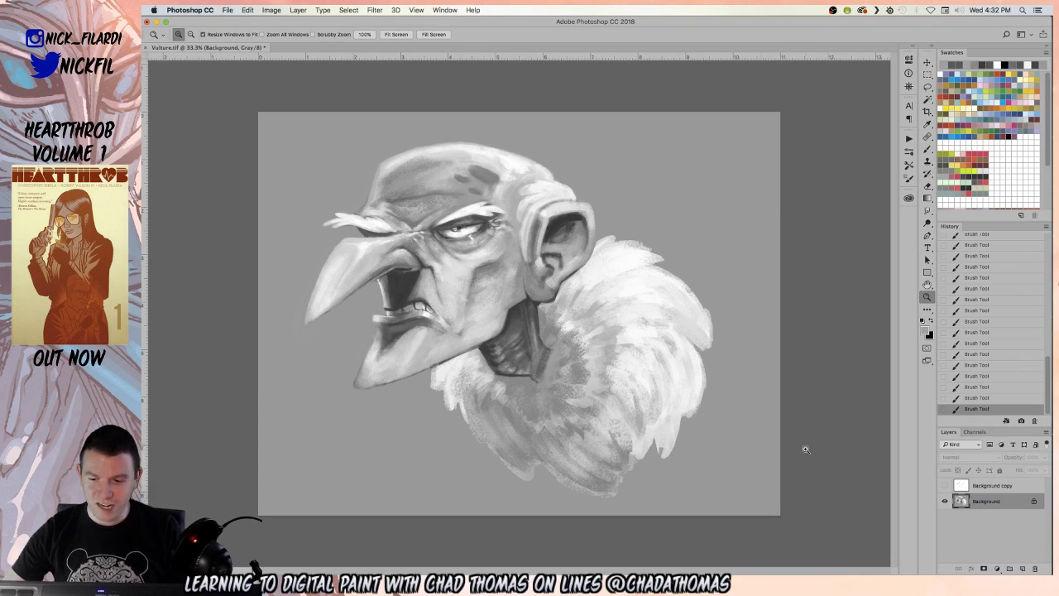
click(943, 485)
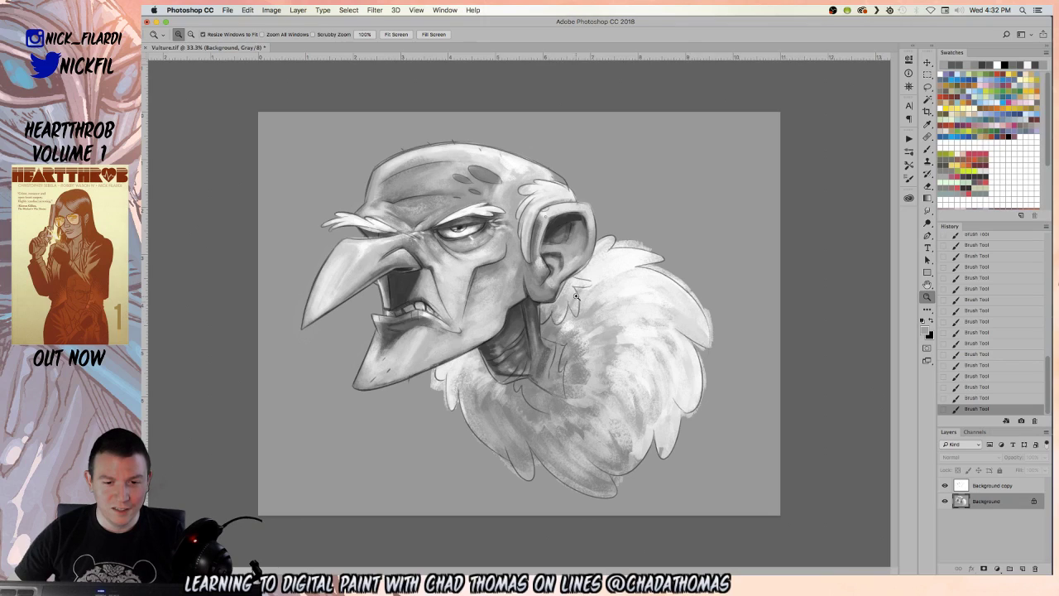
click(944, 485)
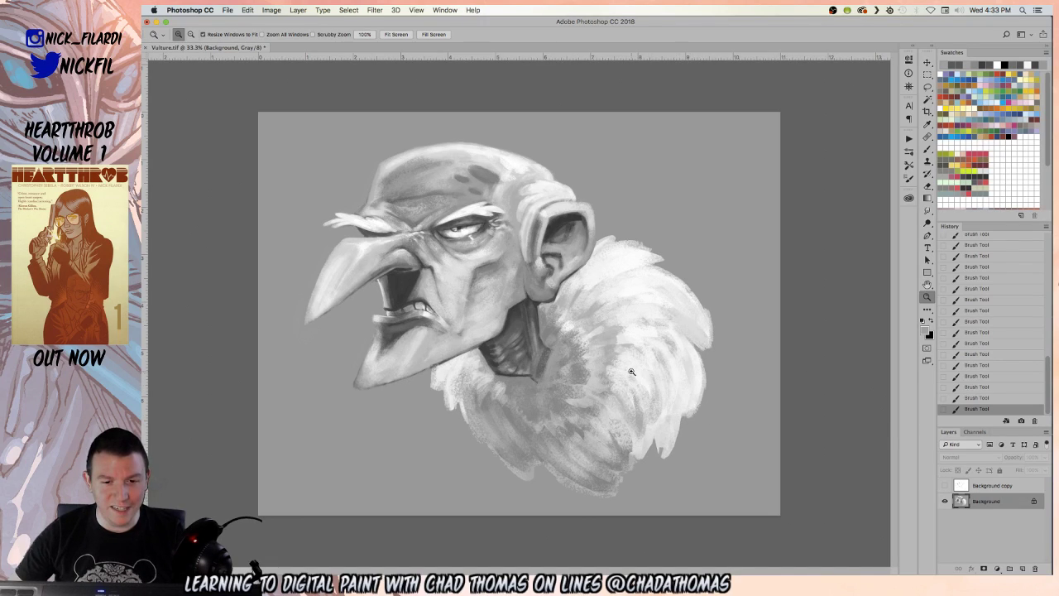
click(945, 485)
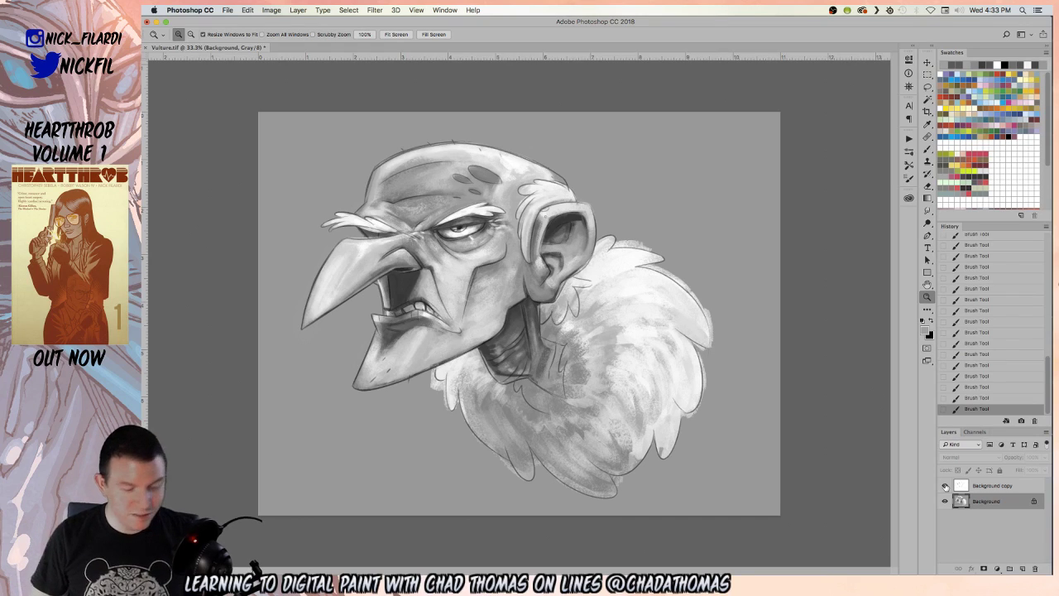
- Refine the shaded neck folds on the Background layer with sampled greys, and hide the Background copy line art
key(b)
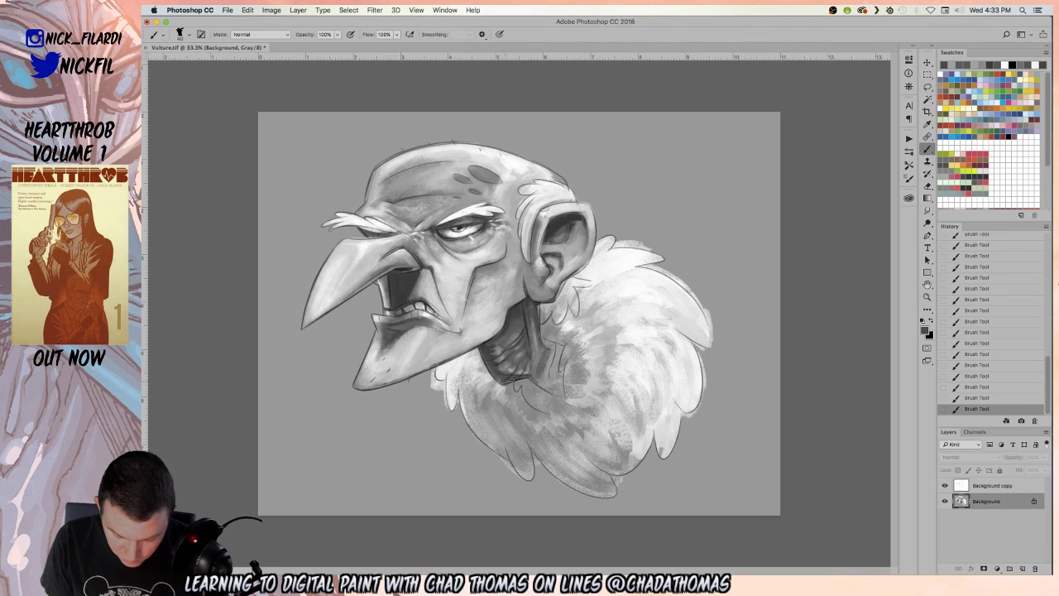
alt+click(504, 369)
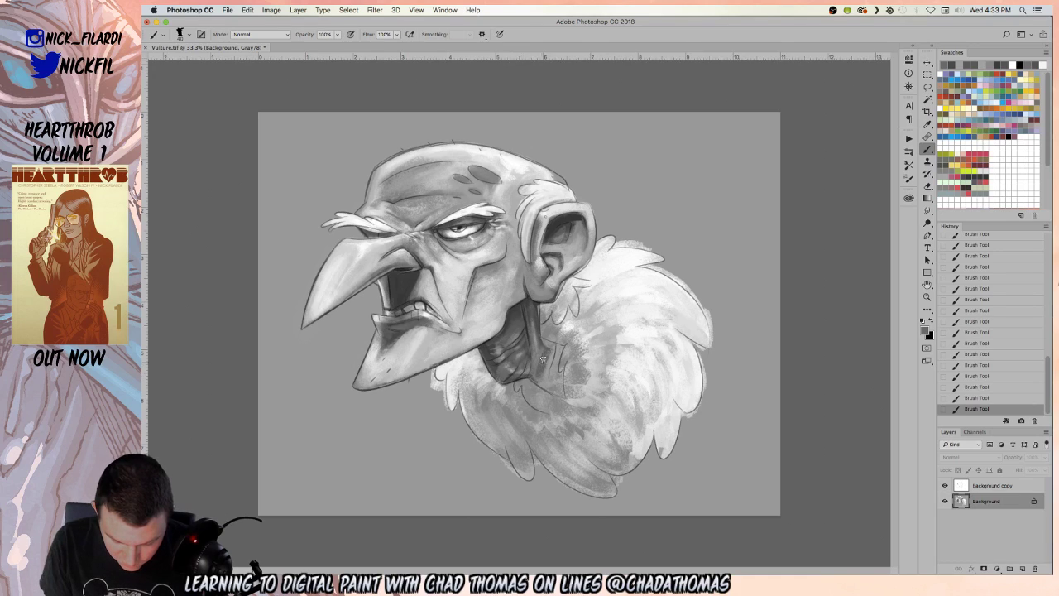
alt+click(494, 360)
click(945, 485)
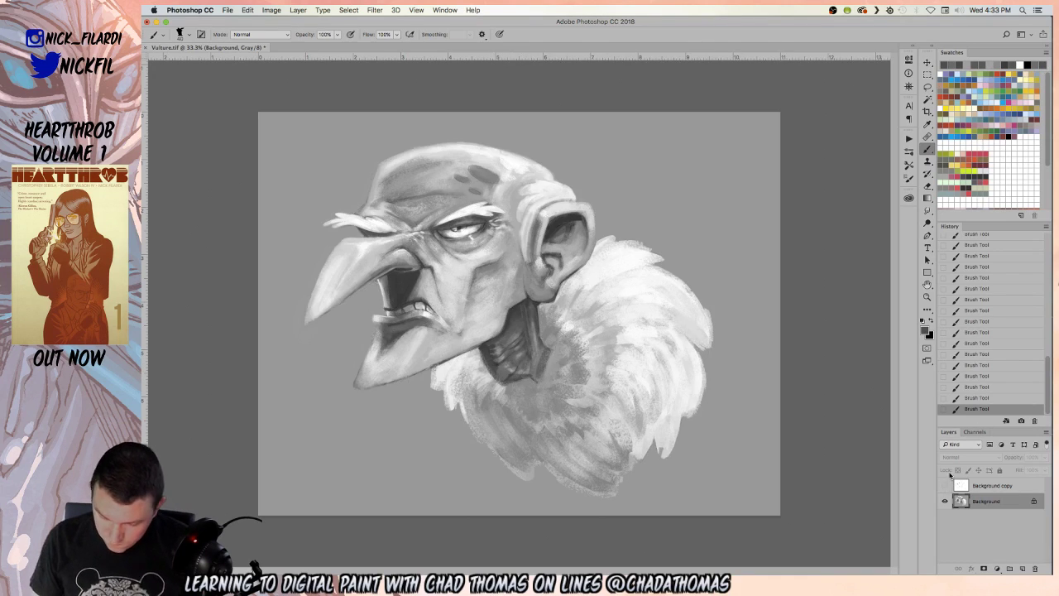
alt+click(490, 365)
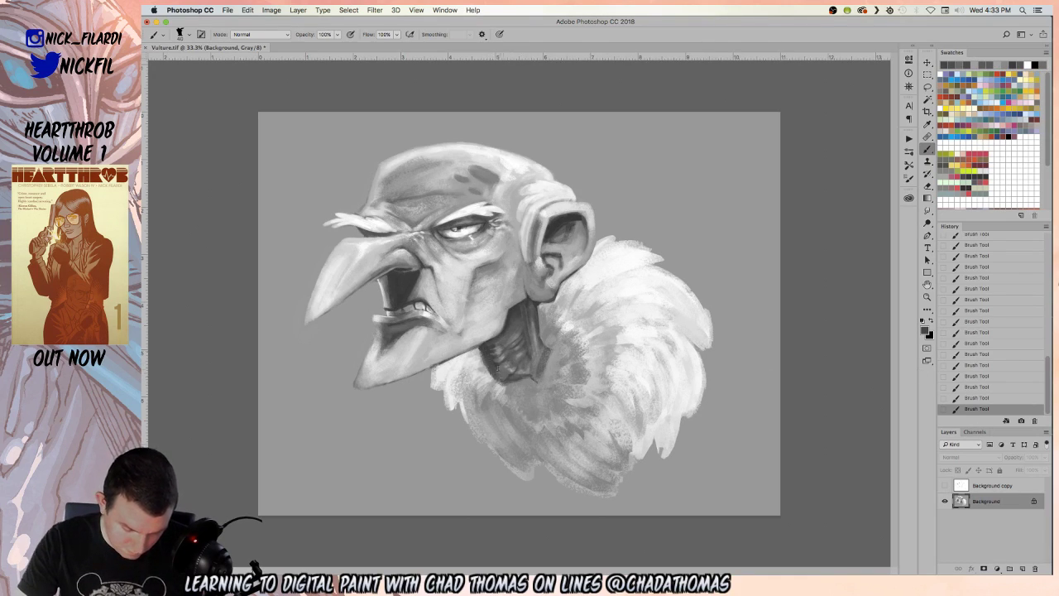
alt+click(484, 348)
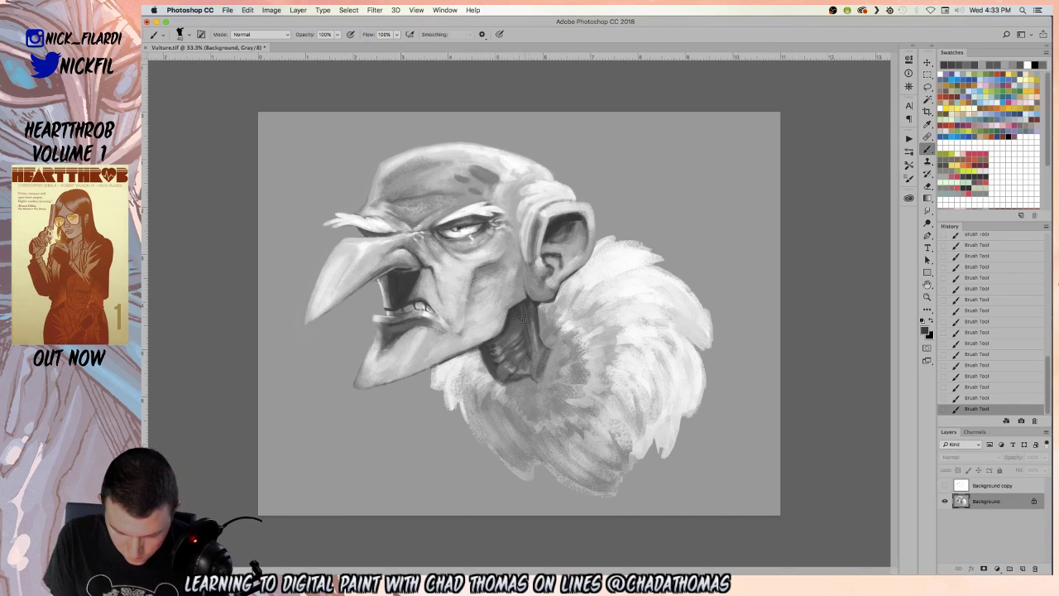
- Clean up the underside of the jaw and chin with brush strokes in greys sampled around the jaw and neck feathers
alt+click(466, 345)
mouse_move(451, 352)
mouse_down()
mouse_move(441, 357)
mouse_move(471, 344)
mouse_up()
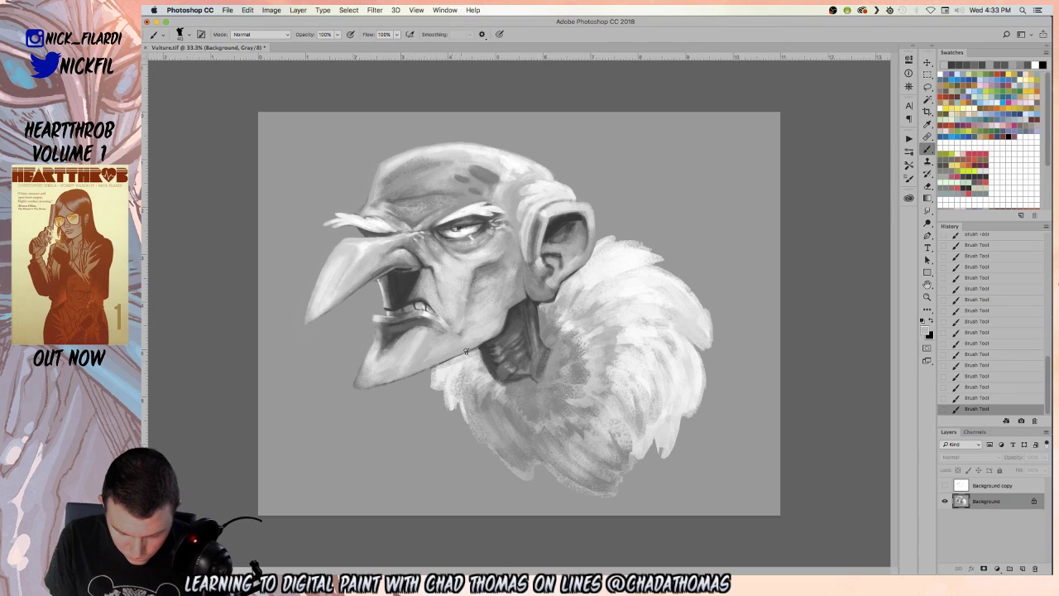
alt+click(451, 360)
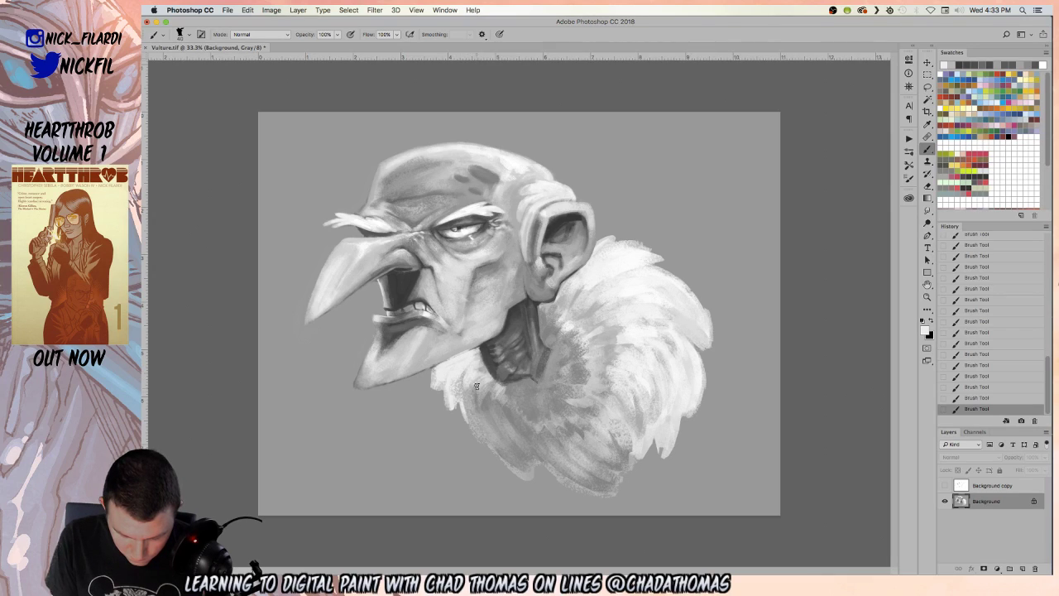
alt+click(441, 356)
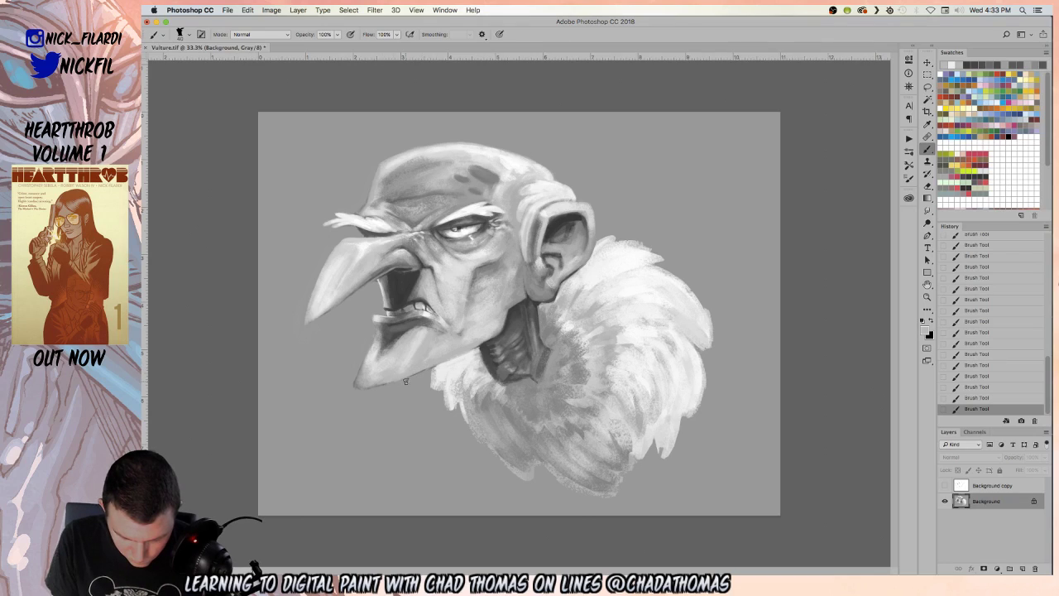
alt+click(428, 369)
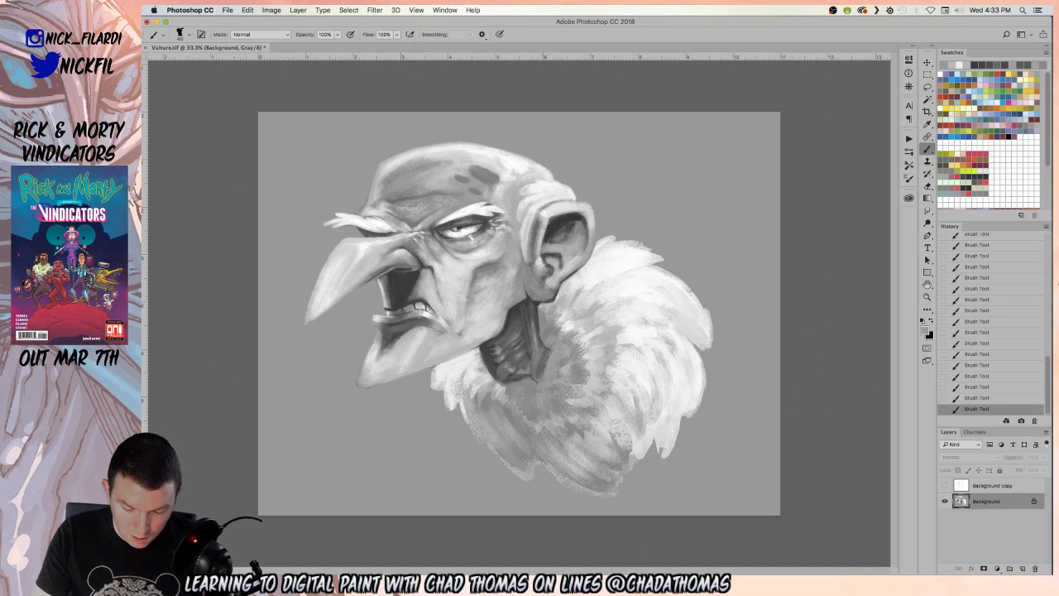
- Shade and blend the front edge of the ear and adjoining temple with sampled greys, setting the brush opacity to 50%
alt+click(537, 226)
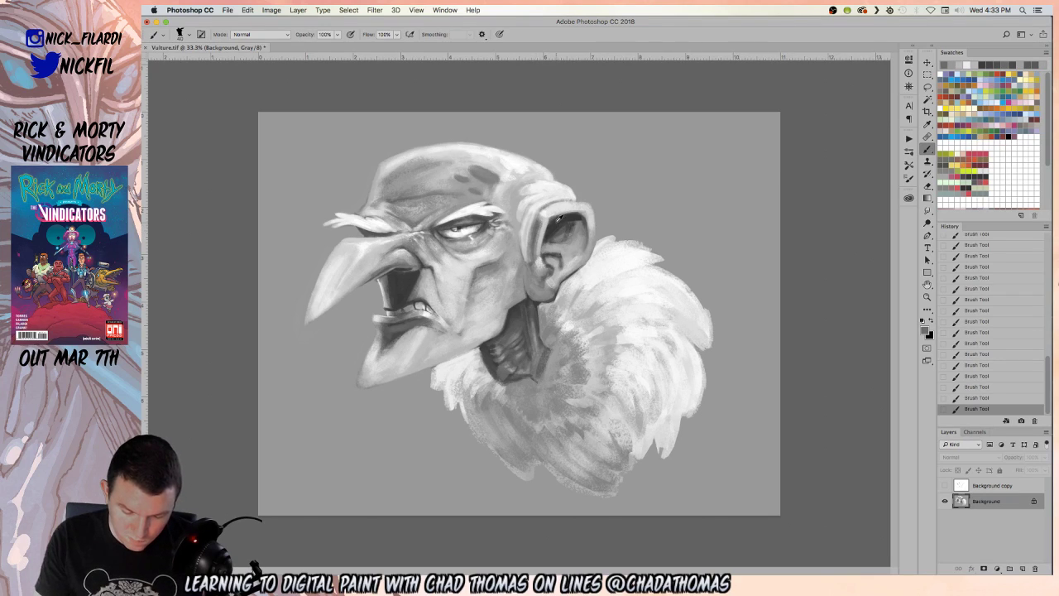
drag(534, 216, 536, 214)
key(5)
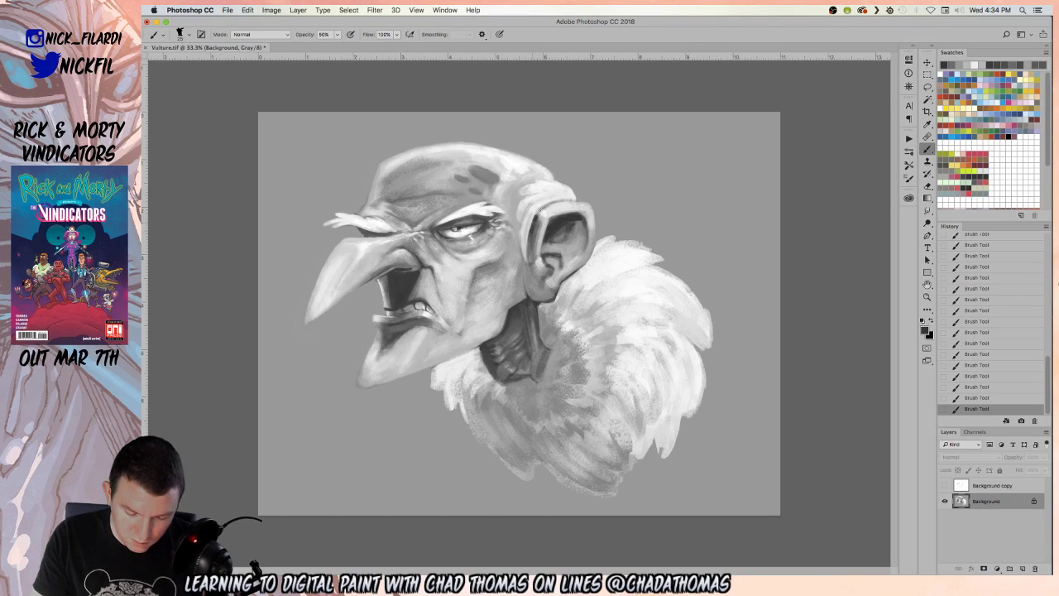
mouse_move(517, 225)
mouse_down()
mouse_move(523, 258)
mouse_move(521, 218)
mouse_move(539, 198)
mouse_move(520, 247)
mouse_up()
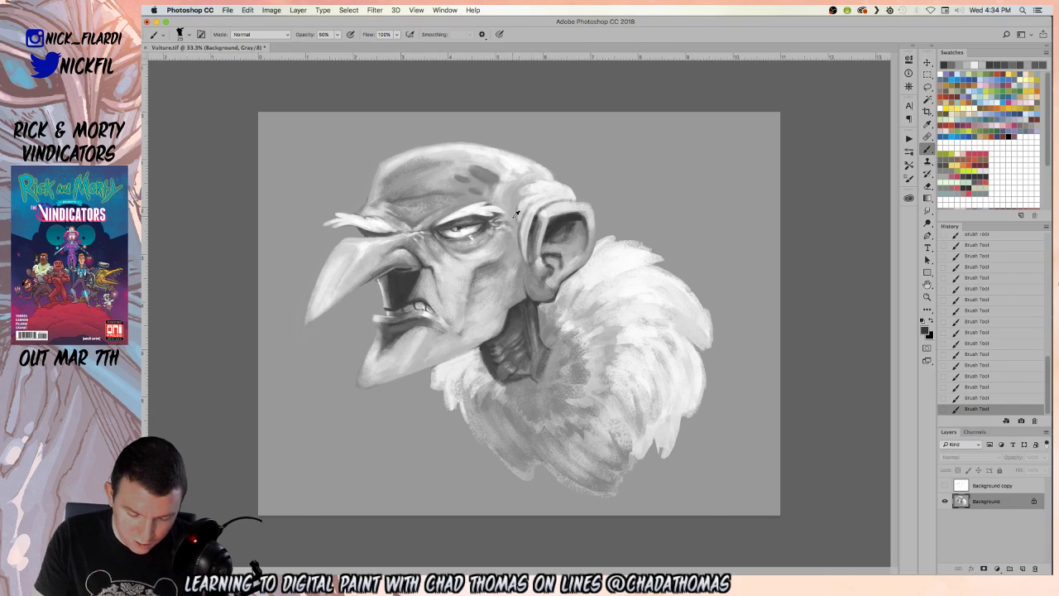
alt+click(514, 213)
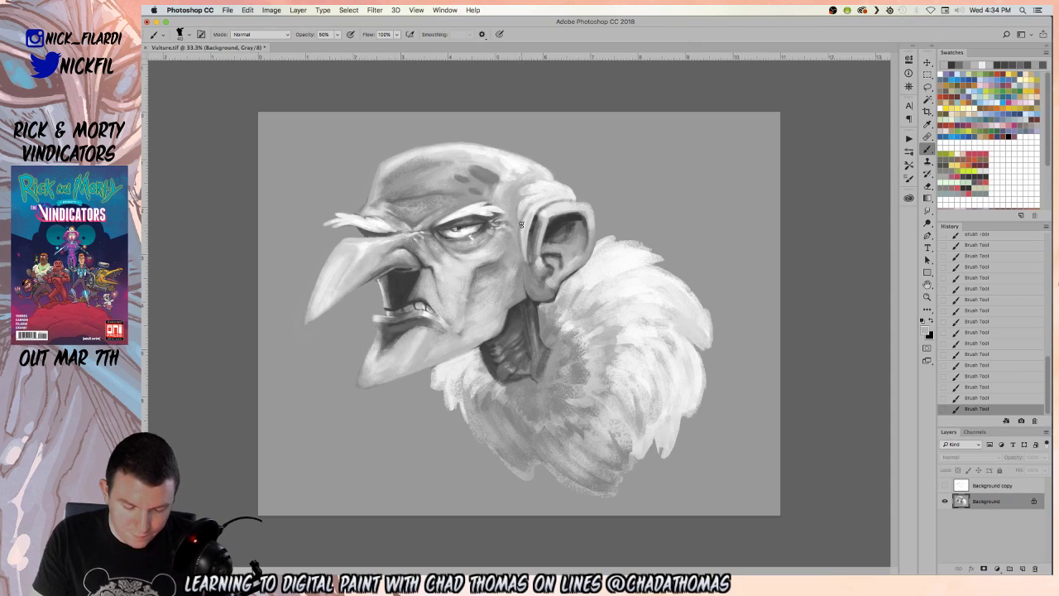
alt+click(525, 214)
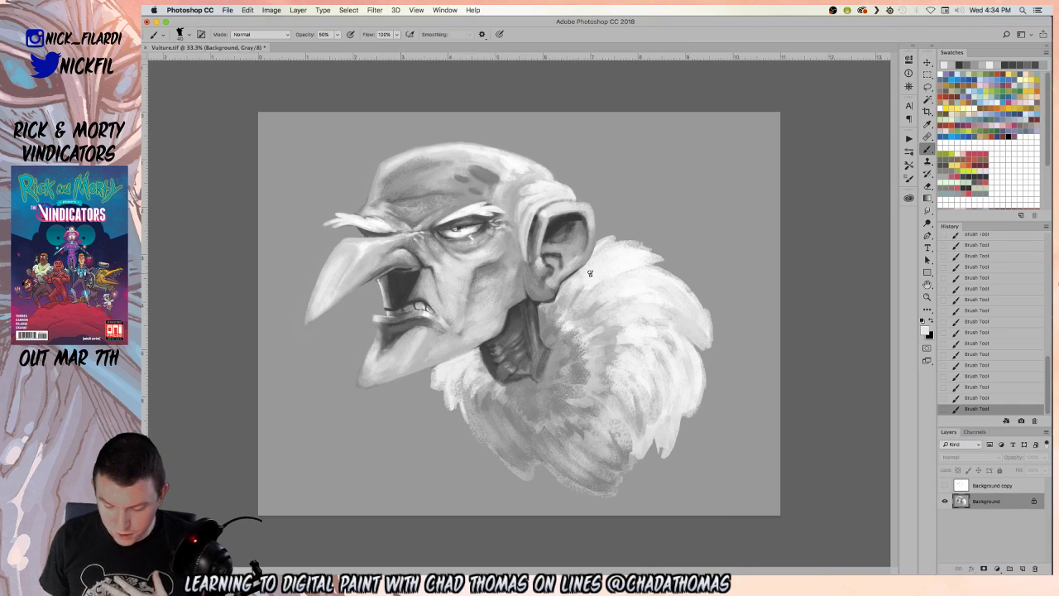
- Compare the painting with the line art by toggling the Background copy layer's visibility
click(945, 485)
click(945, 486)
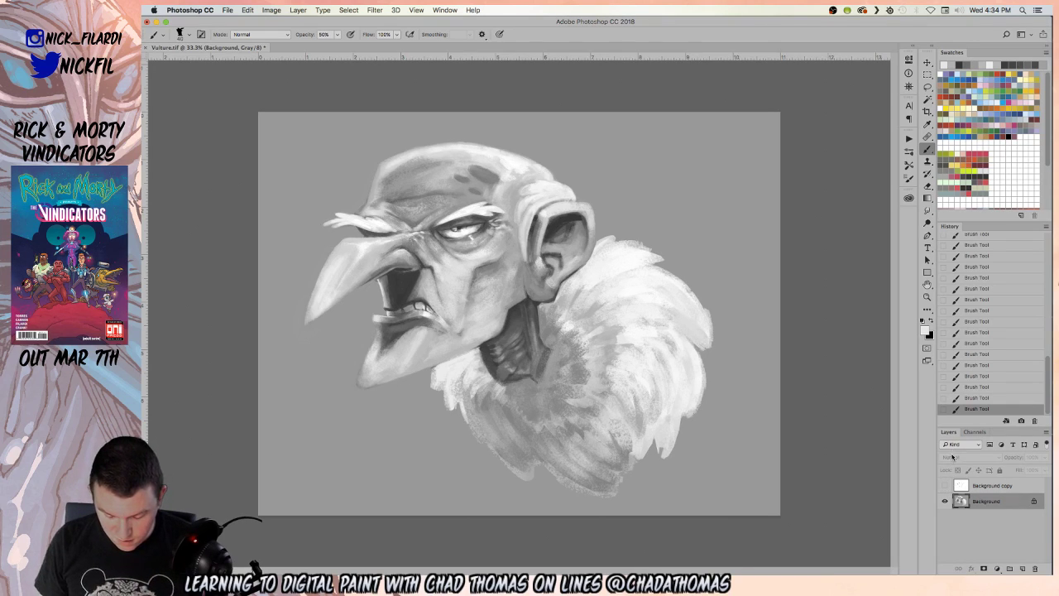
click(945, 485)
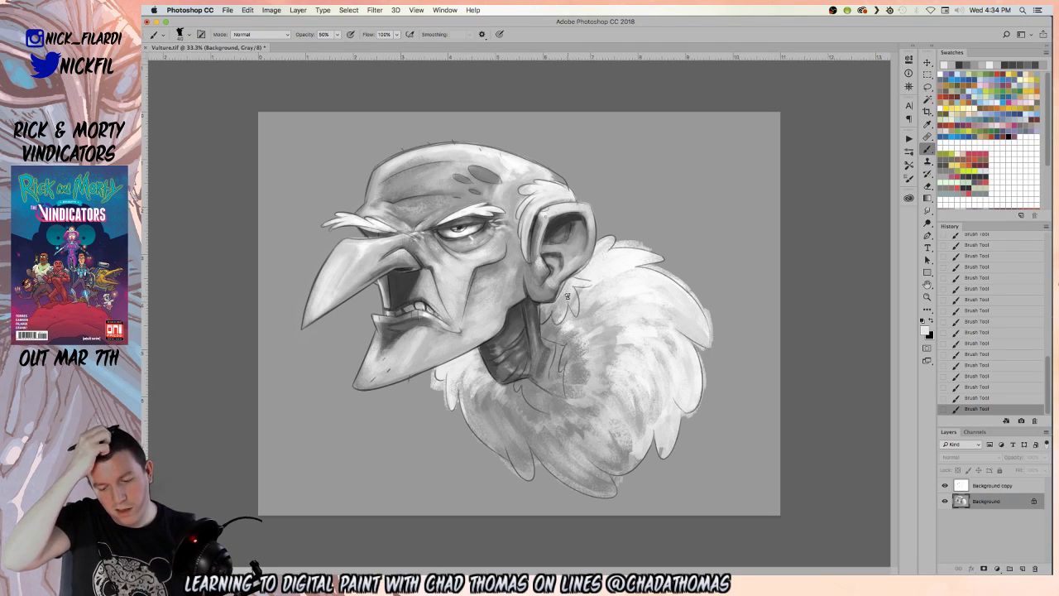
click(944, 485)
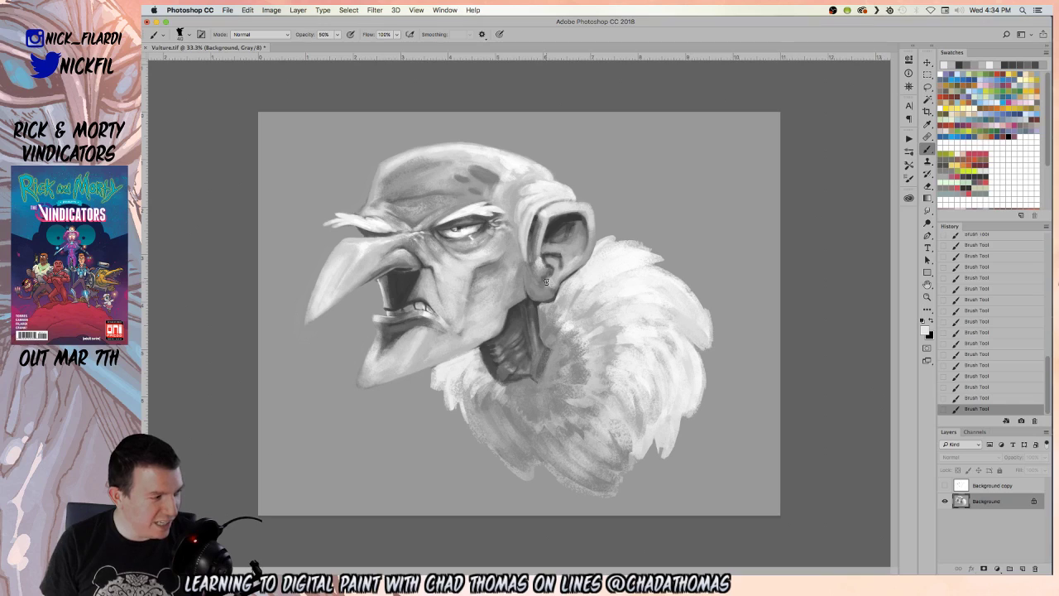
- Blend the cheek and back of the jaw in front of the ear with the brush, using greys sampled from the face
alt+click(472, 238)
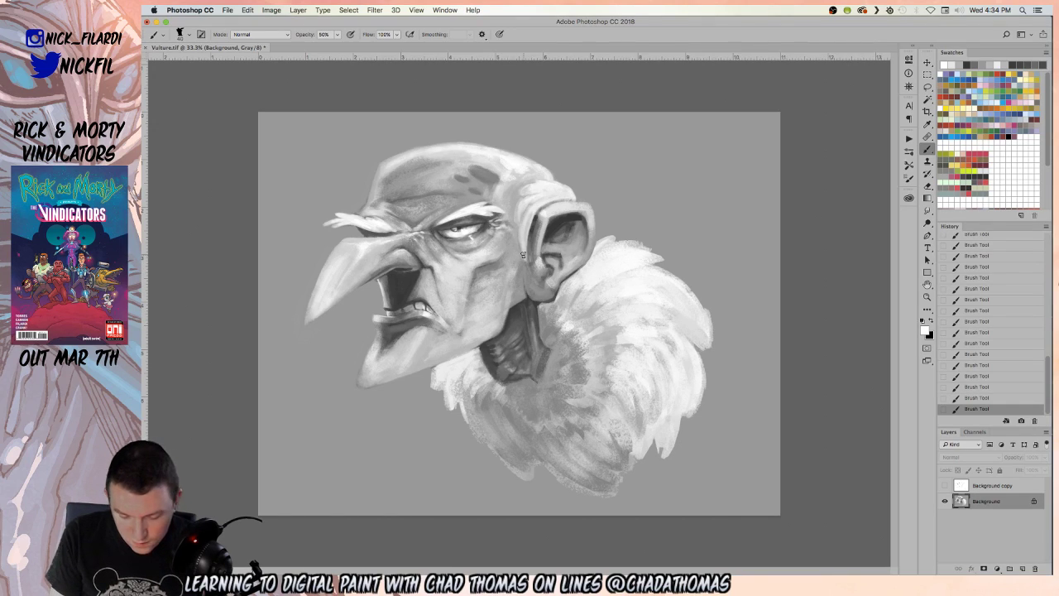
alt+click(513, 283)
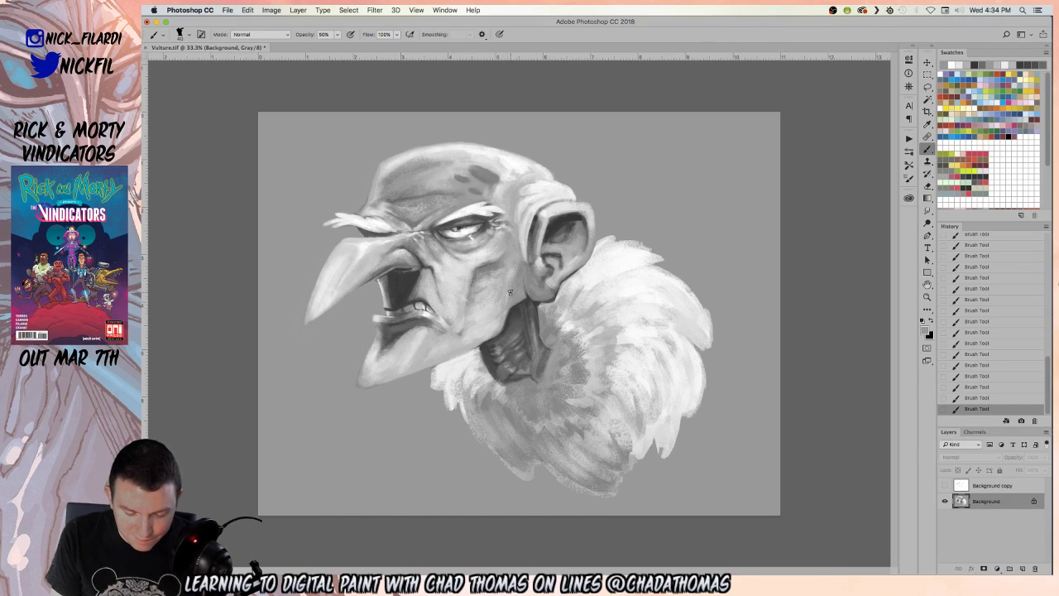
alt+click(508, 293)
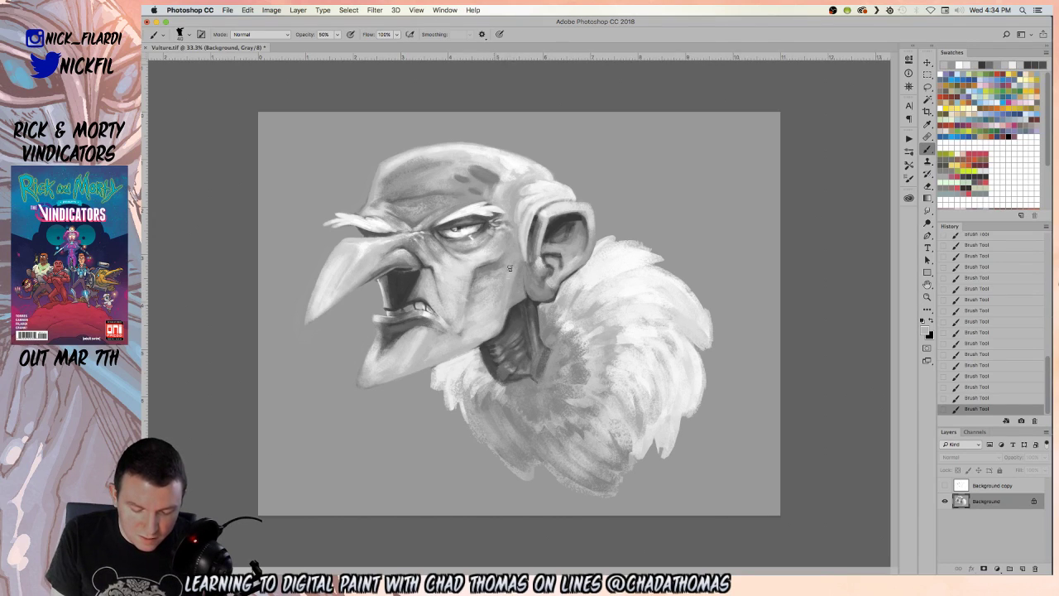
alt+click(491, 301)
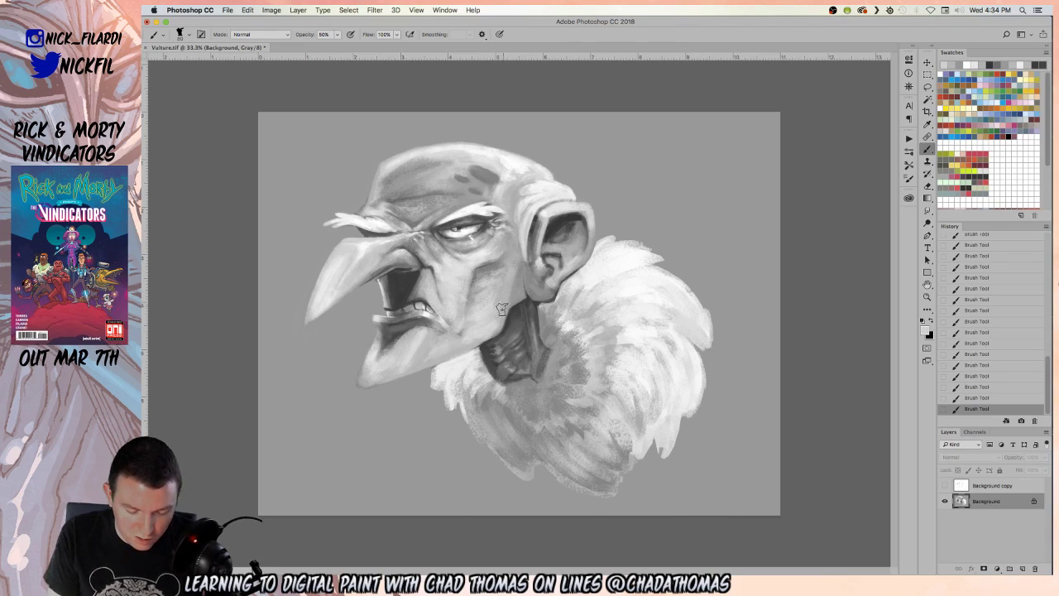
alt+click(515, 248)
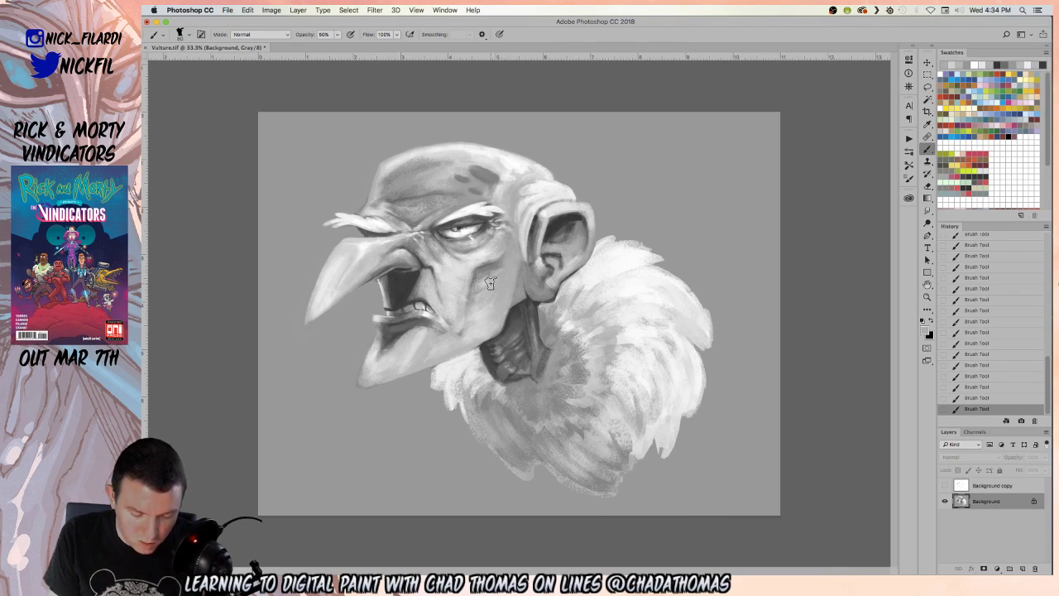
alt+click(527, 275)
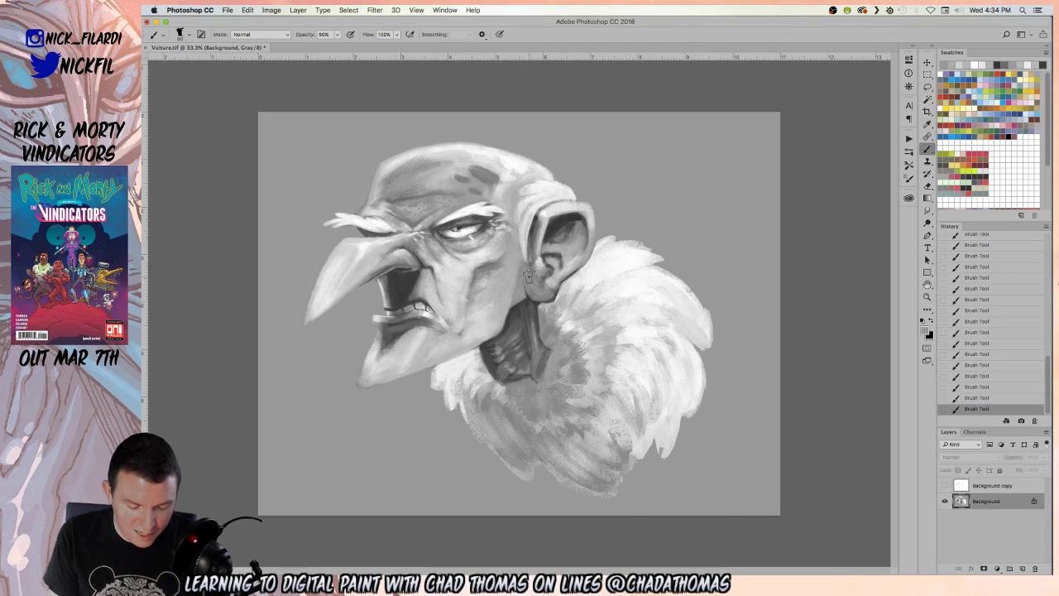
alt+click(511, 315)
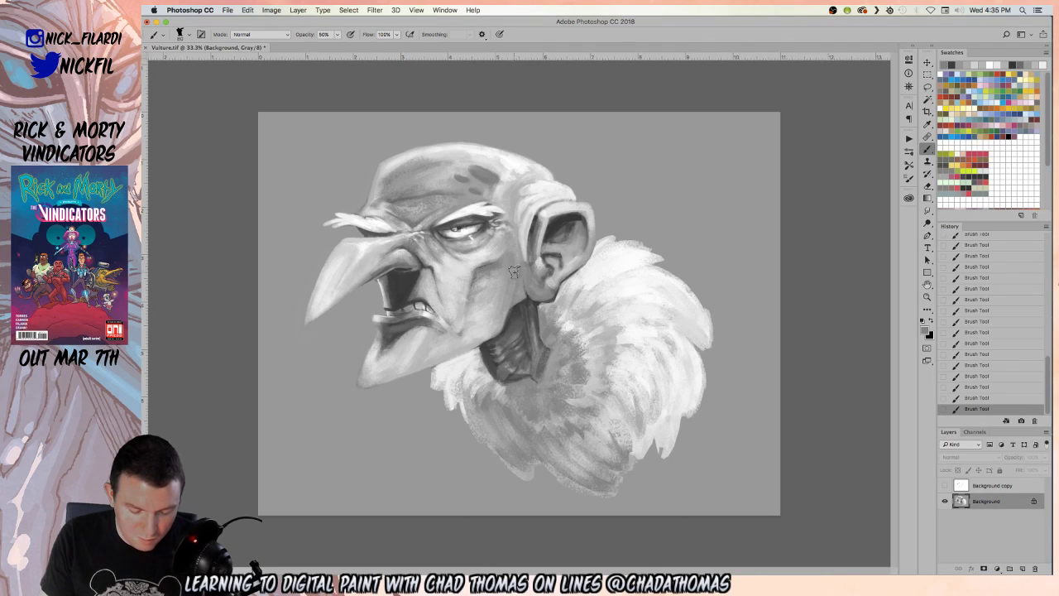
- Shade the earlobe and the ear's lower rim with greys sampled from the ear and the shadow beneath it
alt+click(546, 211)
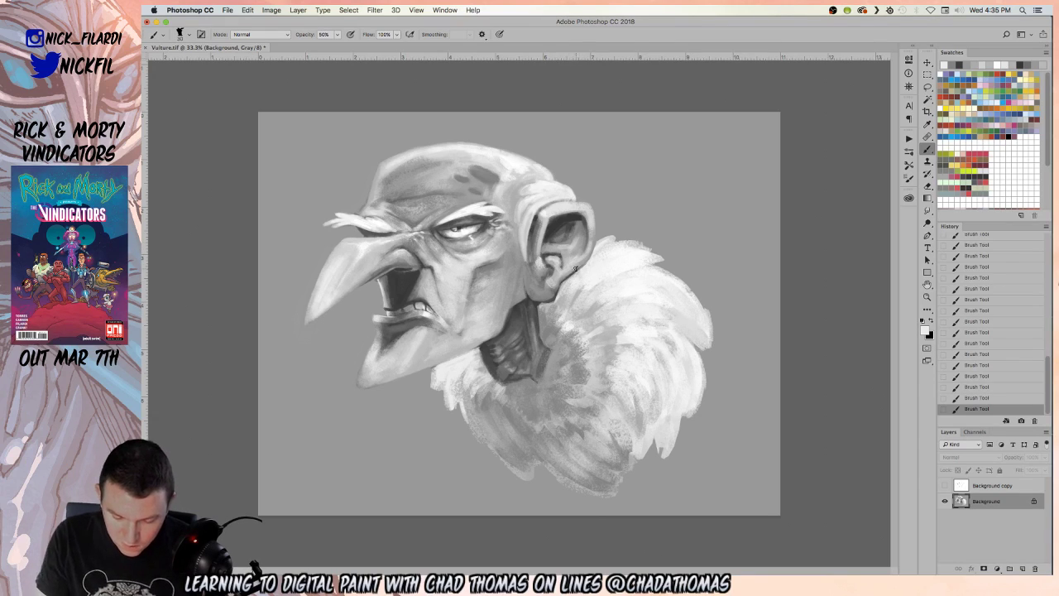
alt+click(542, 303)
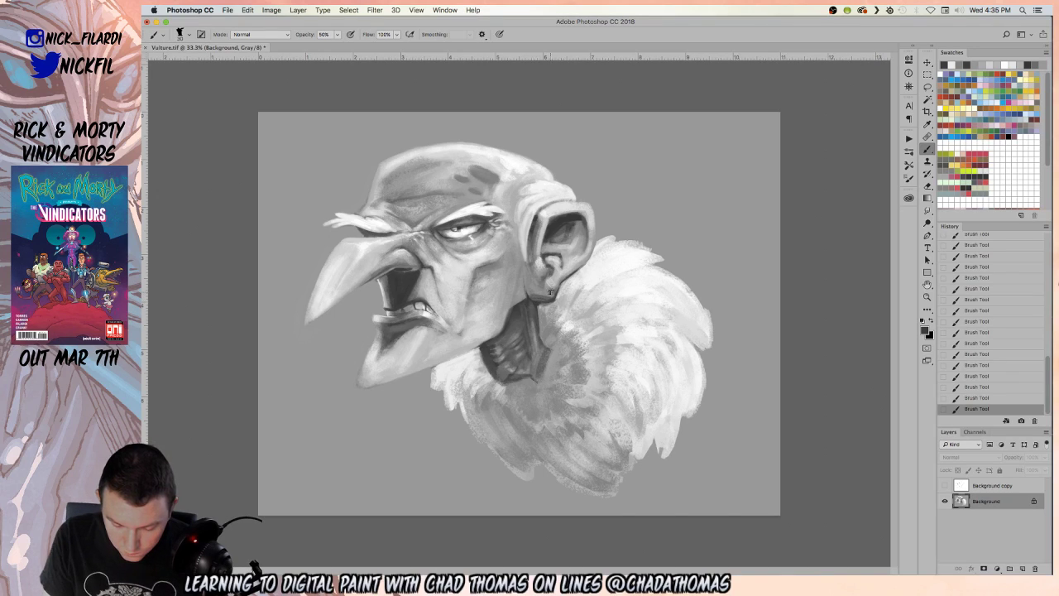
alt+click(545, 287)
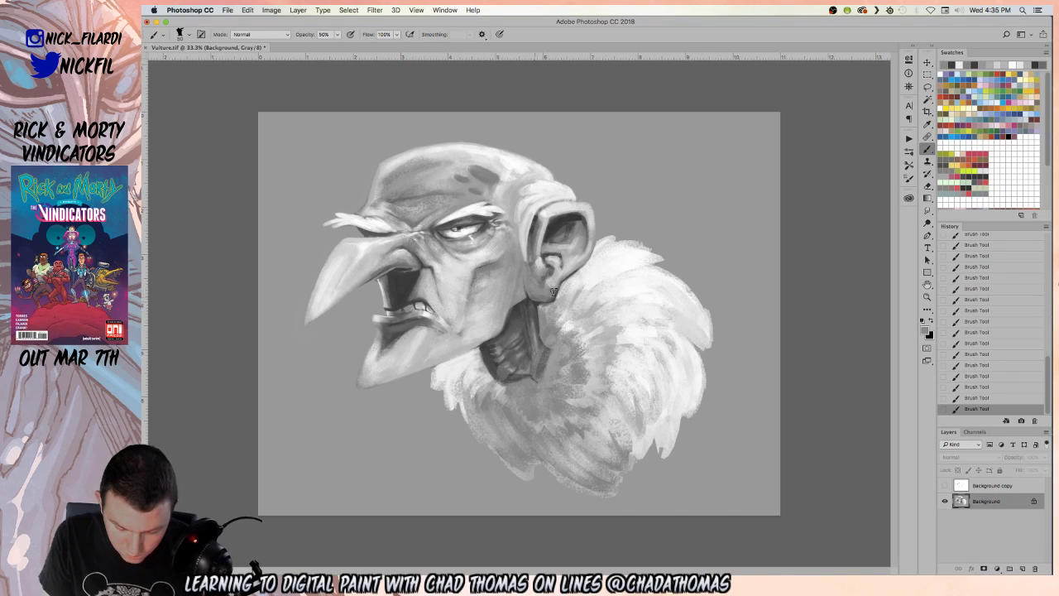
alt+click(566, 285)
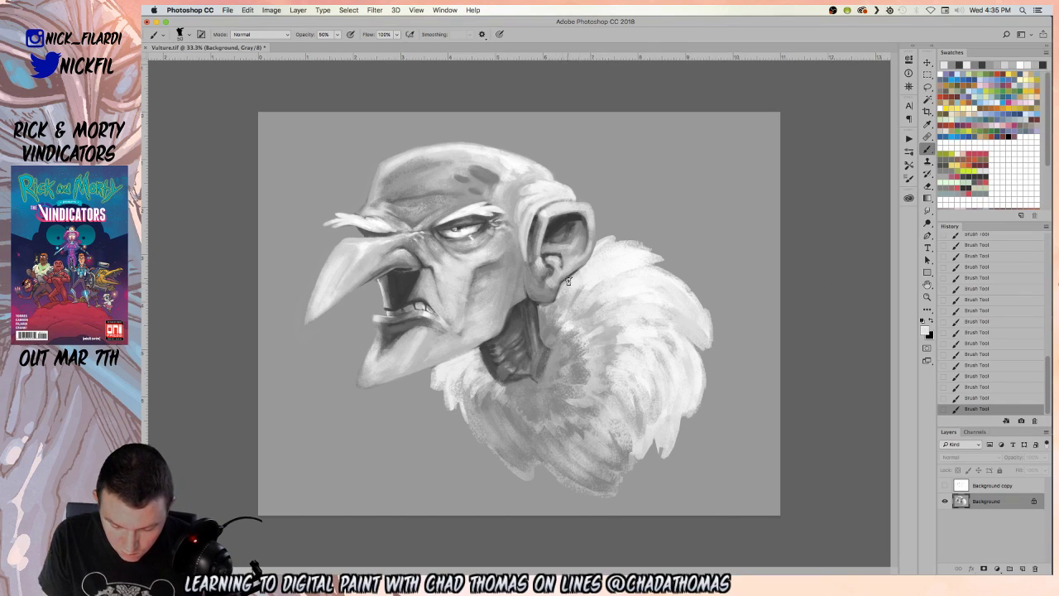
- Set the brush opacity to 100% and define the ear's lower back edge against the feathers with sampled greys
key(0)
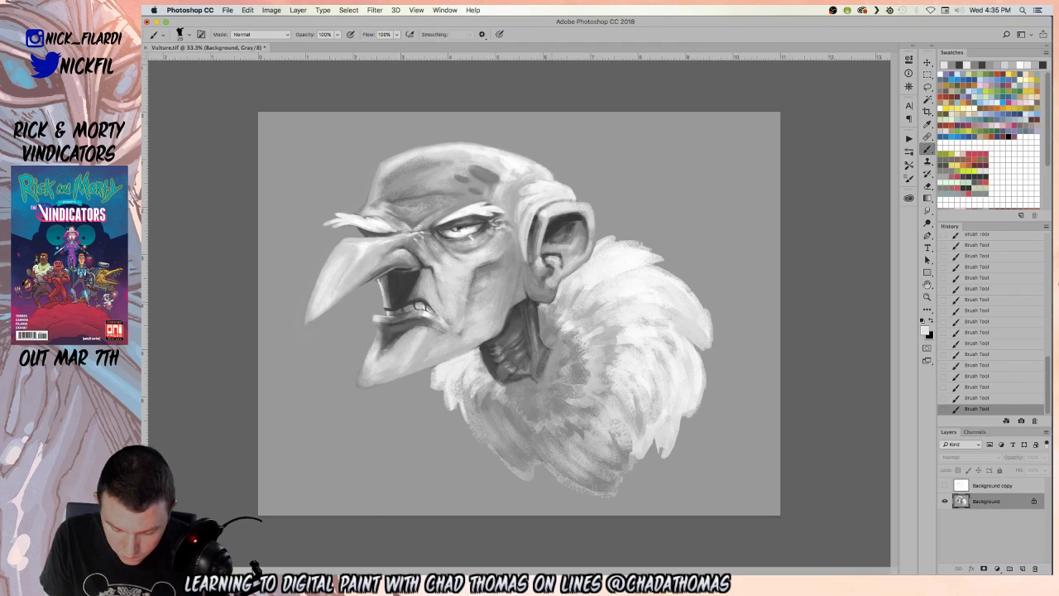
alt+click(561, 278)
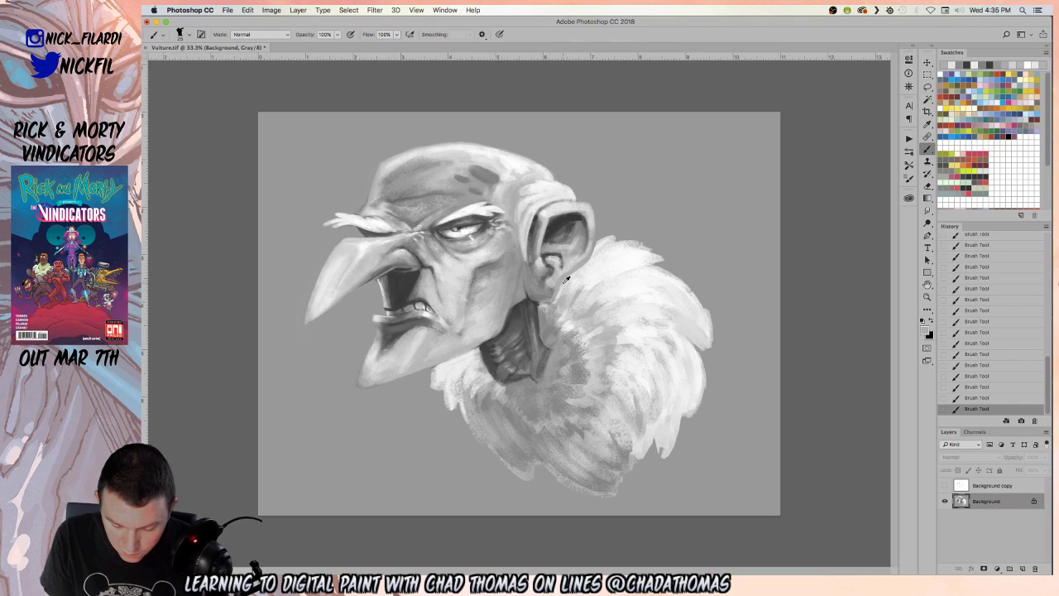
alt+click(566, 282)
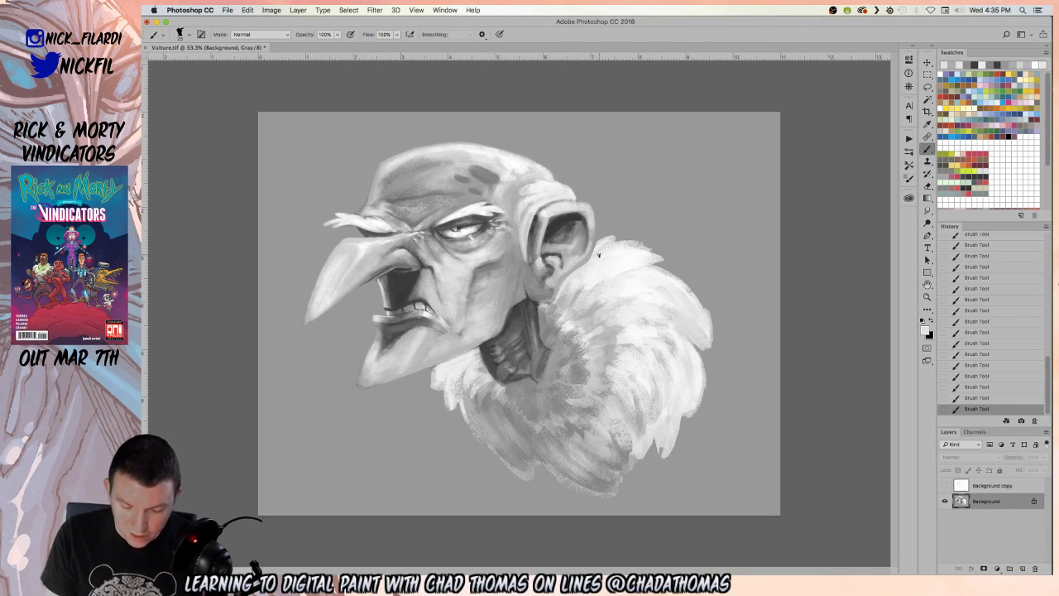
alt+click(567, 269)
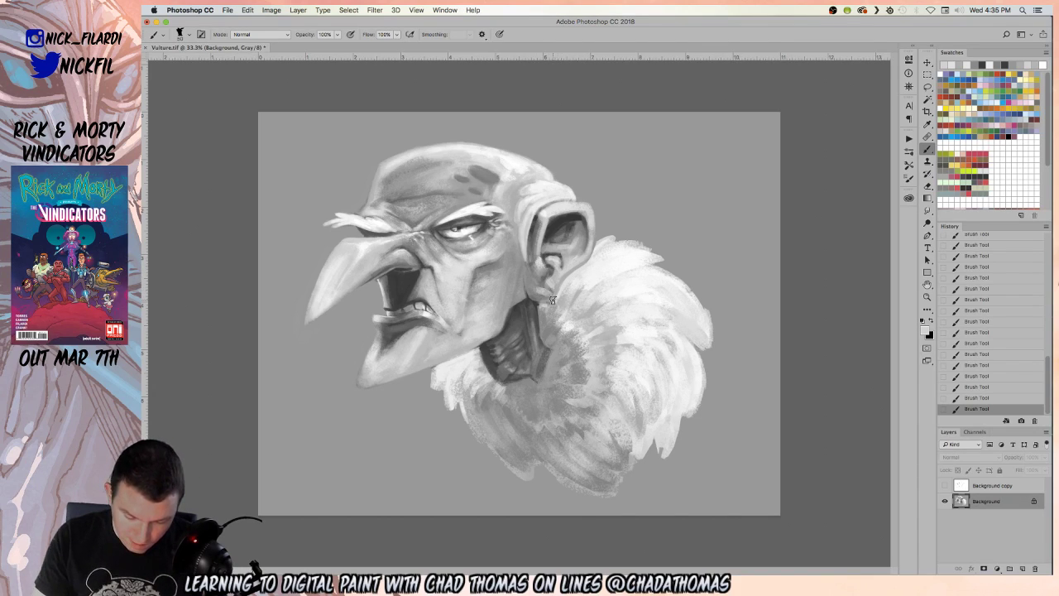
- Blend the base of the earlobe into the upper neck and adjoining feathers with greys sampled from those areas
alt+click(542, 295)
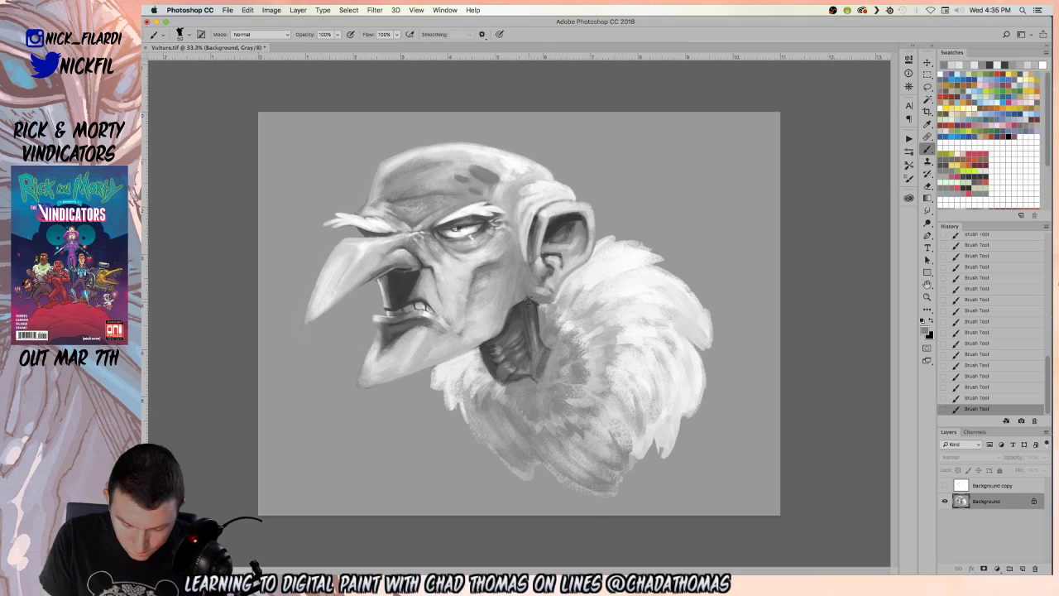
alt+click(528, 302)
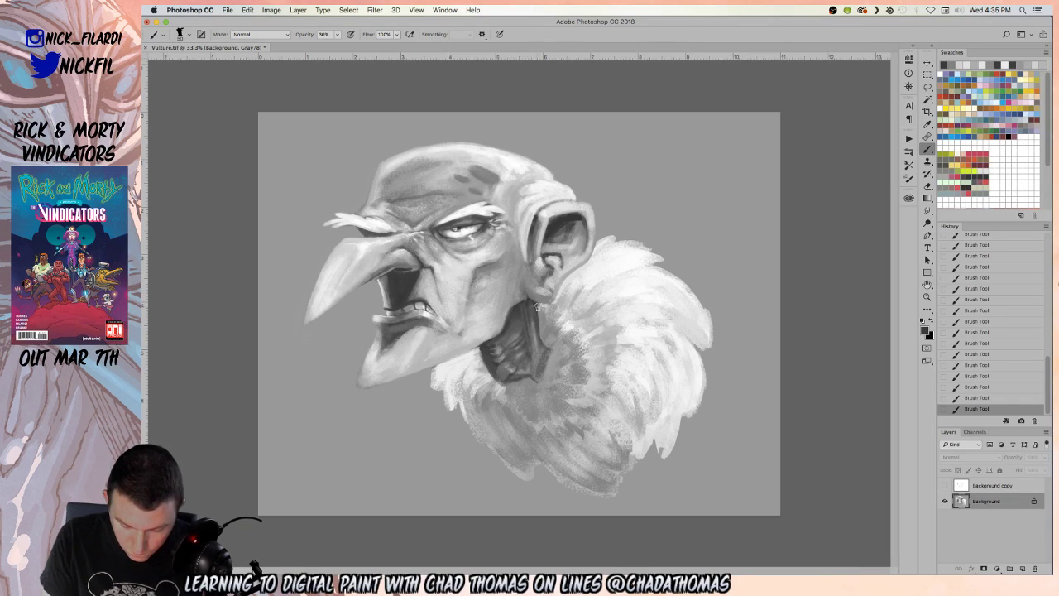
alt+click(564, 290)
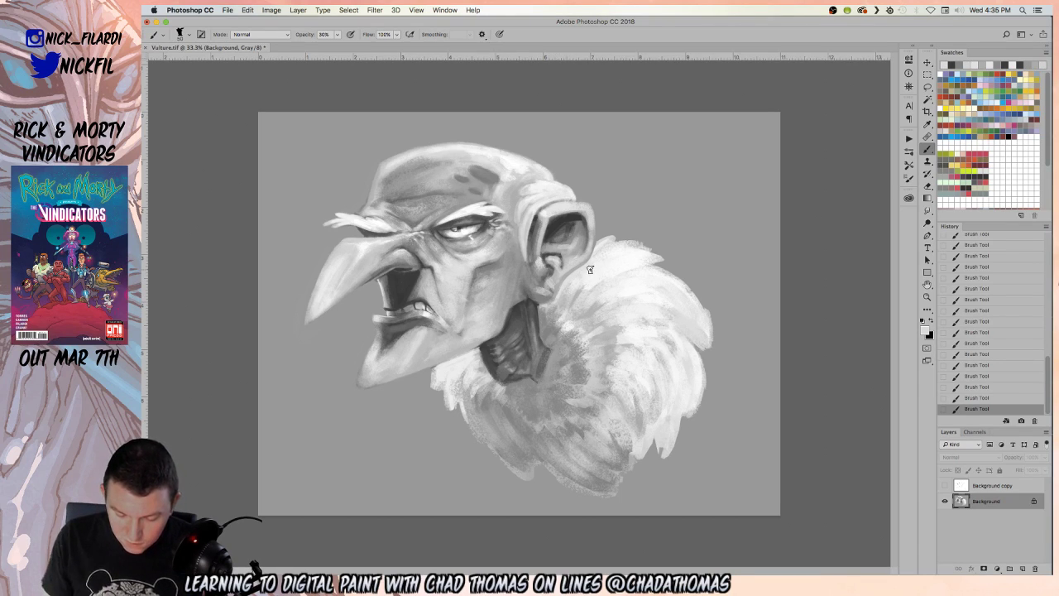
alt+click(537, 341)
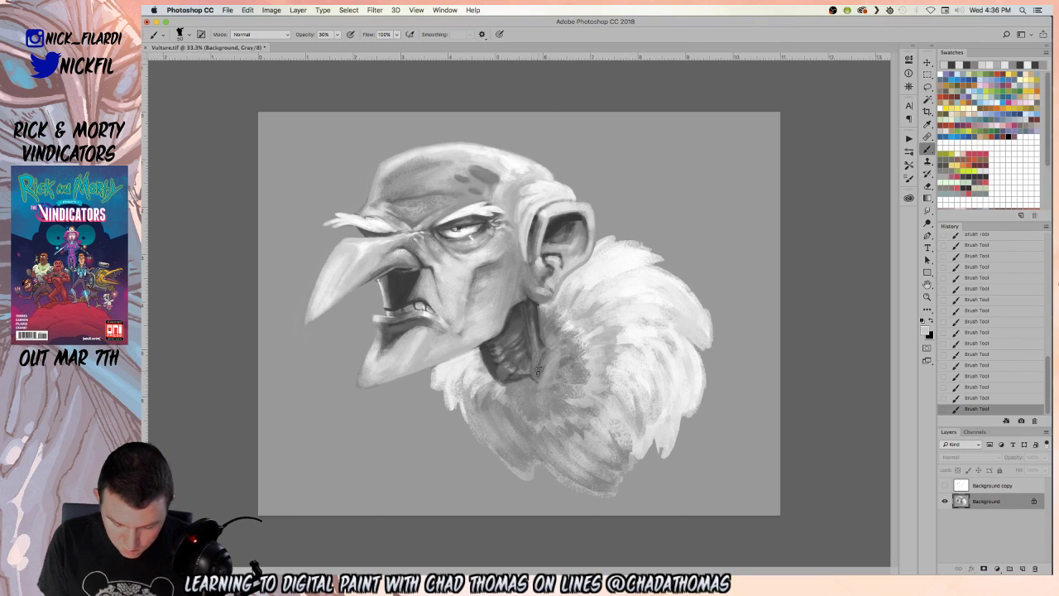
- Touch up the feather tips along the collar's lower back edge with the brush at 100% opacity
key(z)
alt+click(646, 412)
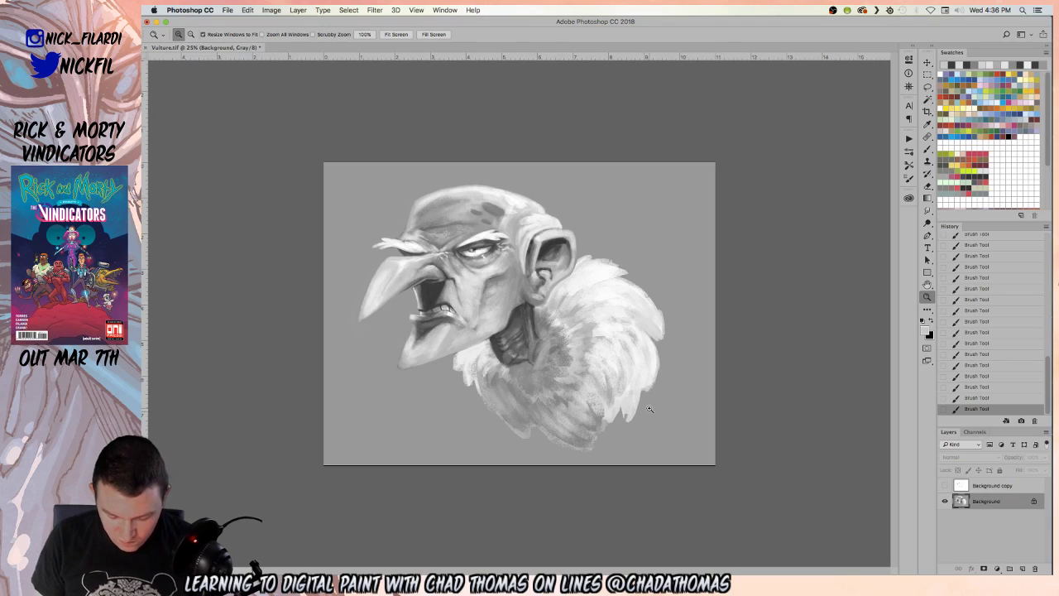
key(b)
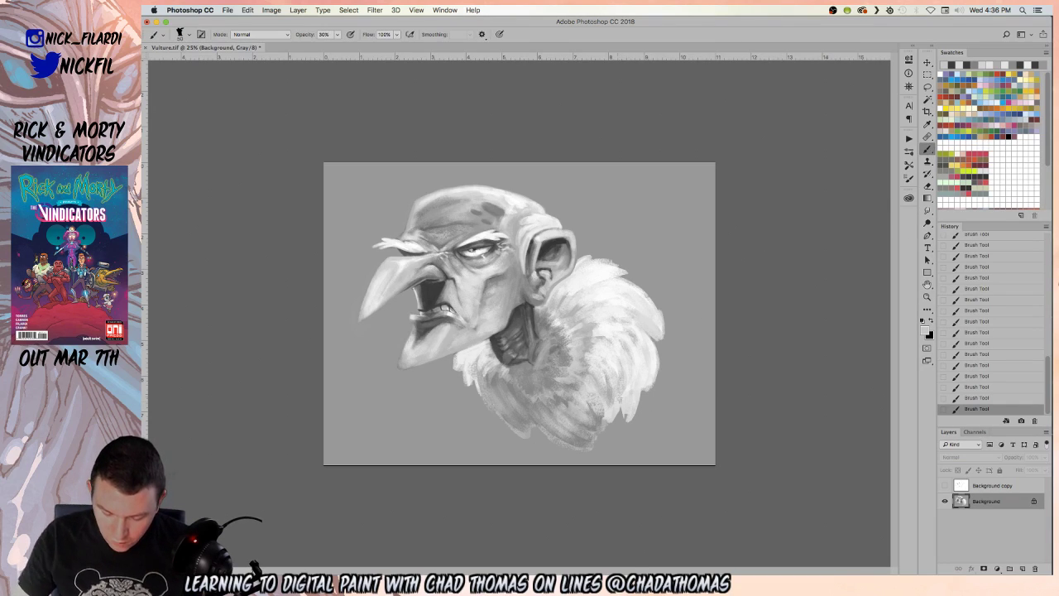
key(0)
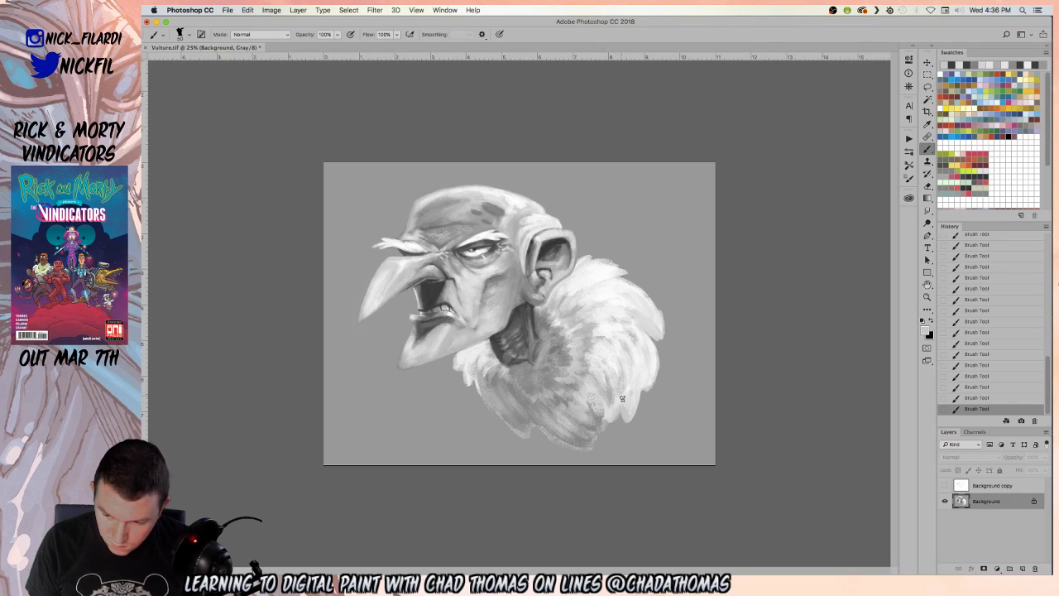
drag(609, 427, 604, 423)
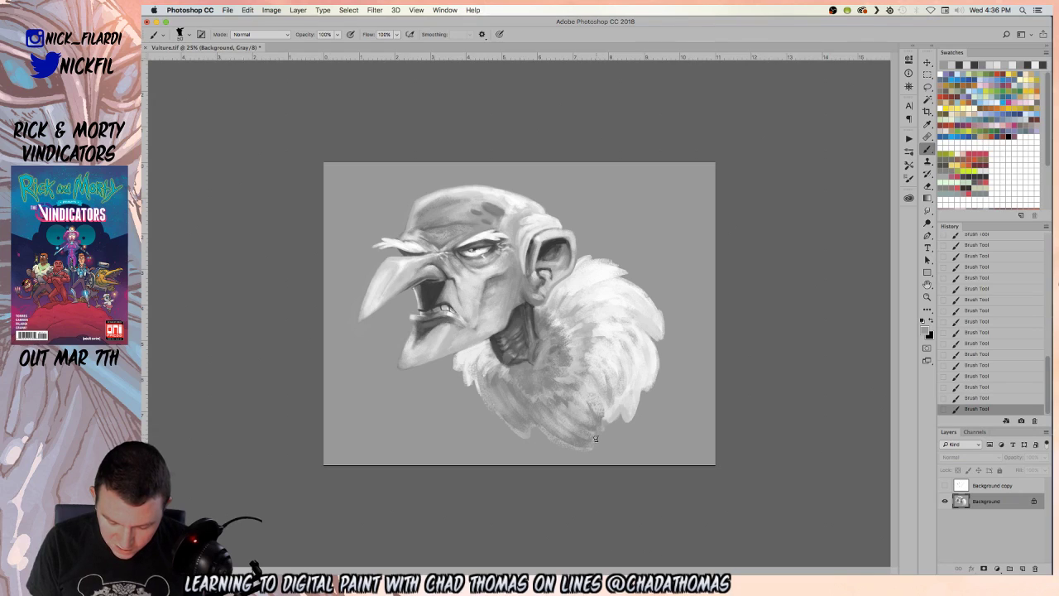
- Paint darker grey backdrop strokes around the feather collar and head with a larger brush
drag(588, 436, 577, 443)
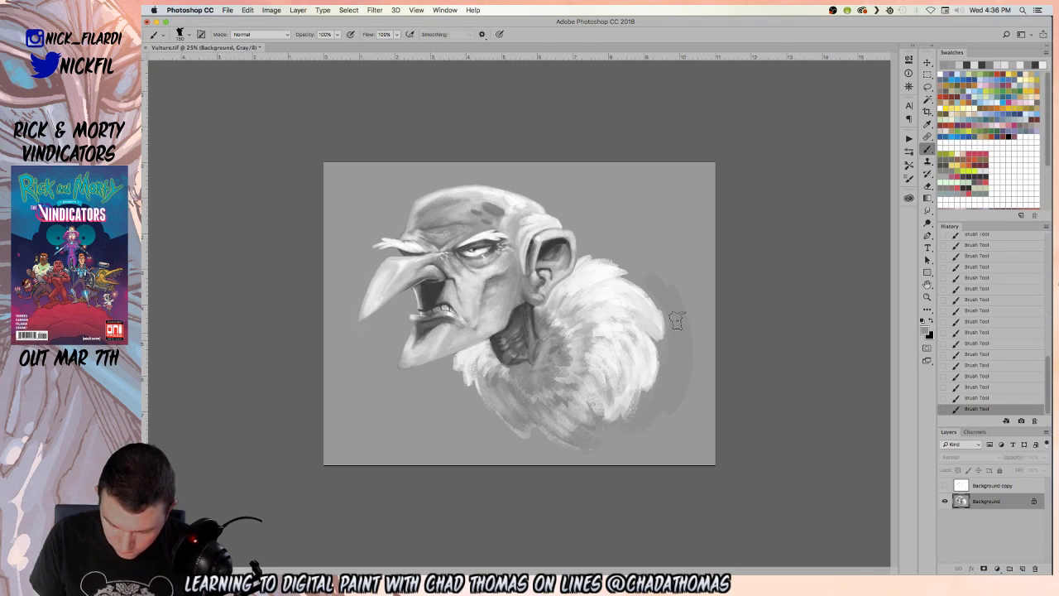
mouse_move(660, 281)
mouse_down()
mouse_move(671, 242)
mouse_move(719, 297)
mouse_move(674, 334)
mouse_move(653, 273)
mouse_up()
key(super+c)
key(super+d)
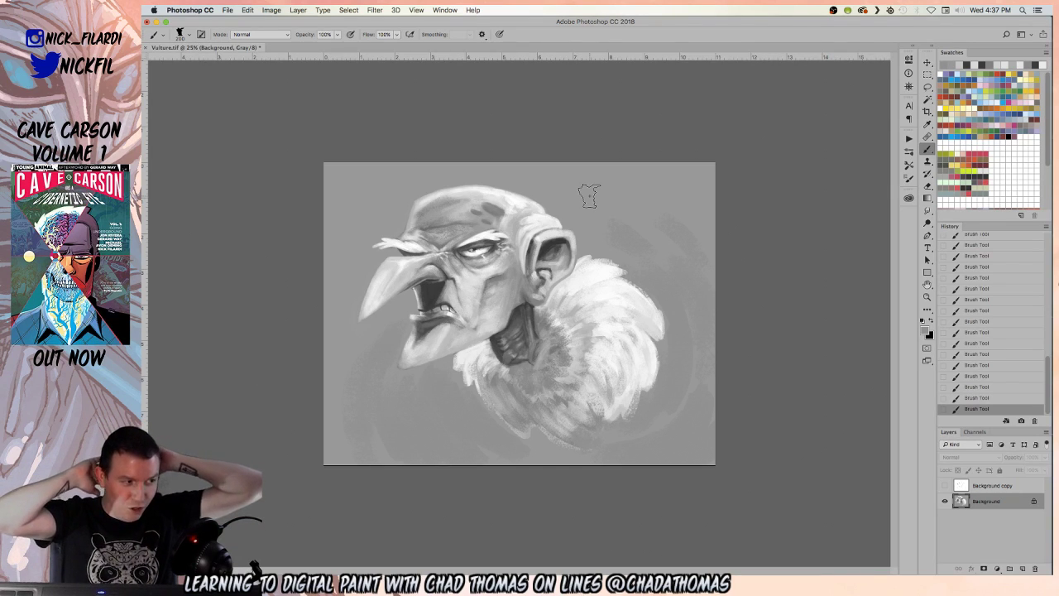
- Reduce the painting's contrast with a Levels adjustment, setting the output levels to 17 and 233
key(z)
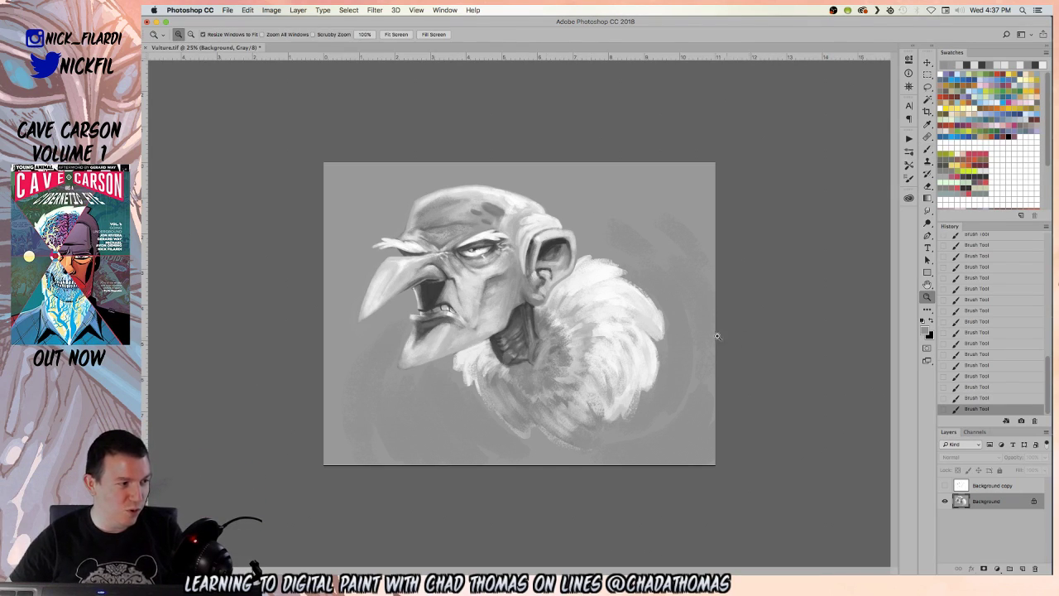
click(675, 335)
click(675, 335)
scroll(546, 306, up, 3)
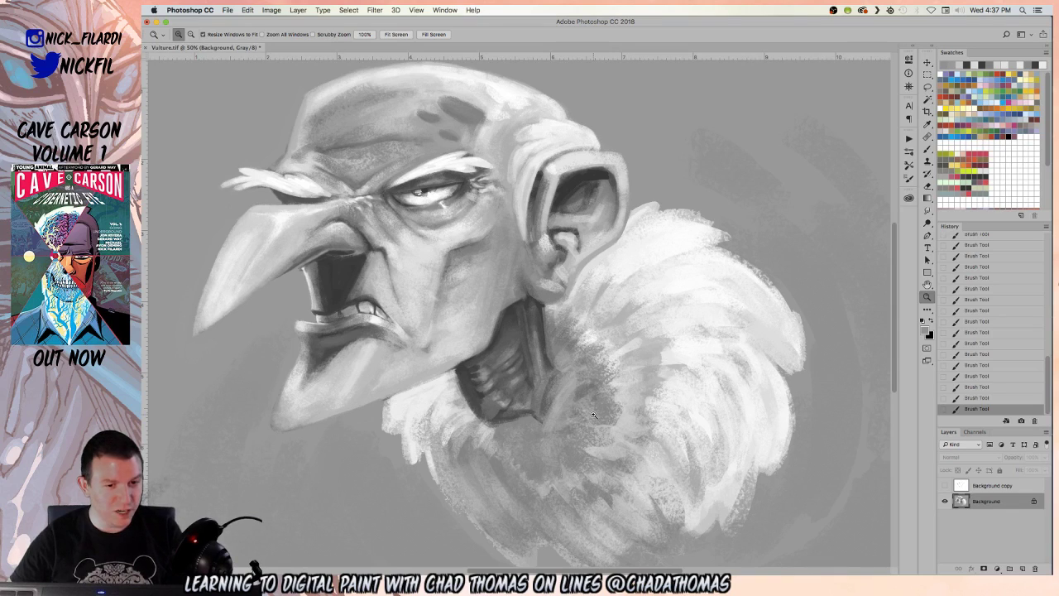
key(super+l)
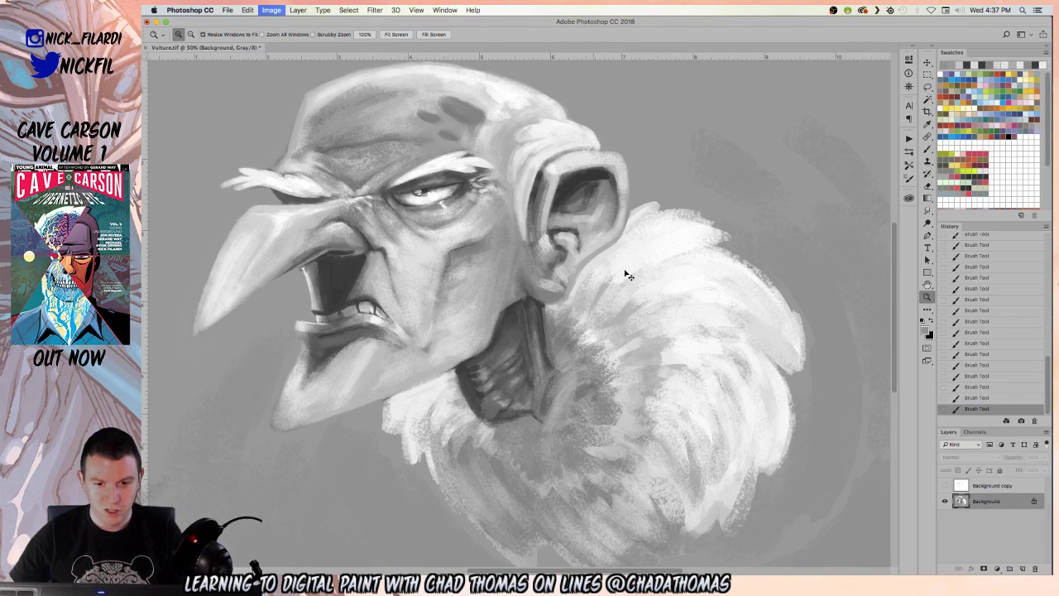
drag(797, 300, 786, 301)
drag(678, 298, 685, 299)
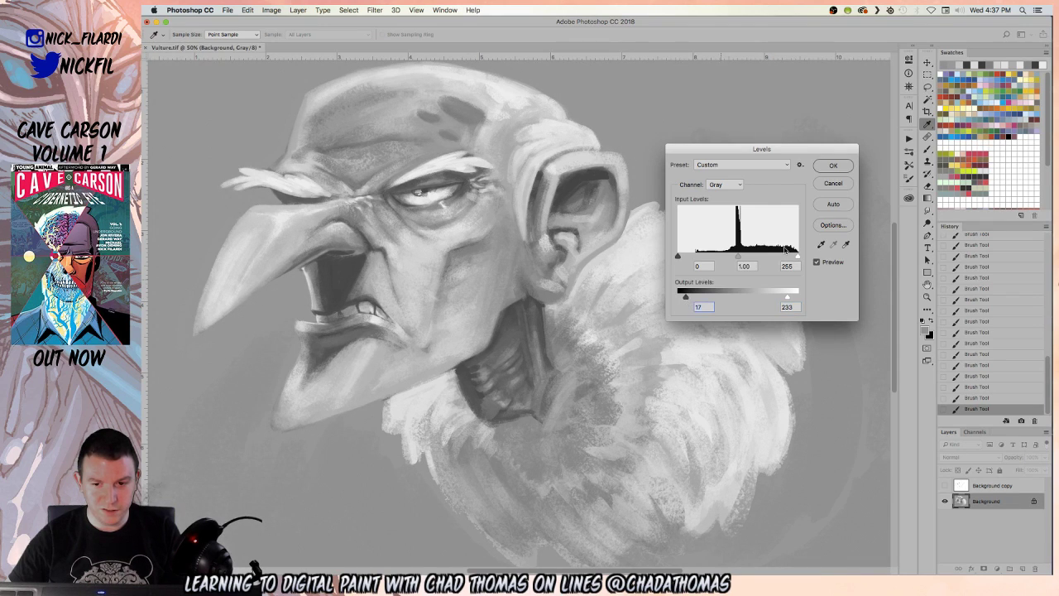
click(849, 166)
- Convert the image from Grayscale to RGB Color mode, keeping the layers separate
key(z)
alt+click(624, 288)
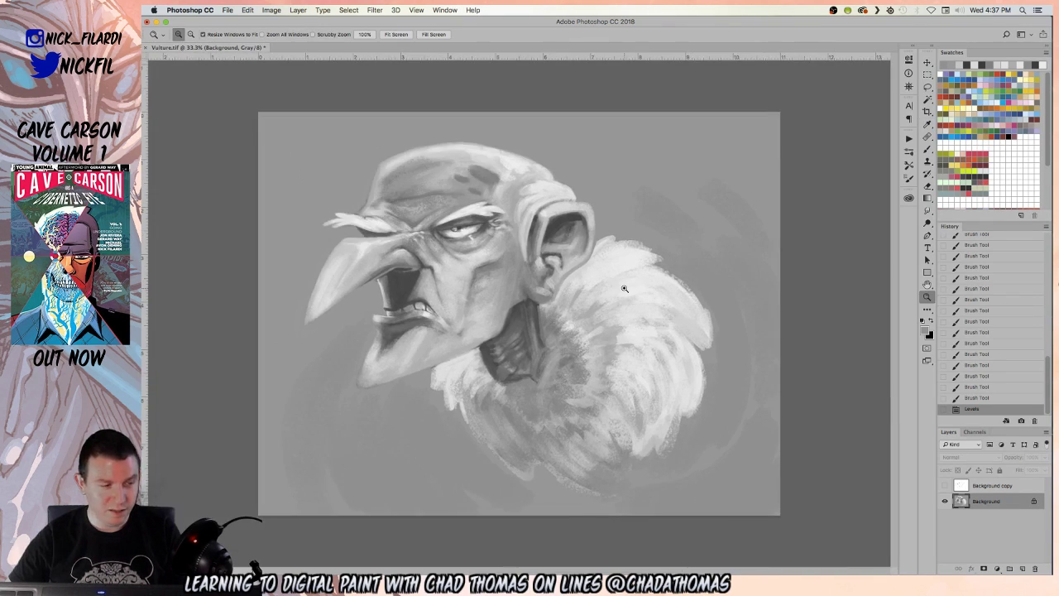
click(624, 288)
drag(557, 339, 588, 308)
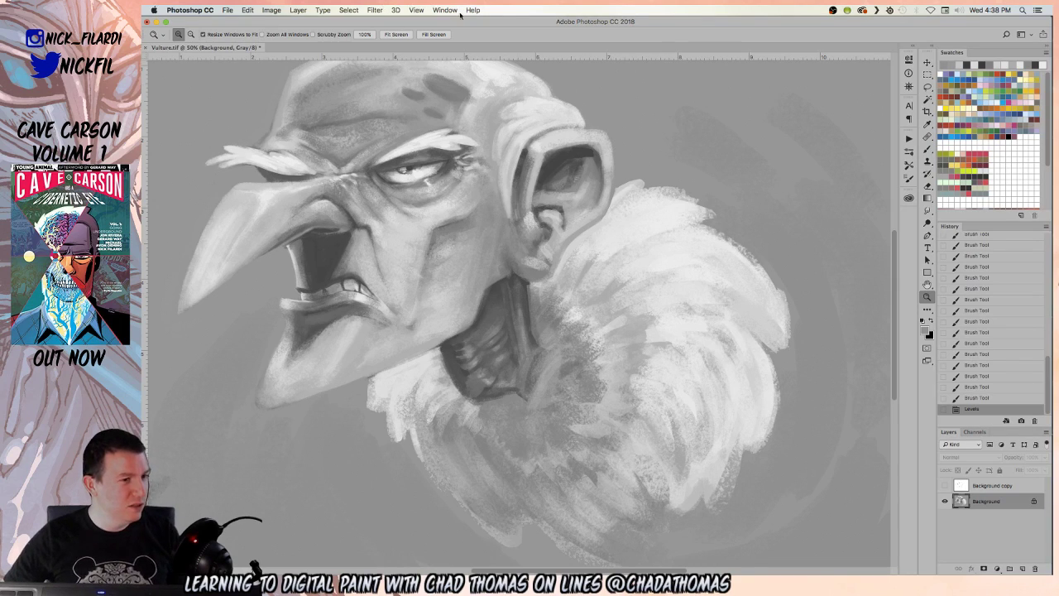
click(268, 12)
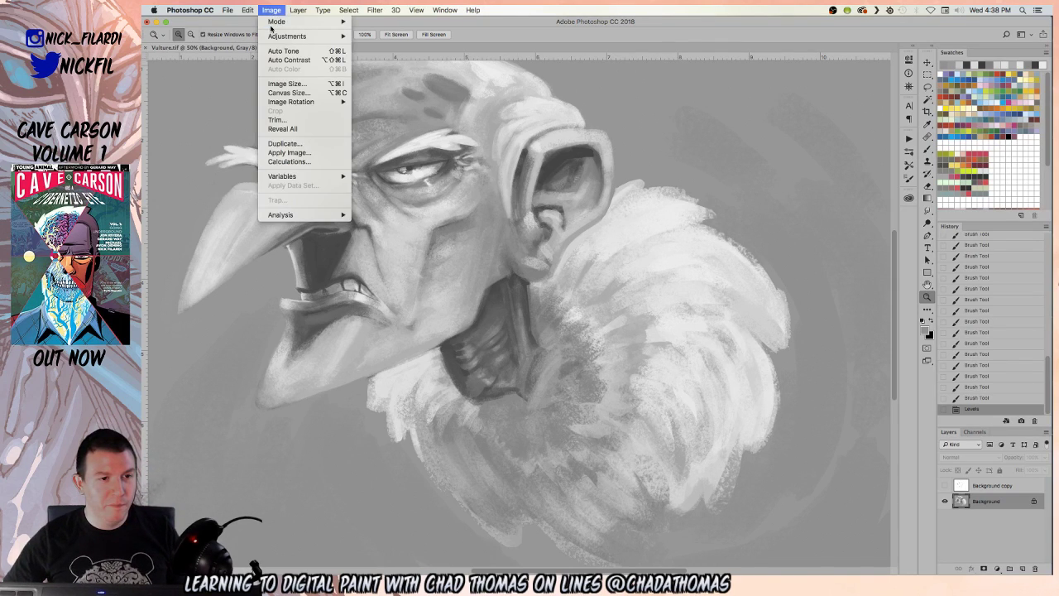
mouse_move(277, 22)
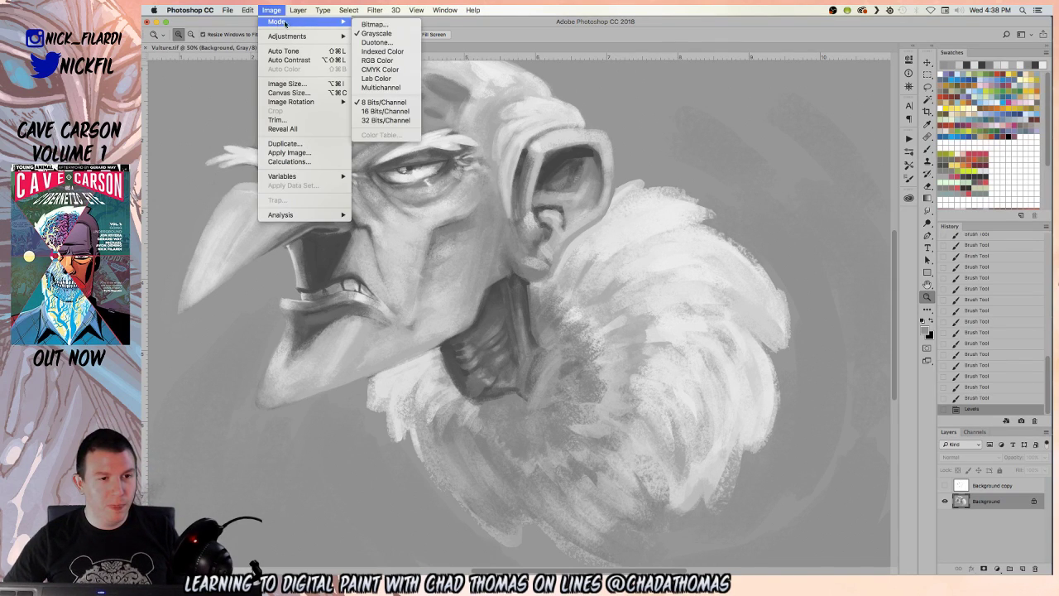
click(400, 62)
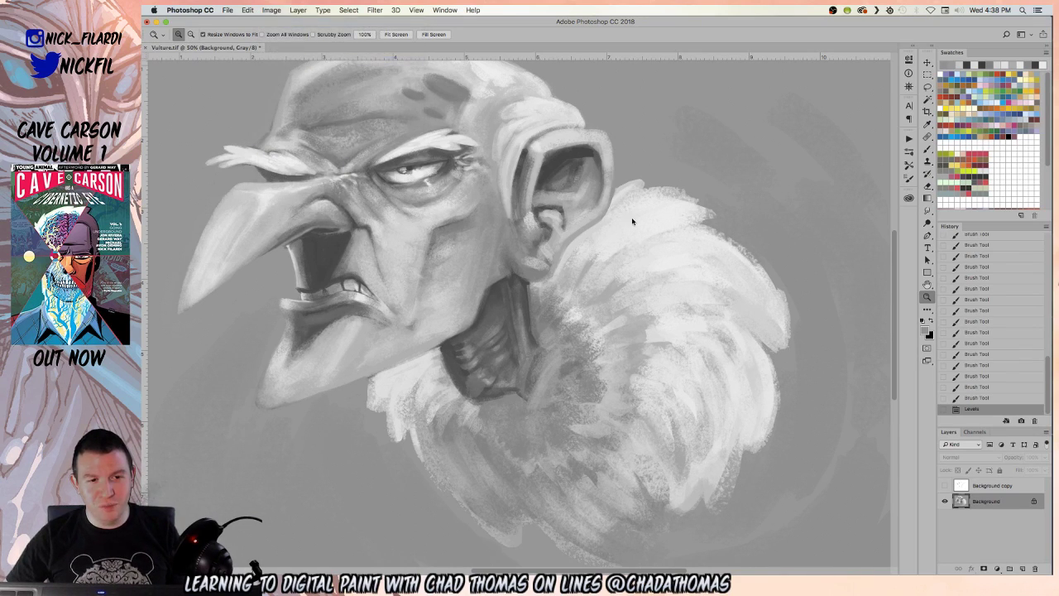
click(563, 196)
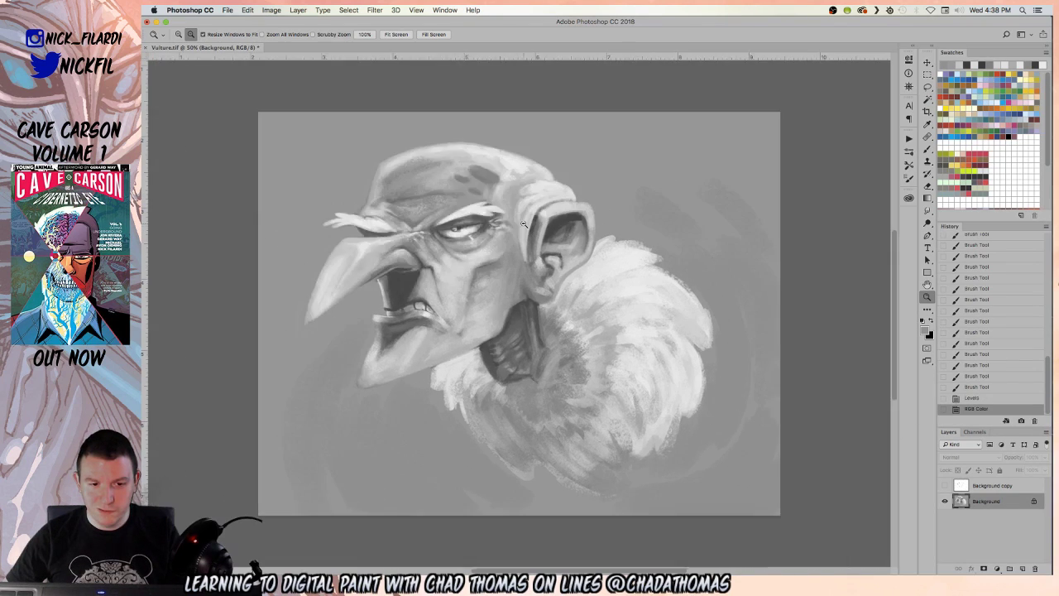
- Compare the painting with the line art, leave the Background copy layer visible, and select the entire canvas on it
click(523, 223)
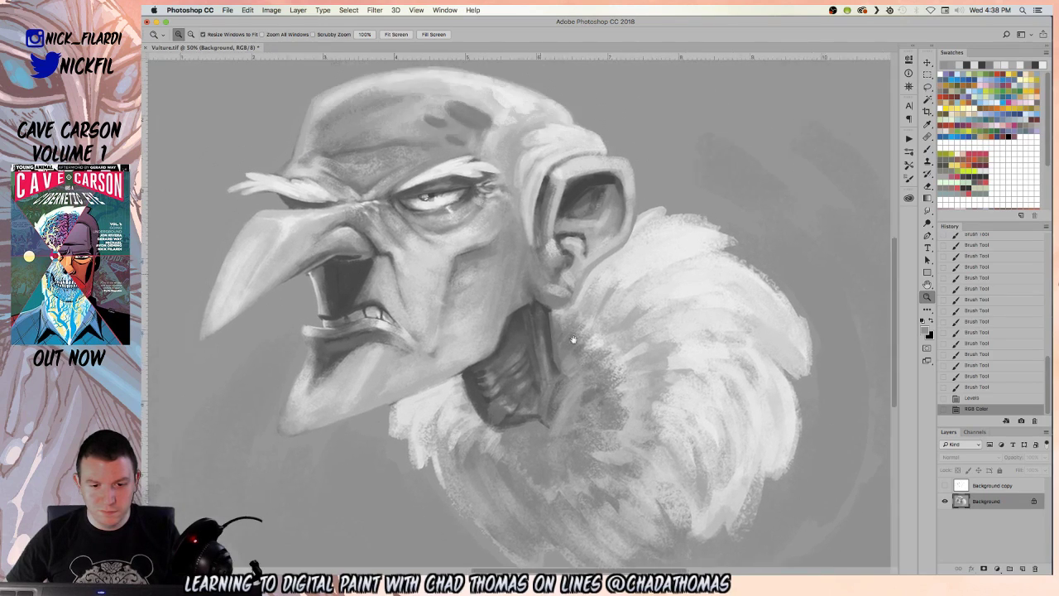
drag(572, 339, 557, 331)
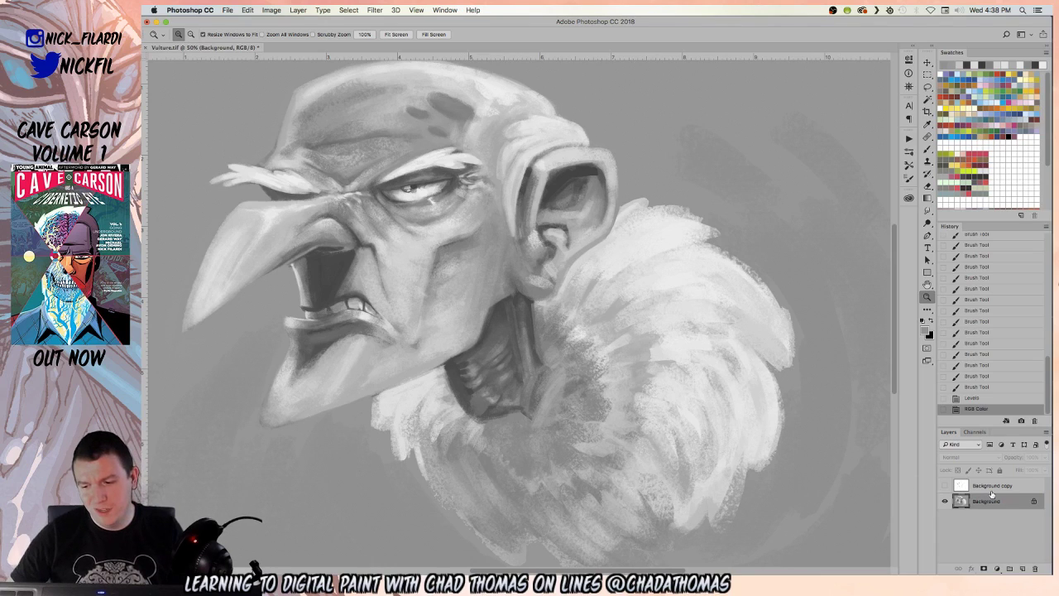
click(945, 485)
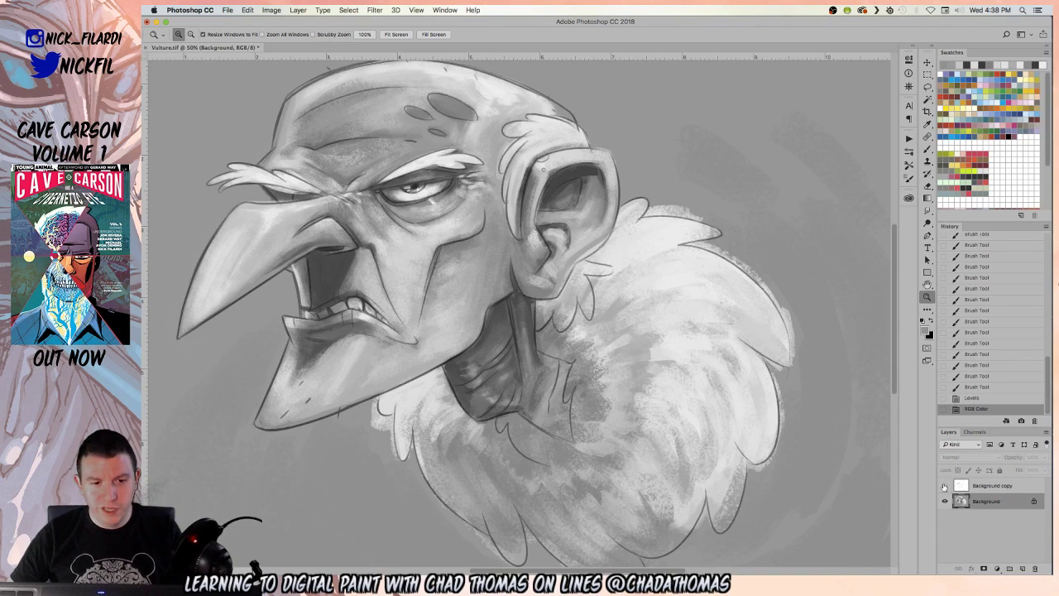
click(945, 485)
click(990, 488)
key(super+a)
key(w)
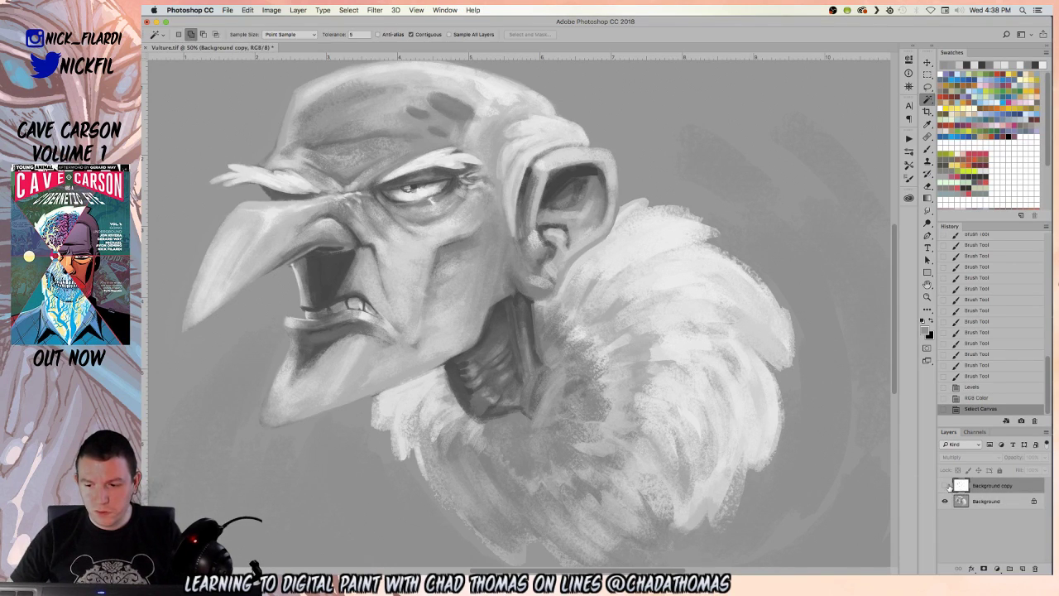
click(945, 485)
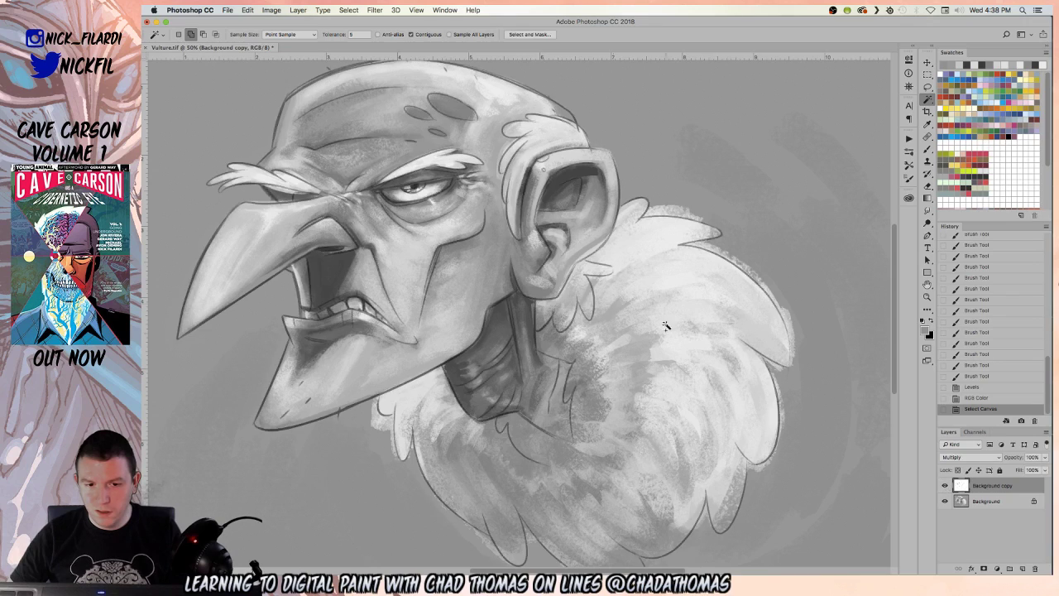
- Add a new layer directly above Background, fill it with white, and select it together with the Background copy layer
click(976, 500)
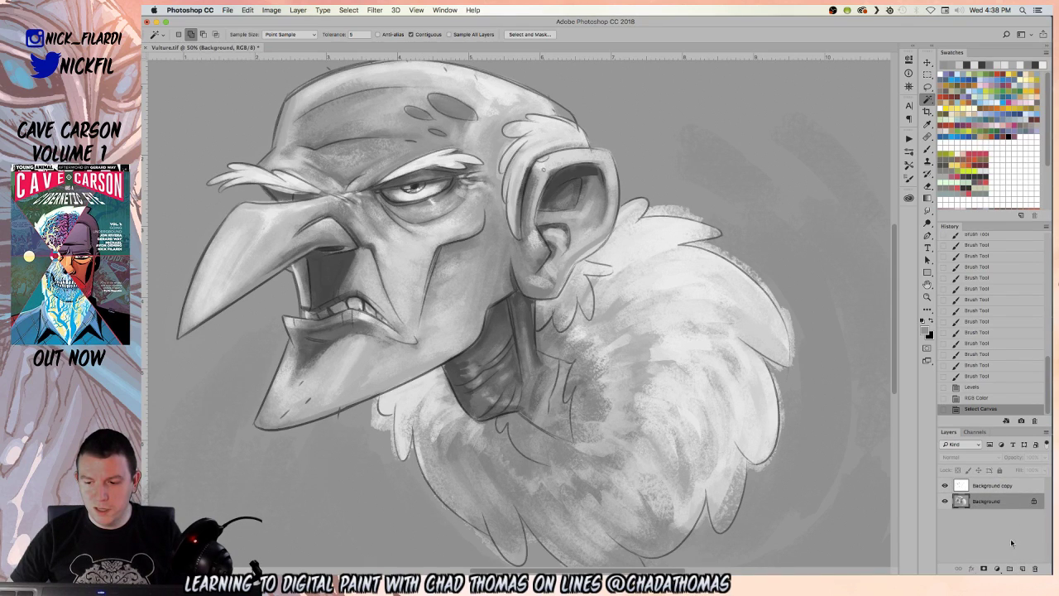
click(1023, 568)
key(alt+BackSpace)
key(alt+BackSpace)
click(999, 488)
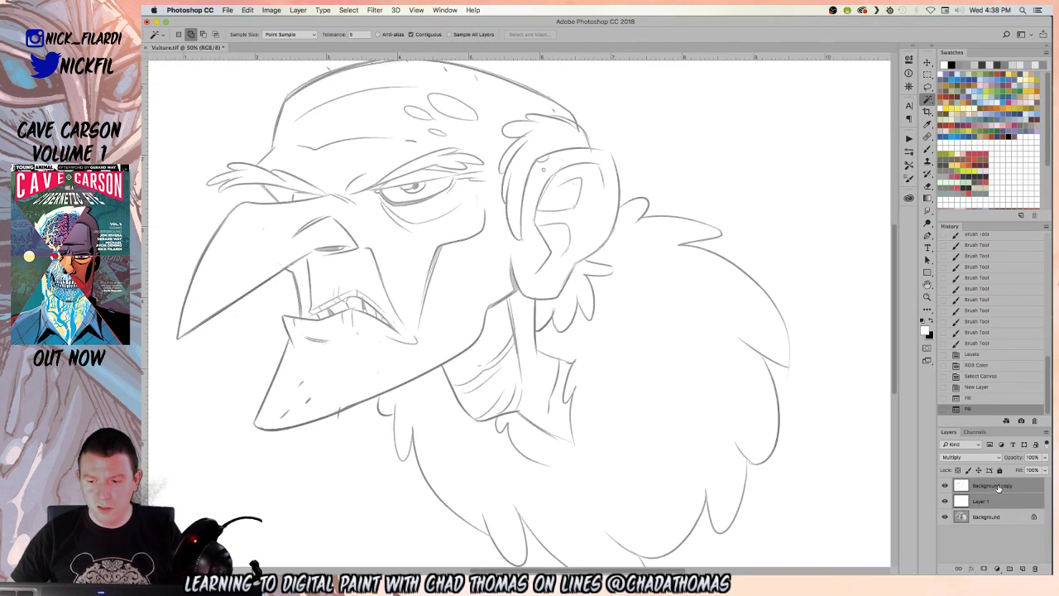
- Merge the white Layer 1 and the Background copy line art into a single layer
shift+click(989, 500)
key(super+e)
click(271, 10)
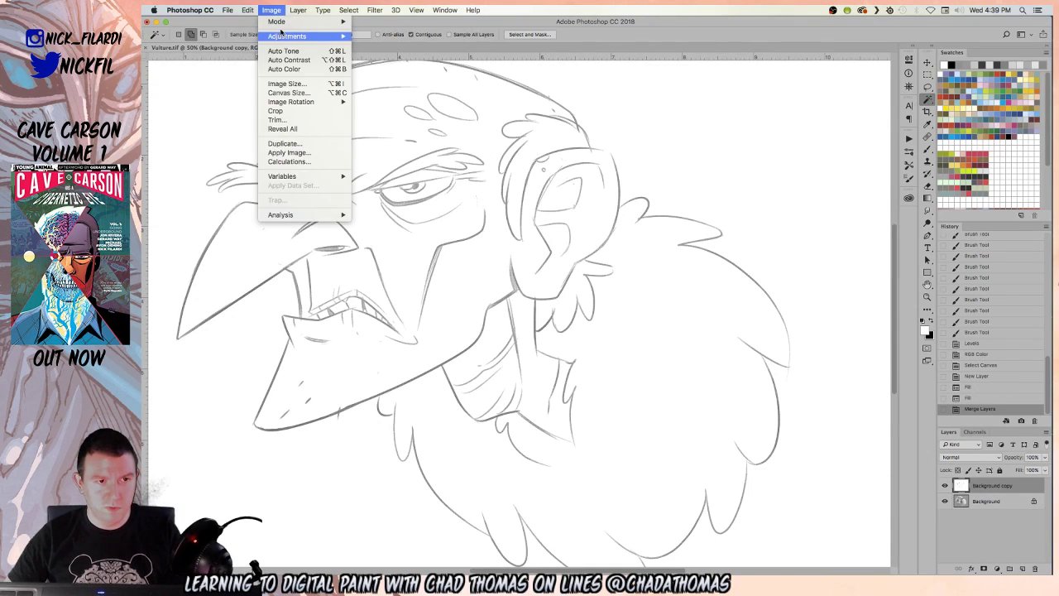
mouse_move(285, 36)
click(402, 159)
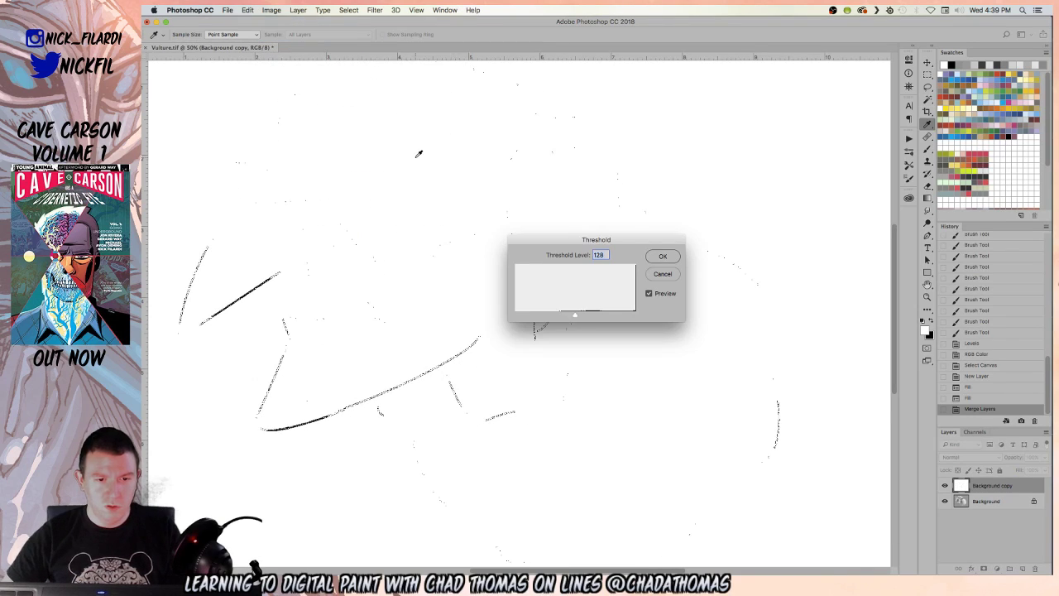
key(Escape)
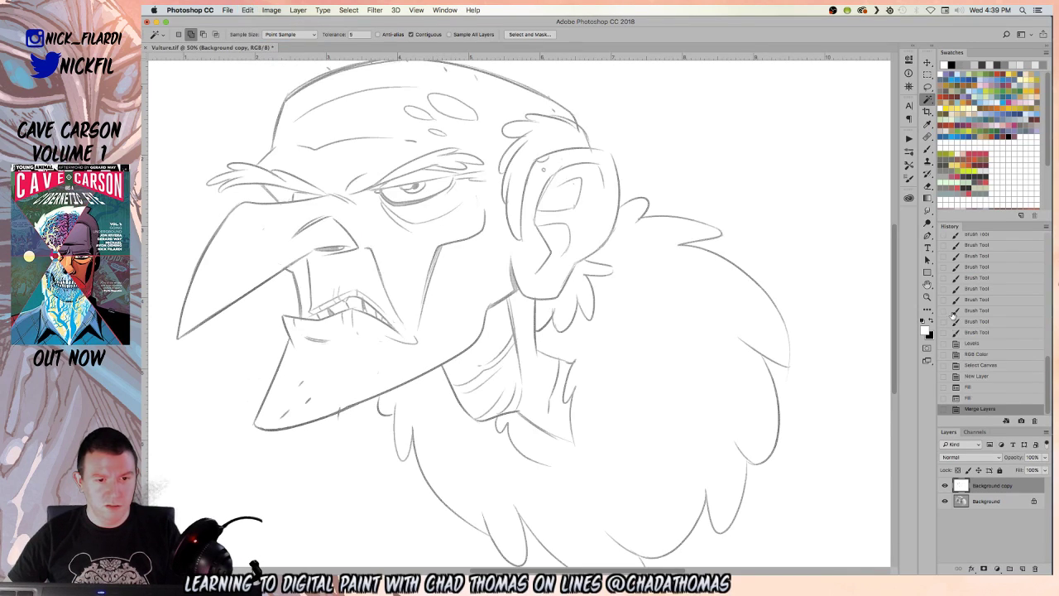
- Add a layer mask to the Background copy layer, paste the line art into the mask, and invert it
key(super+a)
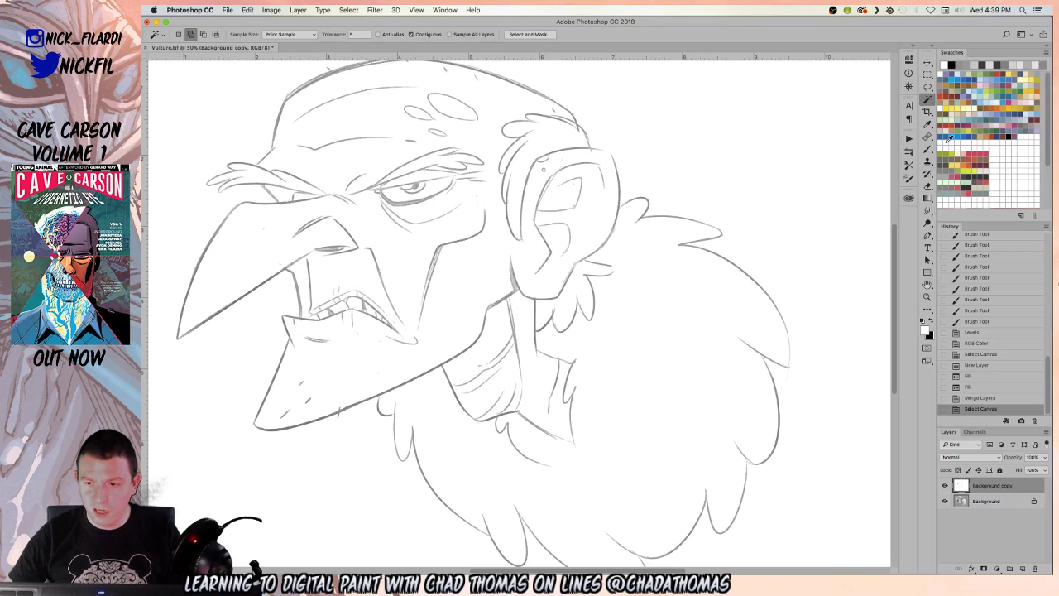
click(1001, 74)
key(alt+BackSpace)
key(super+z)
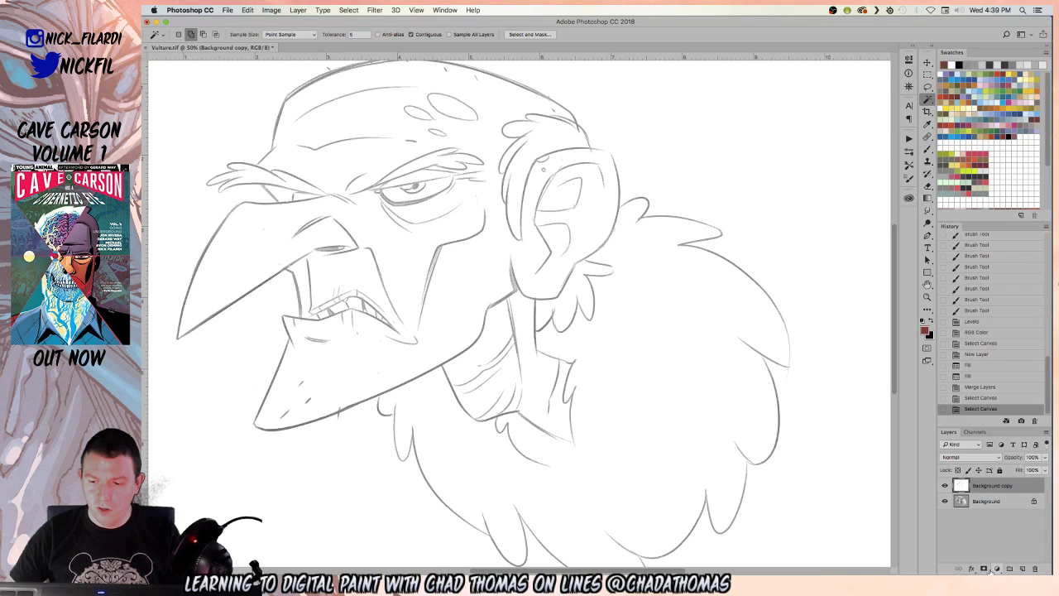
click(995, 569)
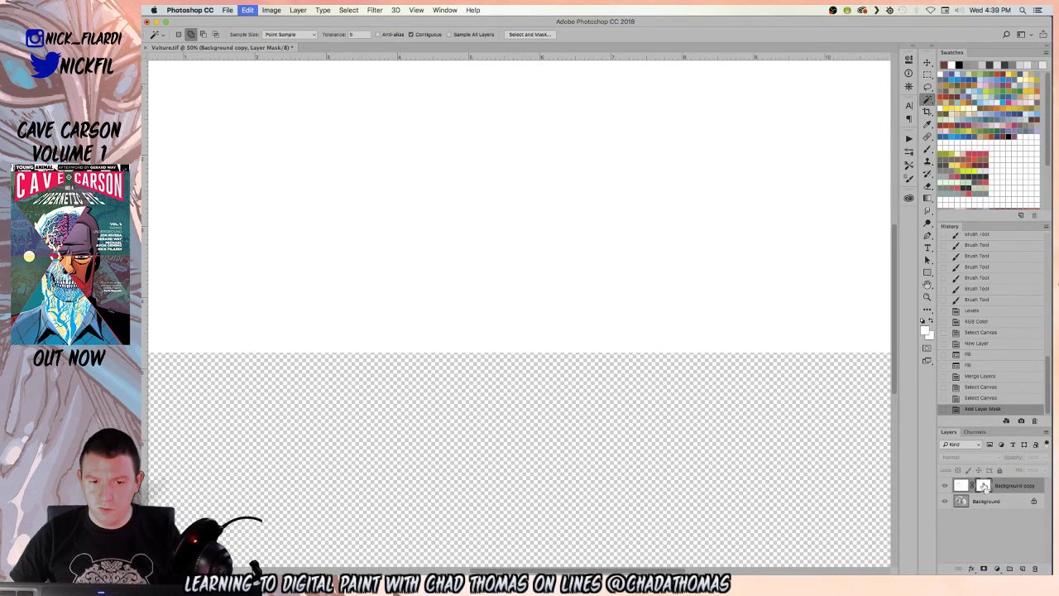
key(super+v)
key(super+i)
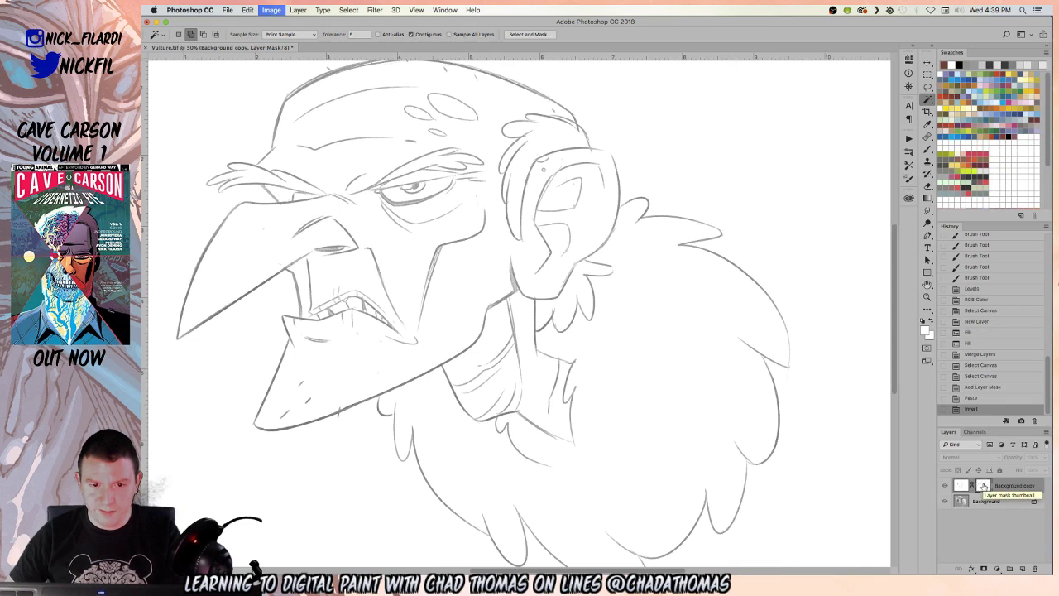
key(z)
alt+click(674, 369)
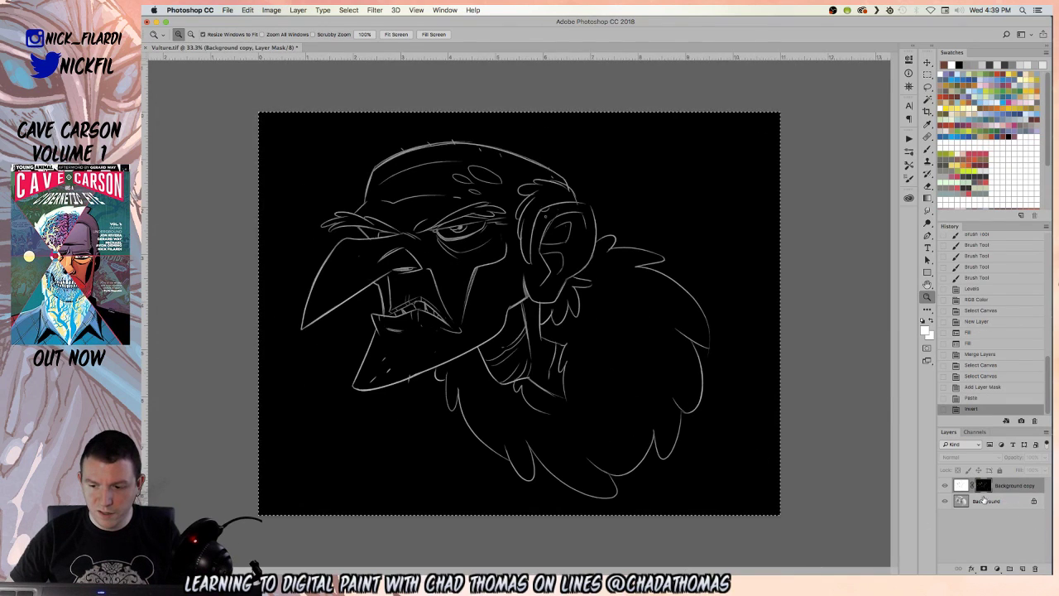
- Fill the Background copy layer's image with dark red so the masked lines take that color, and deselect the canvas
key(super+2)
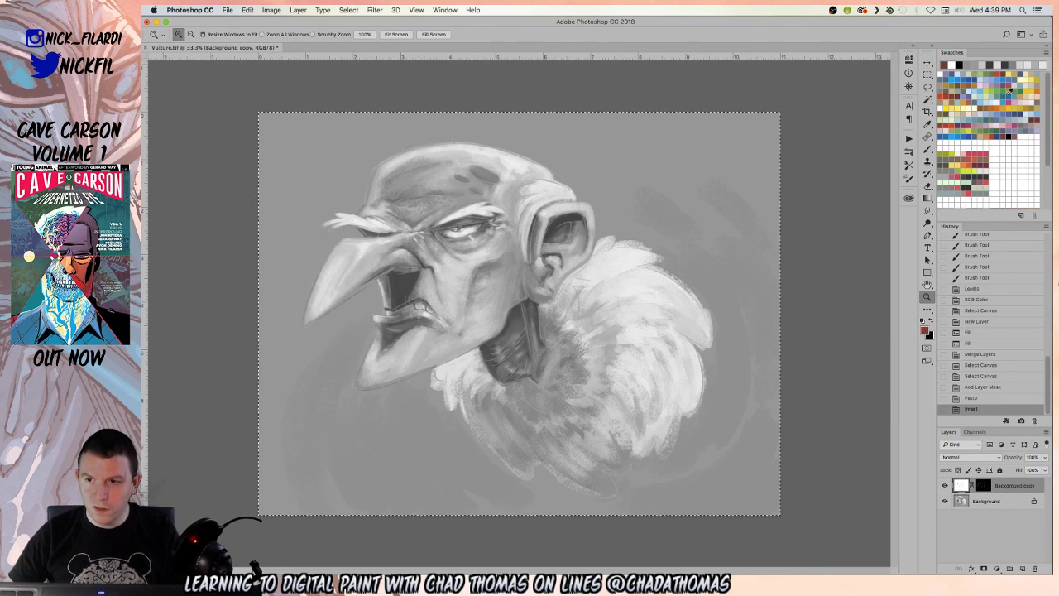
key(alt+BackSpace)
key(super+d)
click(451, 290)
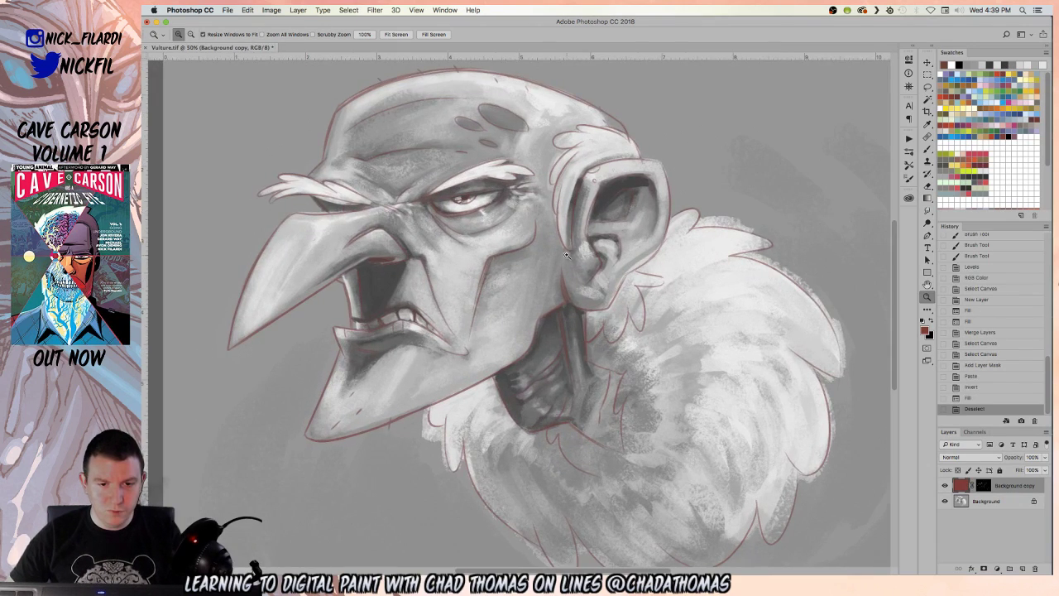
- Set the Background copy line layer to Multiply blending at 43% opacity
click(972, 457)
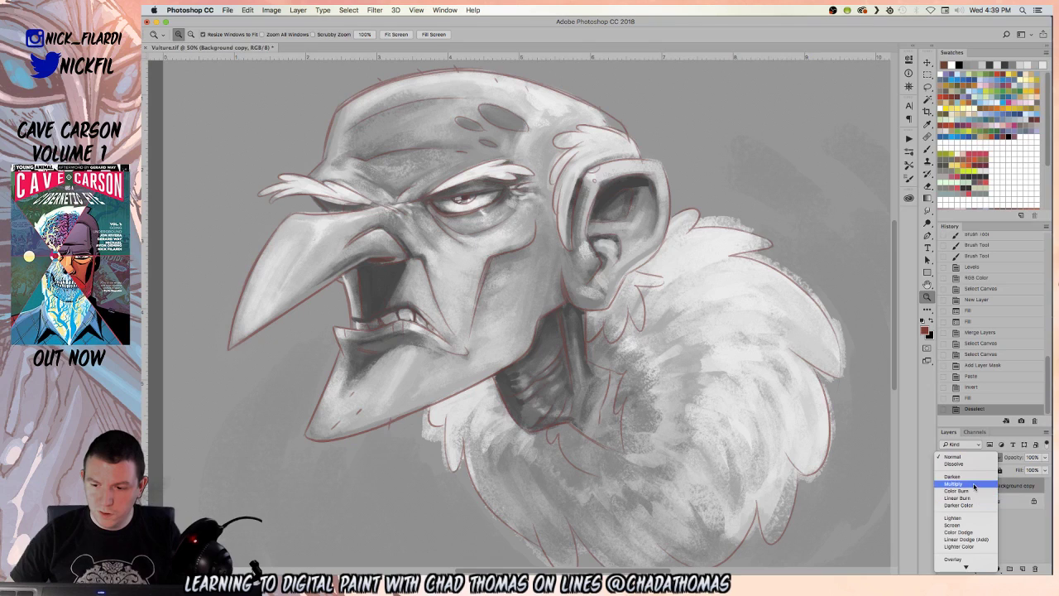
click(959, 488)
click(1047, 458)
click(1011, 469)
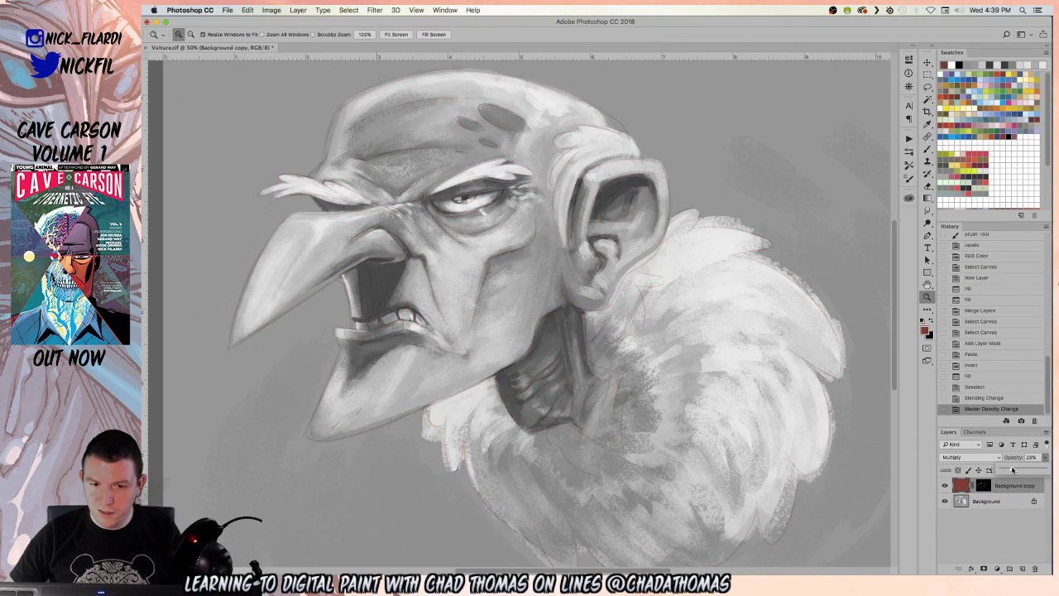
drag(1012, 469, 1019, 469)
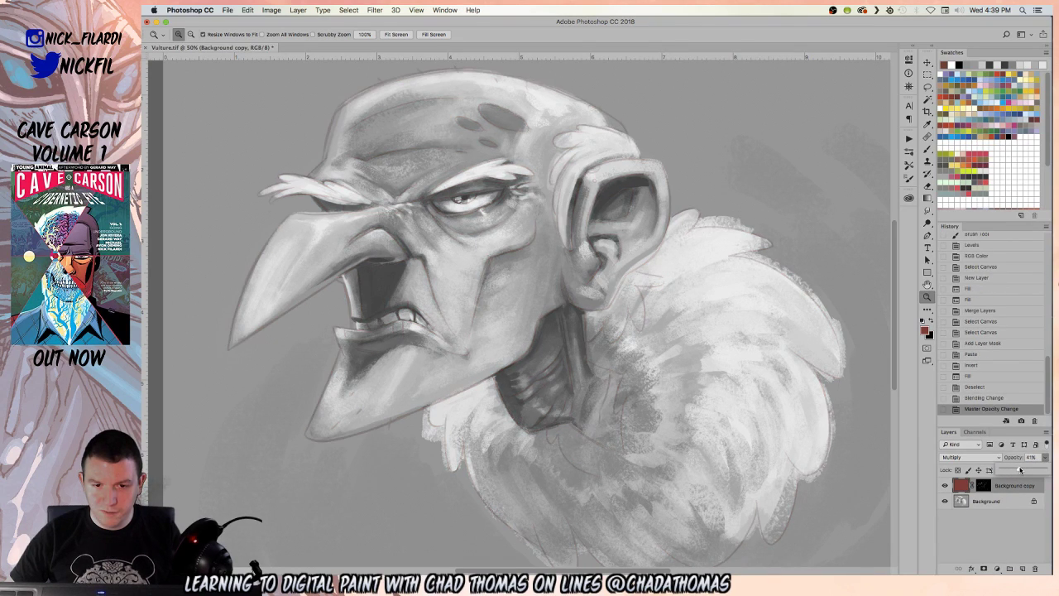
alt+click(768, 332)
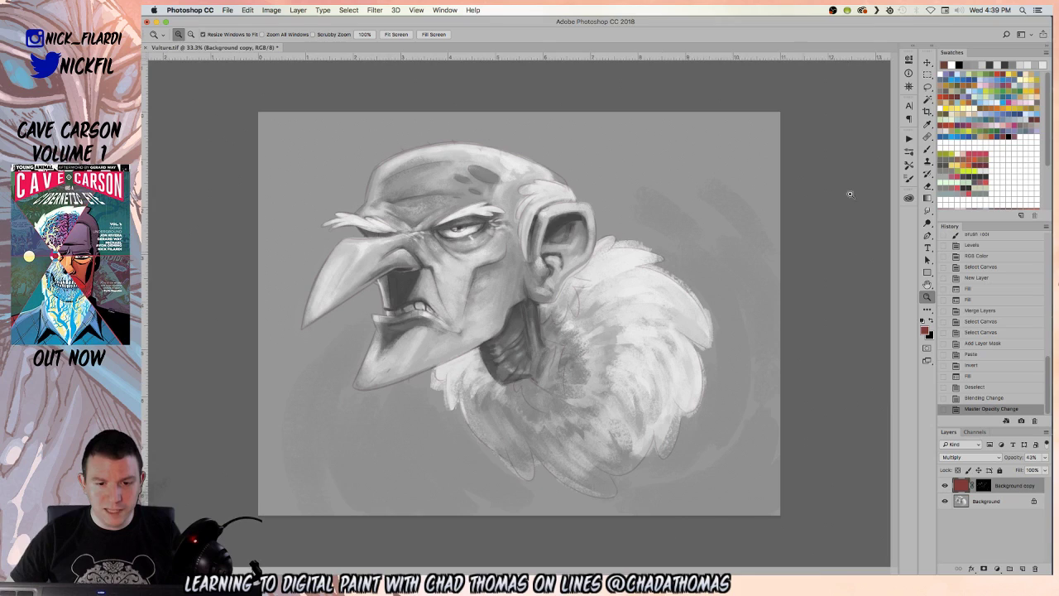
- Refill the line layer with olive green and select the Background painting layer
click(993, 69)
key(alt+BackSpace)
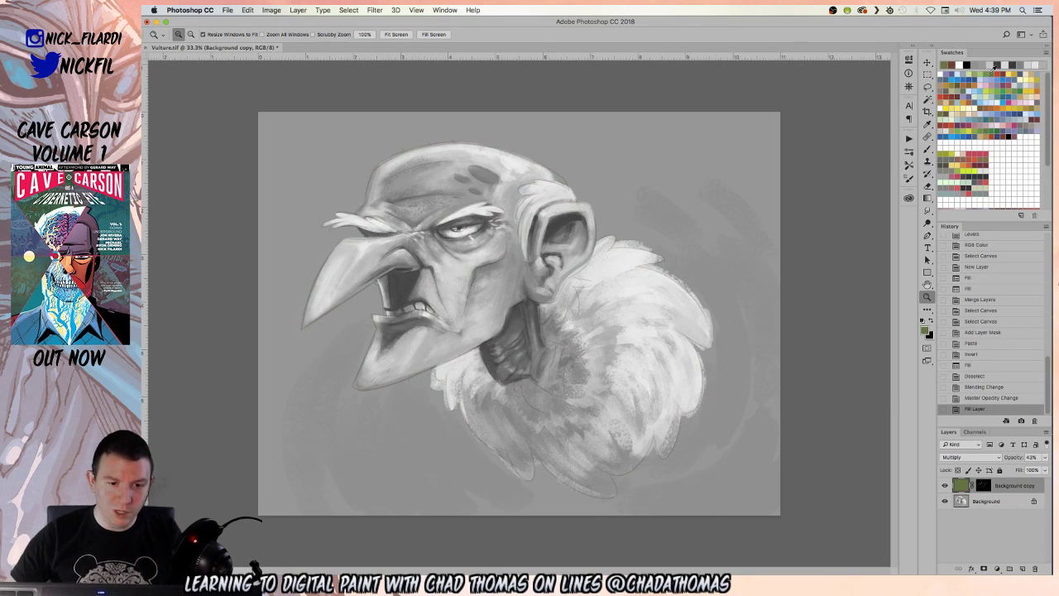
click(474, 265)
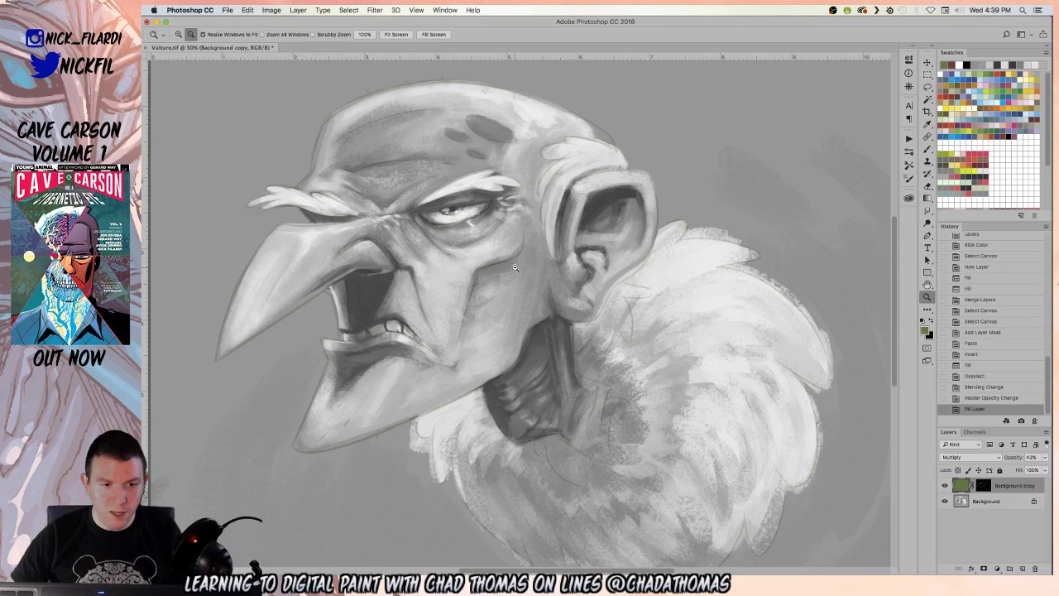
alt+click(515, 267)
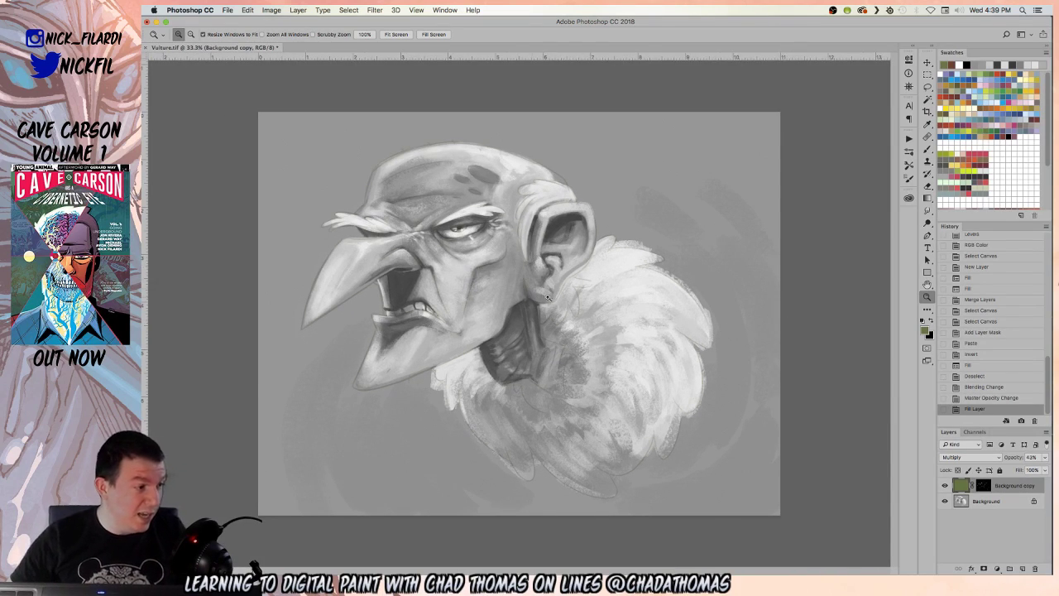
click(995, 502)
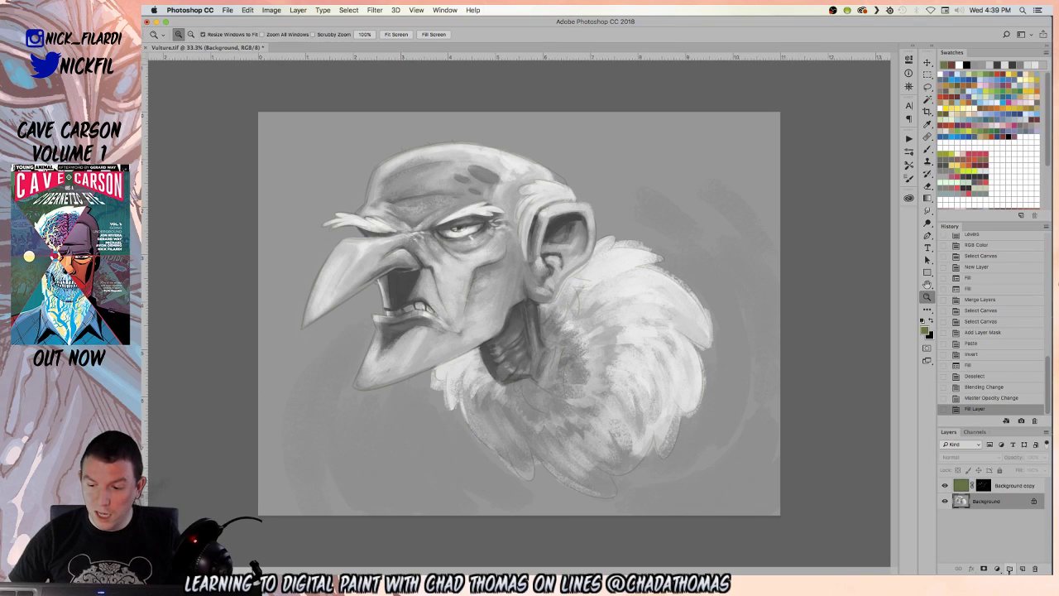
click(983, 570)
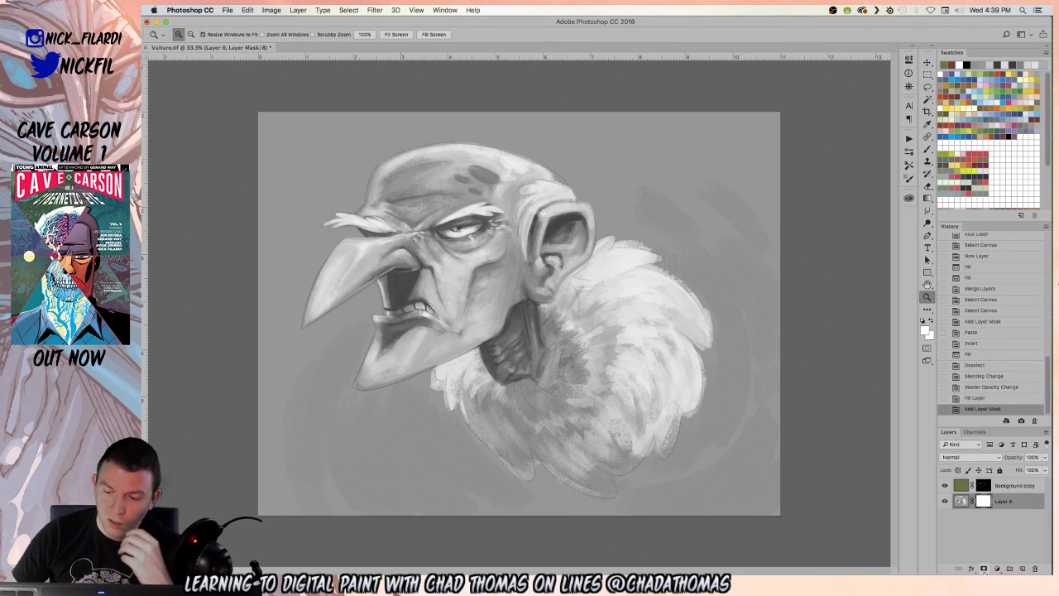
key(super+z)
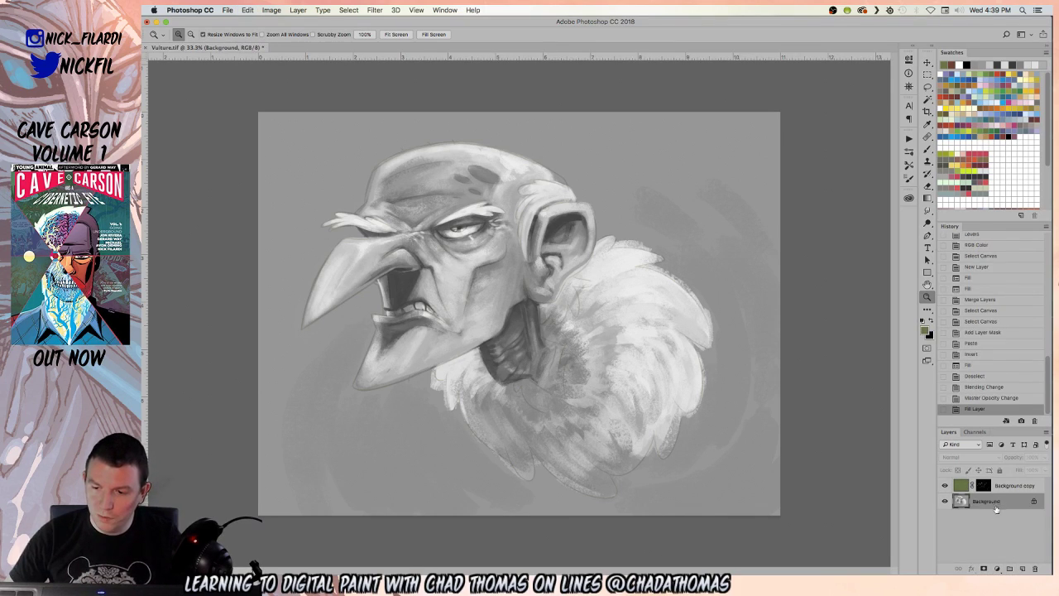
click(998, 568)
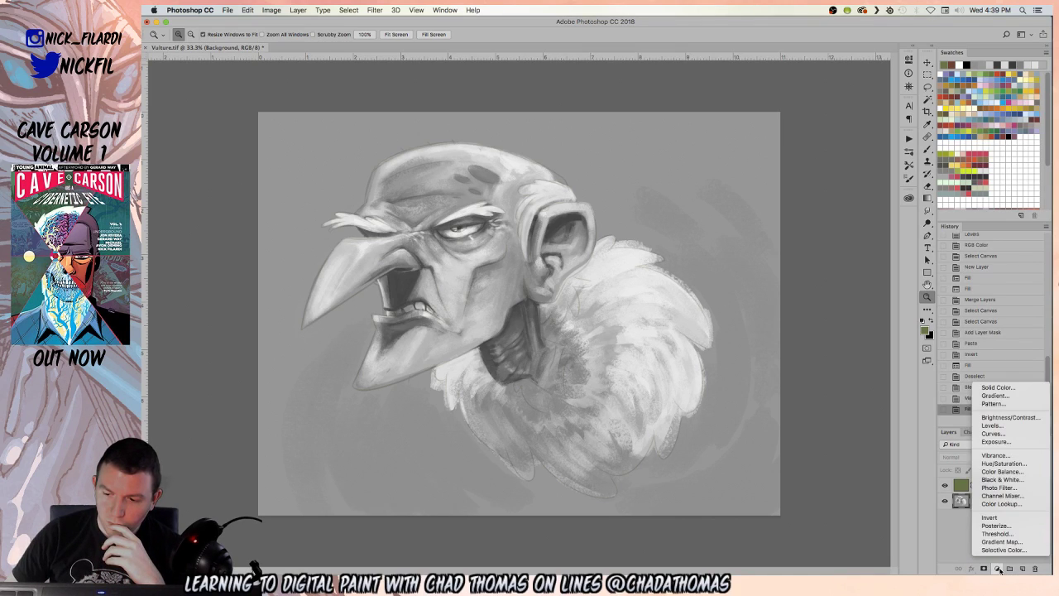
click(1003, 397)
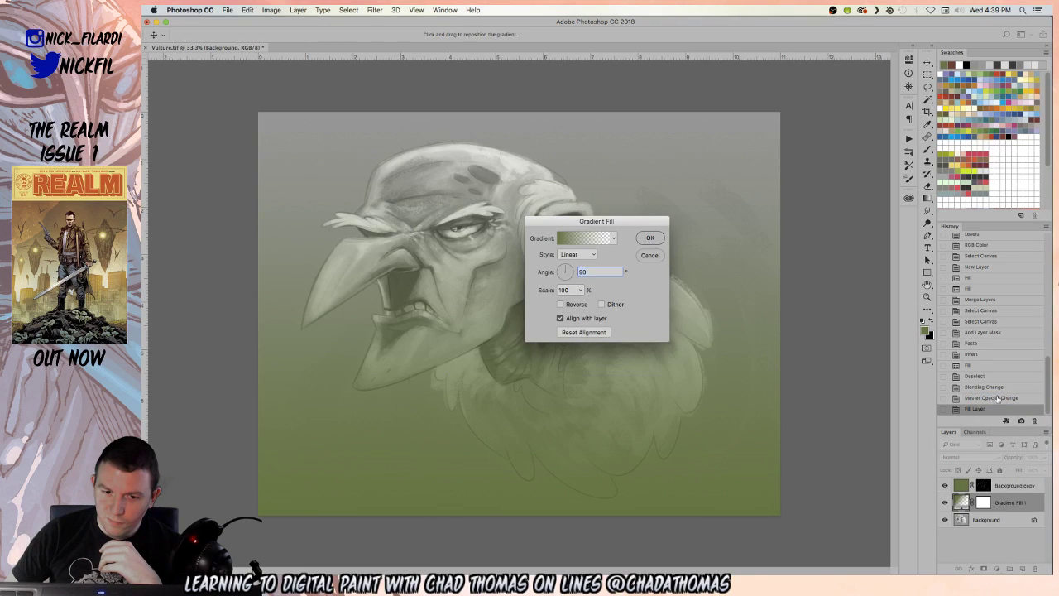
click(649, 256)
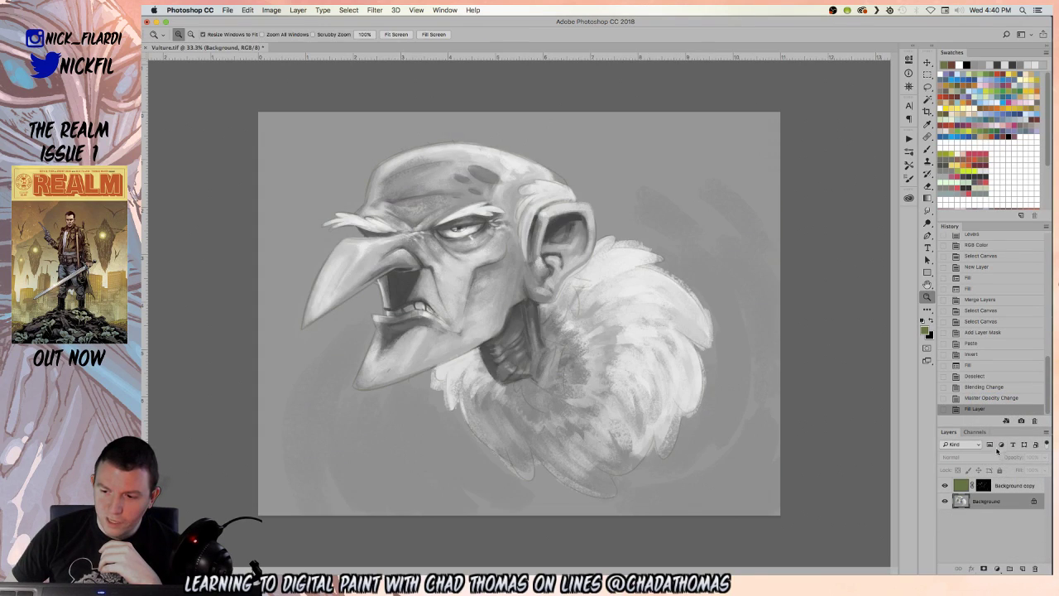
- Add a Gradient Map adjustment layer directly above Background and open its gradient for editing beside the painting
click(996, 568)
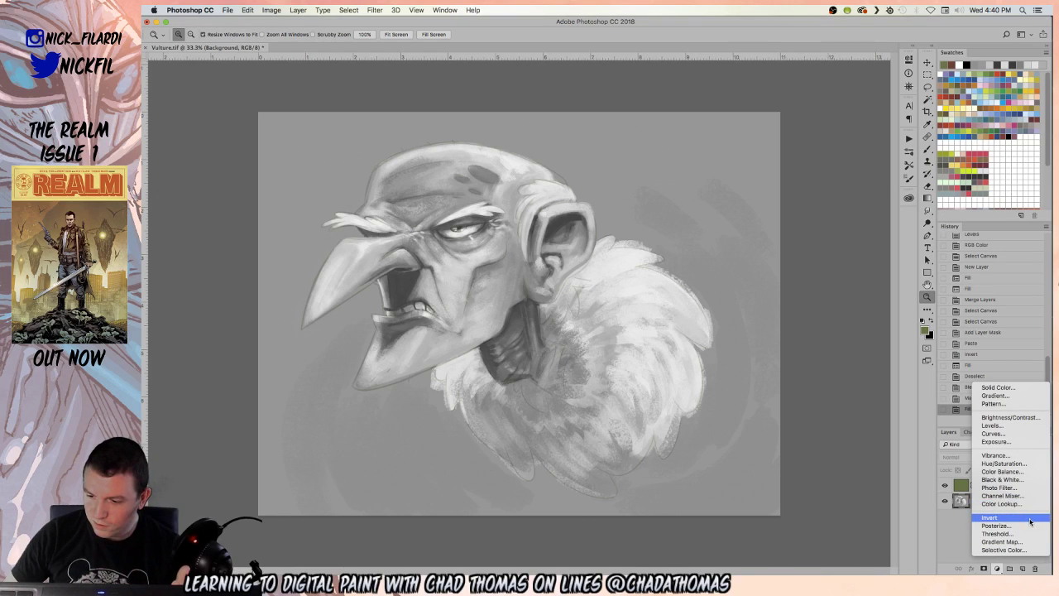
click(679, 428)
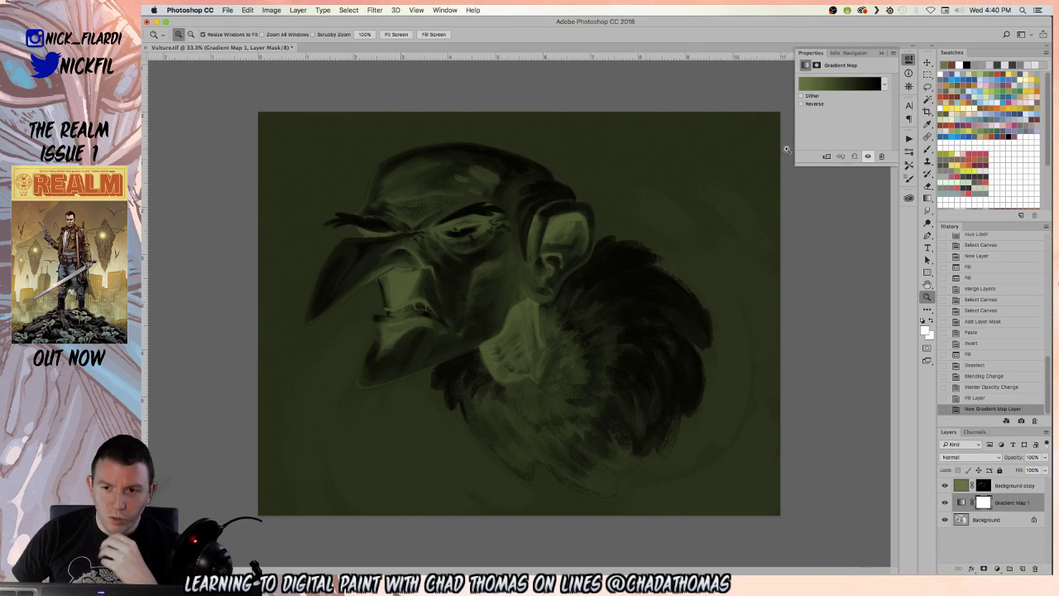
click(837, 82)
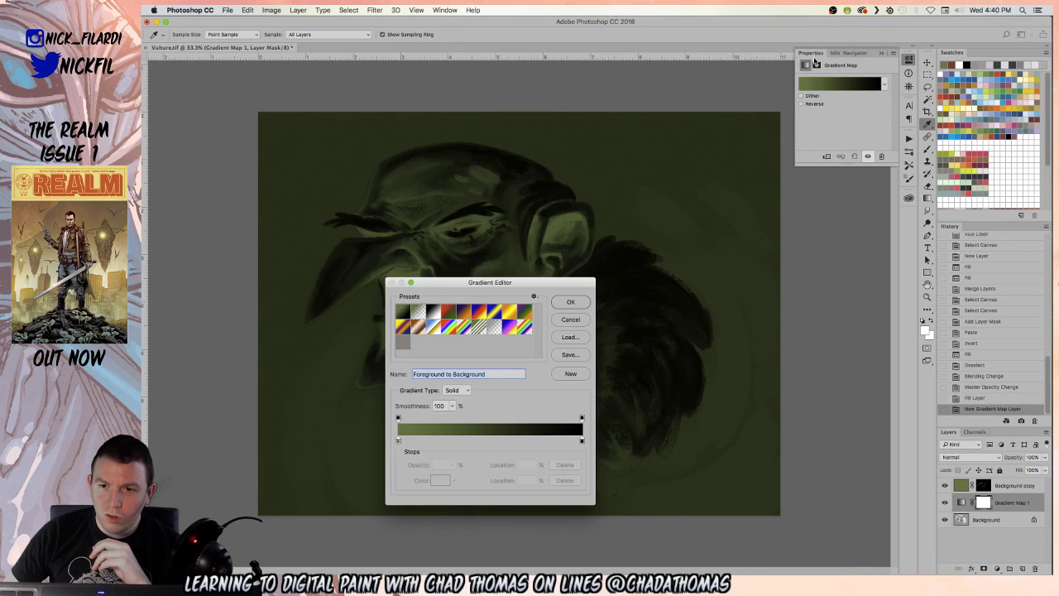
drag(548, 282, 910, 218)
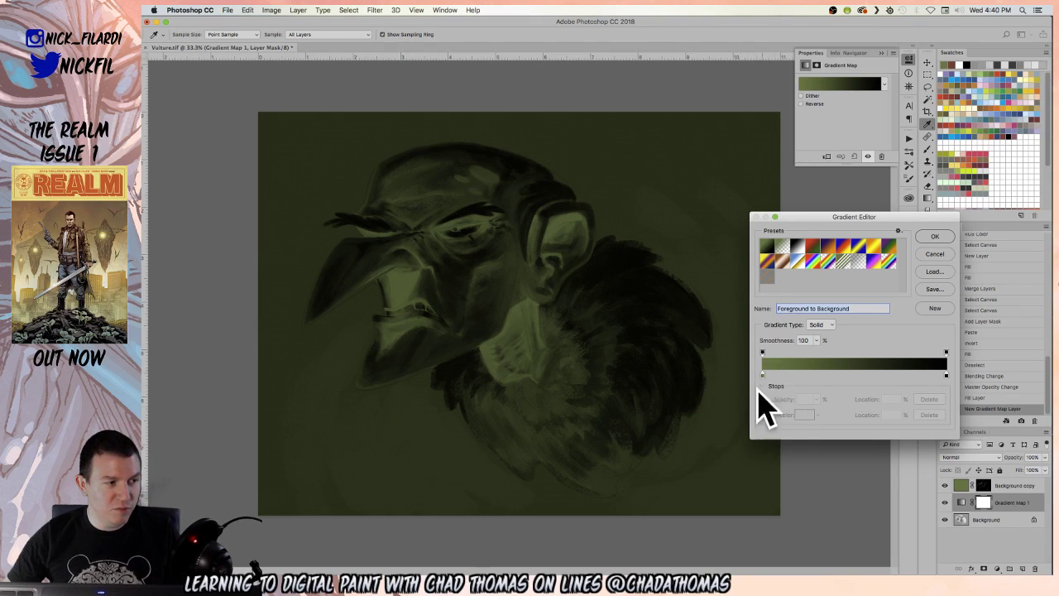
- Try a pale blue end color, the MOHRBACHER02-softlight-100 preset, and the Mohrbacher01-softlight-25% preset on the gradient map
click(947, 376)
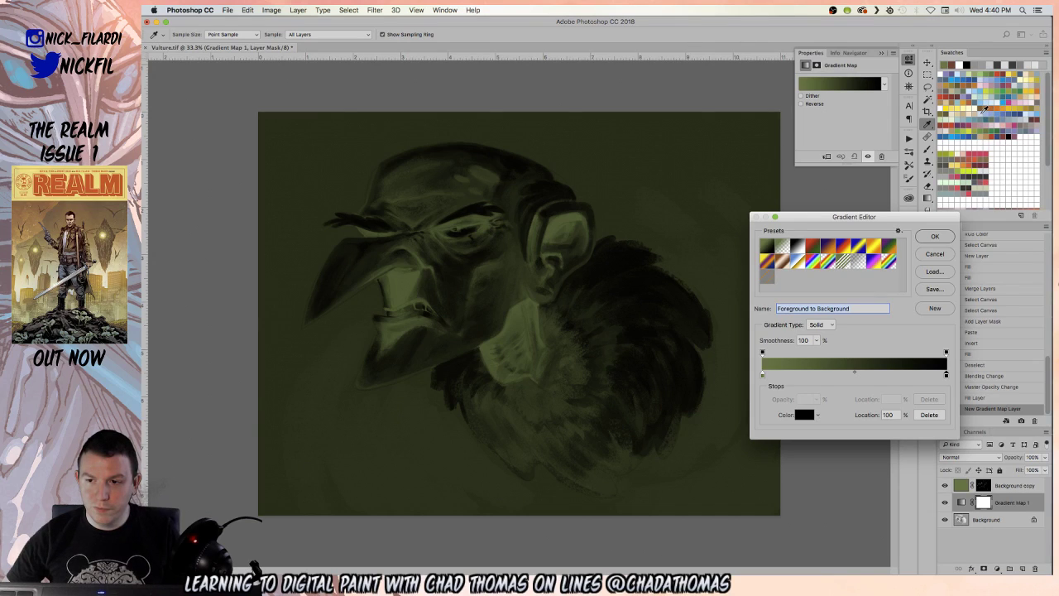
click(984, 111)
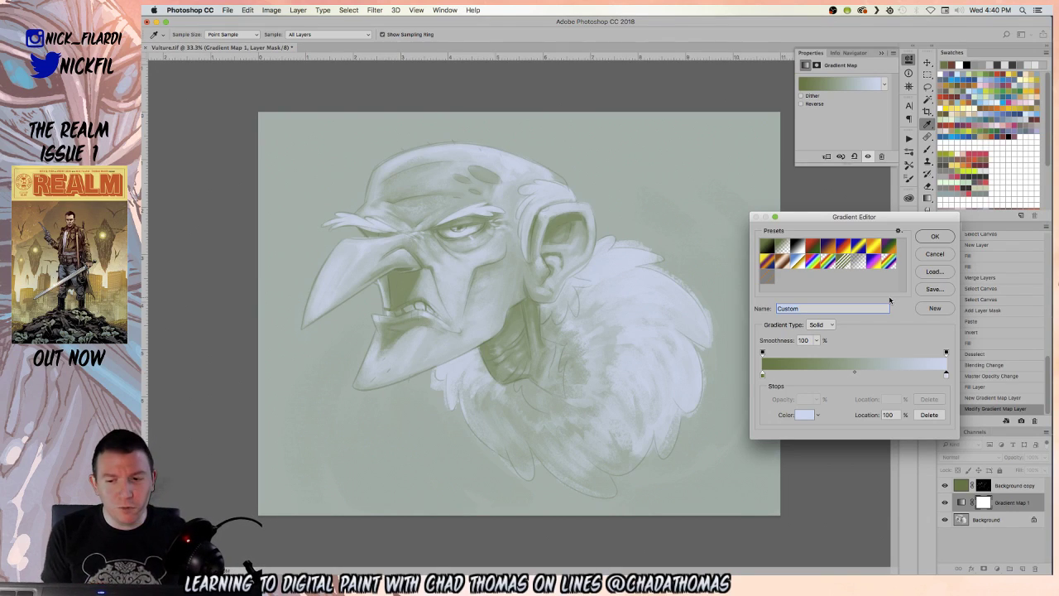
click(768, 278)
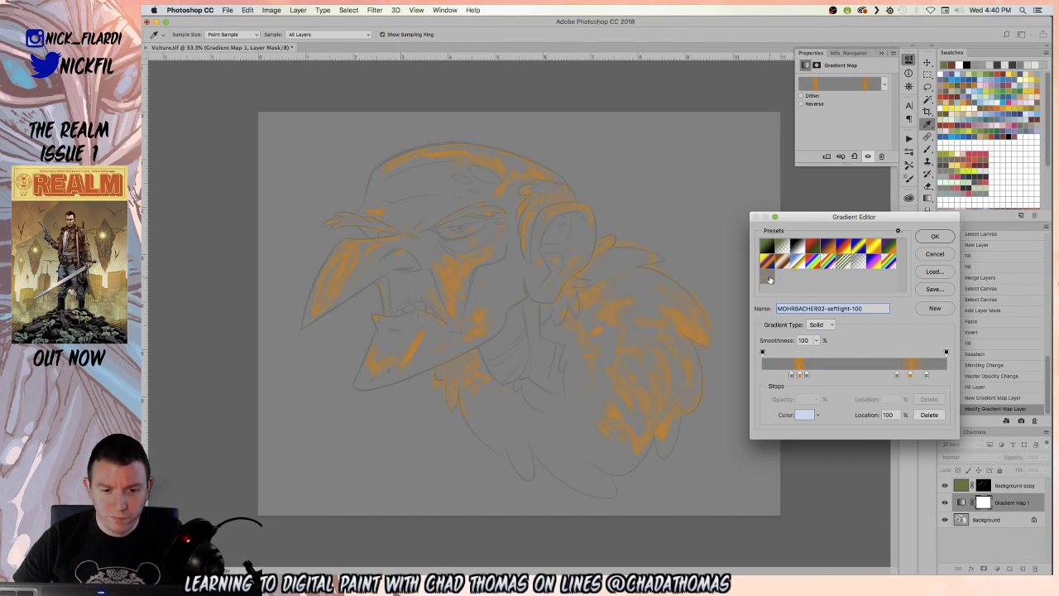
click(889, 265)
click(877, 264)
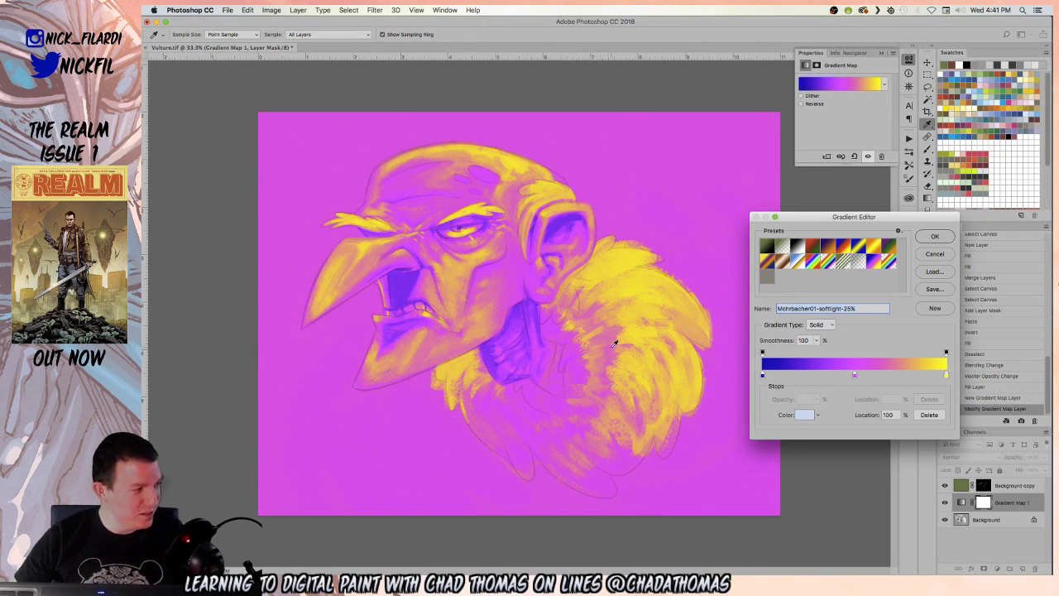
- Apply the Blue, Red, Yellow preset to the gradient map and change its middle color stop to a muted olive green
click(843, 249)
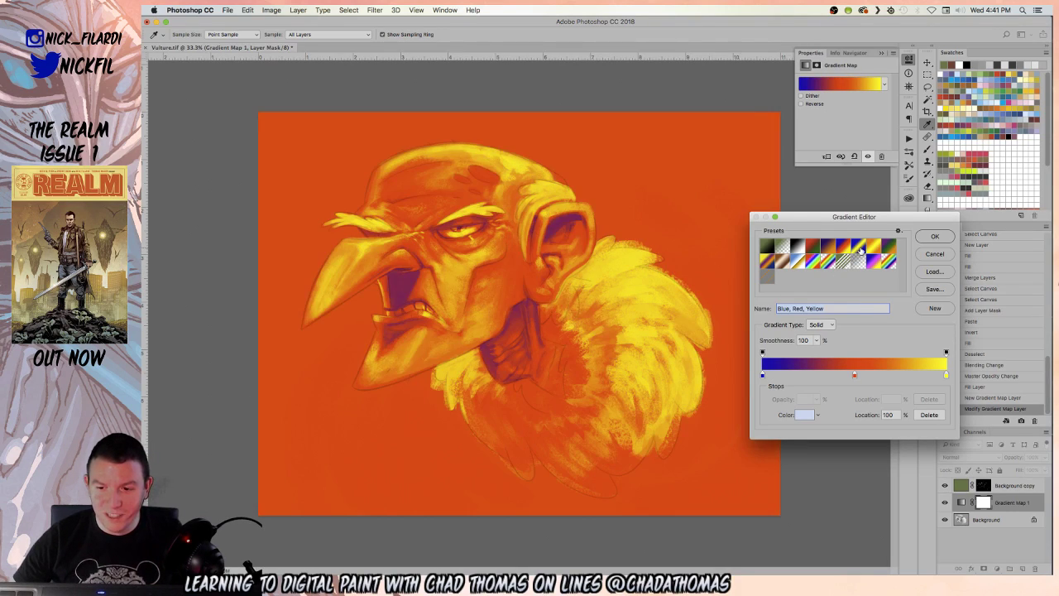
click(859, 248)
click(842, 249)
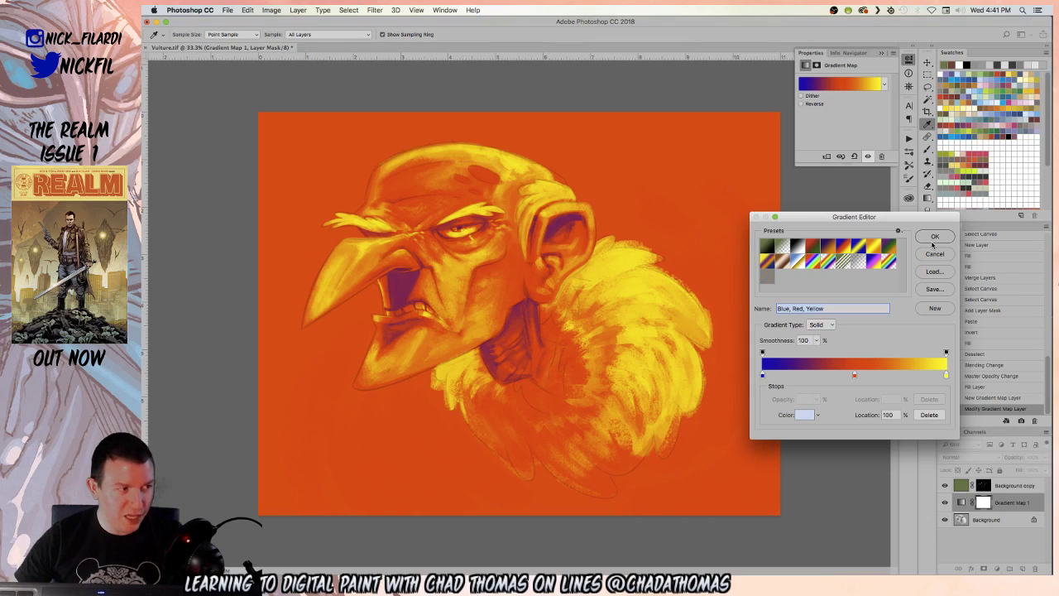
click(854, 376)
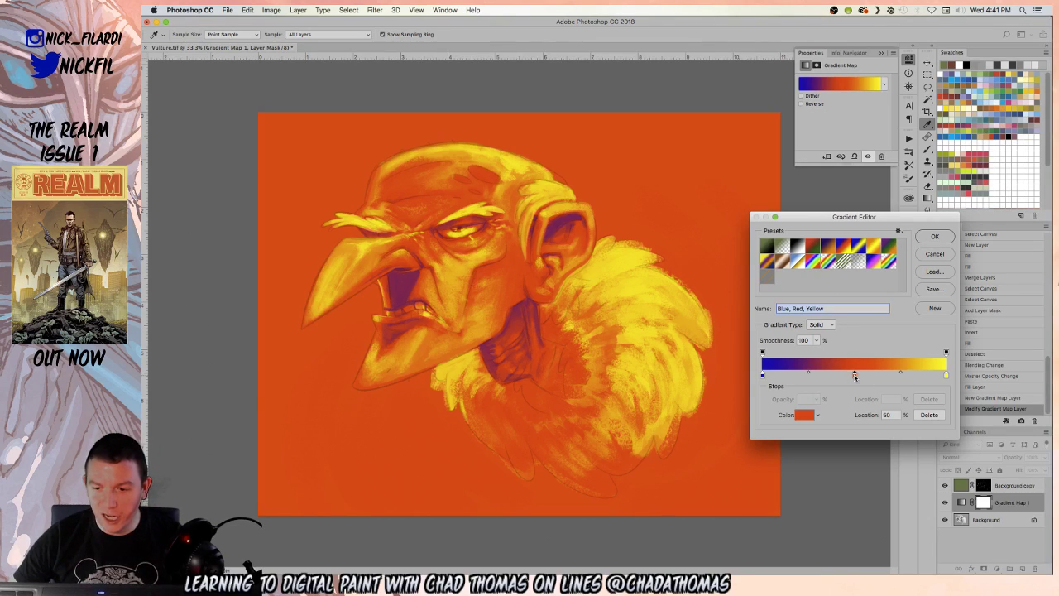
click(976, 71)
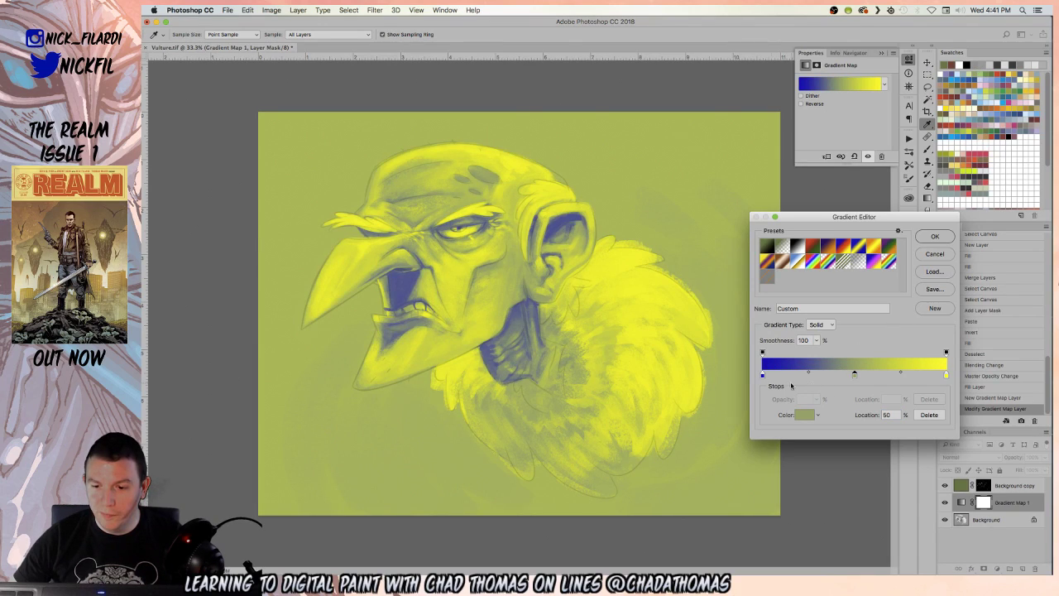
- Try blue, magenta, and light blue swatches on the gradient's dark end stop, settling on slate blue
click(762, 375)
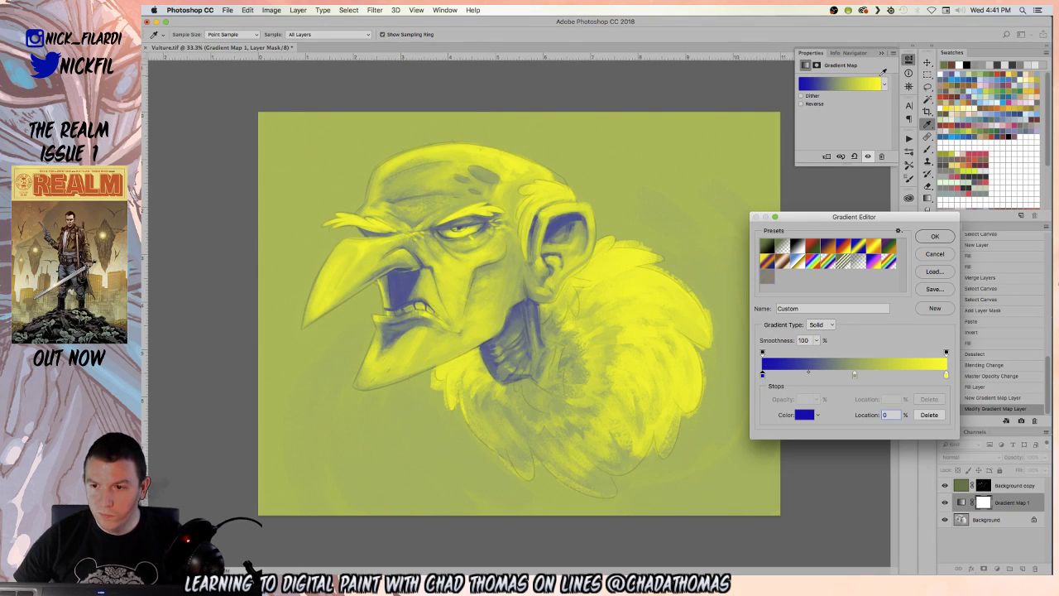
click(996, 116)
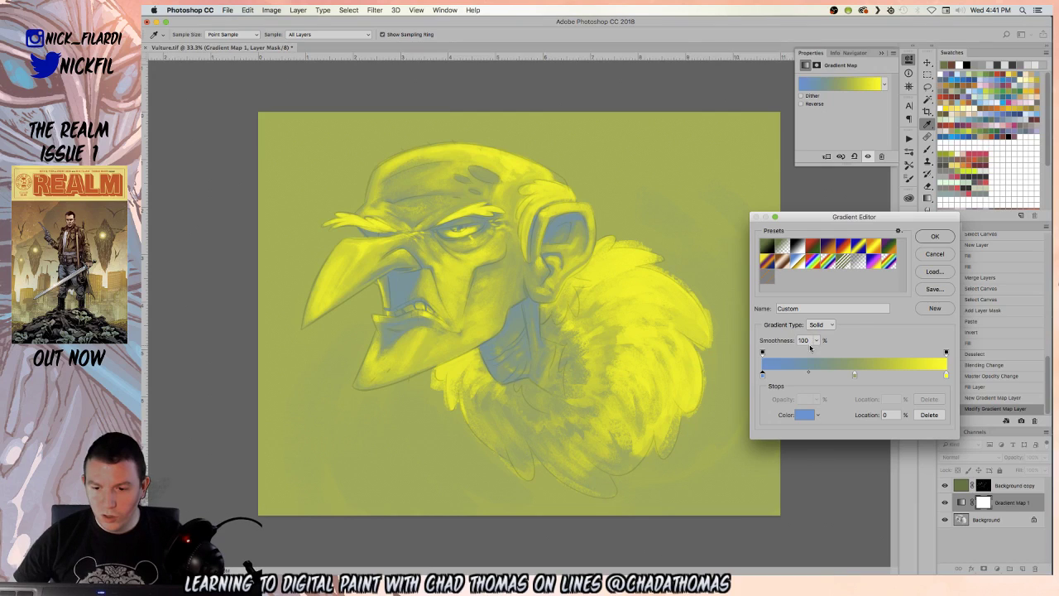
click(1016, 122)
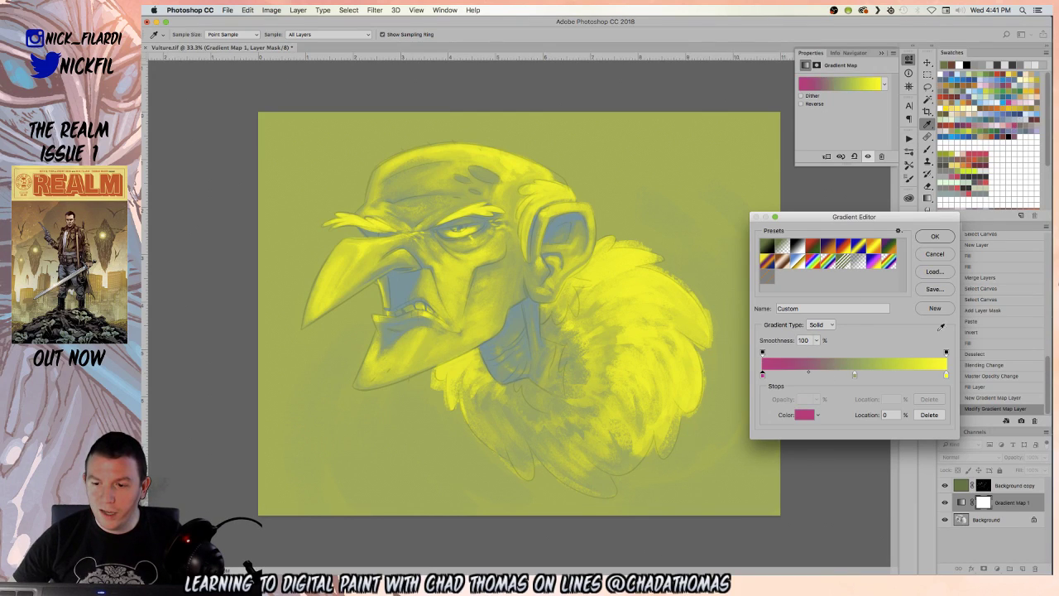
click(982, 89)
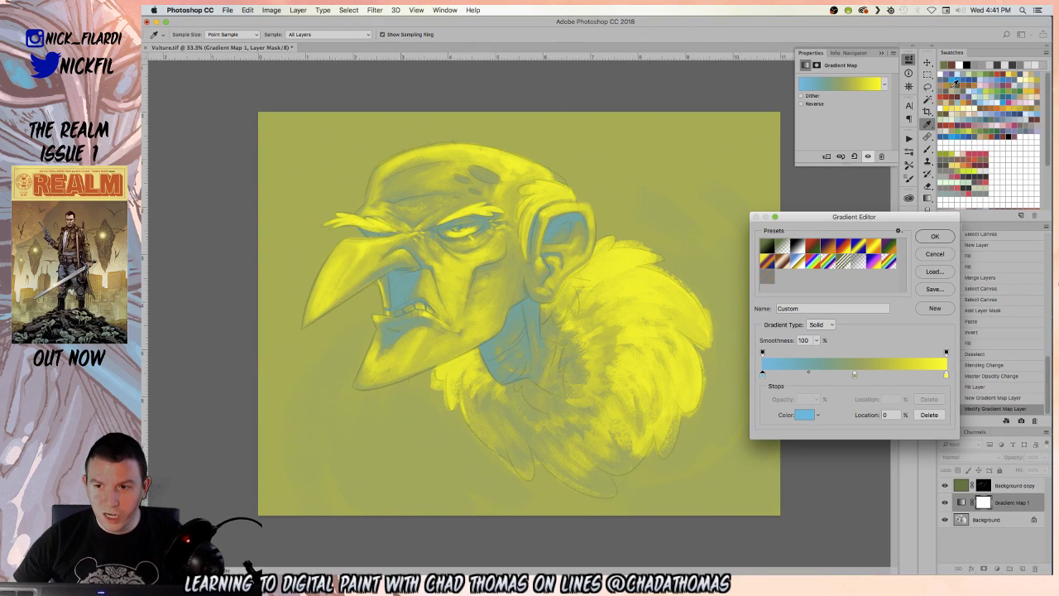
click(950, 74)
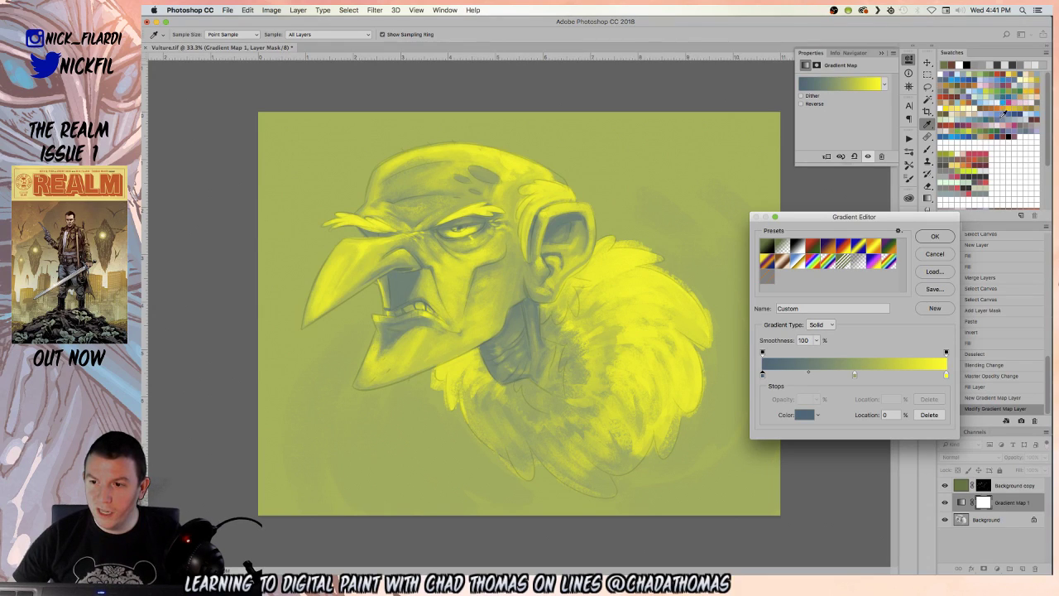
- Add a color stop between the olive and yellow stops, color it orange, and place it at 76%
click(908, 374)
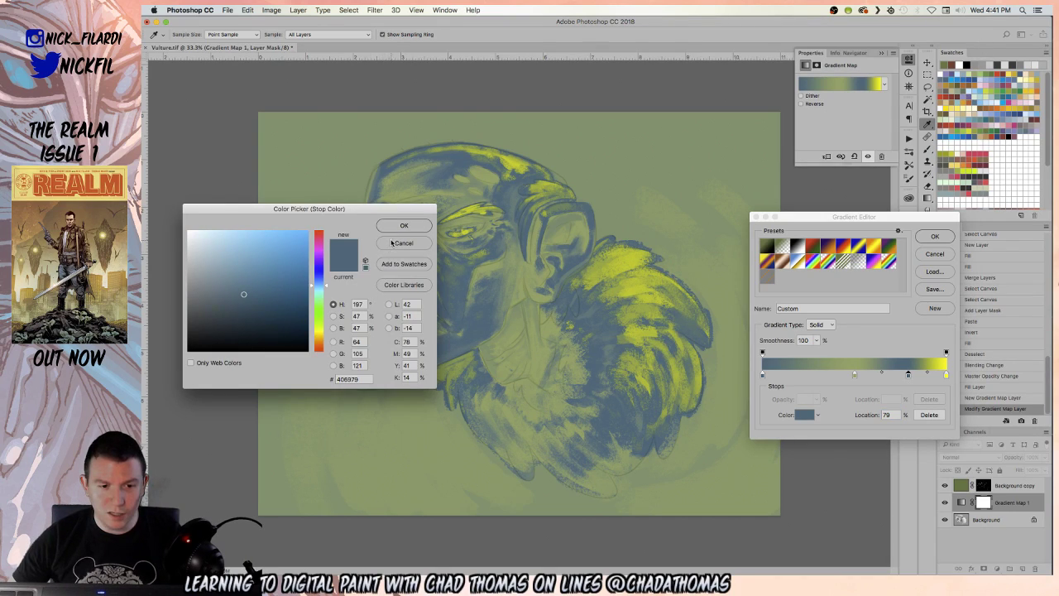
click(402, 226)
click(967, 97)
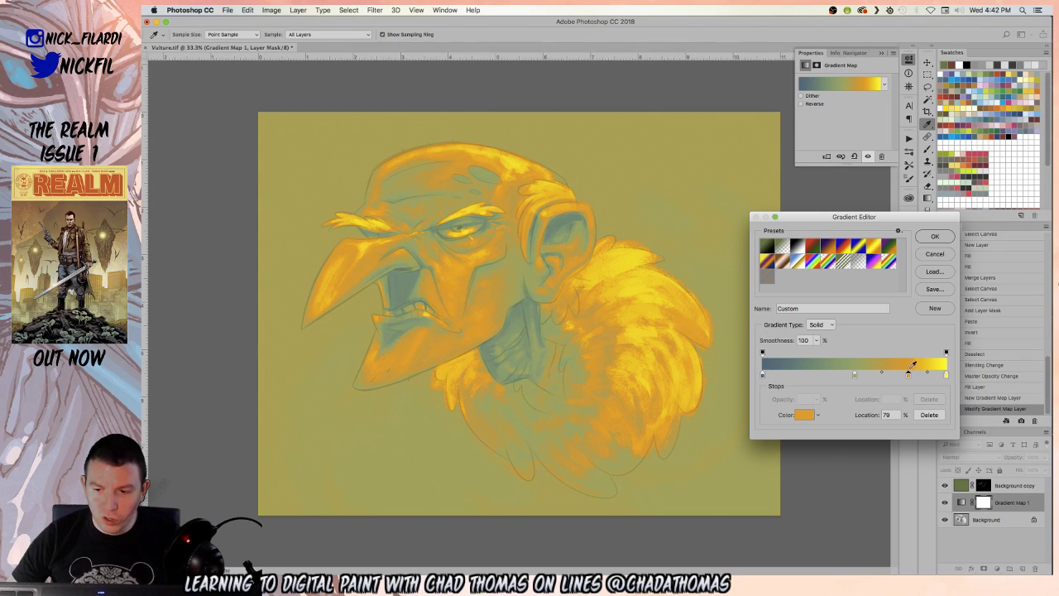
drag(908, 374, 901, 376)
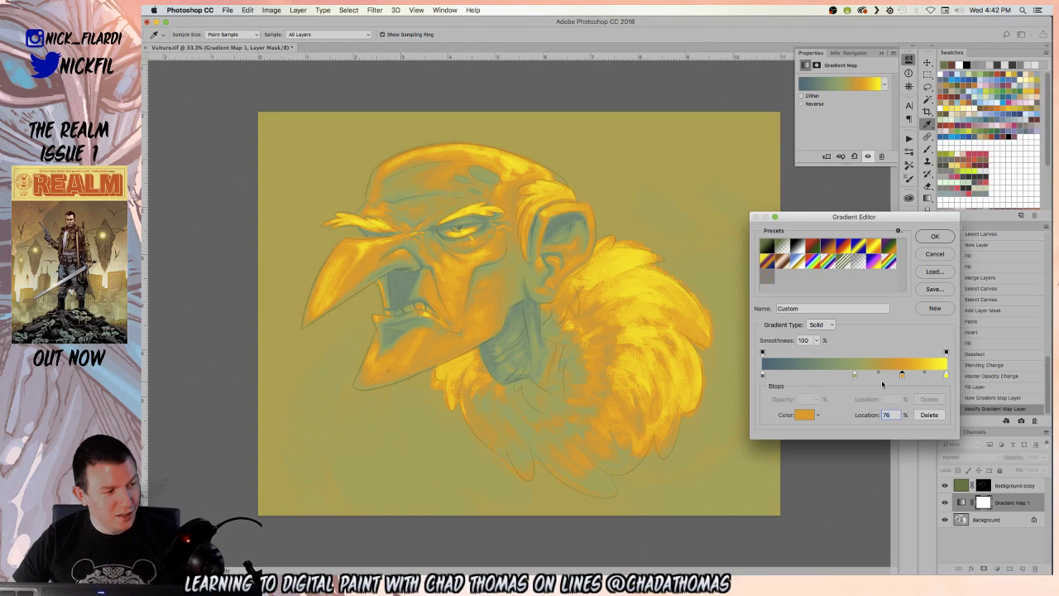
- Shift the slate blue stop inward and add a dark maroon stop, #470b13, at 5% on the gradient's dark end
drag(763, 376, 790, 378)
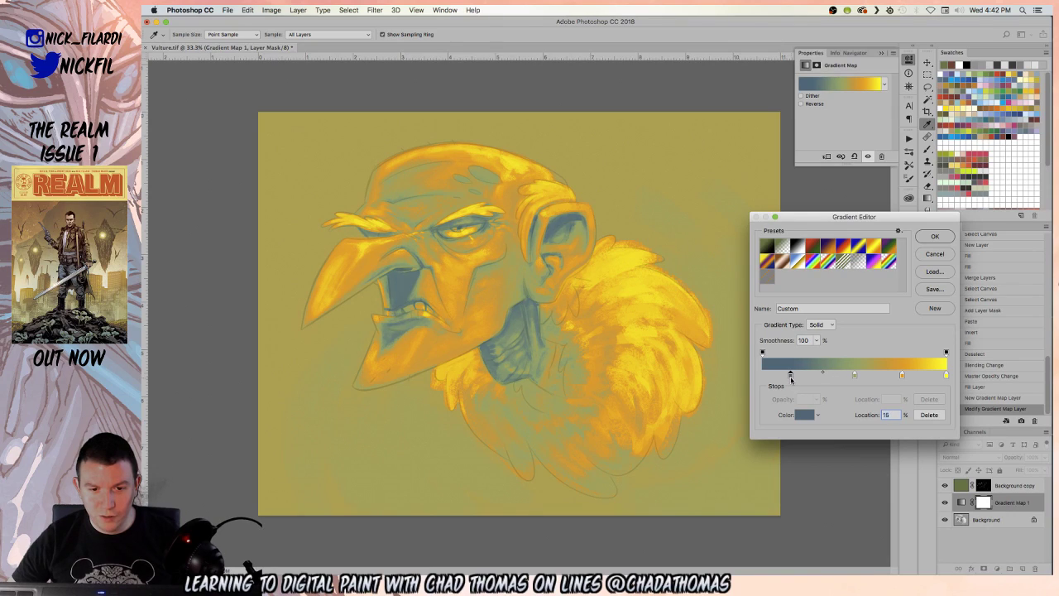
click(773, 375)
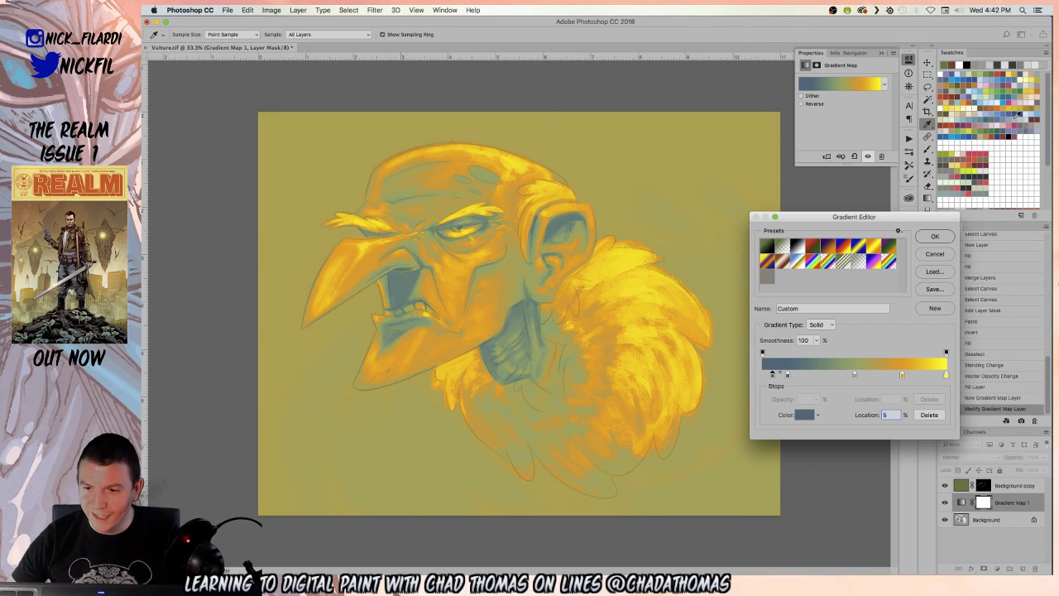
double_click(772, 375)
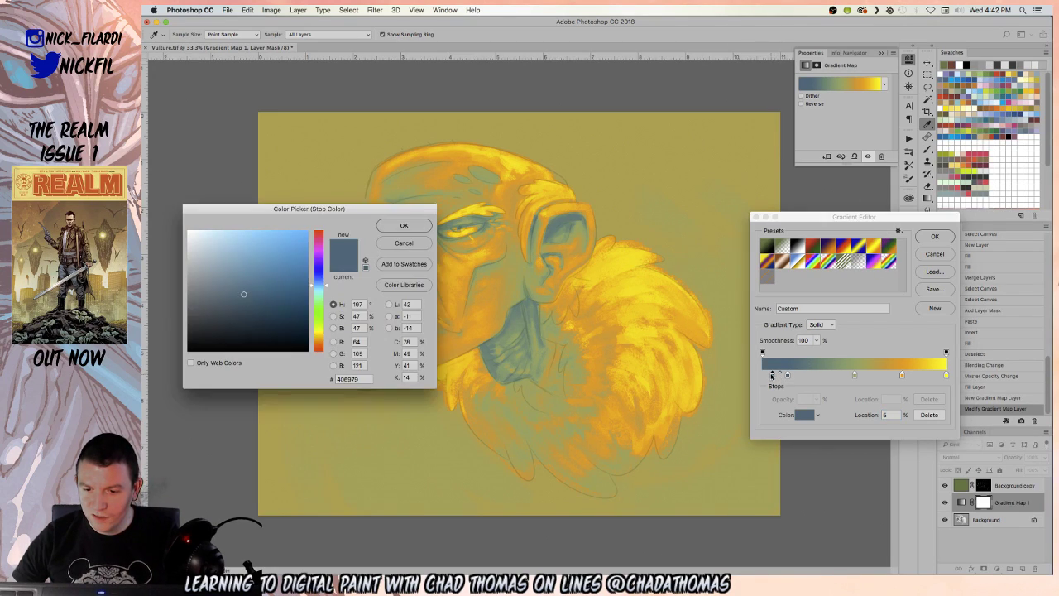
click(267, 329)
drag(286, 303, 290, 317)
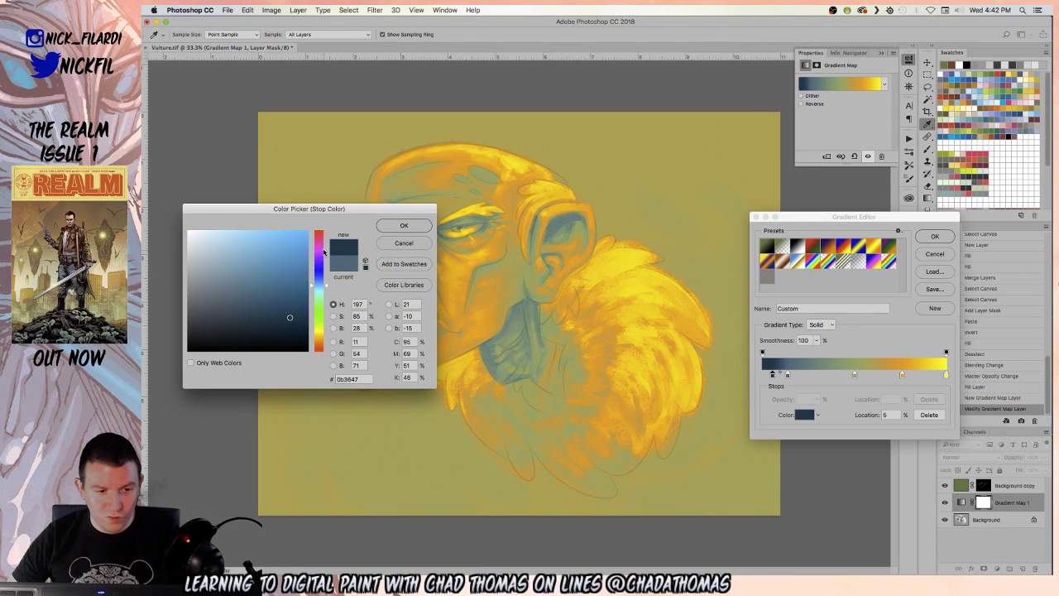
click(322, 235)
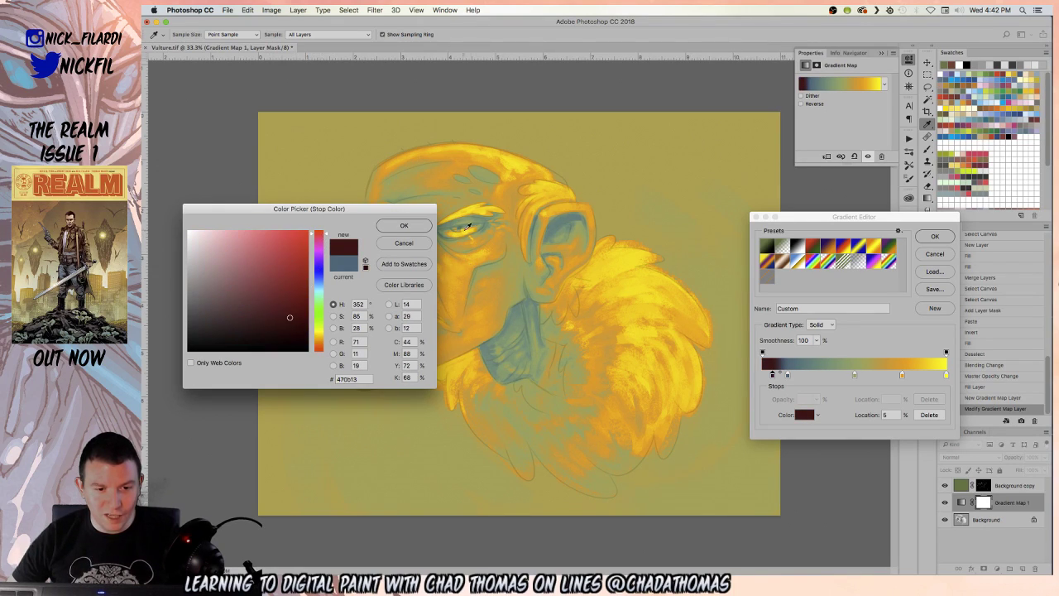
click(420, 229)
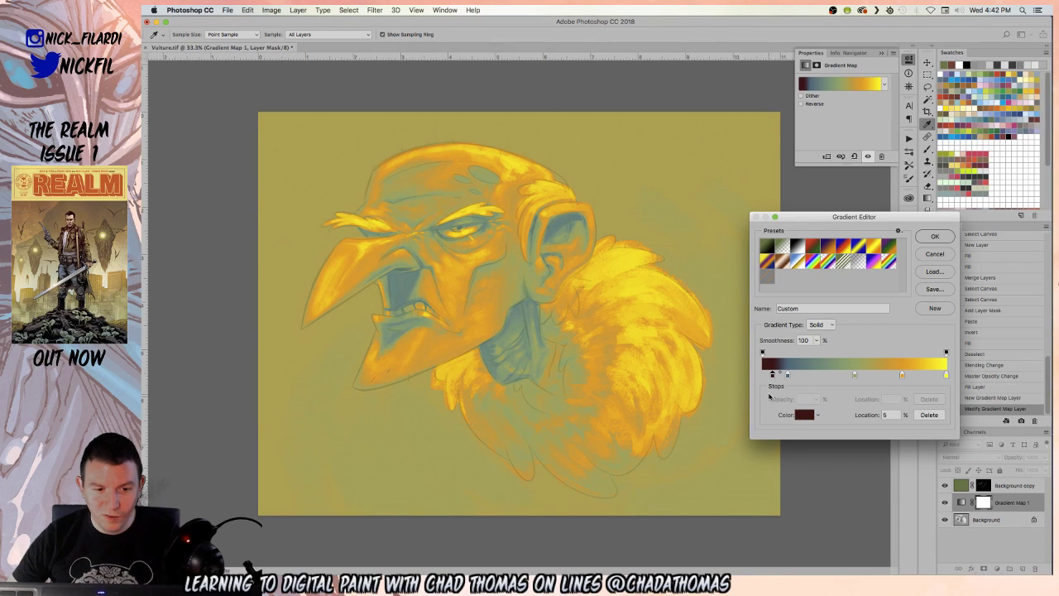
- Move the slate blue stop to 22% and set the maroon stop's color to #5e131e
drag(788, 375, 802, 377)
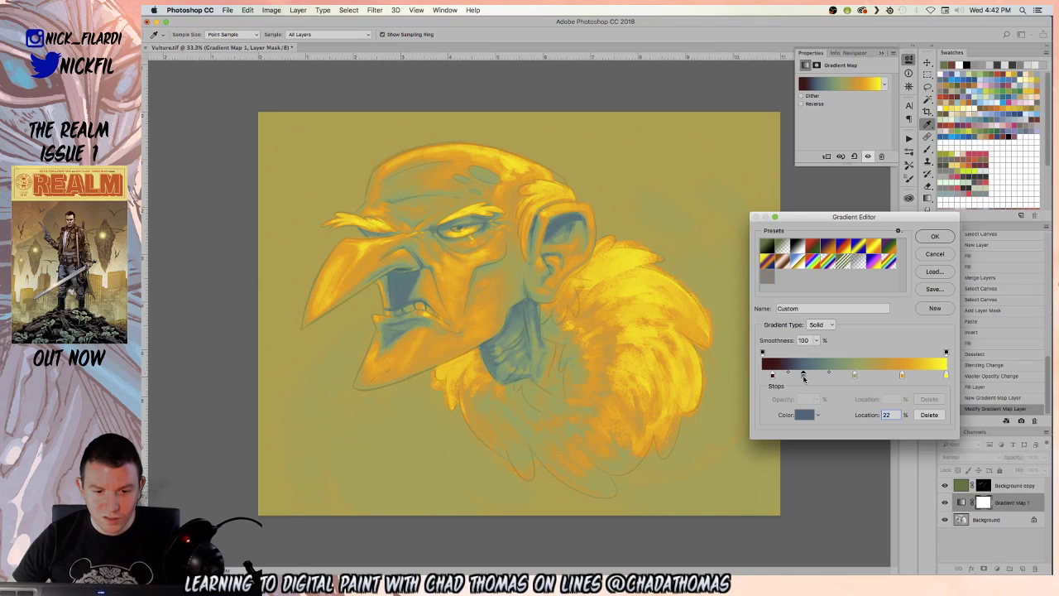
click(772, 375)
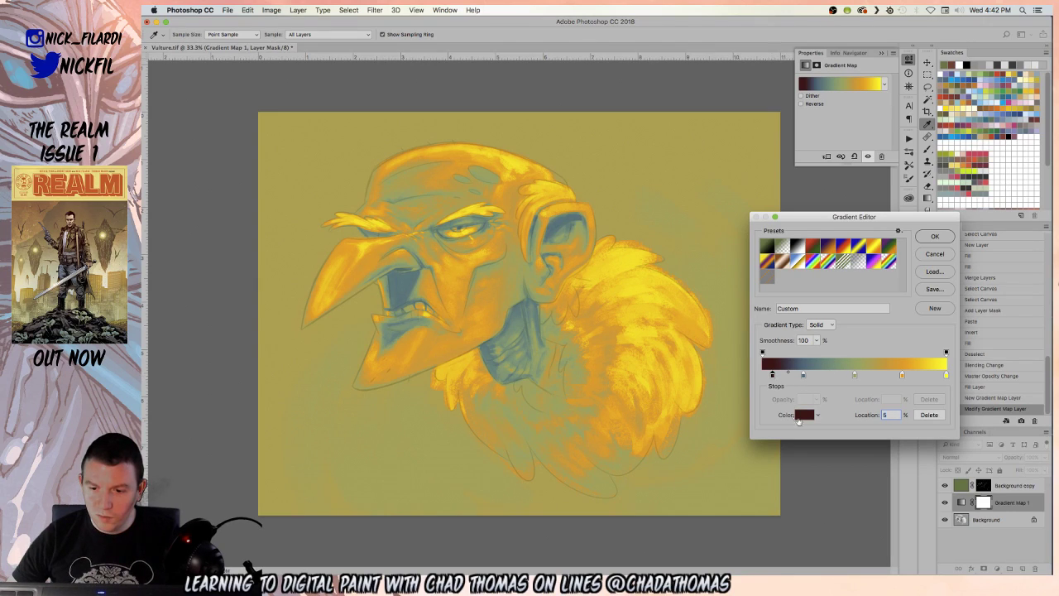
click(801, 416)
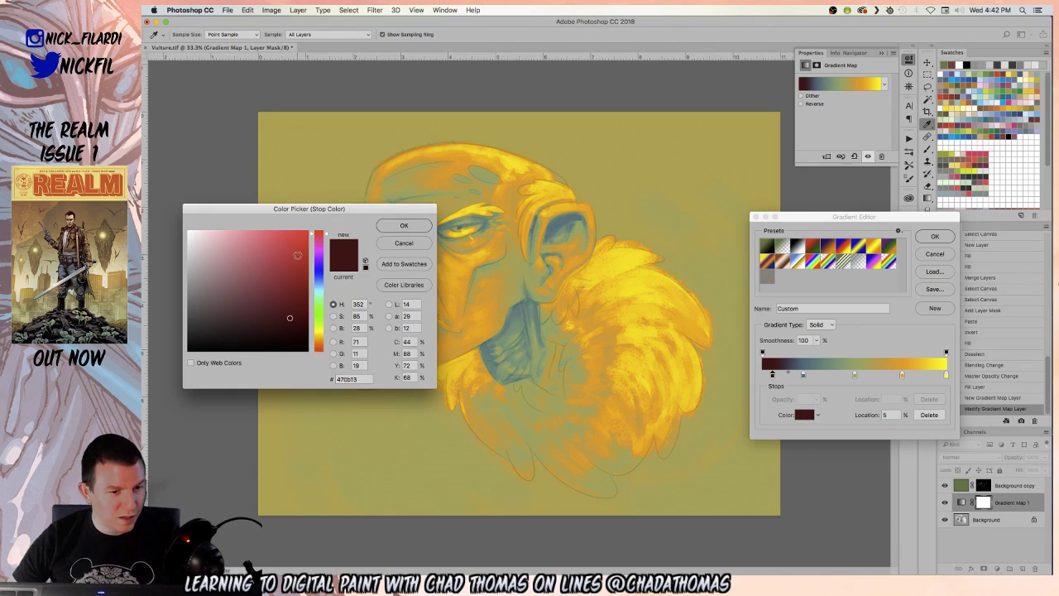
drag(289, 300, 284, 306)
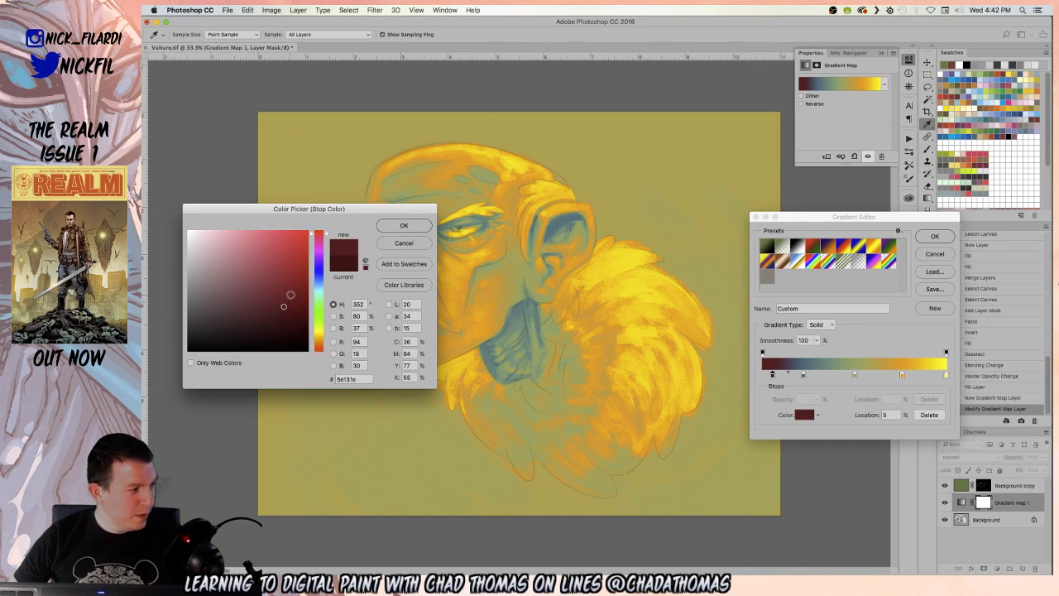
click(403, 226)
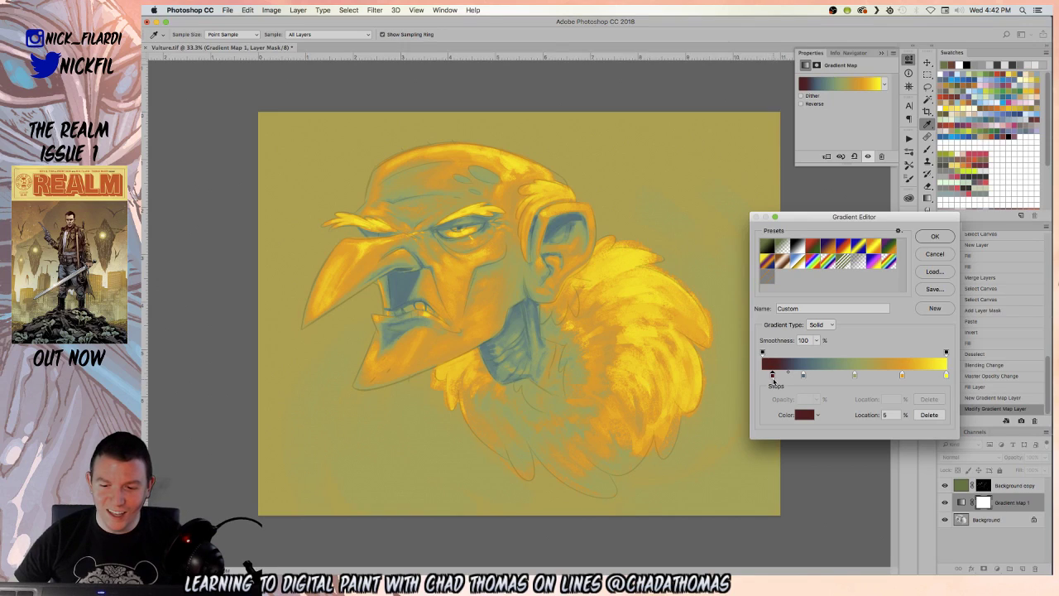
- Brighten the maroon stop to a medium brick red and move the slate blue stop to 27%
double_click(772, 375)
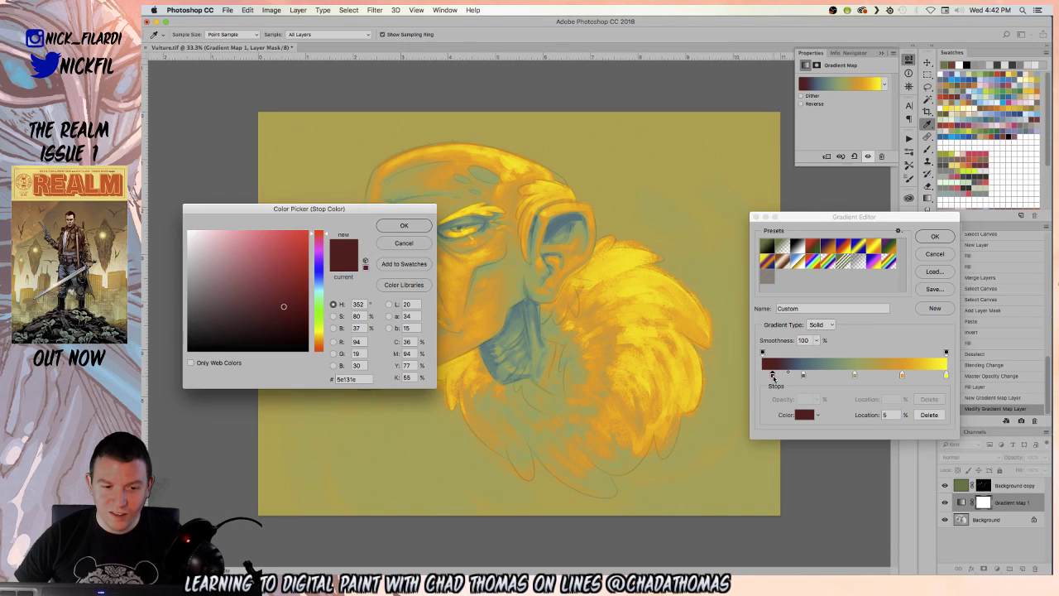
click(282, 283)
click(403, 226)
drag(803, 374, 812, 375)
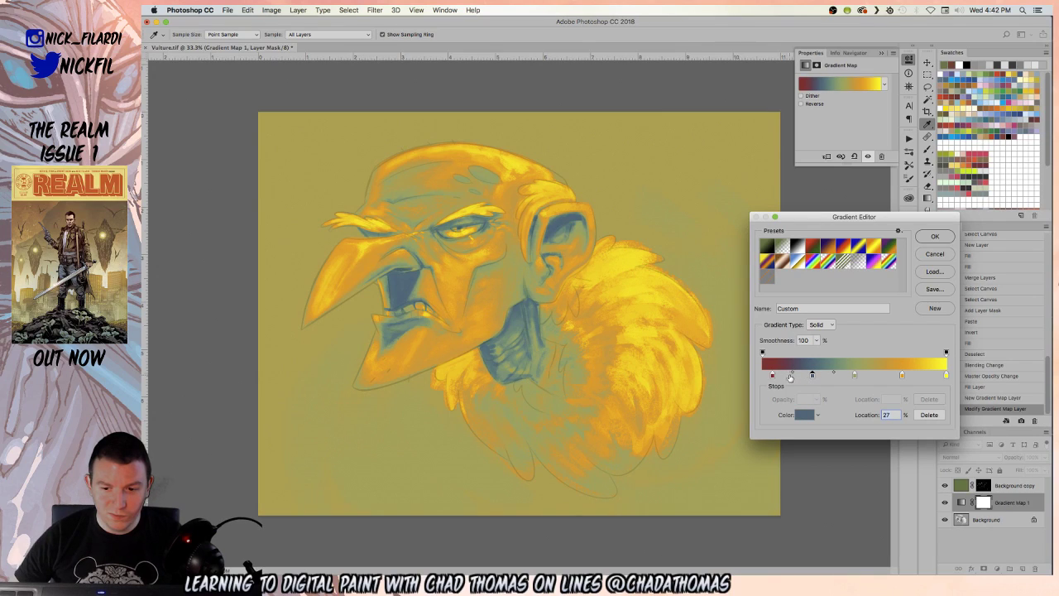
- Remove the slate blue stop so the gradient runs directly from red to olive green
click(790, 375)
drag(790, 375, 797, 448)
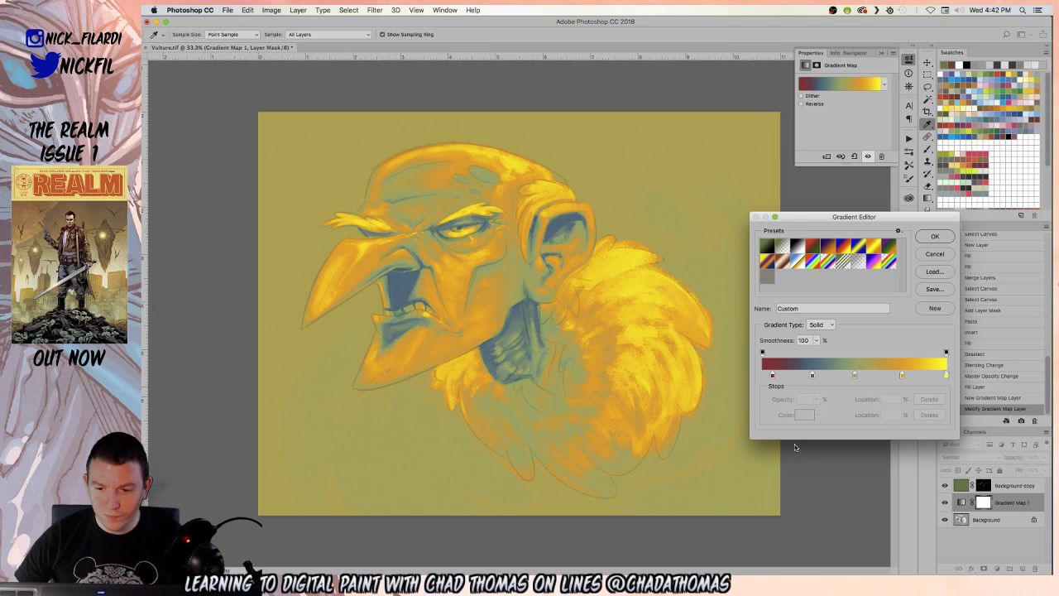
drag(773, 377, 823, 452)
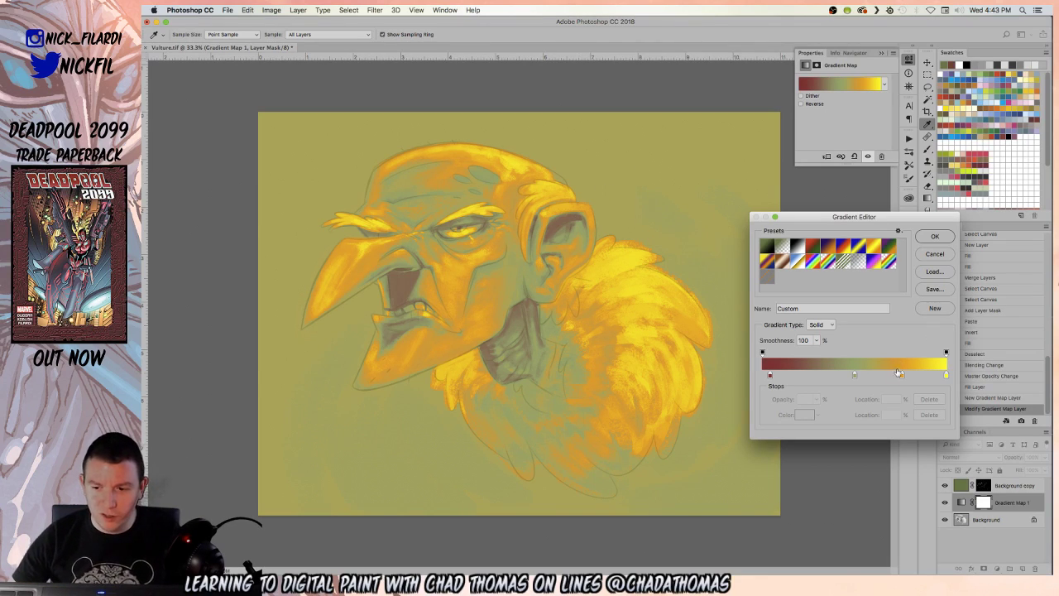
- Reposition the gradient stops, placing olive green at 33%, orange at 65%, and yellow at 86%
mouse_move(857, 376)
mouse_down()
mouse_move(813, 377)
mouse_move(864, 378)
mouse_up()
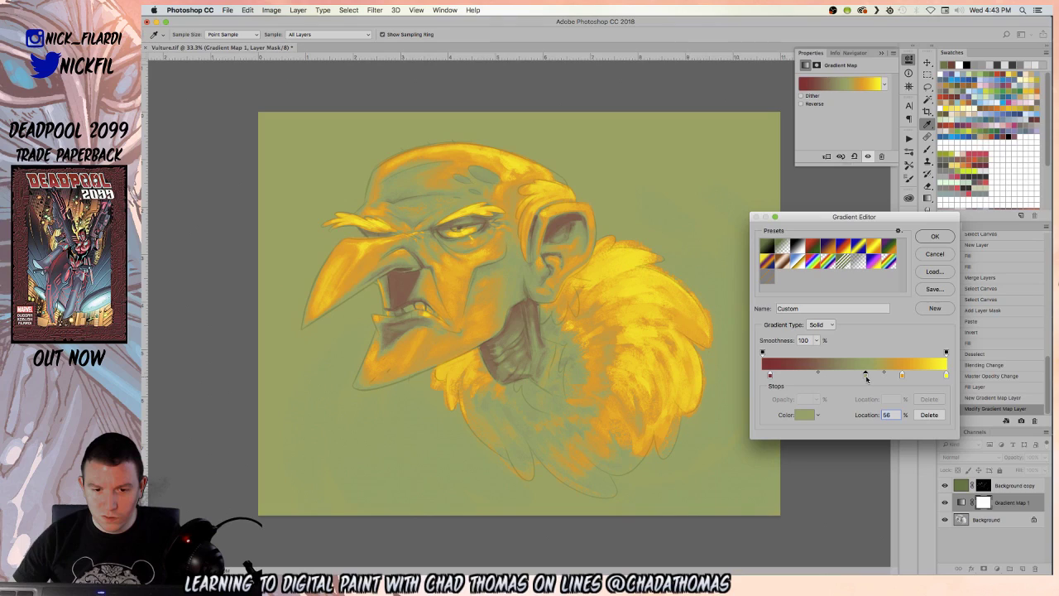
click(946, 375)
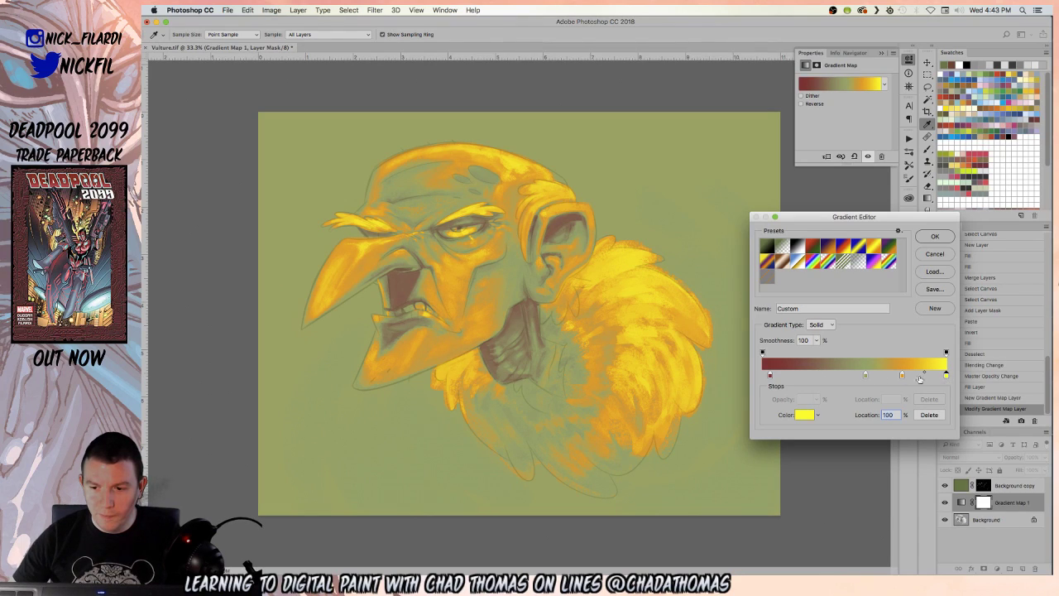
drag(865, 377, 822, 376)
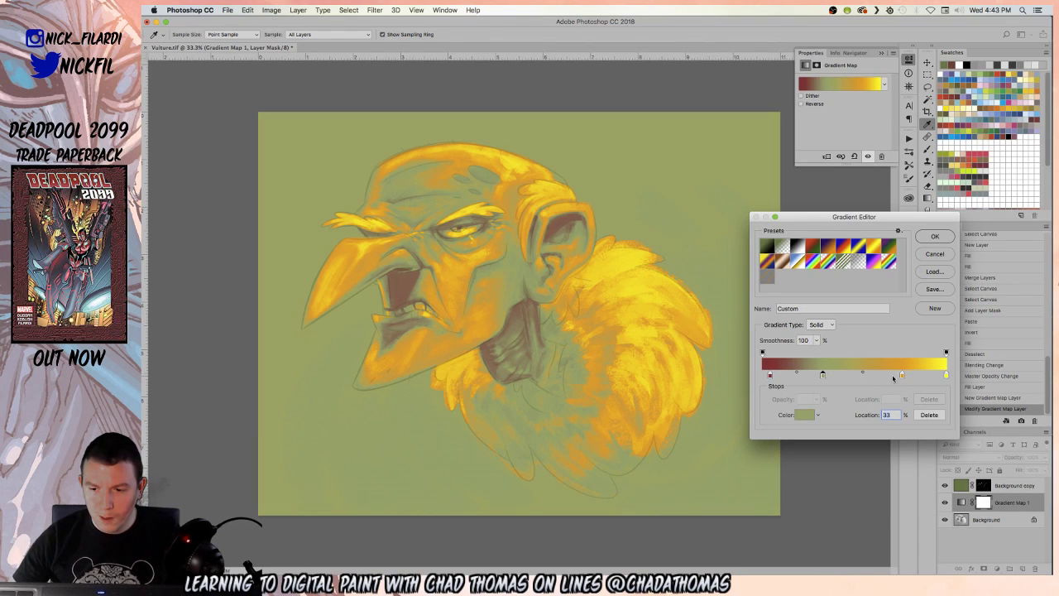
drag(902, 377, 881, 377)
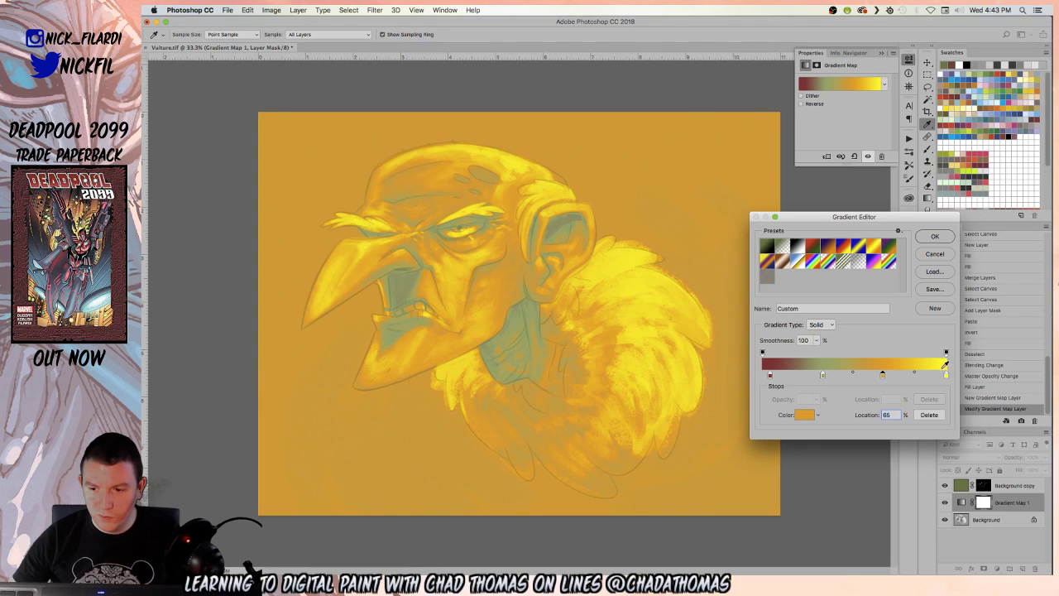
drag(946, 375, 920, 374)
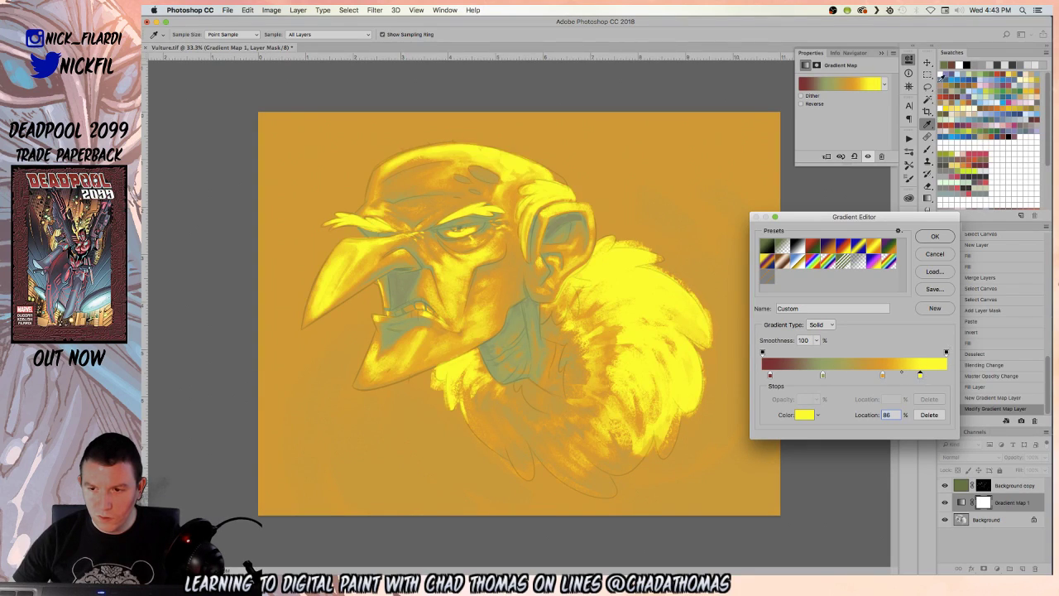
- Move the light end stop back to 100% and recolor it pale cream, trying a golden yellow along the way
click(972, 110)
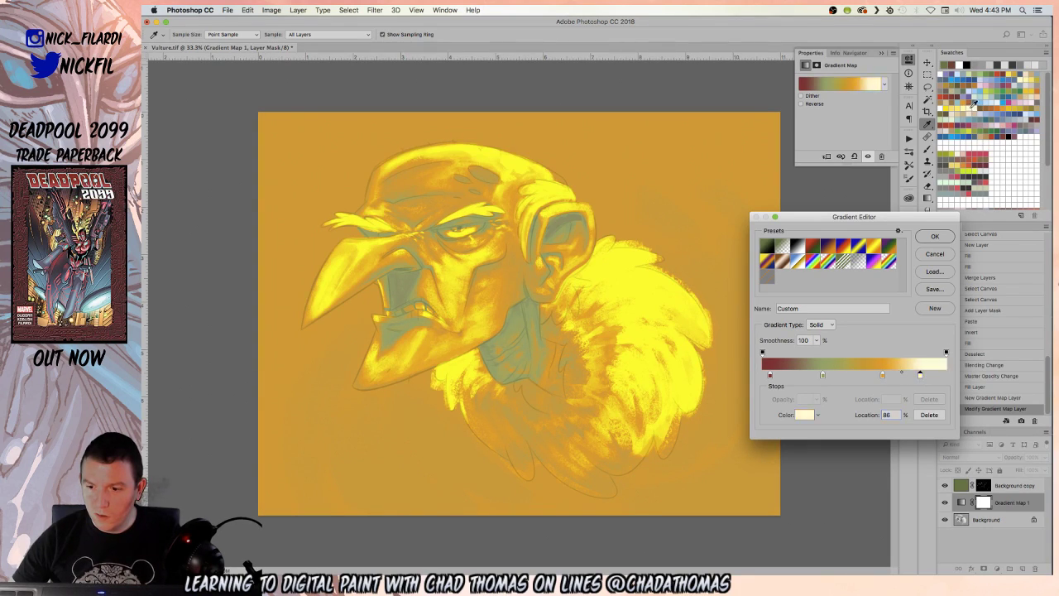
drag(920, 375, 958, 376)
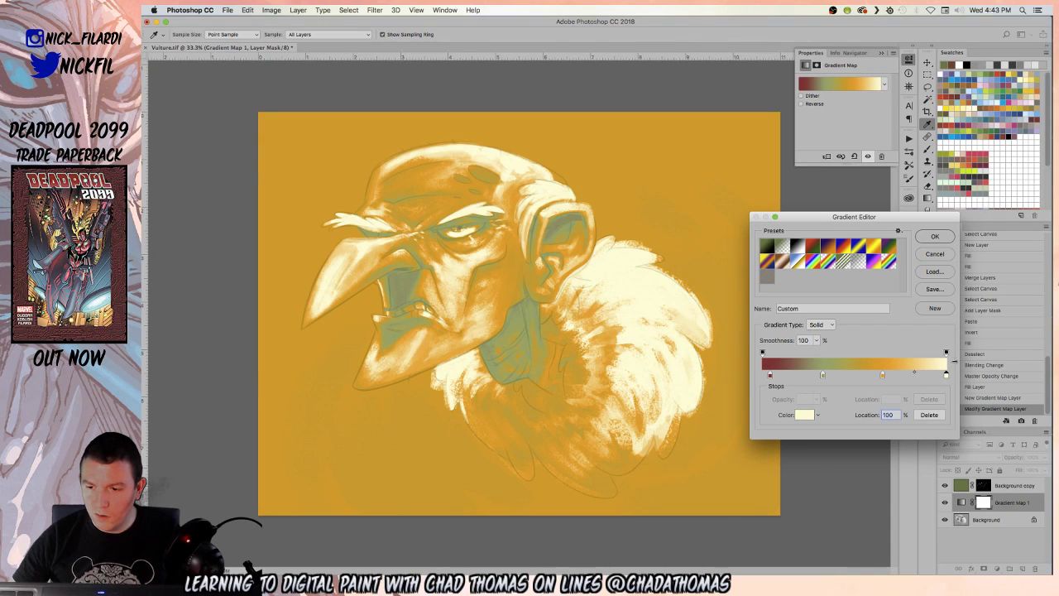
click(938, 125)
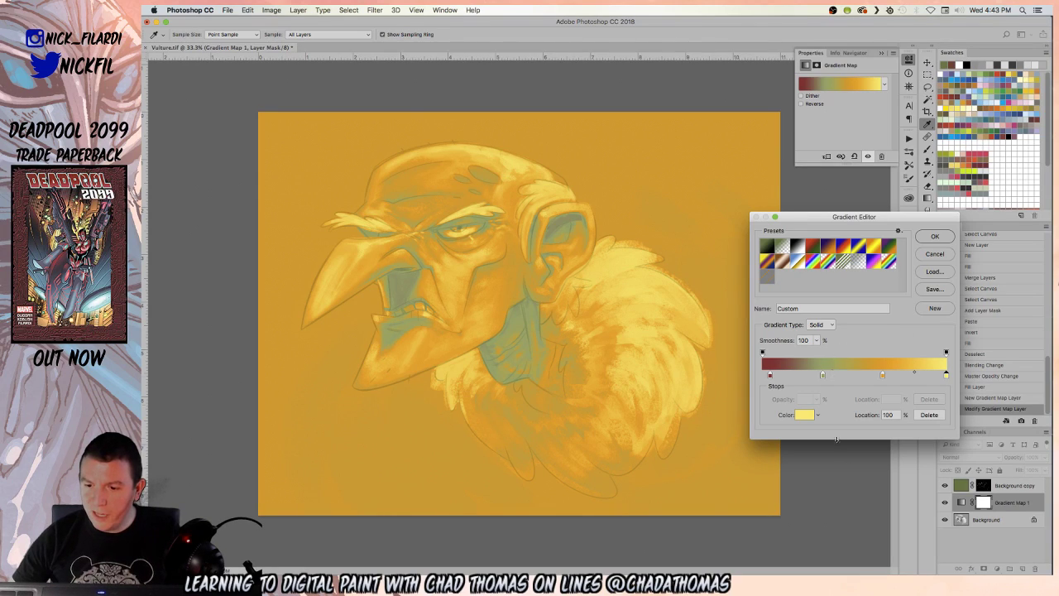
click(947, 375)
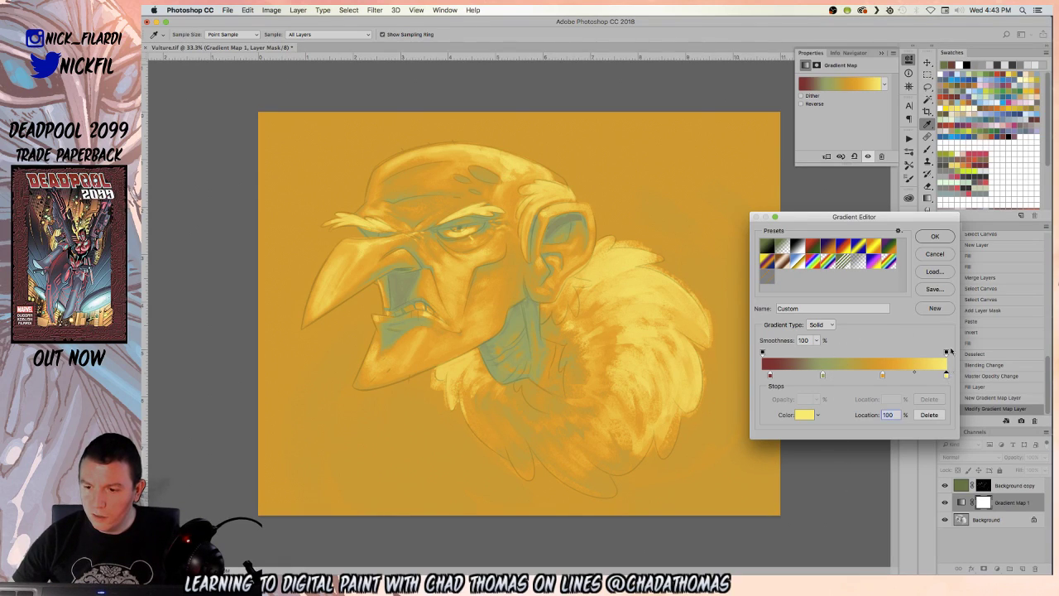
click(975, 108)
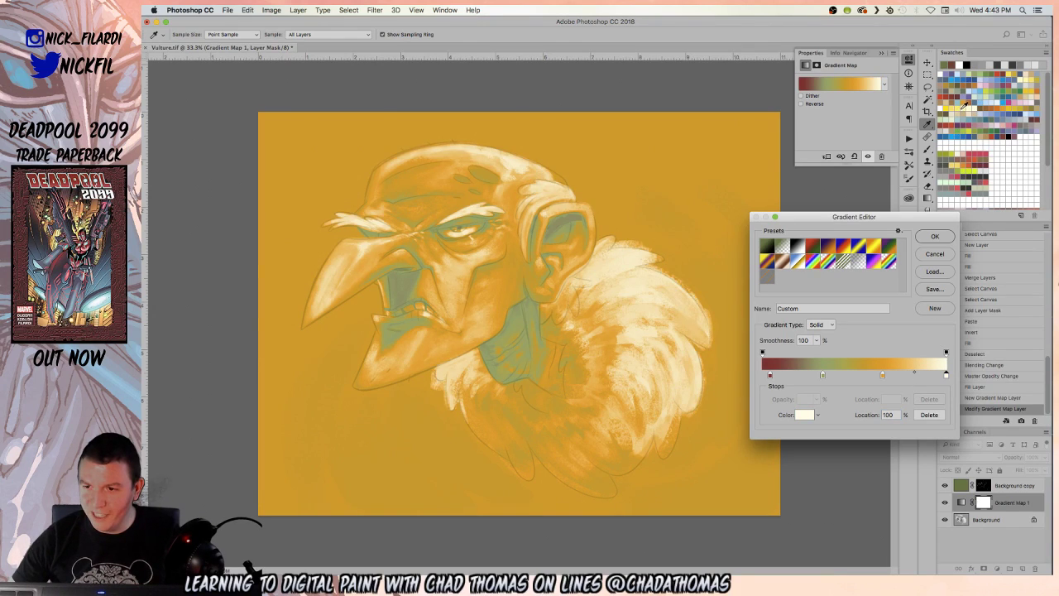
- Add a soft yellow stop between the orange and light end stops, and color the end stop pale cream
click(918, 374)
click(946, 375)
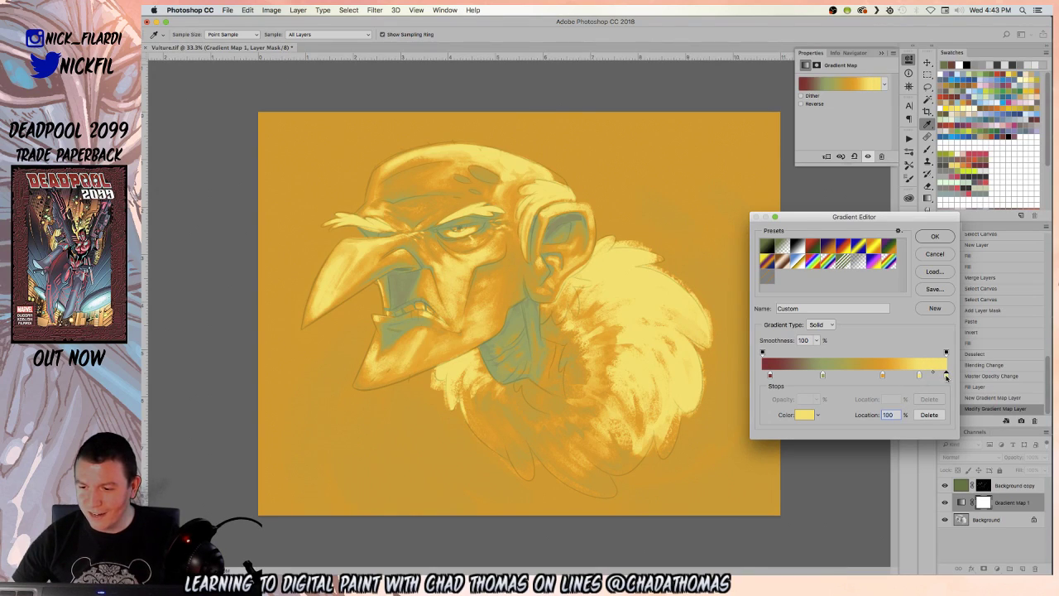
click(977, 102)
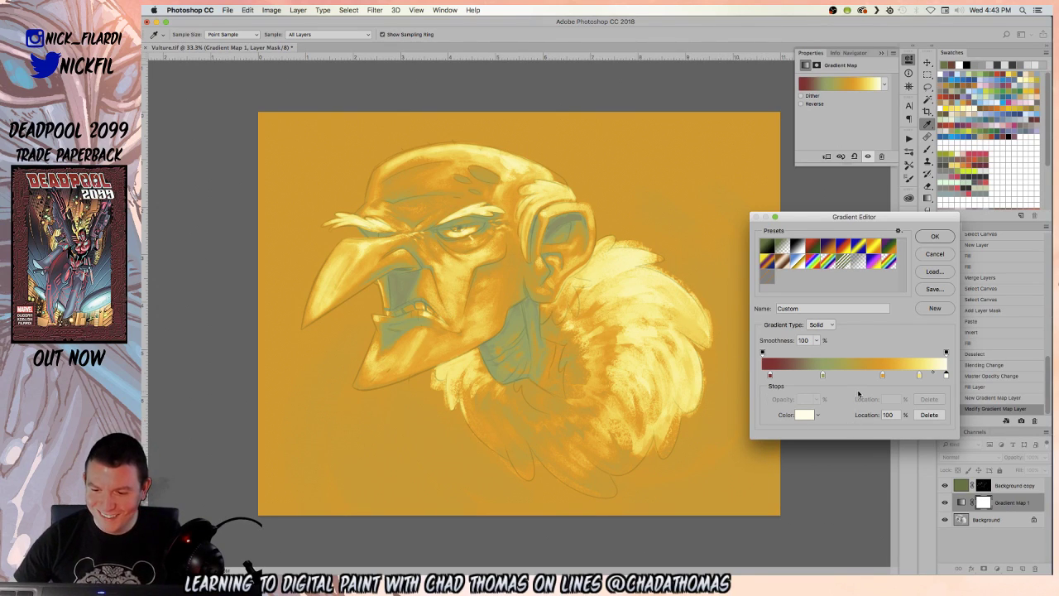
- Try magenta and pale pink on the gradient's light end stop, and return it to pale cream
click(1020, 122)
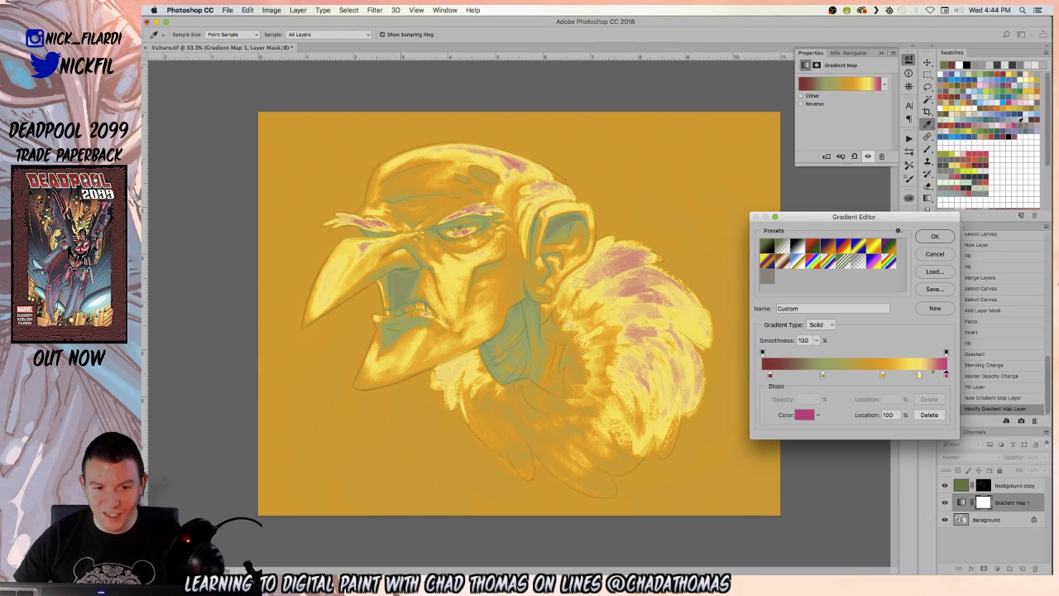
click(1001, 122)
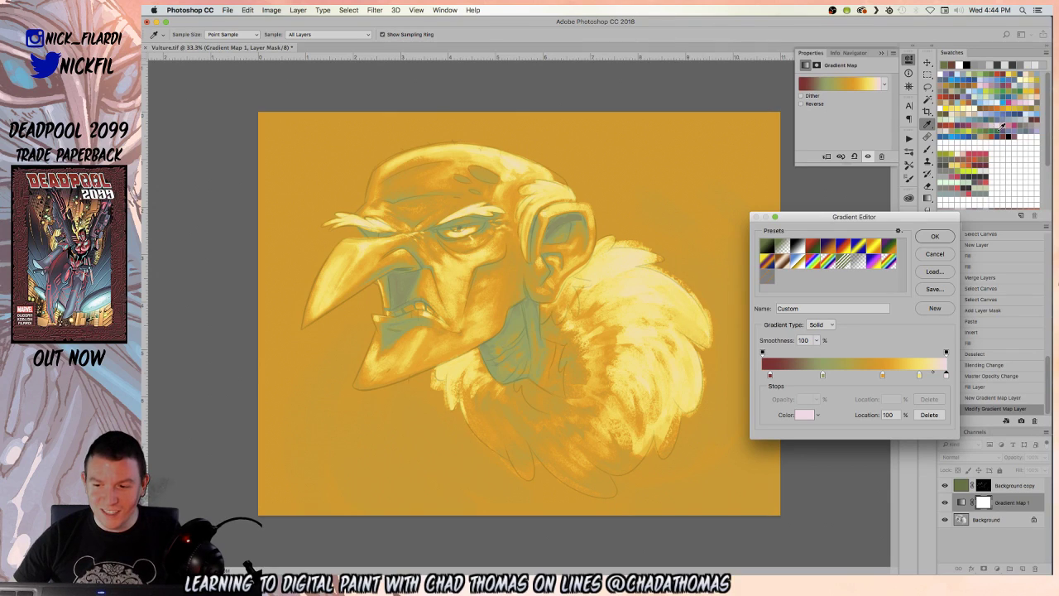
click(978, 105)
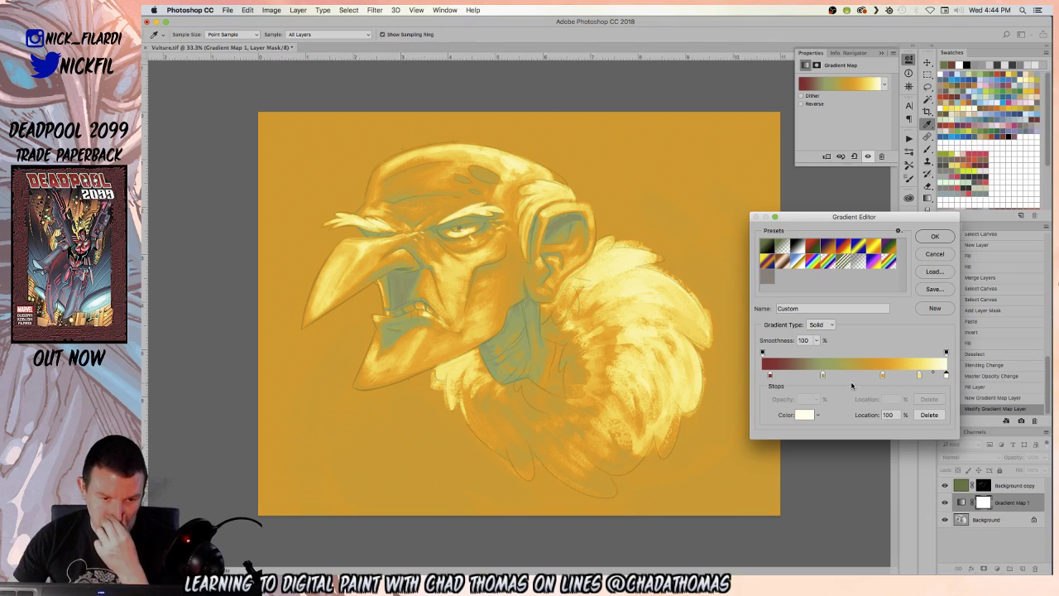
- Recolor the orange gradient stop light green and place it at 53%, and add an orange stop at 69%
click(882, 375)
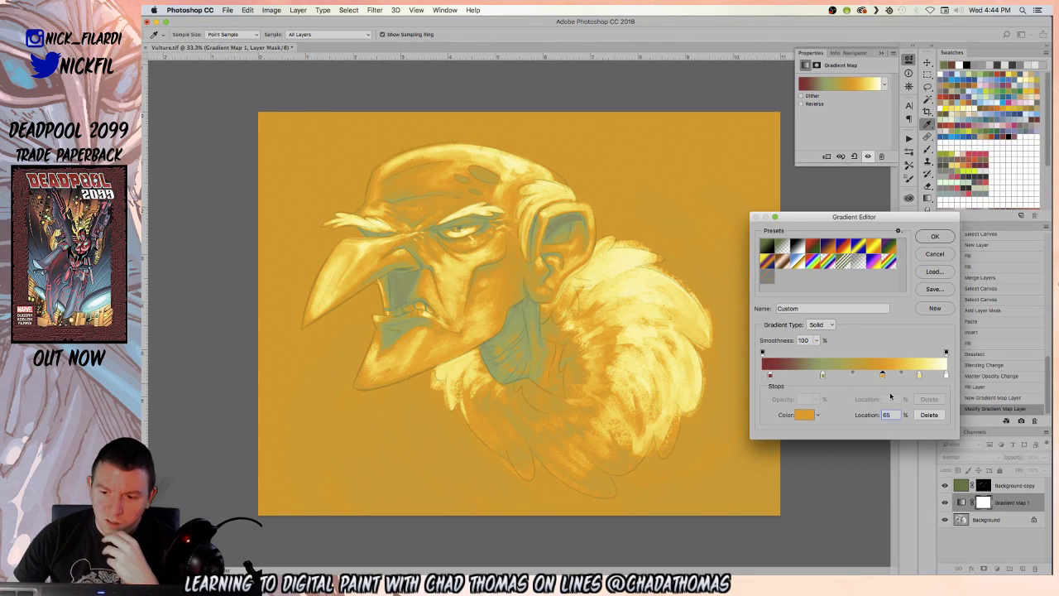
click(981, 71)
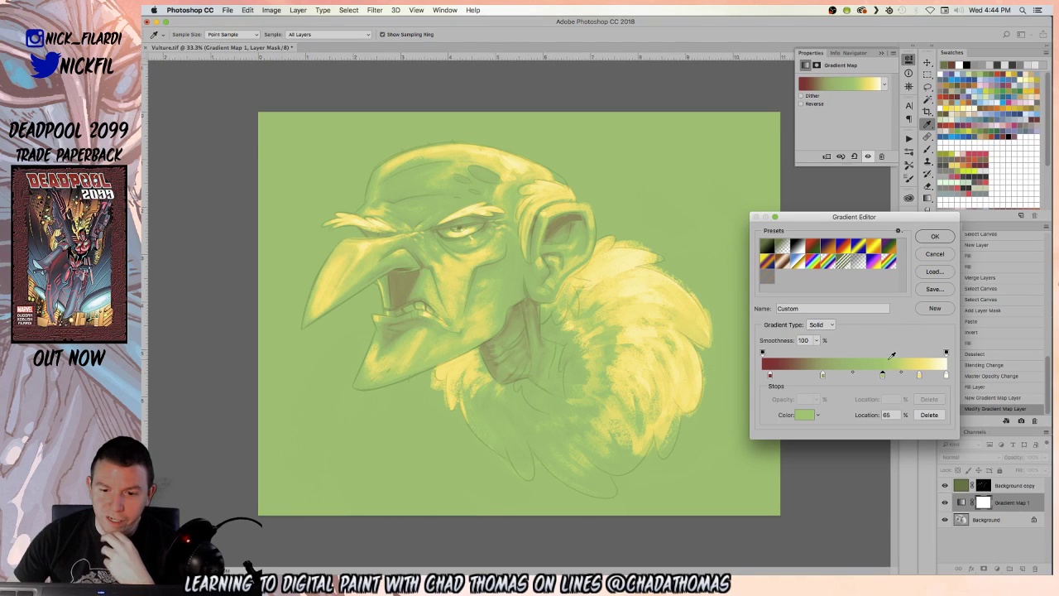
drag(883, 377, 860, 378)
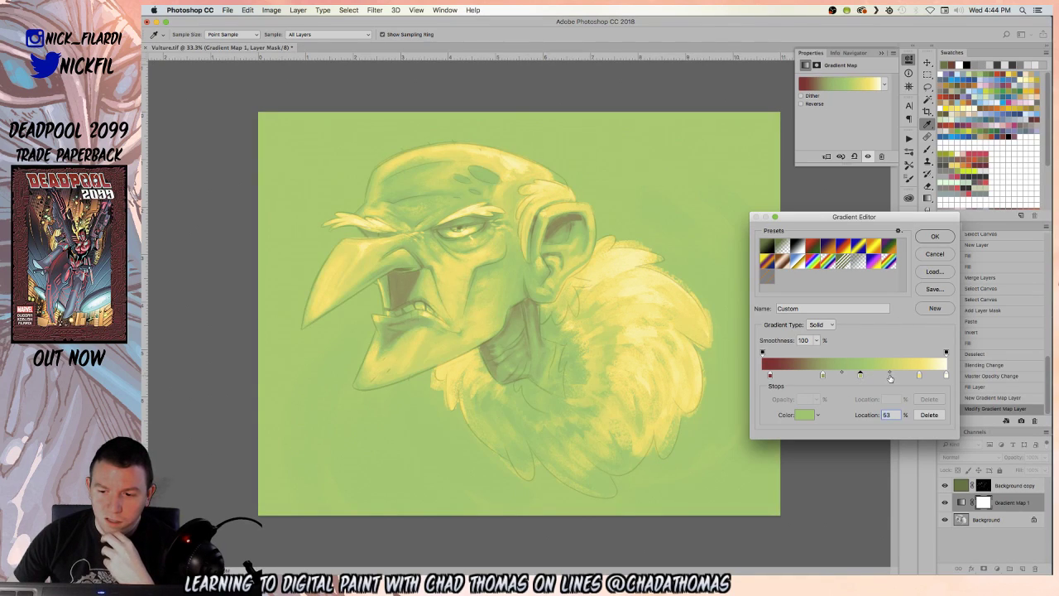
click(967, 97)
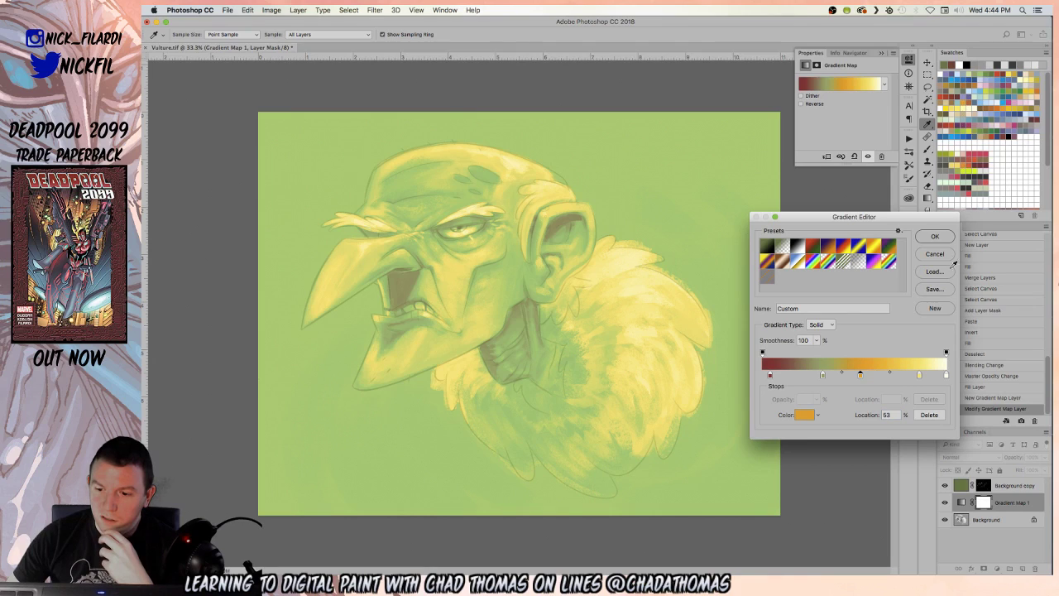
click(981, 70)
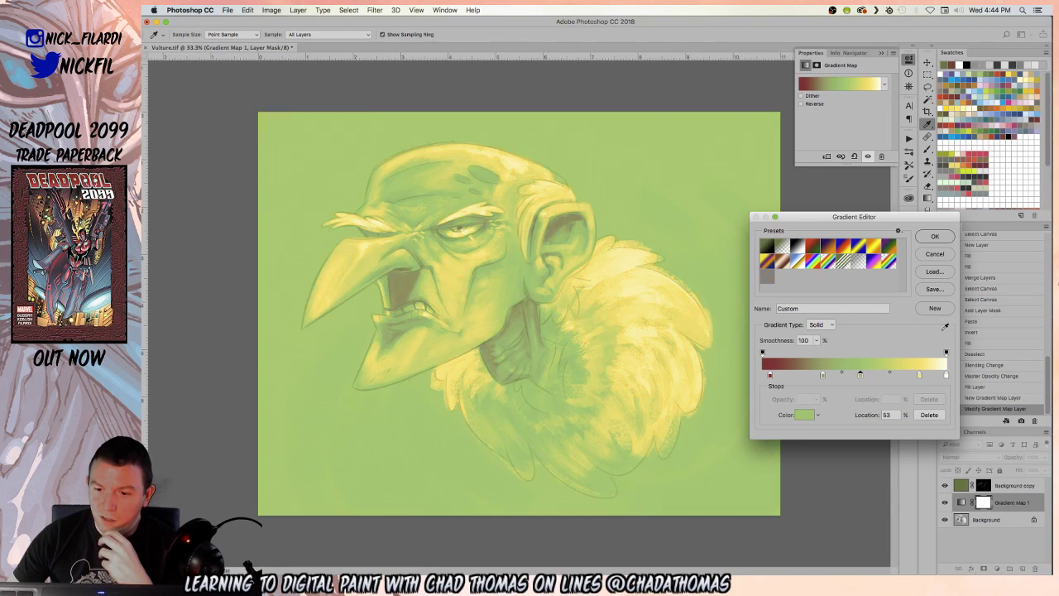
click(890, 377)
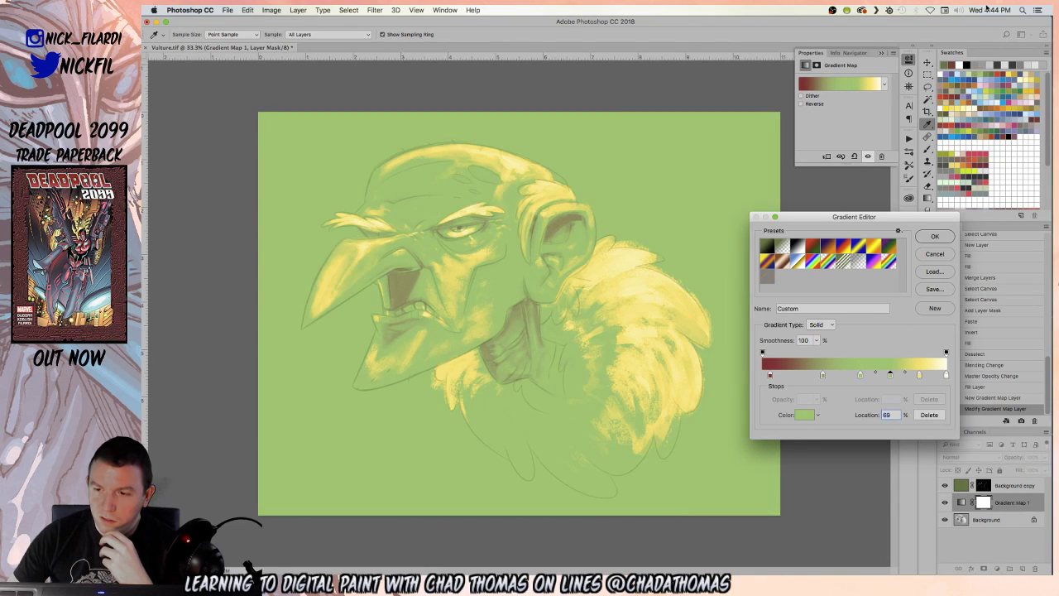
click(963, 101)
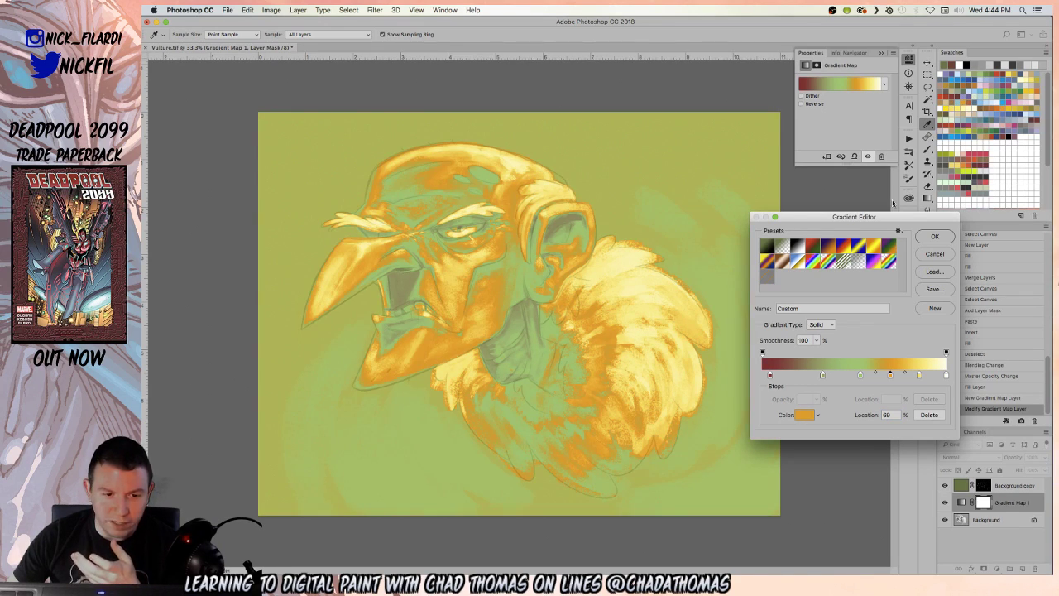
- Remove the red and olive stops from the dark end of the gradient, and add a dark blue stop at 14%
drag(861, 378, 838, 376)
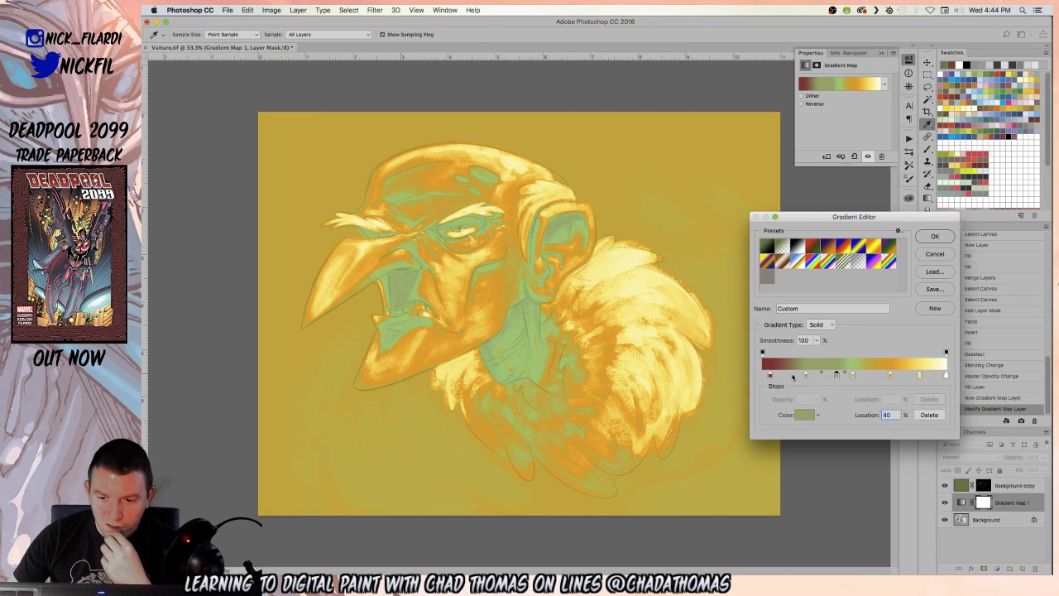
drag(770, 376, 753, 438)
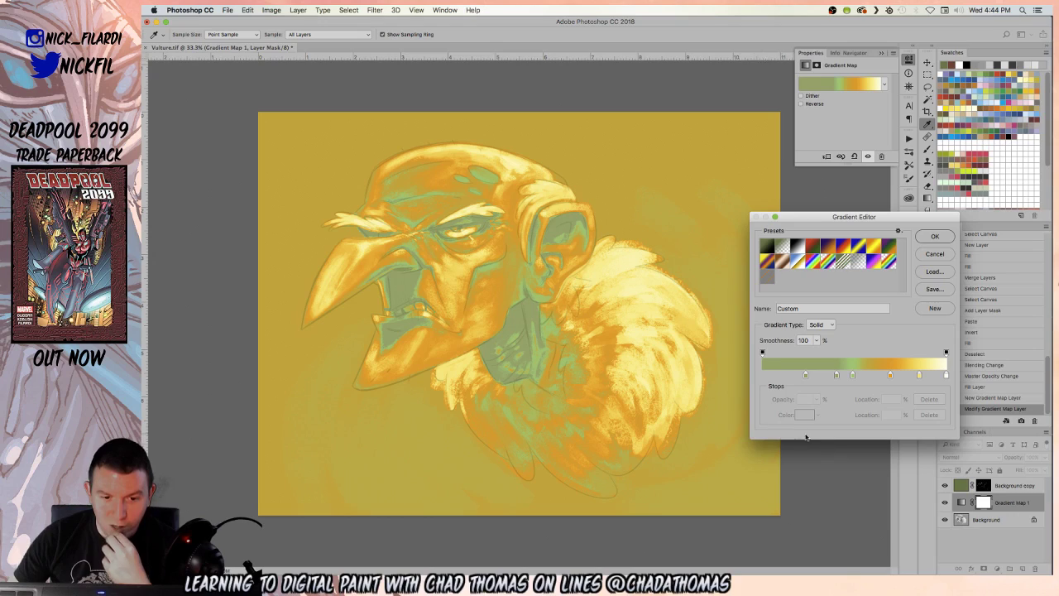
mouse_move(806, 376)
mouse_down()
mouse_move(782, 377)
mouse_move(835, 377)
mouse_move(795, 361)
mouse_up()
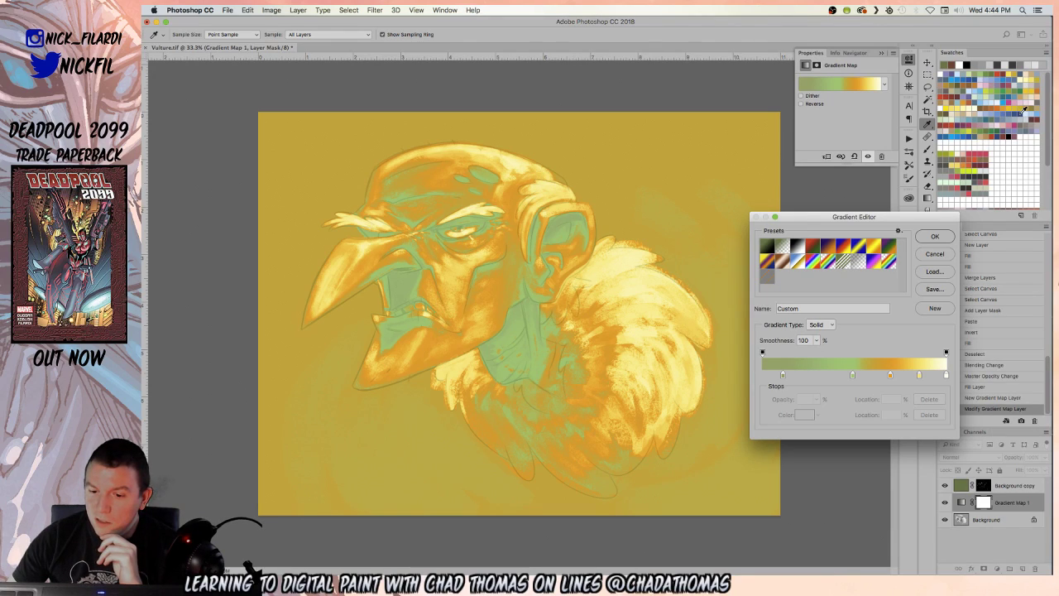
click(789, 376)
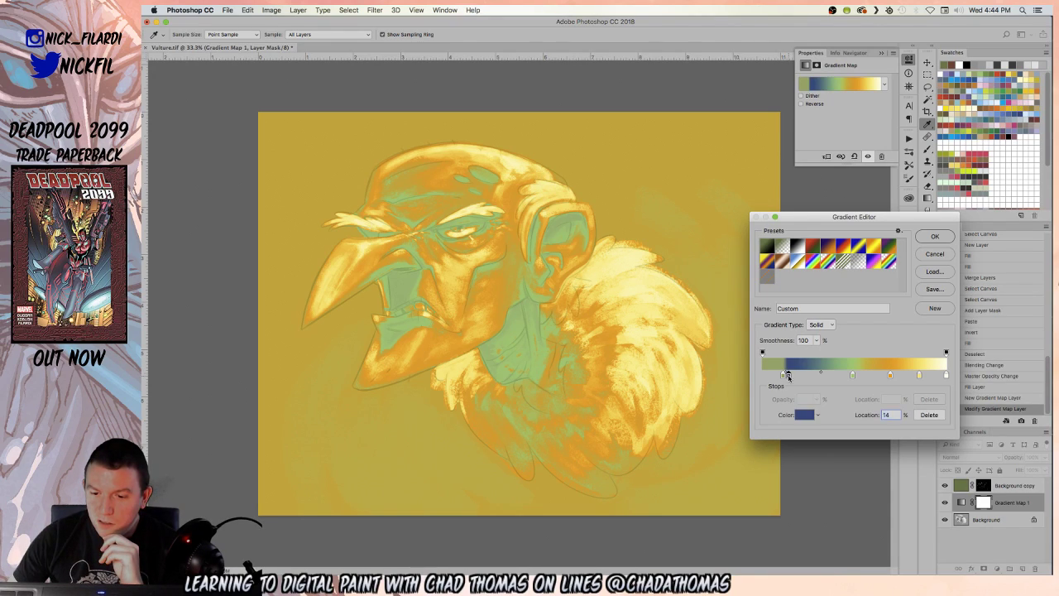
drag(781, 377, 761, 425)
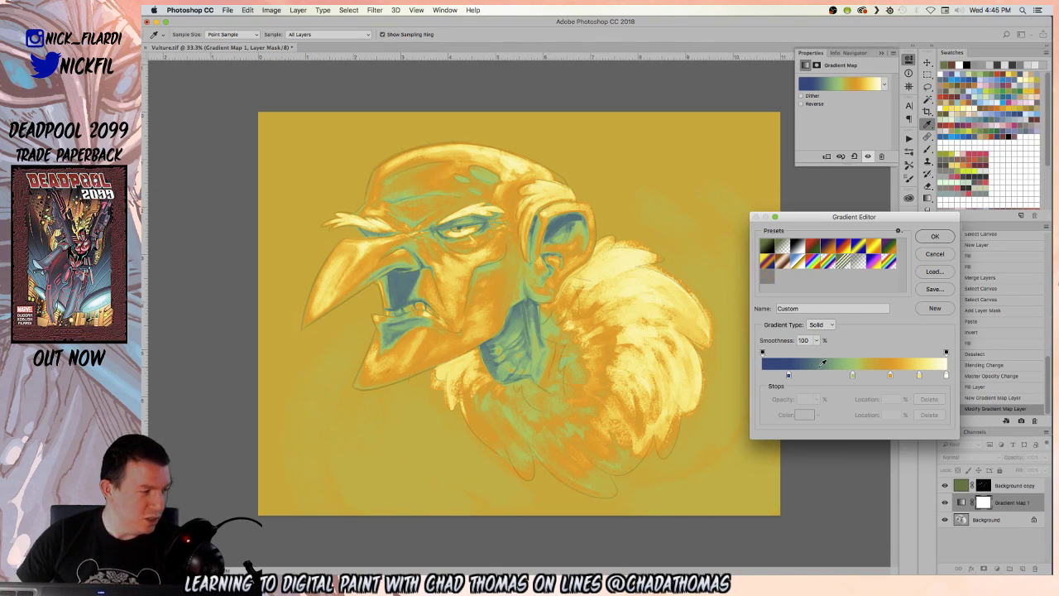
- Move the dark blue stop to 7% and the light green stop to 33%
drag(788, 377, 799, 401)
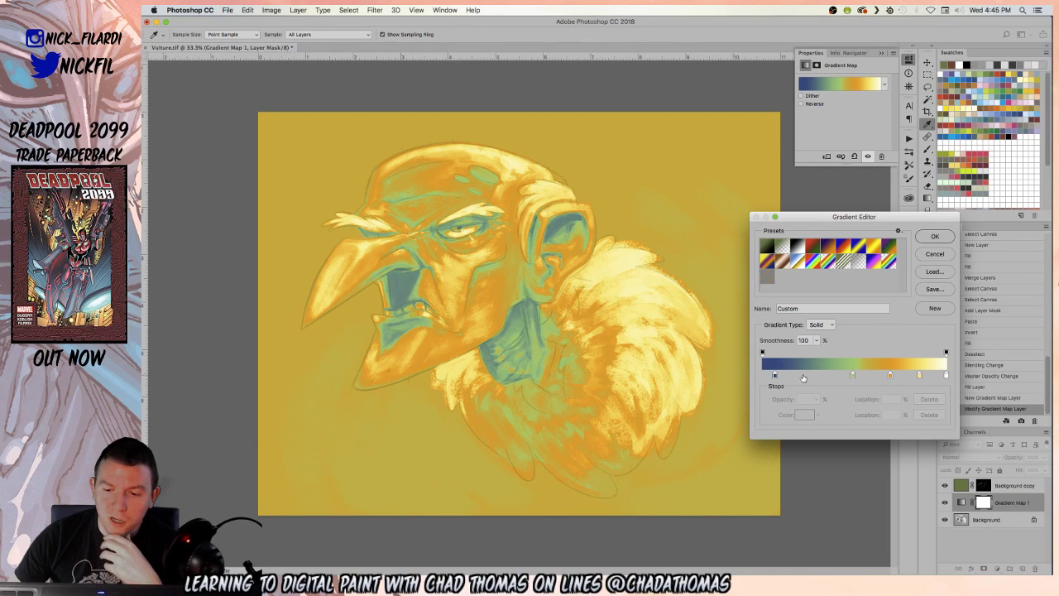
click(775, 375)
click(811, 374)
mouse_move(811, 373)
mouse_down()
mouse_move(796, 375)
mouse_move(851, 375)
mouse_move(823, 376)
mouse_up()
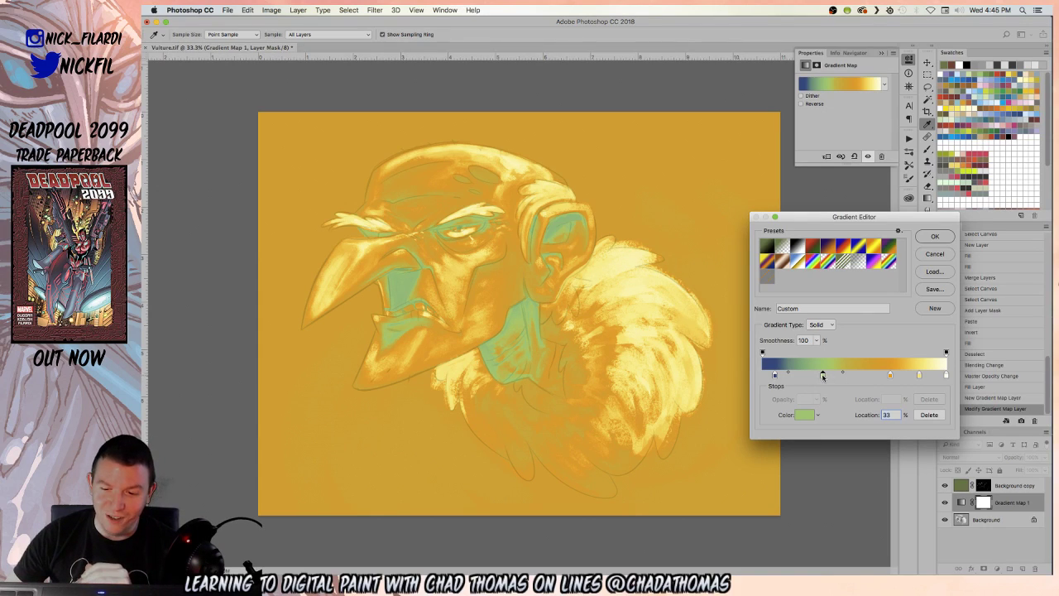
- Replace the light green stop with two olive green stops, at about 26% and 39%
drag(823, 377, 832, 439)
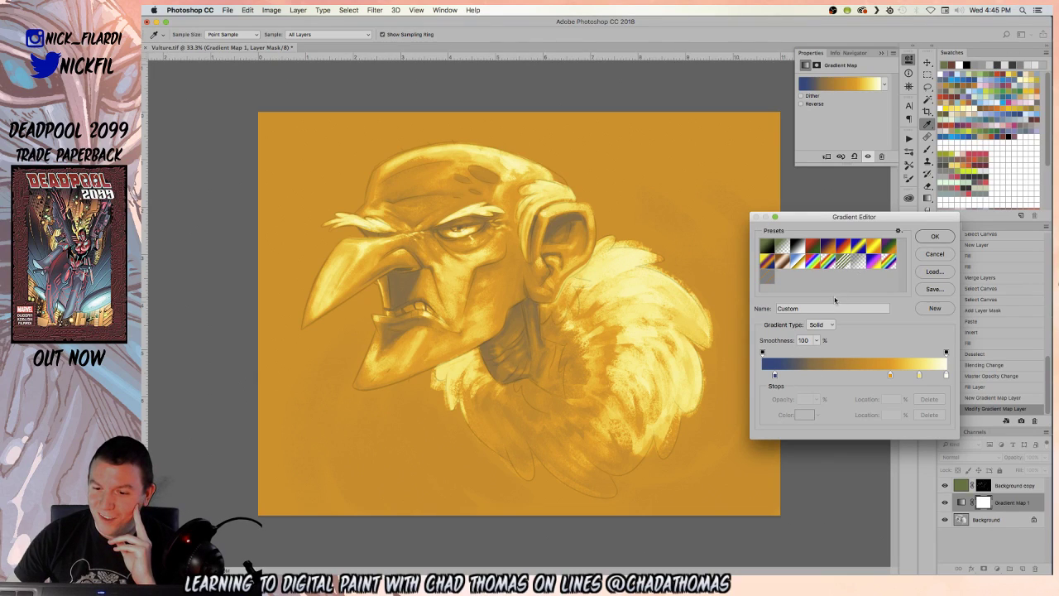
click(820, 378)
click(775, 374)
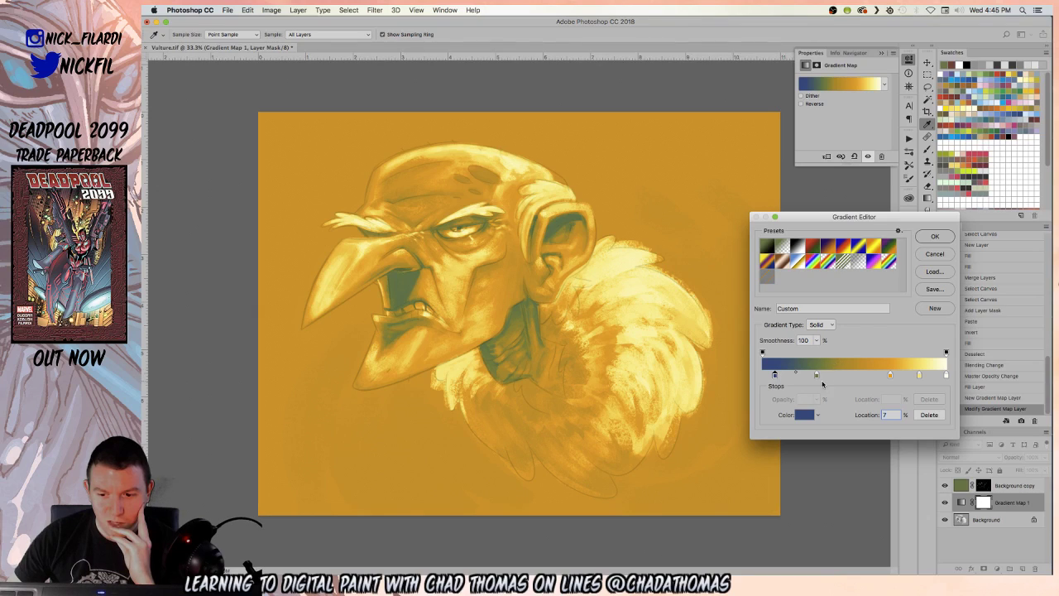
drag(817, 376, 834, 377)
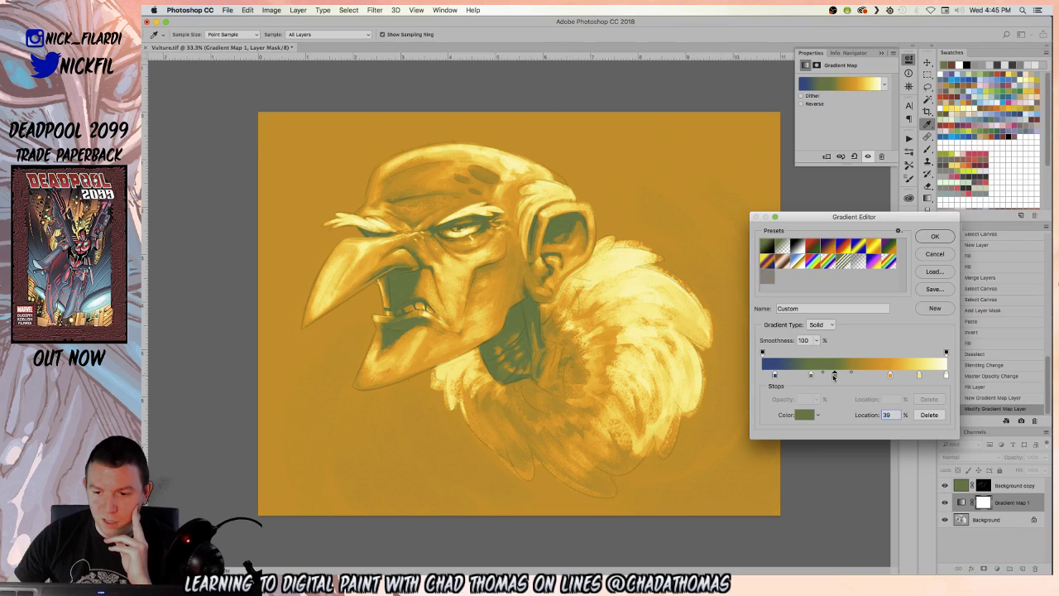
- Recolor the 39% olive stop warm gray and move it to about 51%, setting the midpoint between it and orange to 64%
click(946, 86)
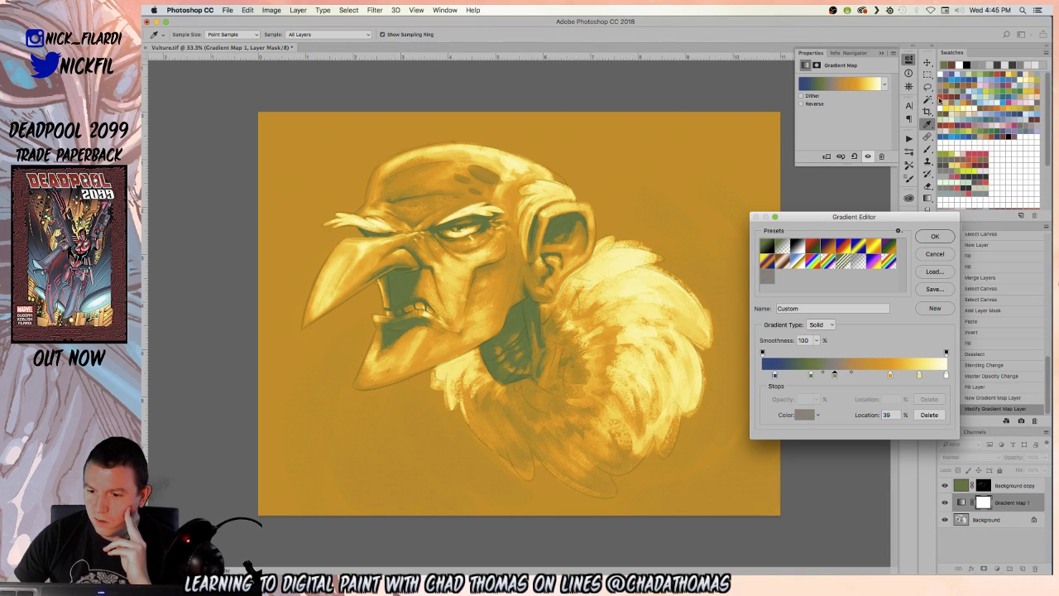
drag(834, 375, 857, 375)
click(871, 373)
drag(874, 374, 878, 374)
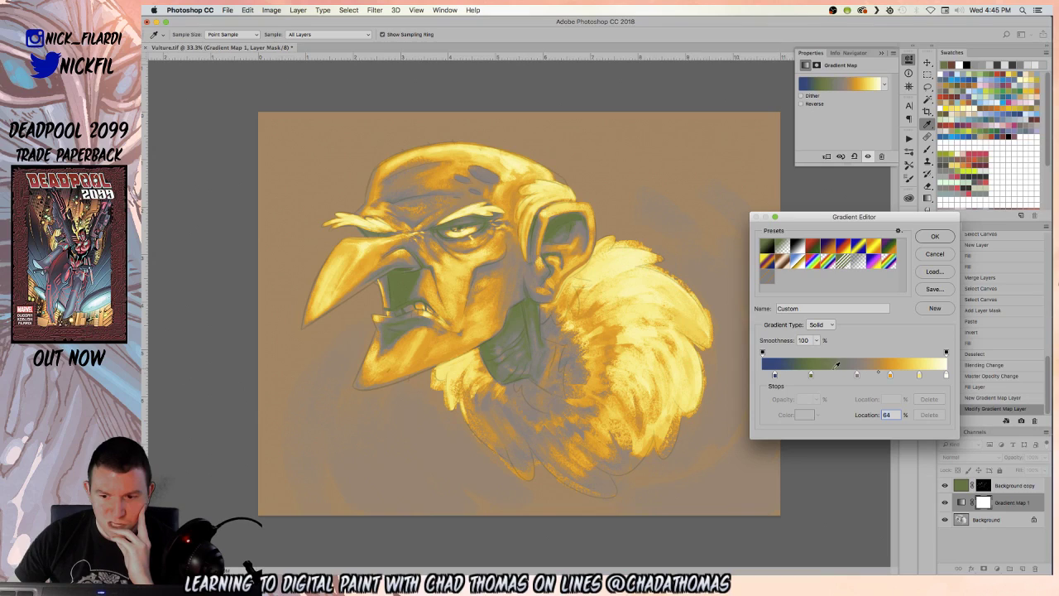
- Move the remaining olive stop to 22%, recolor it deep blue #03558b, and apply the edited gradient
click(803, 375)
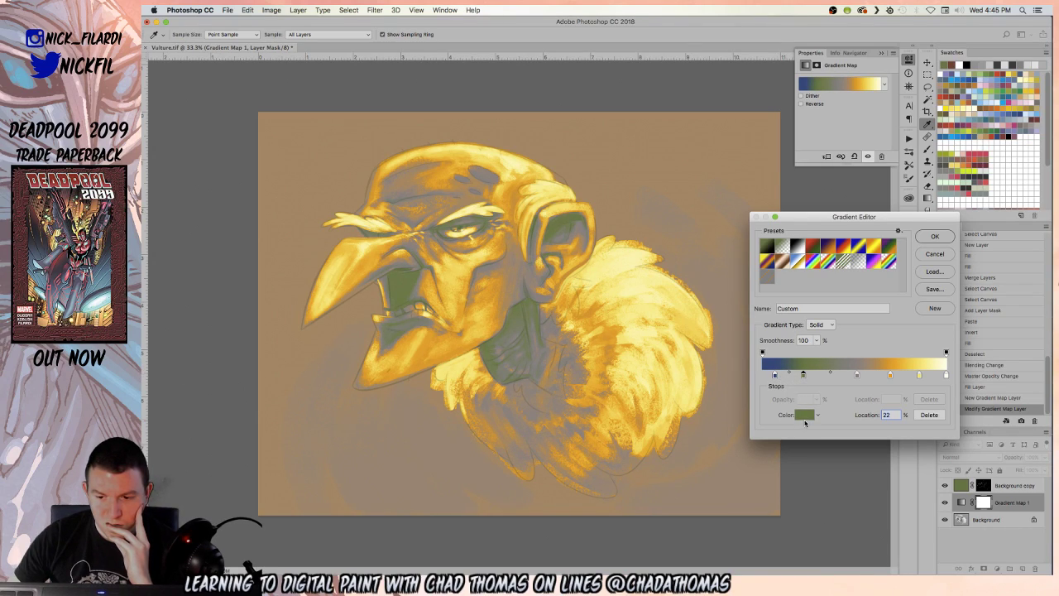
click(805, 416)
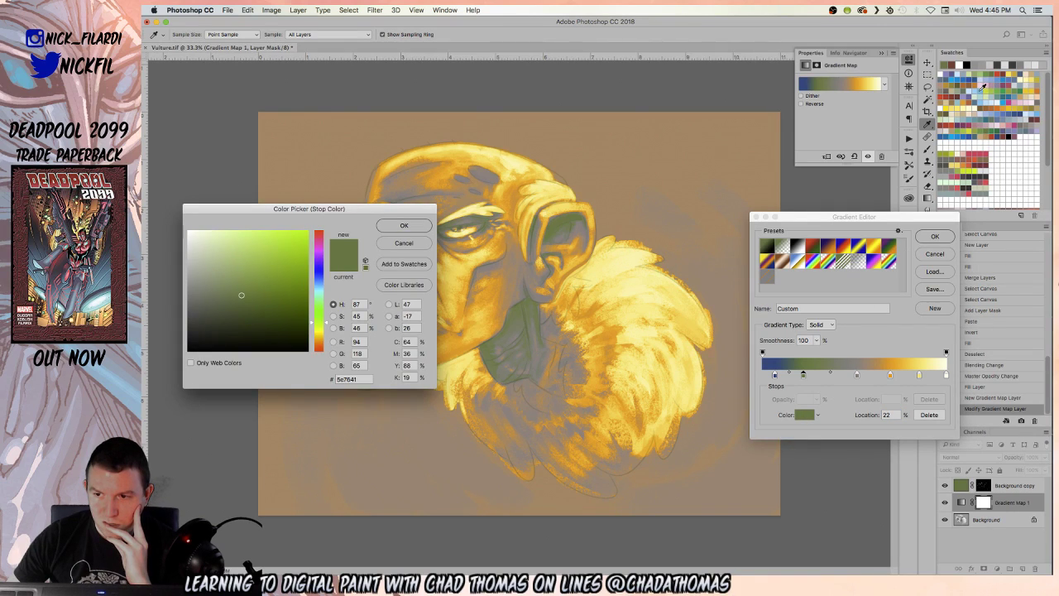
click(983, 86)
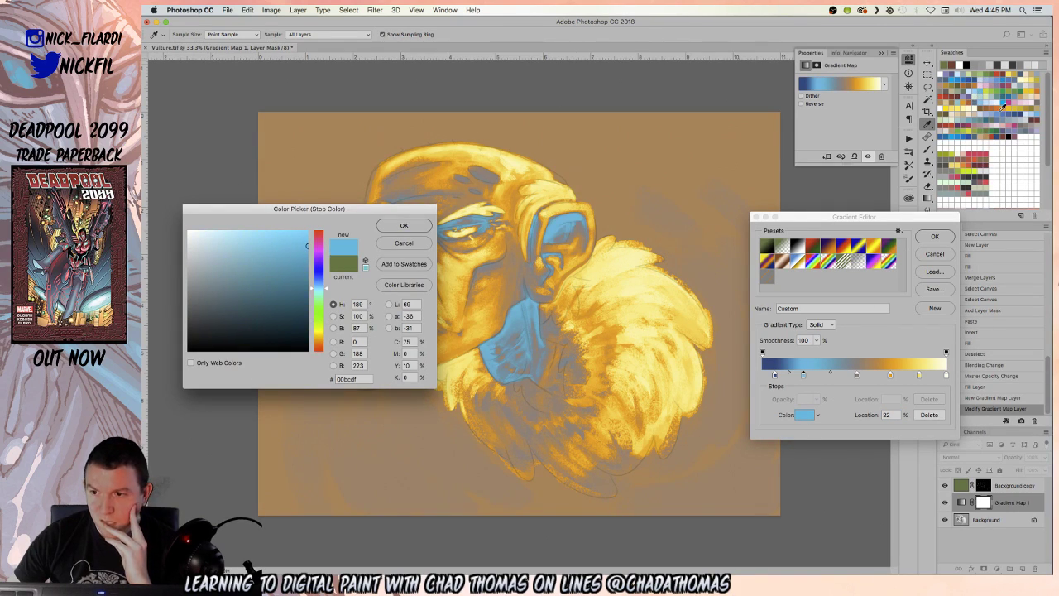
click(1011, 112)
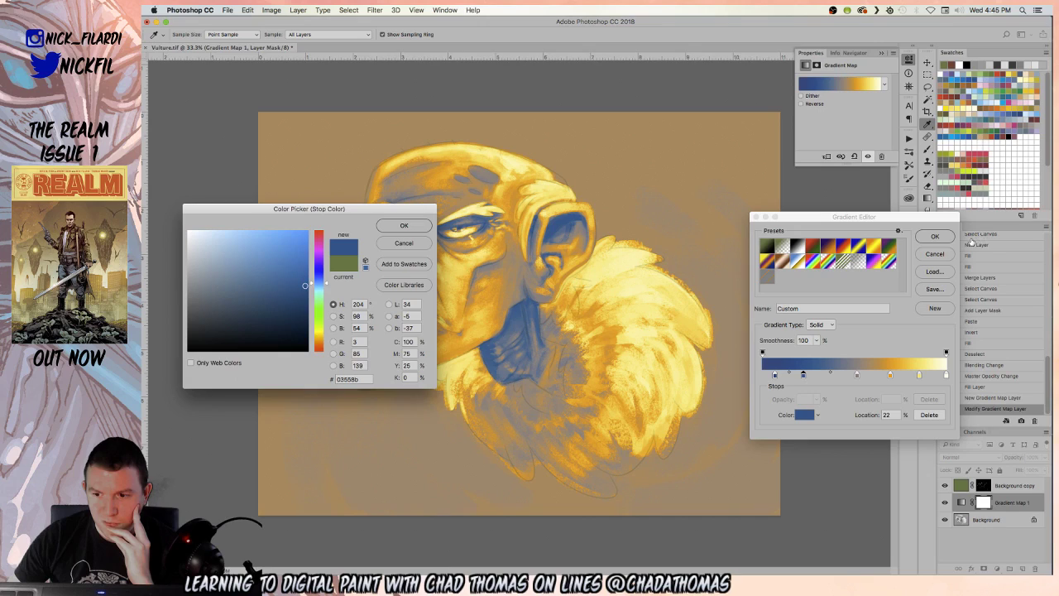
click(419, 221)
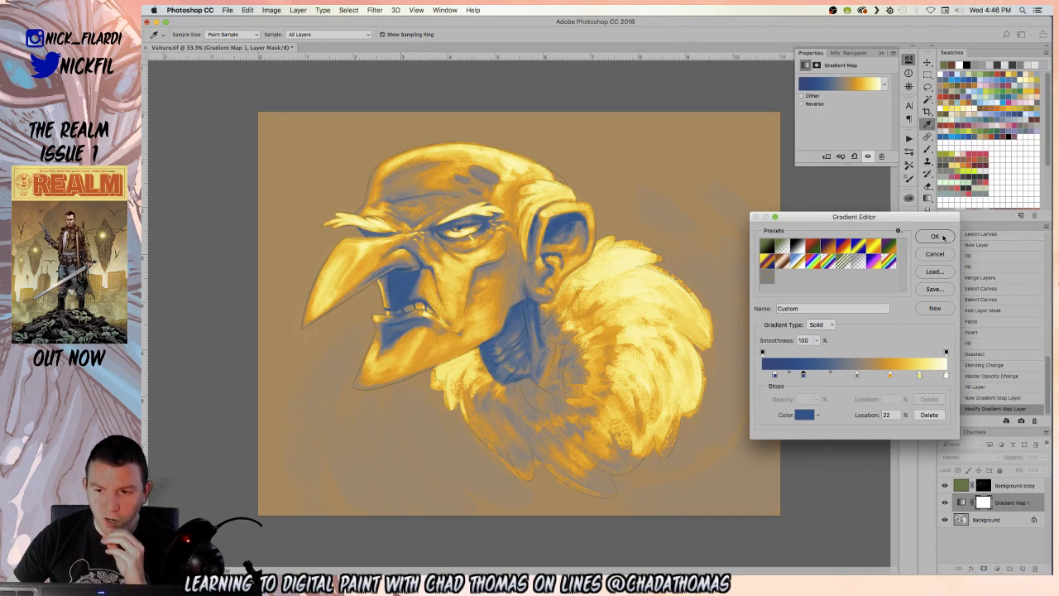
key(Return)
- Lower the opacity of the Gradient Map 1 layer to about 46%
key(z)
click(1046, 457)
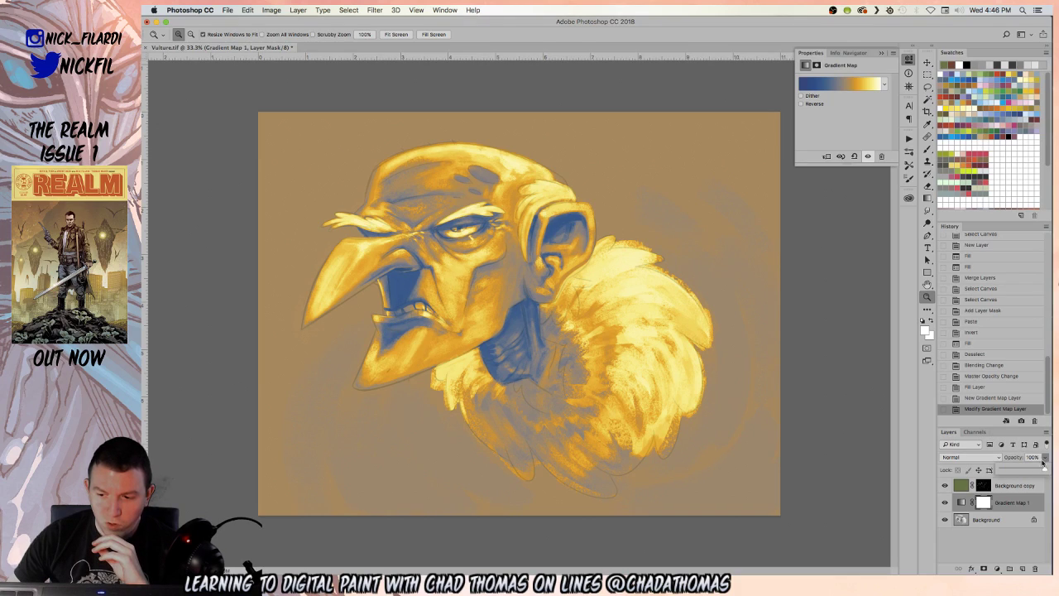
drag(1010, 470, 1021, 466)
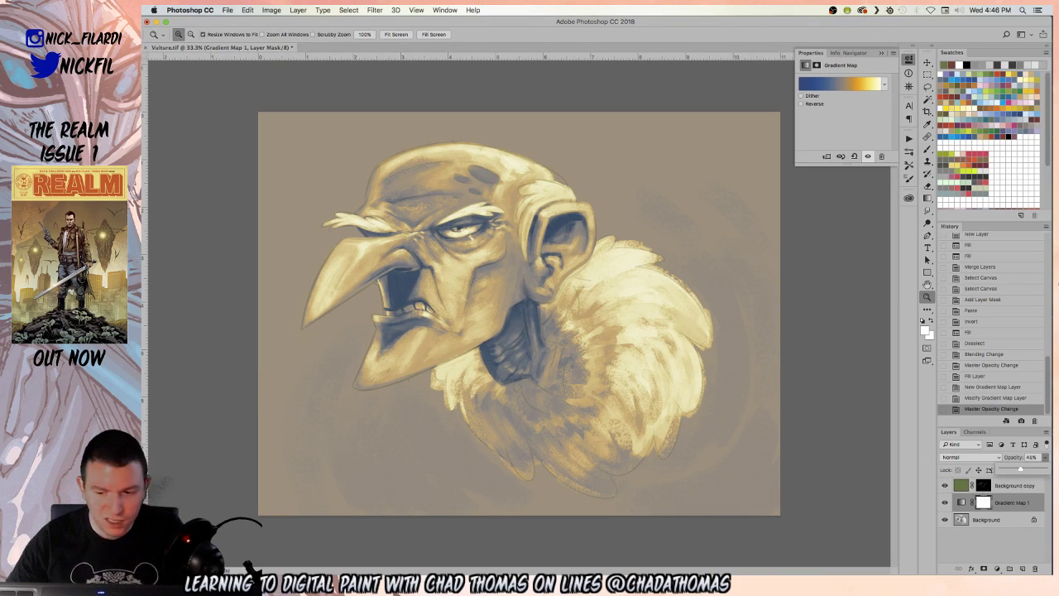
- Add a second Gradient Map adjustment layer directly above the Gradient Map 1 layer
click(997, 503)
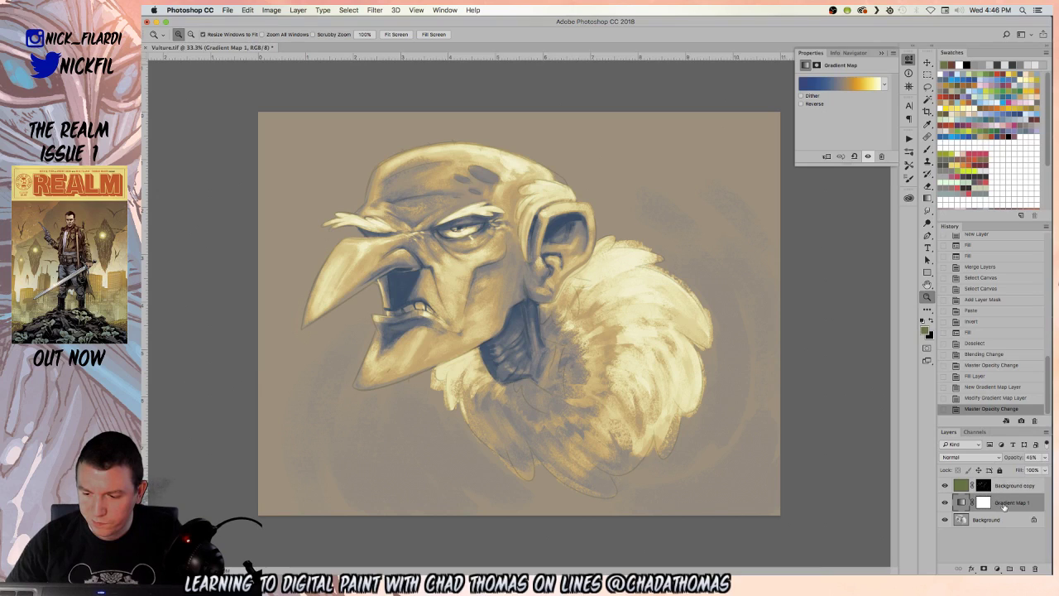
click(997, 569)
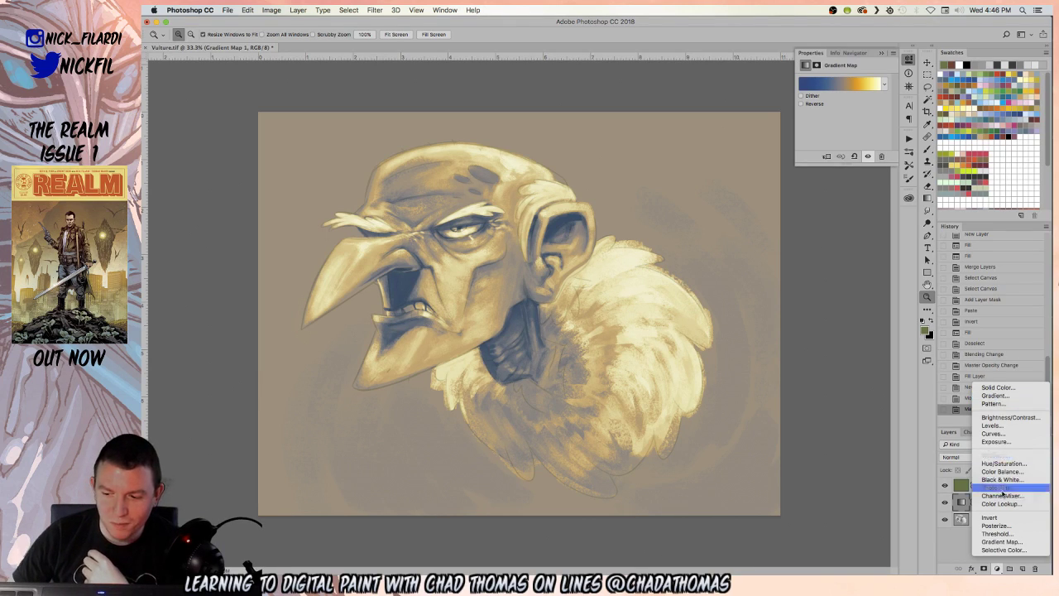
click(1001, 542)
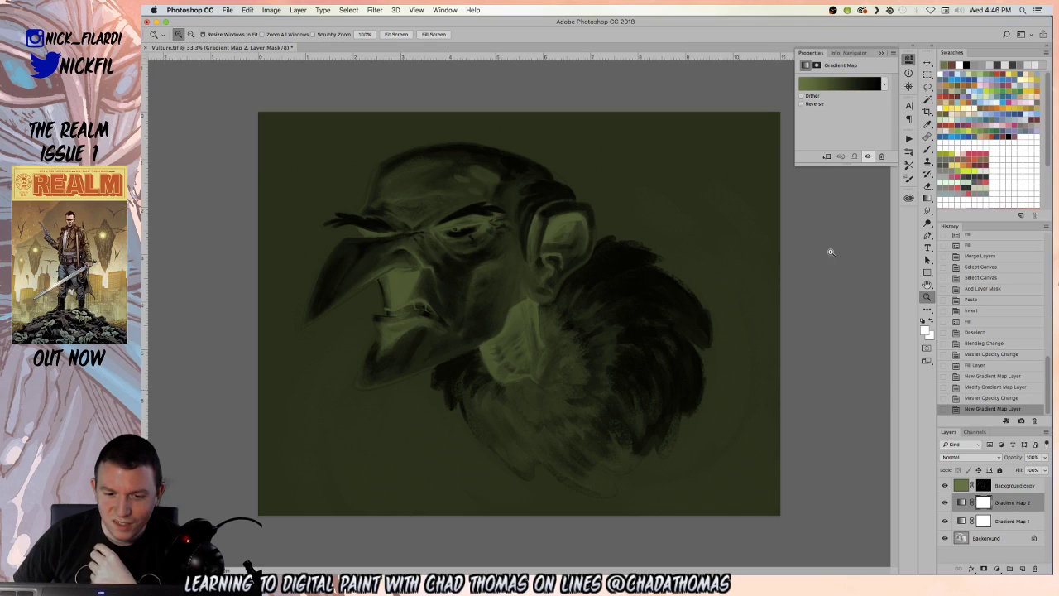
- Apply the preset gradient Mohrbacher01-softlight-25% to the Gradient Map 2 layer
click(962, 502)
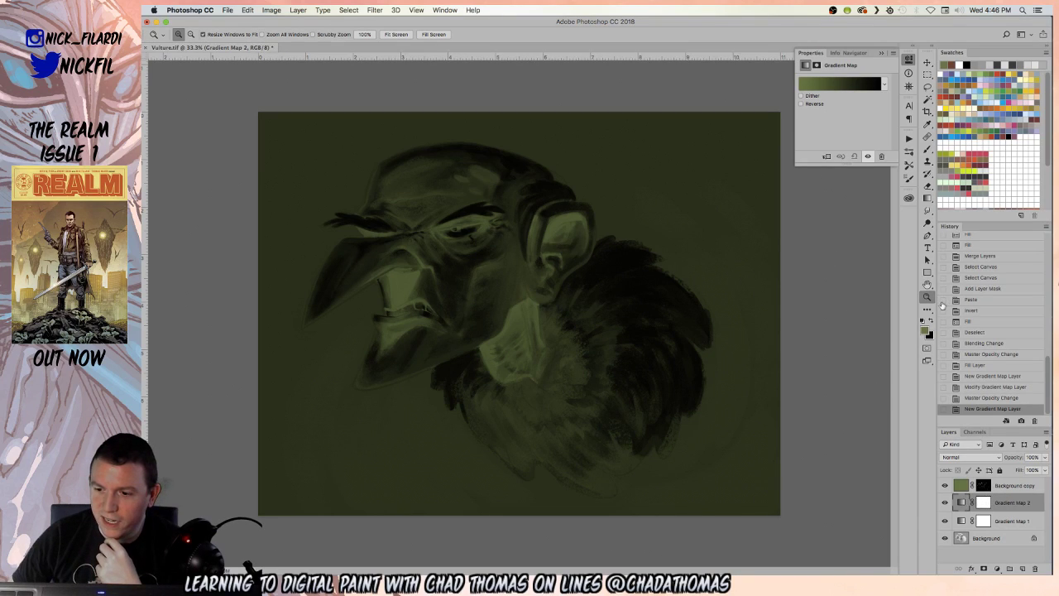
click(984, 110)
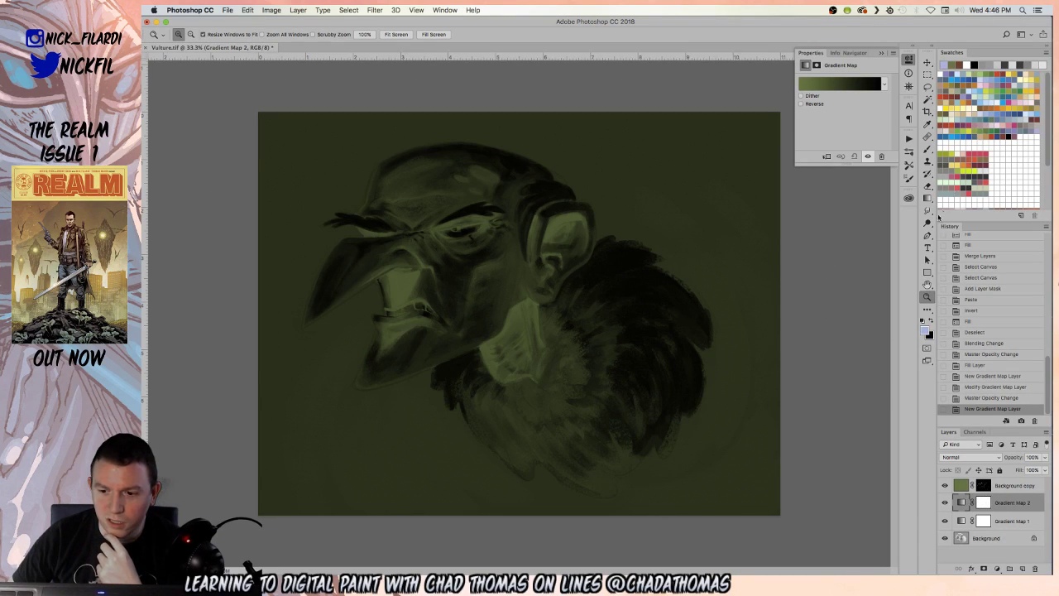
click(866, 86)
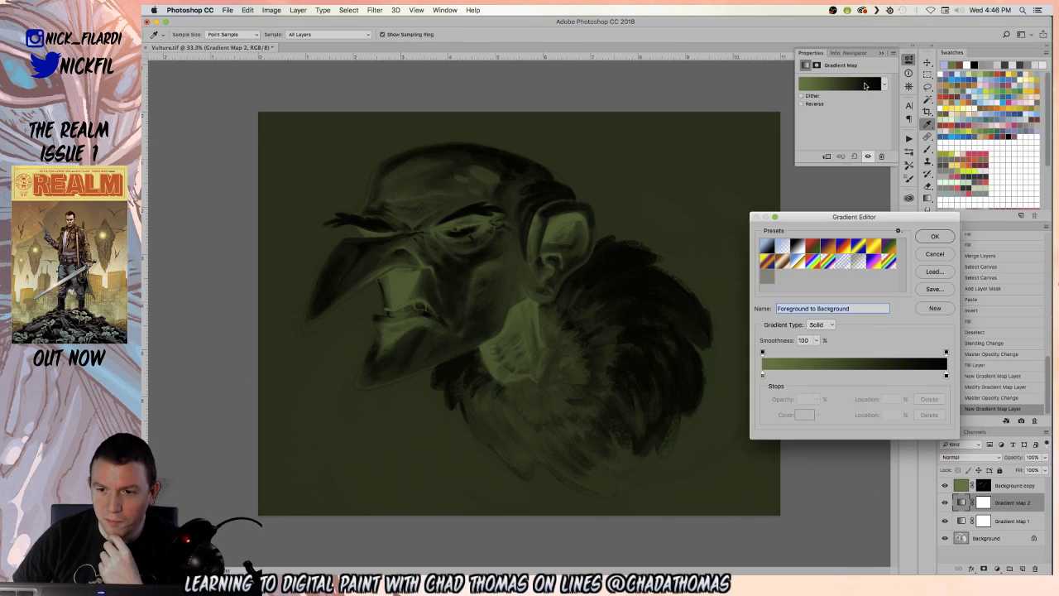
click(831, 263)
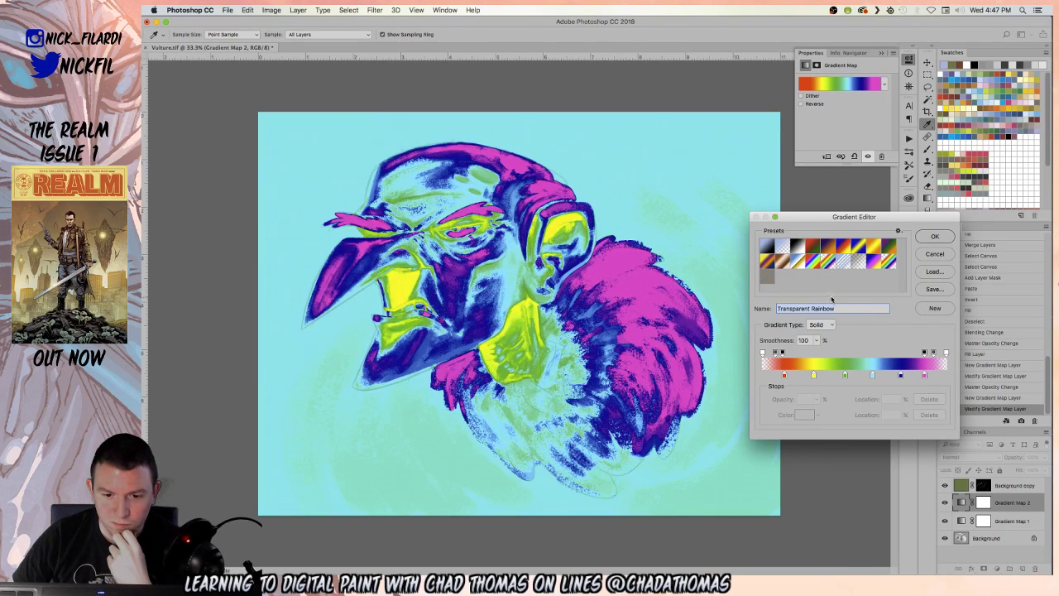
click(878, 263)
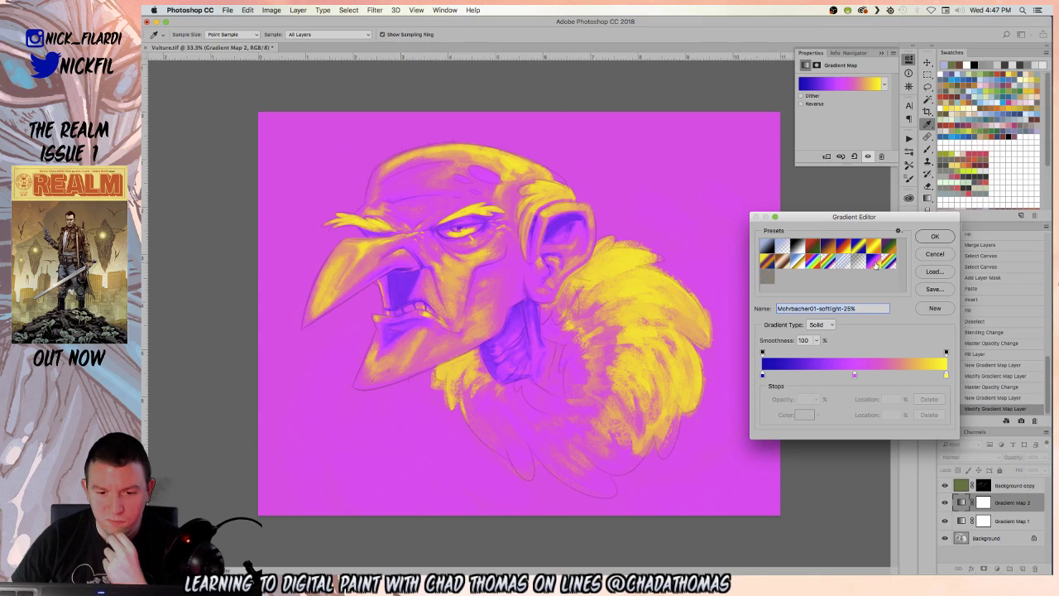
click(941, 237)
- Lower the Gradient Map 2 layer's opacity to about 13% and set its blending mode to Soft Light
click(1045, 456)
drag(1044, 469, 1006, 469)
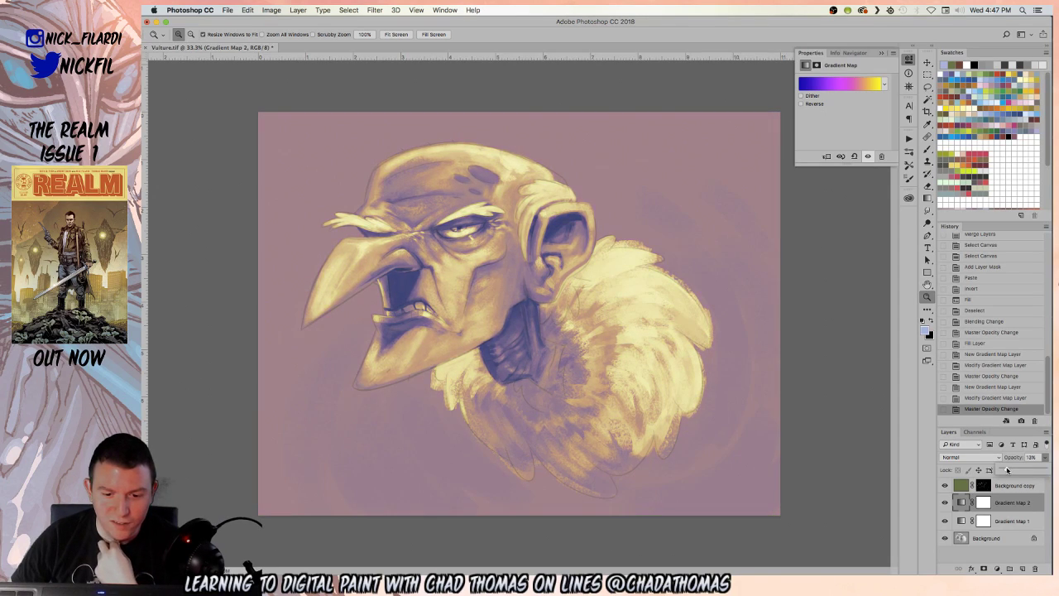
click(983, 459)
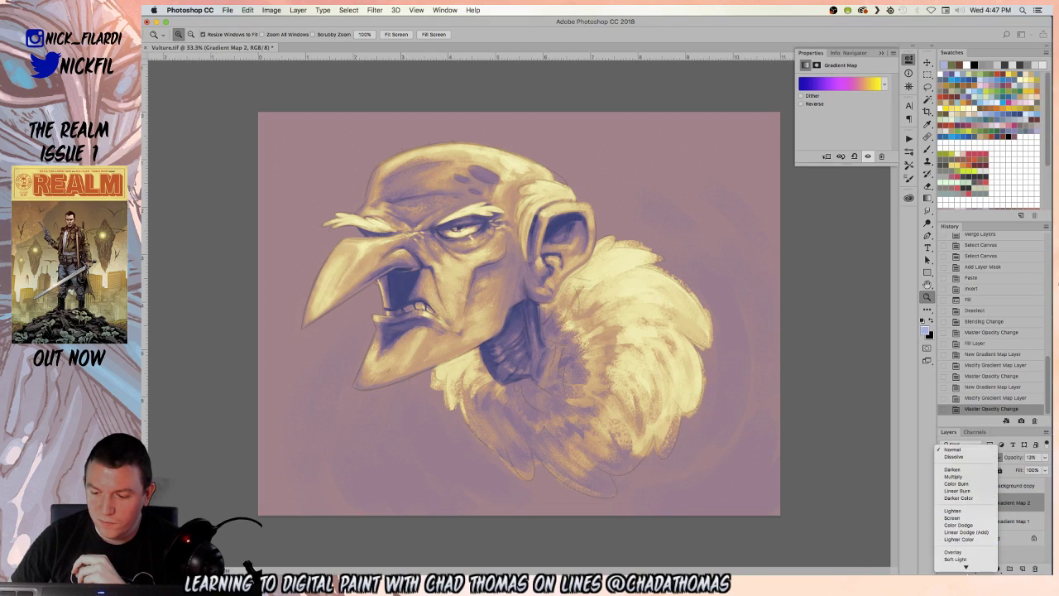
click(964, 503)
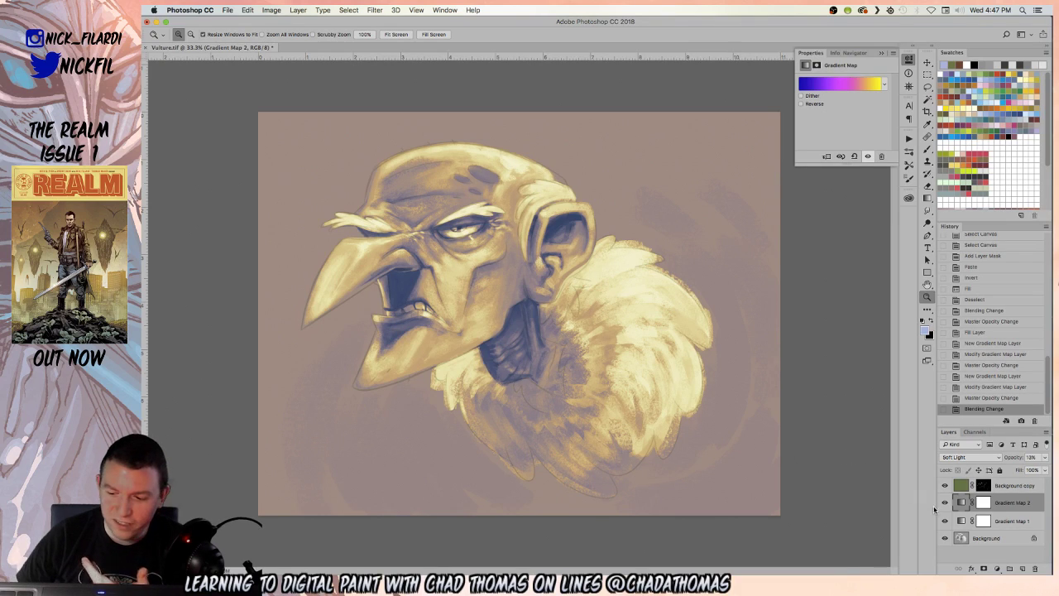
- Hide the Background copy line art layer and compare the painting with and without Gradient Map 1
click(944, 486)
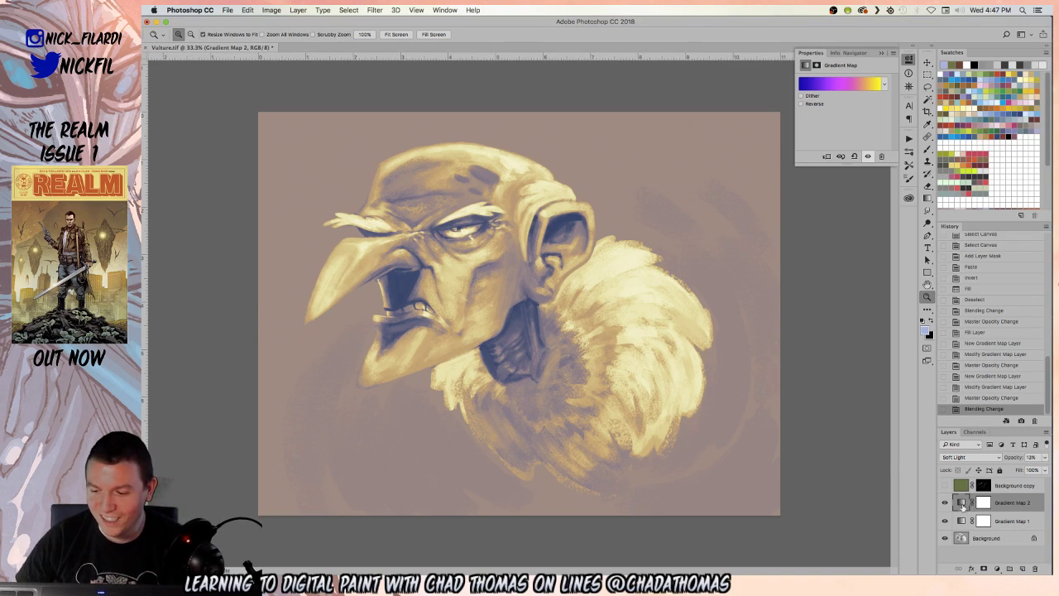
click(945, 521)
click(945, 522)
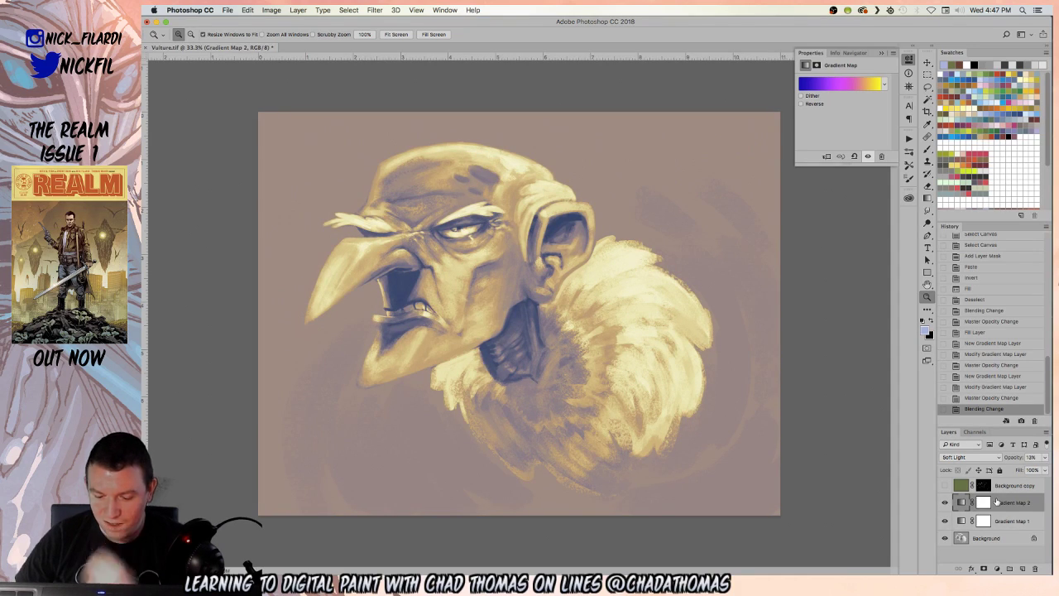
- Readjust the opacity of Gradient Map 2, and settle Gradient Map 1 at about 46%
click(1044, 457)
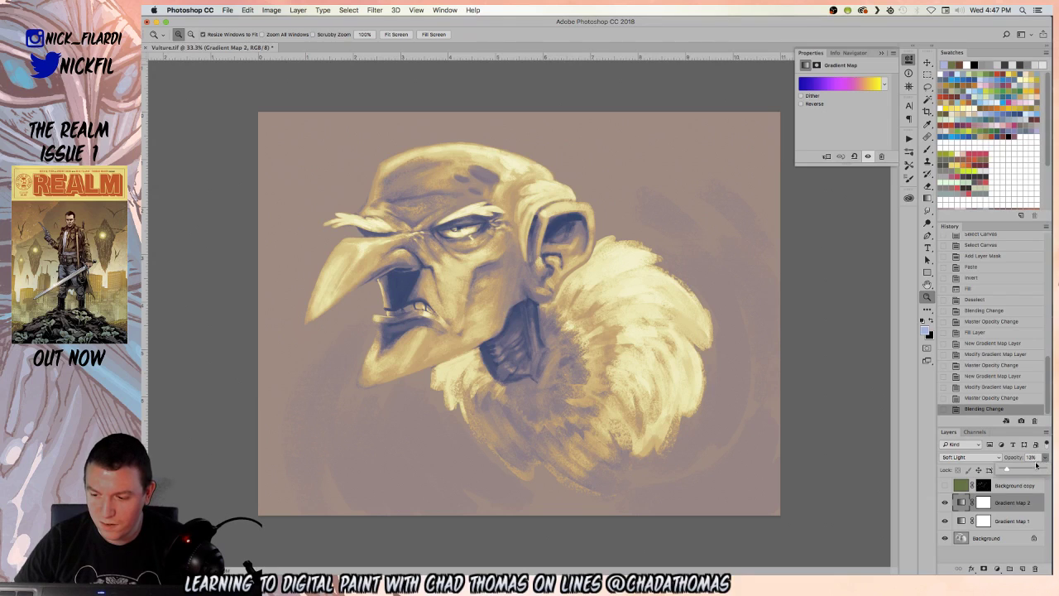
drag(1021, 470, 1007, 470)
click(1004, 522)
click(1045, 458)
drag(1030, 470, 1021, 470)
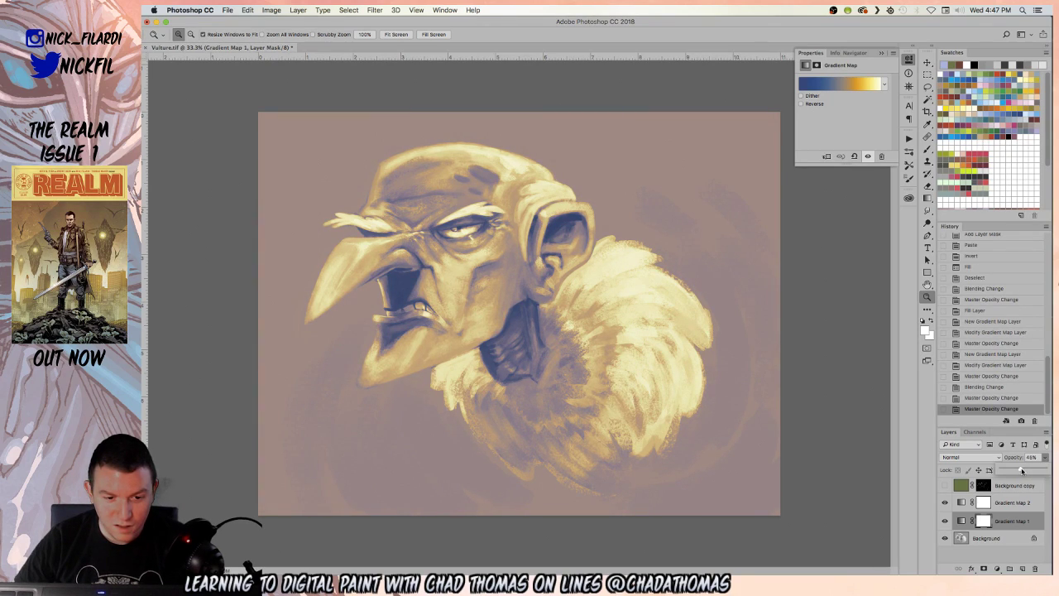
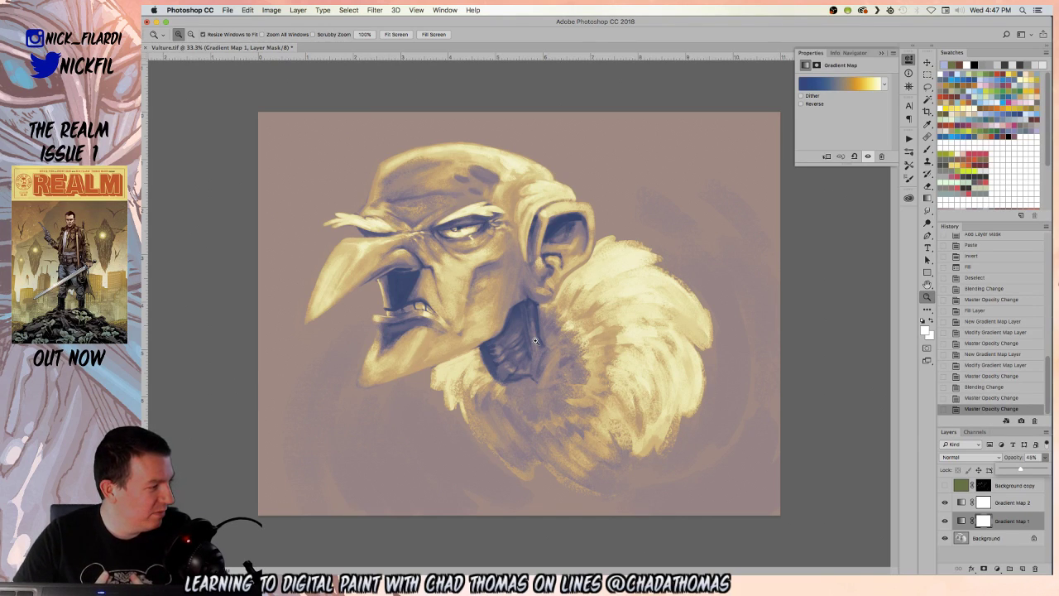
- Show only the grayscale Background and add a new empty layer directly above it with the Color blending mode
alt+click(944, 538)
ctrl+click(1009, 568)
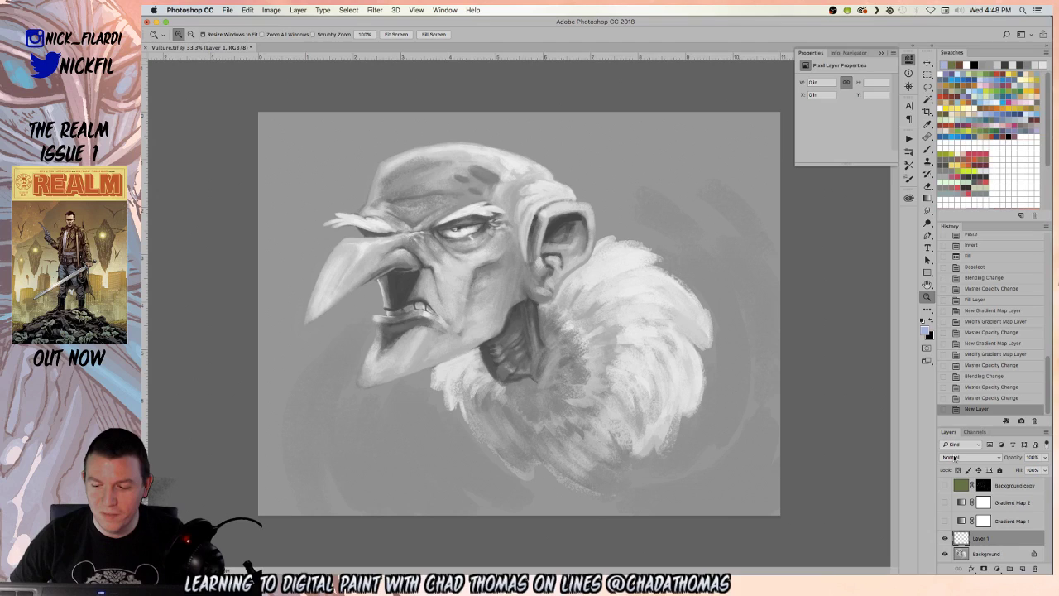
click(954, 457)
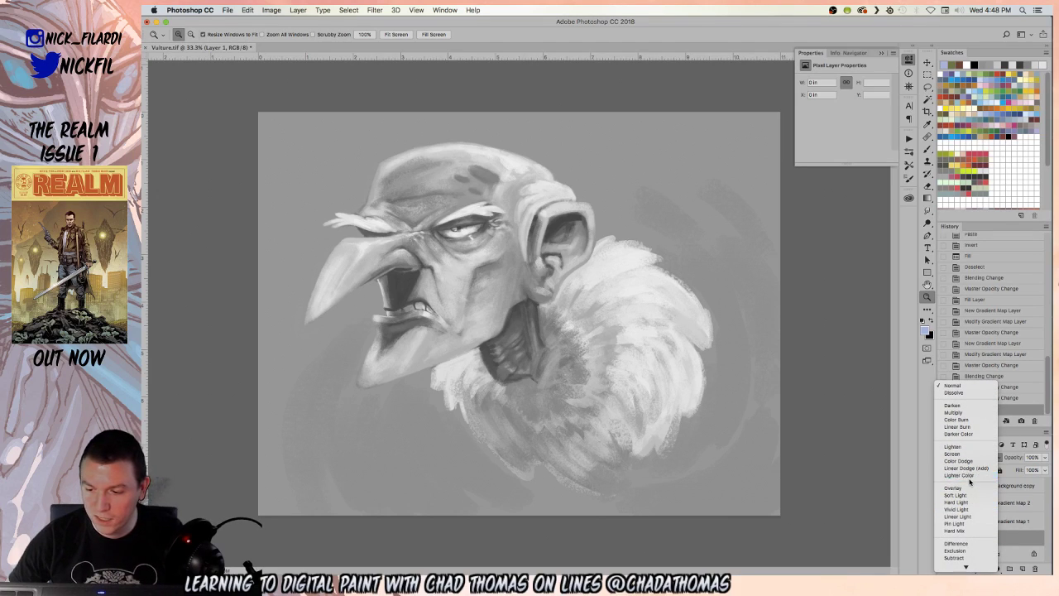
mouse_move(965, 566)
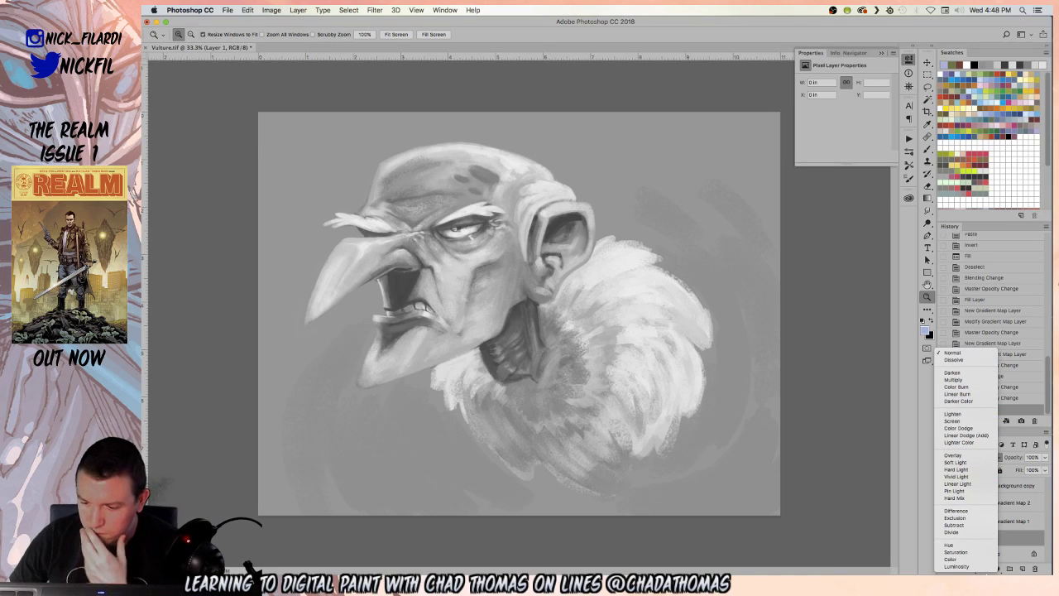
click(955, 559)
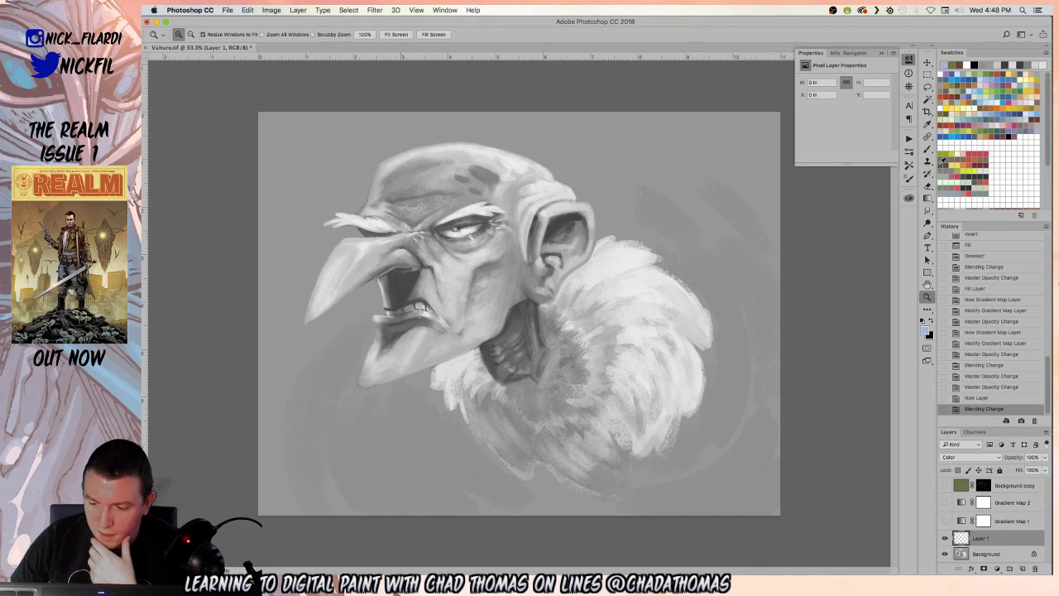
- Fill the new Color layer with red as a trial, and refill it with muted slate blue
click(999, 71)
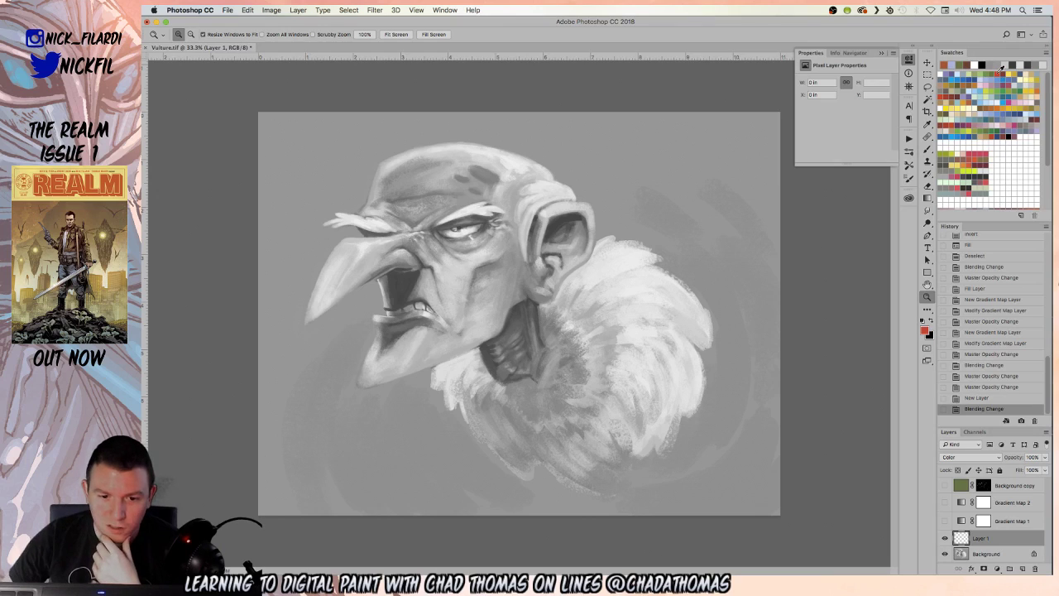
key(alt+BackSpace)
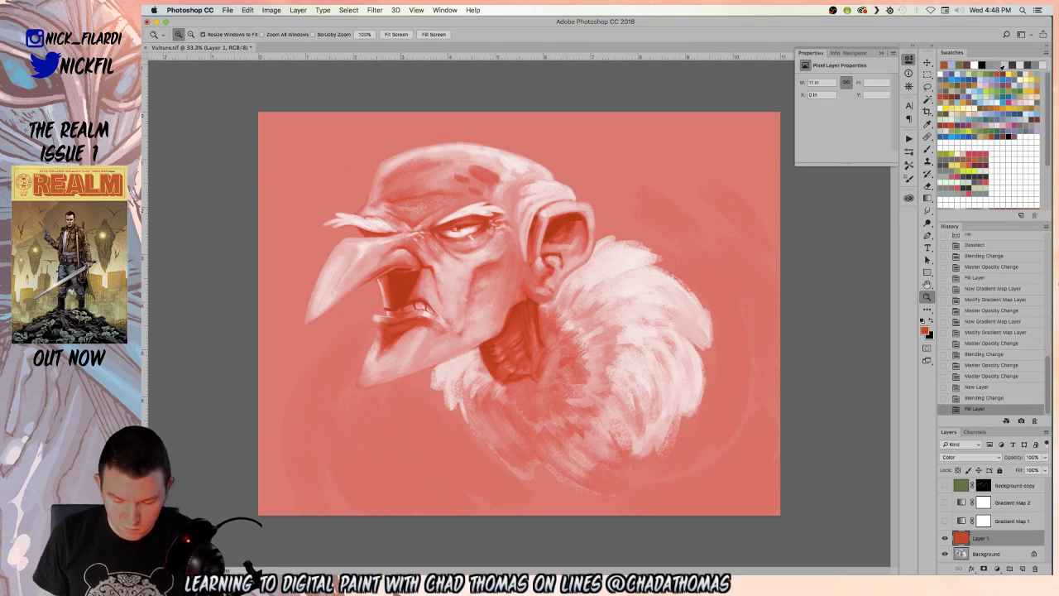
click(949, 70)
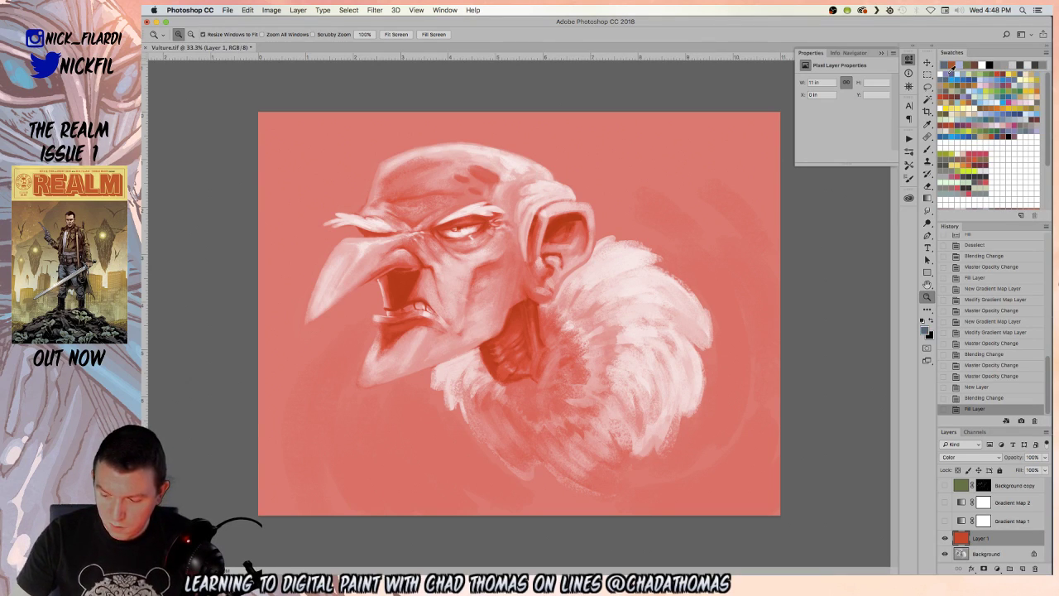
key(alt+BackSpace)
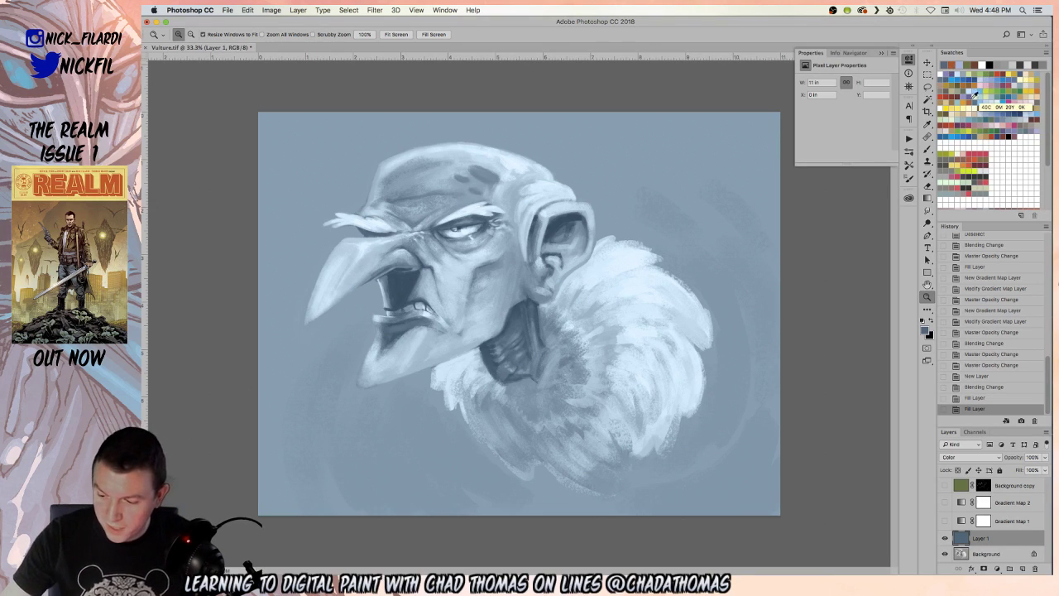
- Choose a pale peach skin color and brush a patch of it over the old man's cheek
click(968, 110)
click(928, 148)
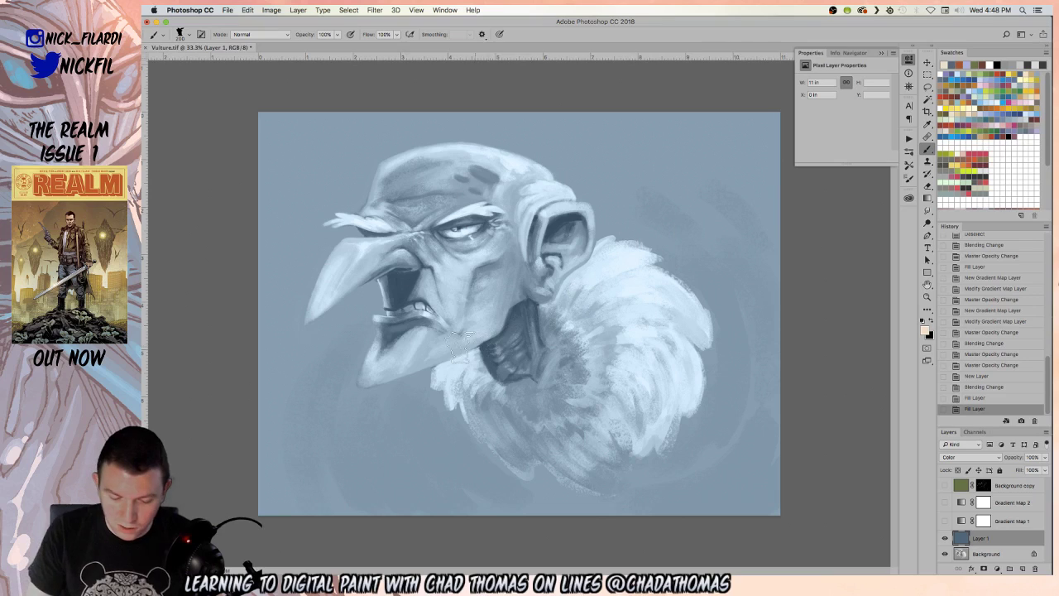
drag(468, 263, 476, 308)
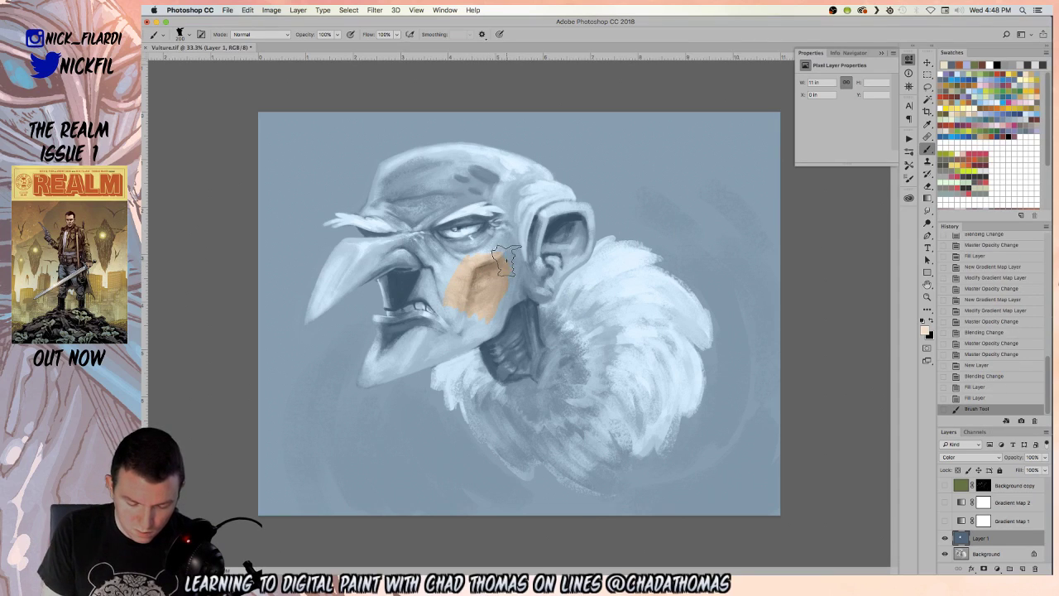
- Lasso the face from beak-like nose to chin, neck and lower ear, fill it with the peach color, and deselect
click(927, 86)
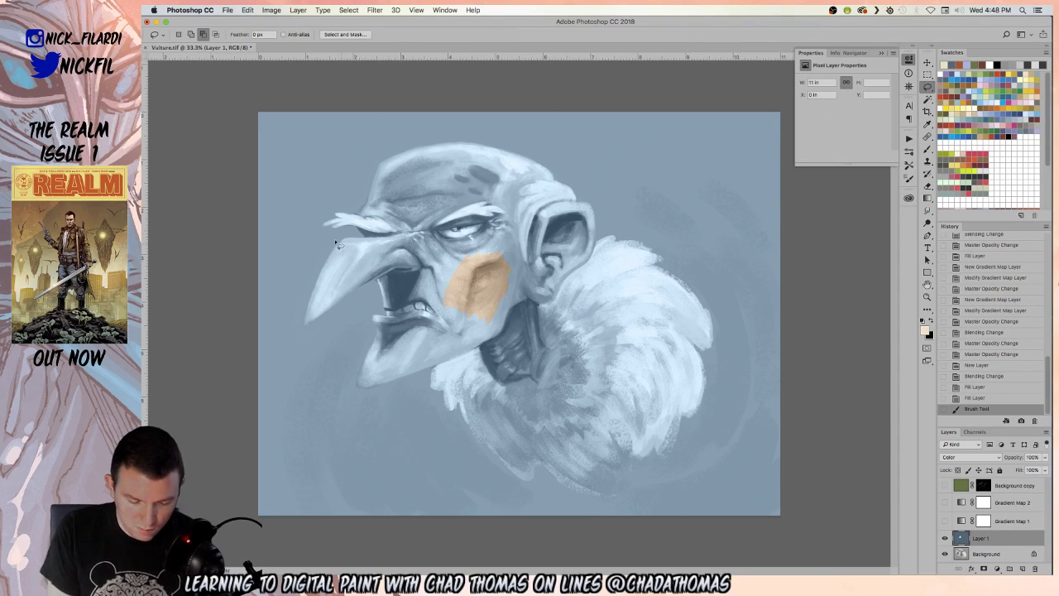
mouse_move(339, 247)
mouse_down()
mouse_move(305, 325)
mouse_move(326, 297)
mouse_move(379, 273)
mouse_move(369, 283)
mouse_move(378, 280)
mouse_move(387, 315)
mouse_move(423, 306)
mouse_move(445, 326)
mouse_move(425, 311)
mouse_move(374, 320)
mouse_move(360, 387)
mouse_move(494, 341)
mouse_move(495, 355)
mouse_move(482, 354)
mouse_move(493, 379)
mouse_up()
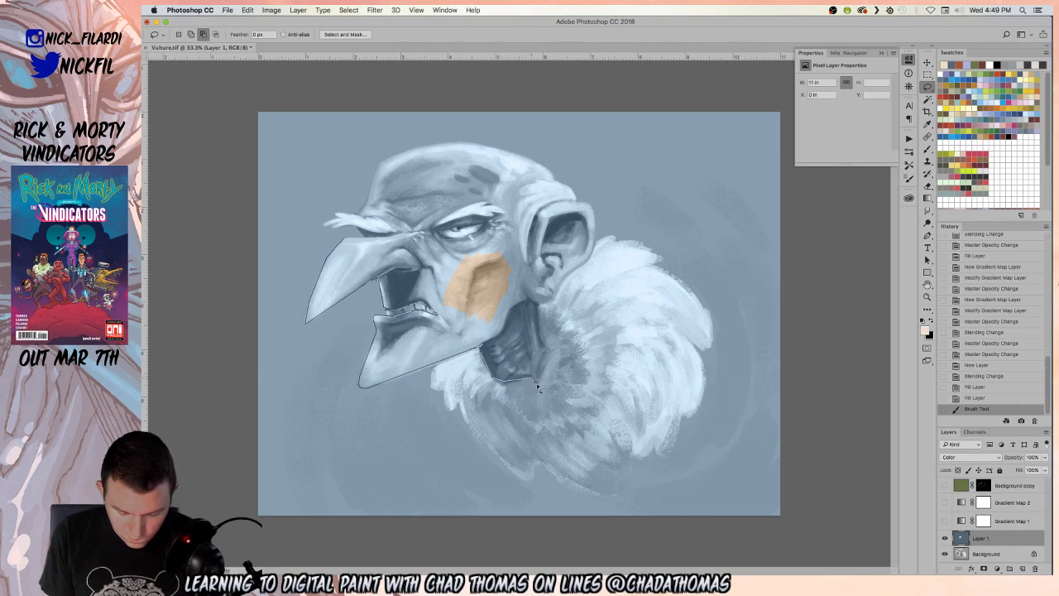
drag(544, 347, 542, 309)
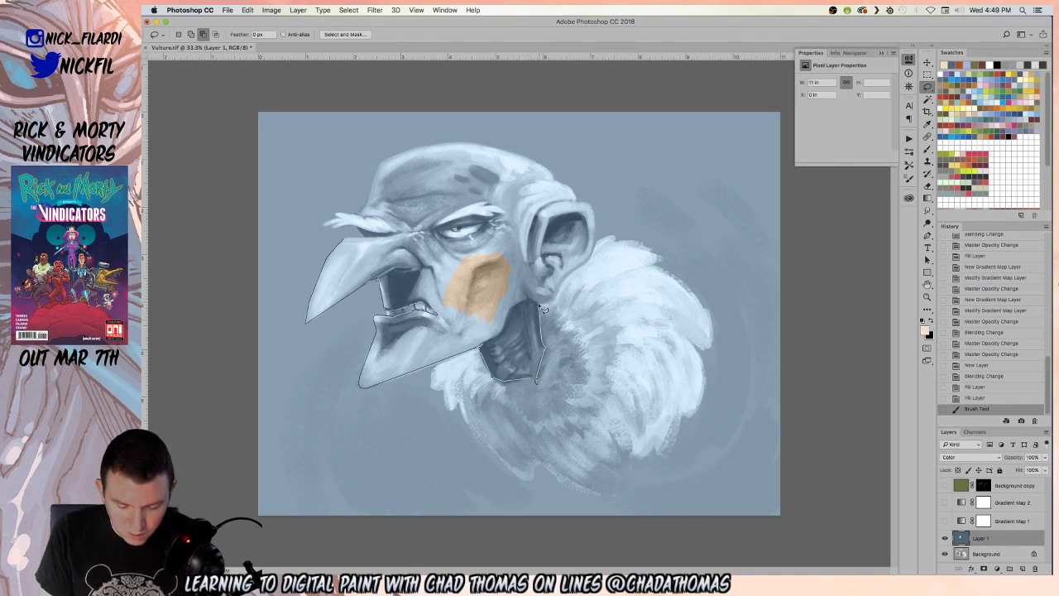
mouse_move(589, 267)
mouse_down()
mouse_move(592, 245)
mouse_move(553, 207)
mouse_move(348, 235)
mouse_up()
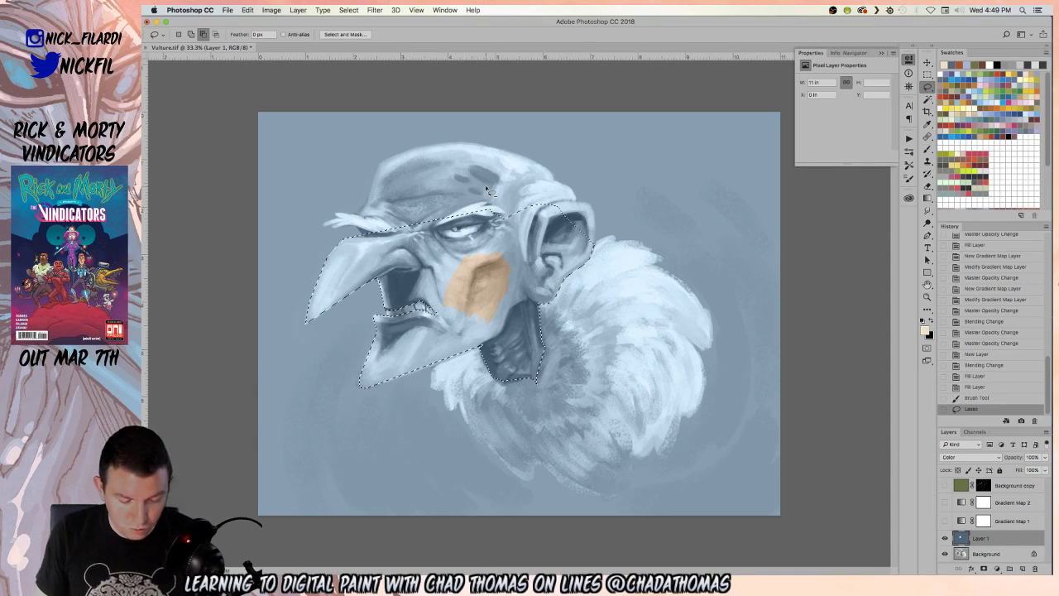
key(alt+BackSpace)
key(super+d)
- Lasso the upper ear and the area around it, fill it with the same peach color, and deselect
mouse_move(494, 221)
mouse_down()
mouse_move(589, 207)
mouse_move(597, 248)
mouse_move(539, 267)
mouse_up()
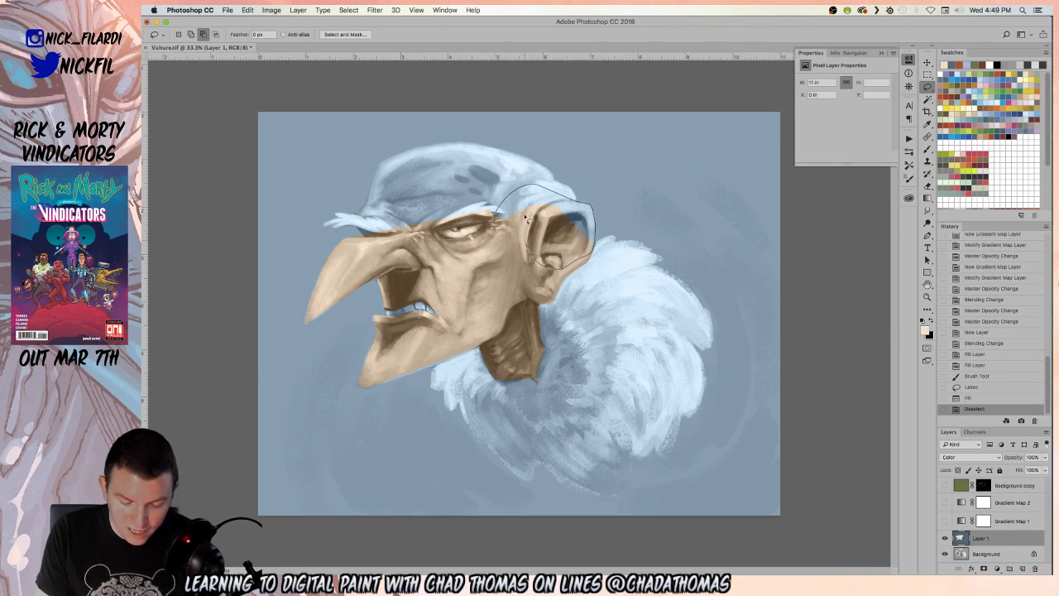
key(alt+BackSpace)
key(super+d)
- Compare the flat colors with and without the Gradient Map 1 layer
click(946, 521)
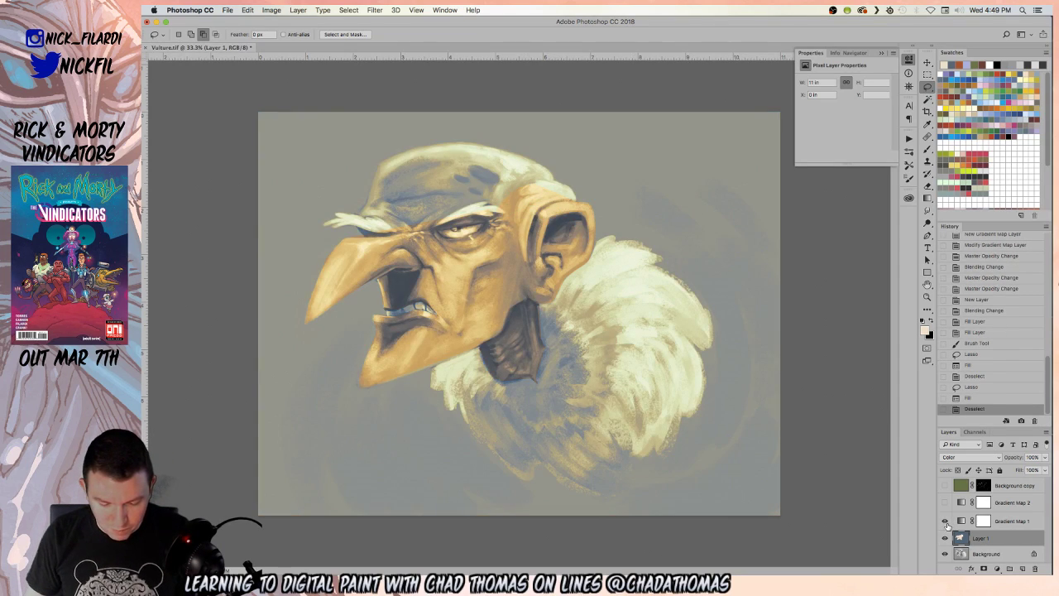
click(946, 521)
click(945, 521)
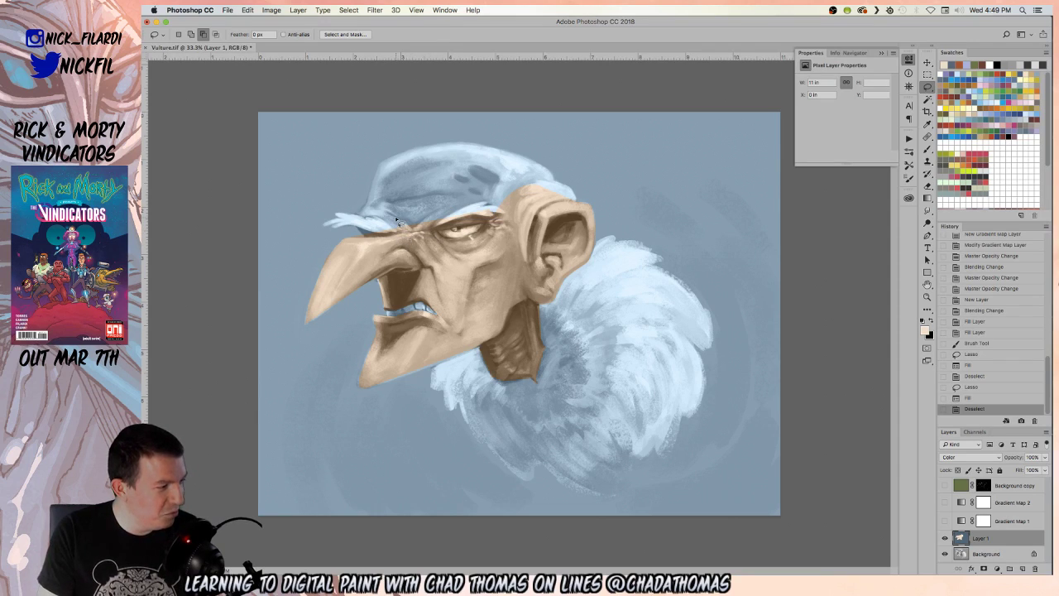
- Lasso the forehead and bald scalp, fill them with the peach skin color, and deselect
mouse_move(396, 250)
mouse_down()
mouse_move(369, 242)
mouse_move(360, 218)
mouse_move(382, 169)
mouse_move(410, 152)
mouse_move(493, 147)
mouse_move(554, 177)
mouse_move(542, 217)
mouse_move(385, 252)
mouse_up()
key(alt+BackSpace)
key(super+d)
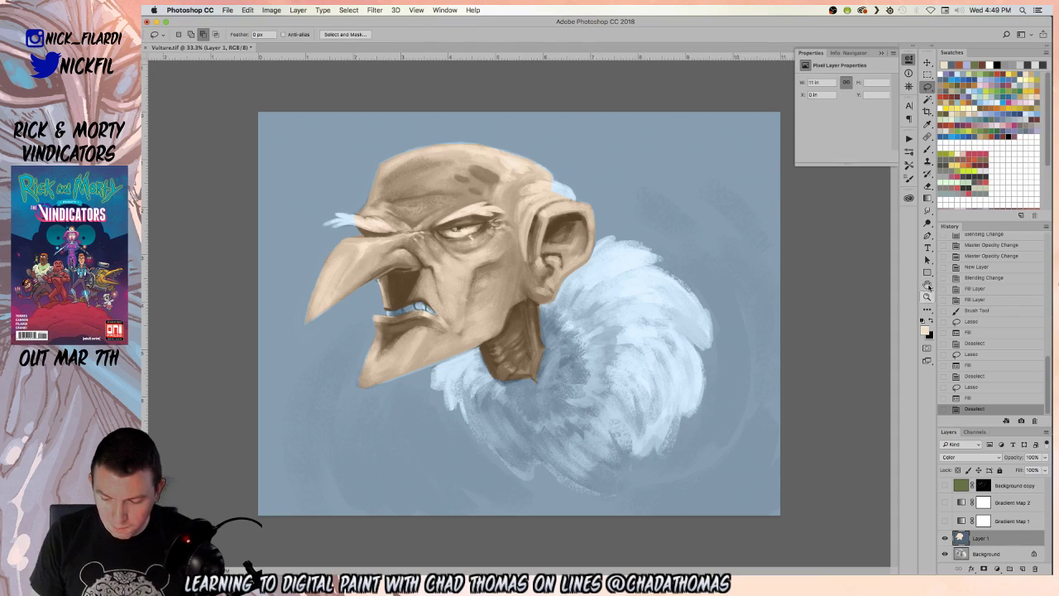
- Lasso the feather collar and the teeth, and remove the peach skin areas from the selection with the Magic Wand
click(927, 286)
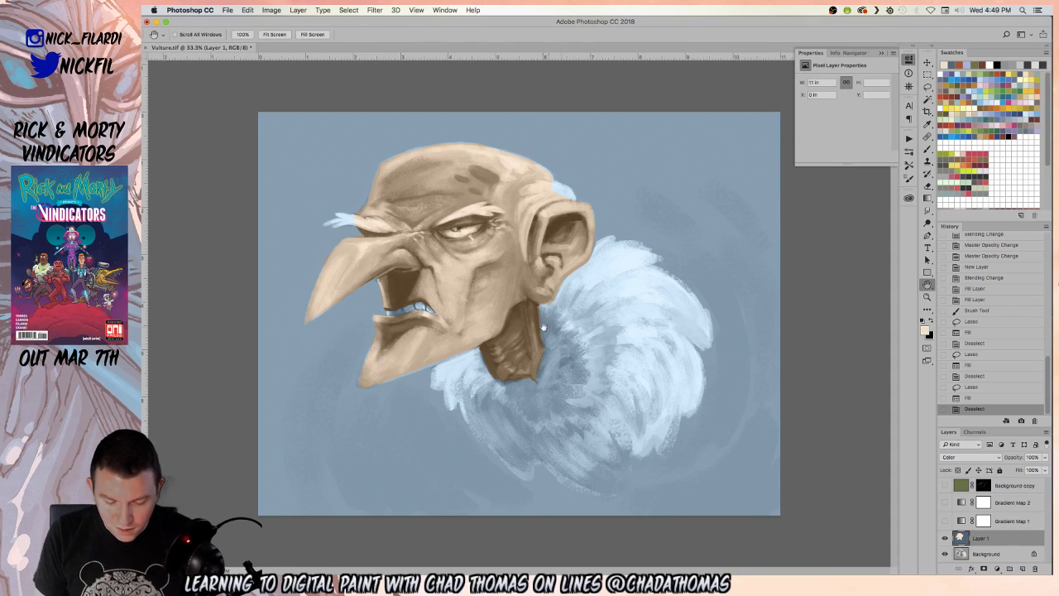
click(927, 86)
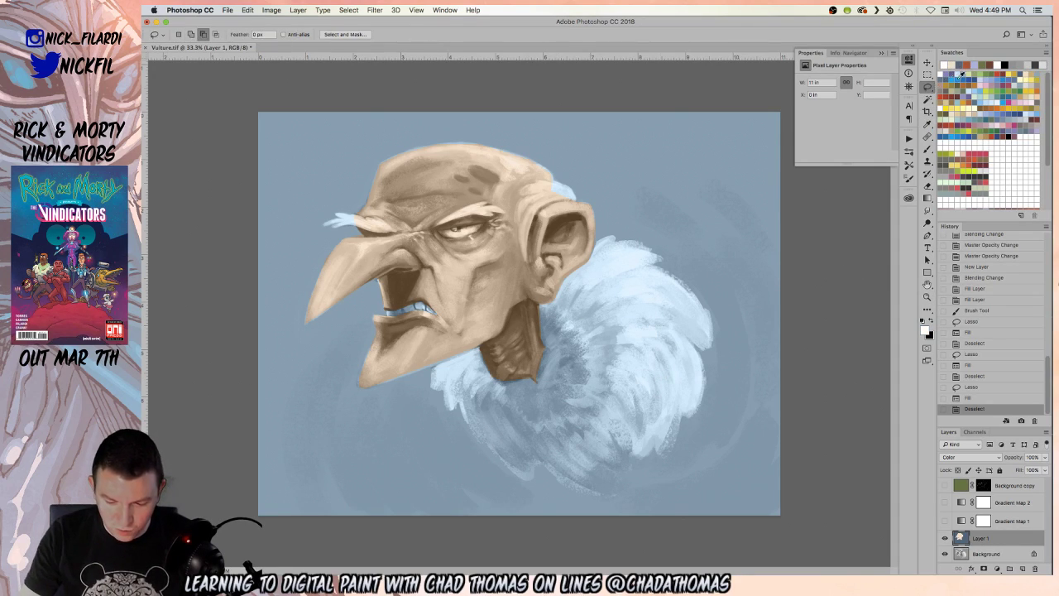
mouse_move(435, 359)
mouse_down()
mouse_move(448, 412)
mouse_move(514, 471)
mouse_move(536, 481)
mouse_move(534, 467)
mouse_up()
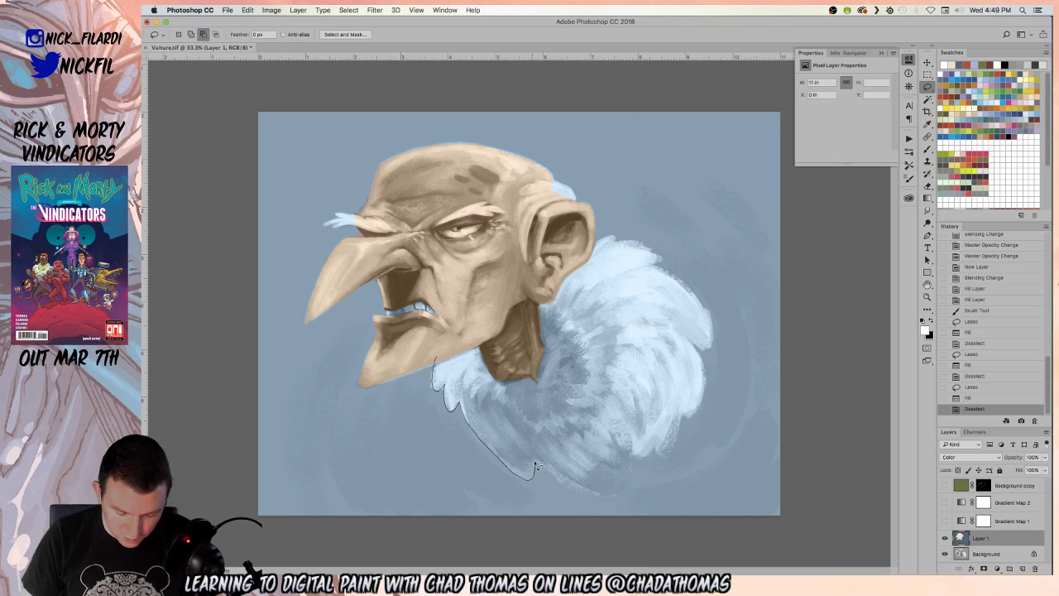
mouse_move(610, 513)
mouse_down()
mouse_move(571, 488)
mouse_move(609, 500)
mouse_move(664, 454)
mouse_move(681, 414)
mouse_move(696, 411)
mouse_move(706, 375)
mouse_up()
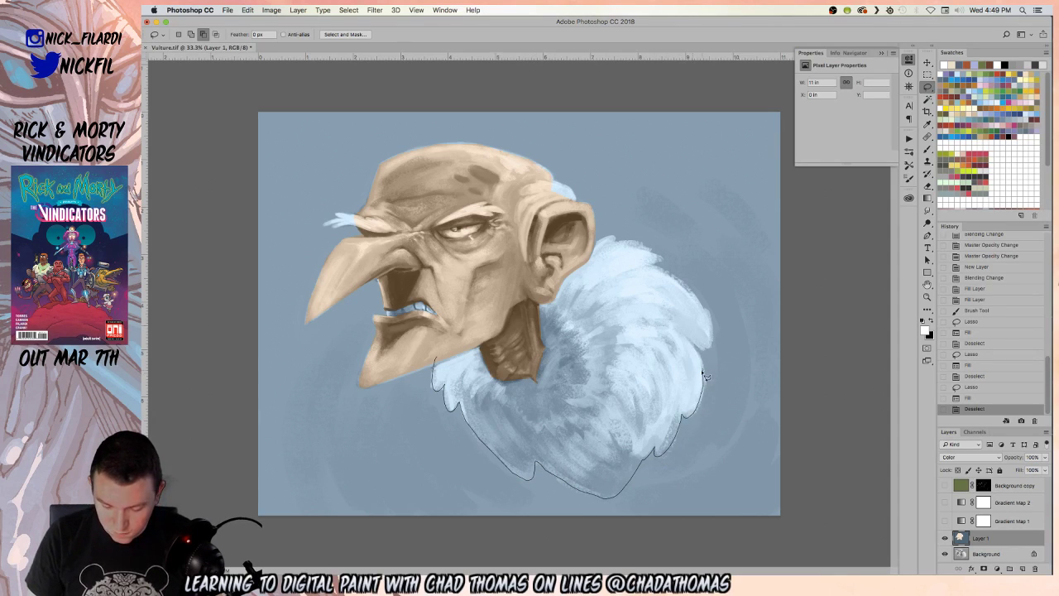
mouse_move(699, 296)
mouse_down()
mouse_move(675, 265)
mouse_move(652, 266)
mouse_move(631, 245)
mouse_move(642, 240)
mouse_move(599, 241)
mouse_move(580, 258)
mouse_up()
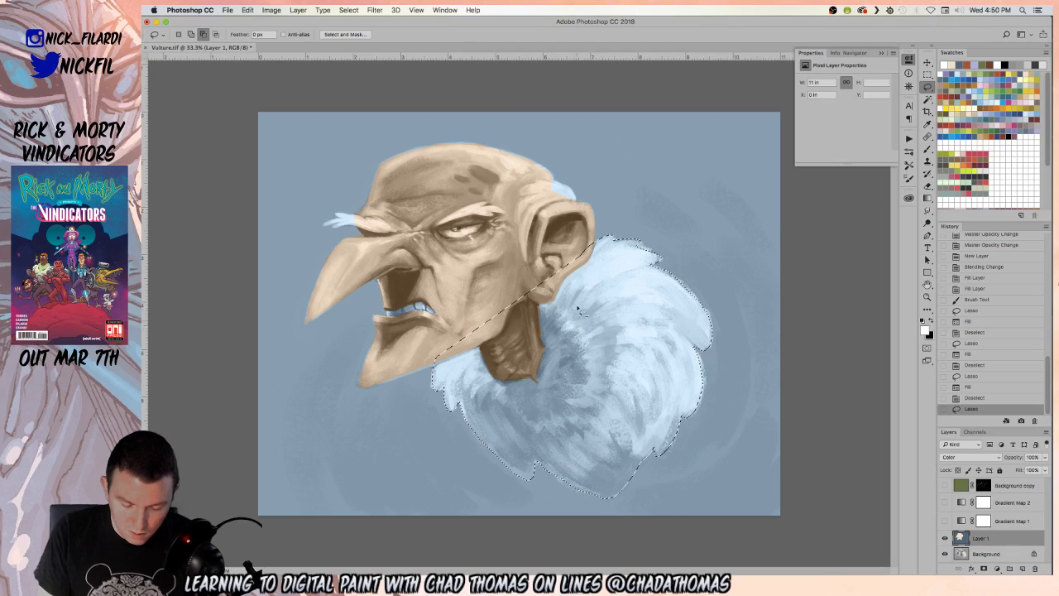
mouse_move(386, 307)
mouse_down()
mouse_move(394, 332)
mouse_move(389, 299)
mouse_up()
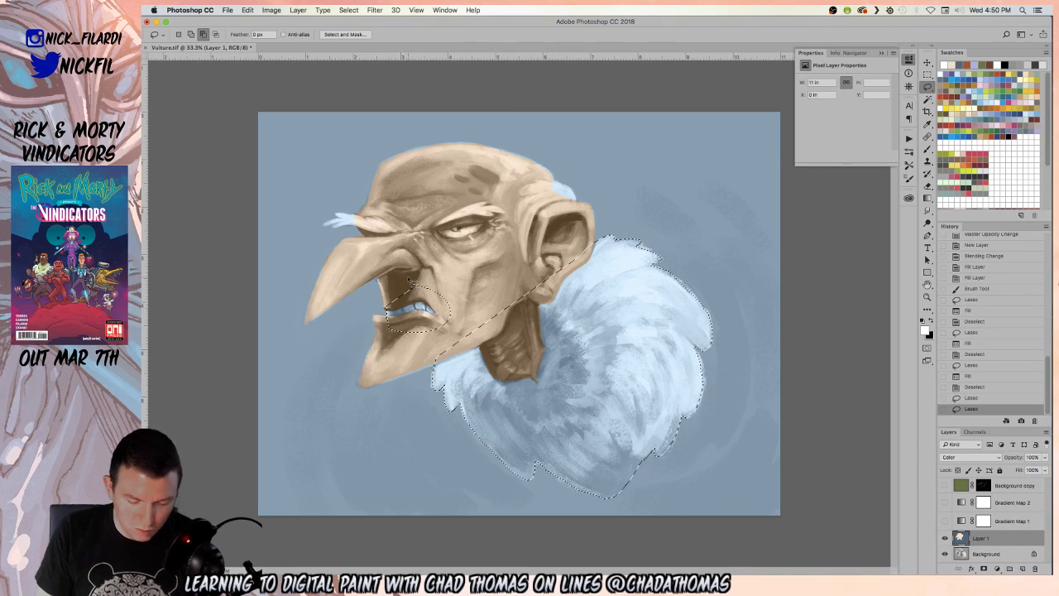
key(w)
alt+click(468, 317)
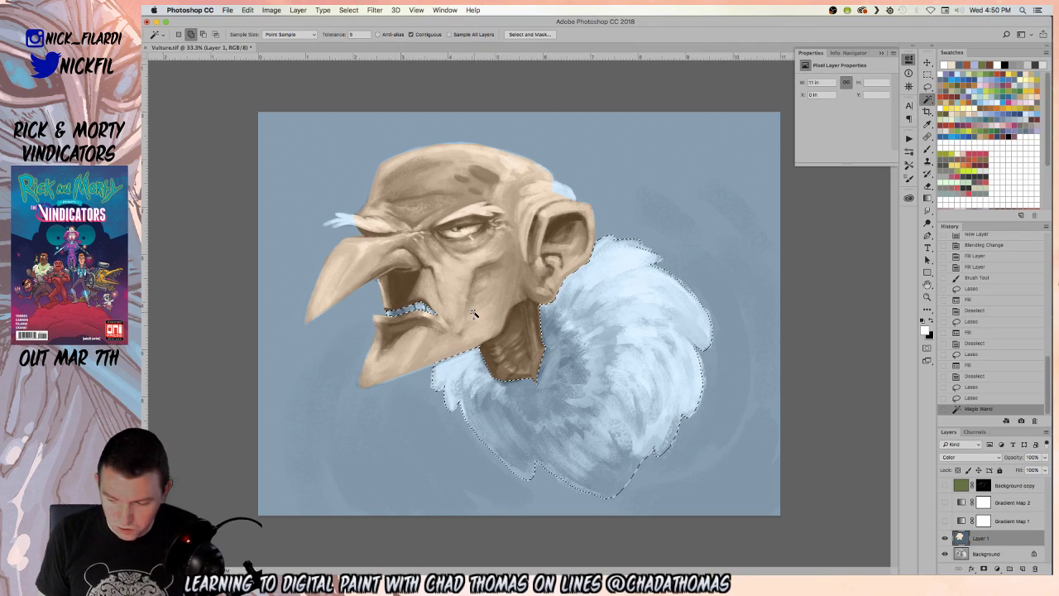
- Fill the selected collar and teeth with white on the Color layer and deselect
key(alt+BackSpace)
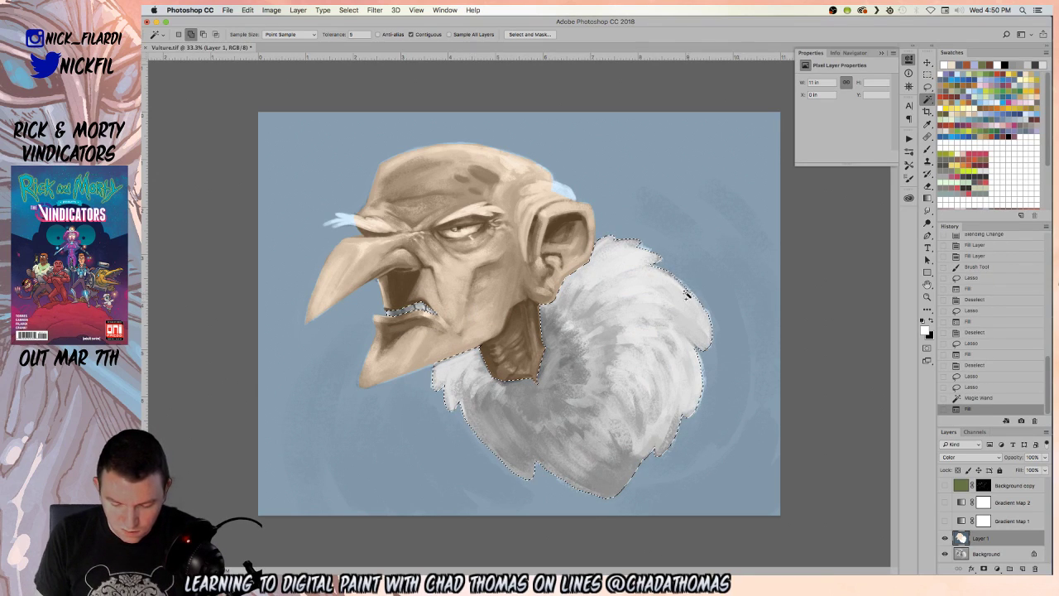
click(923, 322)
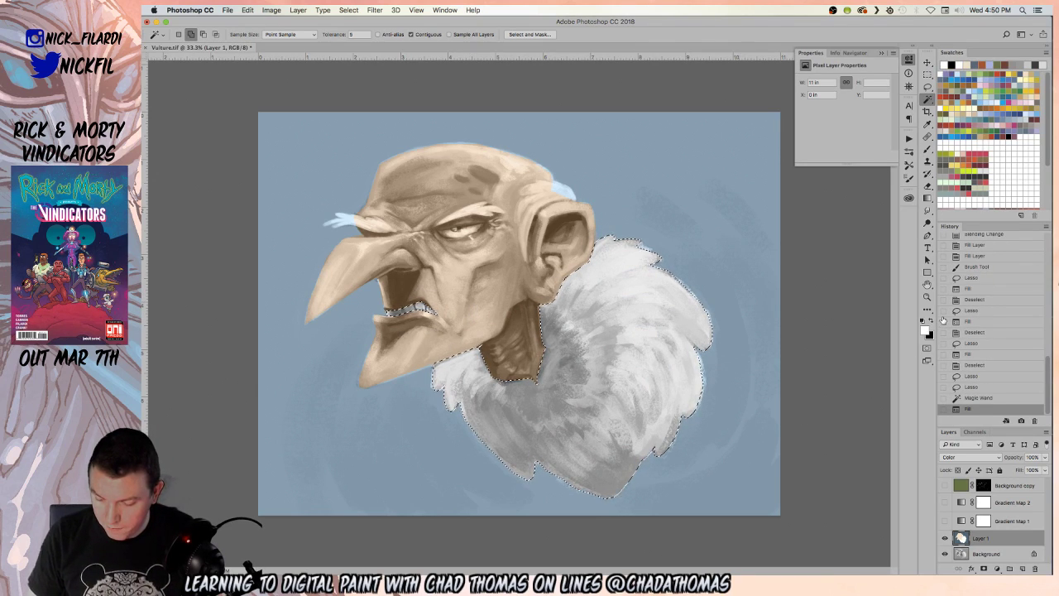
key(alt+BackSpace)
key(super+d)
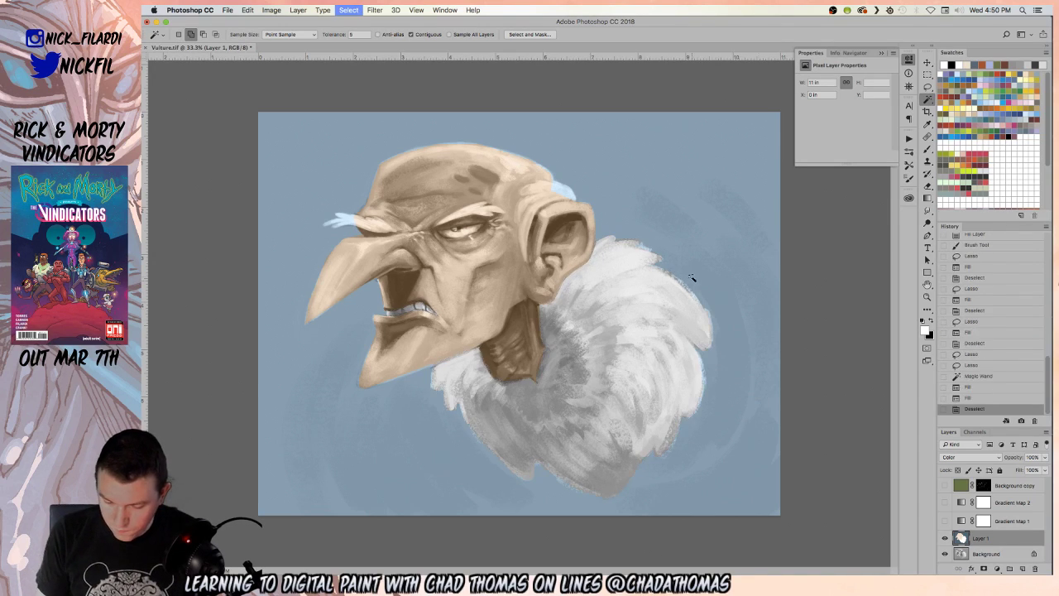
- Lasso the hair patch above and in front of the ear, fill it with a pale blue-white, and deselect
click(929, 86)
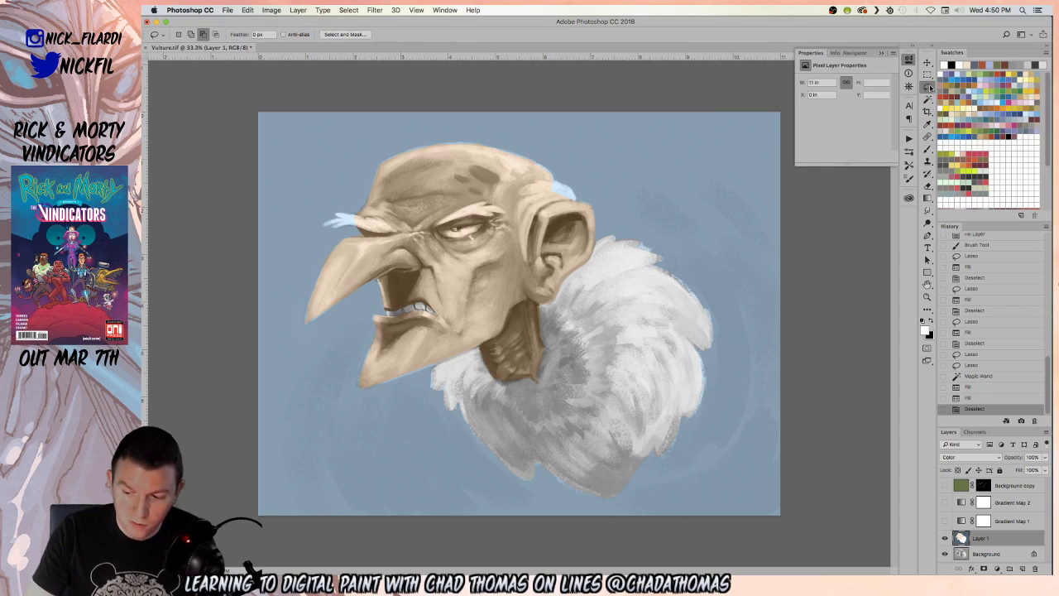
mouse_move(555, 187)
mouse_down()
mouse_move(536, 184)
mouse_move(523, 198)
mouse_move(528, 258)
mouse_move(539, 227)
mouse_move(571, 200)
mouse_up()
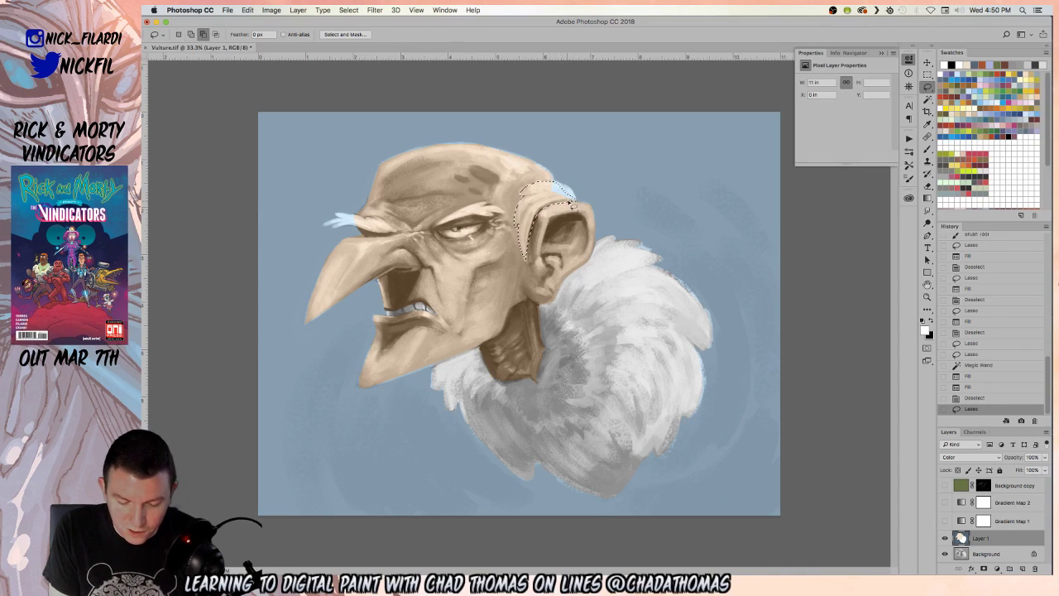
key(alt+BackSpace)
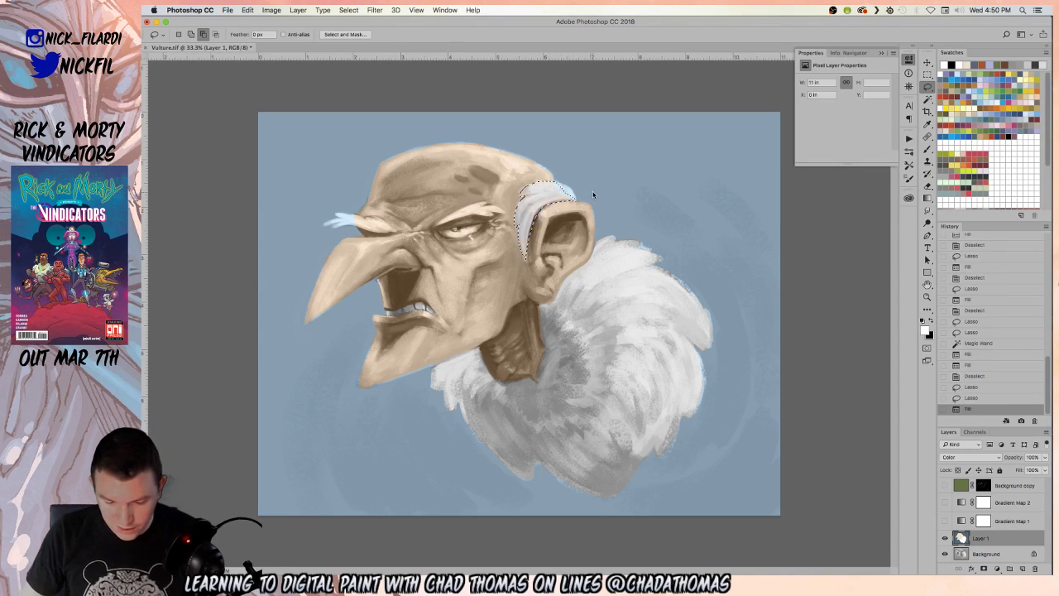
key(super+z)
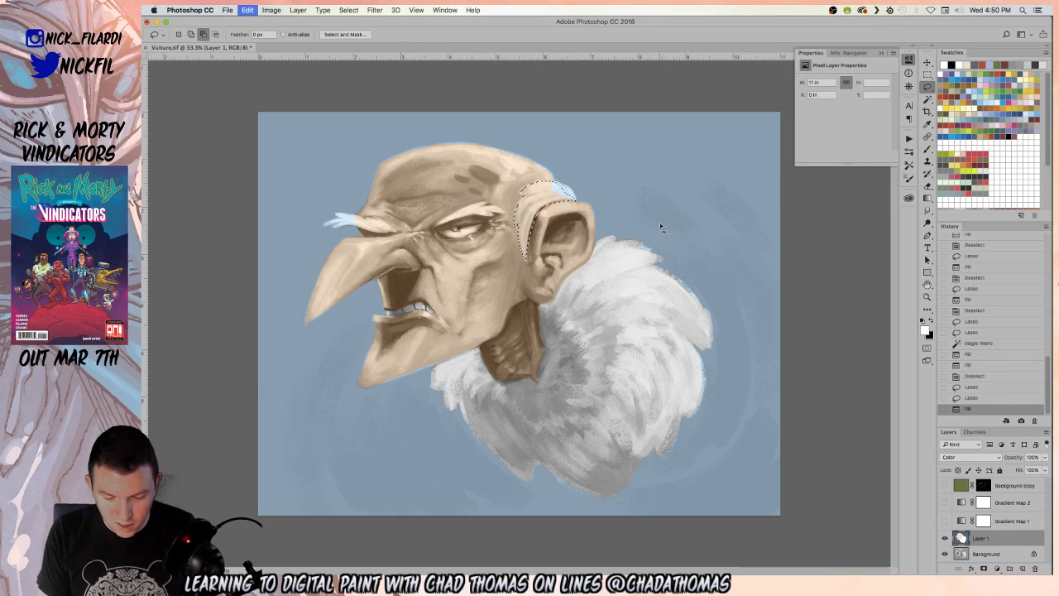
key(alt+BackSpace)
mouse_move(579, 207)
mouse_down()
mouse_move(559, 185)
mouse_move(579, 208)
mouse_up()
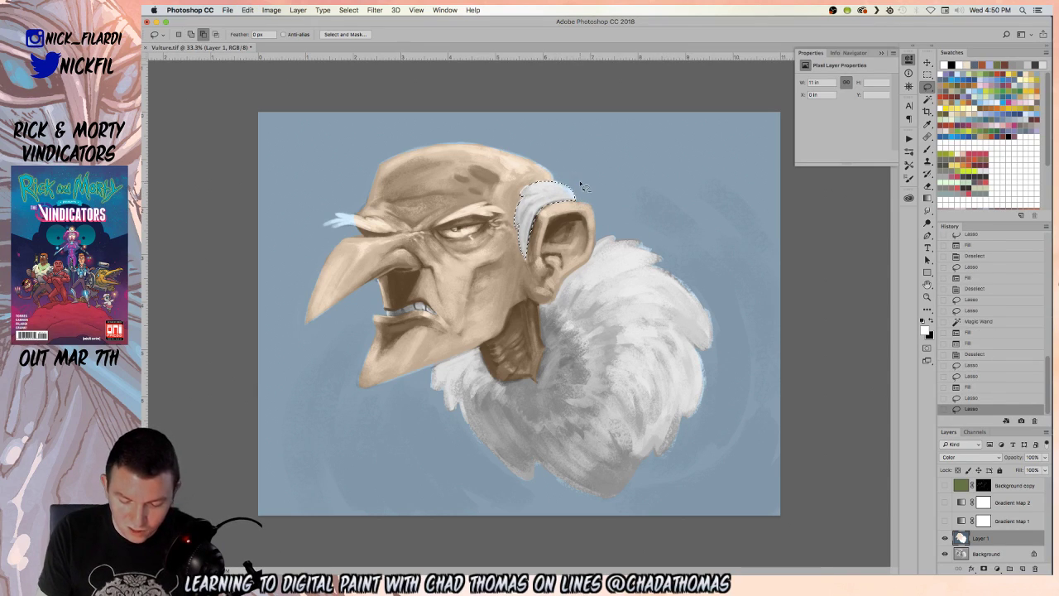
click(999, 97)
key(alt+BackSpace)
key(ctrl+d)
- Select the white feather collar with the Magic Wand, fill it with the hair's pale blue-white, and deselect
key(w)
click(608, 356)
key(alt+BackSpace)
key(ctrl+d)
- Lasso the eyebrow above the visible eye, fill it with the pale blue-white, and deselect
click(927, 86)
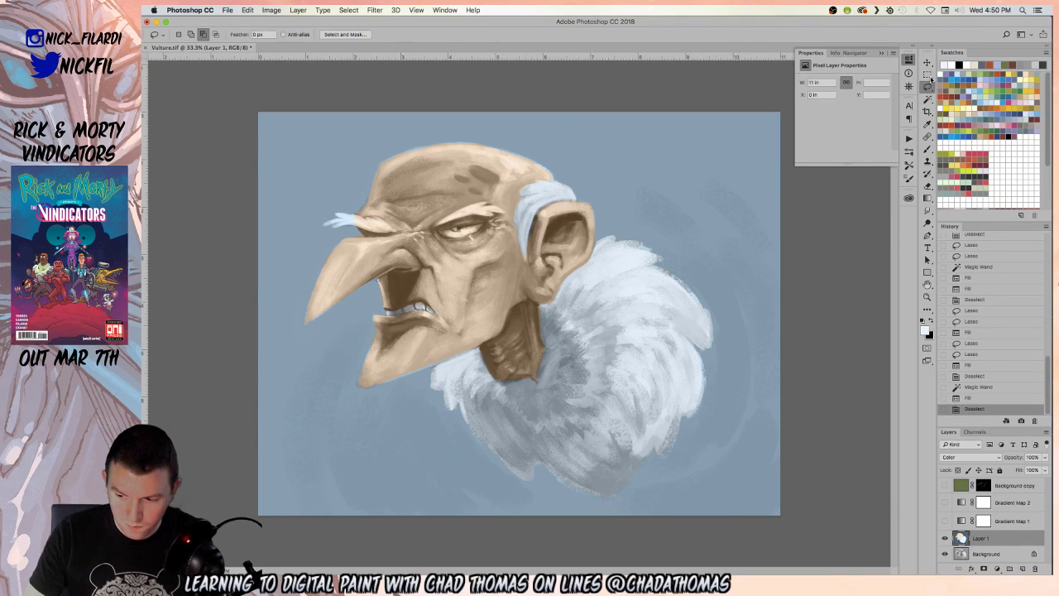
mouse_move(433, 226)
mouse_down()
mouse_move(484, 202)
mouse_move(503, 215)
mouse_move(433, 222)
mouse_up()
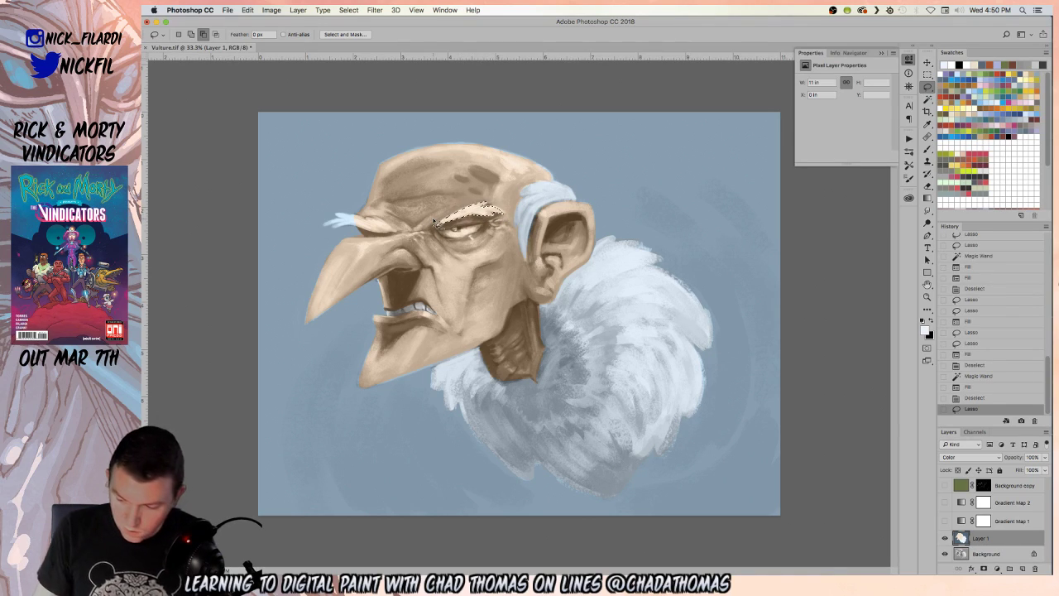
key(alt+BackSpace)
key(super+d)
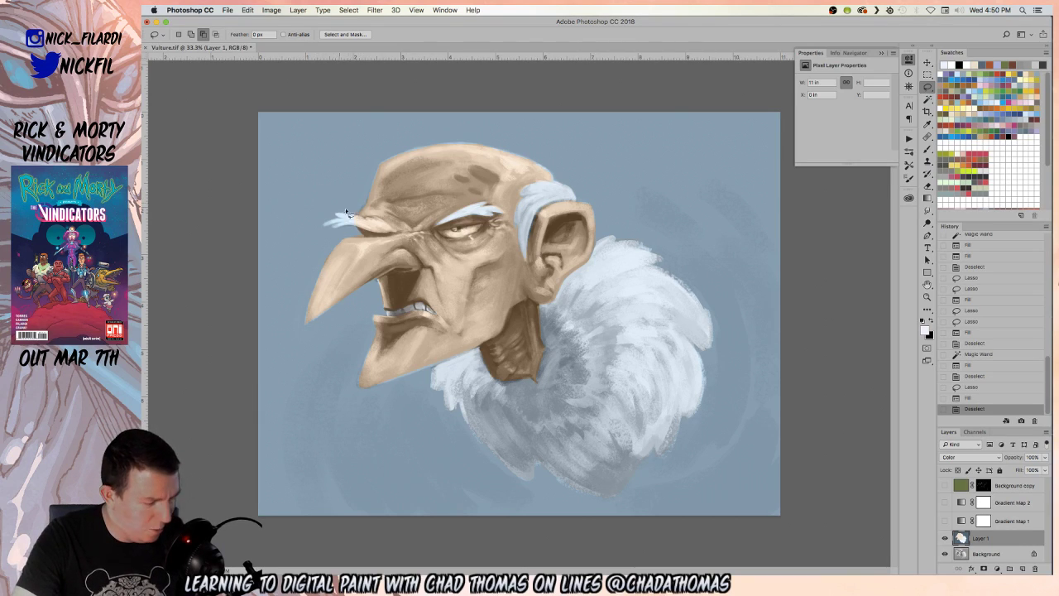
- Lasso the far eyebrow with its tufts extending past the face, fill it with the pale blue-white, and deselect
mouse_move(351, 214)
mouse_down()
mouse_move(402, 235)
mouse_move(341, 220)
mouse_up()
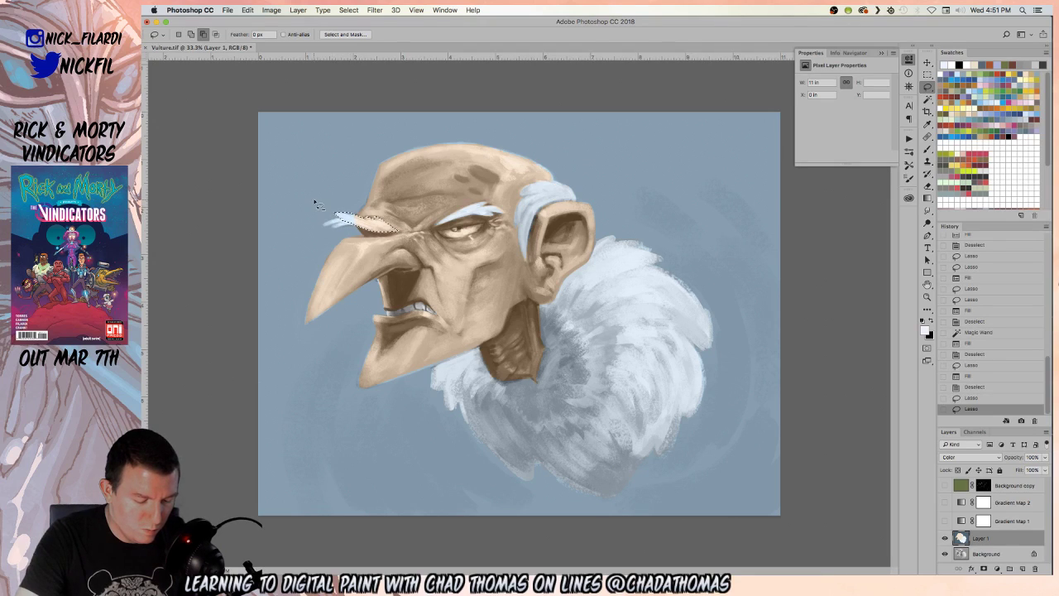
key(shift)
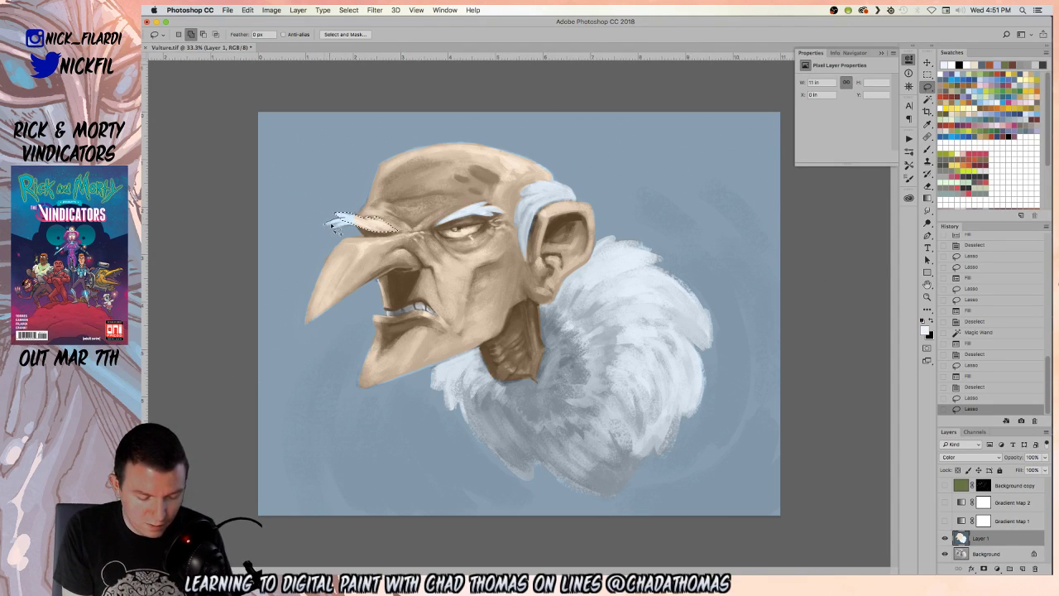
drag(335, 228, 358, 217)
key(alt+BackSpace)
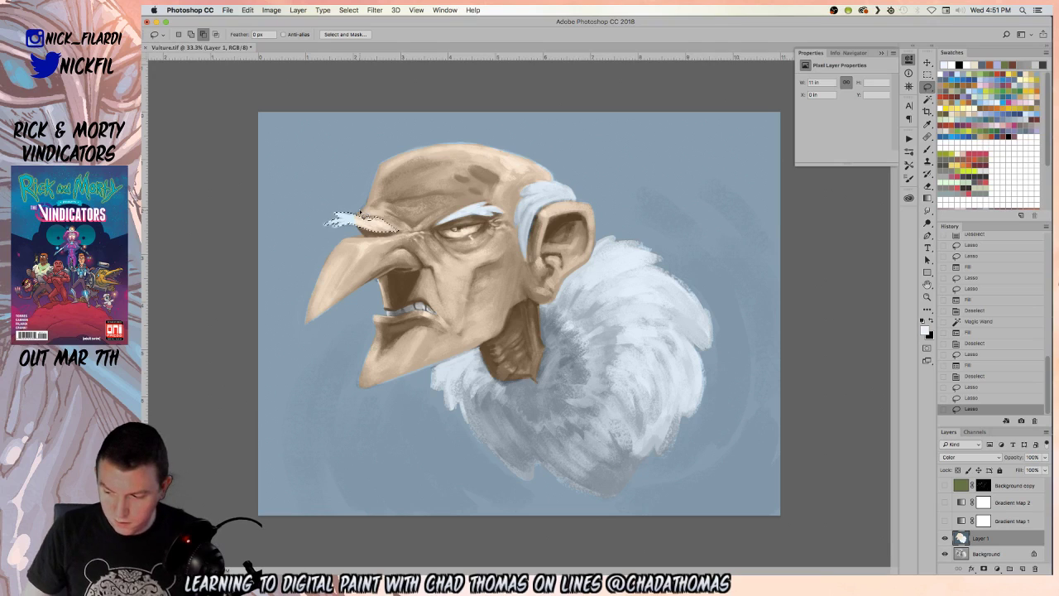
key(super+d)
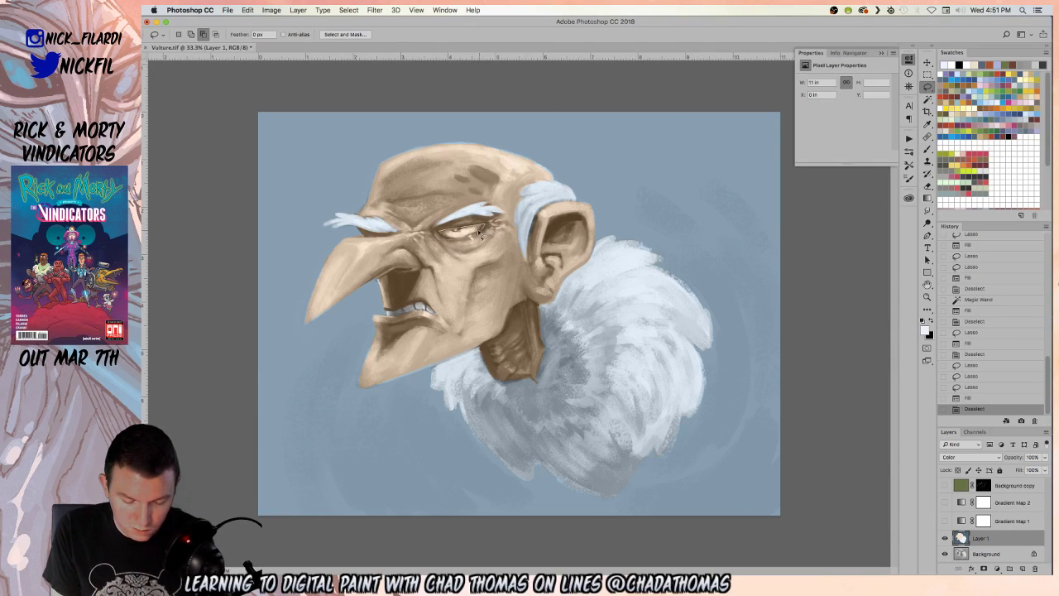
- Lasso the eyeball, fill it with the same pale blue-white, and deselect
mouse_move(445, 238)
mouse_down()
mouse_move(485, 228)
mouse_move(443, 237)
mouse_up()
key(alt+BackSpace)
key(super+d)
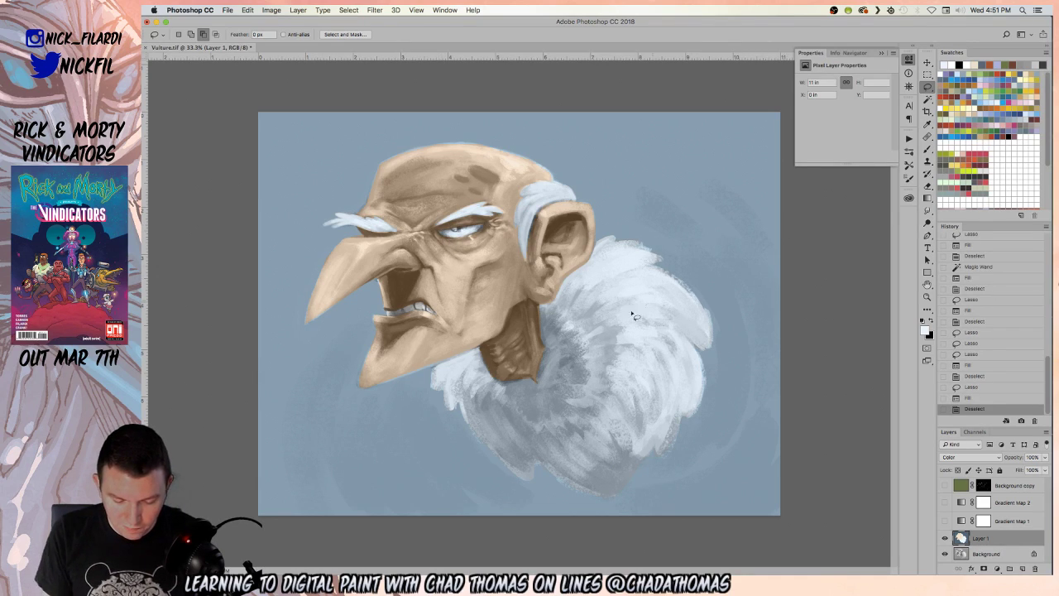
- Color the iris bright blue using the Pencil with a small round tip
click(927, 149)
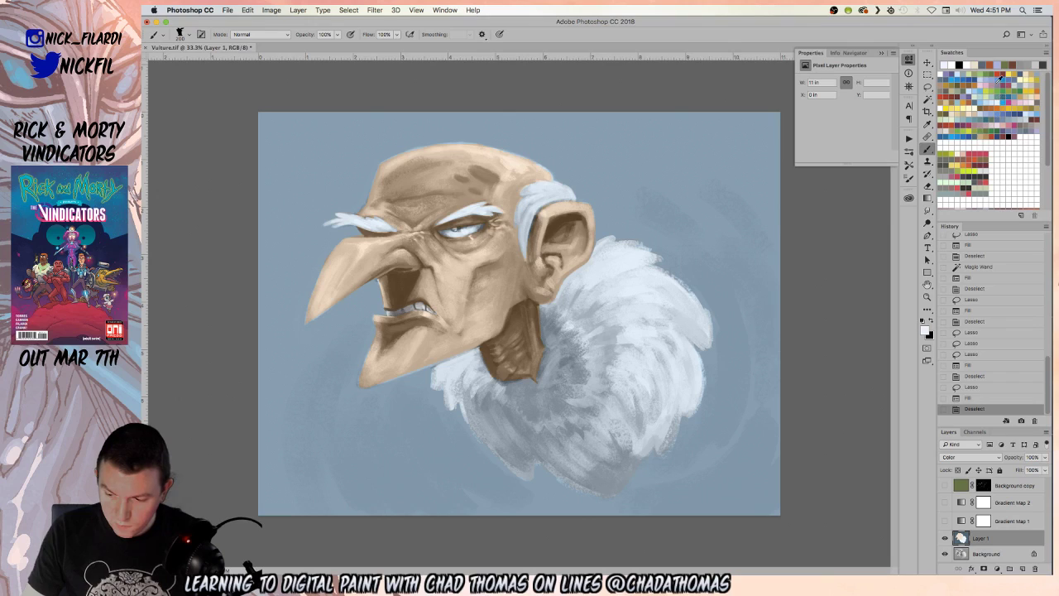
click(1009, 93)
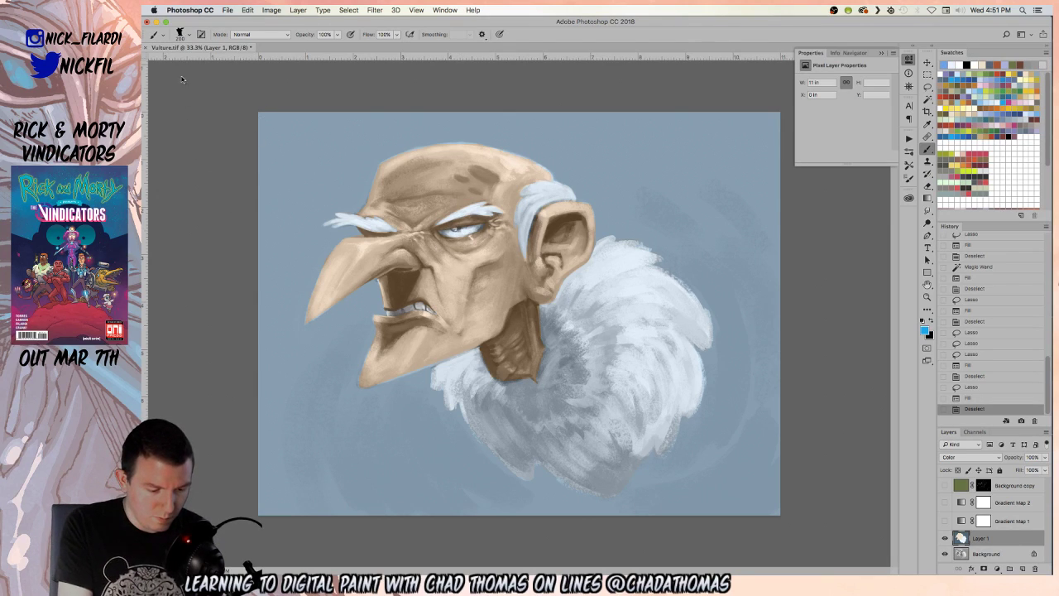
click(179, 34)
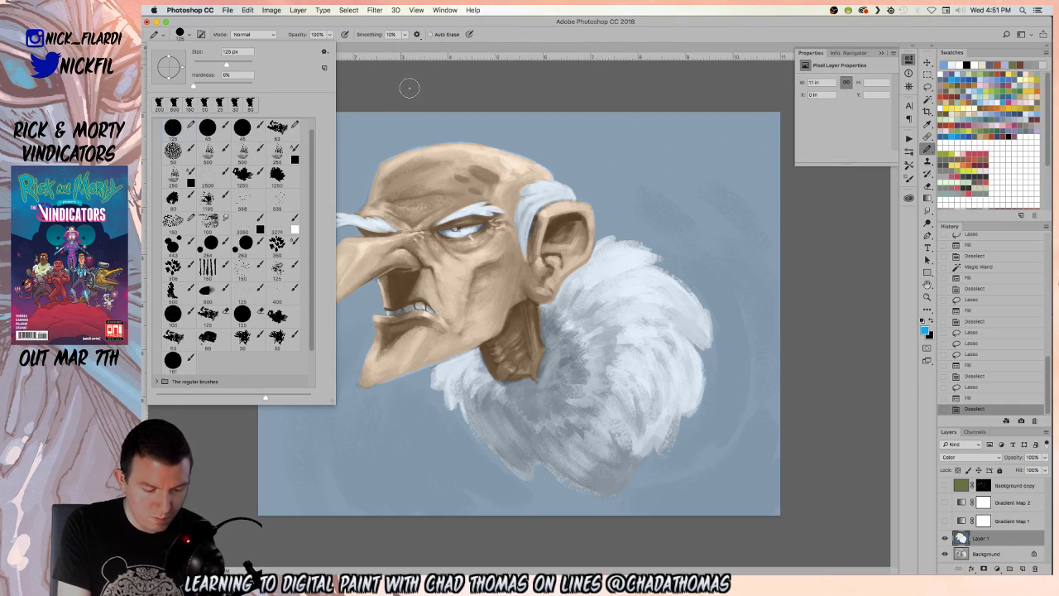
key(shift+b)
click(406, 88)
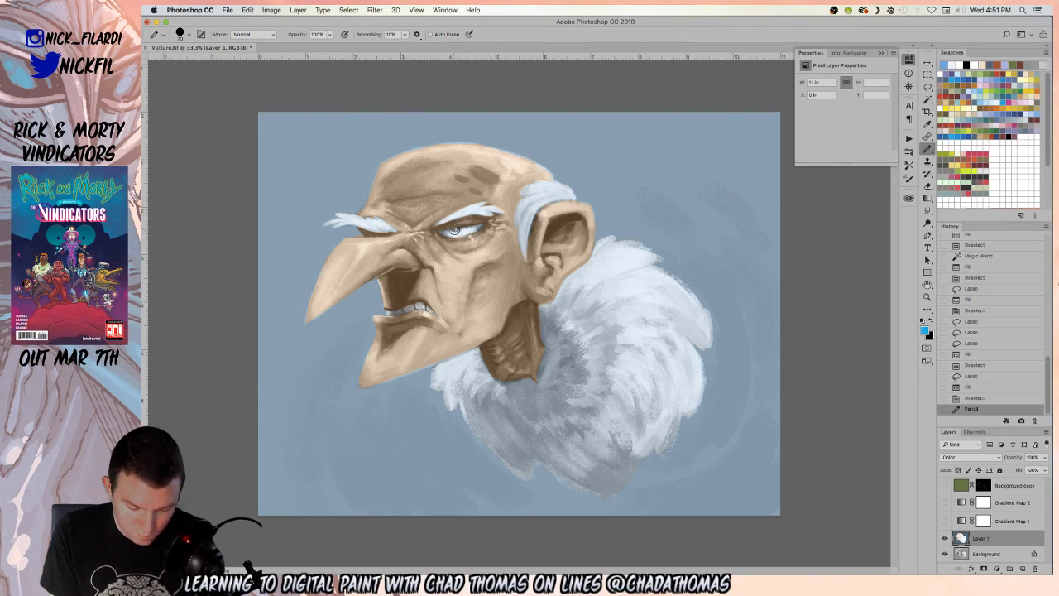
click(463, 230)
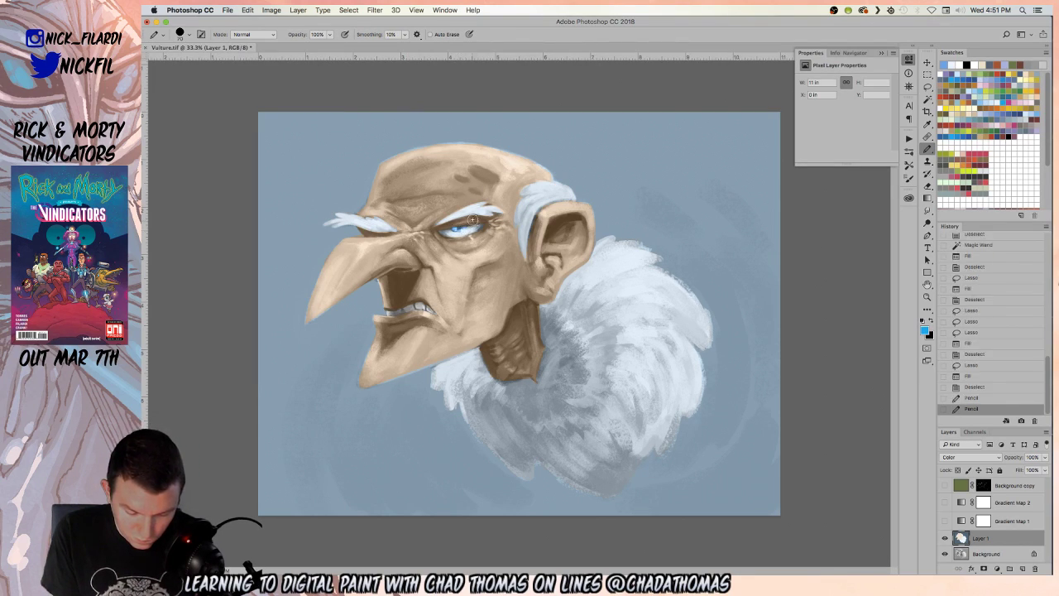
click(927, 97)
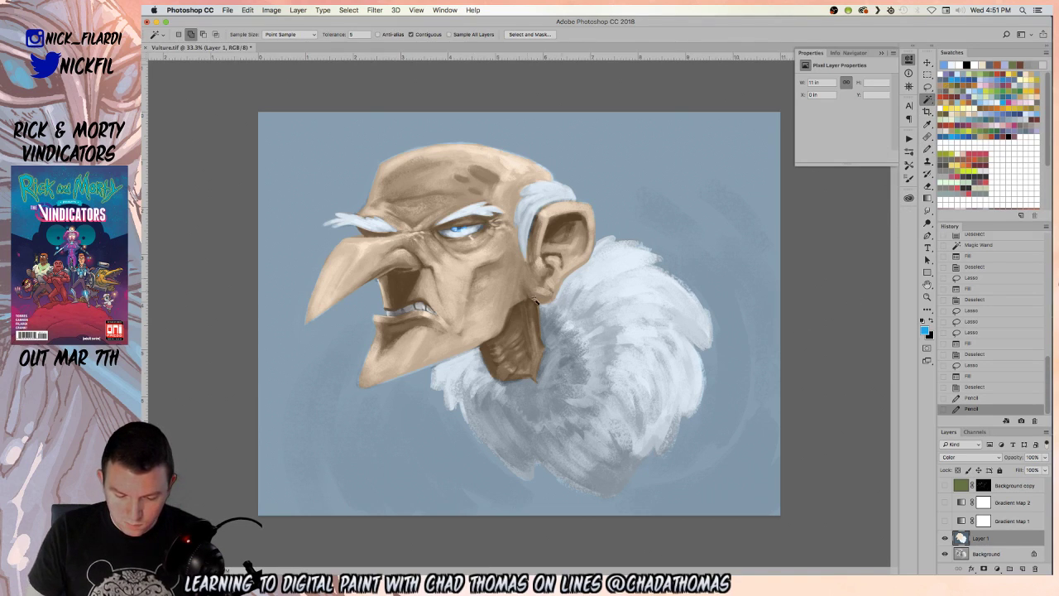
click(499, 287)
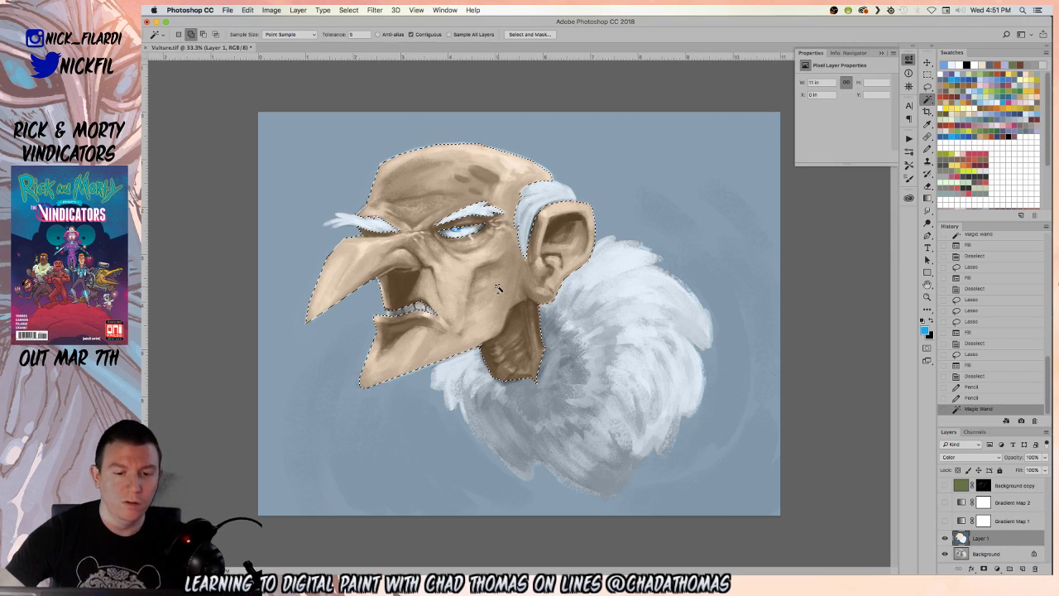
key(super+d)
- Select the blue background area with the Magic Wand, fill it with olive green, and deselect
key(z)
alt+click(589, 298)
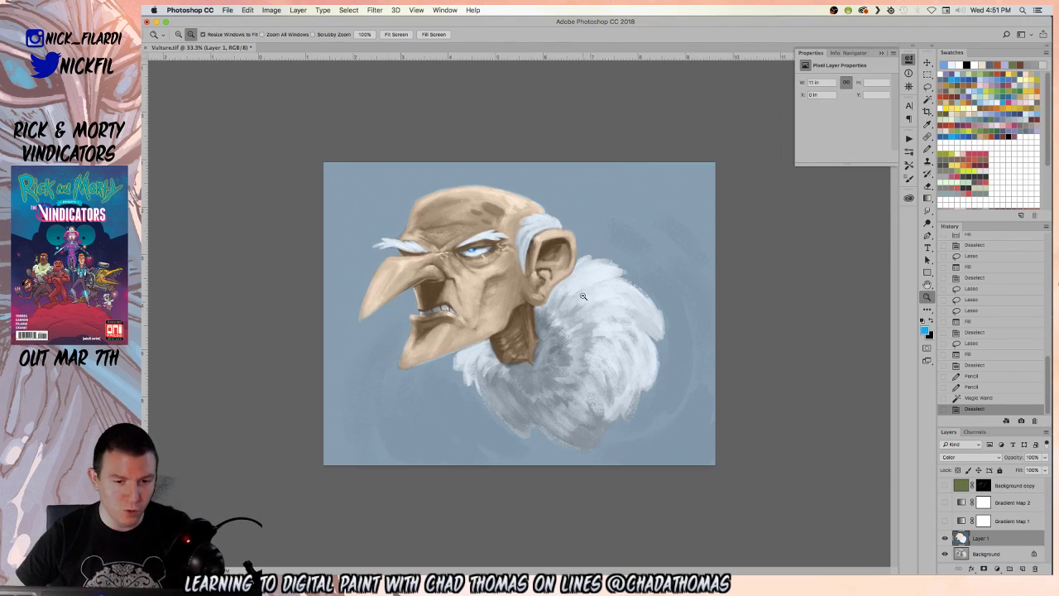
key(w)
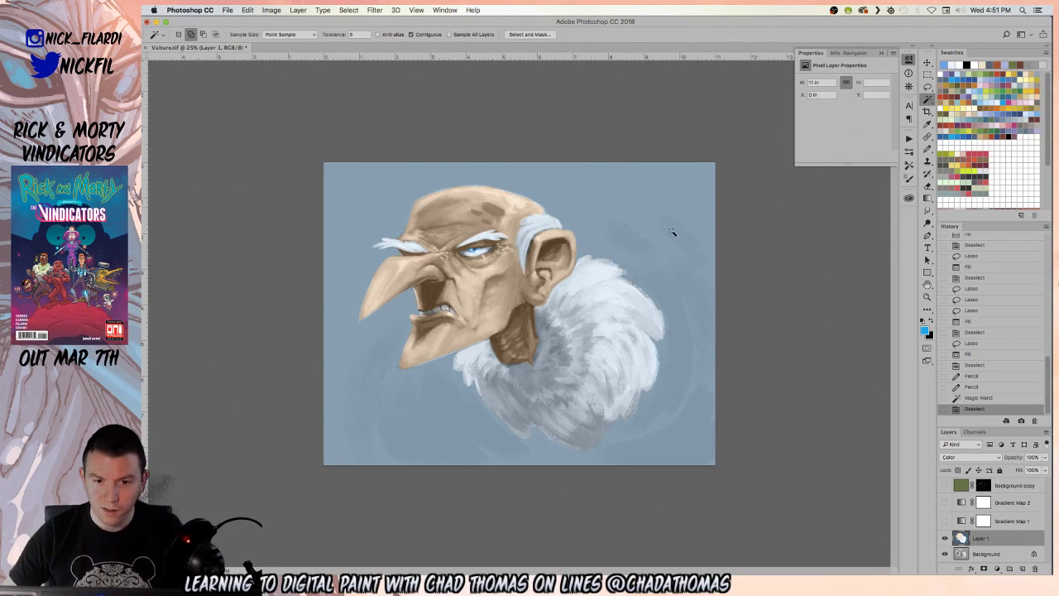
click(642, 233)
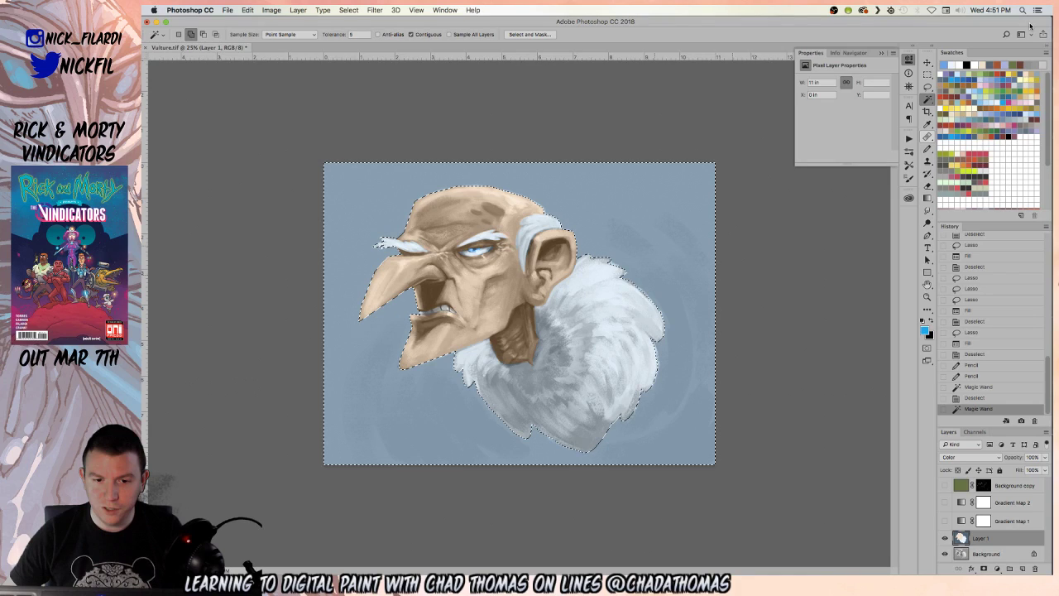
key(alt+BackSpace)
key(super+d)
- Select the whole canvas, tint Layer 1 with a faded reddish-brown fill, and deselect
key(z)
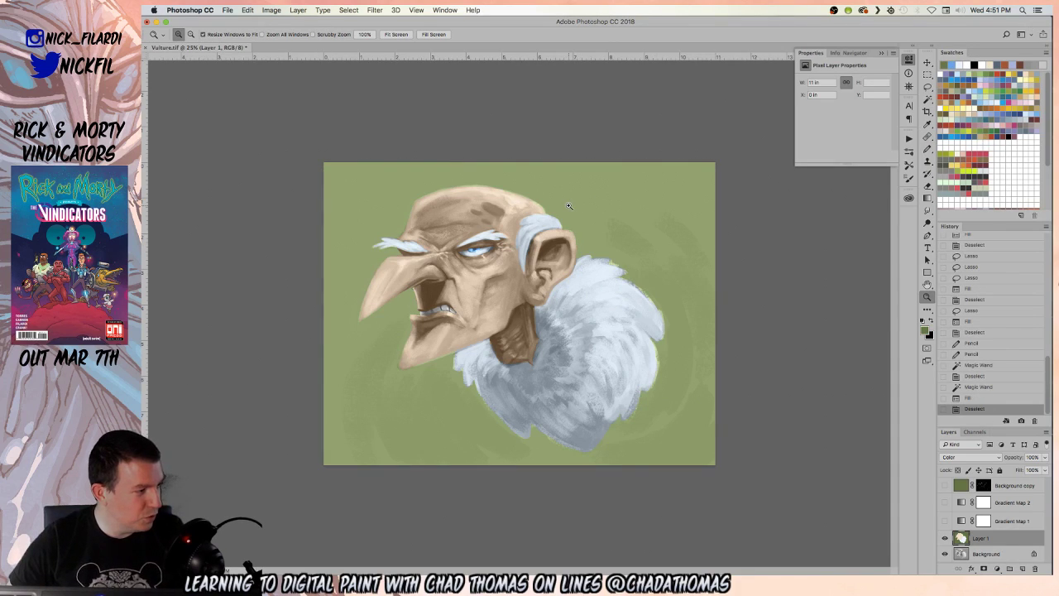
alt+click(550, 311)
key(super+a)
key(w)
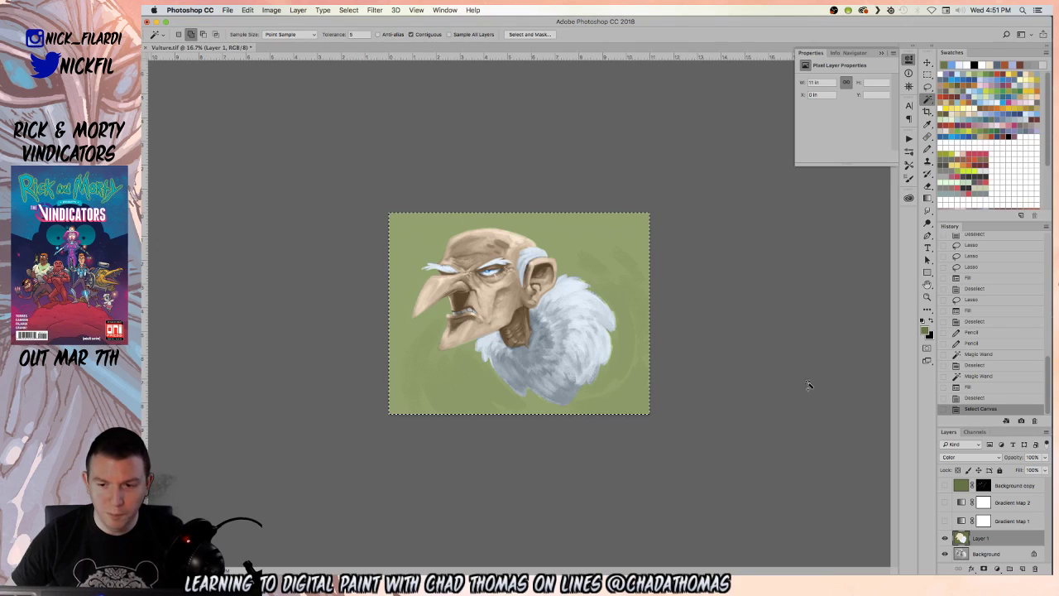
click(1005, 72)
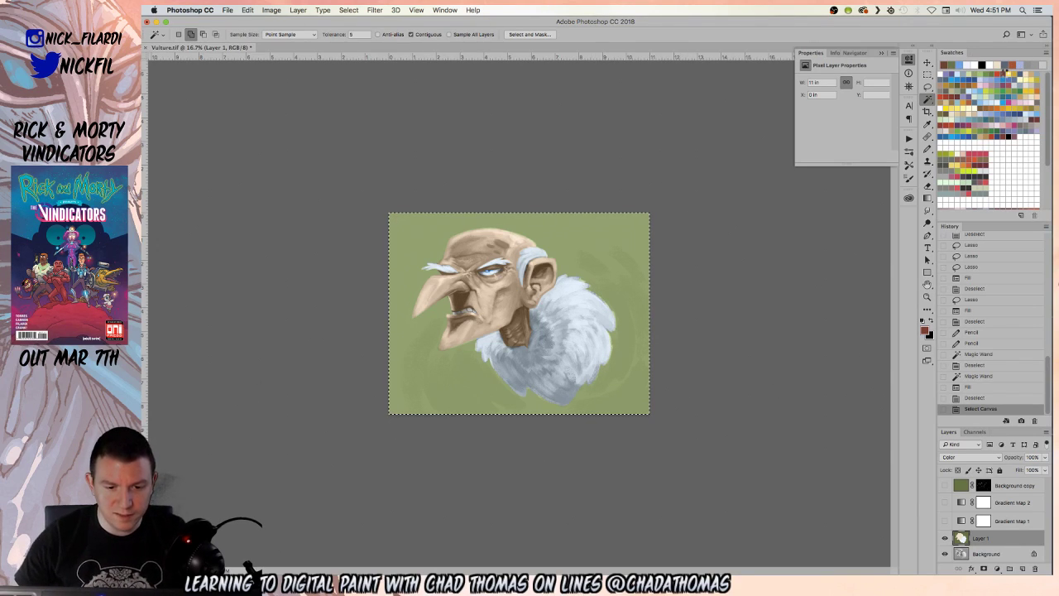
key(alt+BackSpace)
key(super+d)
key(z)
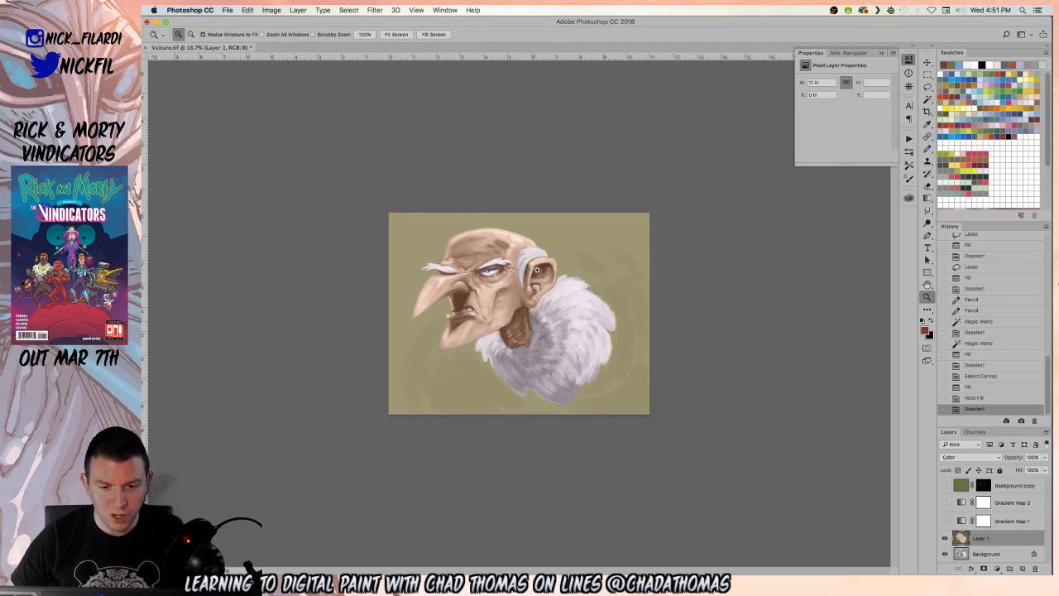
- Choose dark blue for the Gradient tool and try a Multiply-mode gradient upward from below the canvas on Layer 1
click(1018, 114)
key(g)
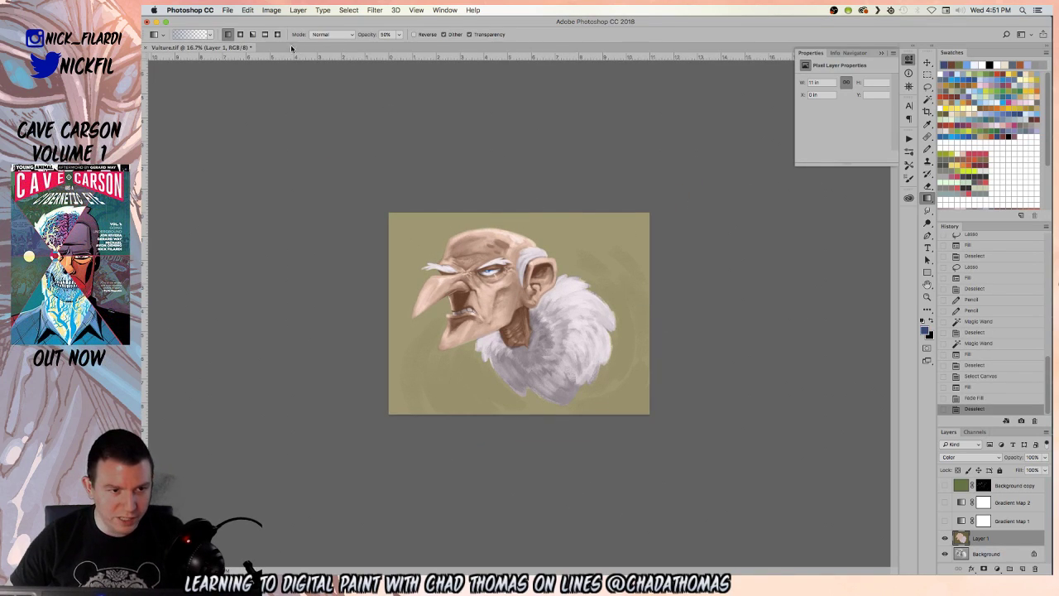
click(335, 35)
click(322, 68)
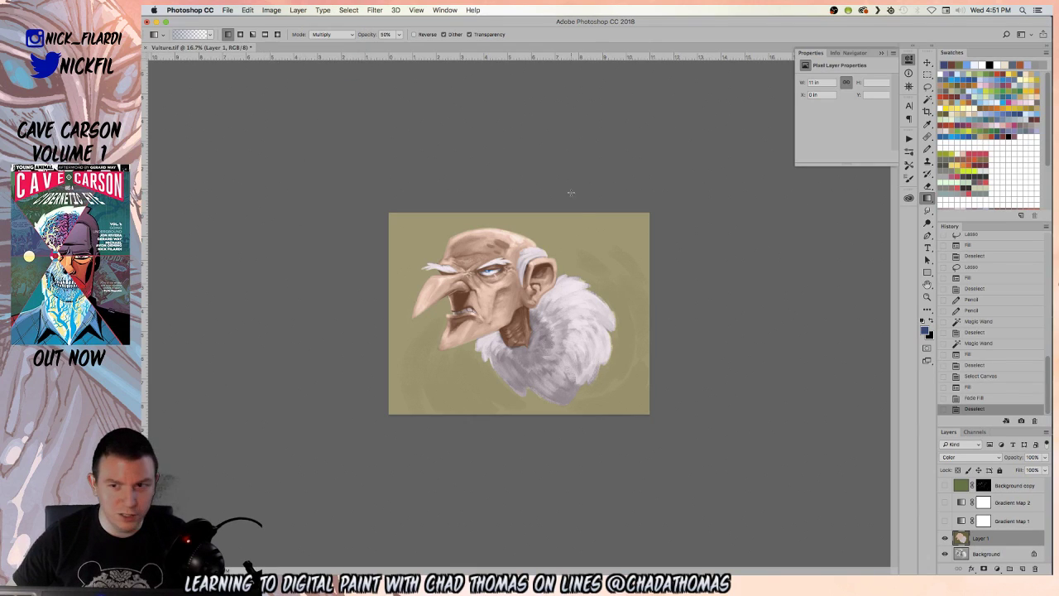
drag(519, 513, 532, 154)
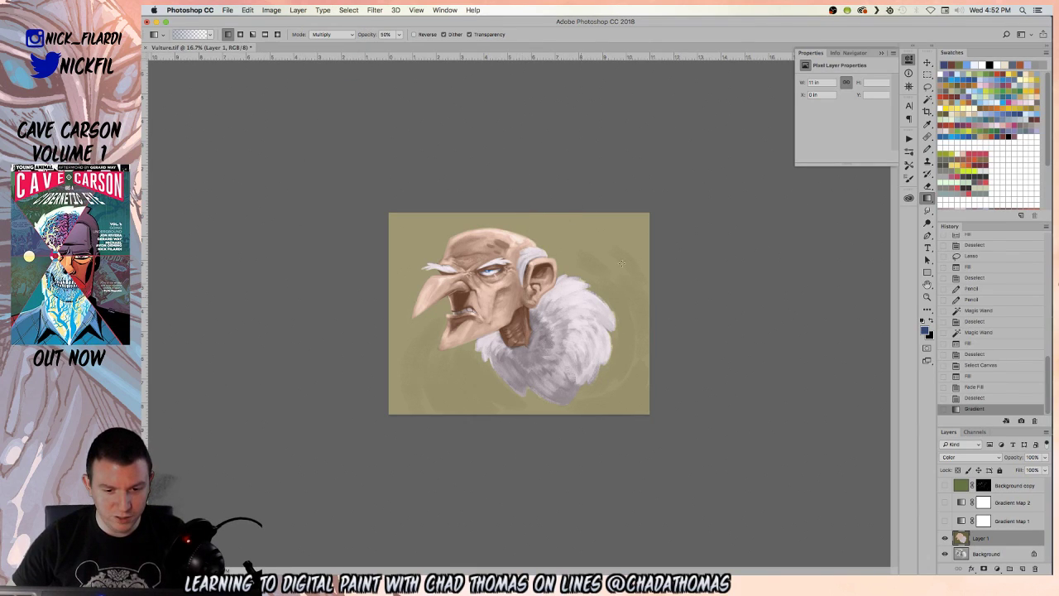
key(super+z)
- Set the gradient mode to Normal and apply the dark blue gradient to Layer 1, fading downward from above the canvas
click(331, 34)
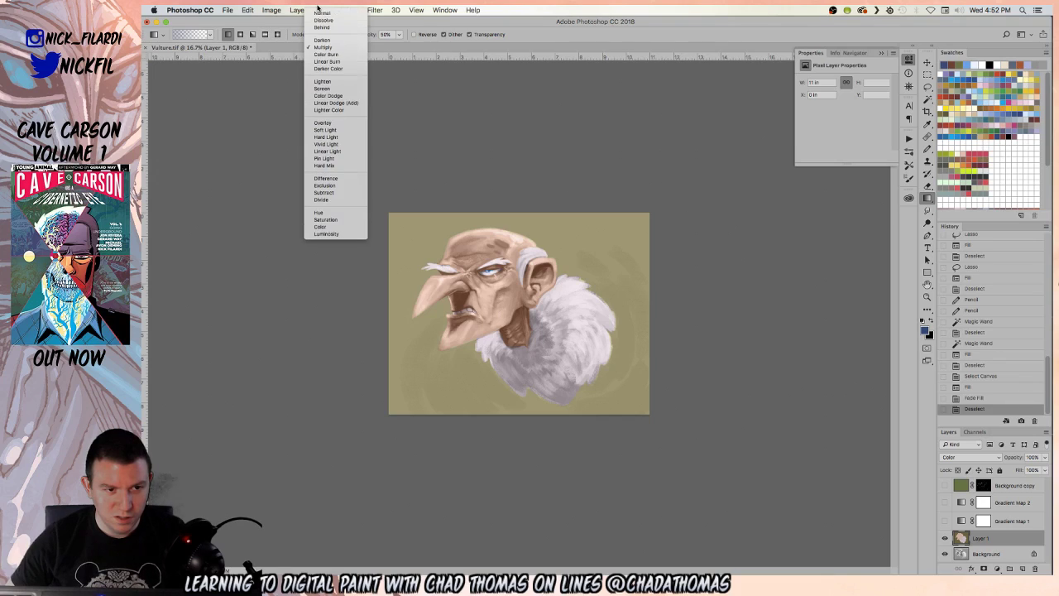
click(322, 13)
drag(516, 533, 559, 484)
key(super+z)
key(super+z)
drag(535, 171, 535, 442)
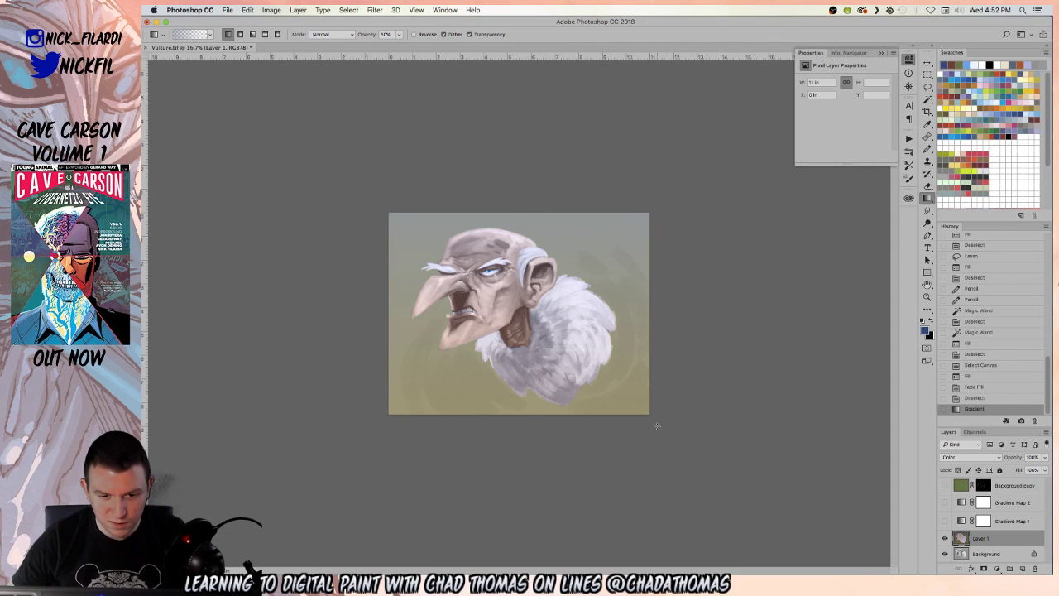
key(z)
click(747, 275)
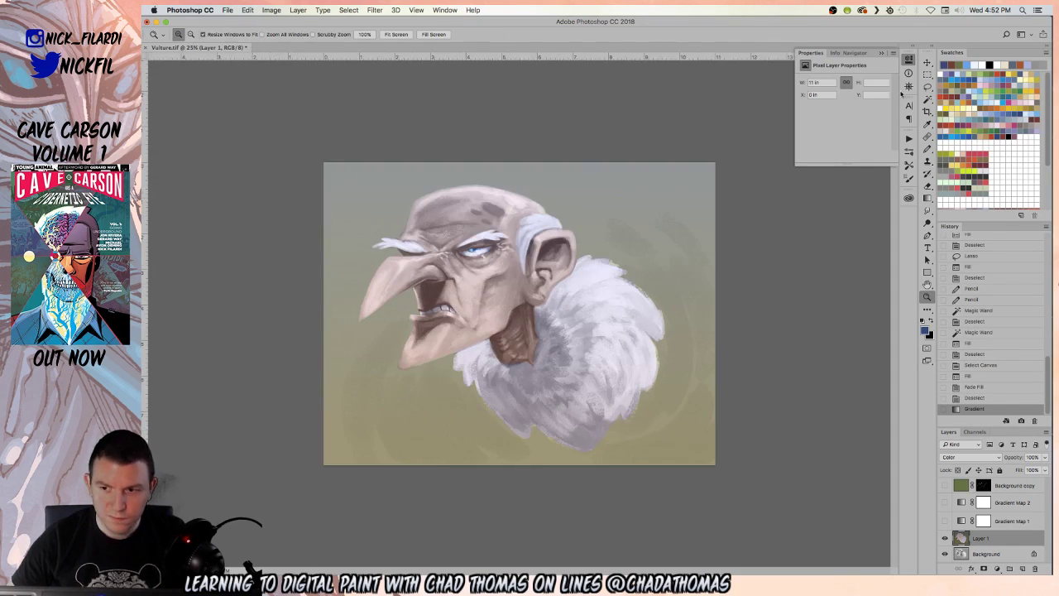
- Fill all of Layer 1 with green and fade the fill to 21% opacity
click(989, 67)
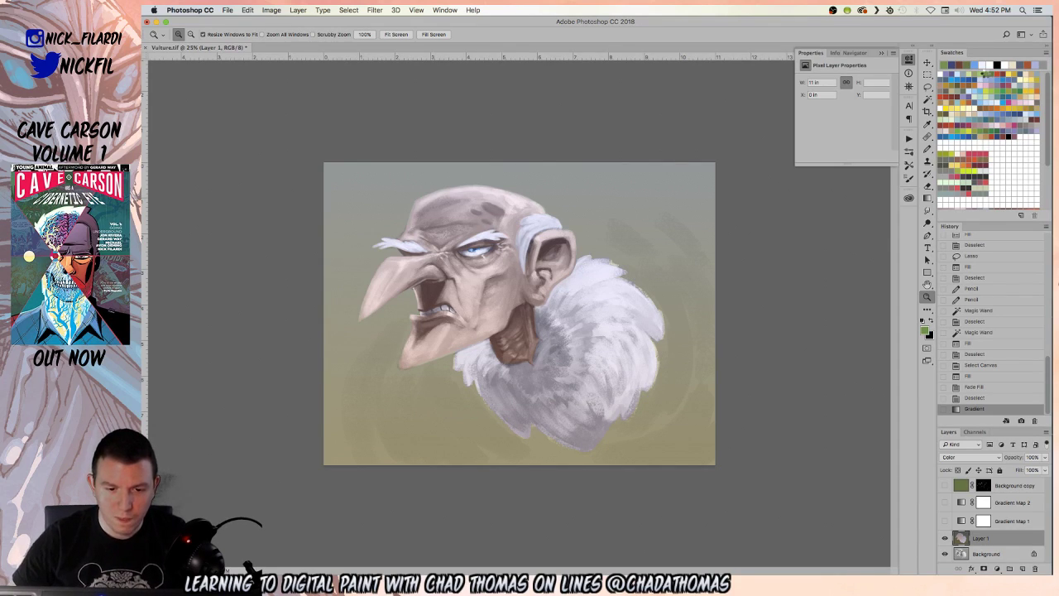
key(alt+BackSpace)
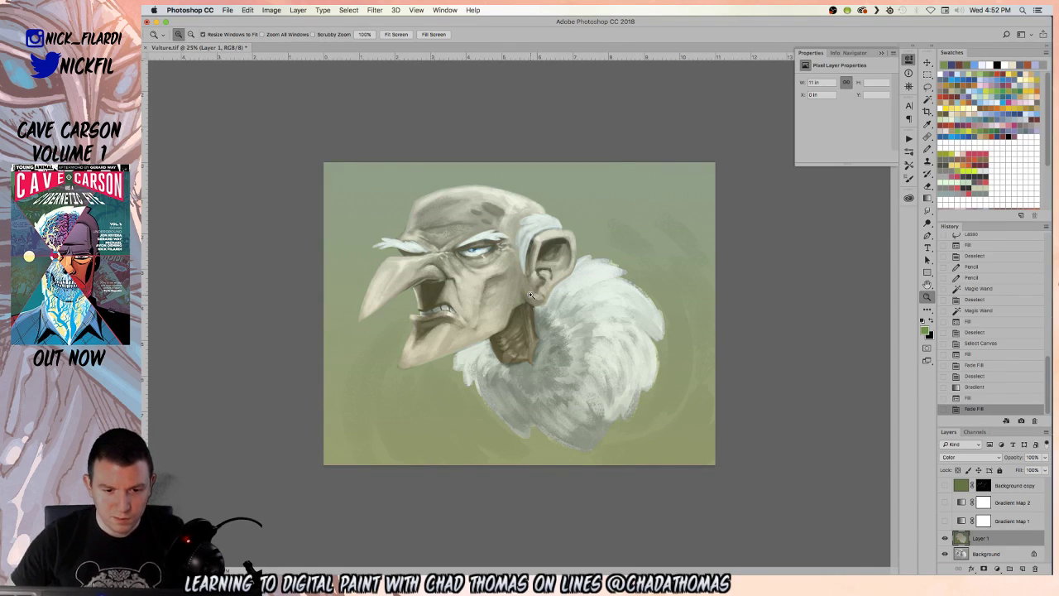
key(super+shift+f)
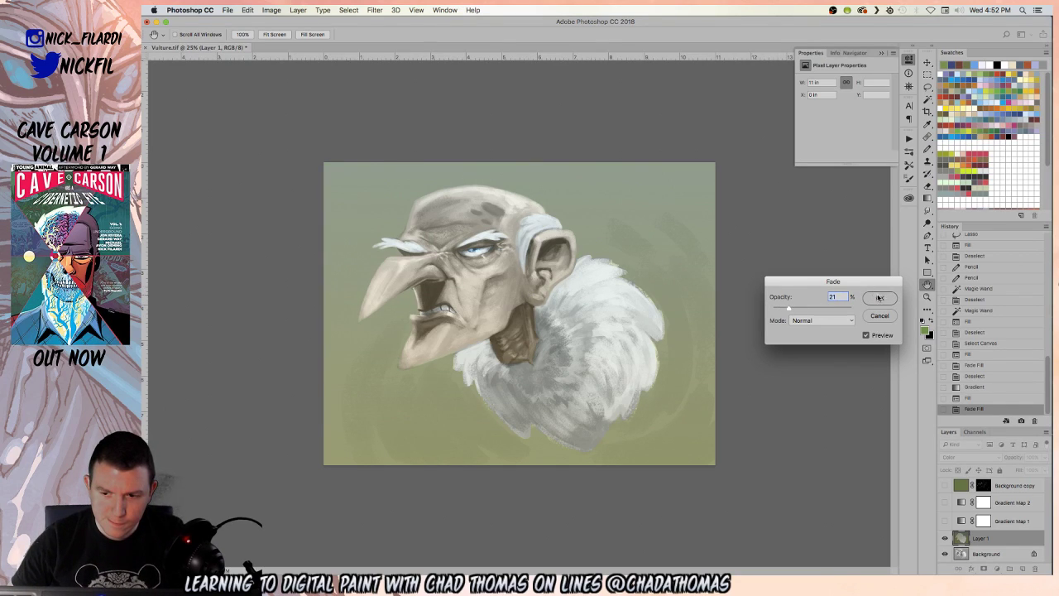
key(Return)
key(super+minus)
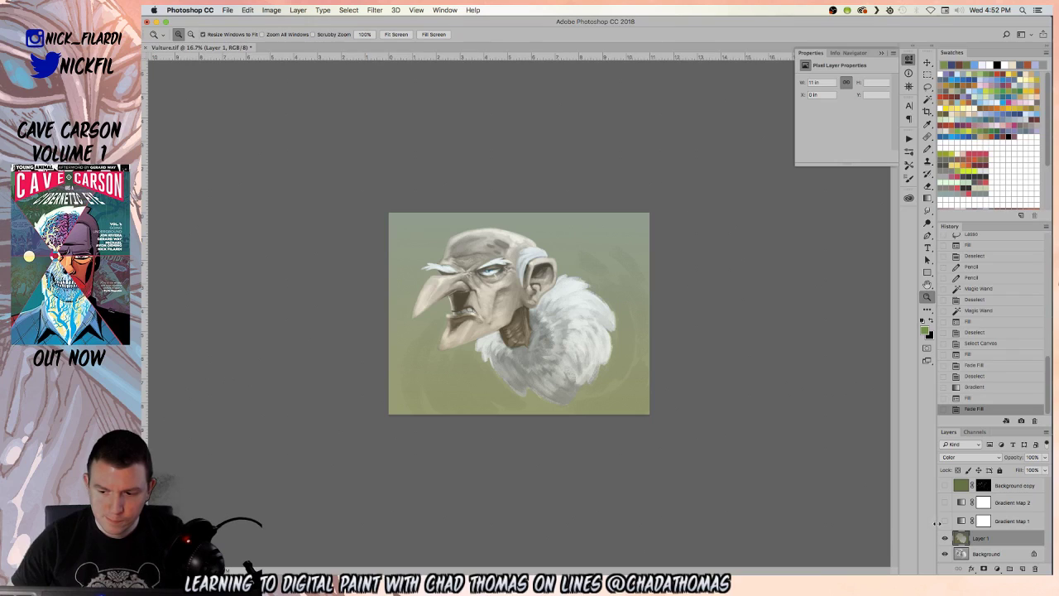
- Show the Gradient Map 1 layer and set it to Soft Light blending at 66% opacity
click(945, 521)
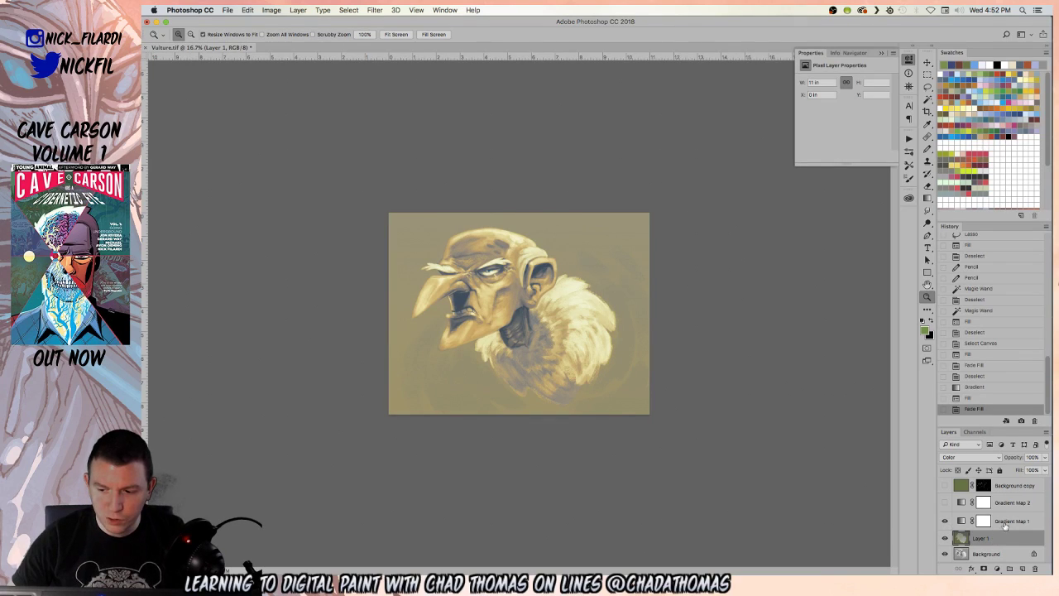
click(1008, 524)
click(962, 459)
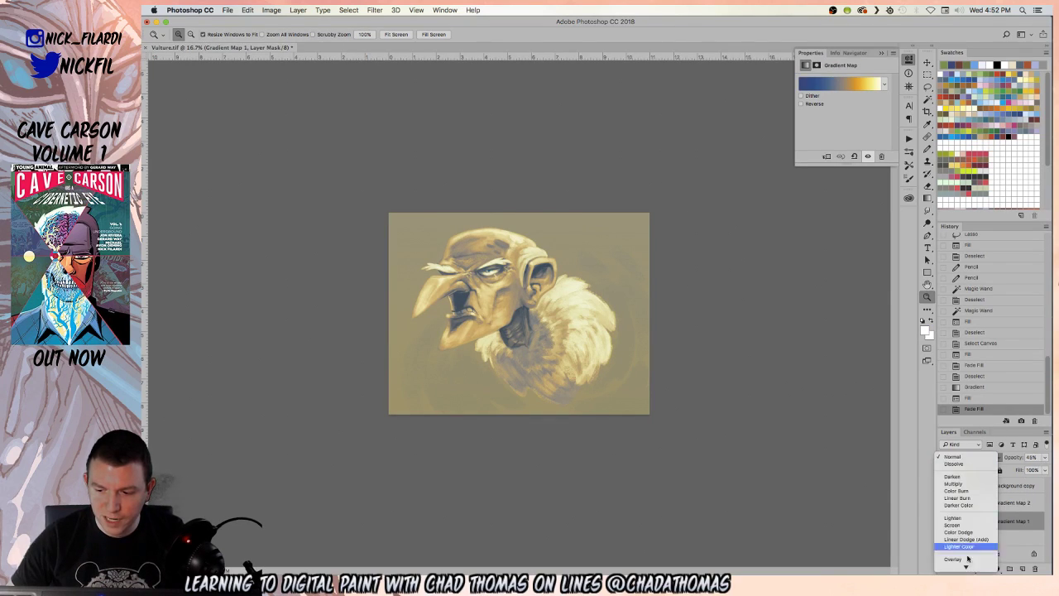
click(990, 544)
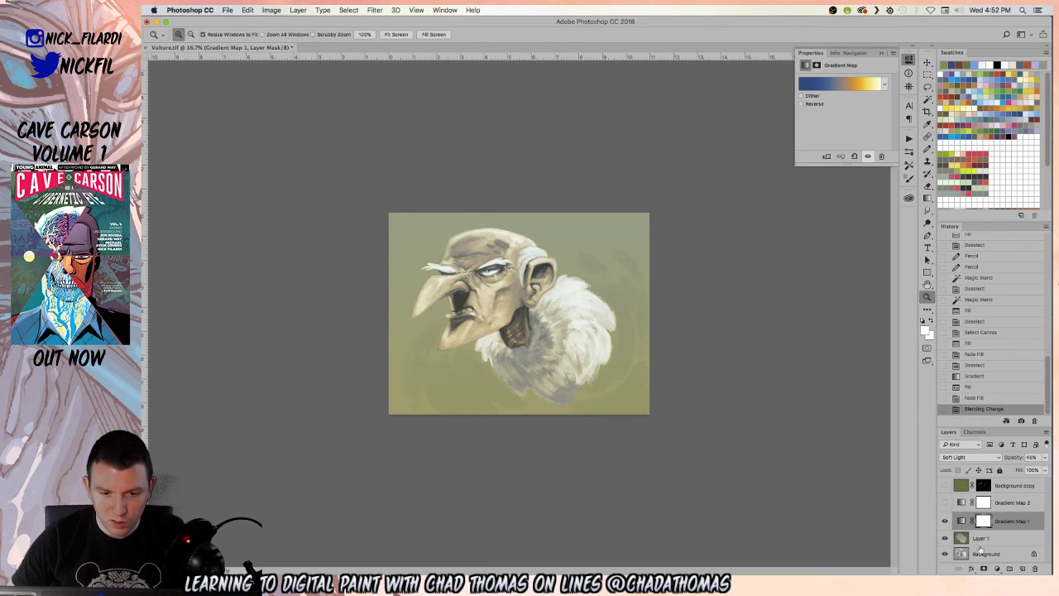
drag(1044, 457, 1030, 470)
click(541, 341)
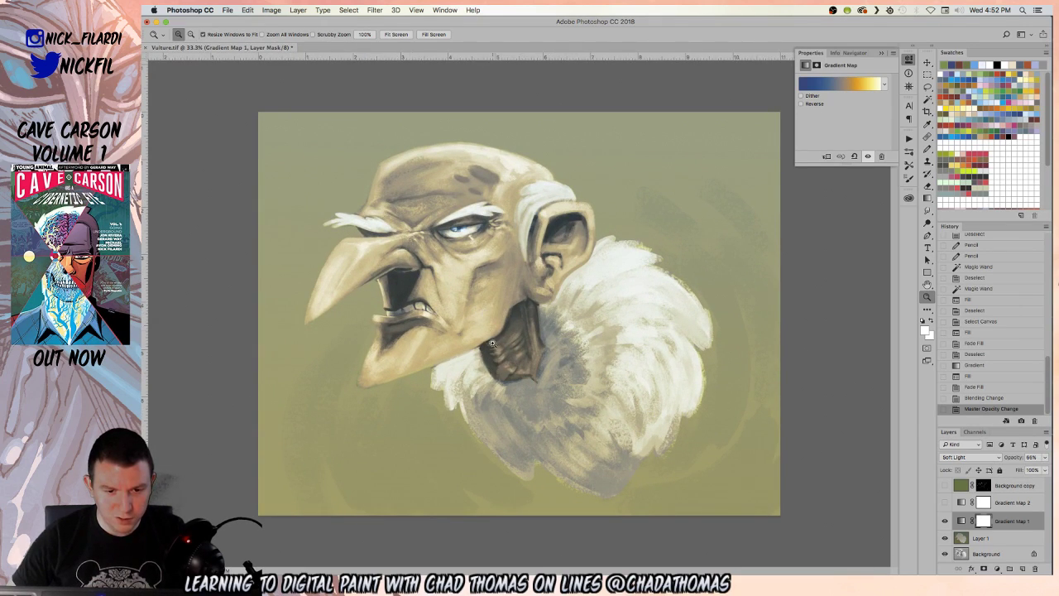
alt+click(565, 330)
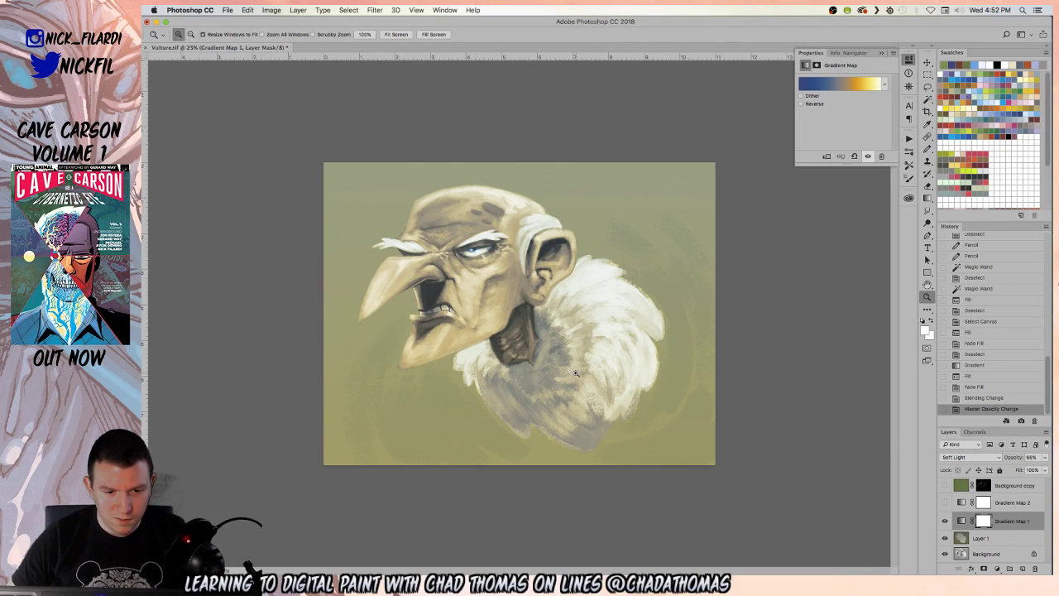
- Delete the hidden Gradient Map 2 adjustment layer and inspect the face up close
click(467, 254)
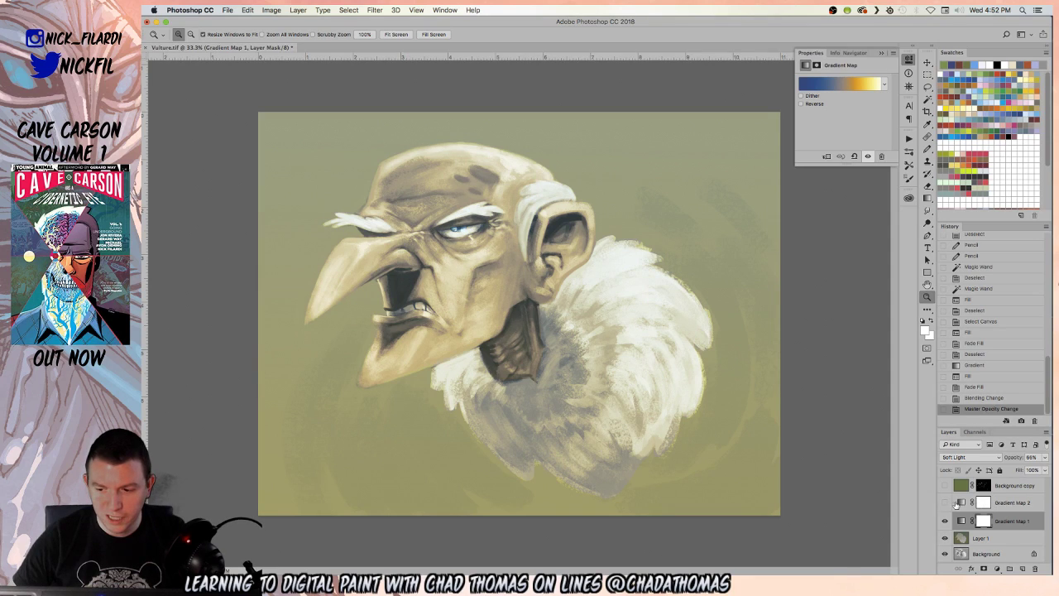
drag(1034, 504, 1038, 569)
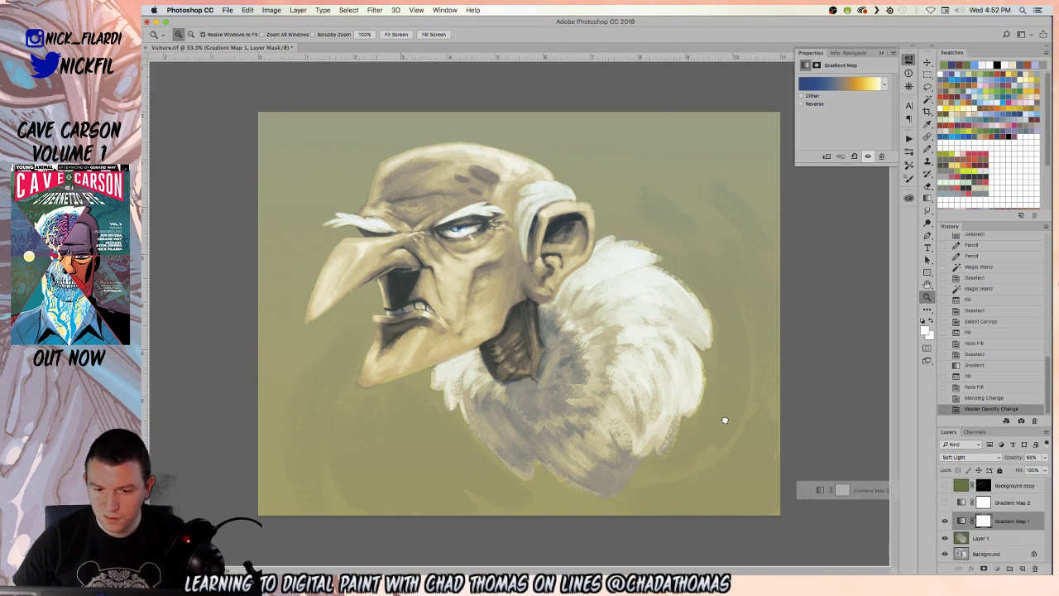
alt+click(473, 263)
click(472, 262)
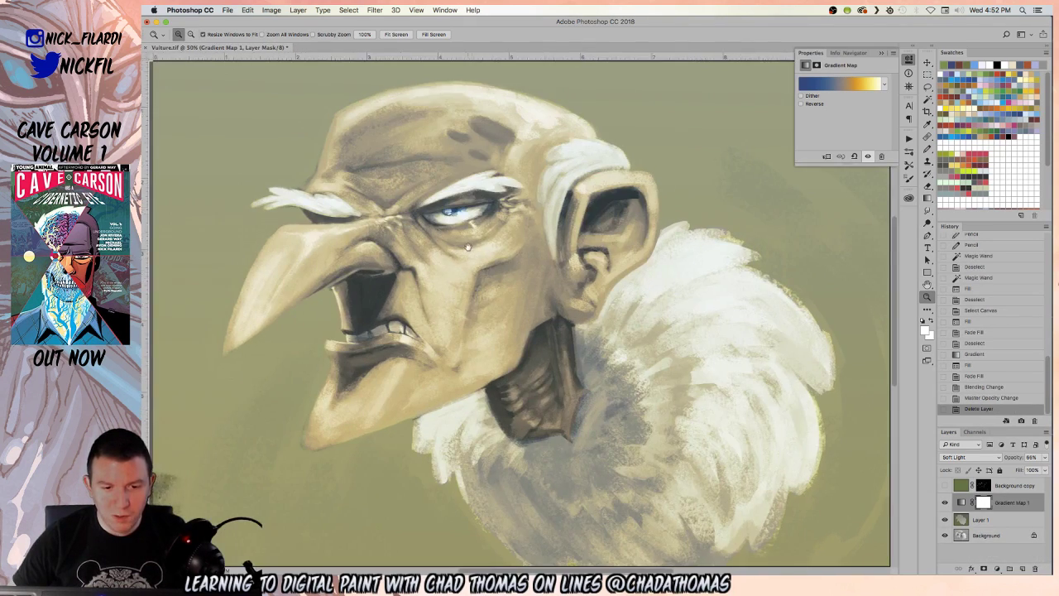
click(472, 262)
alt+click(625, 361)
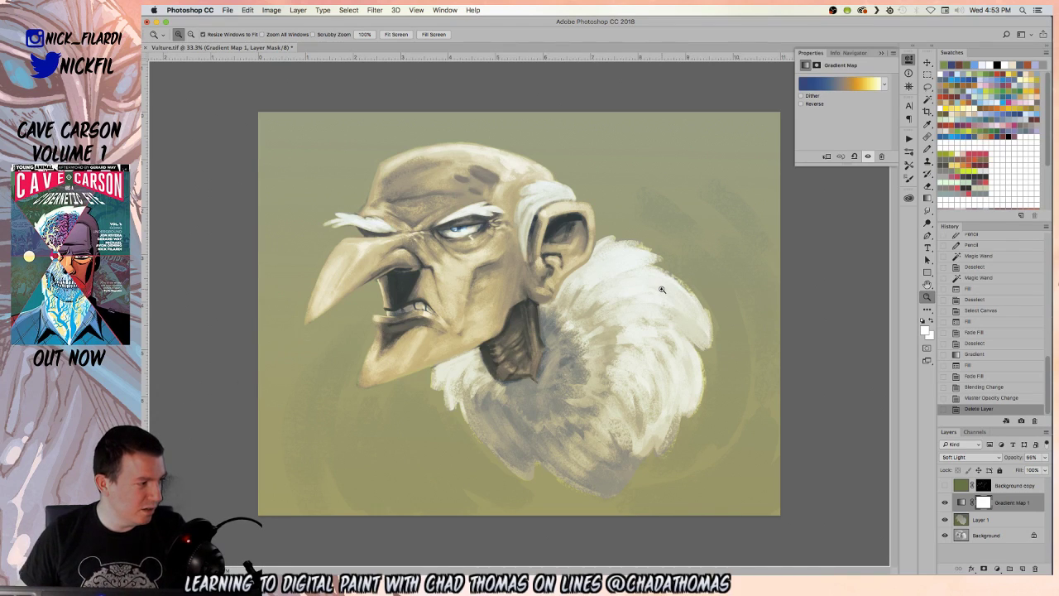
- Pick bright yellow-green and try gradients across Layer 1, first diagonally and once more upward from below the canvas
click(974, 522)
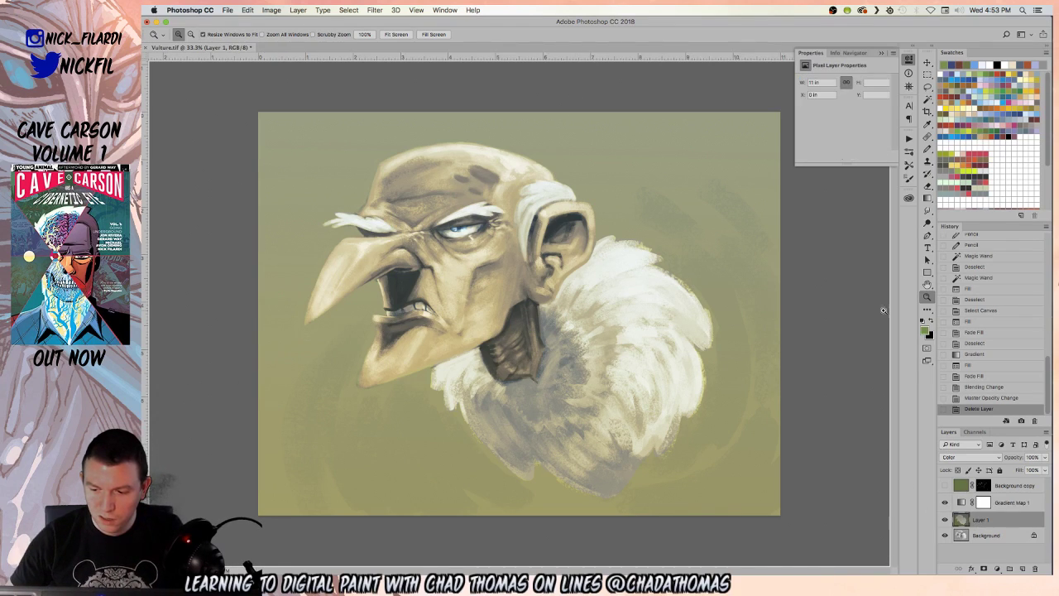
click(983, 92)
key(g)
drag(700, 478, 597, 269)
key(super+z)
key(super+minus)
key(super+minus)
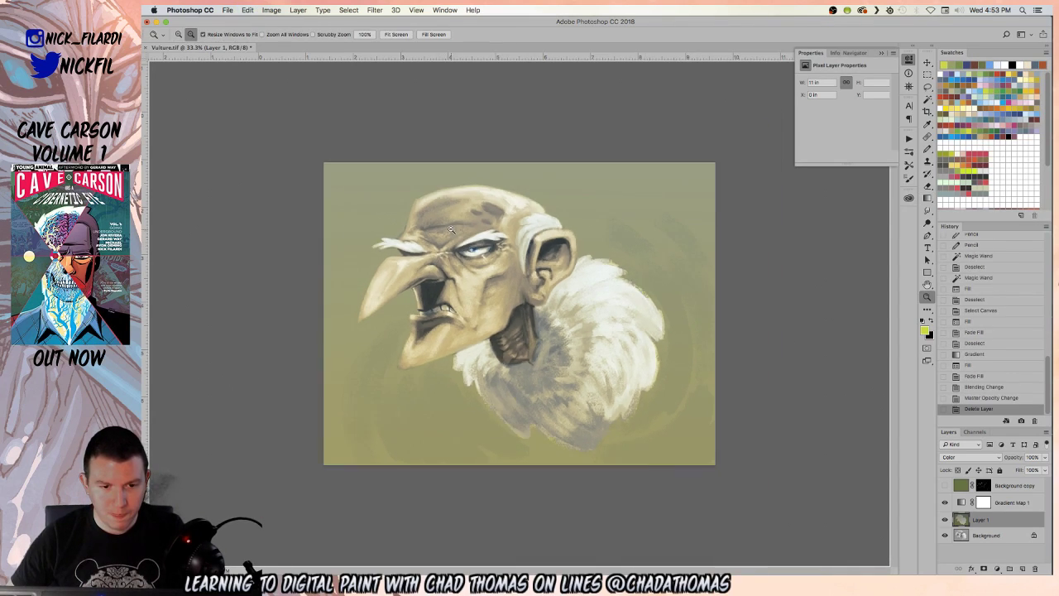
drag(509, 519, 498, 159)
key(super+z)
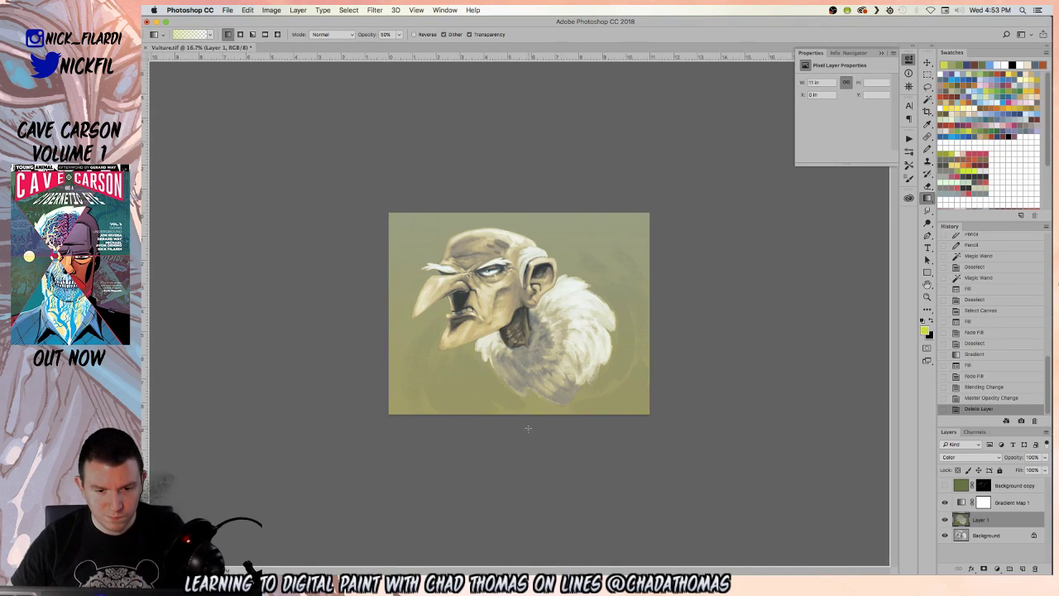
- Fill all of Layer 1 with the bright yellow-green and fade the fill to 20% opacity
key(alt+BackSpace)
key(super+shift+f)
key(Return)
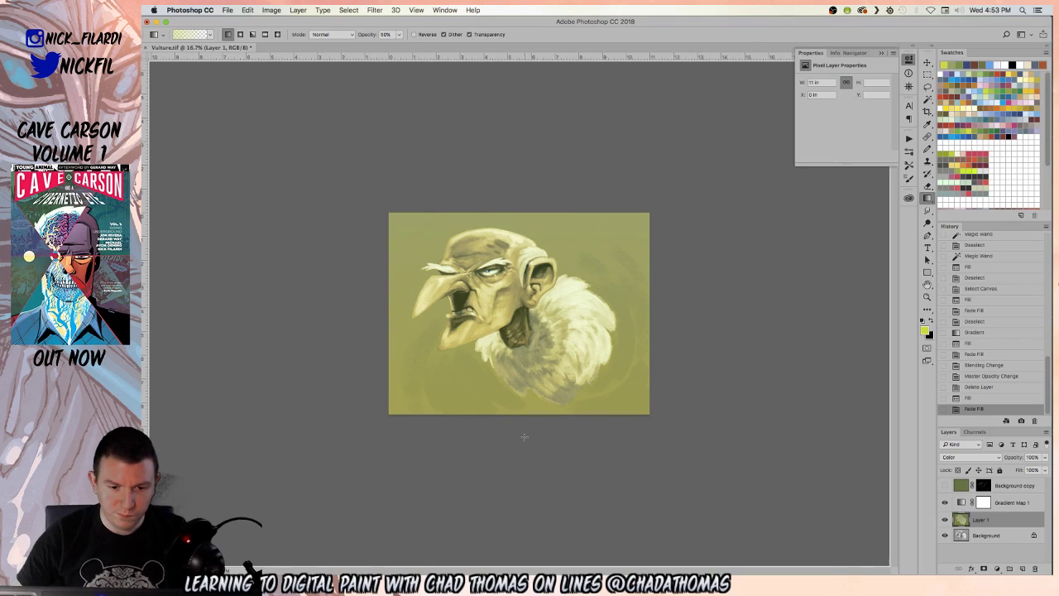
key(super+shift+f)
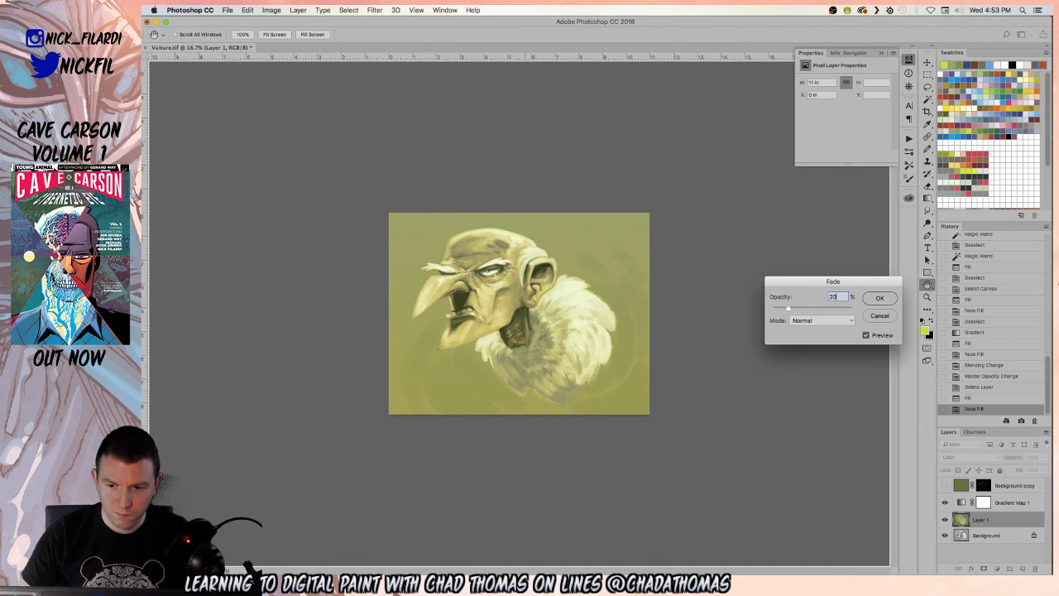
key(Return)
- Select the background bands around the head and ruff on Layer 1 with the Magic Wand, adding each area to the selection
key(super+minus)
key(w)
click(555, 260)
click(603, 239)
click(601, 358)
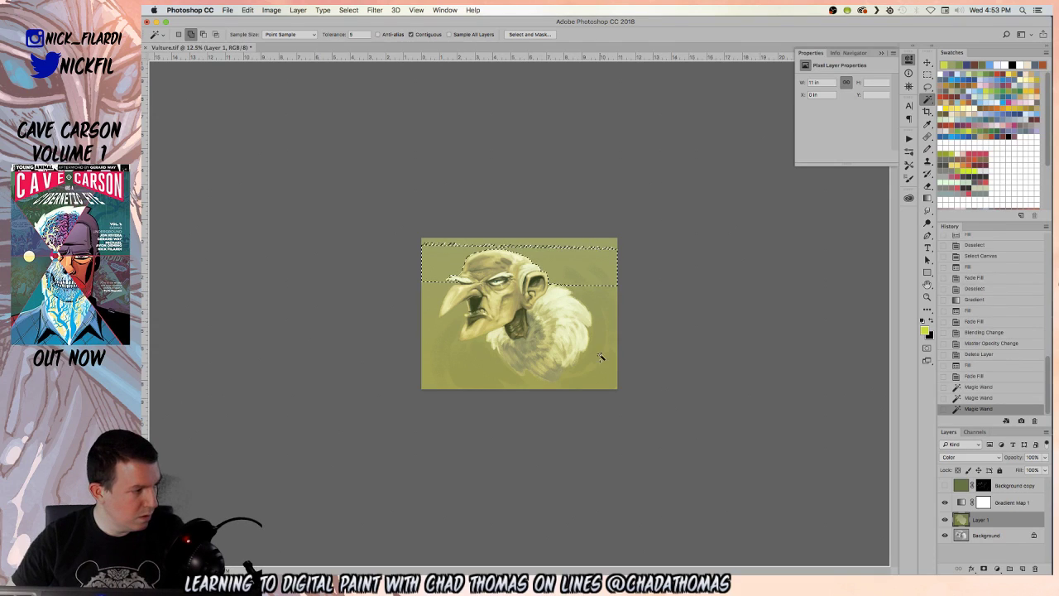
click(593, 373)
click(439, 355)
click(429, 291)
click(437, 335)
click(451, 316)
click(422, 307)
click(423, 308)
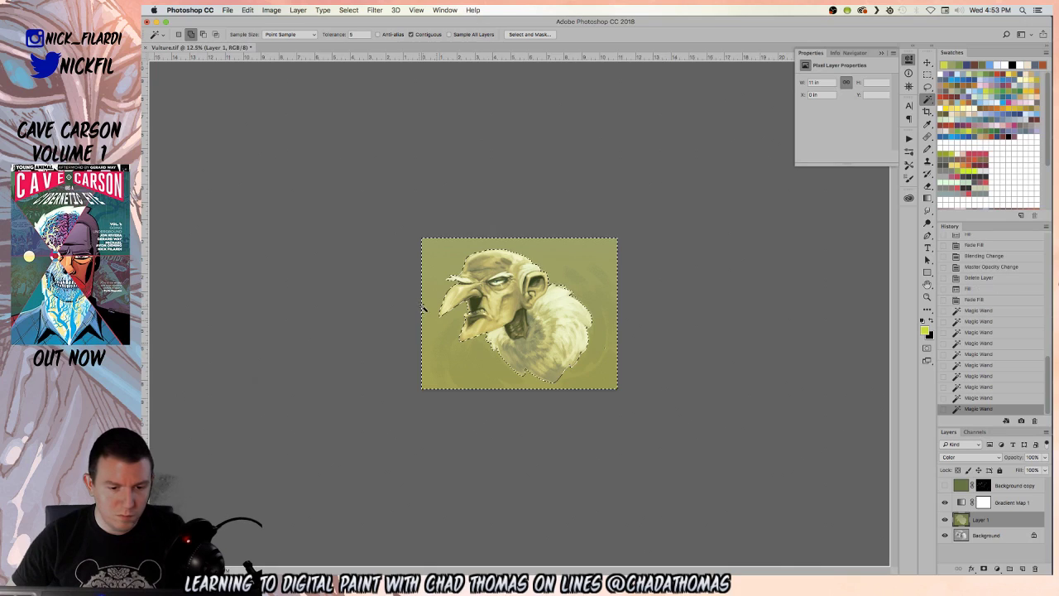
- Add the missed sliver beside the ruff to the background selection and fill it with a faded 75C 25M 100Y 0K green
key(z)
click(442, 336)
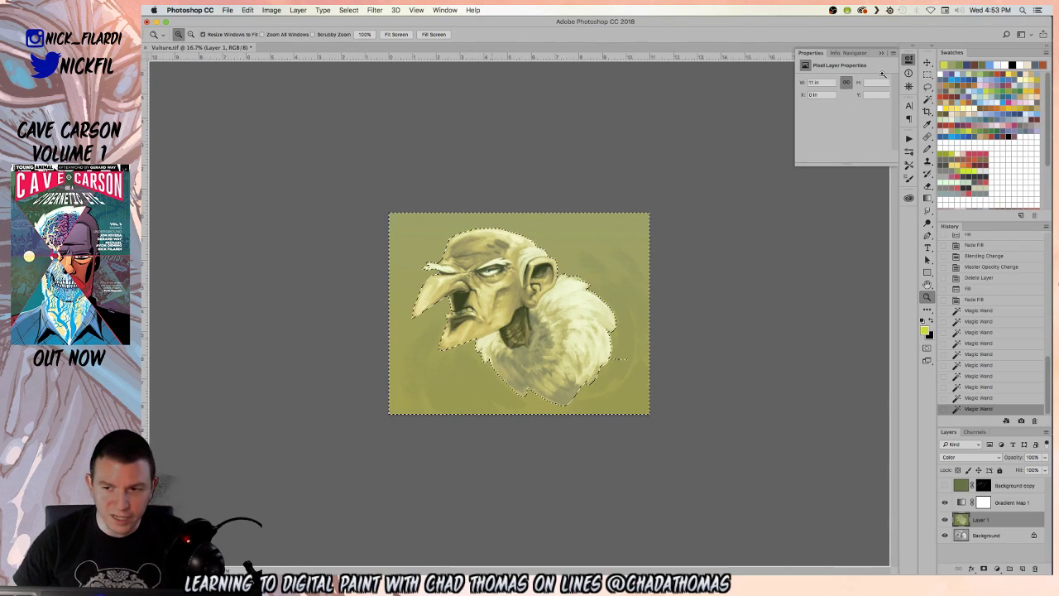
click(983, 71)
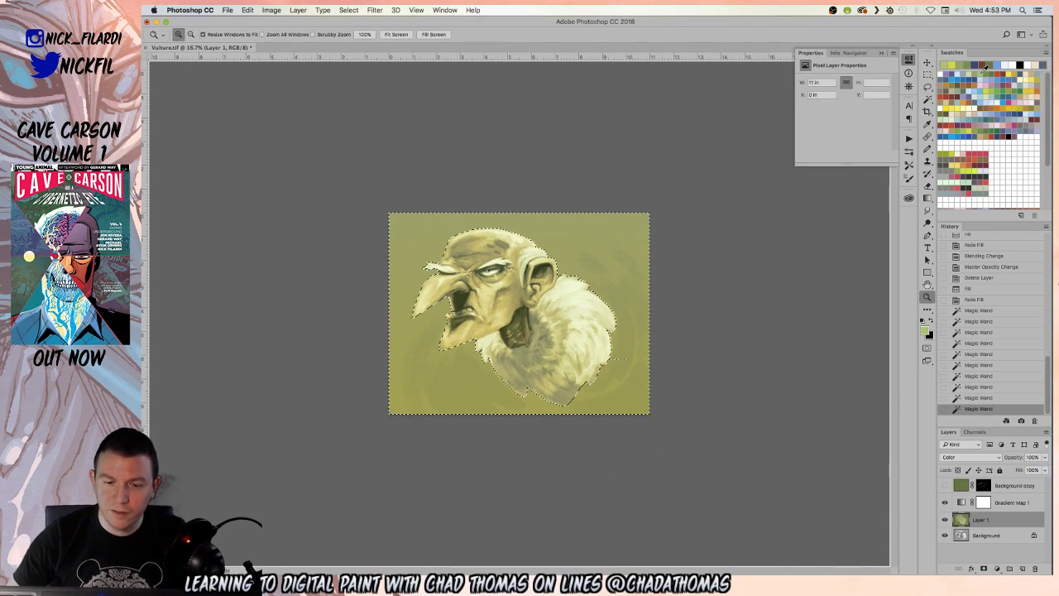
key(w)
click(619, 361)
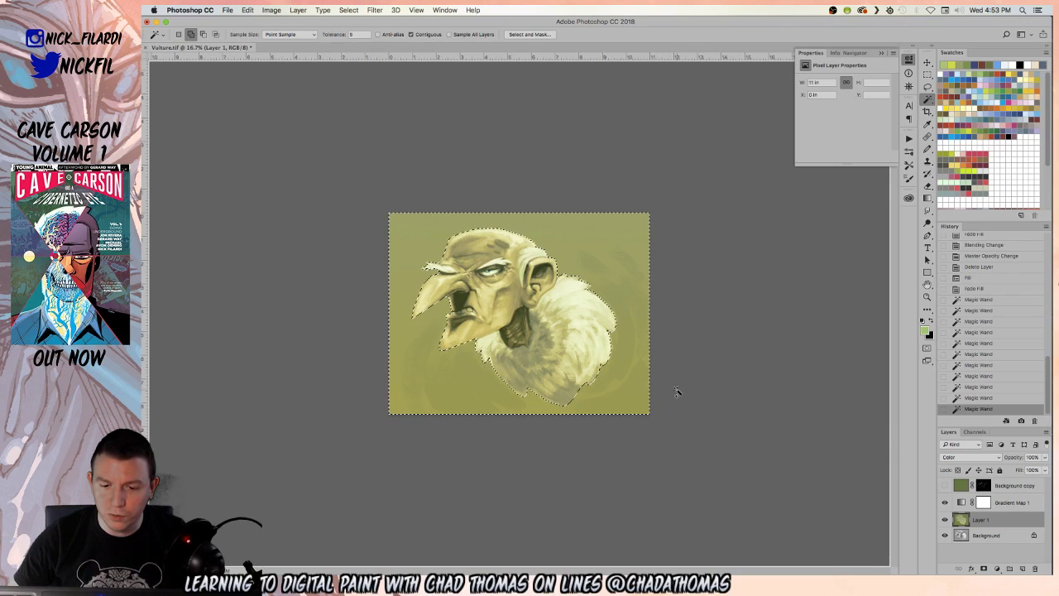
click(989, 71)
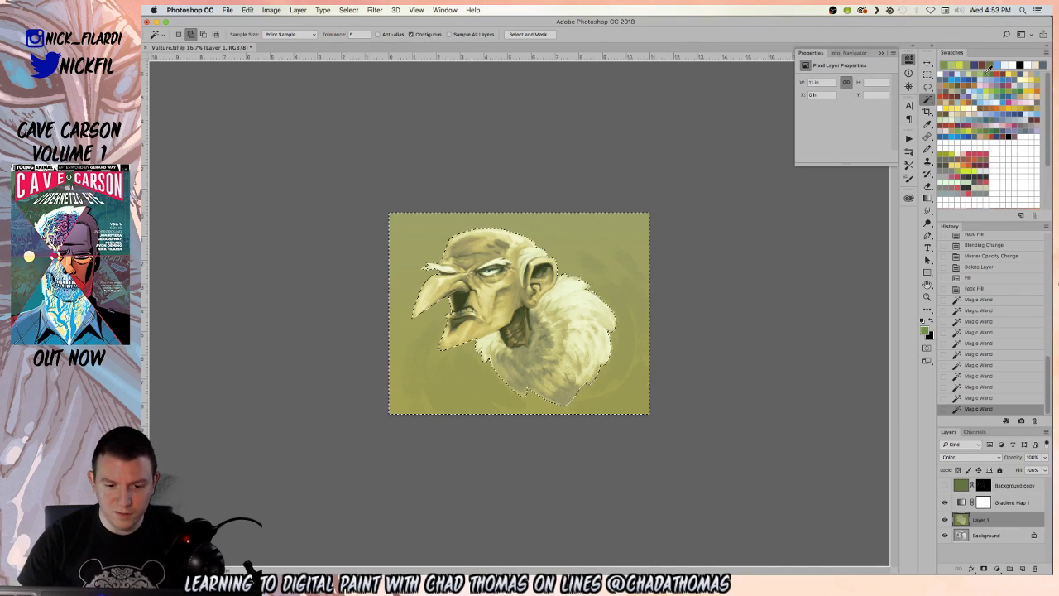
key(alt+BackSpace)
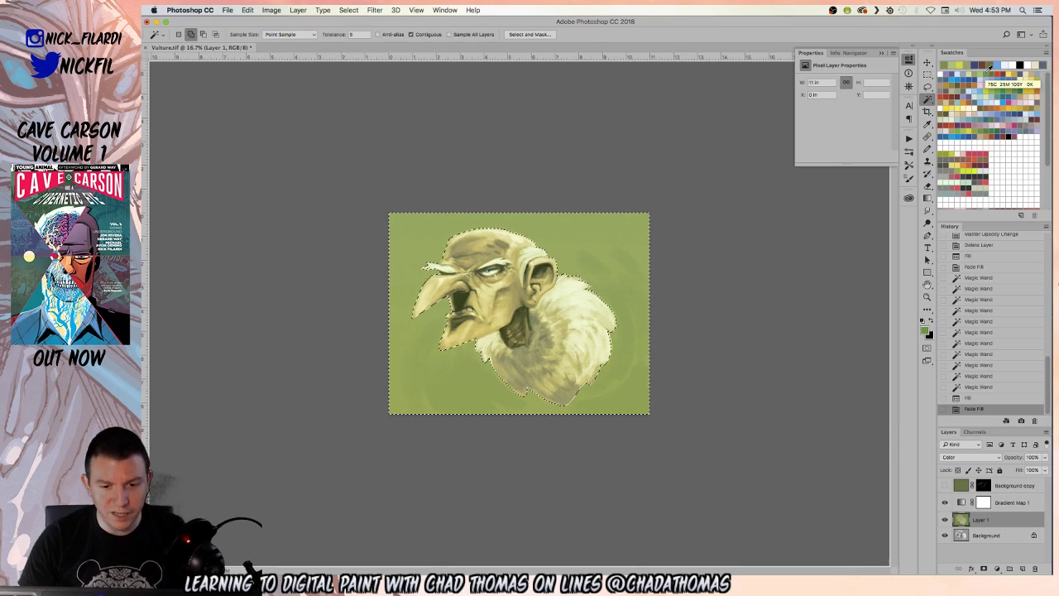
- Lay a light blue linear gradient from above the canvas downward over the selected background on Layer 1 and clear the selection
key(alt+BackSpace)
key(ctrl+shift+f)
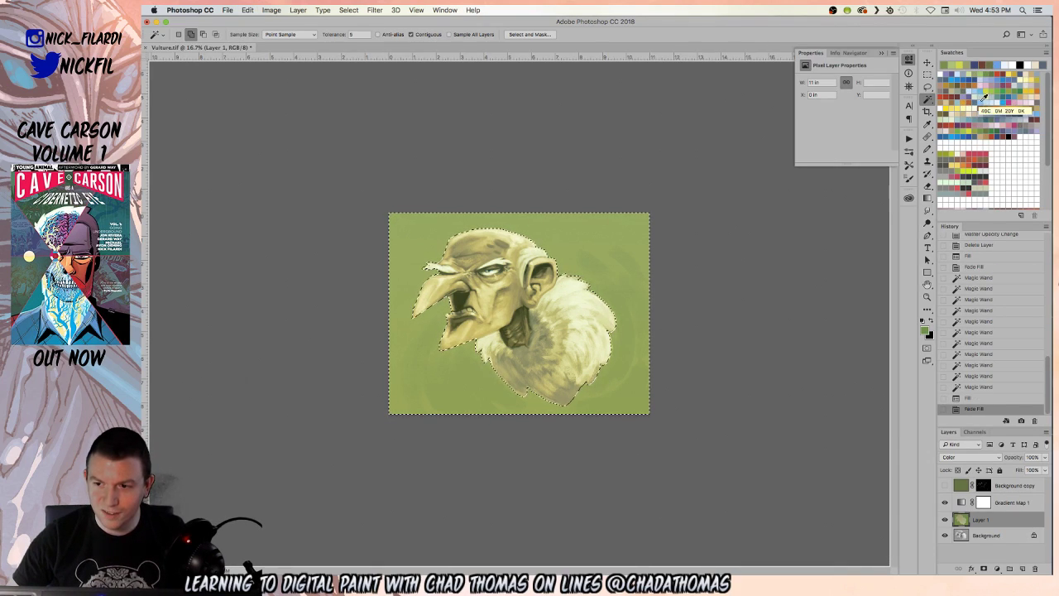
click(997, 64)
key(g)
drag(508, 166, 520, 464)
drag(540, 414, 539, 416)
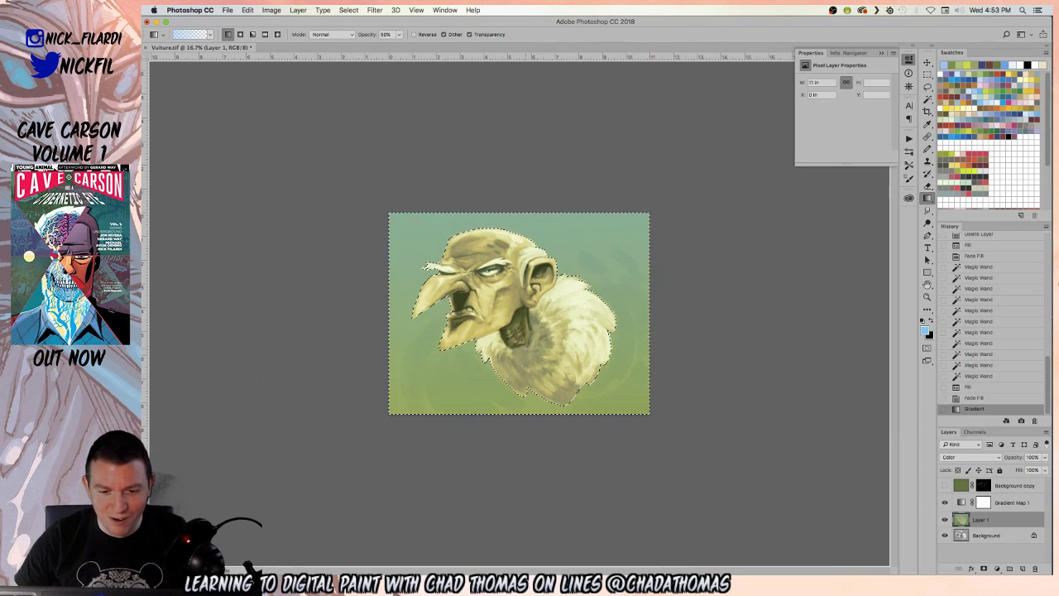
drag(528, 170, 615, 480)
key(super+d)
key(z)
click(539, 293)
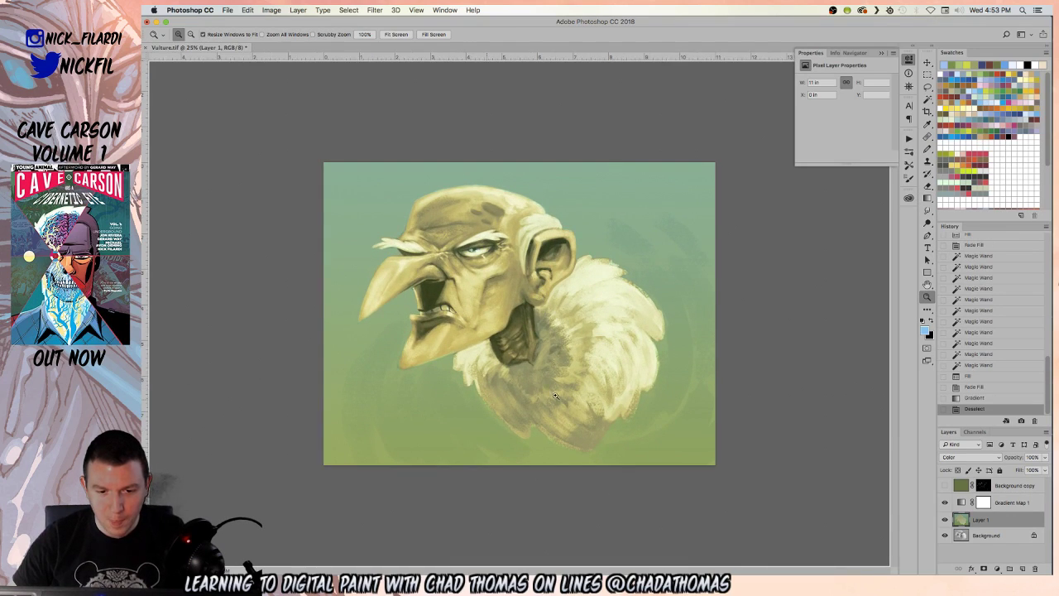
- Add a new layer above Background copy, preview Background copy briefly, and make the new layer active
click(1002, 488)
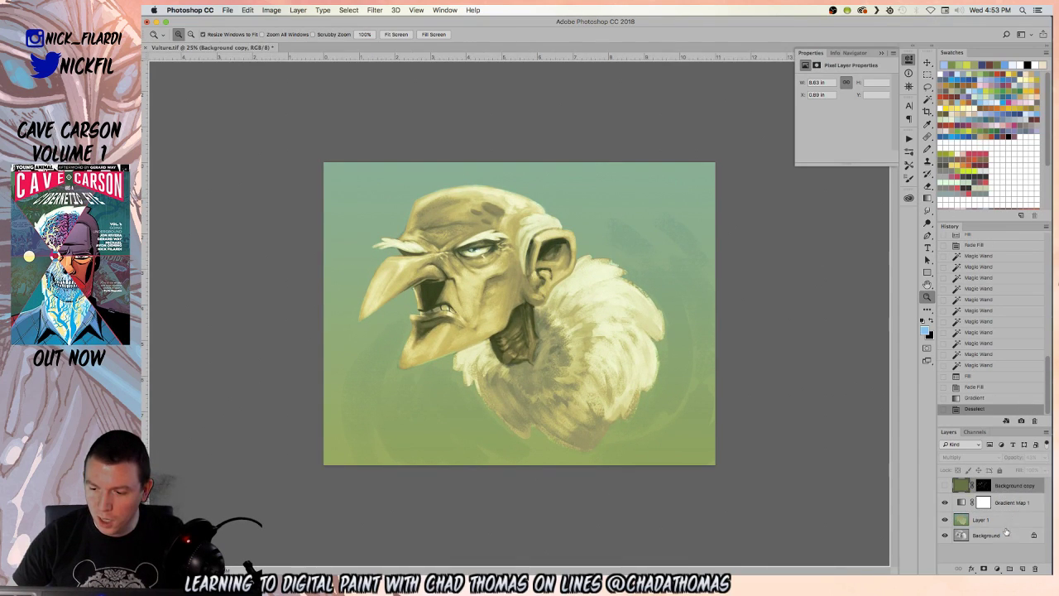
click(1021, 565)
mouse_move(1005, 501)
mouse_down()
mouse_move(1034, 569)
mouse_move(1005, 552)
mouse_move(1014, 501)
mouse_up()
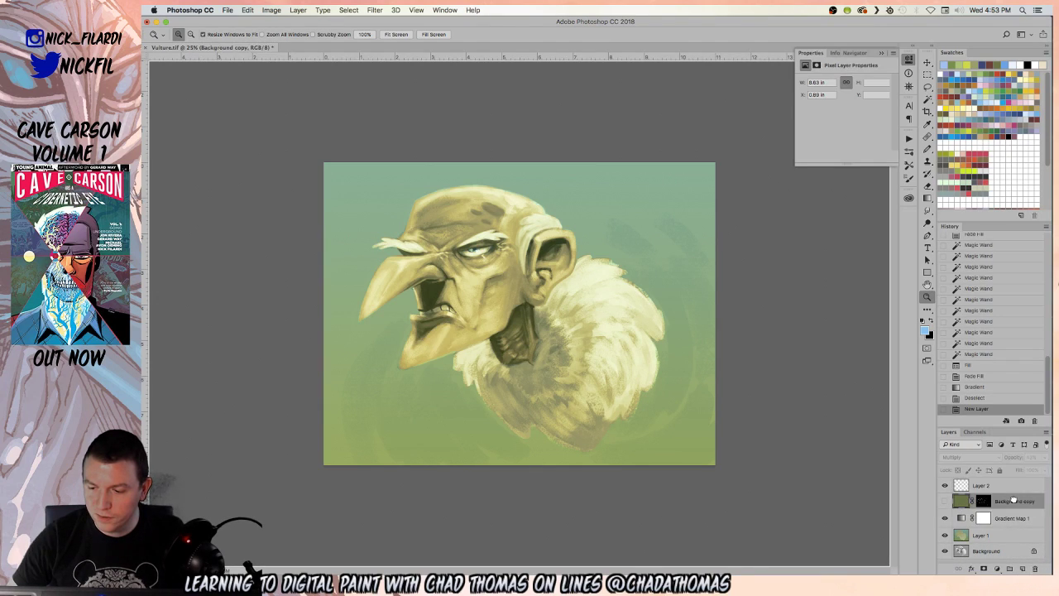
click(944, 501)
click(944, 501)
click(989, 485)
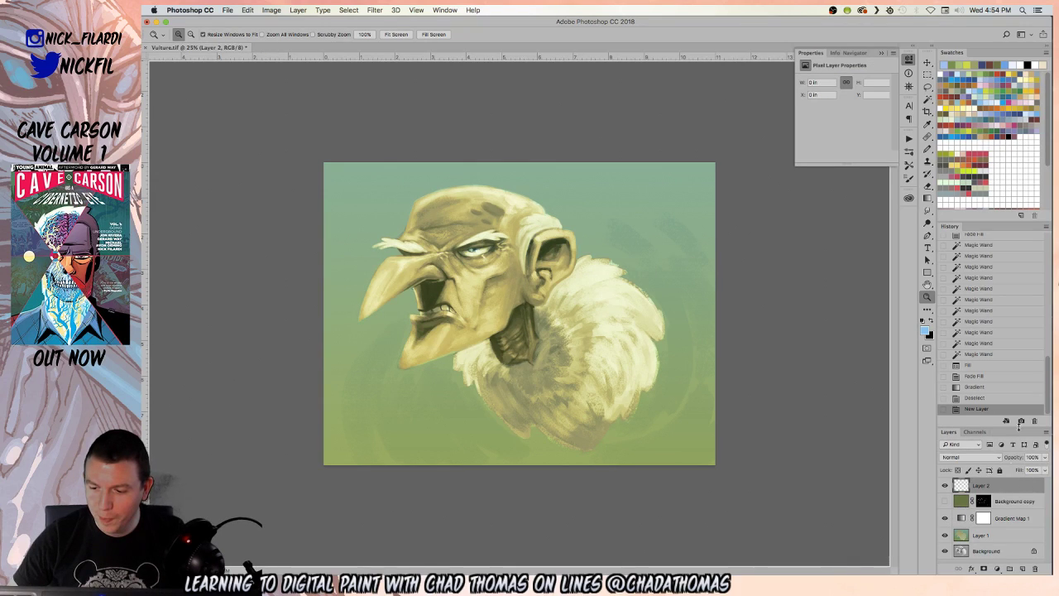
- Set the Gradient tool to a radial gradient in Screen mode, keeping the light blue foreground color
click(926, 331)
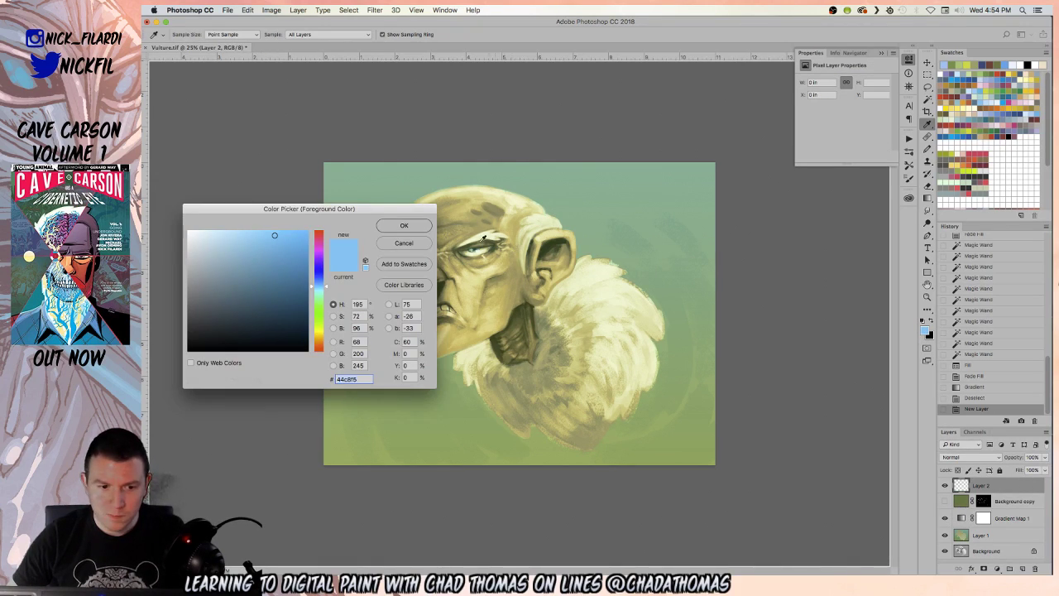
click(383, 243)
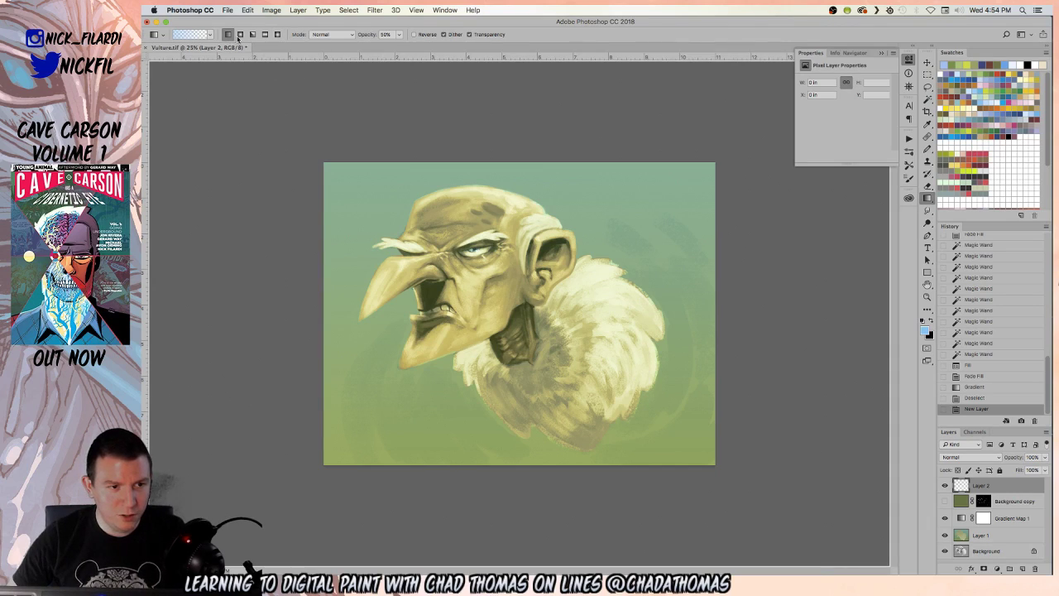
click(333, 35)
click(339, 113)
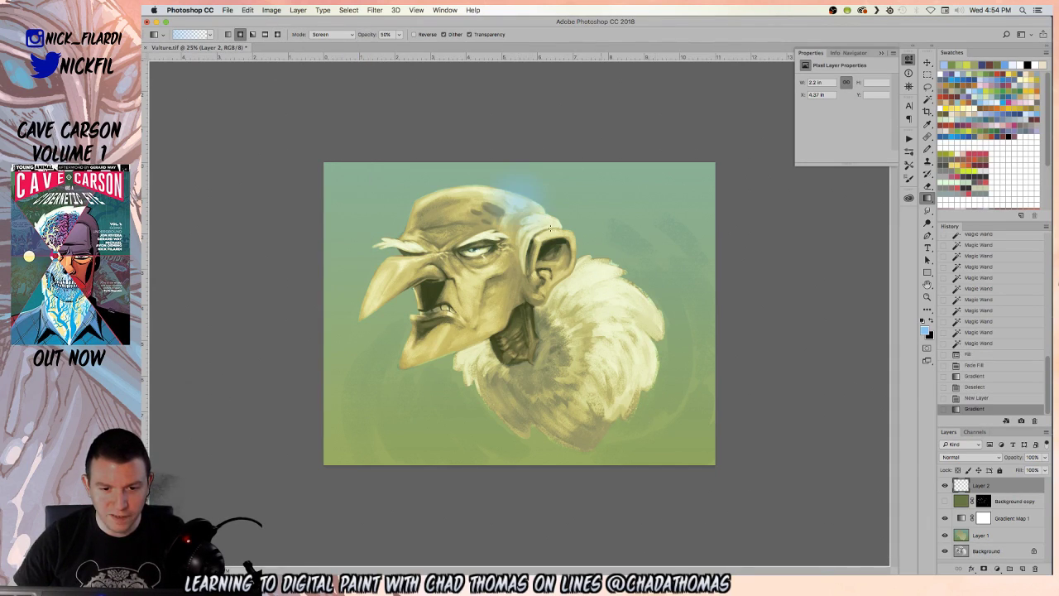
- Set Layer 2 to Screen blending and try a light blue radial glow behind the top of the head
click(976, 457)
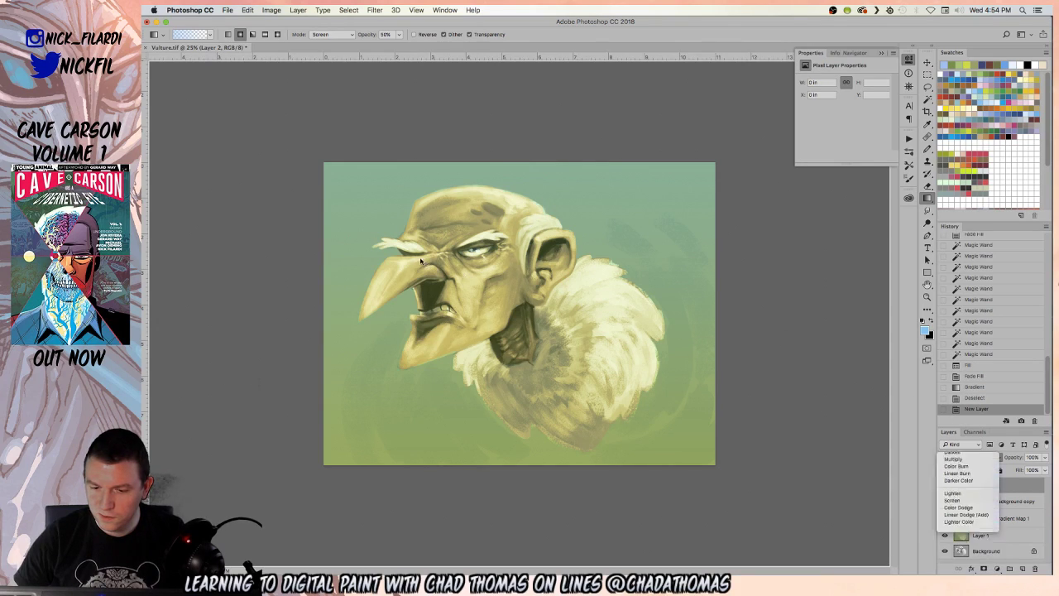
click(961, 527)
drag(511, 201, 541, 123)
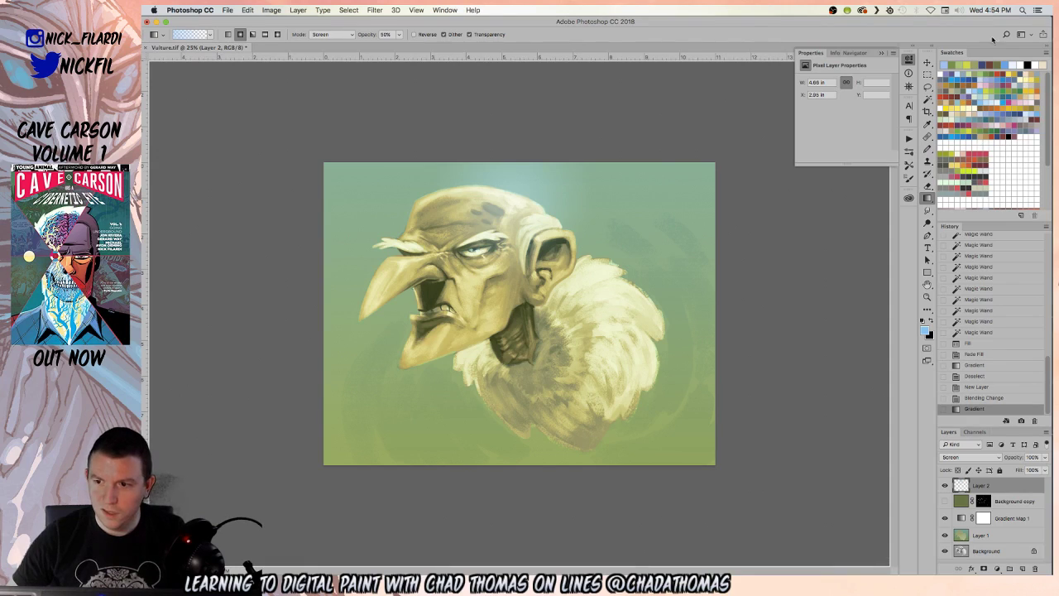
key(super+z)
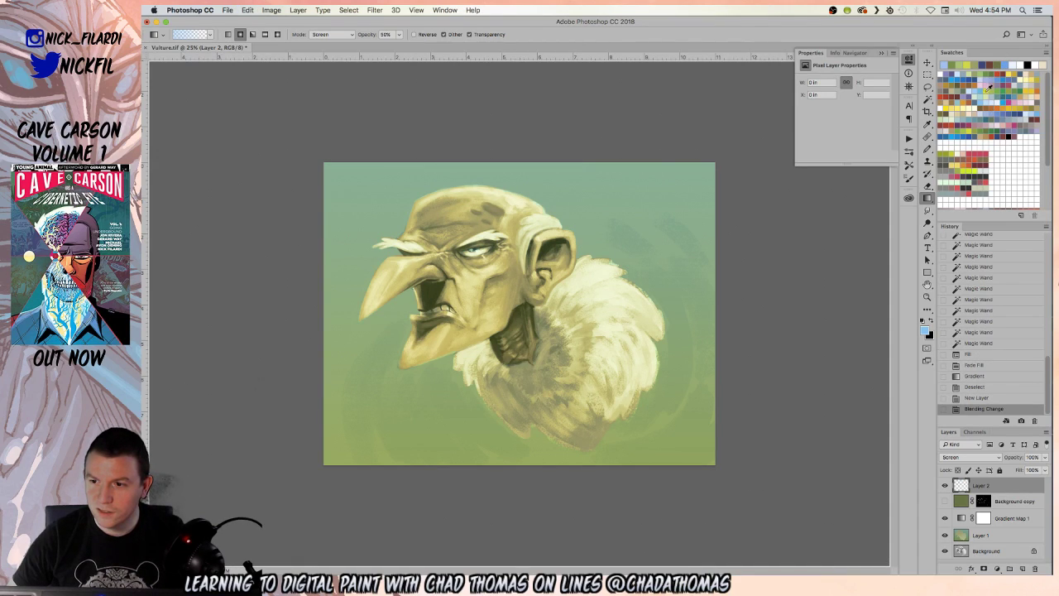
- Pick a pale yellow and add radial glows on Layer 2 behind the head and around the ruff
click(964, 104)
drag(527, 201, 543, 131)
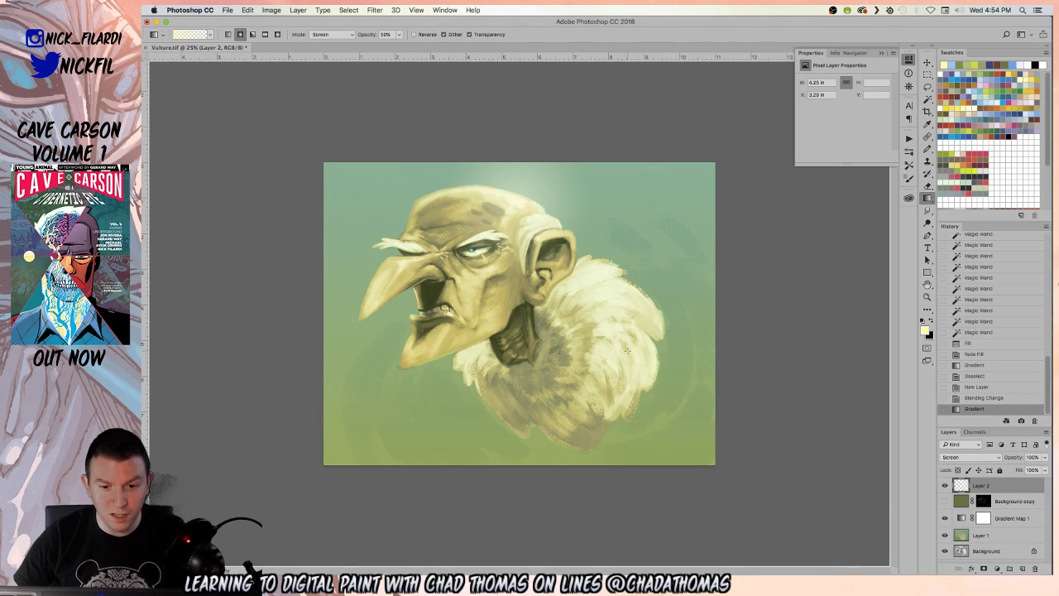
drag(604, 239, 606, 189)
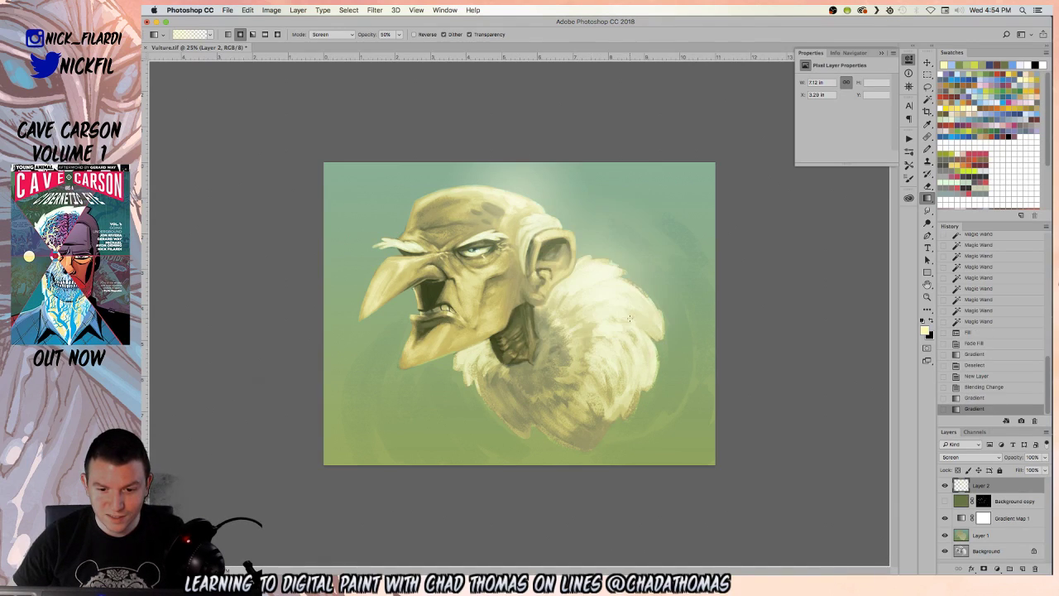
drag(620, 320, 626, 276)
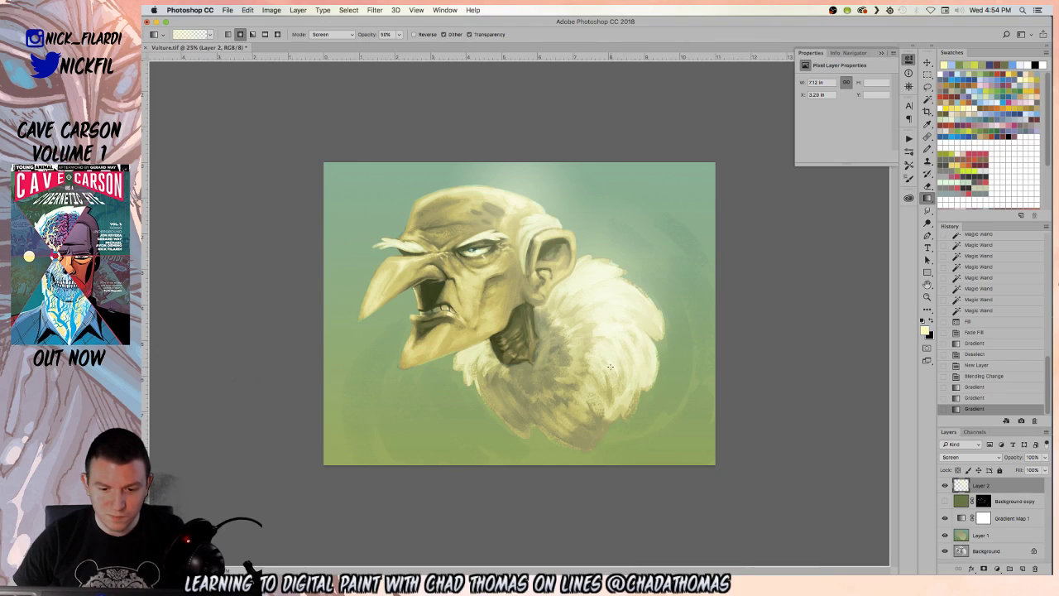
drag(694, 339, 635, 410)
drag(472, 351, 473, 351)
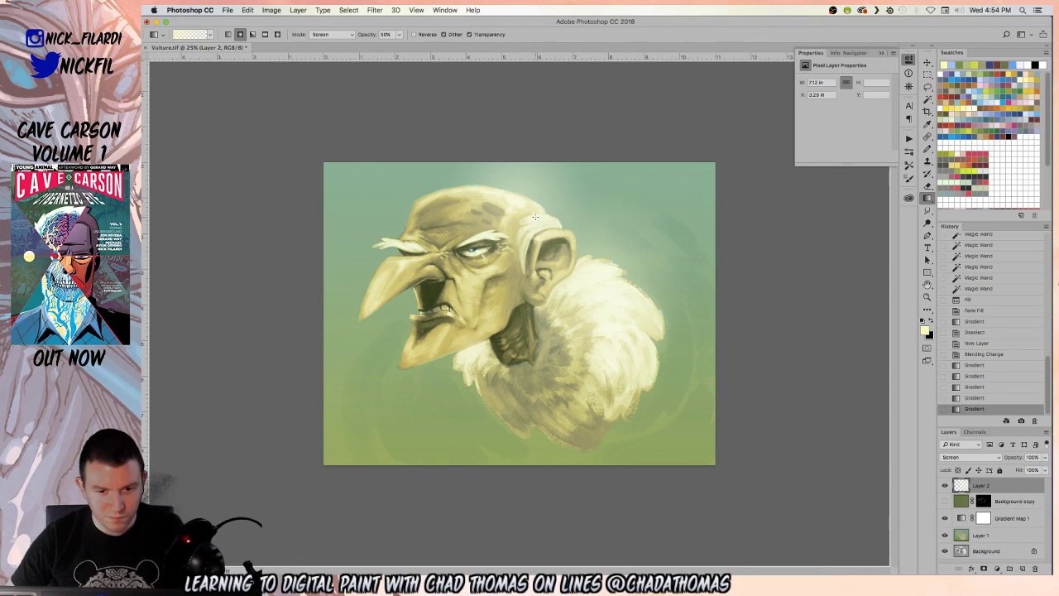
drag(546, 215, 663, 463)
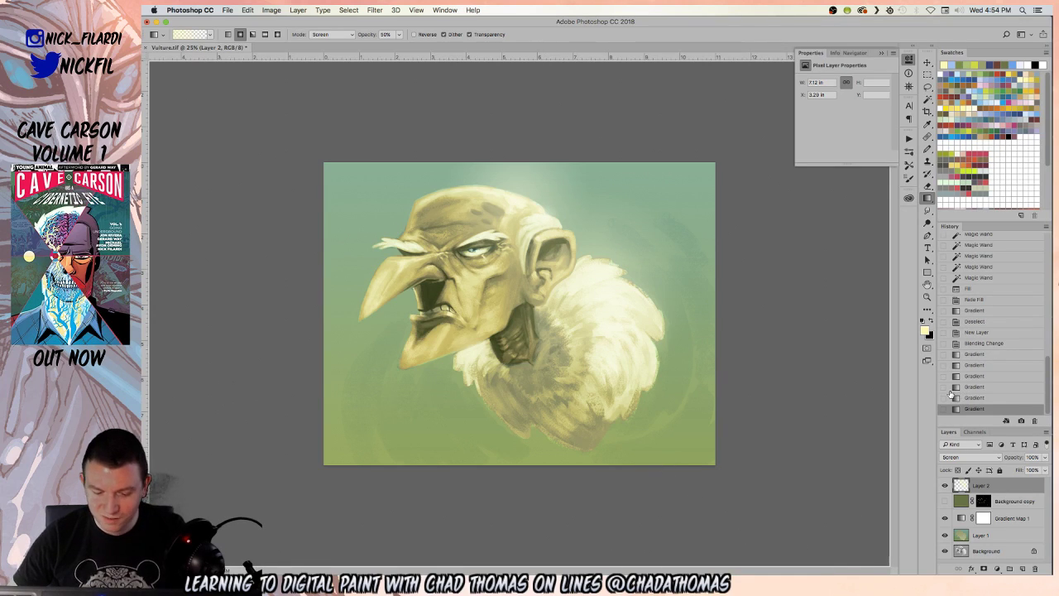
- Shift the hue of Layer 2's glows by -84 with Hue/Saturation
key(super+u)
mouse_move(783, 313)
mouse_down()
mouse_move(765, 312)
mouse_move(889, 314)
mouse_move(782, 314)
mouse_up()
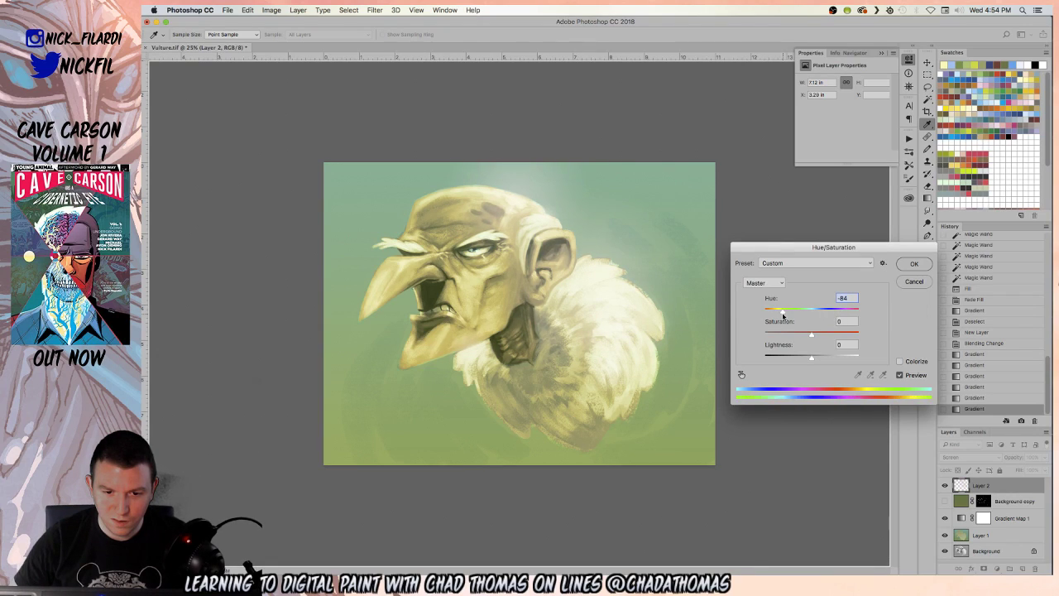
key(Return)
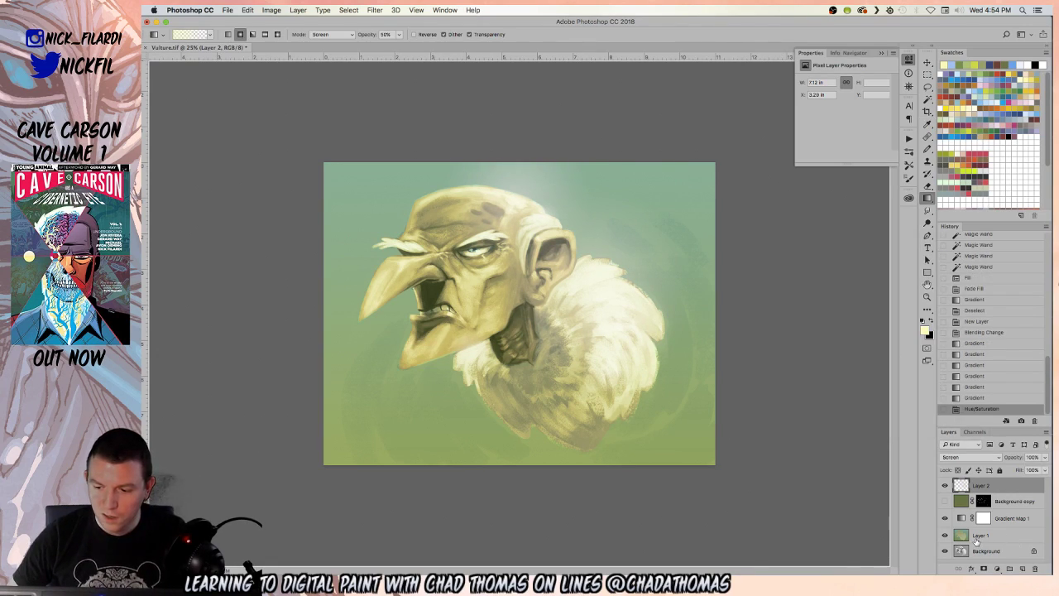
- Make Layer 1 active, try Magic Wand selections around the ruff, and clear the selection
click(985, 534)
key(w)
key(ctrl+a)
click(604, 248)
click(633, 277)
key(super+d)
- Select the skin flats of the face, scalp, ear and neck on Layer 1 with the Magic Wand, adding each area
click(496, 292)
shift+click(484, 265)
shift+click(465, 248)
shift+click(451, 217)
shift+click(479, 248)
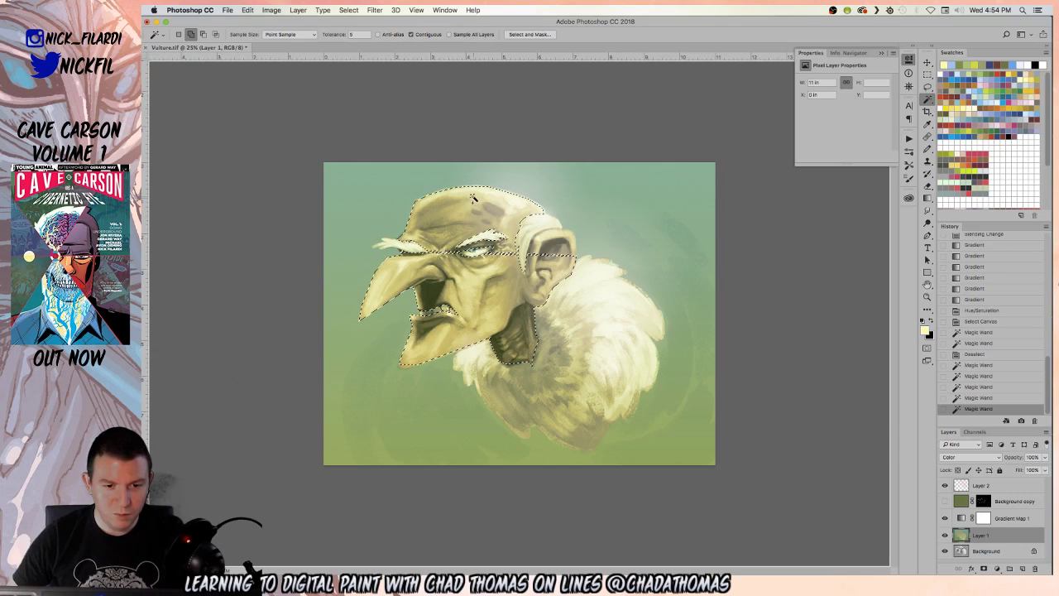
shift+click(546, 255)
shift+click(553, 244)
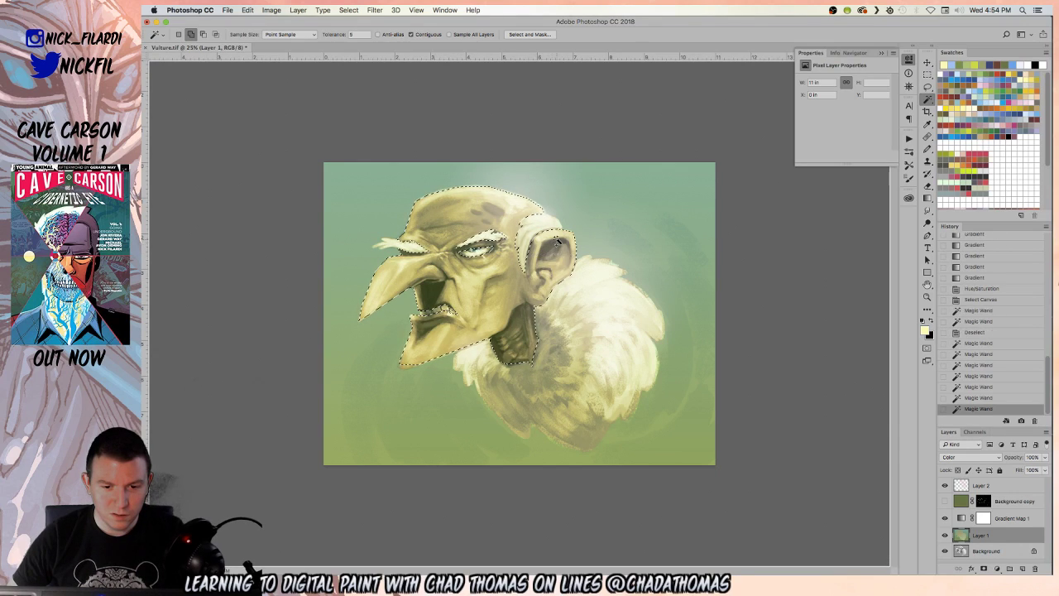
shift+click(533, 281)
shift+click(524, 351)
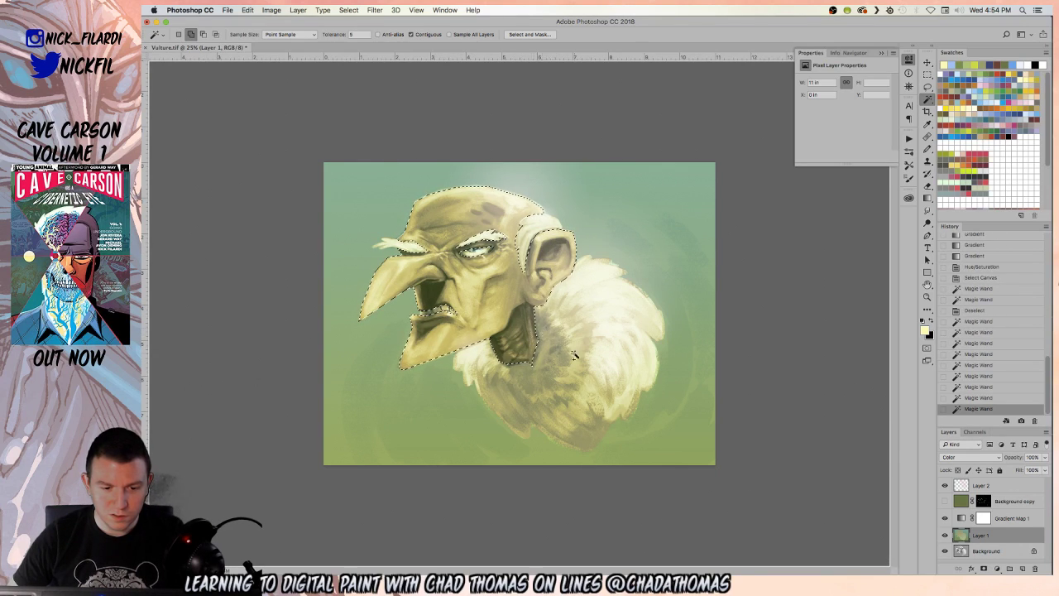
- Shift the hue of the selected skin by -32 with Hue/Saturation and clear the selection
key(super+u)
drag(810, 311, 796, 311)
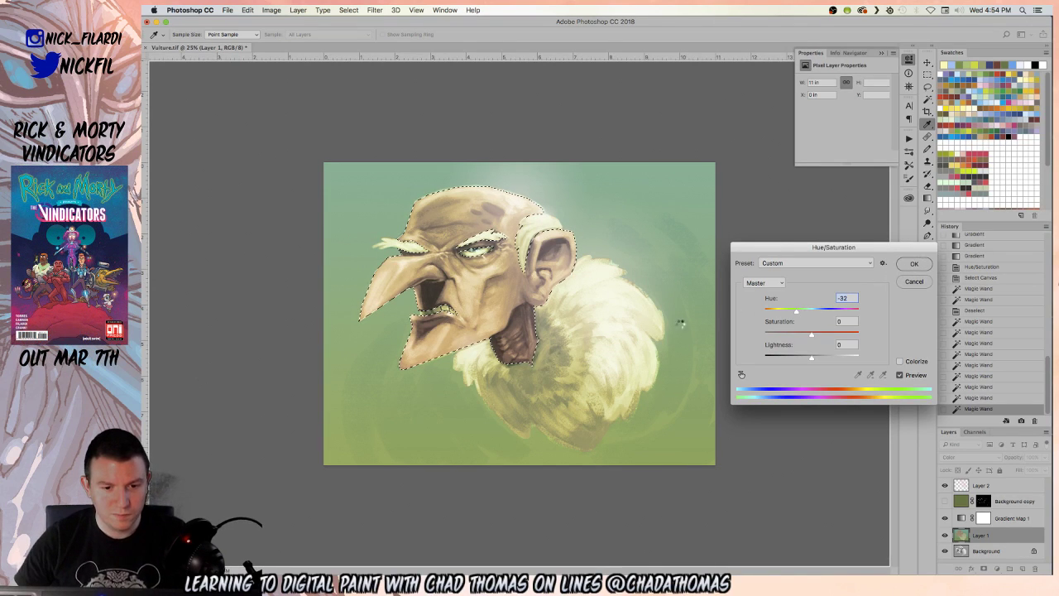
key(Return)
key(super+d)
- Inspect the painting at different magnifications, hide the glow layer, and delete Layer 2
key(z)
alt+click(596, 365)
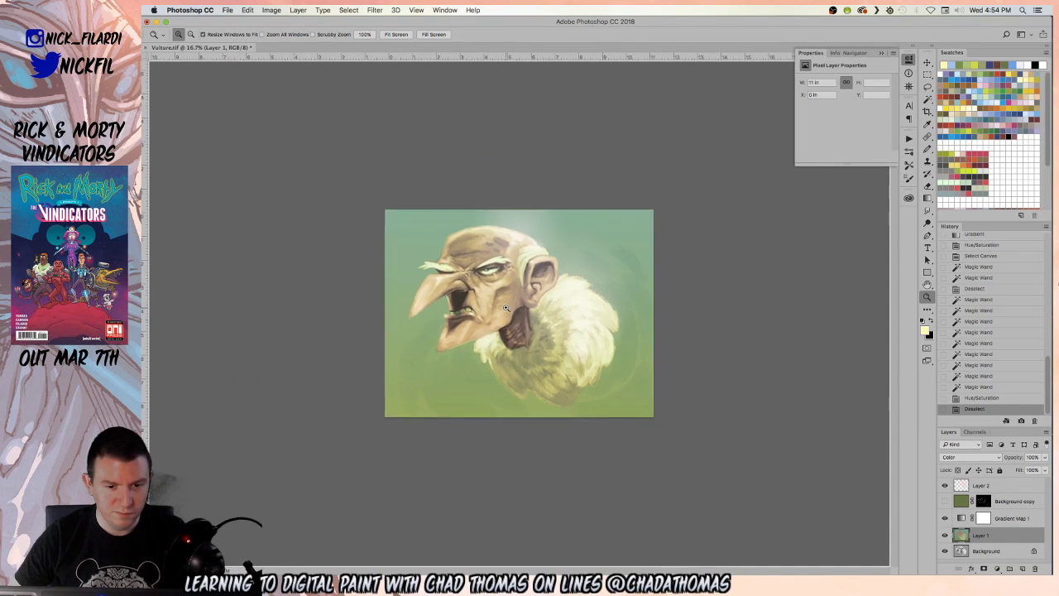
click(535, 392)
click(534, 392)
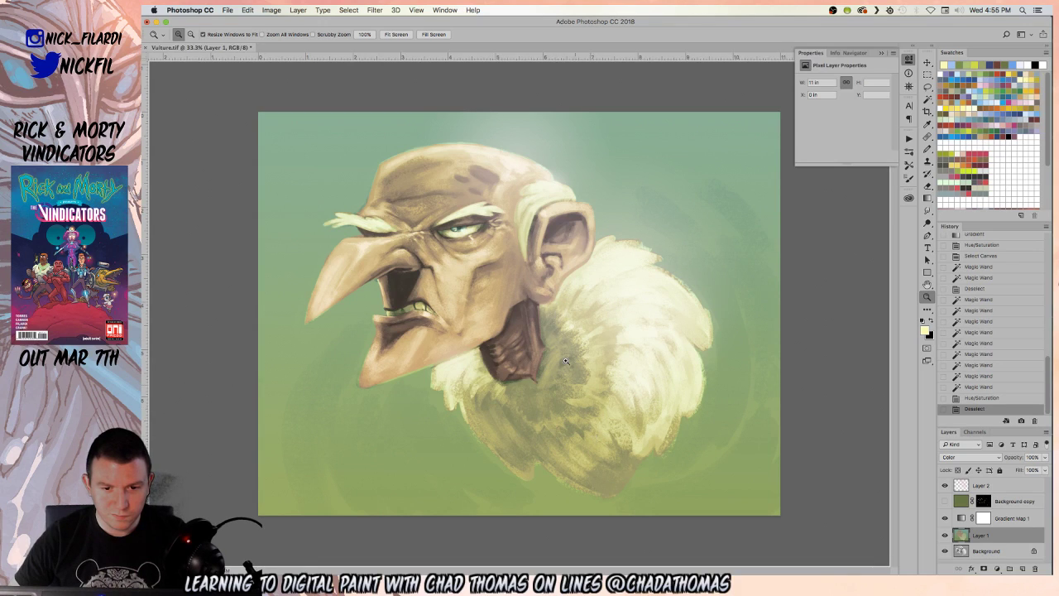
alt+click(561, 300)
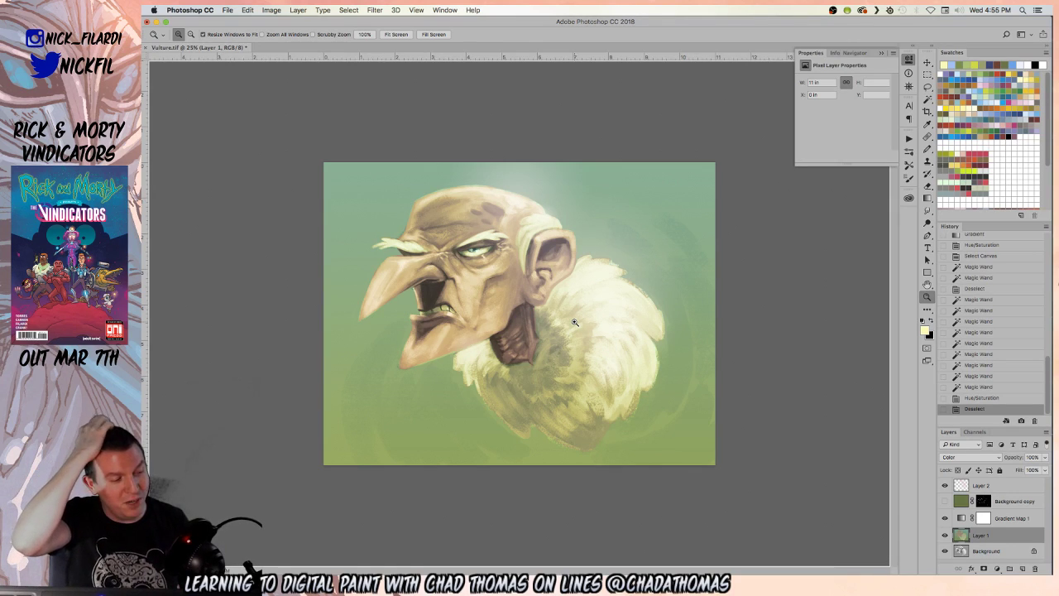
click(945, 485)
drag(1002, 486, 1035, 569)
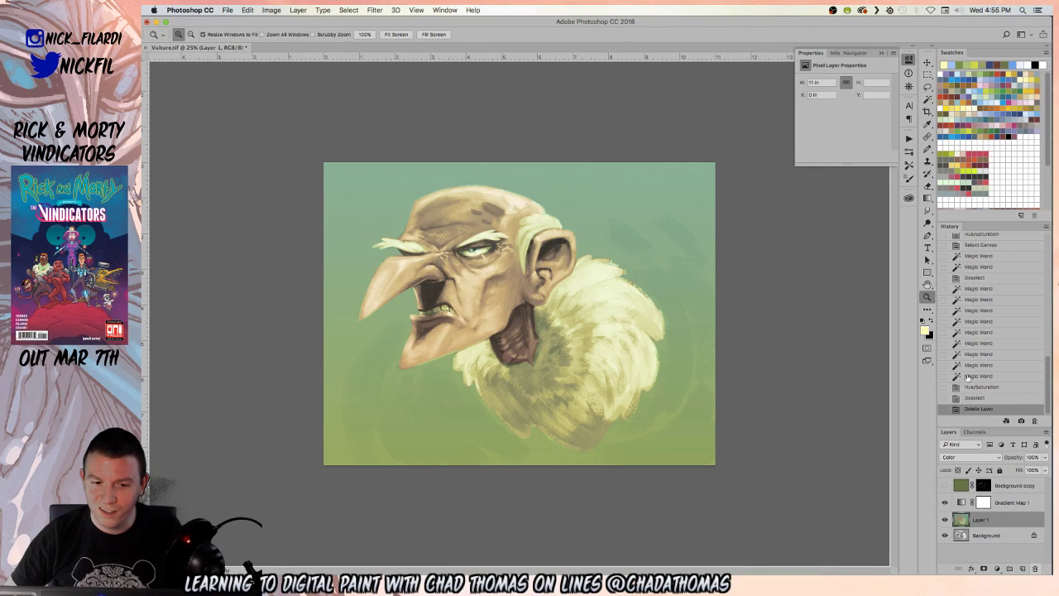
- Pick an orange-red for the gradient and add a new layer above Background copy with Screen blending
click(1003, 69)
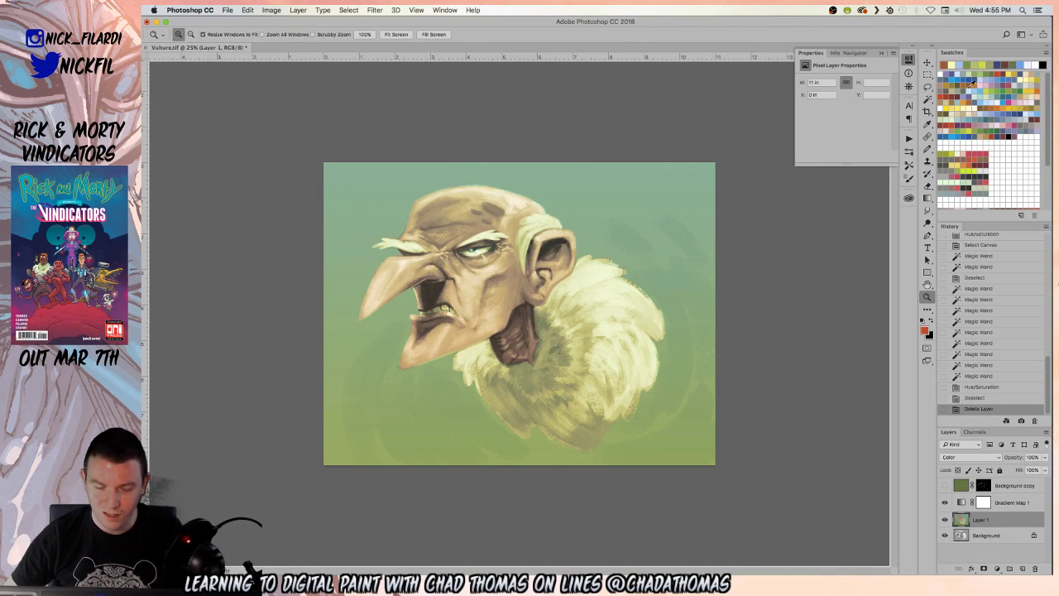
key(g)
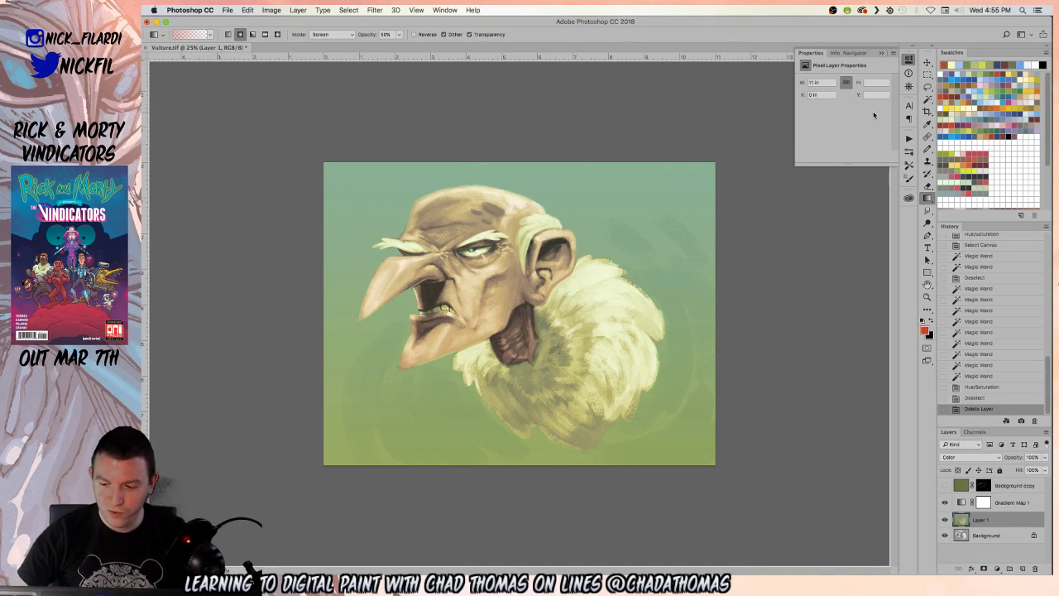
click(1001, 484)
click(1024, 567)
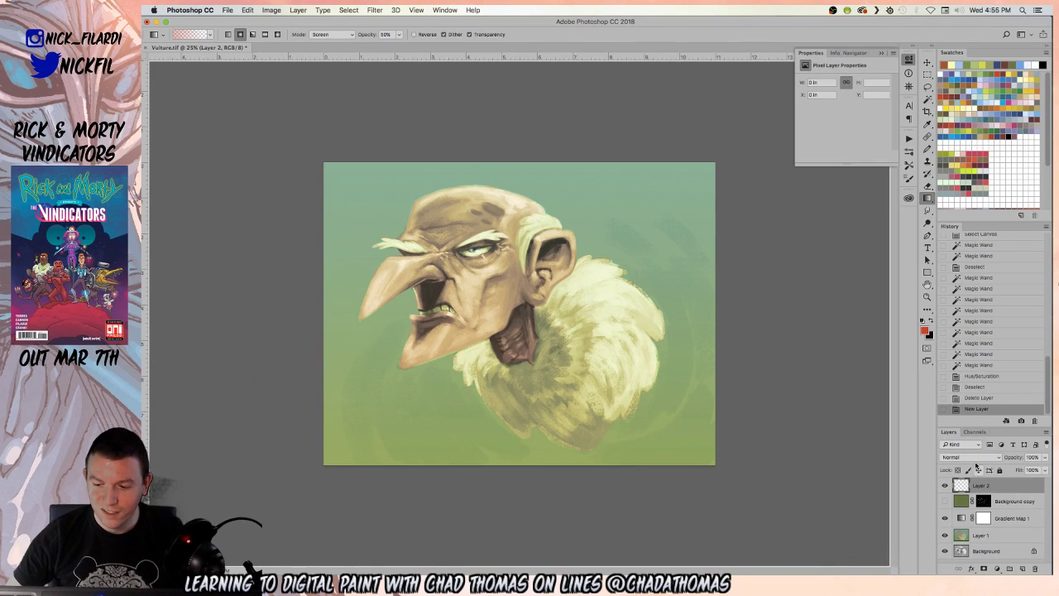
click(969, 458)
click(968, 524)
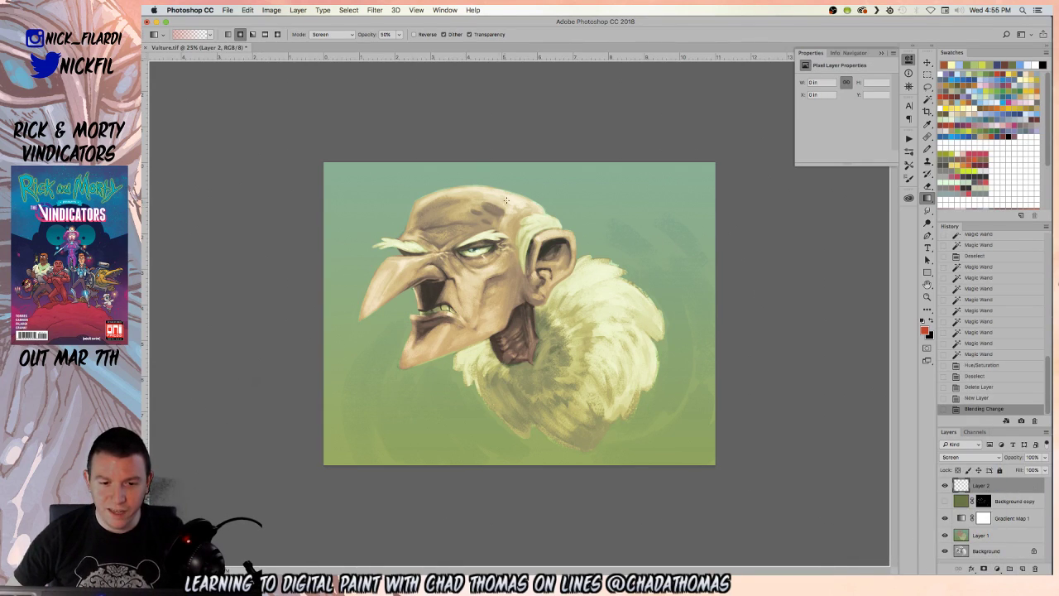
- Add orange-red radial glows on Layer 2 behind the top of the head and over the upper ruff
drag(510, 185, 583, 202)
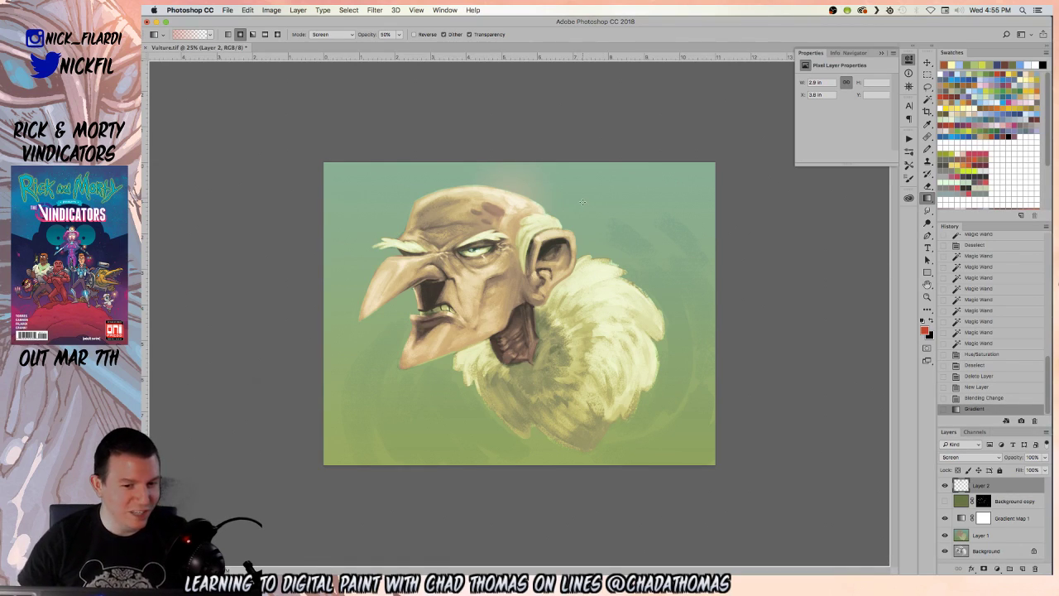
drag(522, 200, 626, 257)
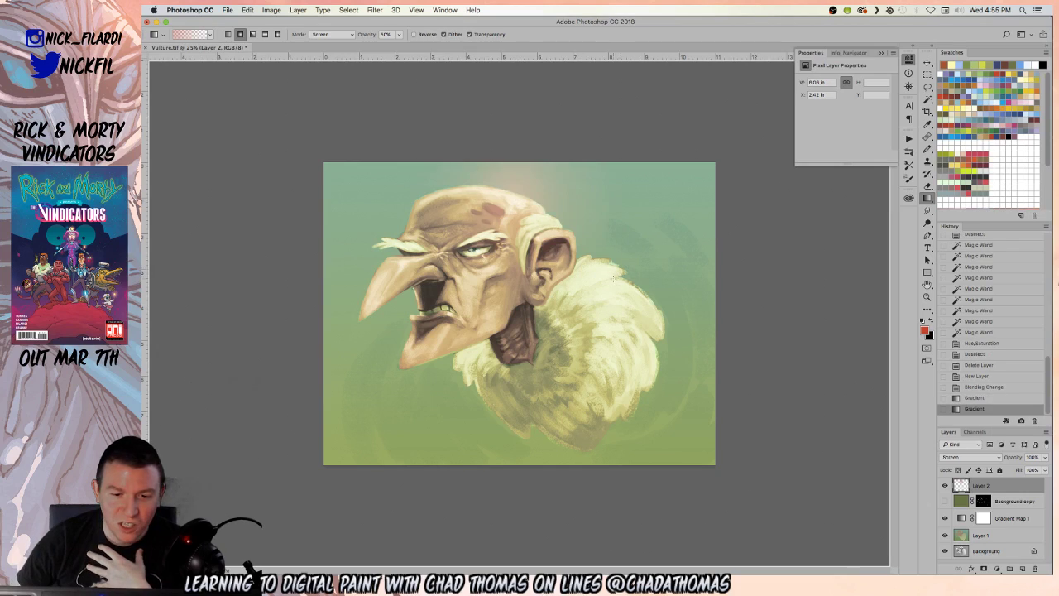
drag(604, 296, 594, 230)
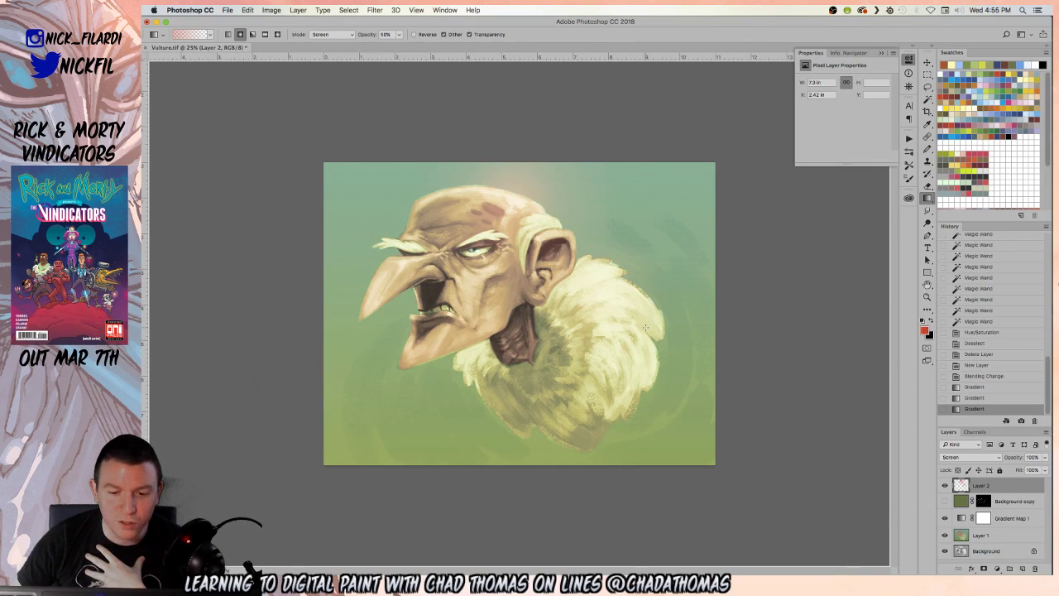
drag(618, 295, 545, 307)
- Add orange-red radial glows over the nose, cheek and forehead, try one at the chin and undo it, and review the painting
drag(387, 283, 388, 196)
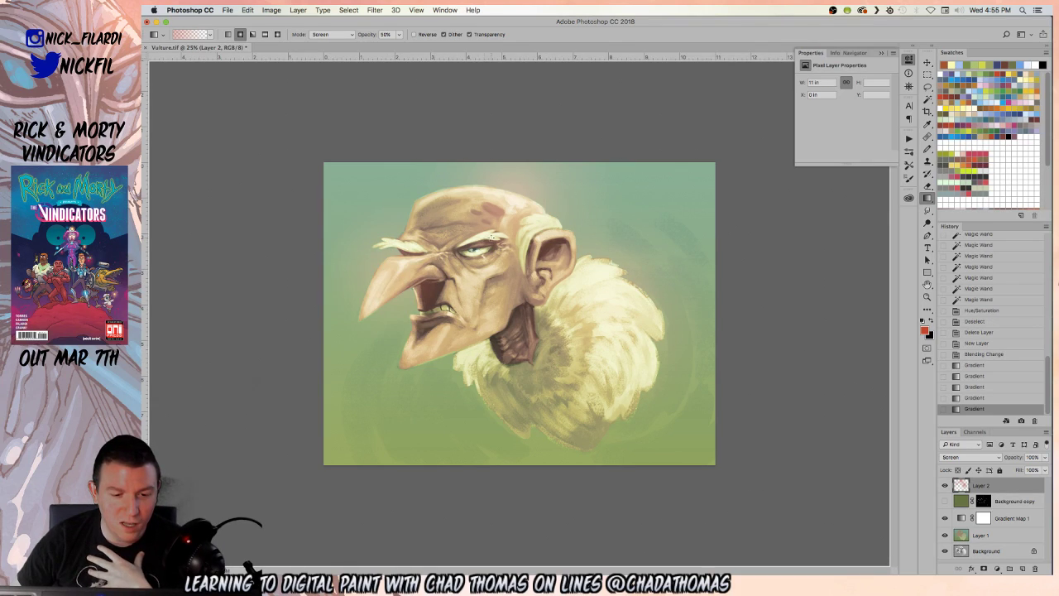
drag(478, 277, 480, 250)
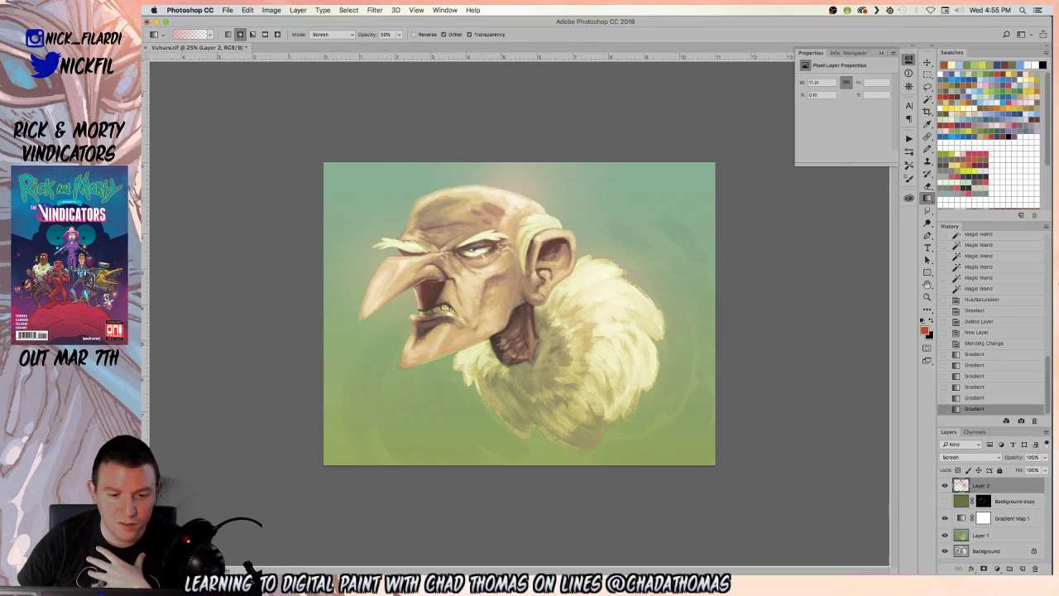
drag(425, 174, 472, 294)
drag(424, 354, 462, 294)
key(super+z)
key(z)
alt+click(550, 331)
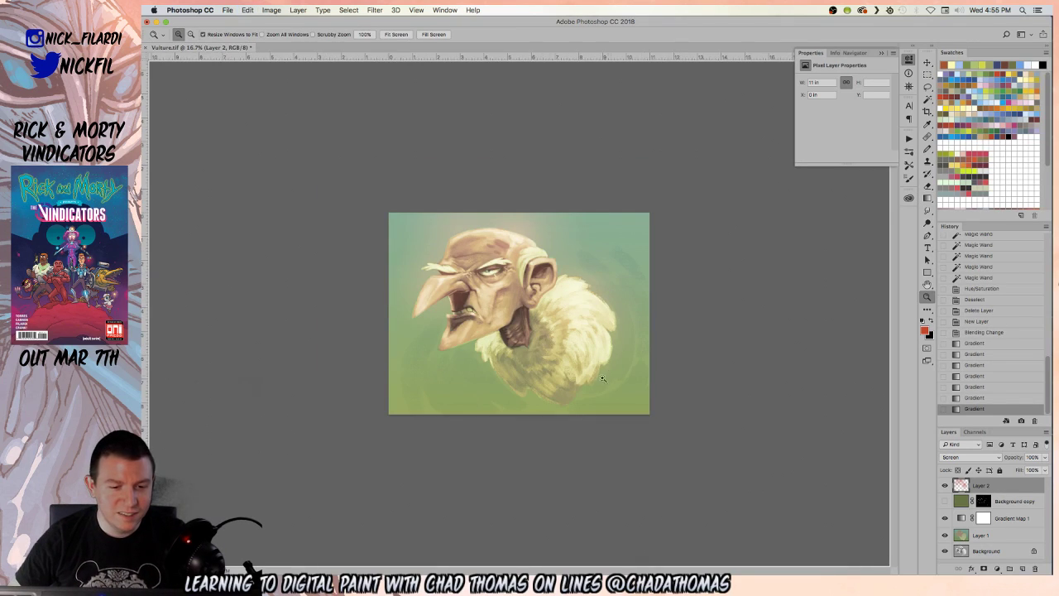
click(550, 331)
click(550, 331)
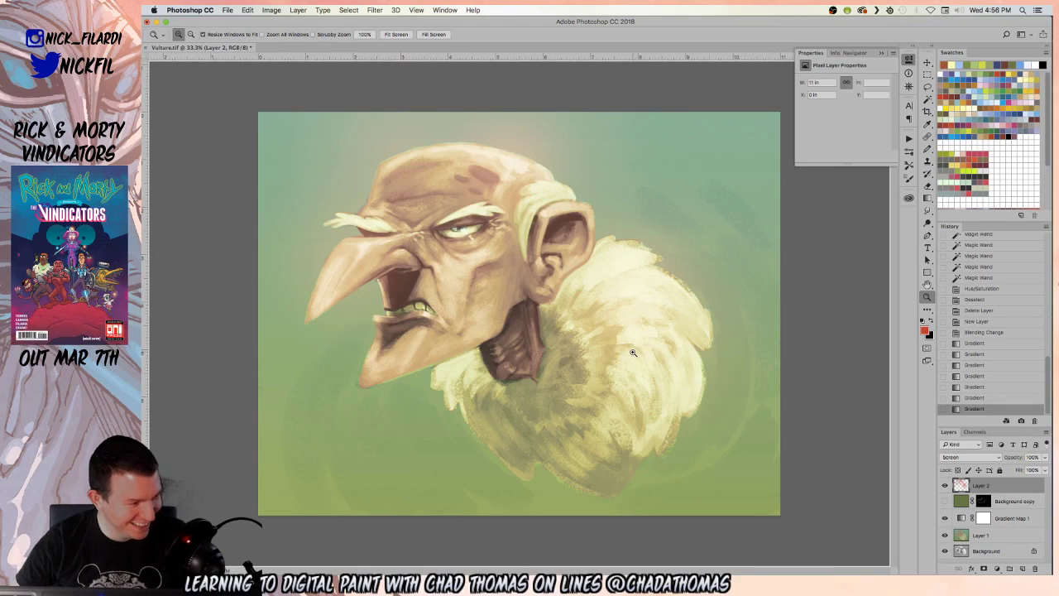